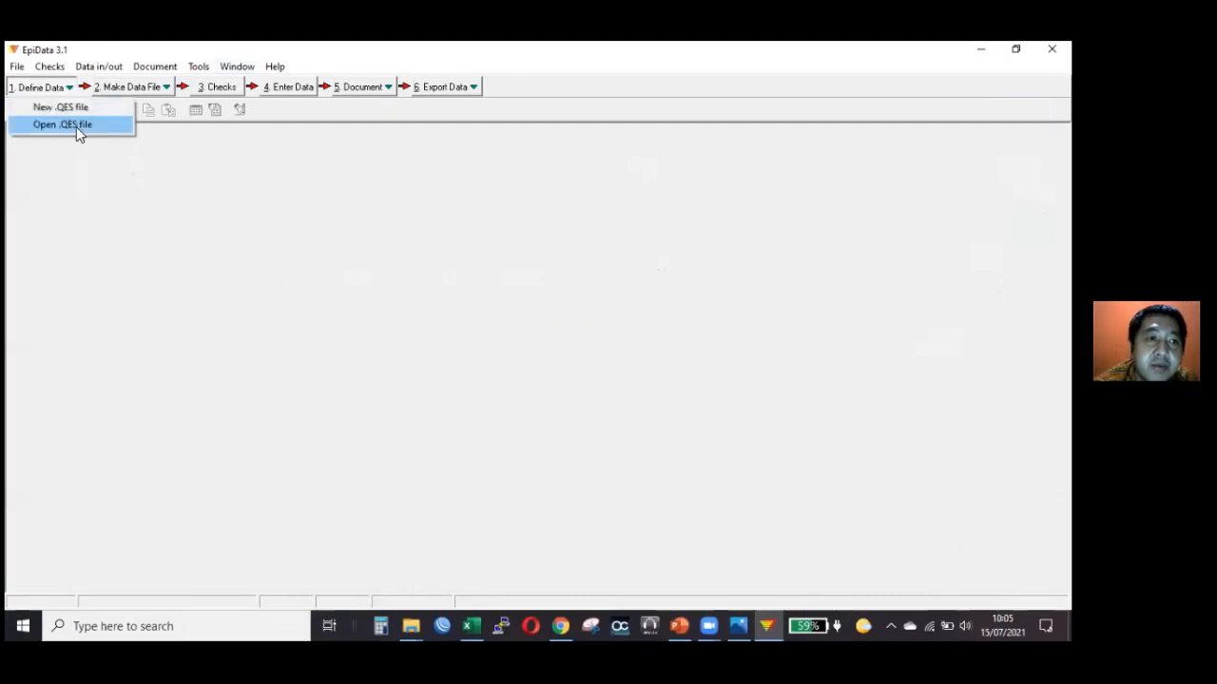
Open the questionnaire file survey 1.qes and look through its interviewer, respondent and numbered question fields.
click(72, 127)
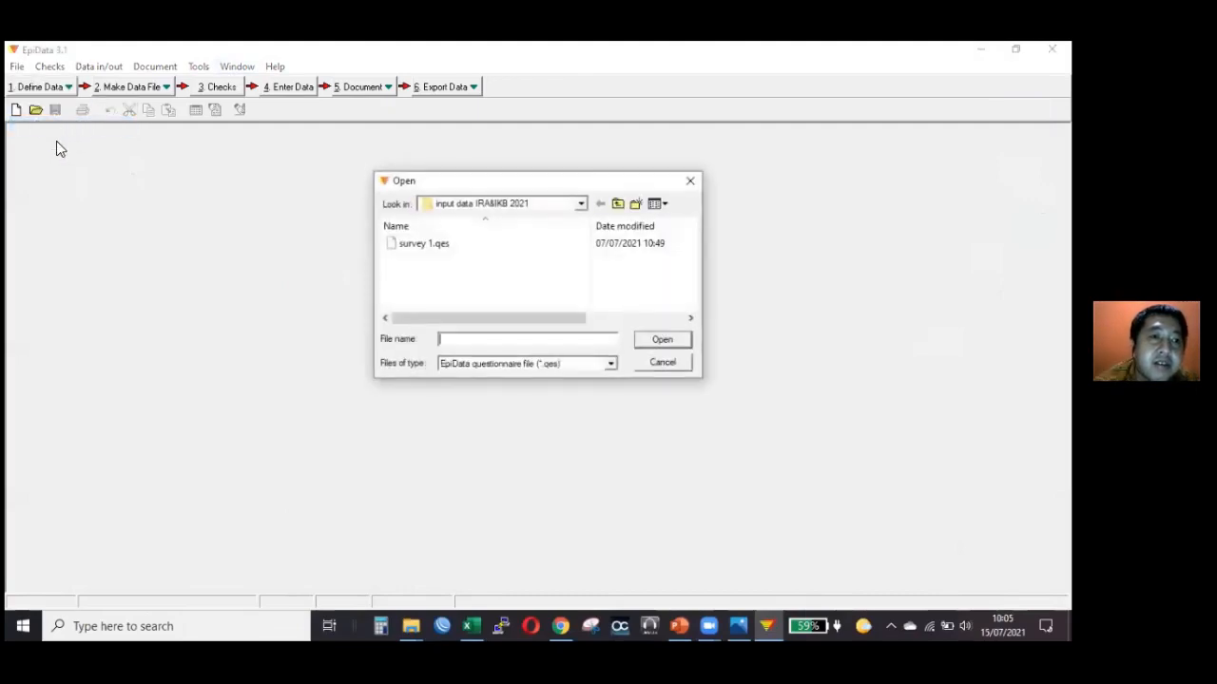
double_click(423, 245)
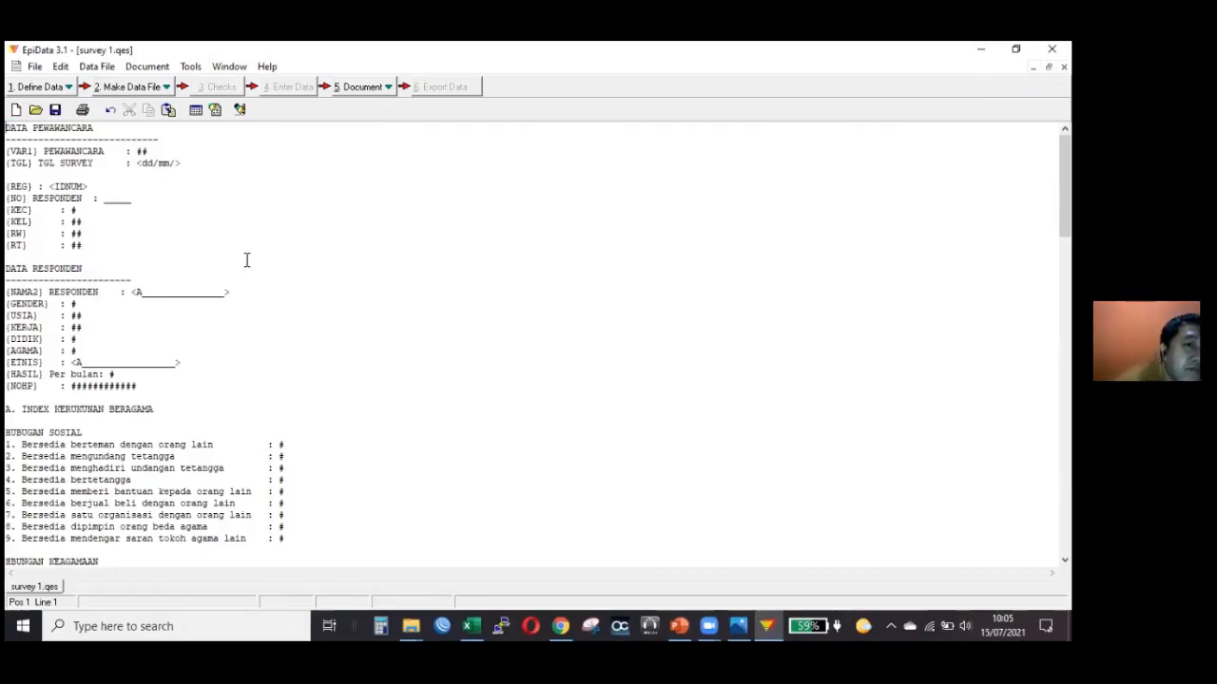
scroll(140, 196, down, 1)
scroll(152, 204, down, 8)
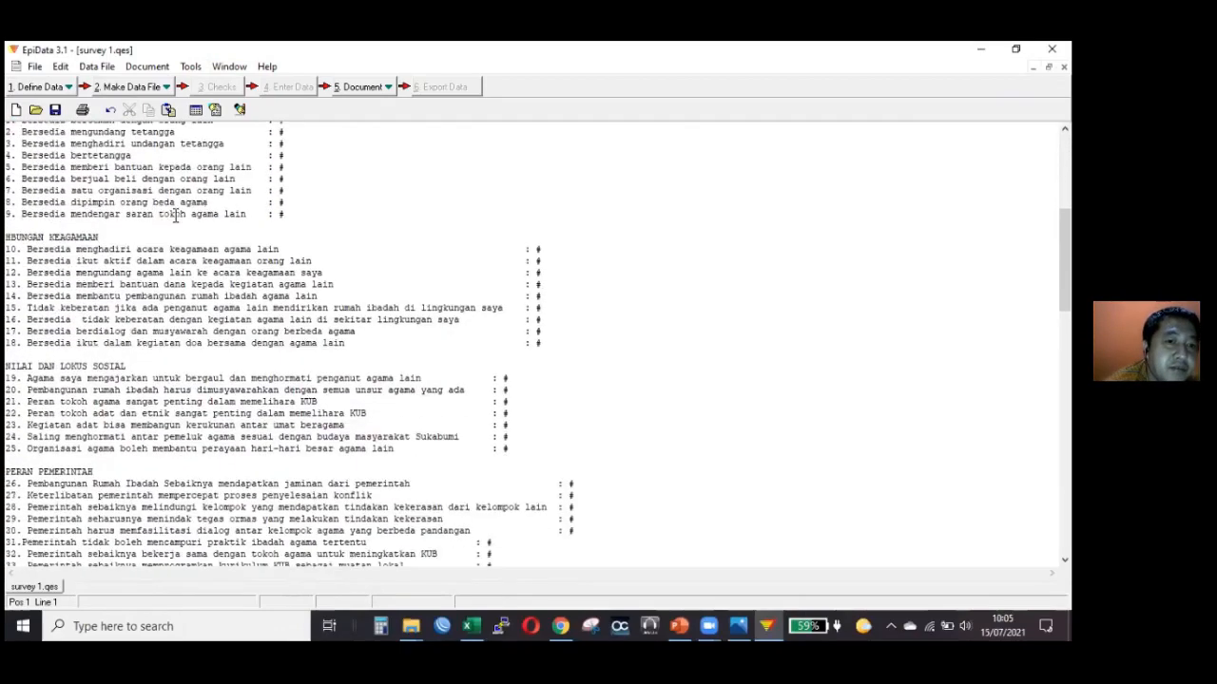
scroll(181, 223, up, 9)
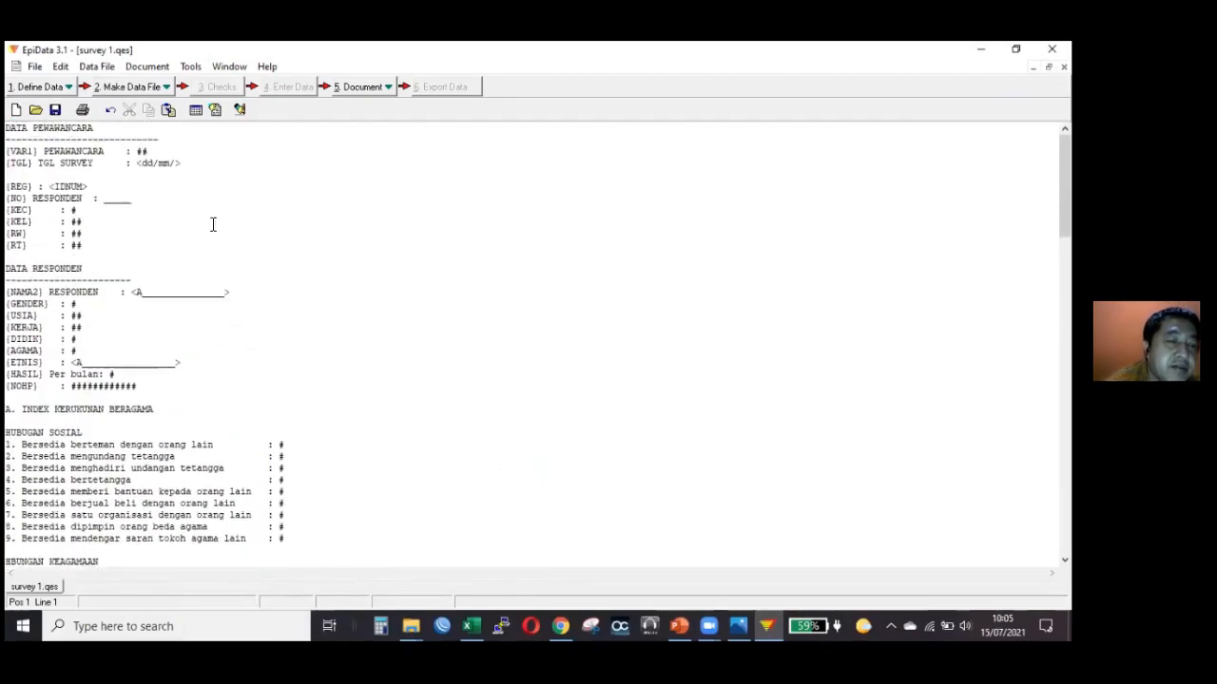
click(198, 161)
scroll(256, 245, down, 8)
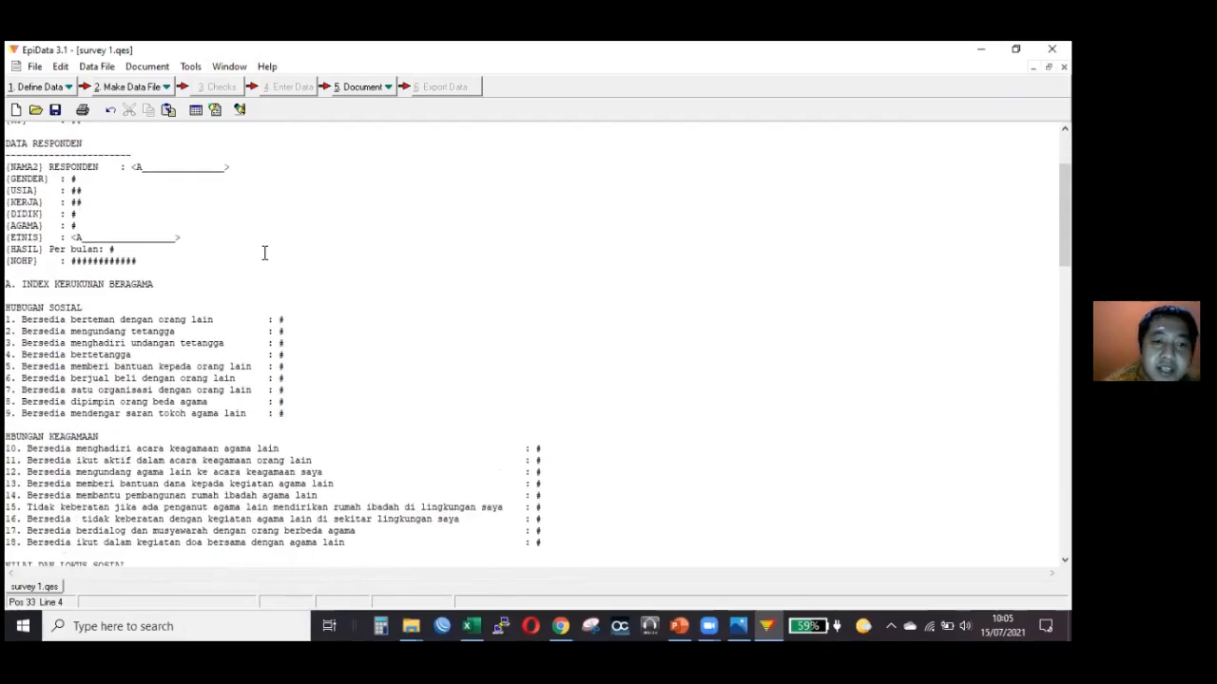
scroll(267, 249, up, 8)
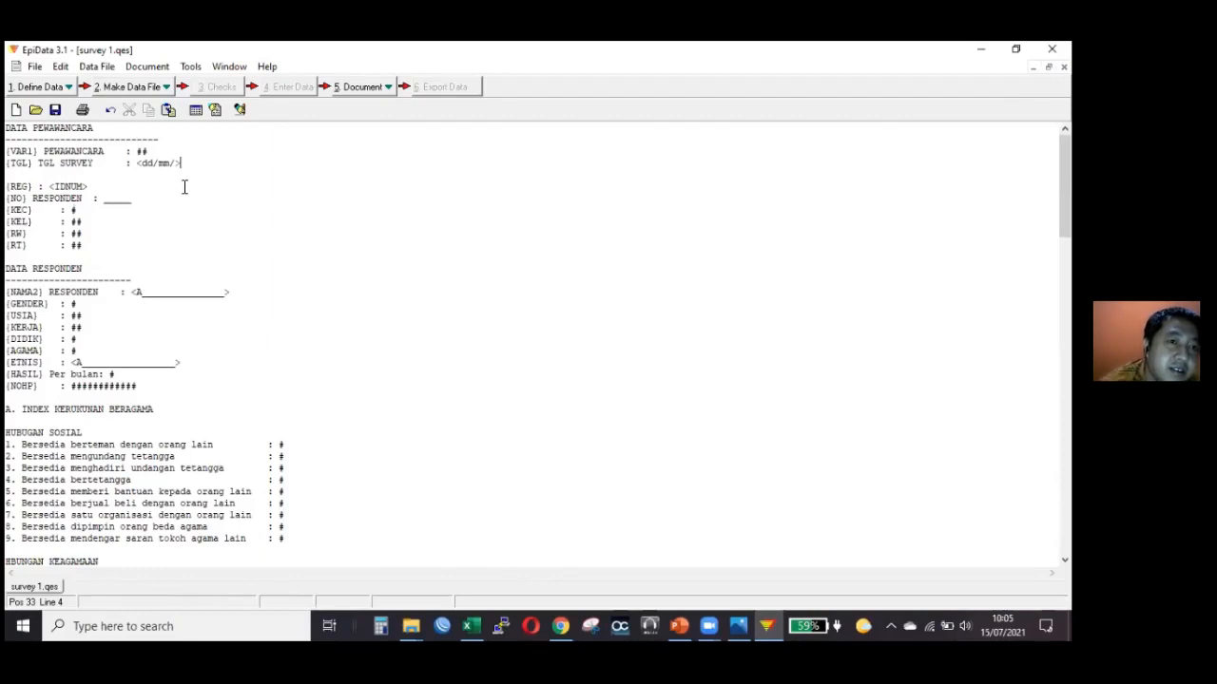
Highlight the two-digit ## placeholder of the PEWAWANCARA field in the questionnaire.
click(96, 213)
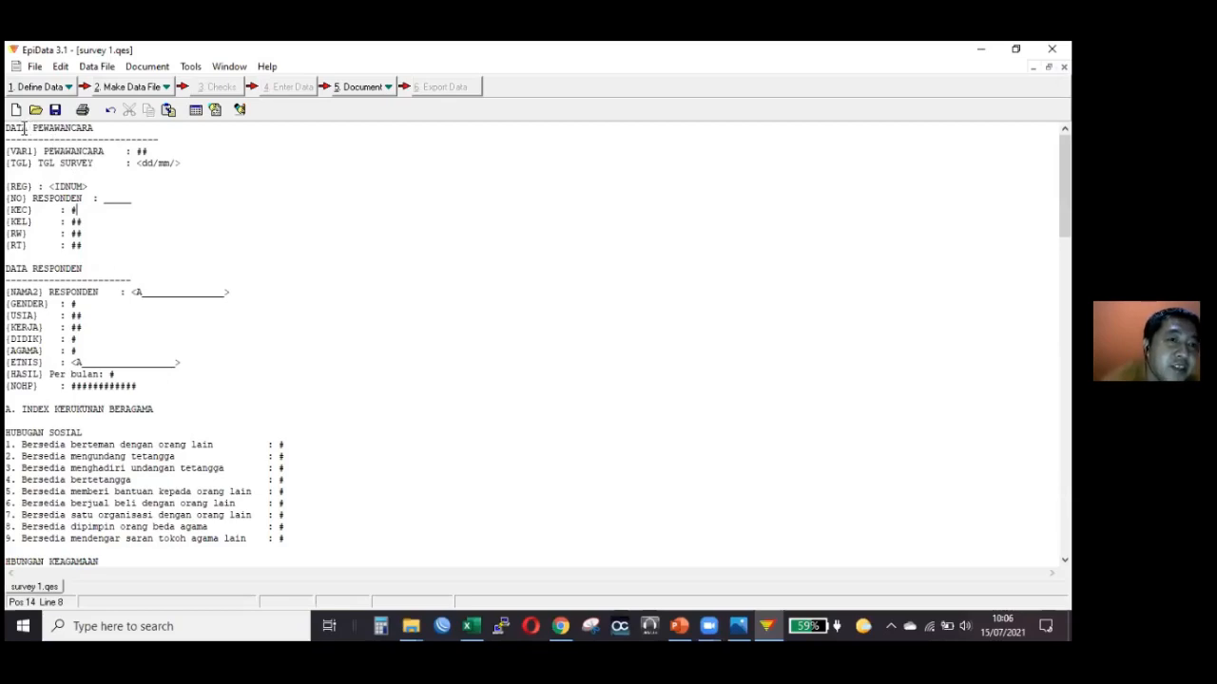
double_click(141, 151)
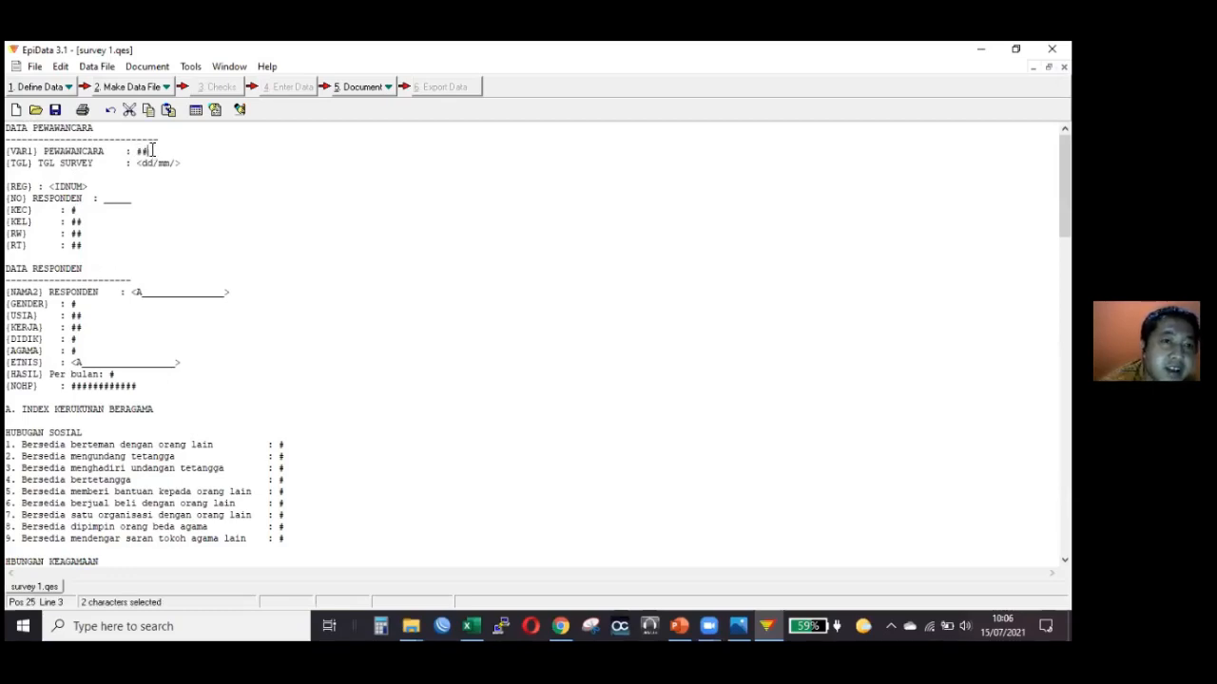
click(151, 151)
double_click(140, 151)
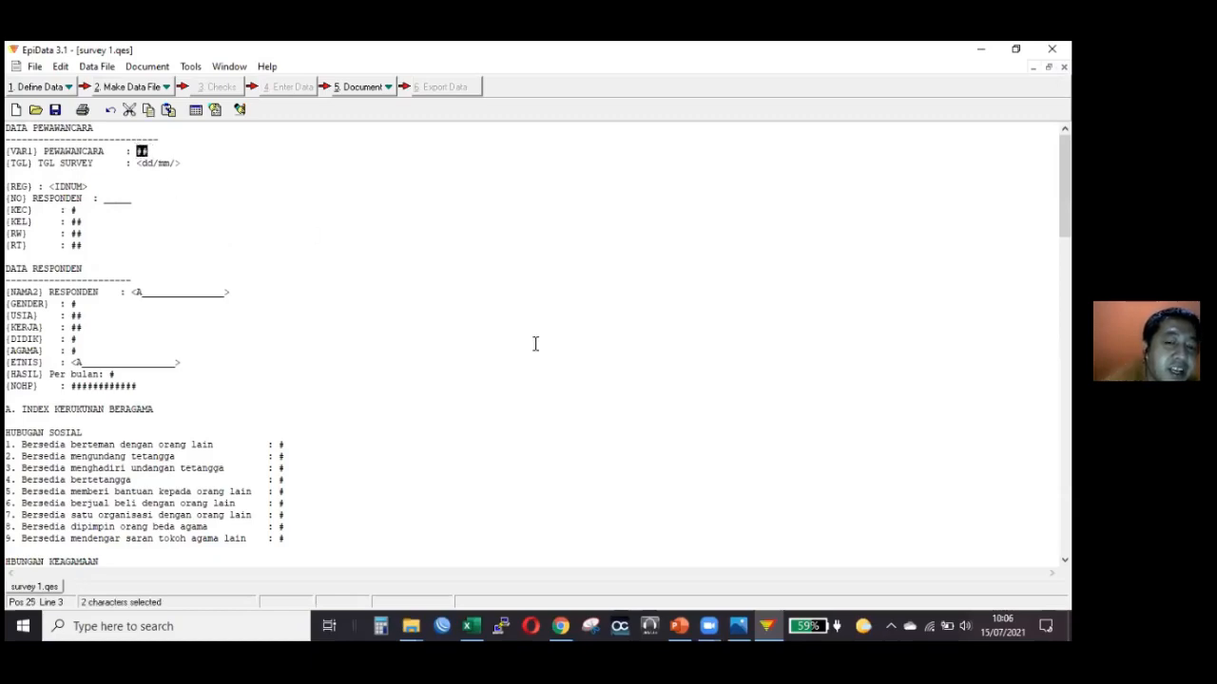
Switch to the Excel workbook Sampling responden Kota Sukabumi 2021 and examine the numbered codes in the Surveyor list on Sheet1.
click(469, 626)
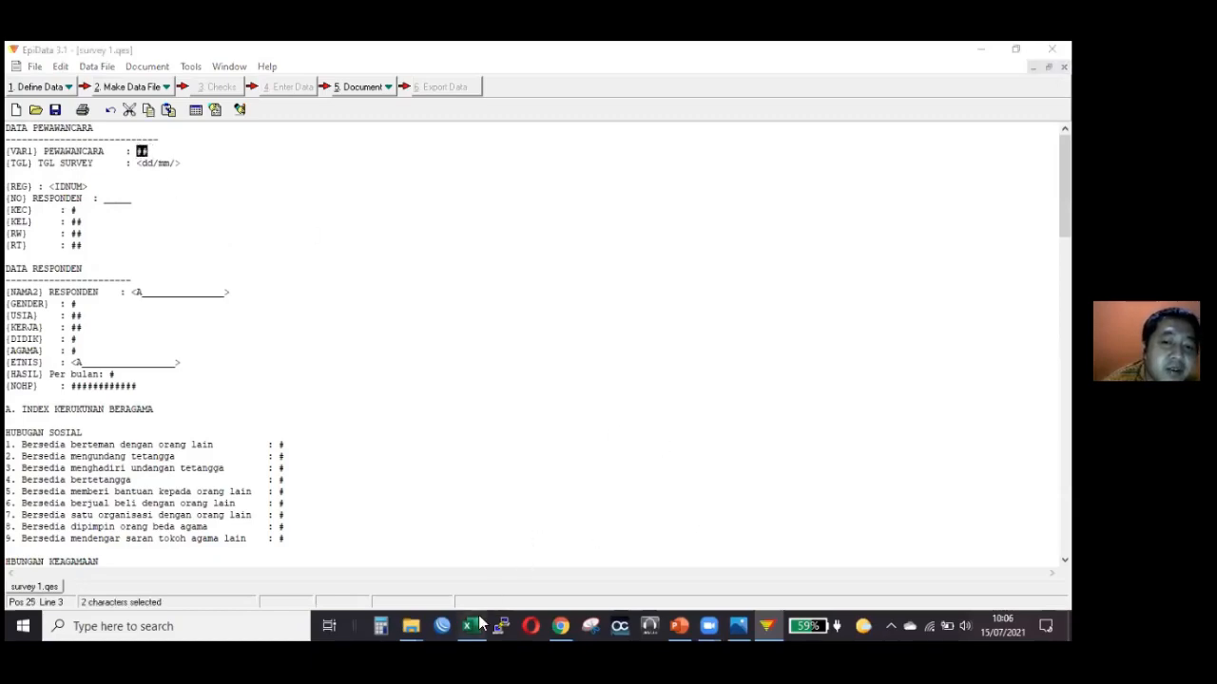
scroll(459, 404, up, 5)
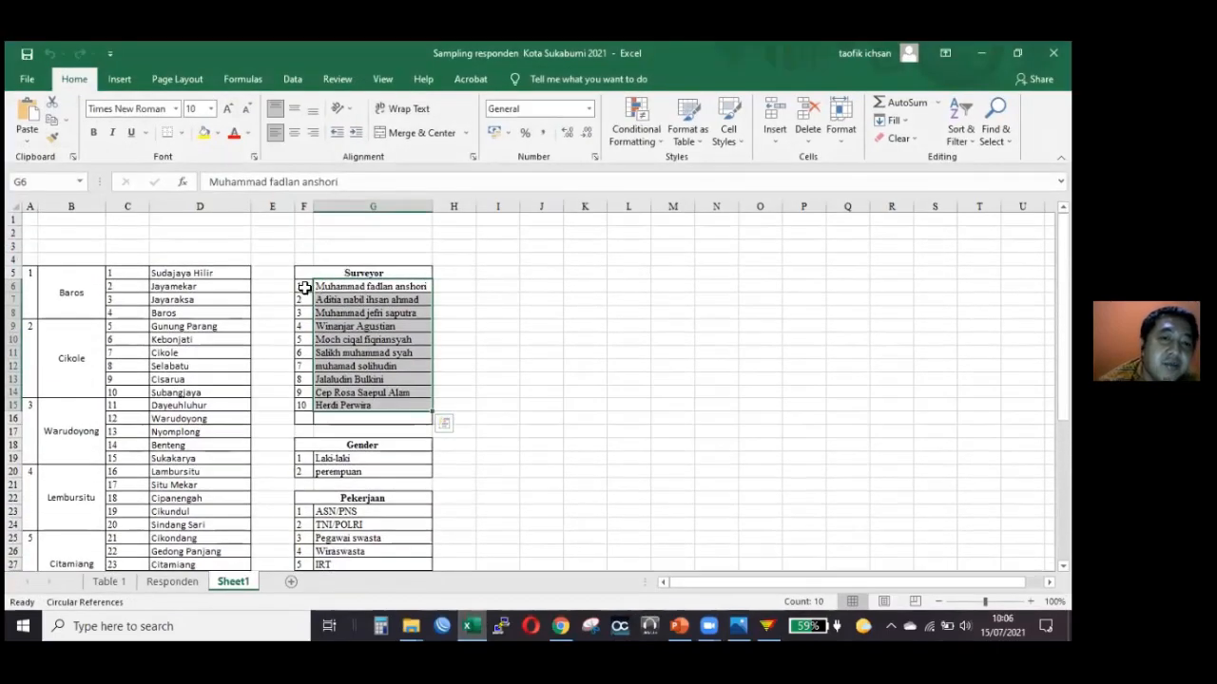
click(306, 285)
drag(309, 285, 304, 411)
click(323, 286)
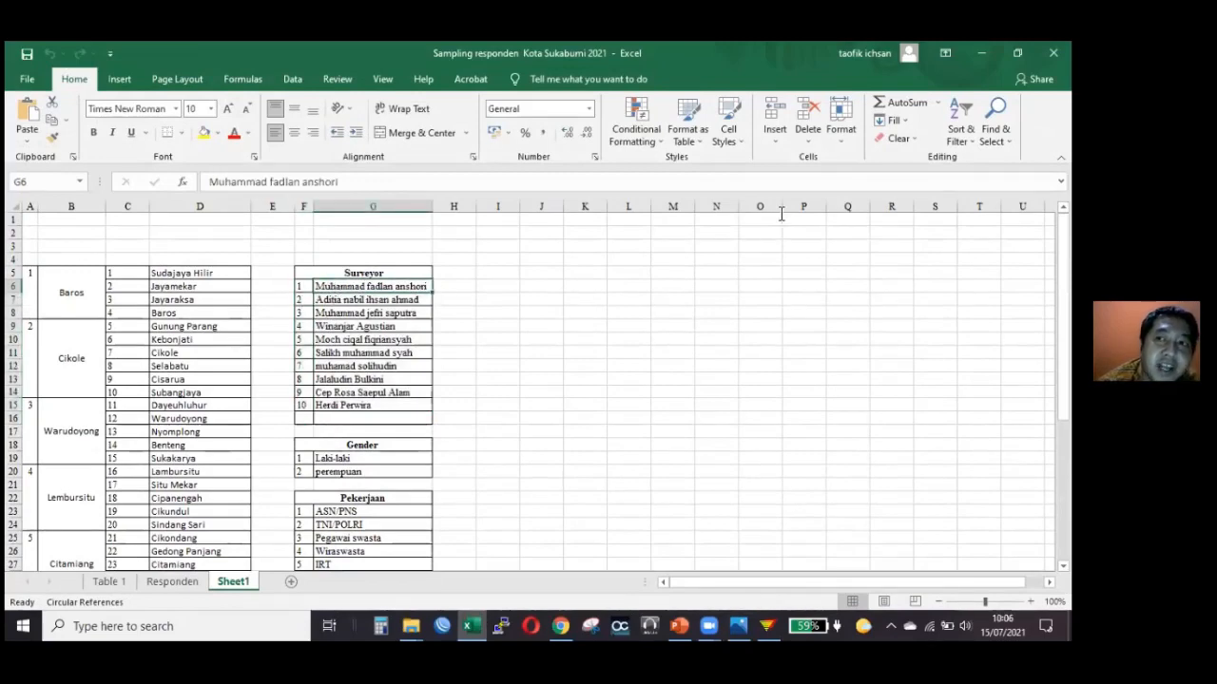
click(305, 286)
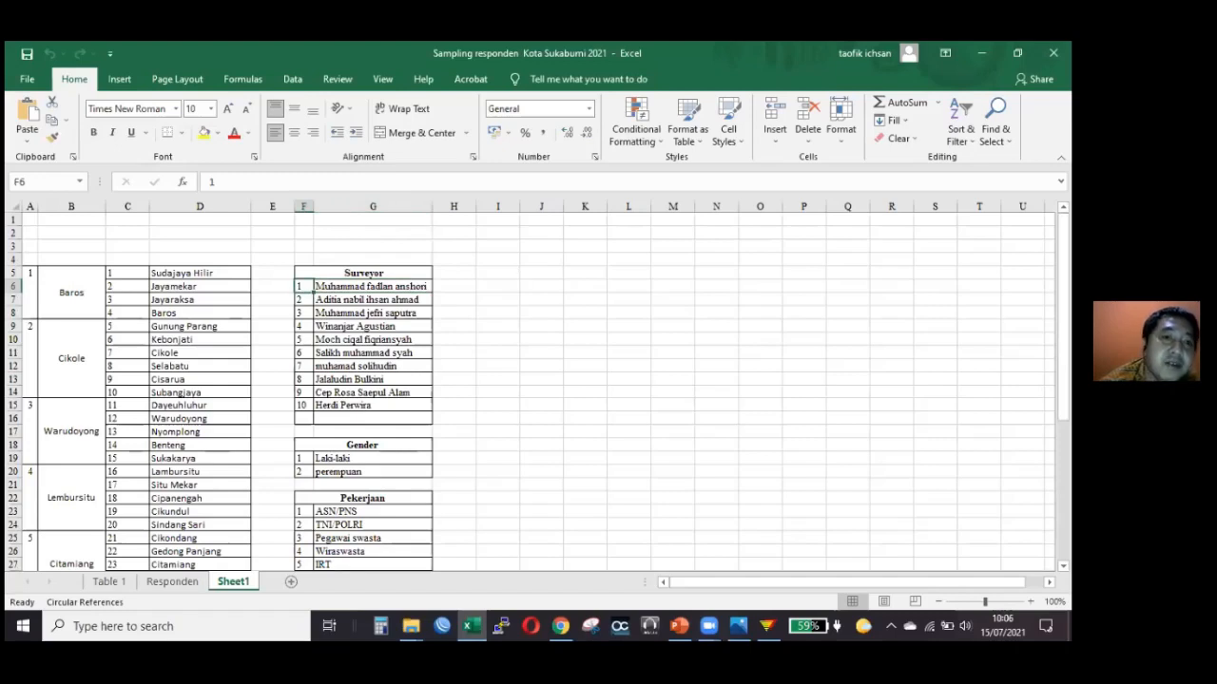
Return to EpiData and highlight the interviewer code placeholder in survey 1.qes again.
key(alt+Tab)
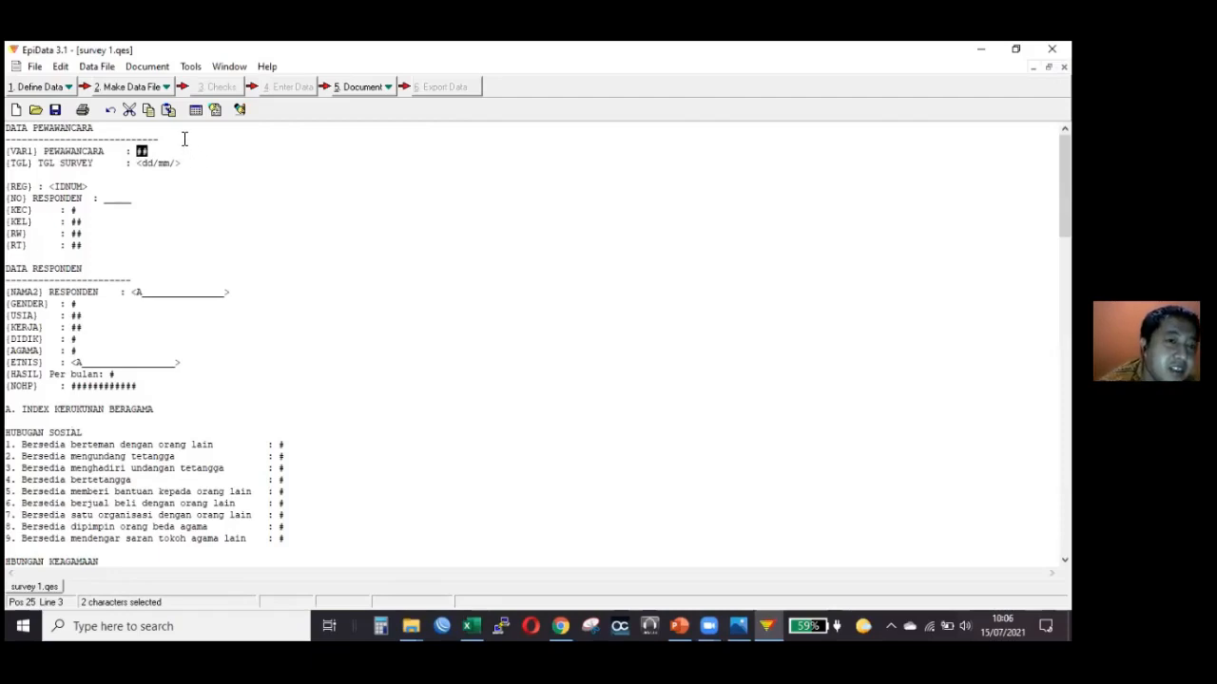
click(160, 152)
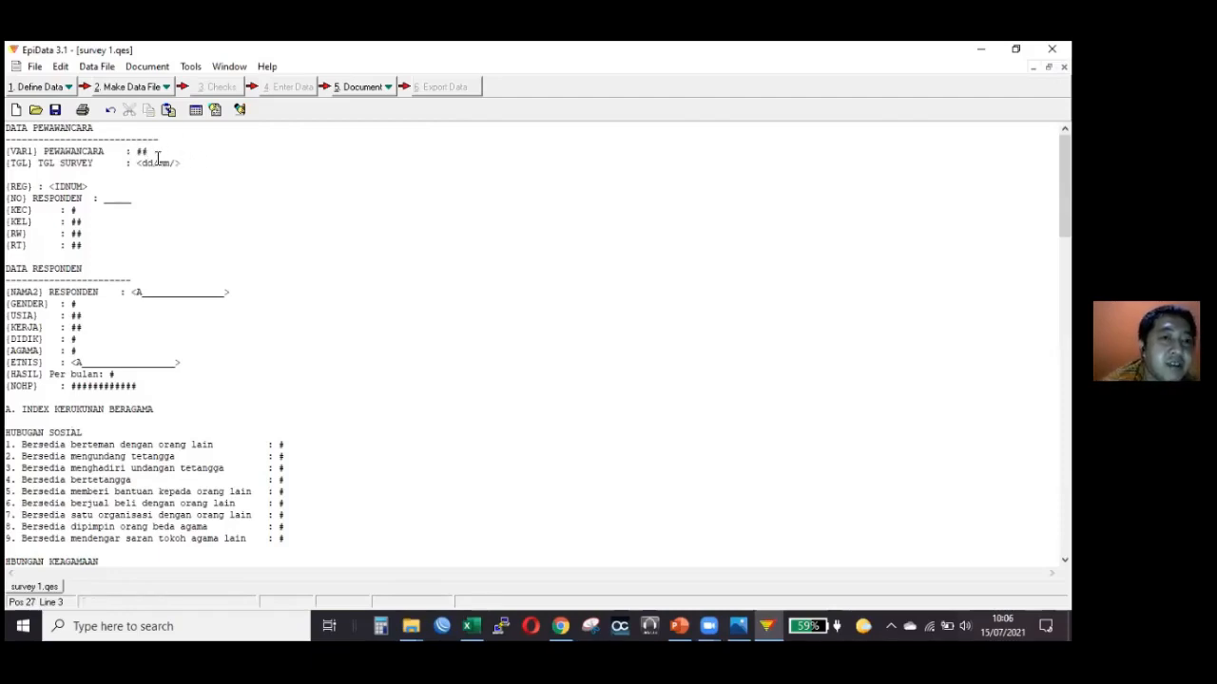
double_click(141, 150)
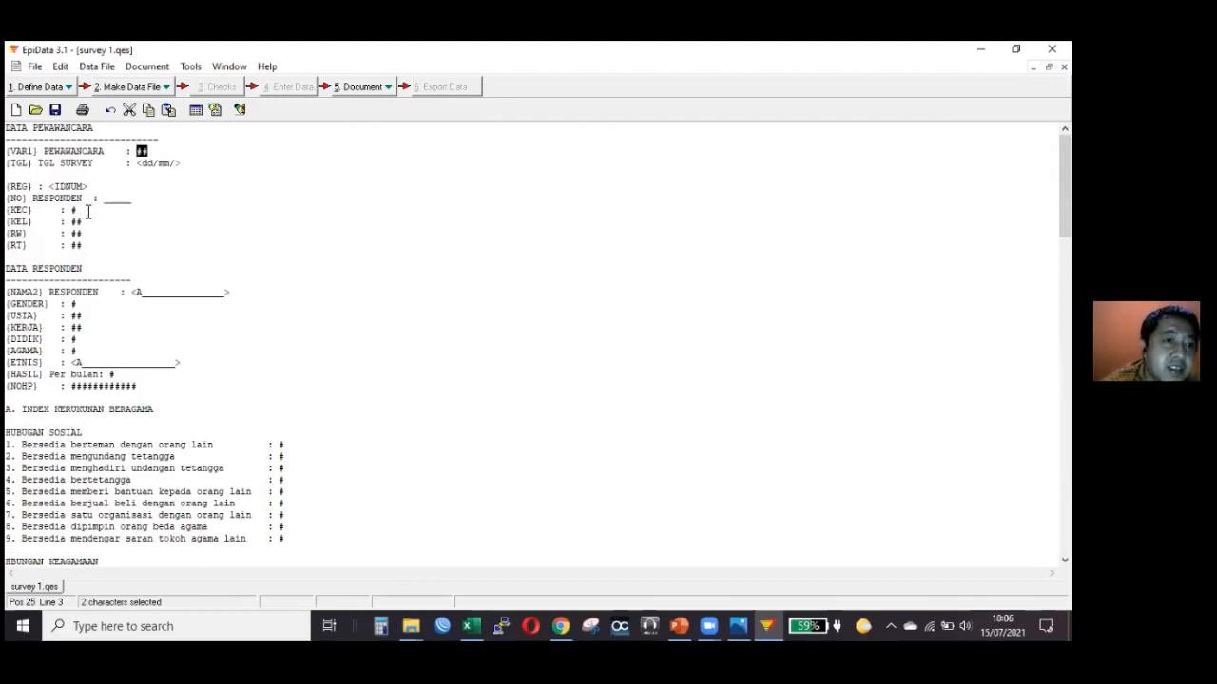
Highlight the respondent number blank and the <A text code of the NAMA2 field, and view the following questions.
drag(134, 202, 105, 202)
click(139, 201)
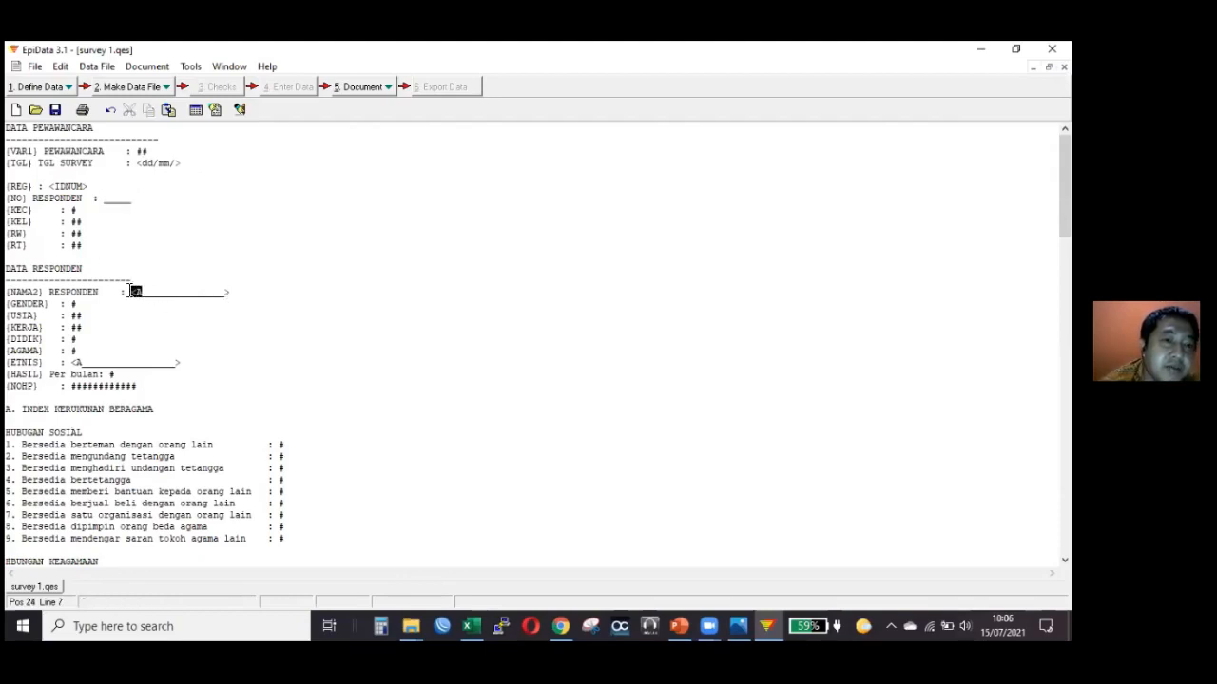
drag(134, 291, 144, 291)
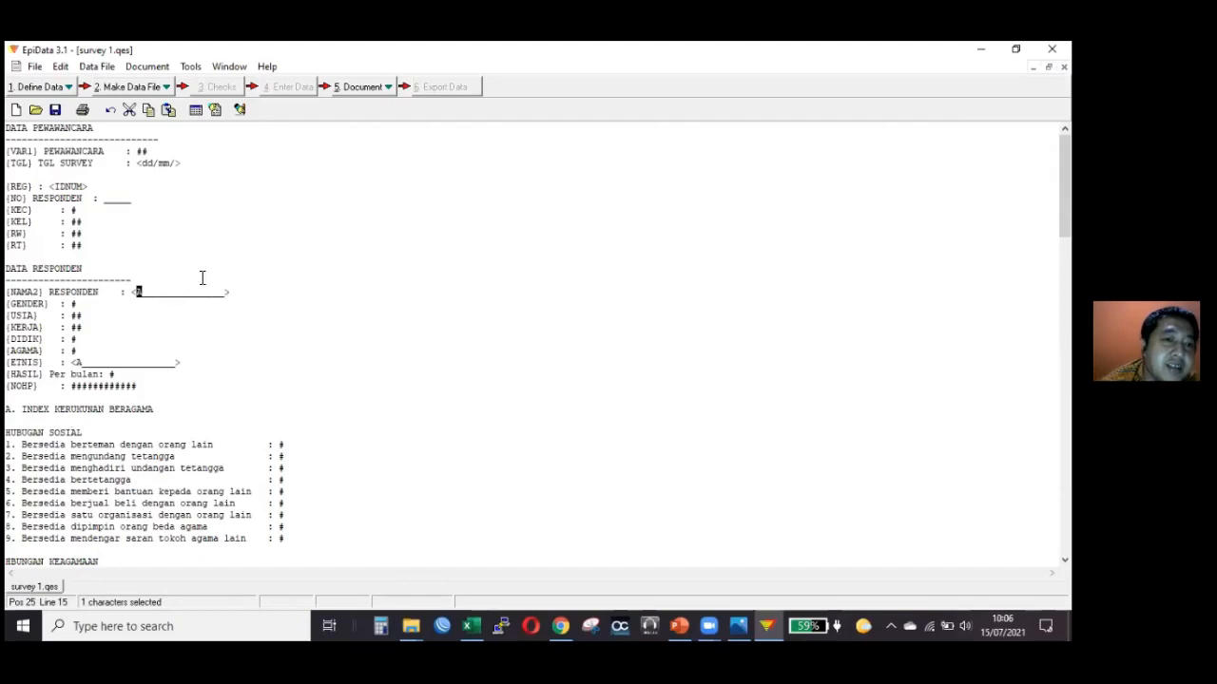
click(248, 225)
scroll(257, 263, down, 3)
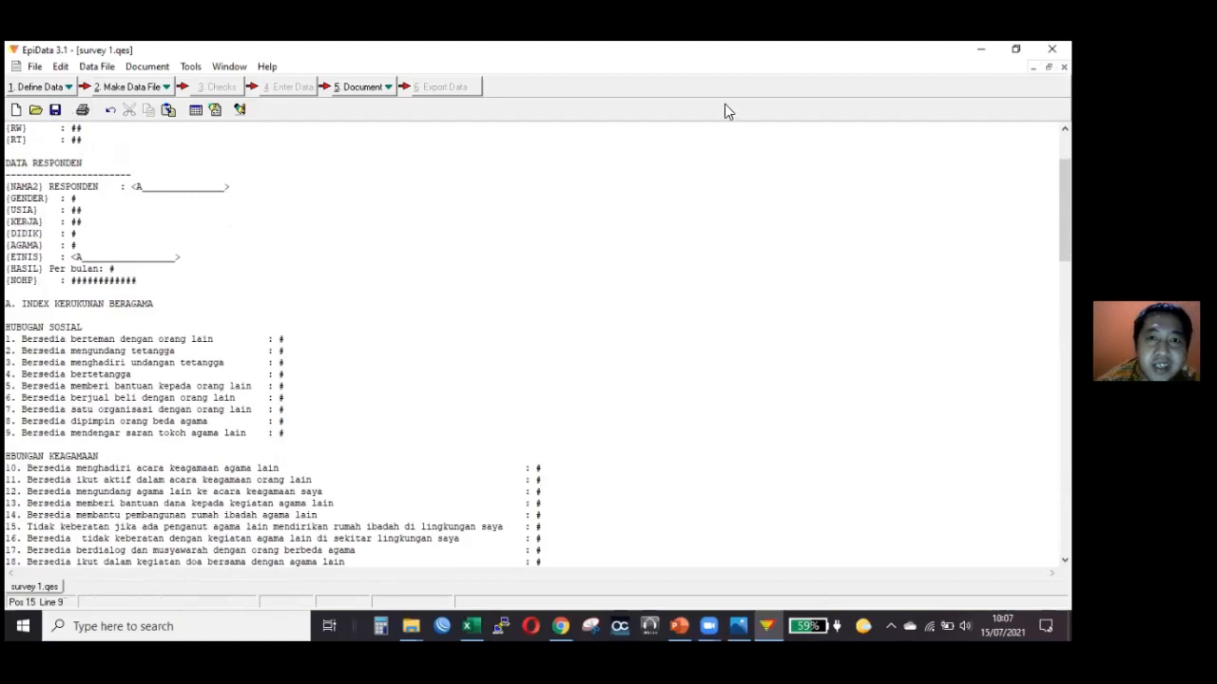
key(Down)
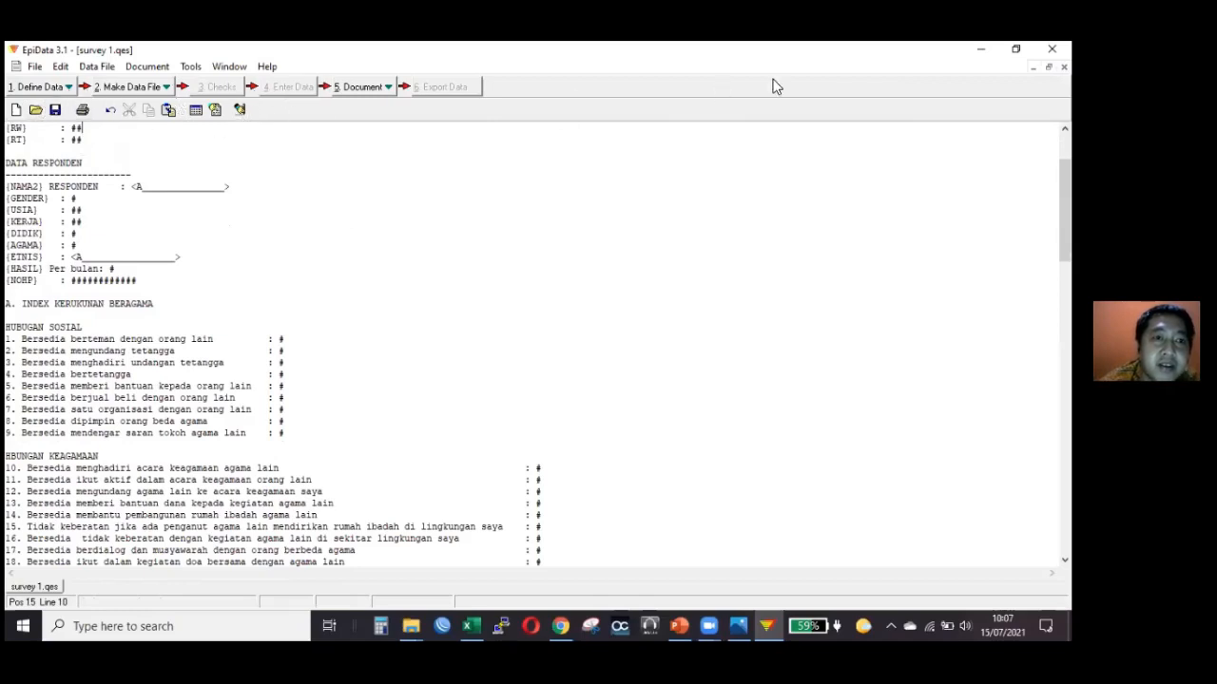
Close the questionnaire and open survey 1.rec for data entry.
click(1063, 67)
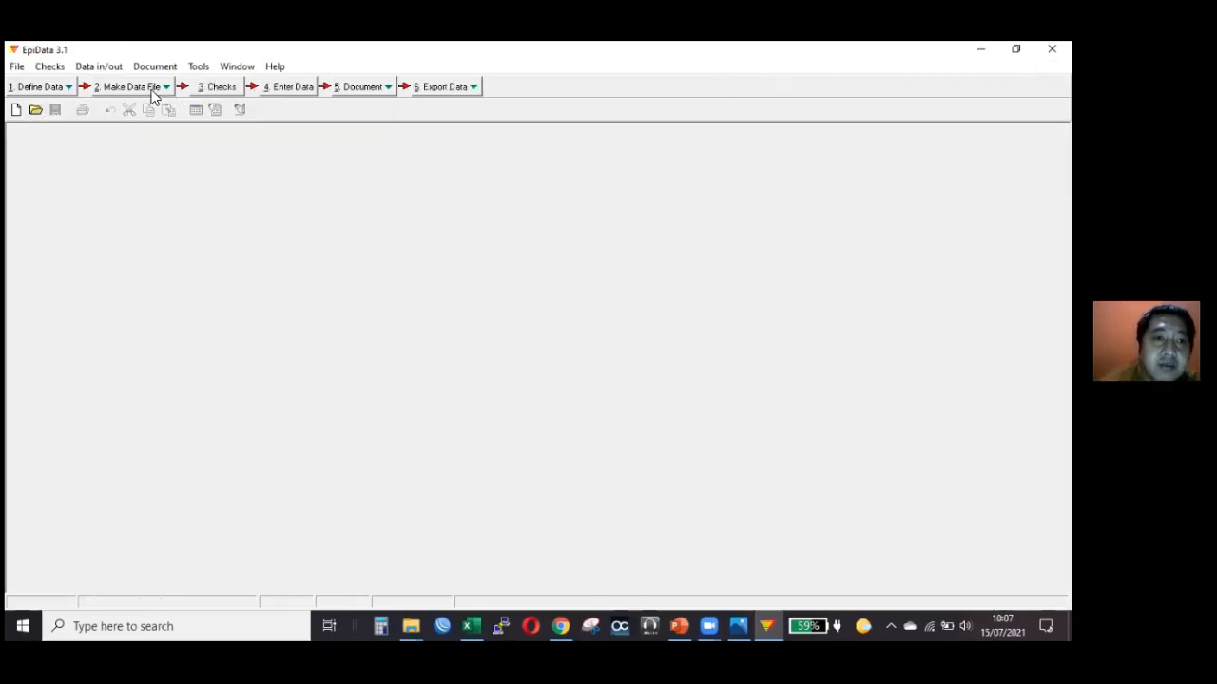
click(291, 87)
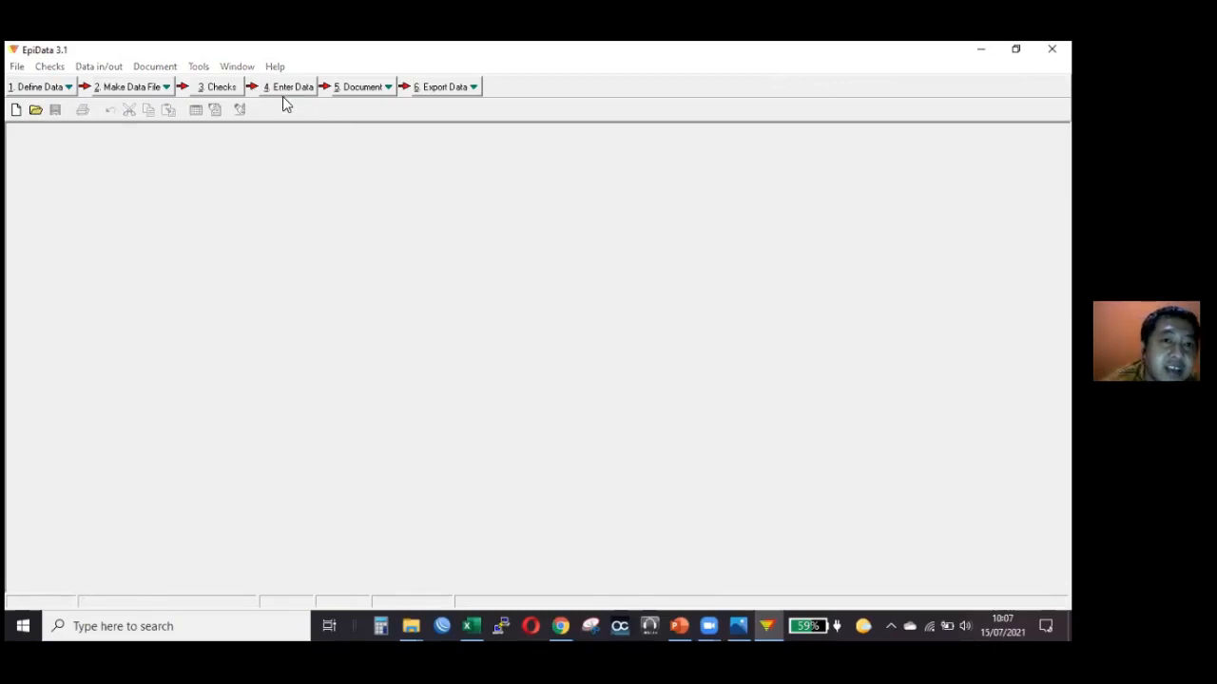
click(431, 245)
double_click(431, 245)
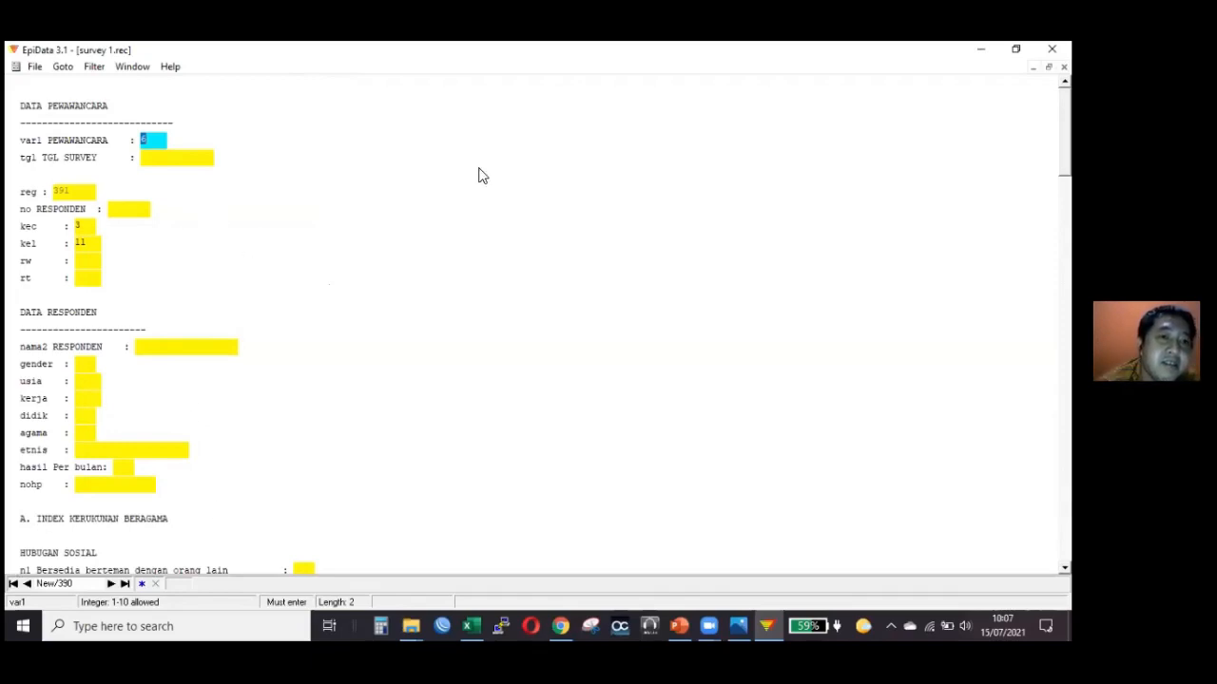
Enter 6 as the PEWAWANCARA code in the new record and go to the TGL SURVEY field.
click(171, 158)
click(155, 140)
text(6)
click(175, 158)
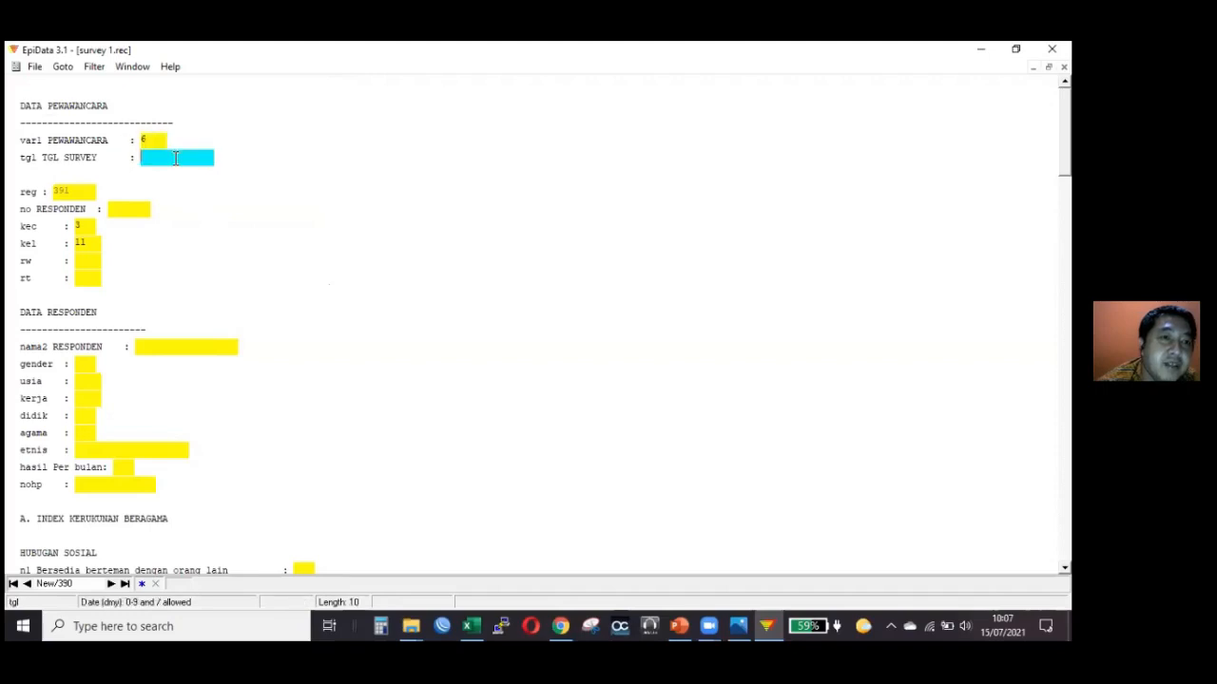
click(150, 141)
click(160, 156)
Browse backward through the saved survey records to record 361.
click(28, 585)
click(28, 585)
click(28, 584)
click(27, 585)
click(27, 584)
click(28, 584)
click(28, 584)
click(28, 584)
click(27, 585)
click(28, 584)
click(28, 585)
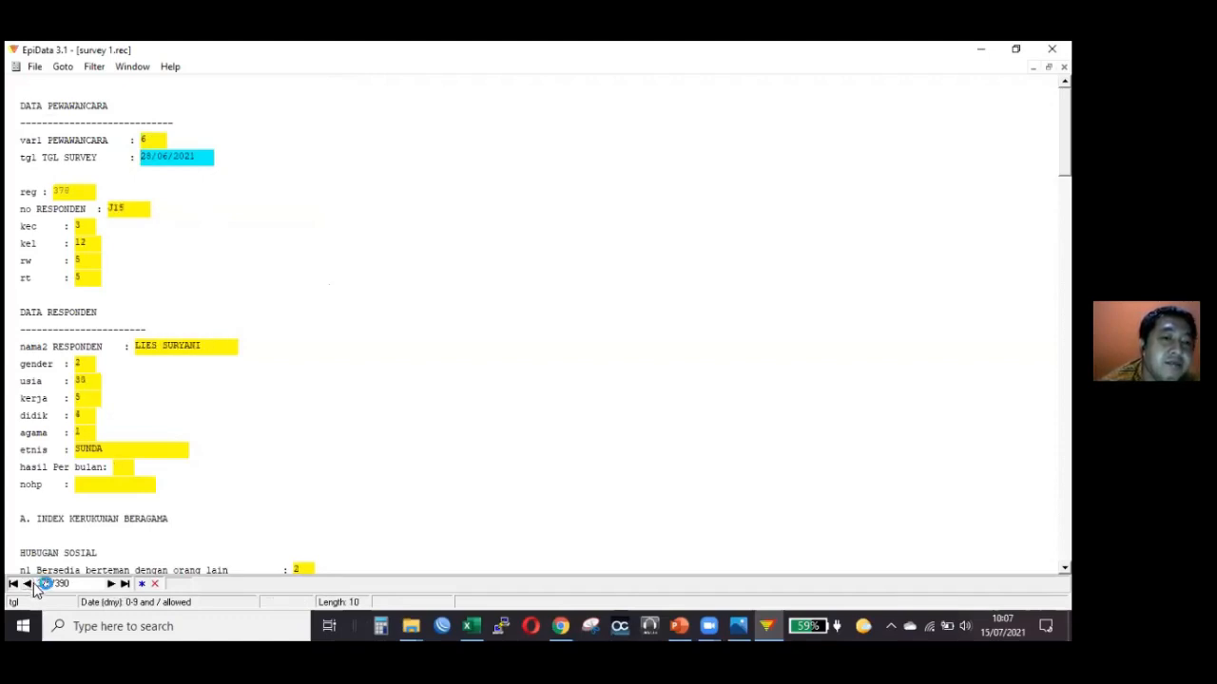
click(28, 585)
click(28, 584)
click(29, 585)
click(28, 585)
click(28, 585)
click(28, 584)
click(28, 584)
click(29, 585)
click(28, 585)
click(28, 585)
click(29, 585)
click(29, 585)
click(28, 585)
click(29, 584)
click(28, 585)
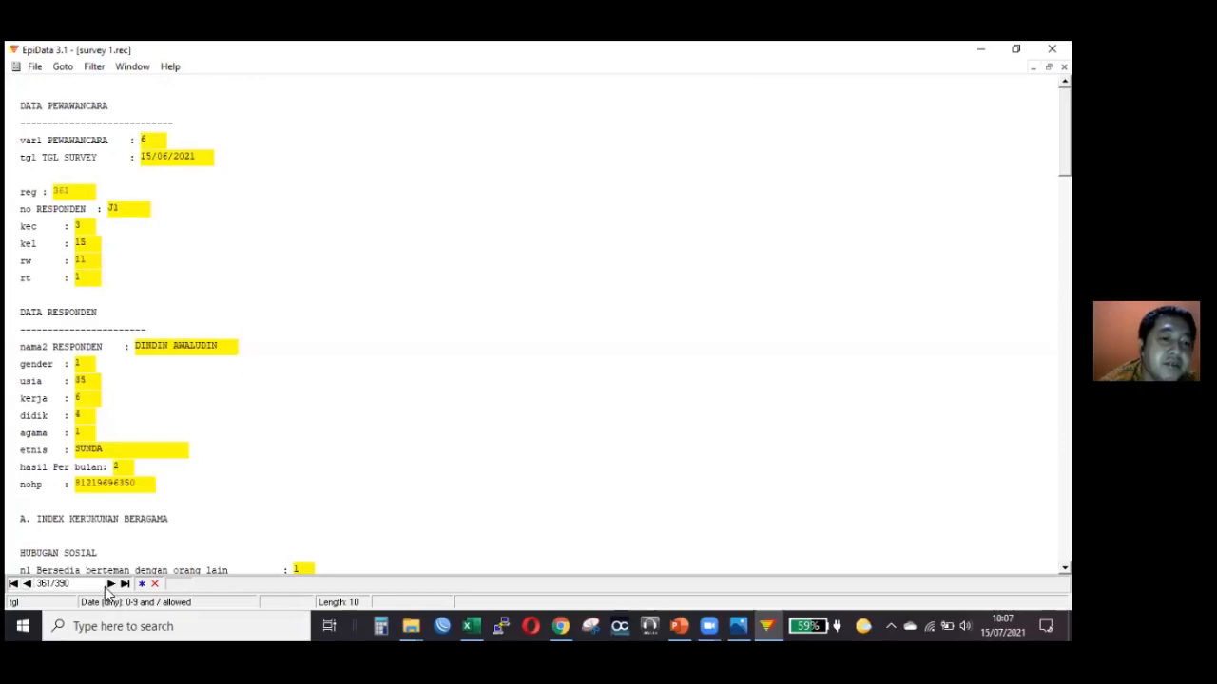
Browse forward through the saved survey records to record 376.
click(110, 584)
click(110, 584)
click(110, 583)
click(110, 584)
click(112, 583)
click(111, 584)
click(112, 584)
click(112, 584)
click(111, 584)
click(111, 584)
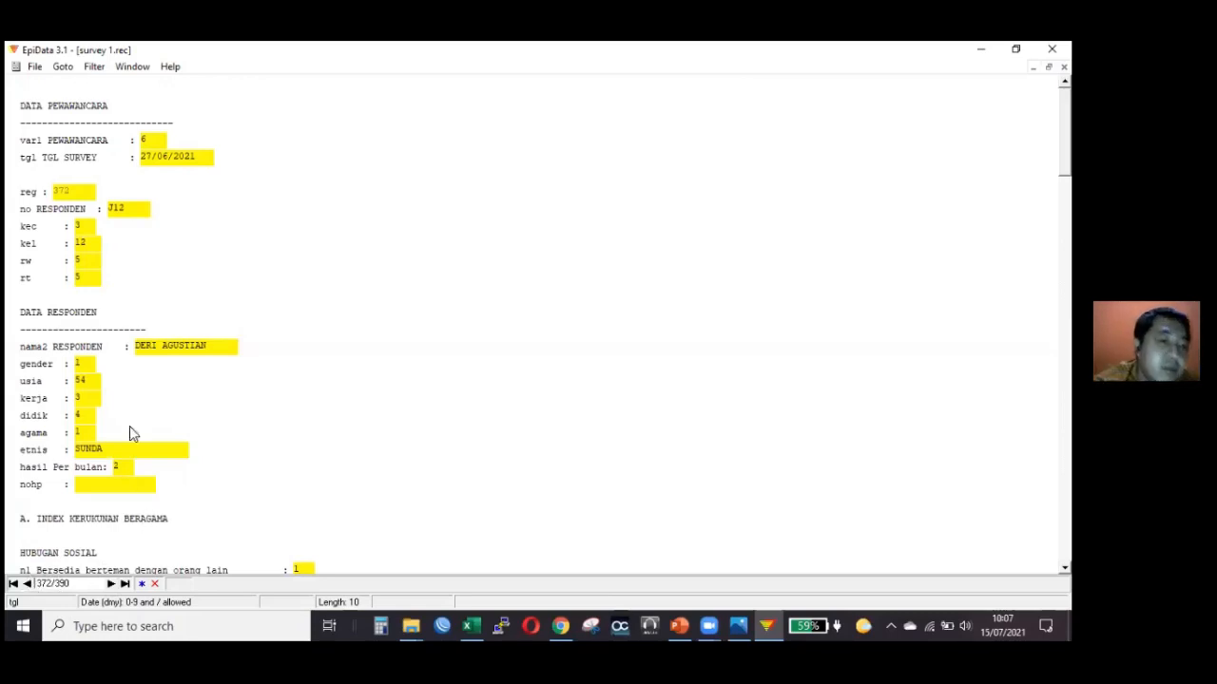
click(116, 584)
click(116, 584)
click(116, 584)
click(116, 583)
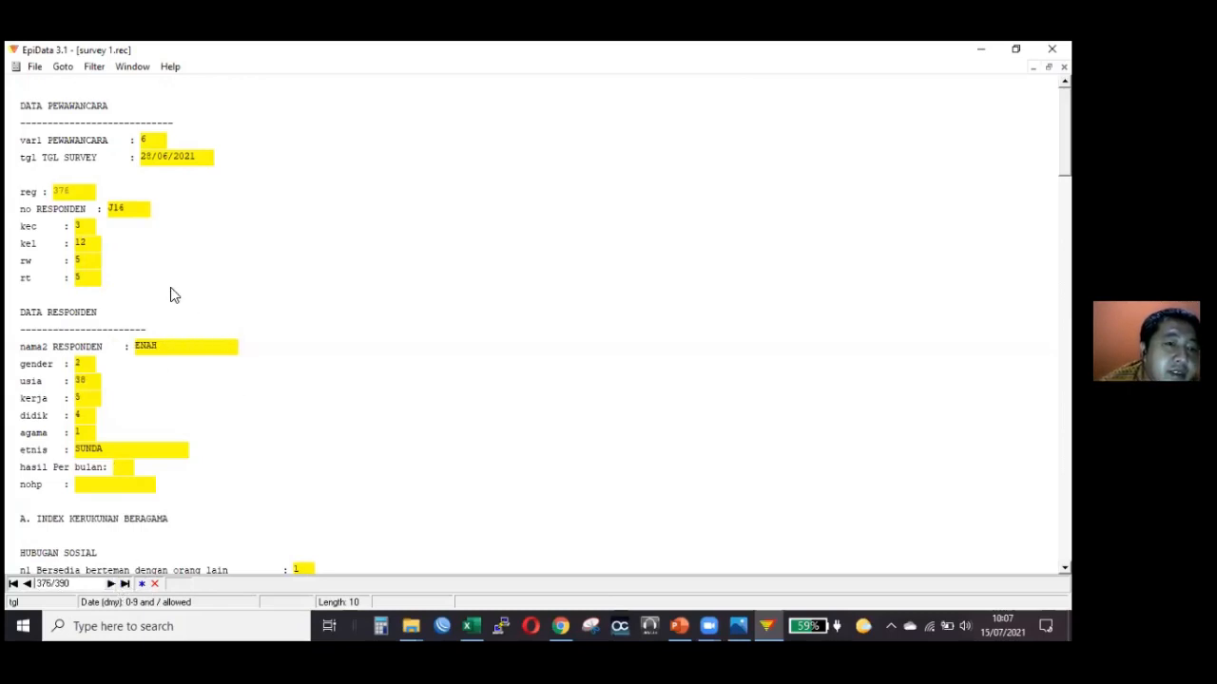
Examine the record's respondent name field and its HUBUGAN SOSIAL answers, selecting the n1 answer.
click(176, 352)
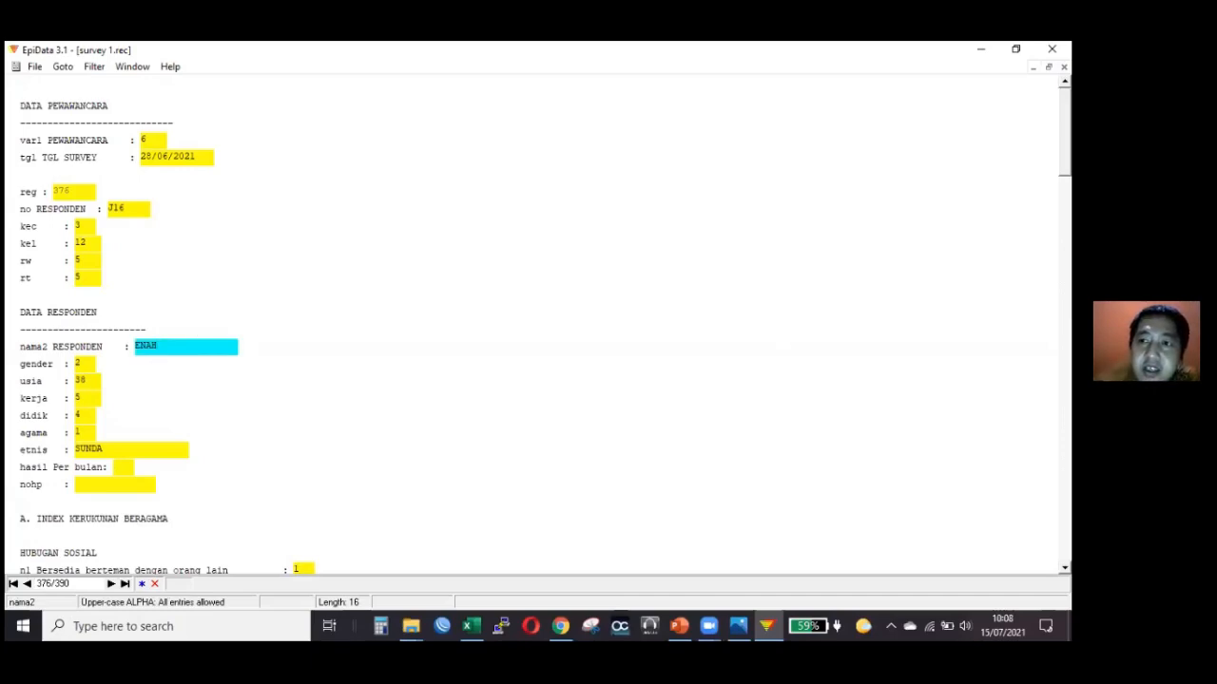
scroll(532, 325, down, 8)
scroll(532, 325, up, 6)
scroll(532, 325, down, 5)
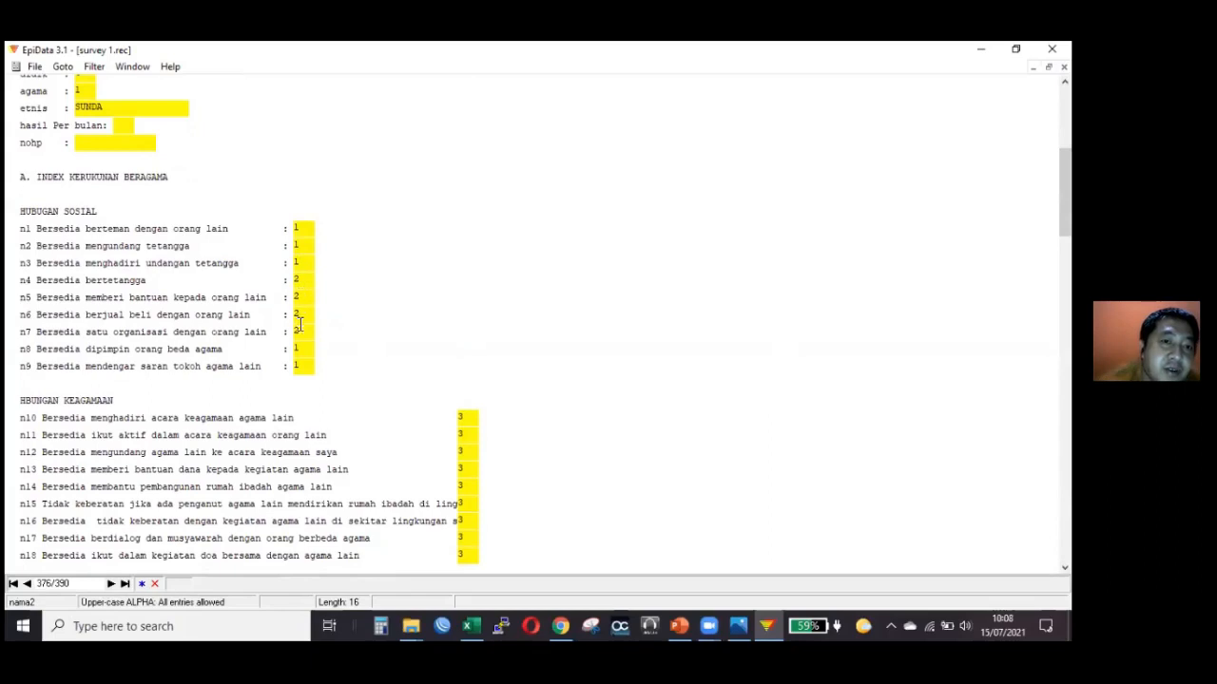
click(297, 227)
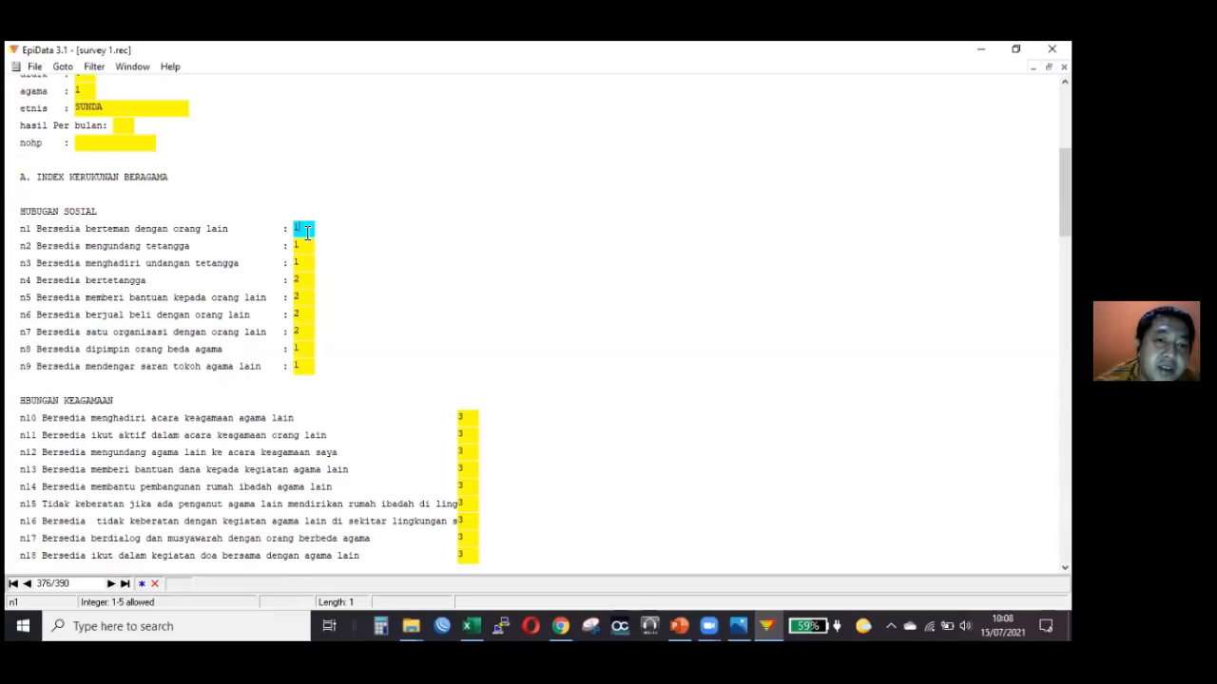
Switch to File Explorer and go up from the survey folder to the bappeda folder.
click(409, 626)
click(373, 570)
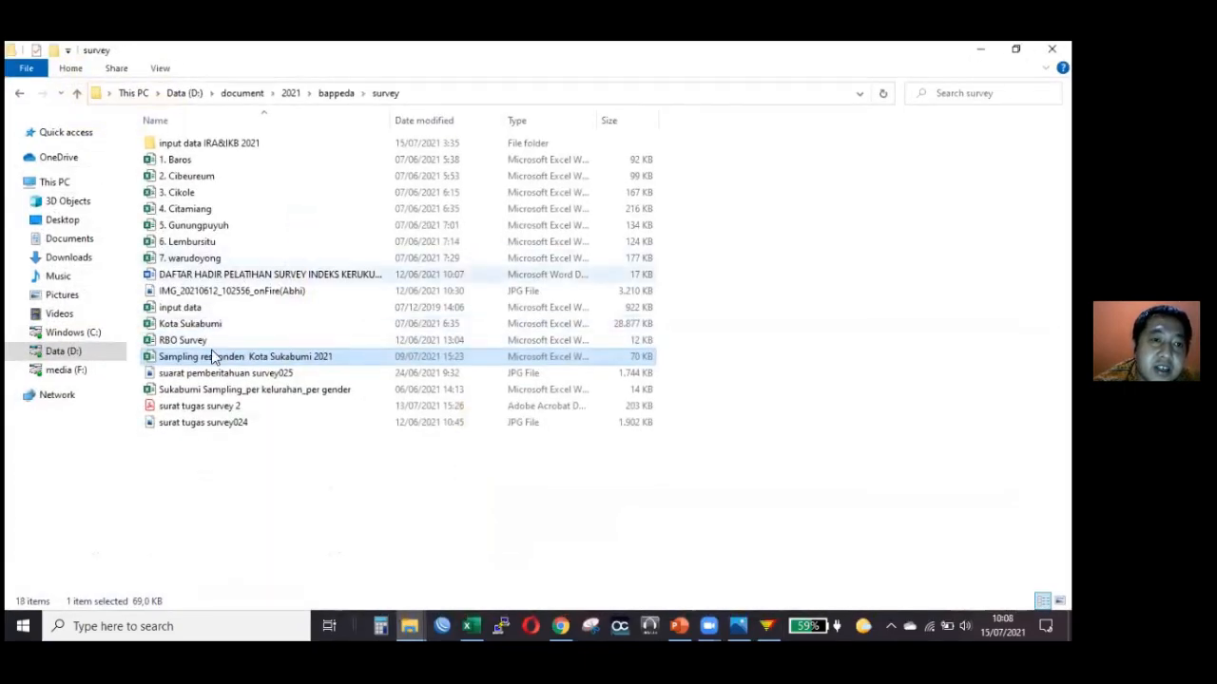
click(332, 92)
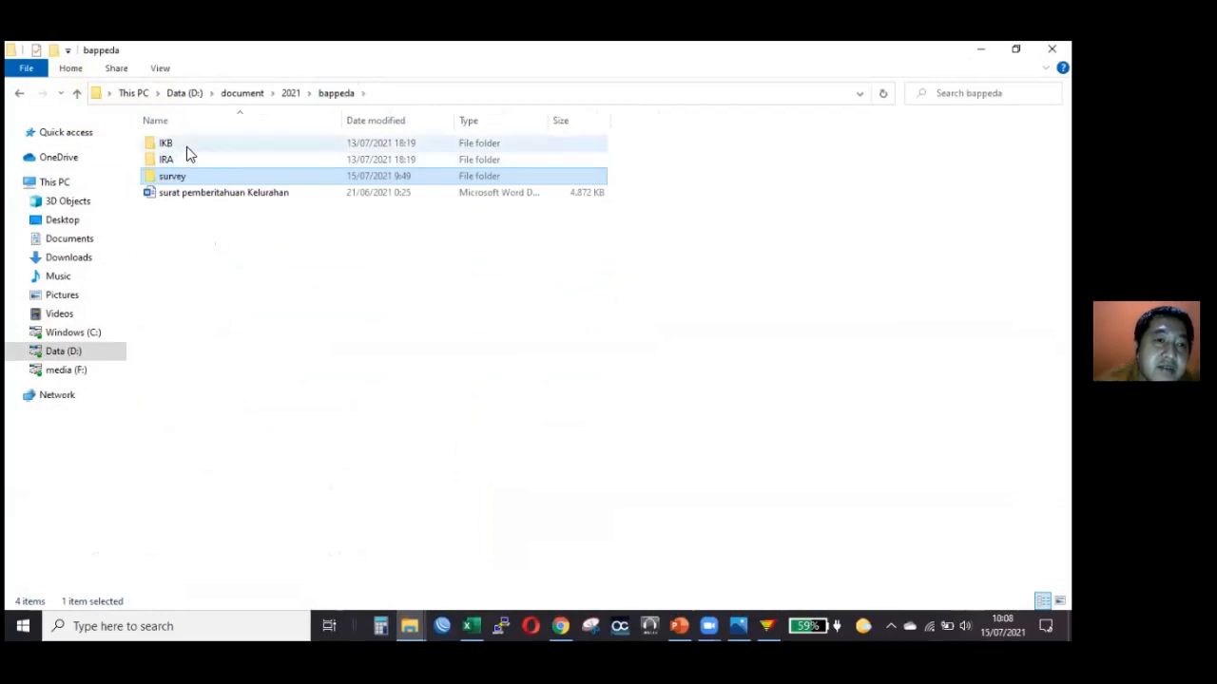
click(770, 624)
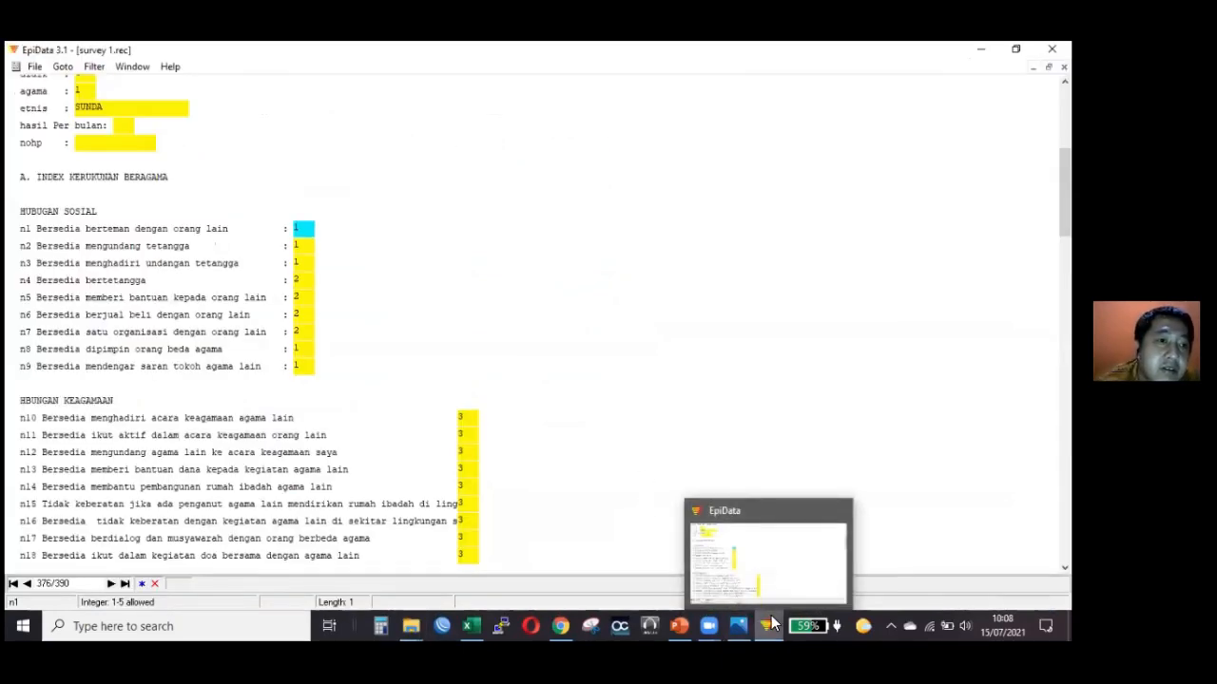
click(772, 622)
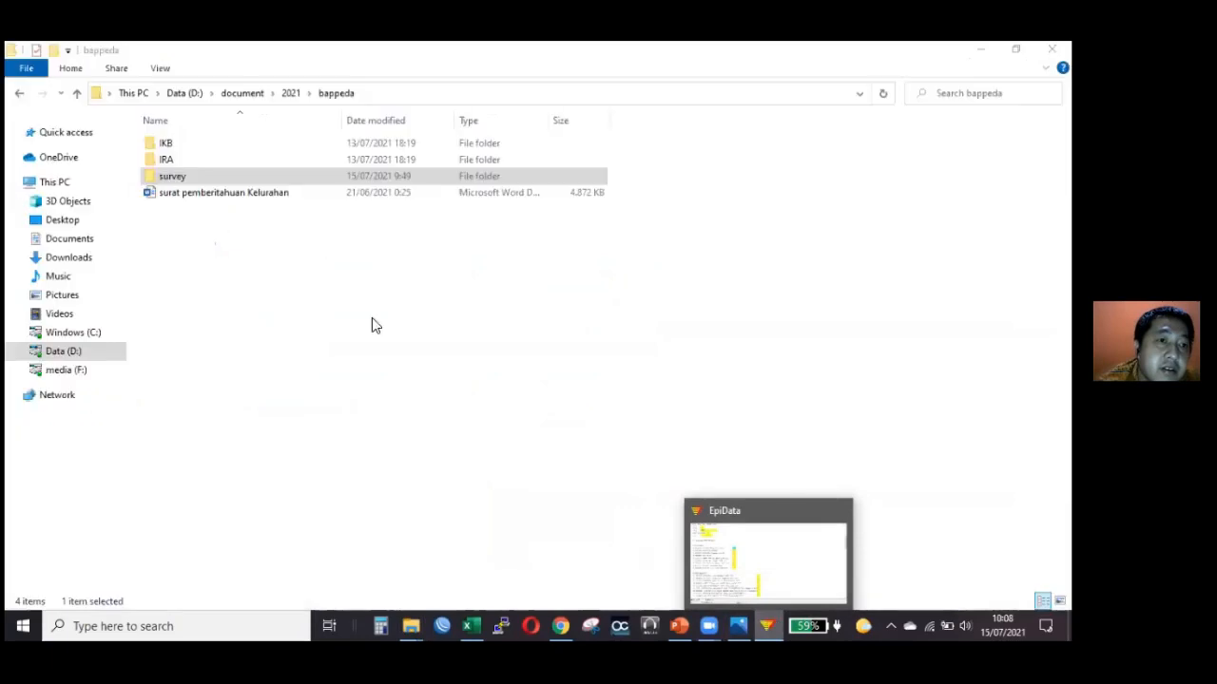
Open the Kuisoner IKB KOTSI 2021 document from the IKB folder and read down to its HUBUNGAN SOSIAL question table.
double_click(226, 147)
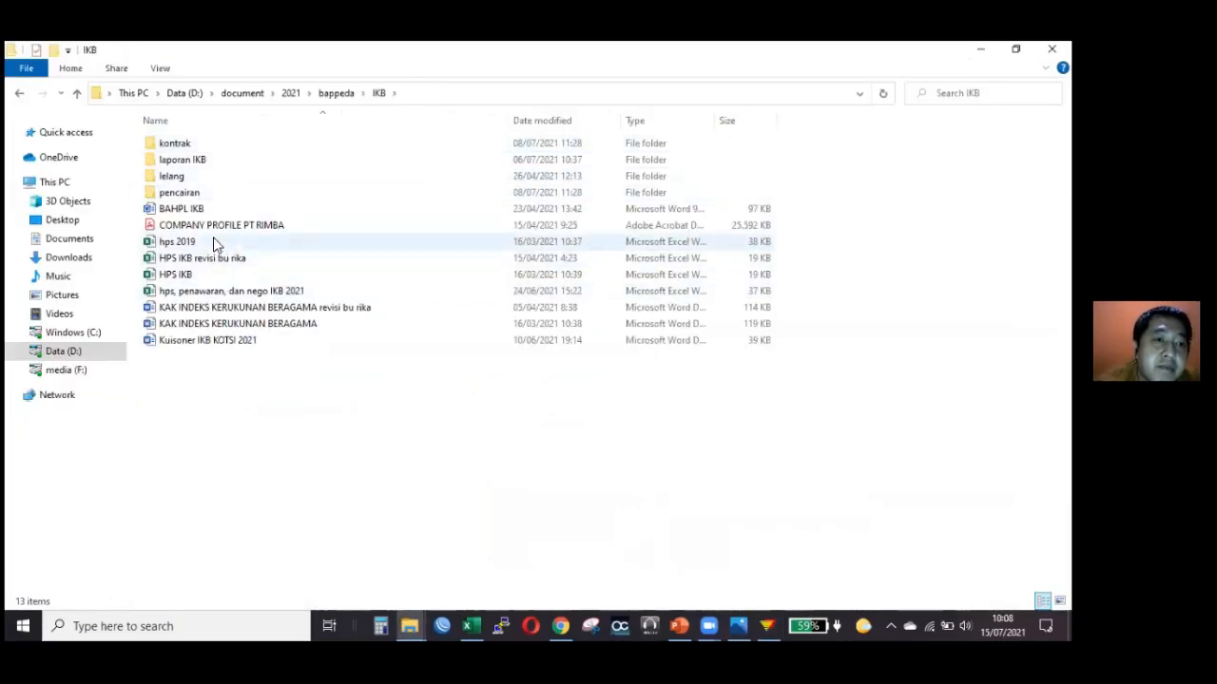
double_click(249, 342)
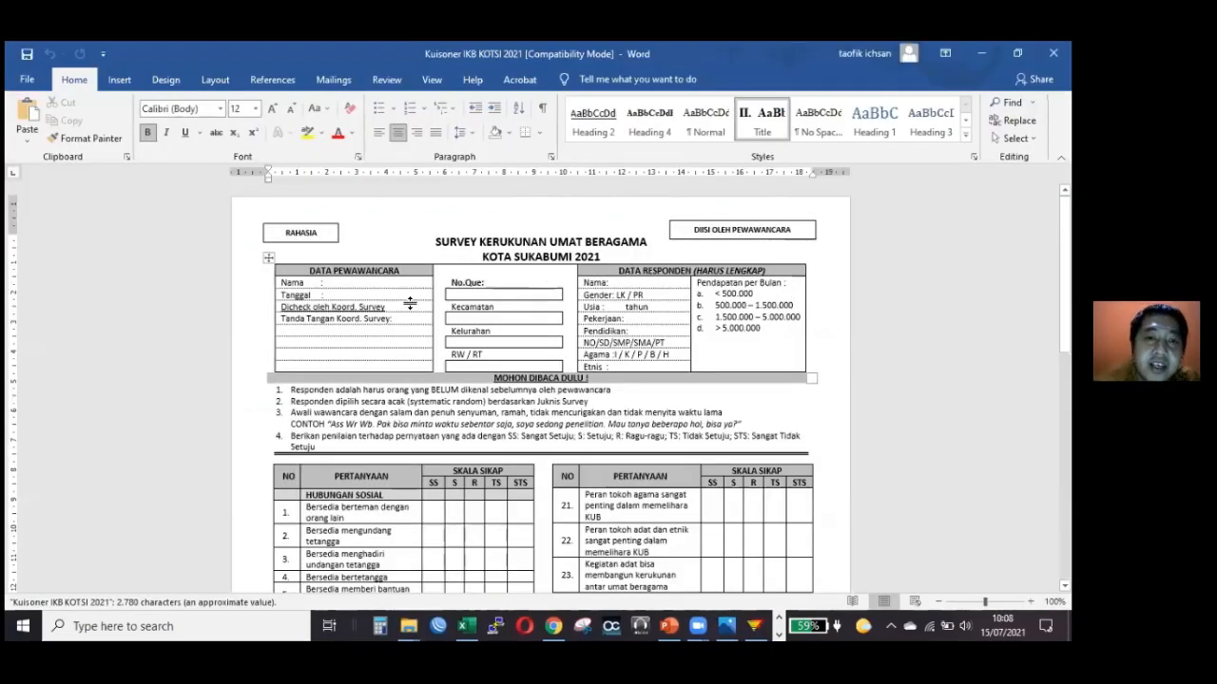
scroll(410, 302, down, 1)
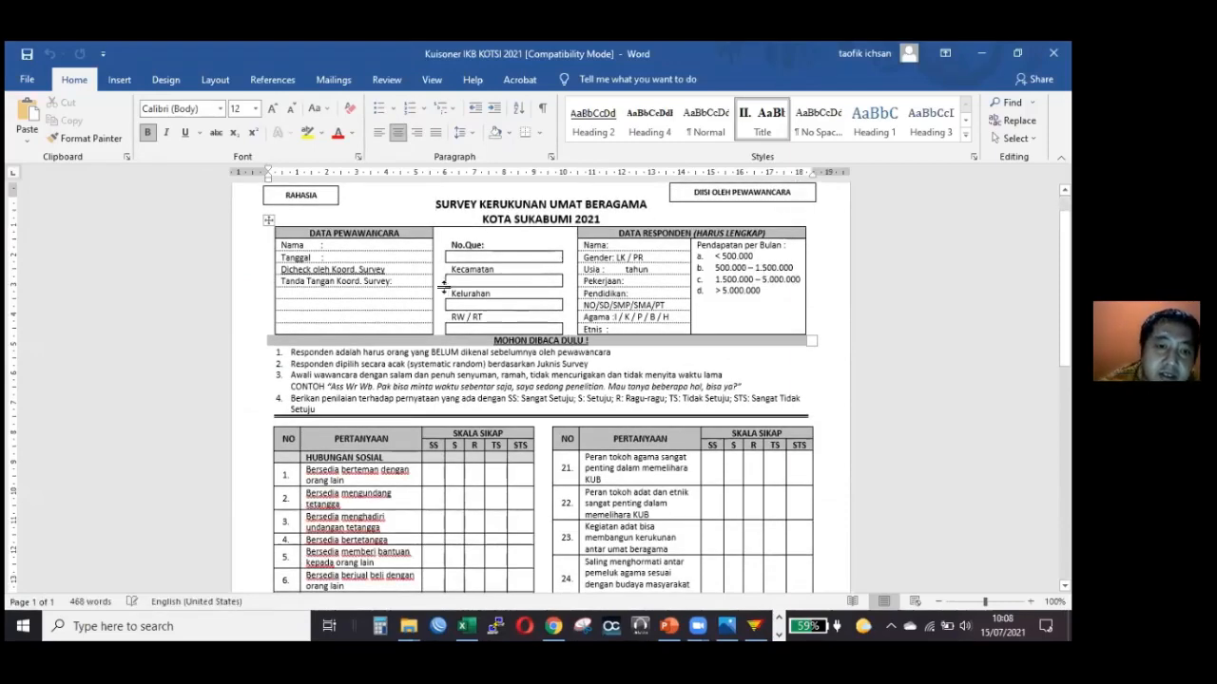
scroll(428, 290, down, 3)
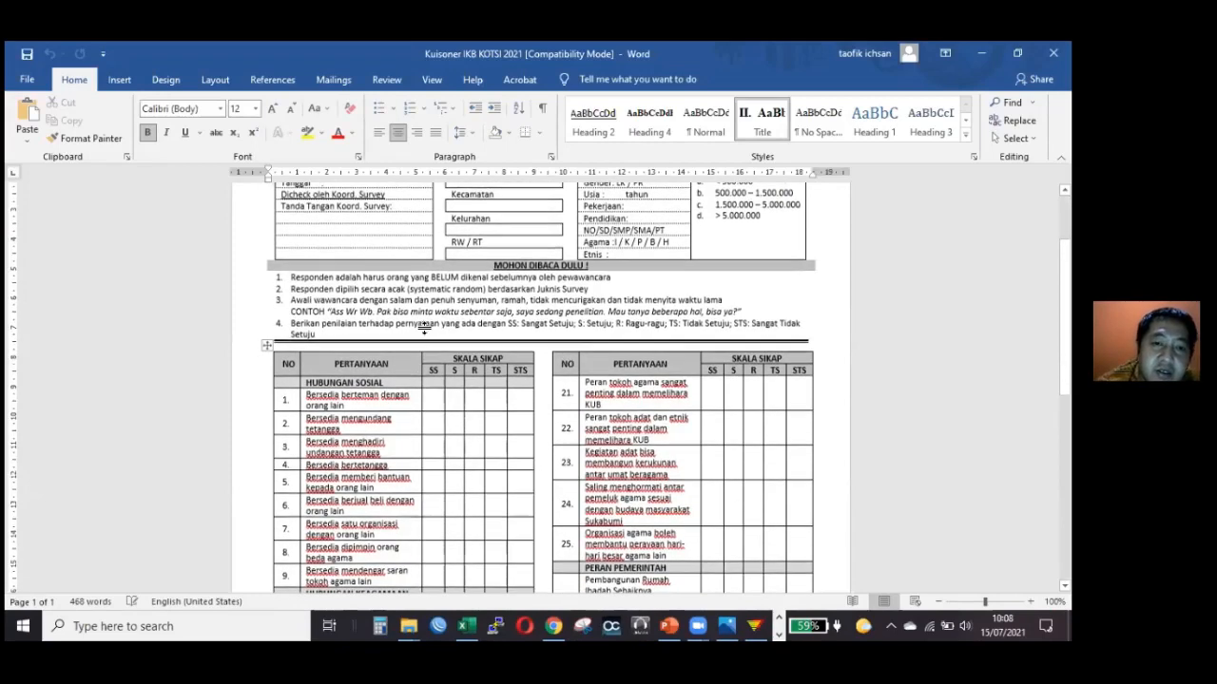
scroll(446, 344, down, 2)
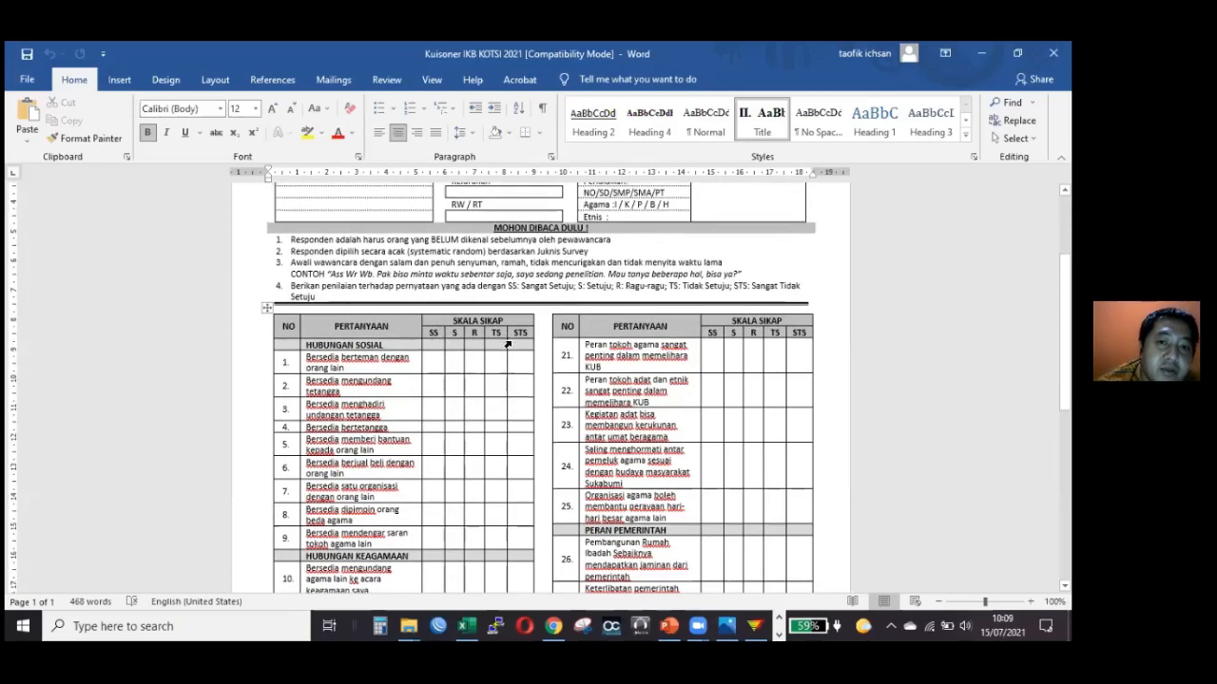
Examine the SS to STS answer cells of question 1 in the HUBUNGAN SOSIAL table.
click(439, 360)
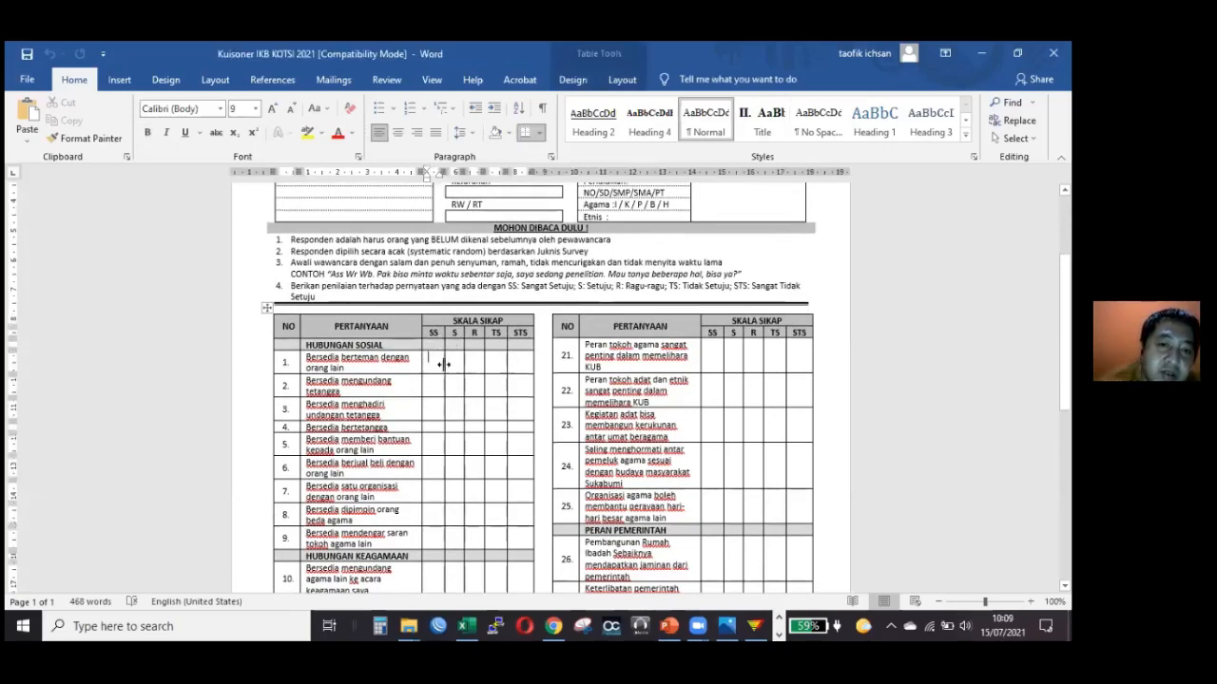
click(478, 361)
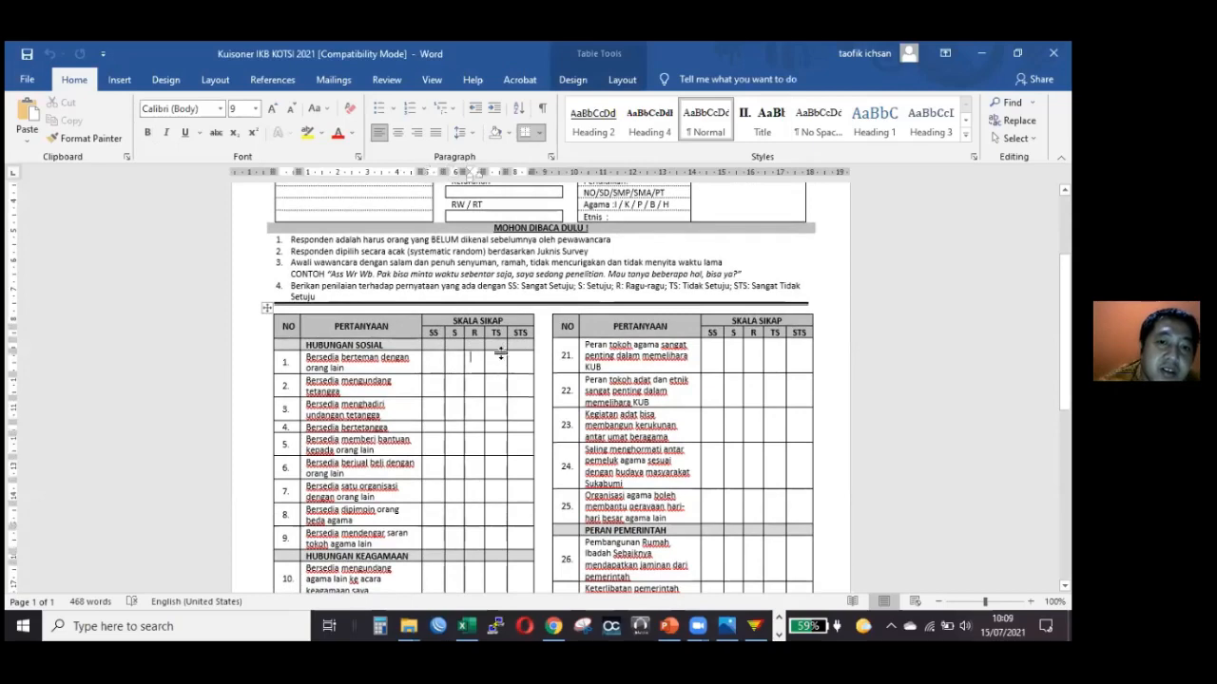
click(501, 362)
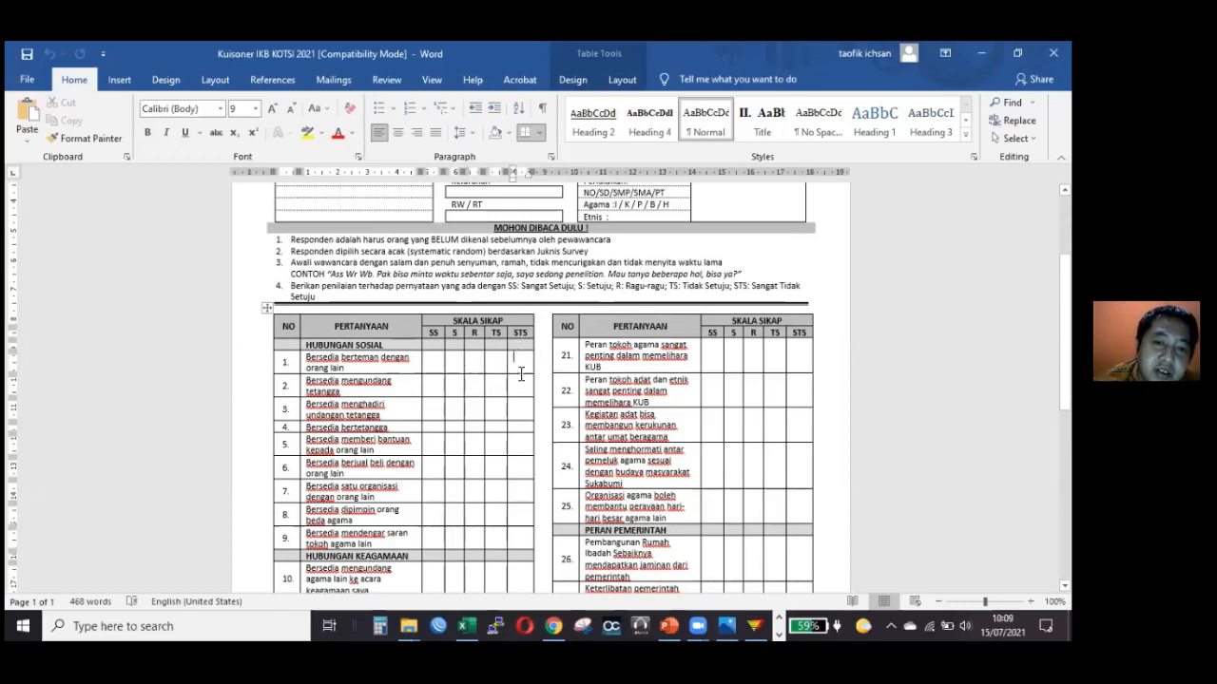
Switch to EpiData, close survey 1.rec and open the survey 1.qes questionnaire definition.
click(753, 618)
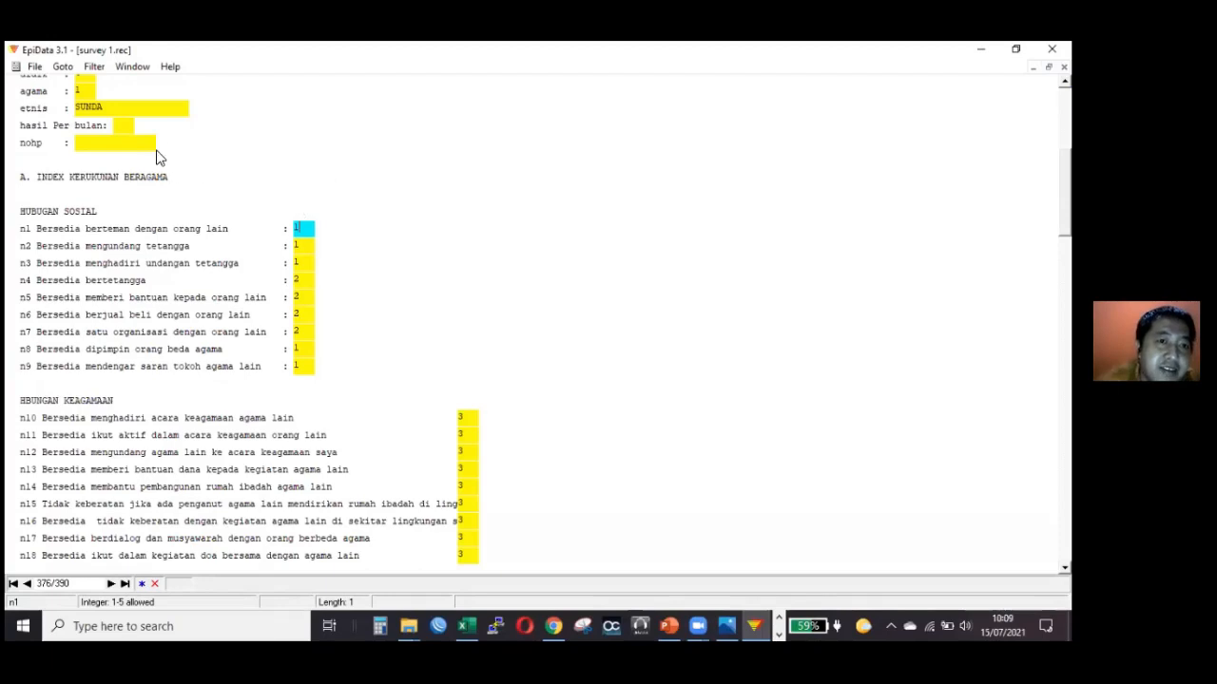
click(1064, 66)
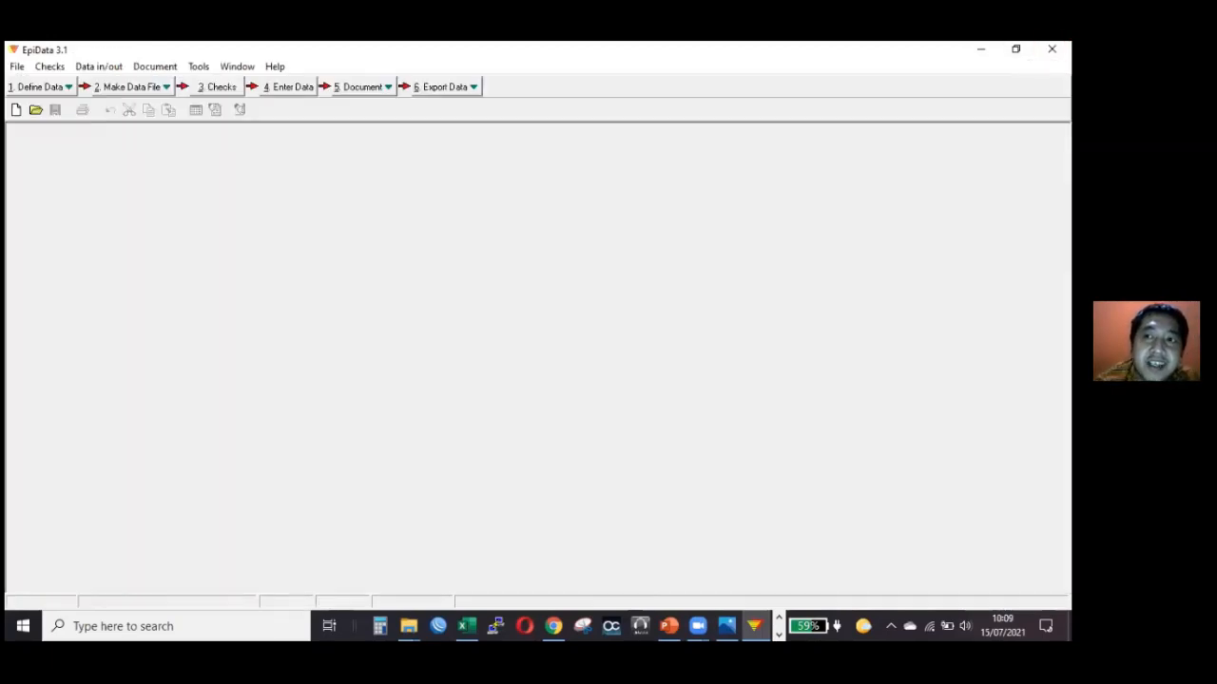
click(41, 88)
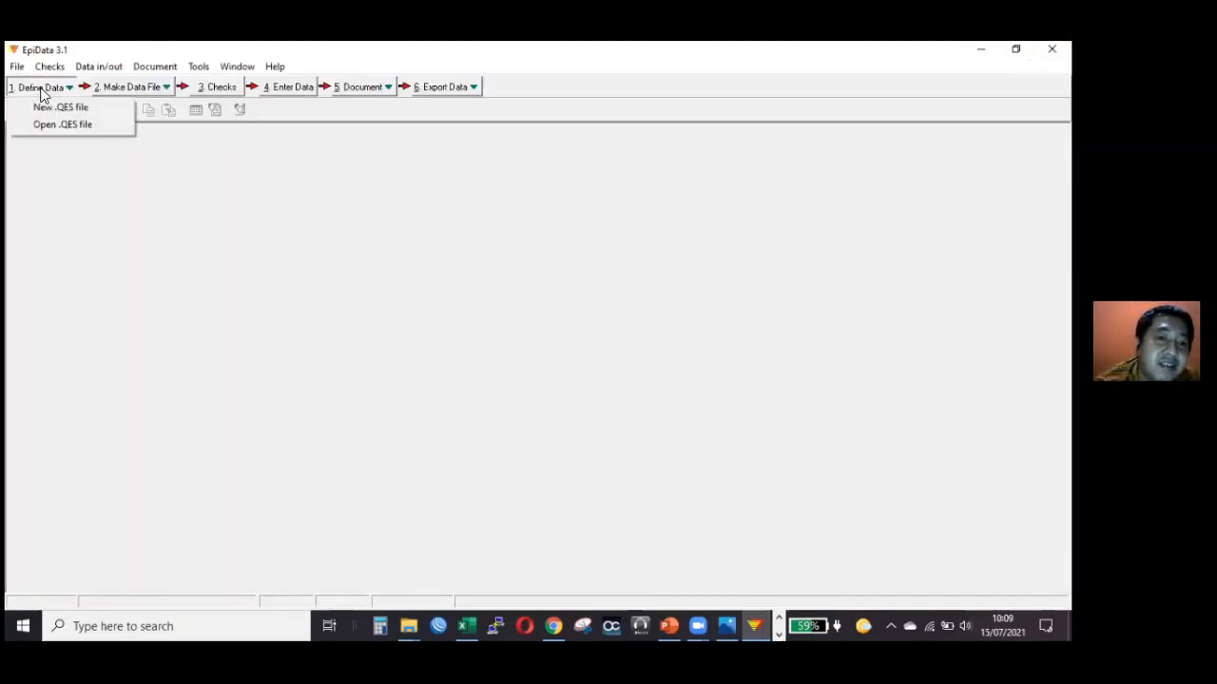
click(53, 133)
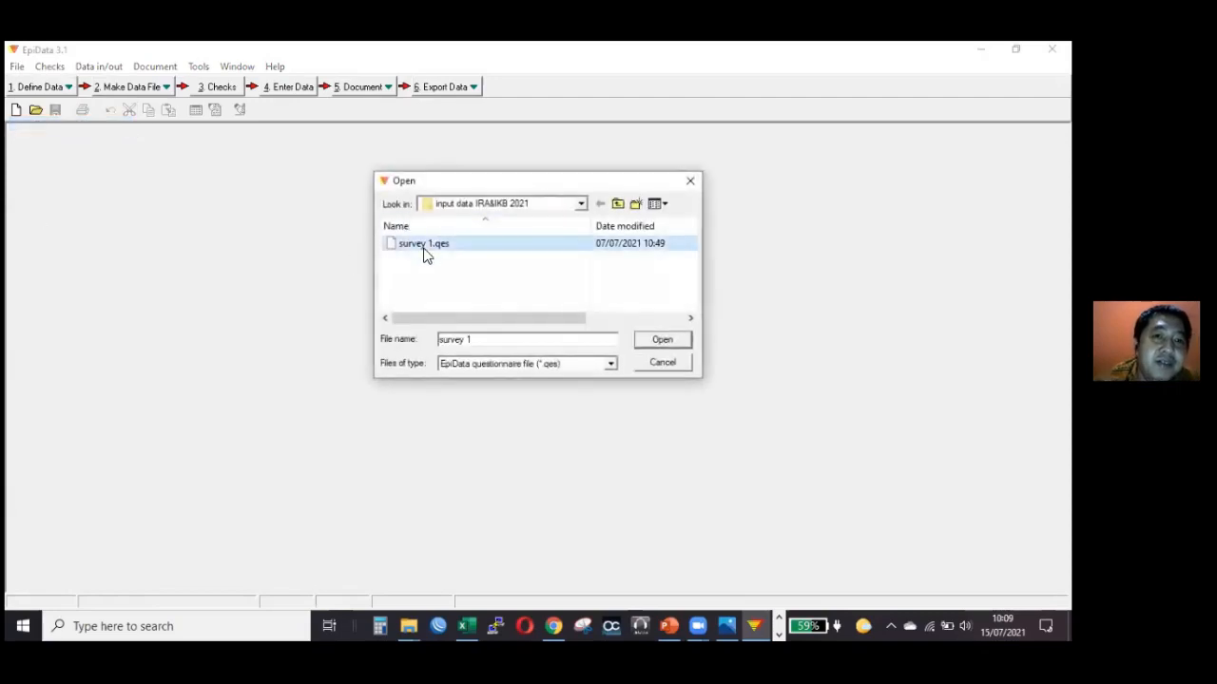
double_click(425, 247)
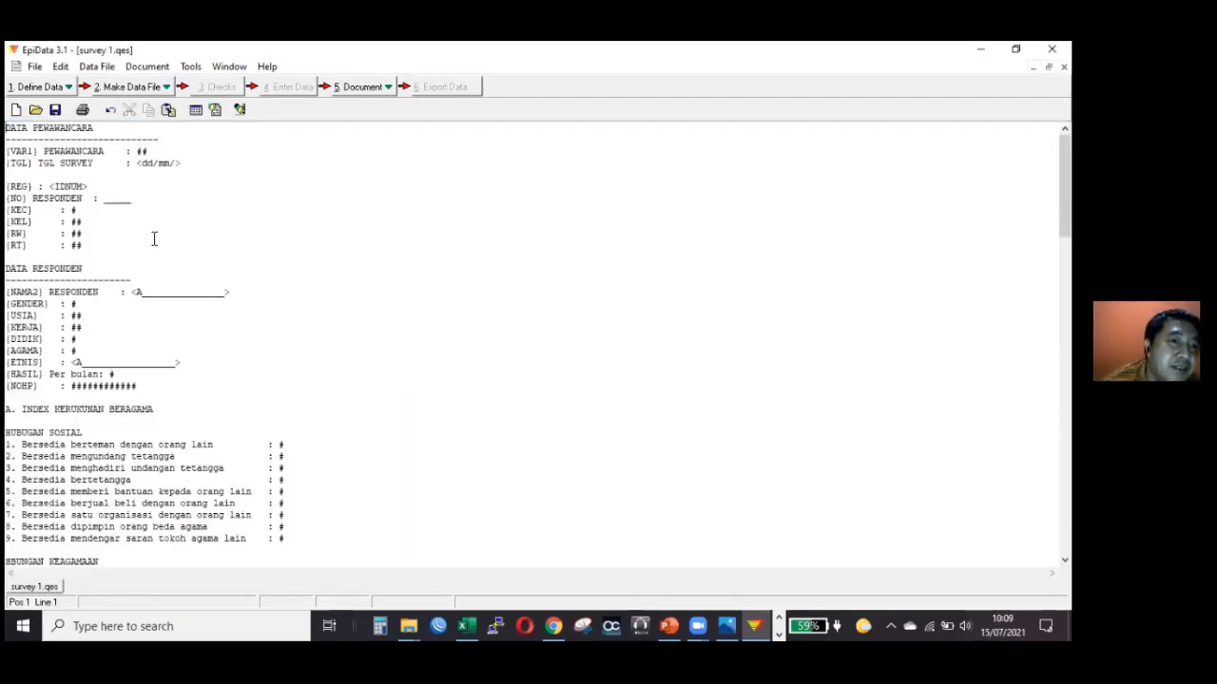
Examine the field definitions in survey 1.qes, from the interviewer and respondent data through the INDEKS RASA AMAN questions.
click(162, 247)
scroll(174, 274, down, 4)
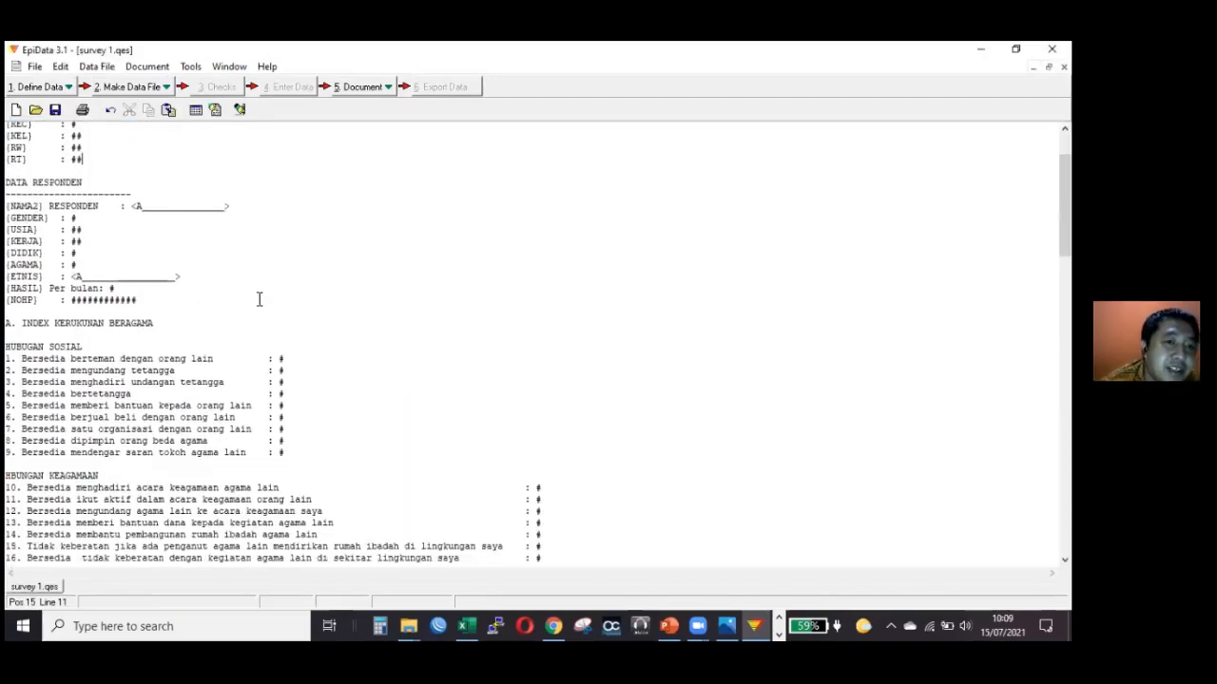
scroll(239, 300, down, 3)
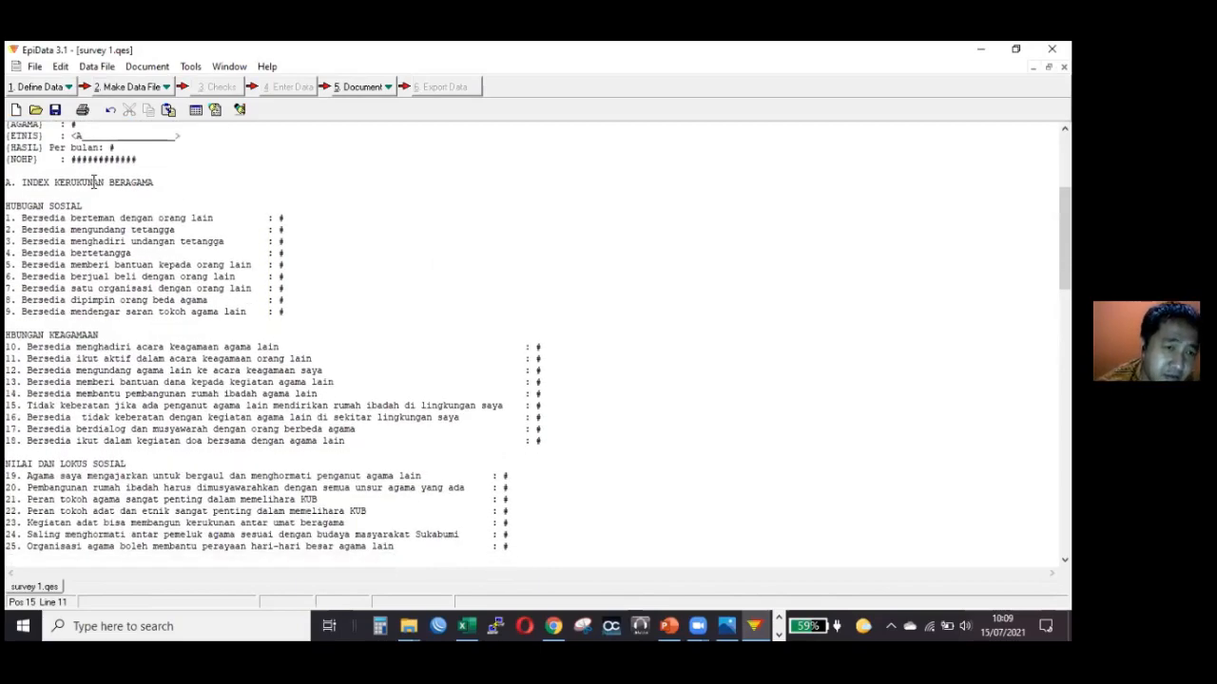
scroll(99, 188, down, 1)
scroll(95, 171, up, 8)
click(95, 162)
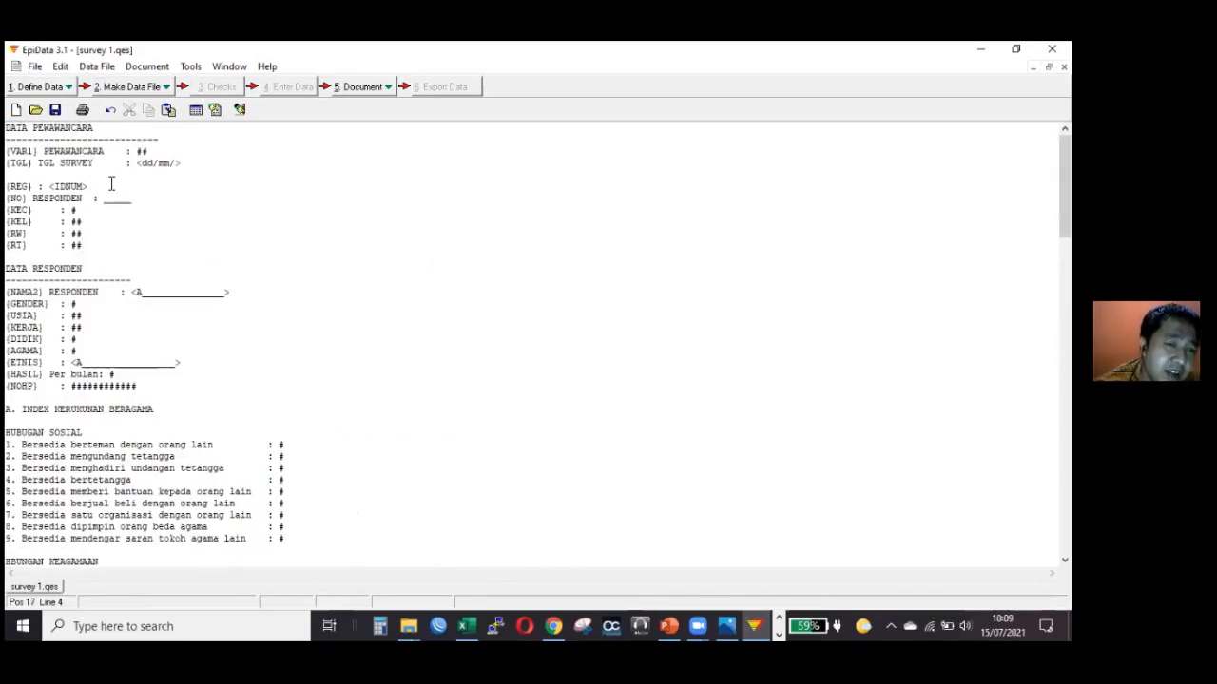
click(187, 165)
scroll(152, 228, down, 6)
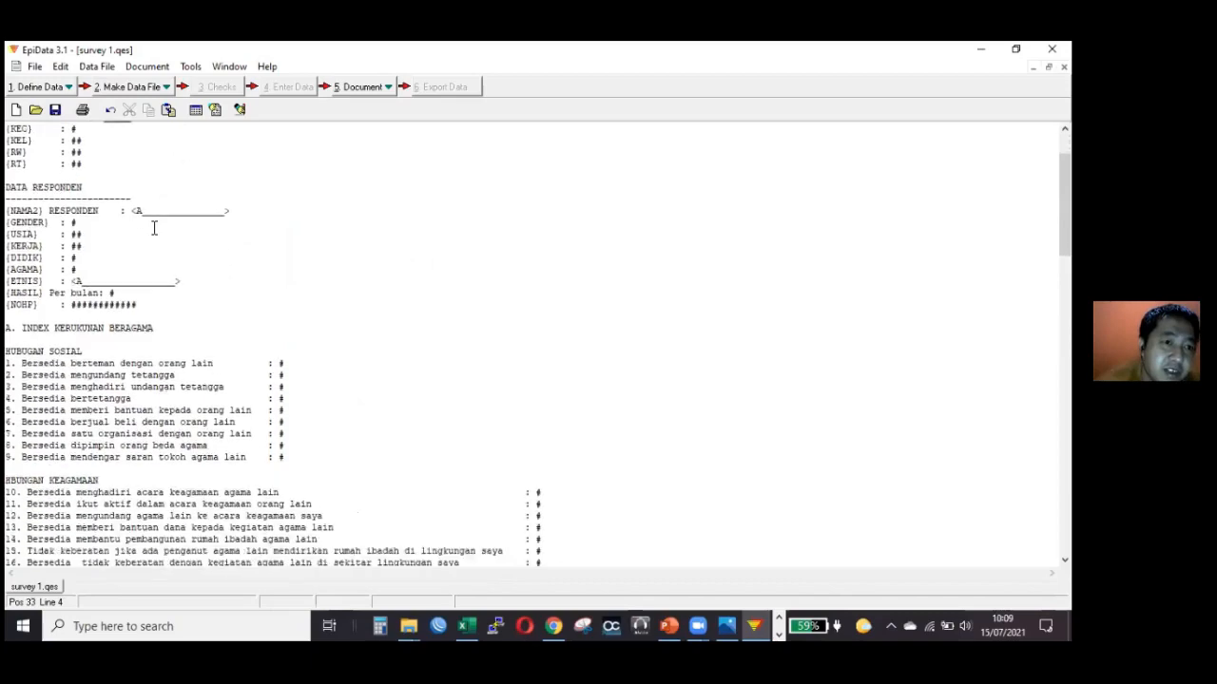
scroll(154, 228, down, 5)
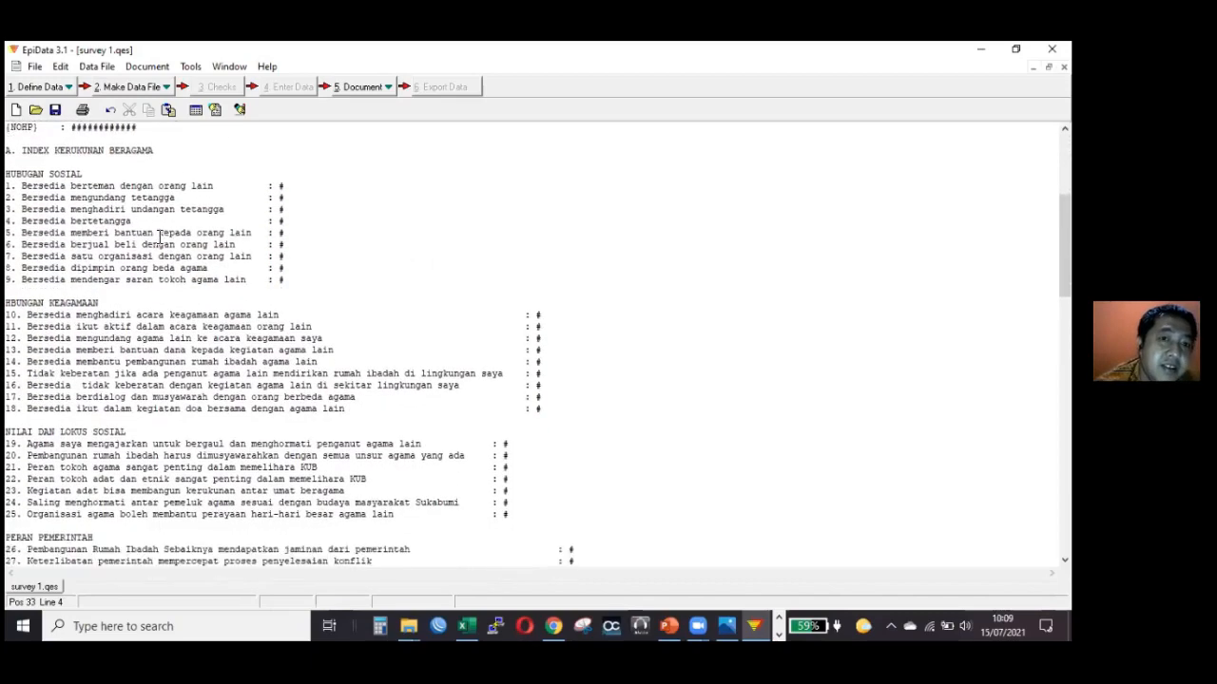
scroll(530, 279, down, 6)
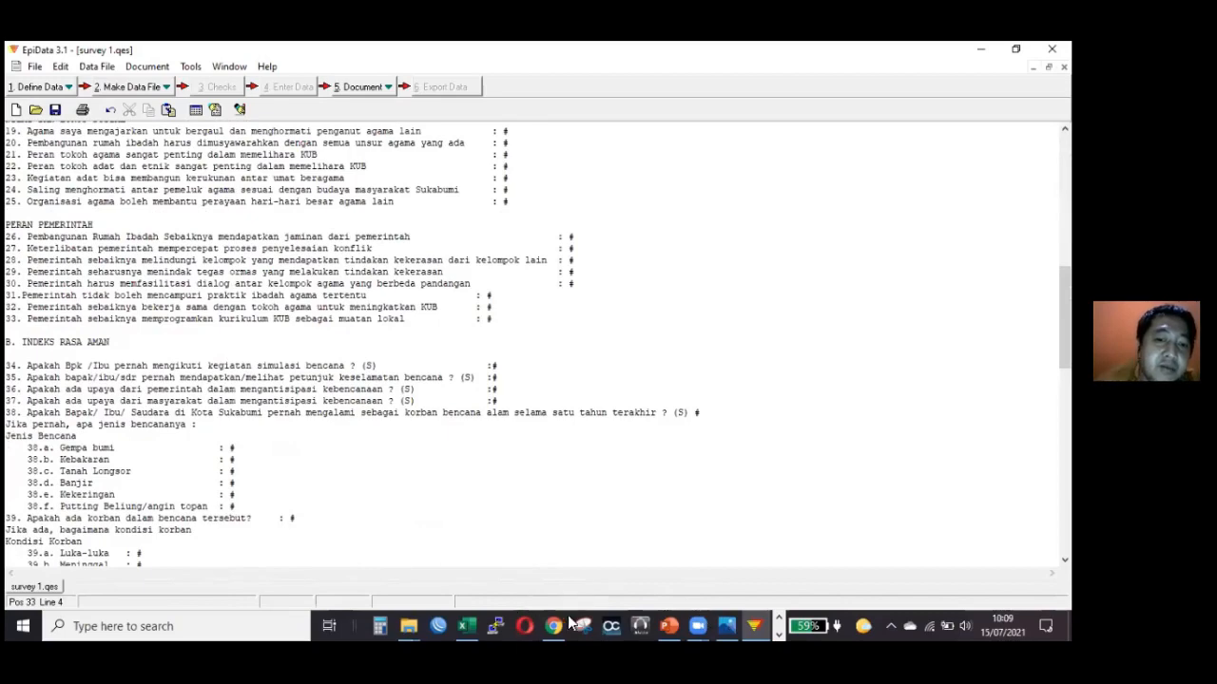
scroll(564, 615, up, 5)
scroll(501, 613, down, 3)
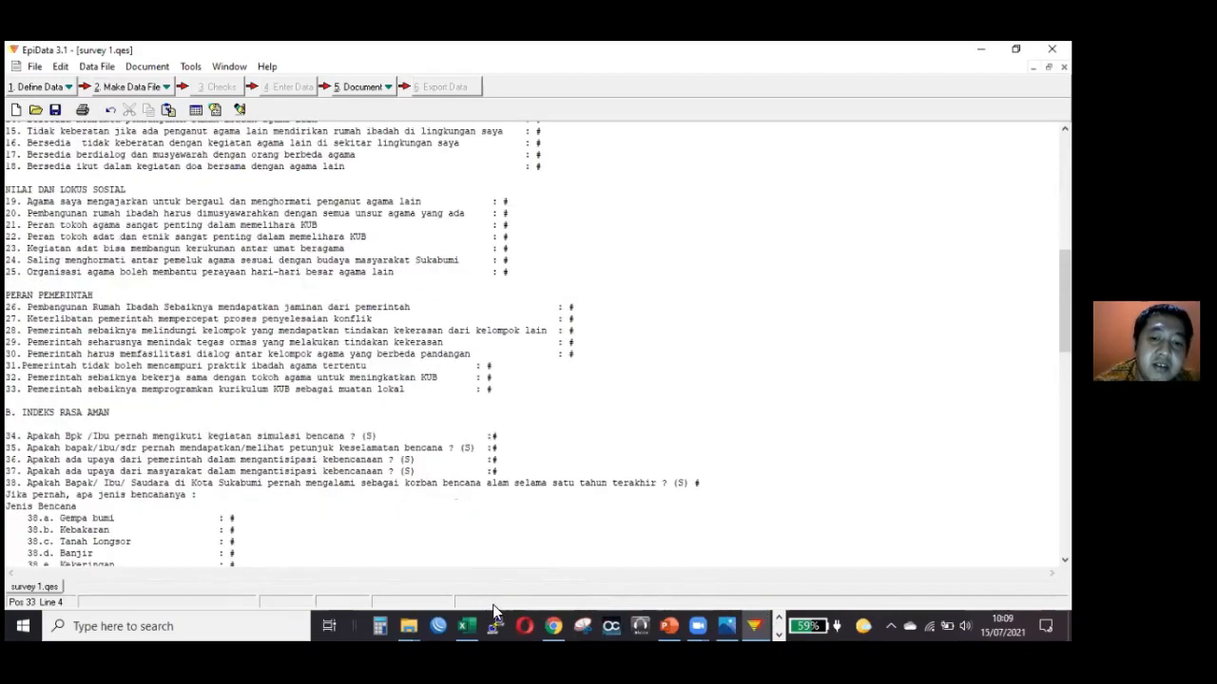
scroll(425, 623, up, 15)
Switch to the Word questionnaire, select question 1's text "Bersedia berteman dengan orang lain", and return to EpiData.
click(779, 632)
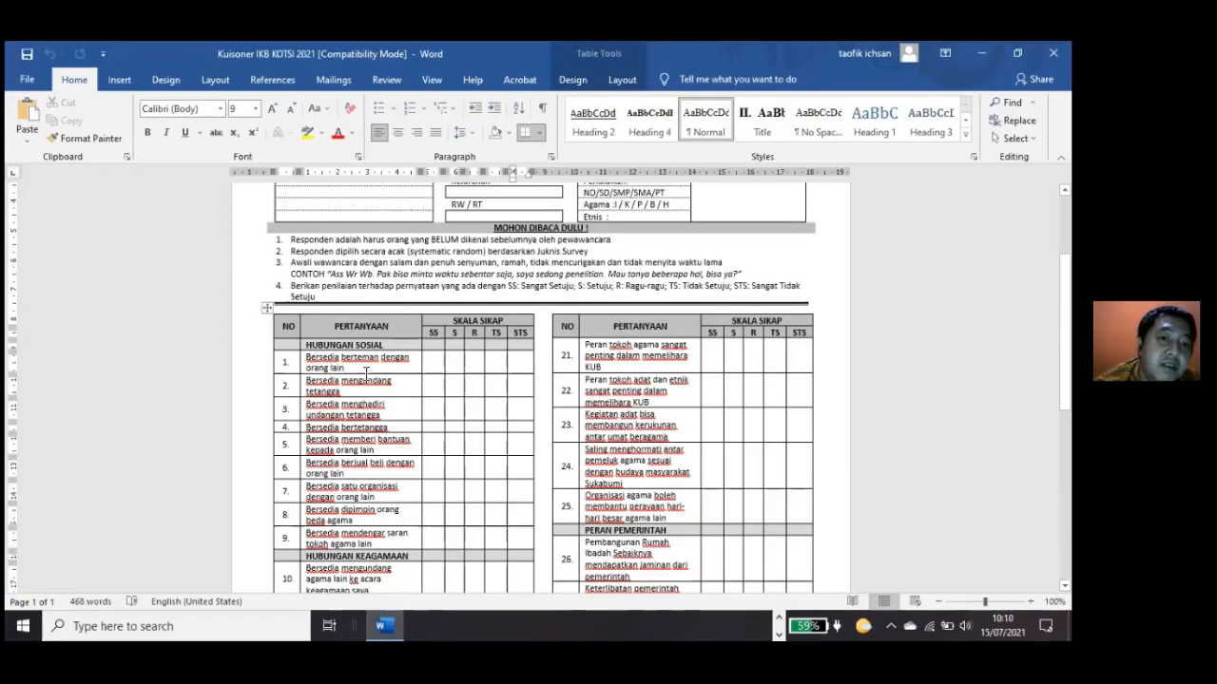
triple_click(365, 373)
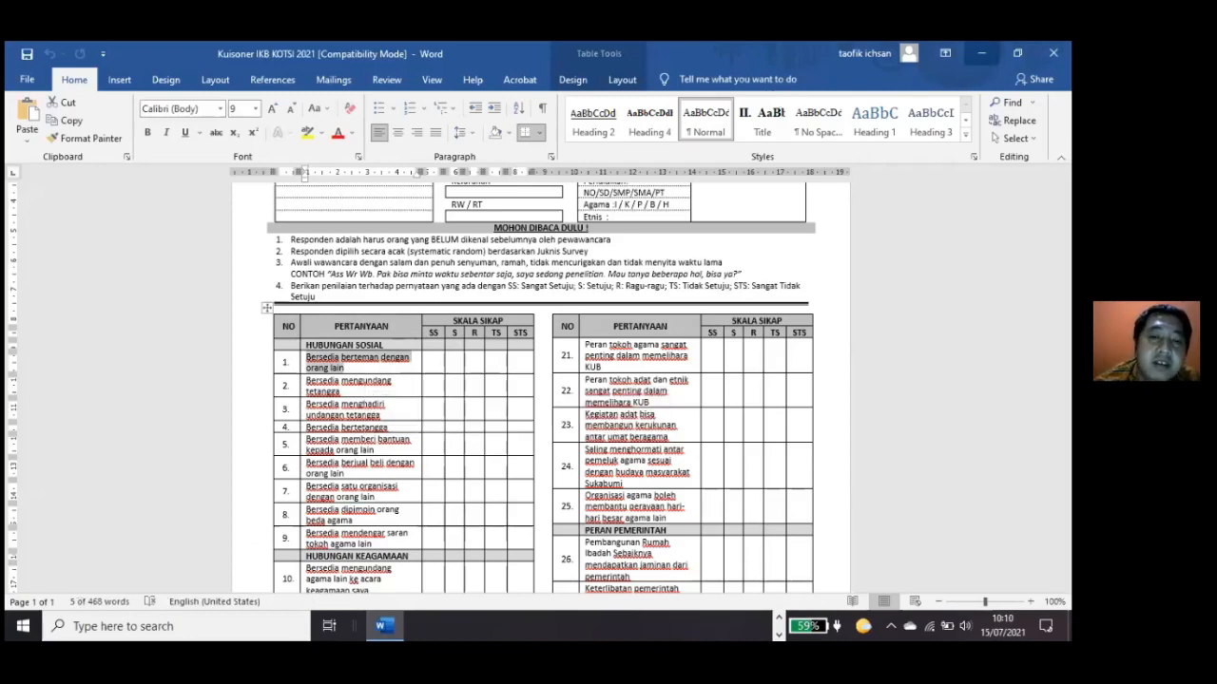
click(982, 54)
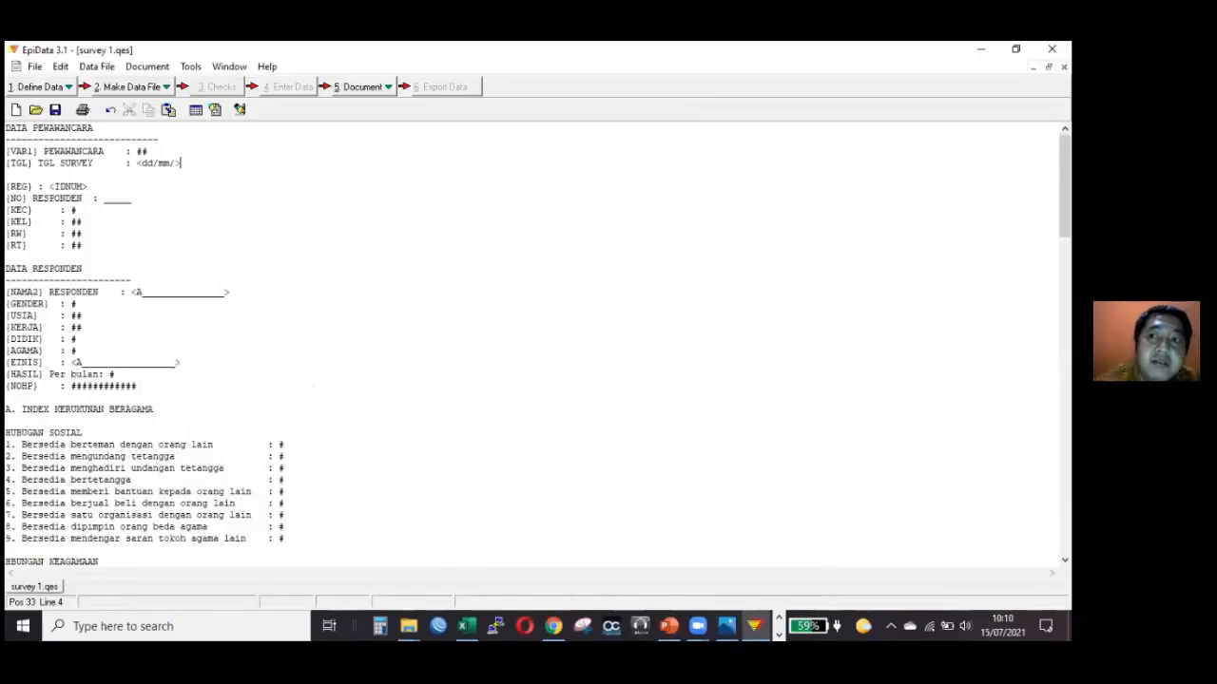
Create a blank questionnaire in EpiData and paste in the text of question 1 copied from the Word document.
click(16, 112)
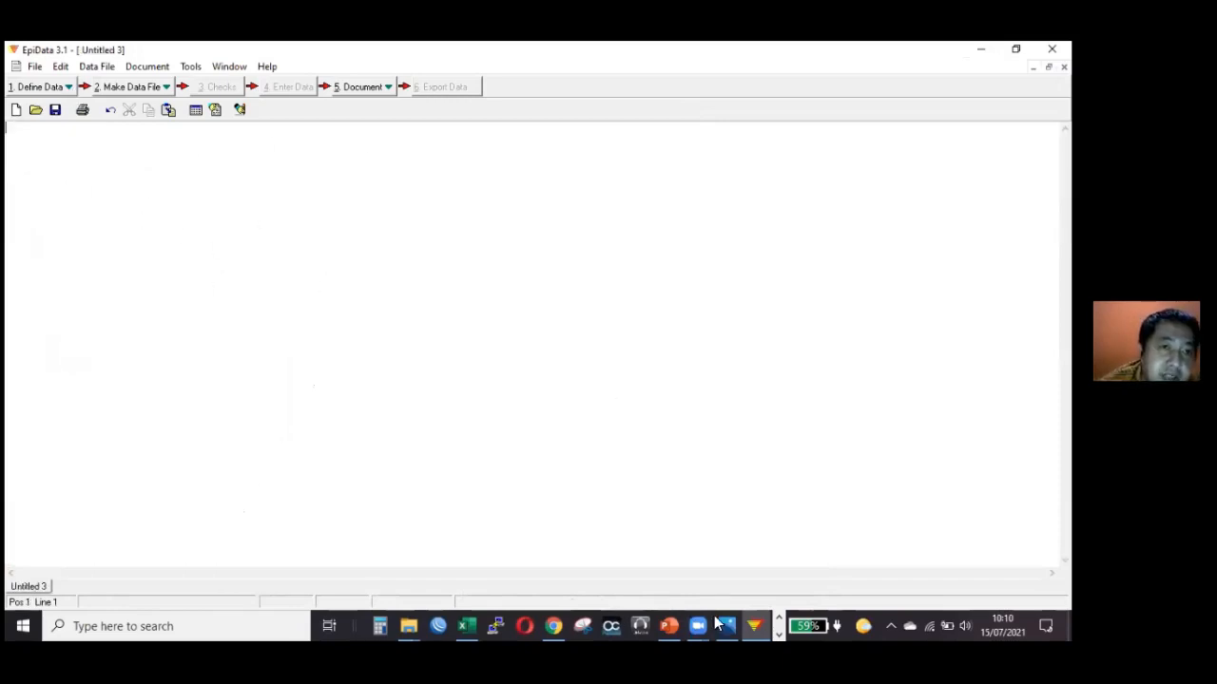
click(779, 632)
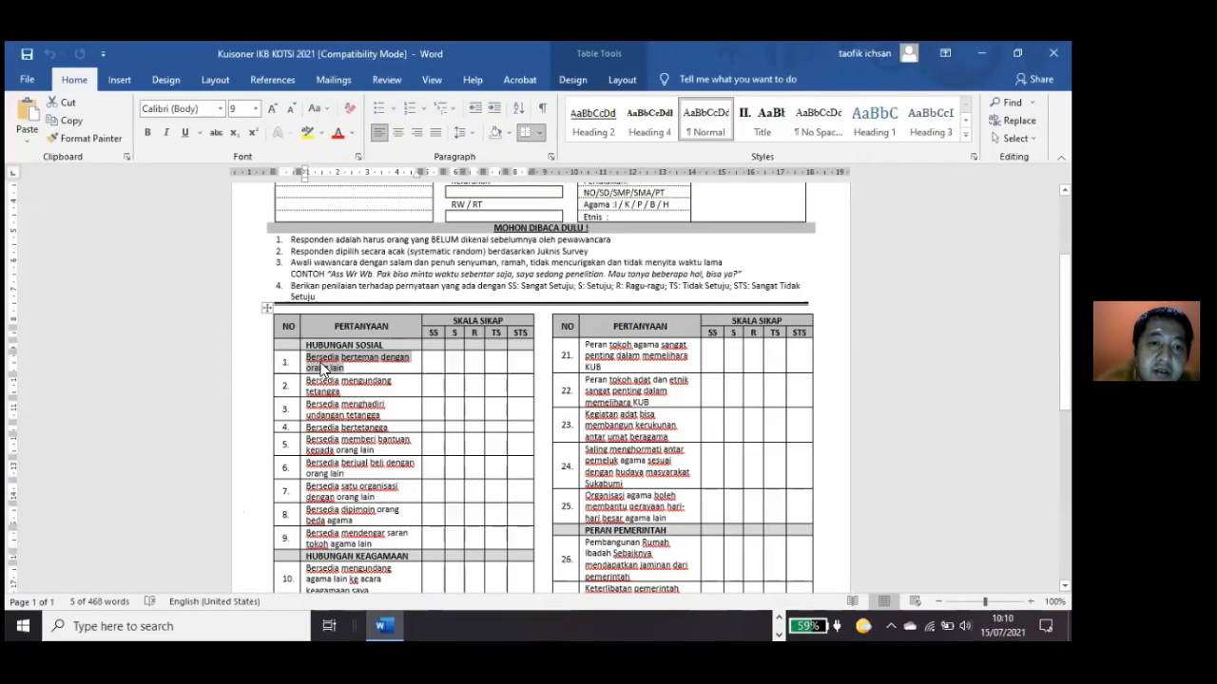
right_click(324, 367)
click(360, 99)
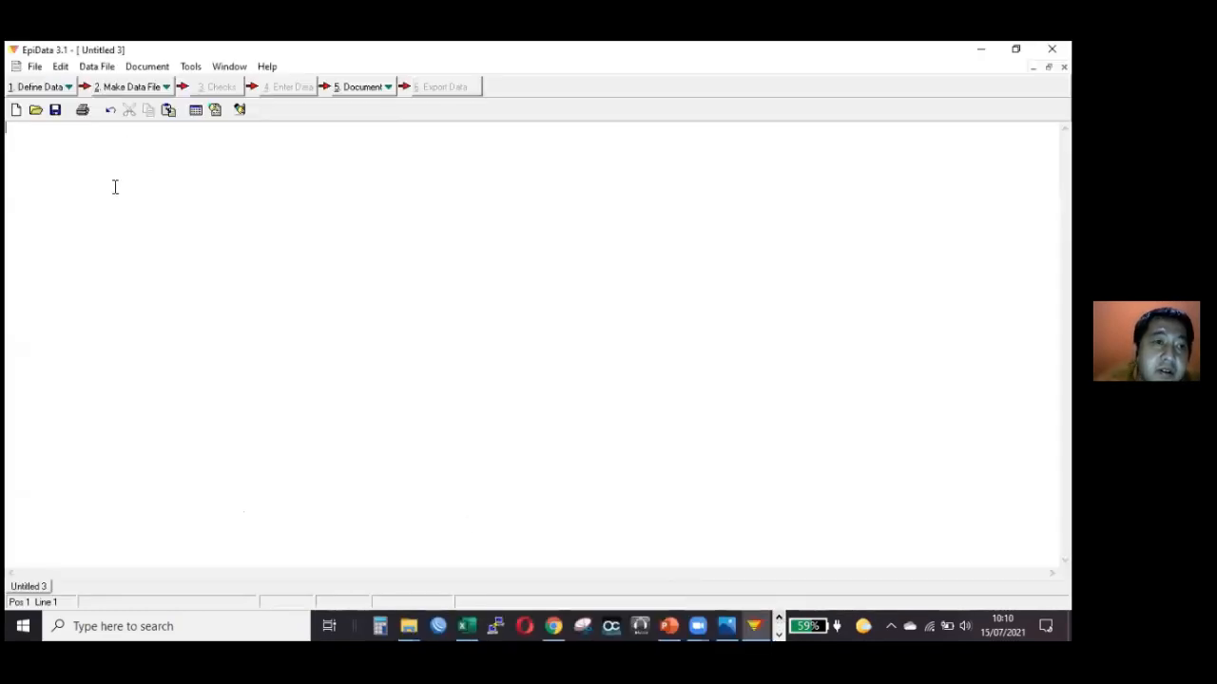
right_click(111, 186)
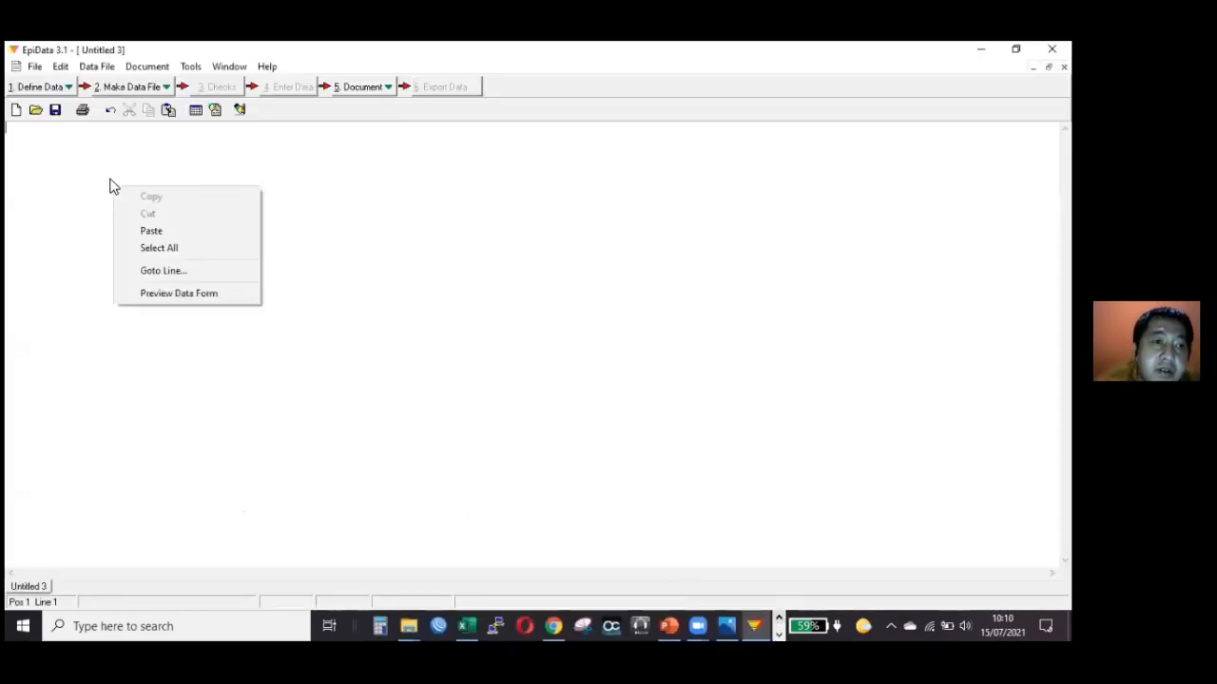
click(152, 231)
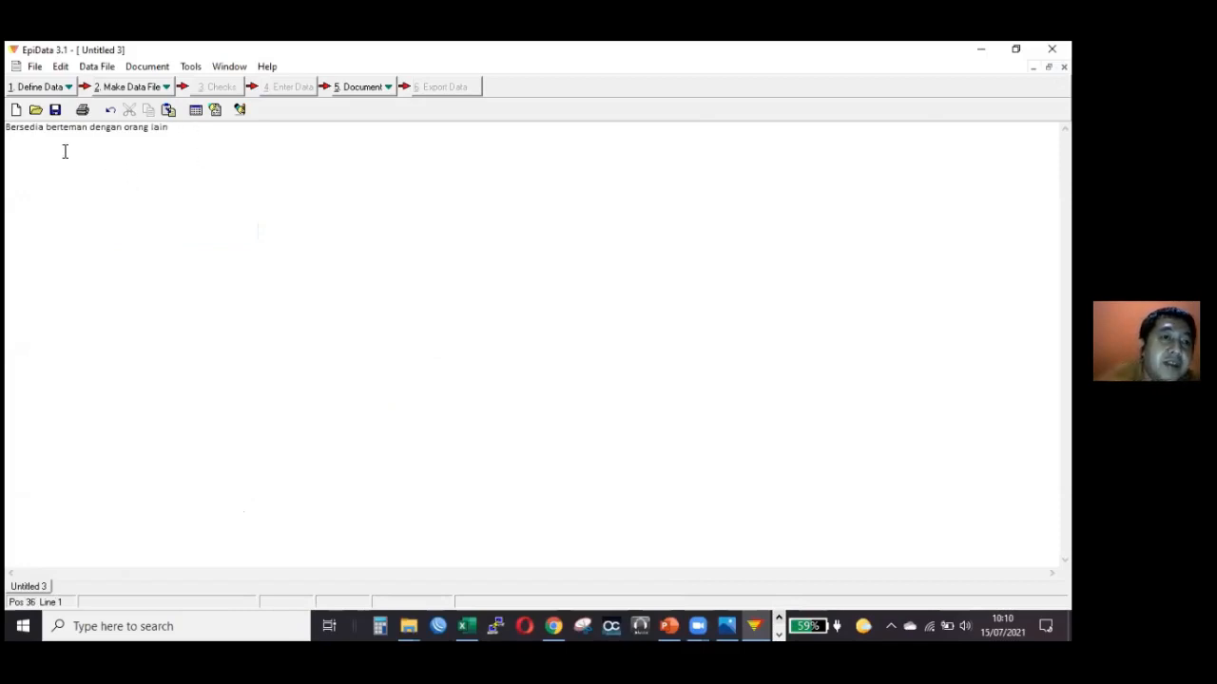
Add a semicolon at the end of the pasted question "Bersedia berteman dengan orang lain".
click(16, 129)
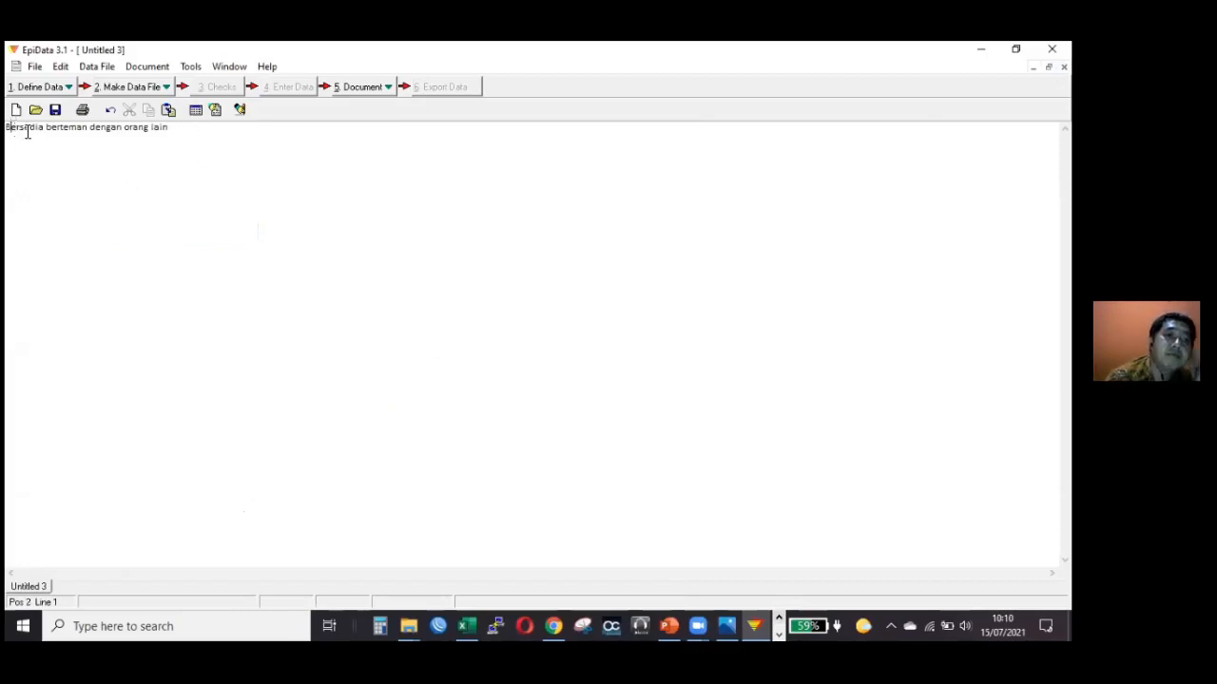
click(487, 130)
text(:)
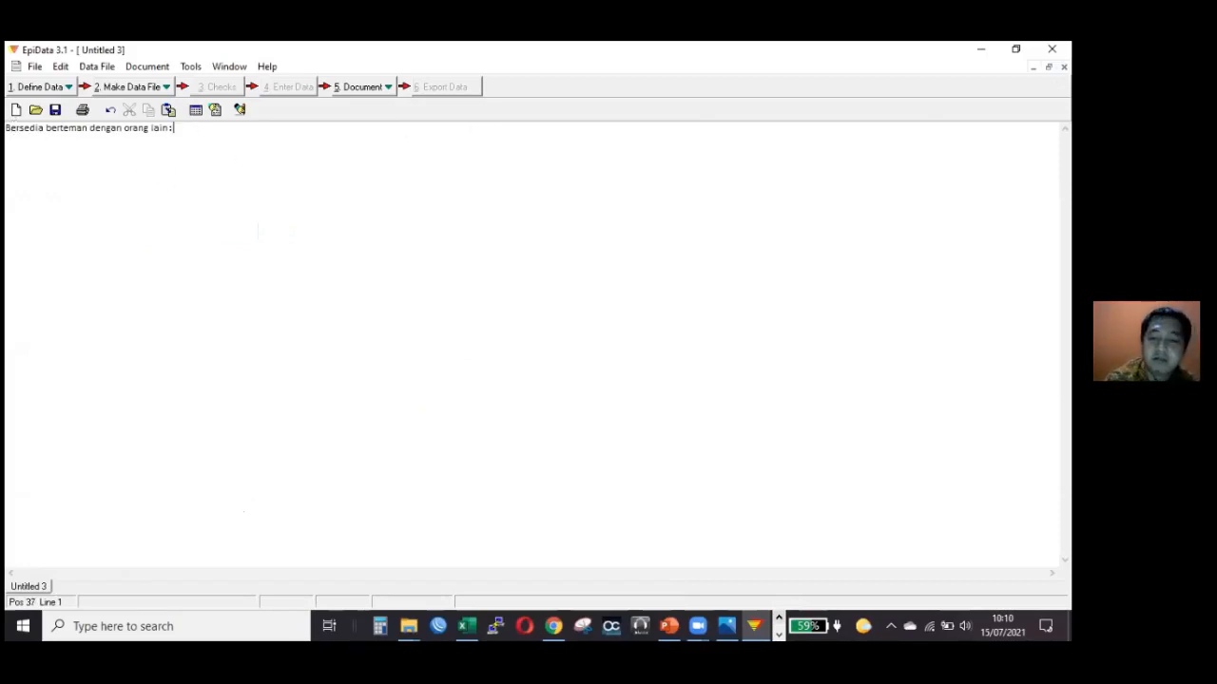
key(BackSpace)
text(;)
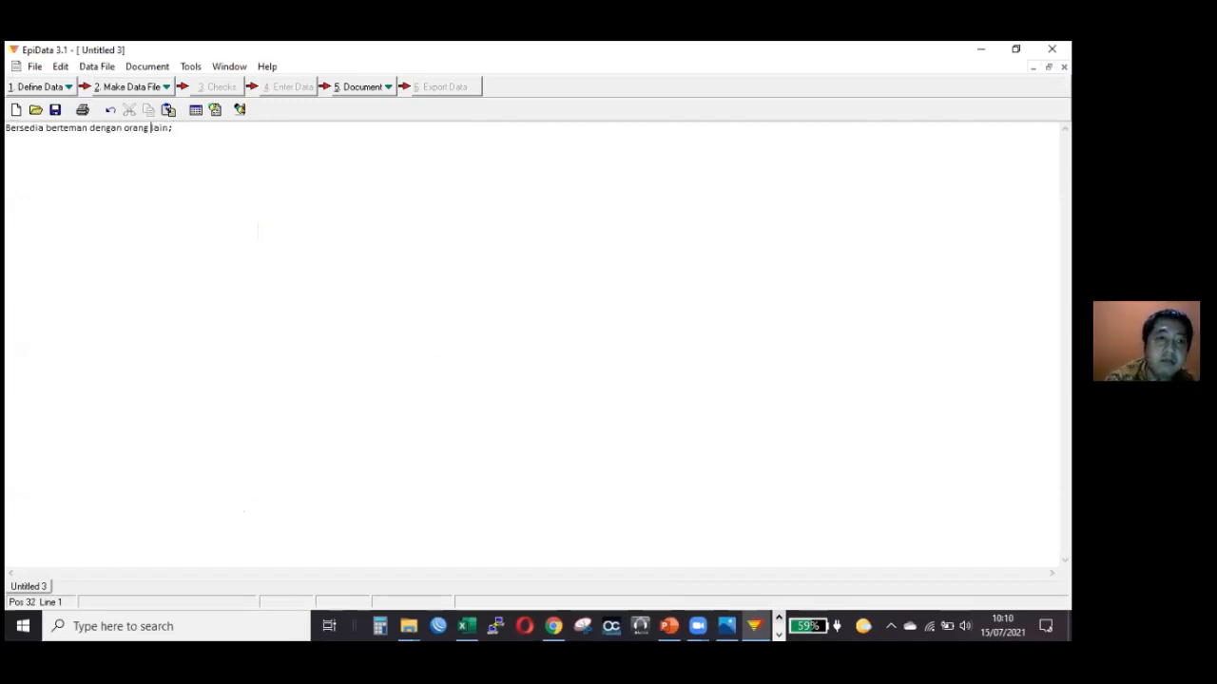
Insert the variable name v01 in braces, followed by a space, at the start of the question line.
key(Left)
key(Left)
key(Left)
key(Left)
key(Left)
key(Left)
key(Left)
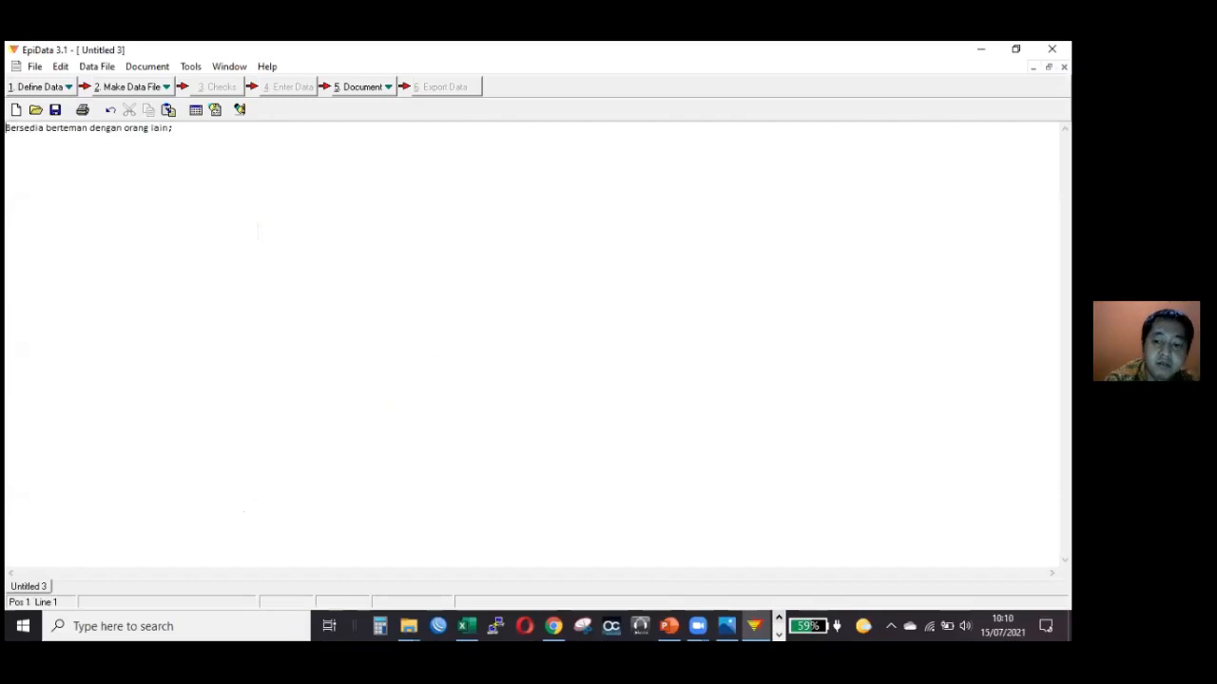
text([)
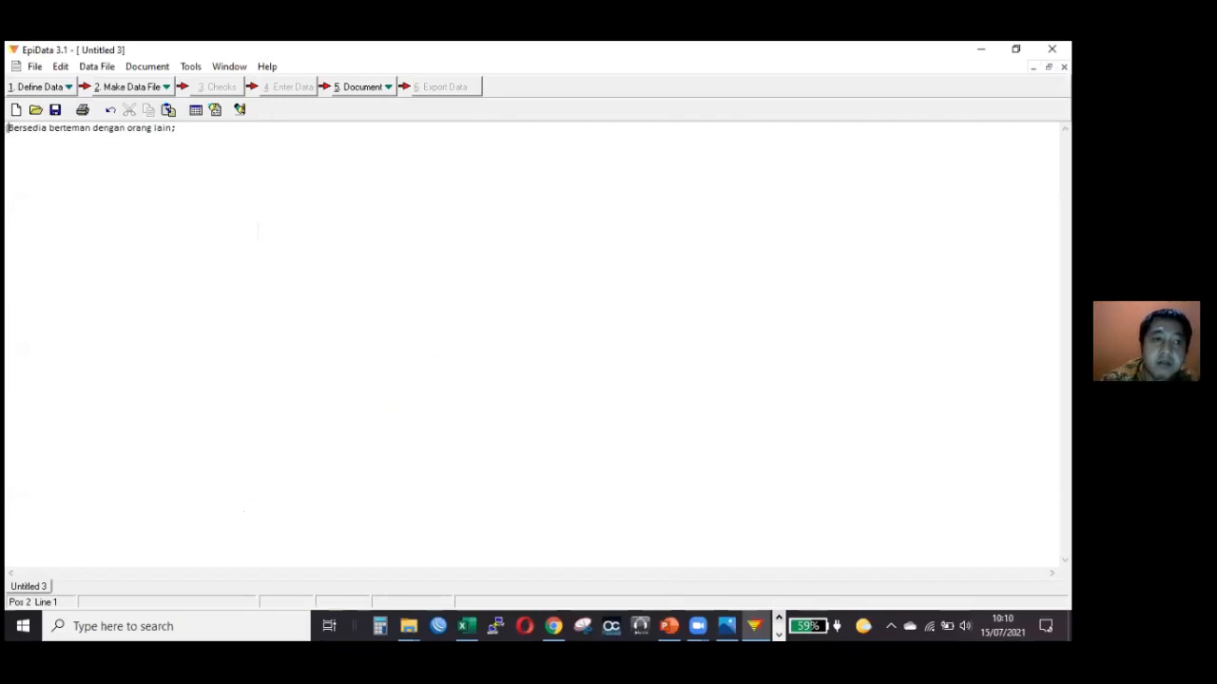
text(v01)
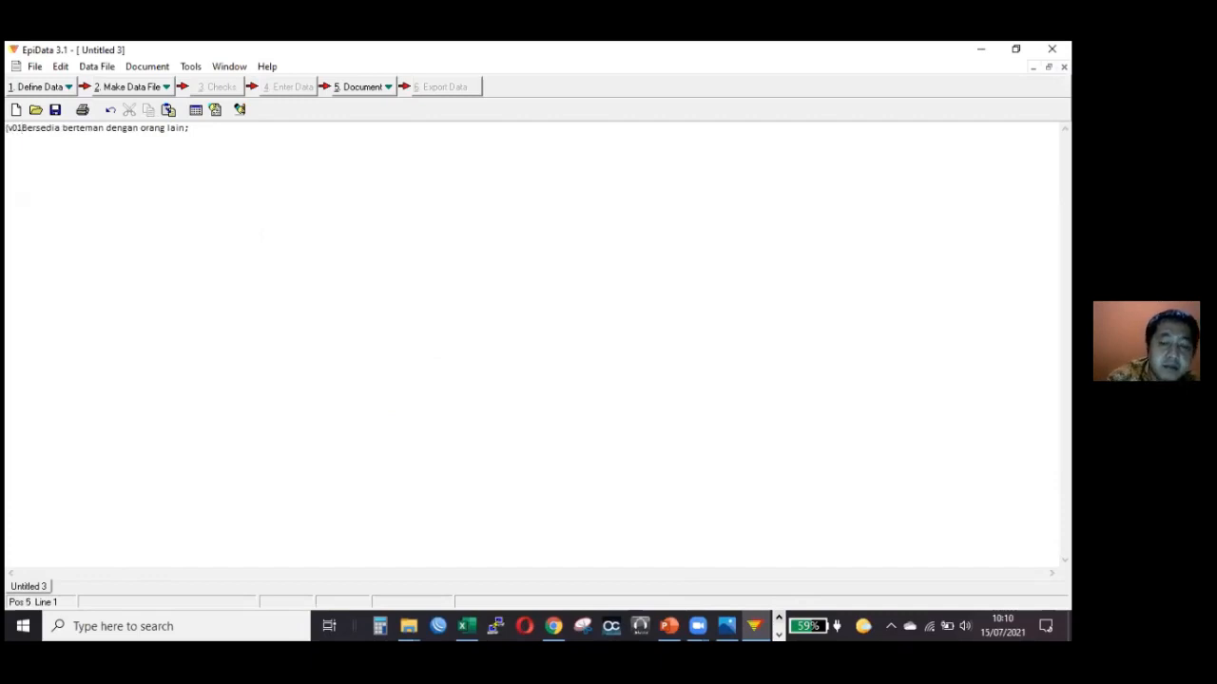
text(])
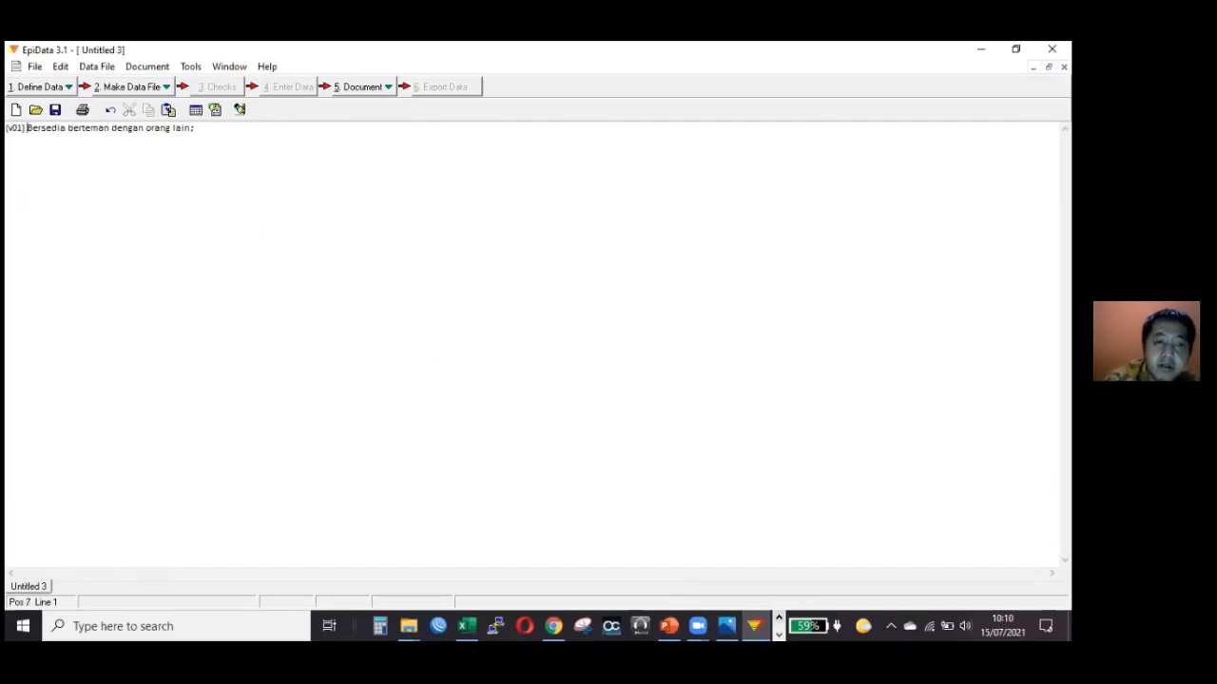
Add a space and the one-digit numeric entry symbol # after the semicolon at the end of the v01 question line.
click(302, 135)
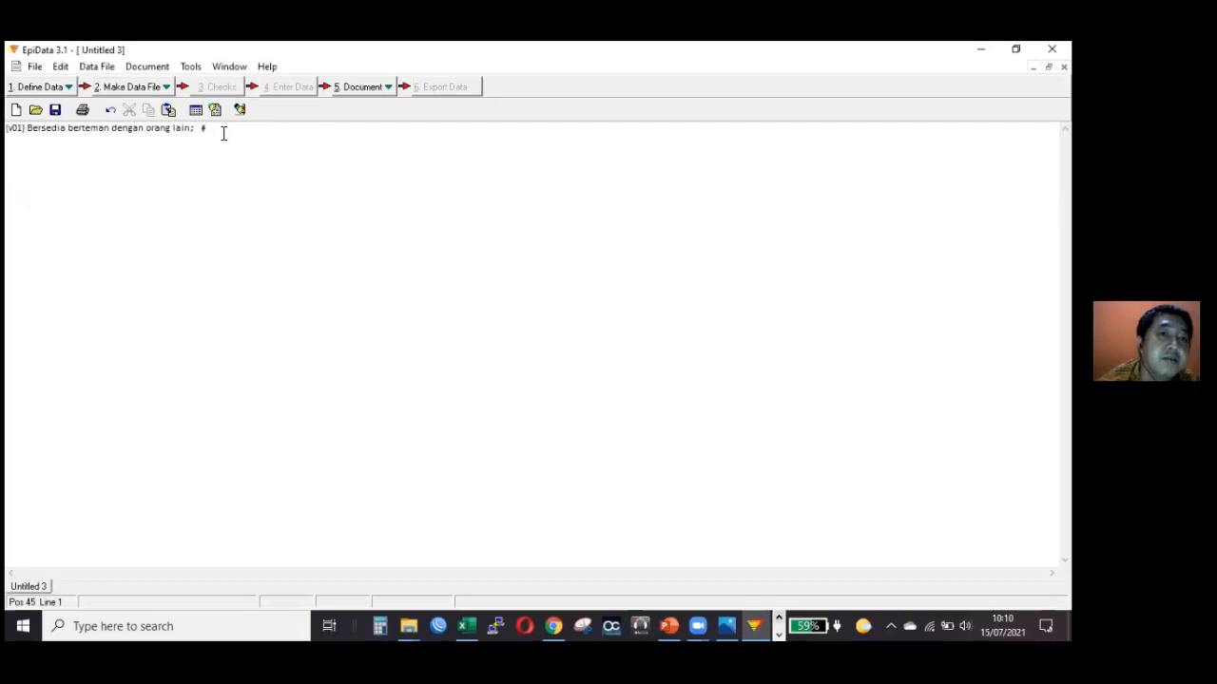
drag(205, 128, 7, 129)
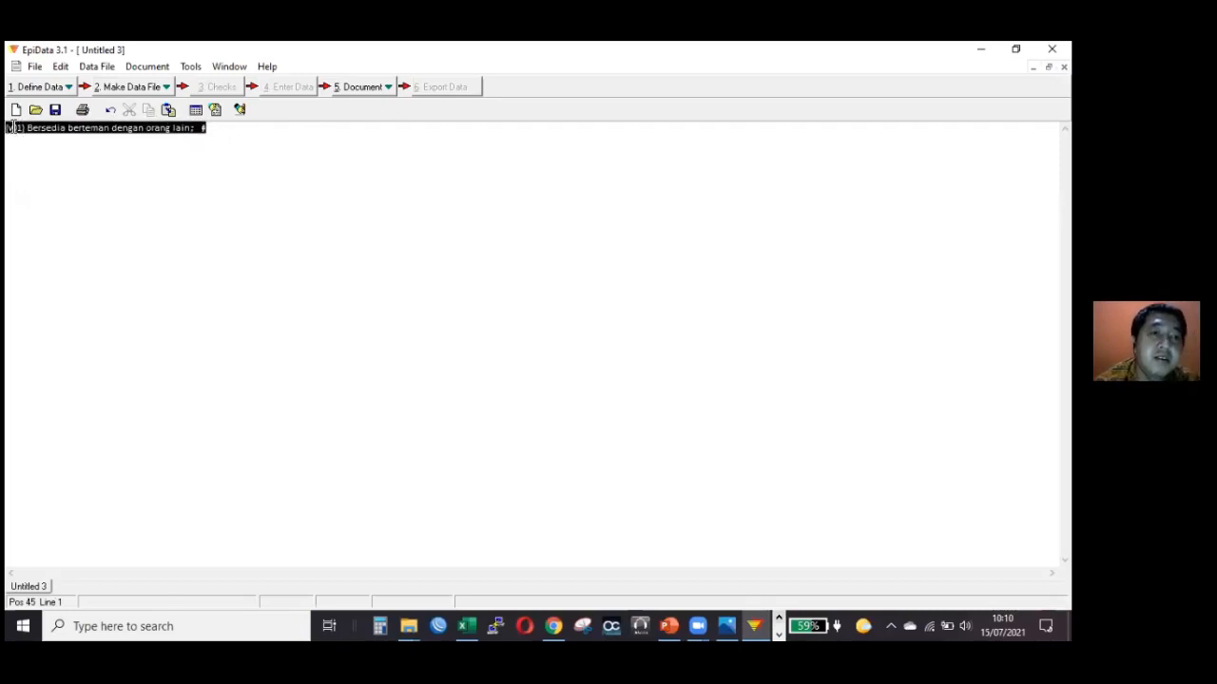
click(80, 158)
click(208, 156)
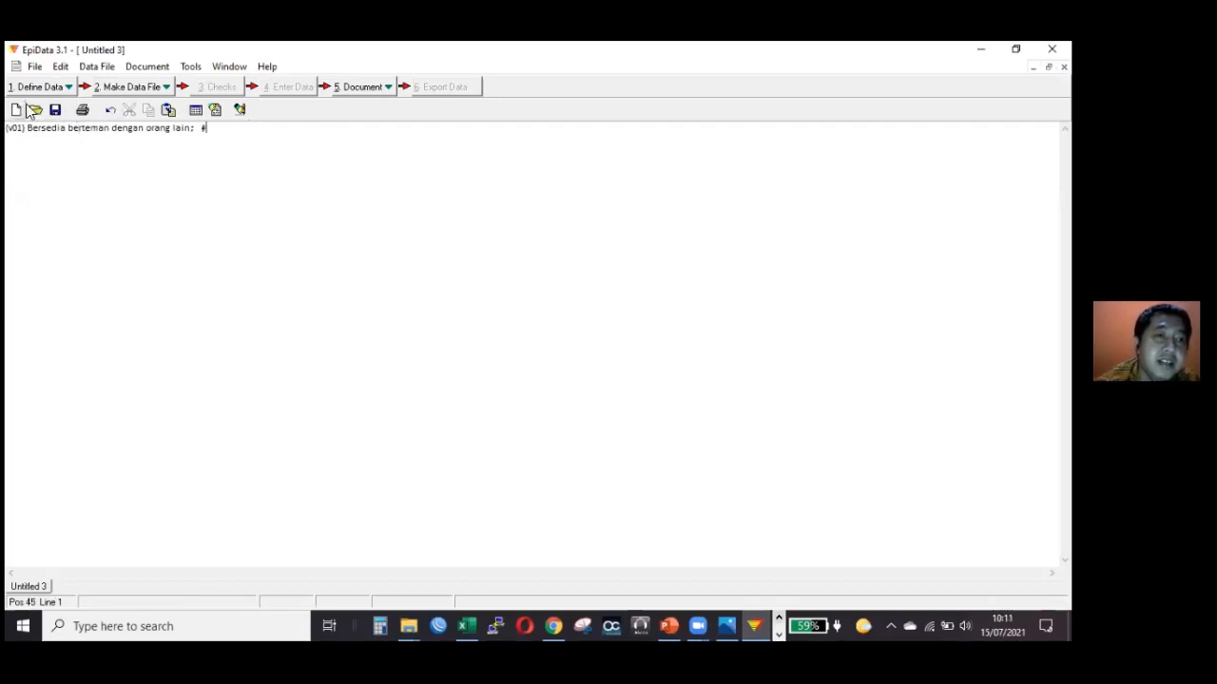
Start making a data file from the questionnaire and save the questionnaire under the name tes.
click(142, 89)
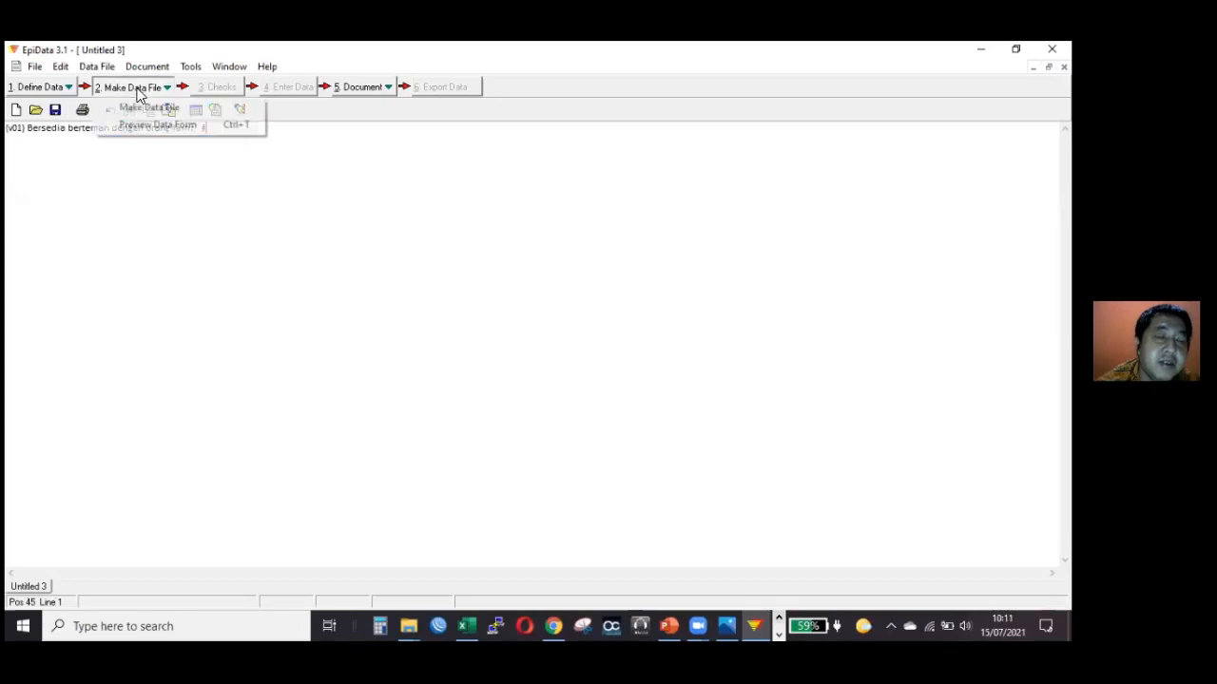
click(166, 183)
click(136, 89)
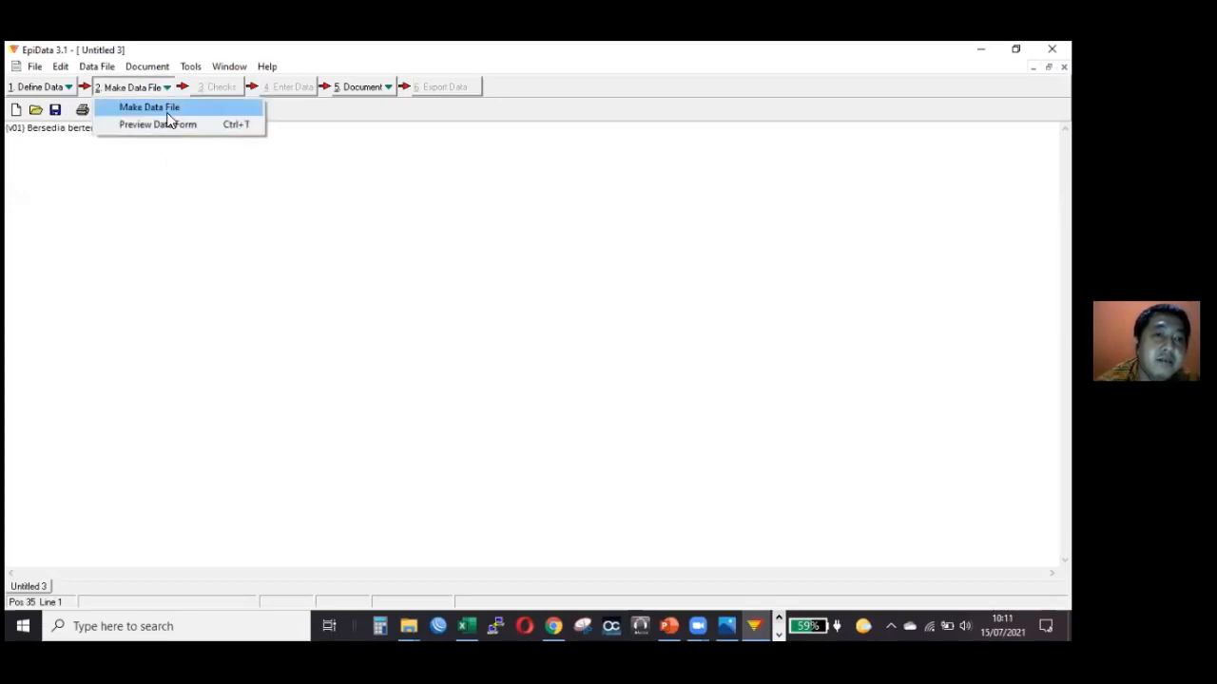
click(167, 111)
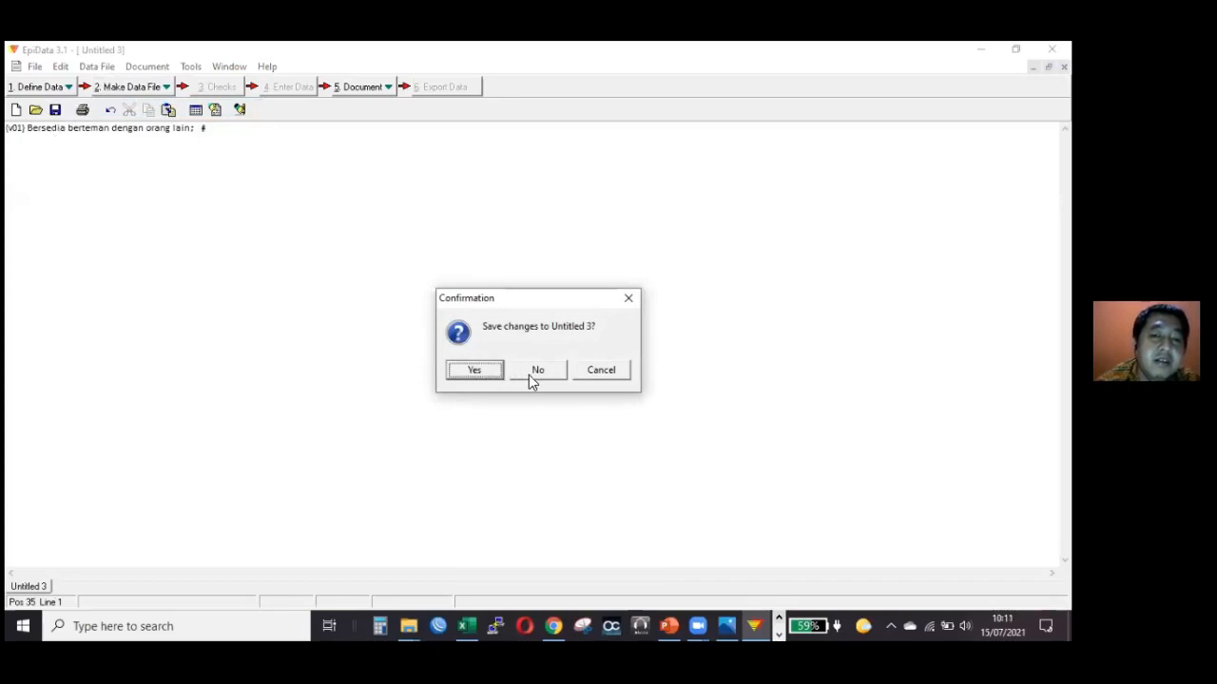
click(475, 370)
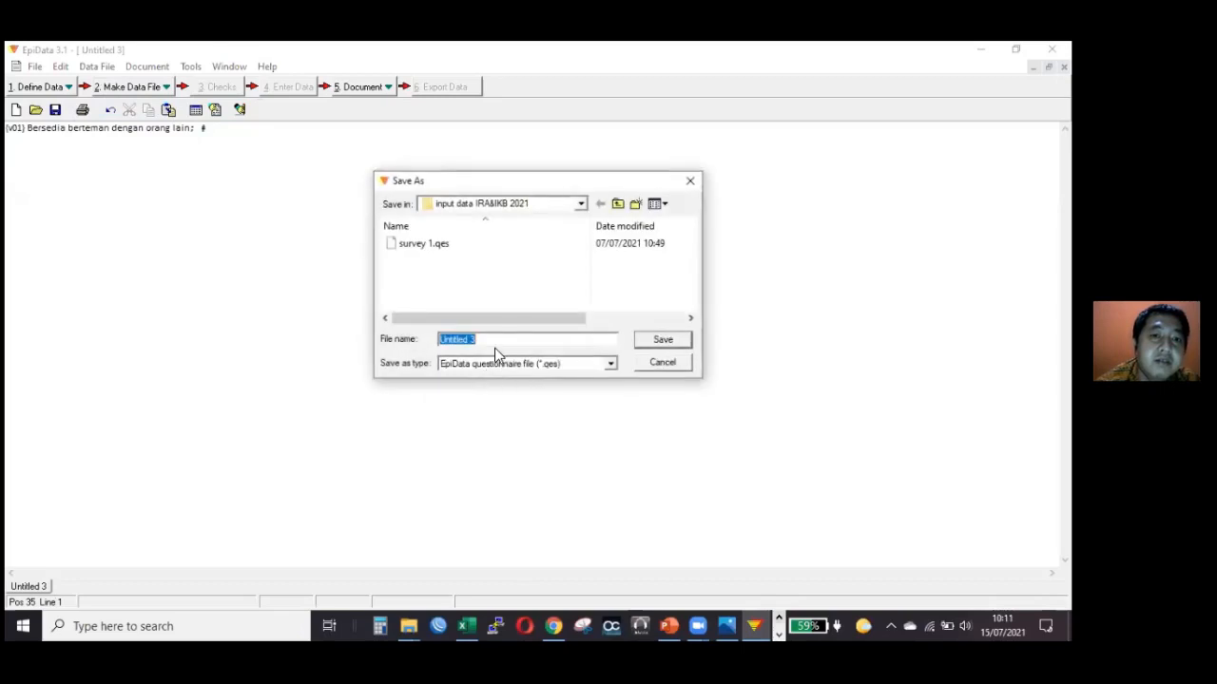
text(tes)
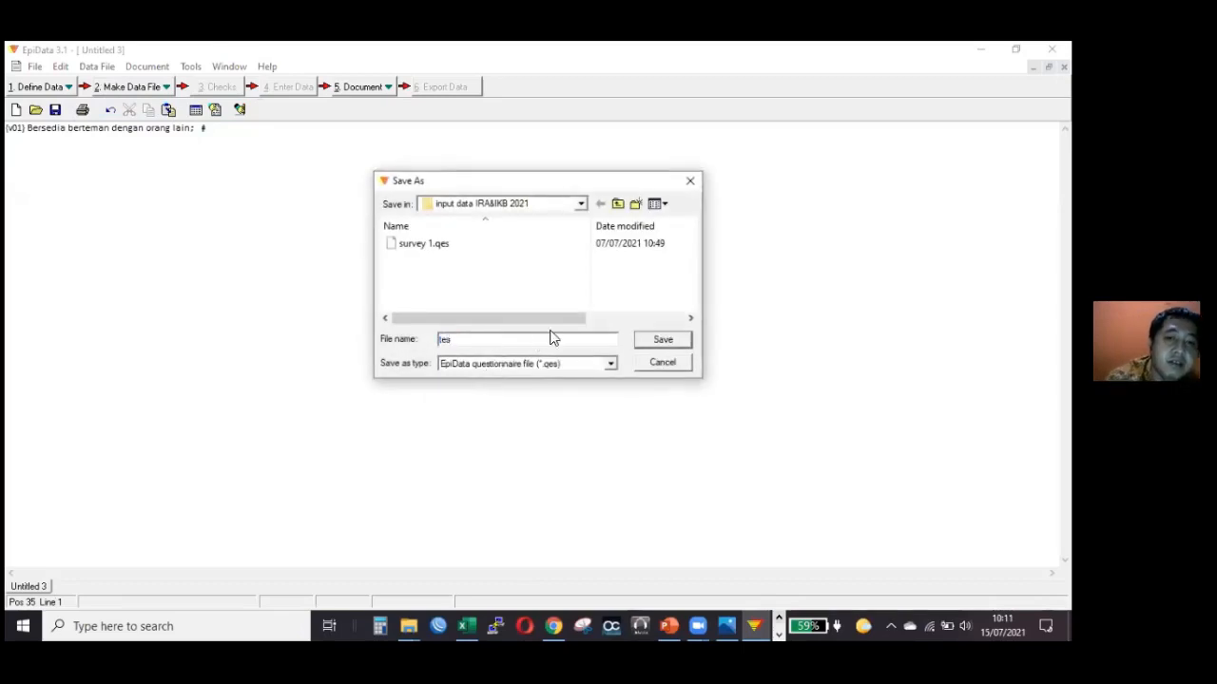
click(663, 341)
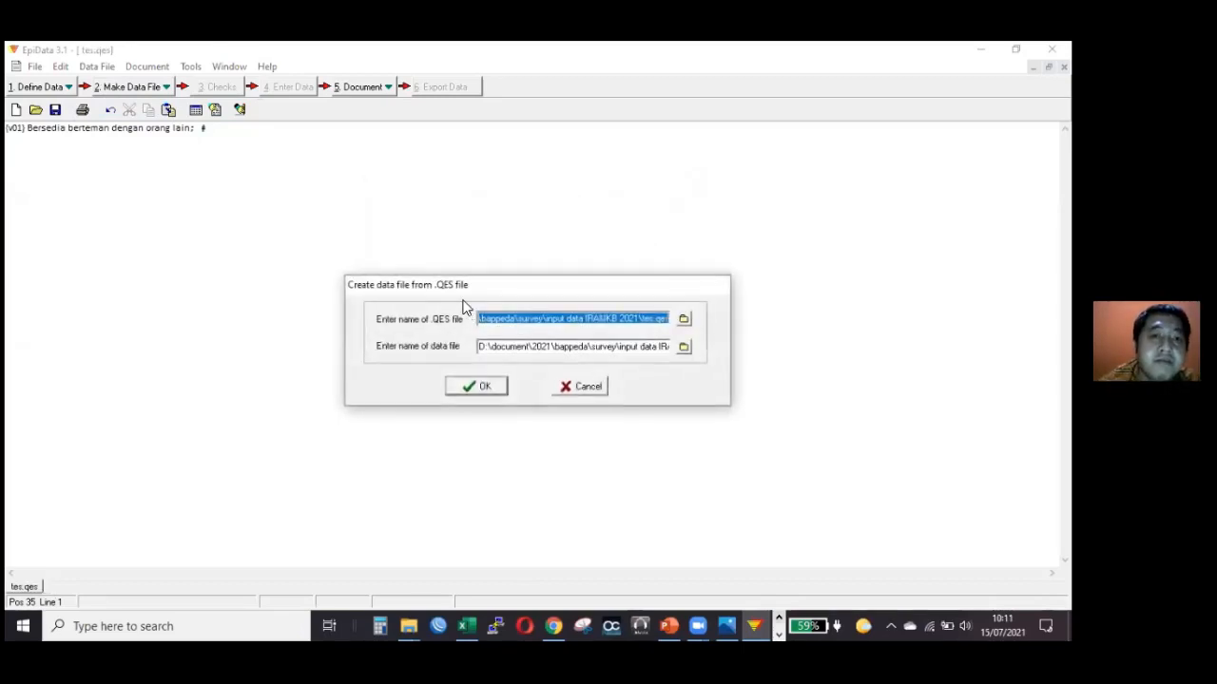
Create the data file tes.rec from tes.qes, leaving the data file label blank.
click(481, 389)
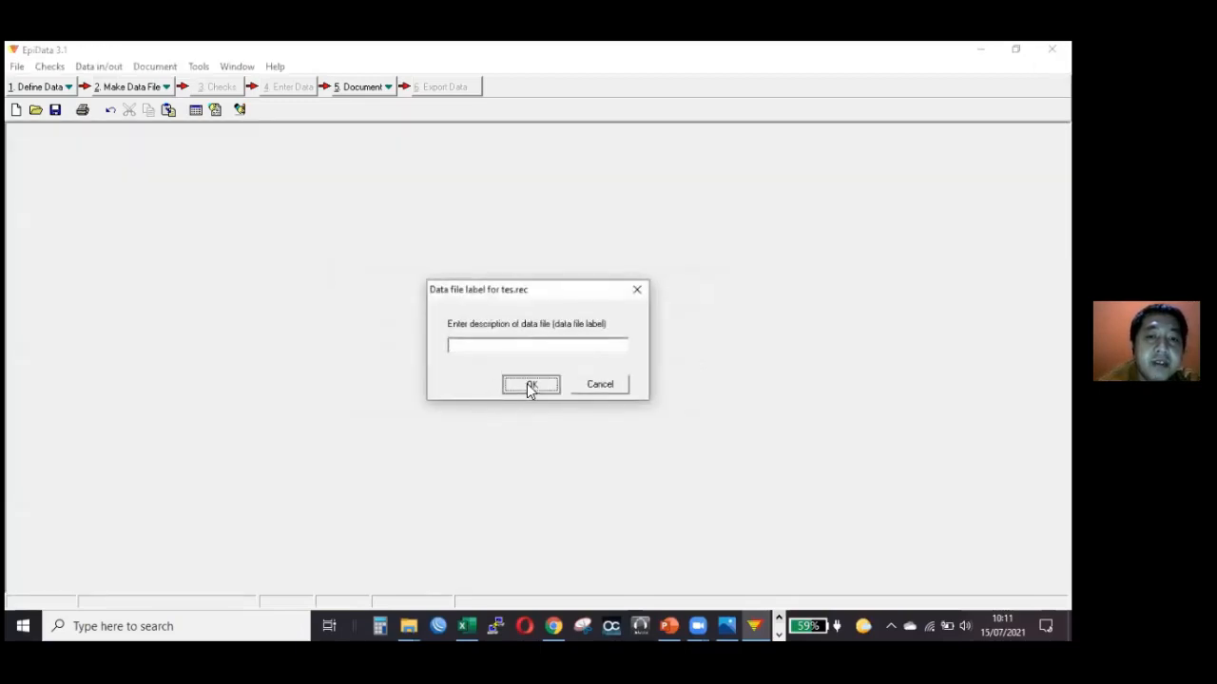
click(528, 384)
click(533, 376)
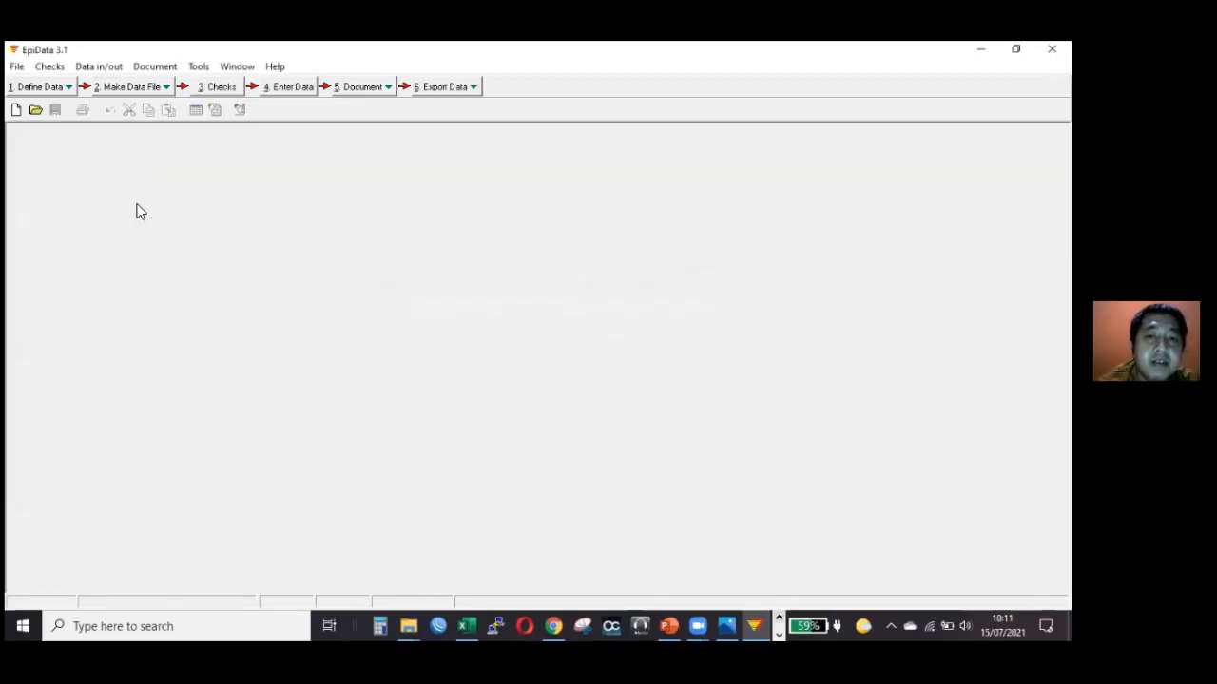
Open tes.rec for data entry to check the v01 field on the form, and close it.
click(294, 88)
double_click(416, 258)
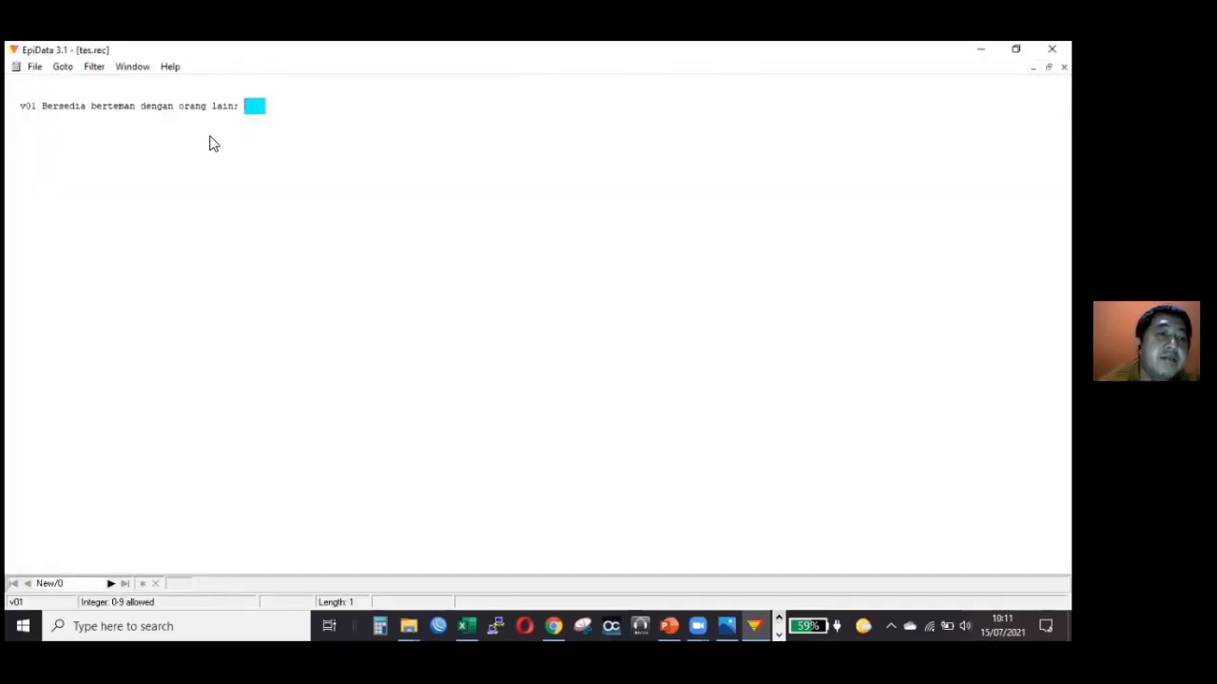
click(1064, 67)
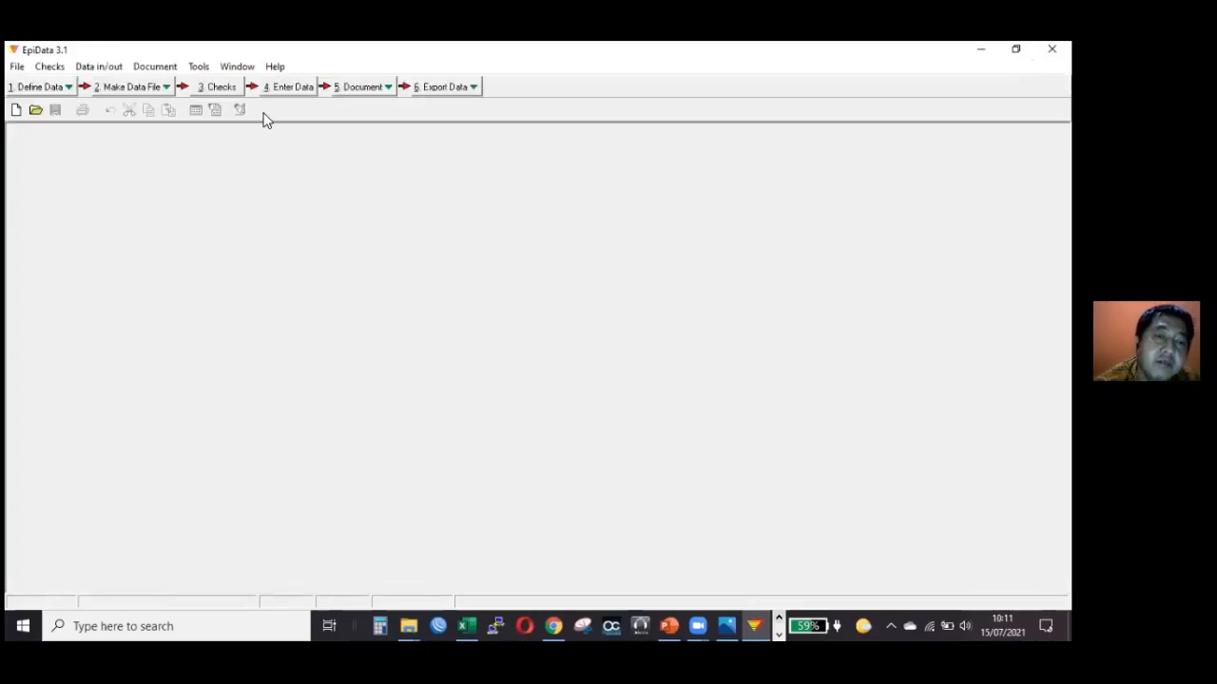
click(24, 87)
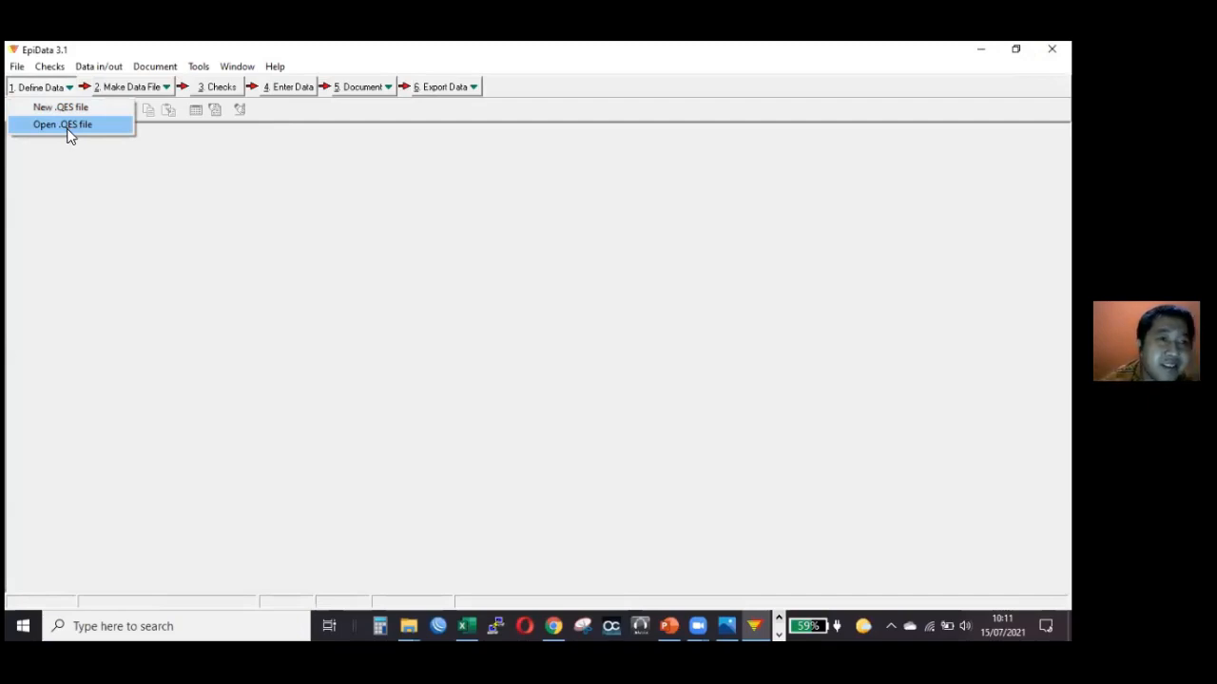
click(67, 133)
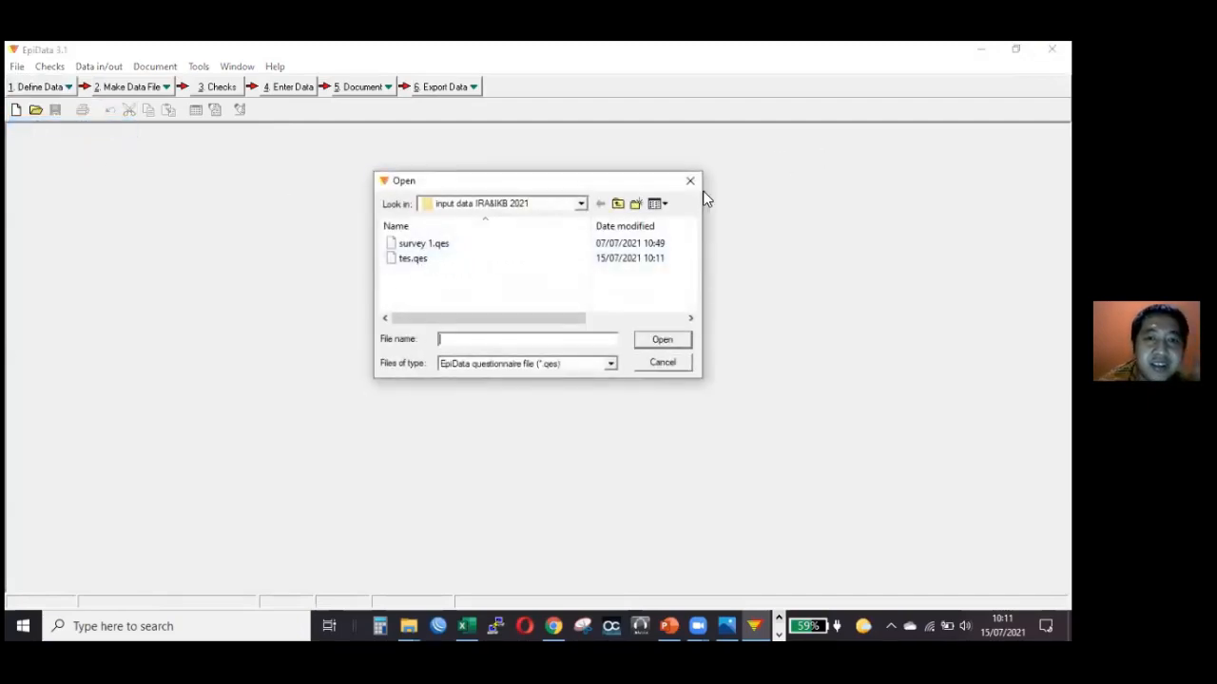
click(690, 181)
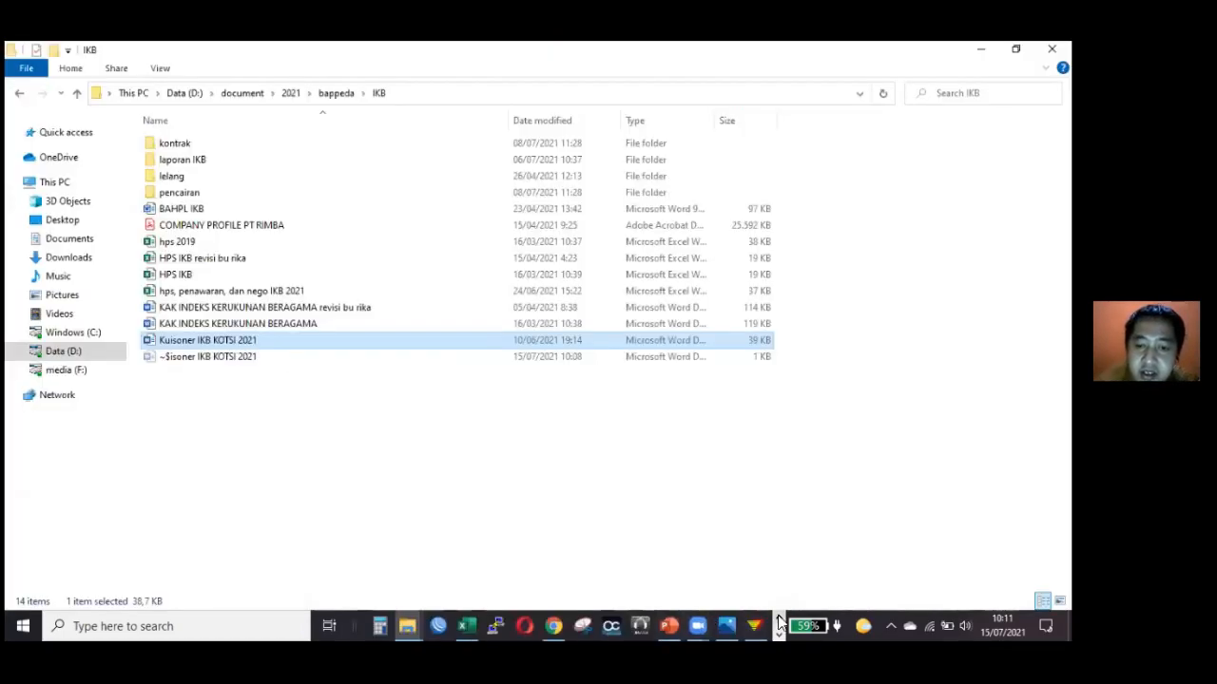
Switch to the PowerPoint presentation Pengolahan data and start the slide show from slide 14 on entry field symbols.
click(779, 633)
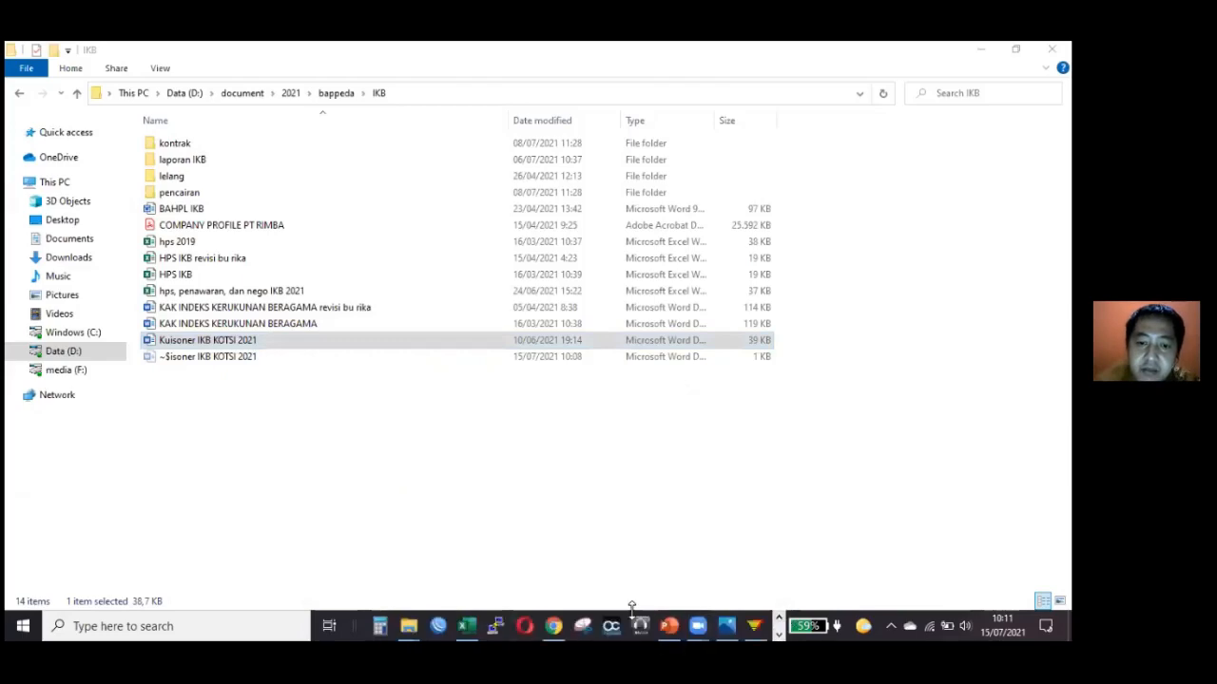
click(669, 624)
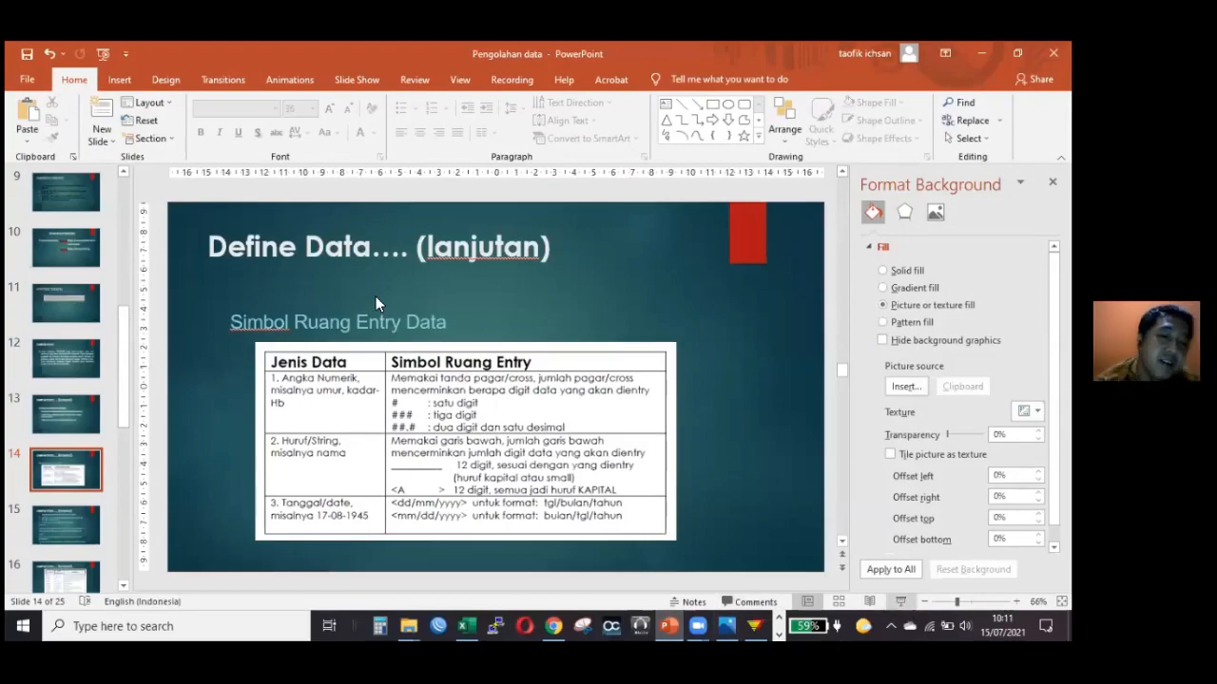
key(shift+F5)
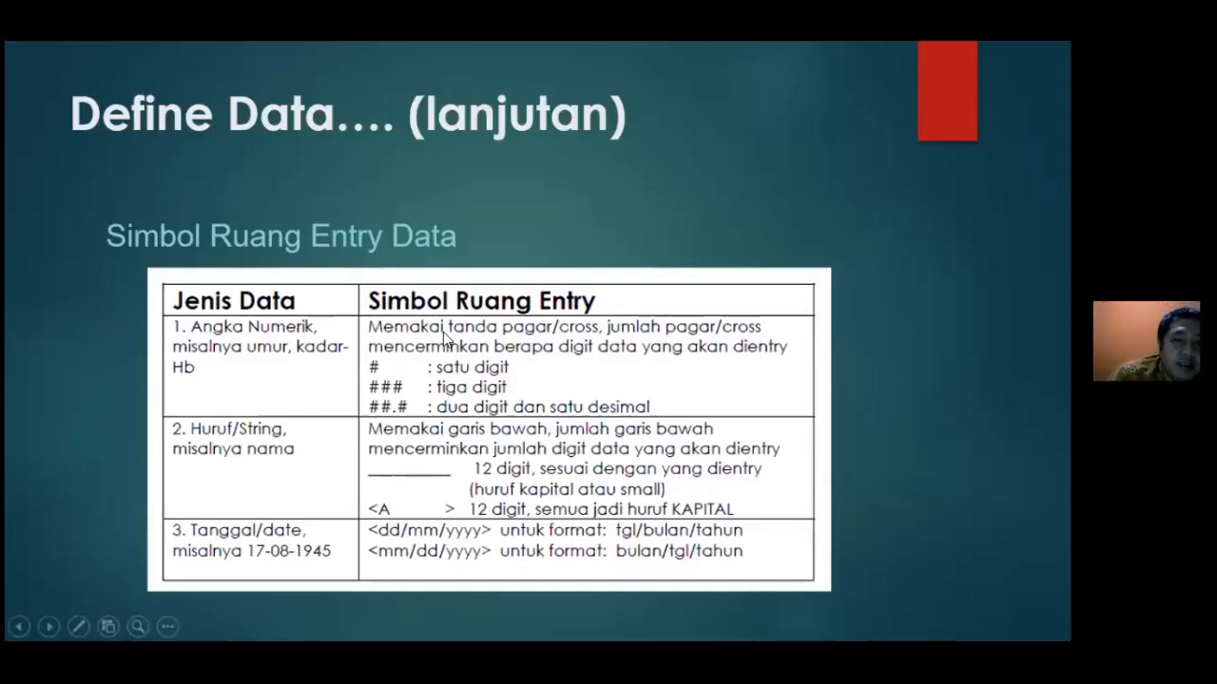
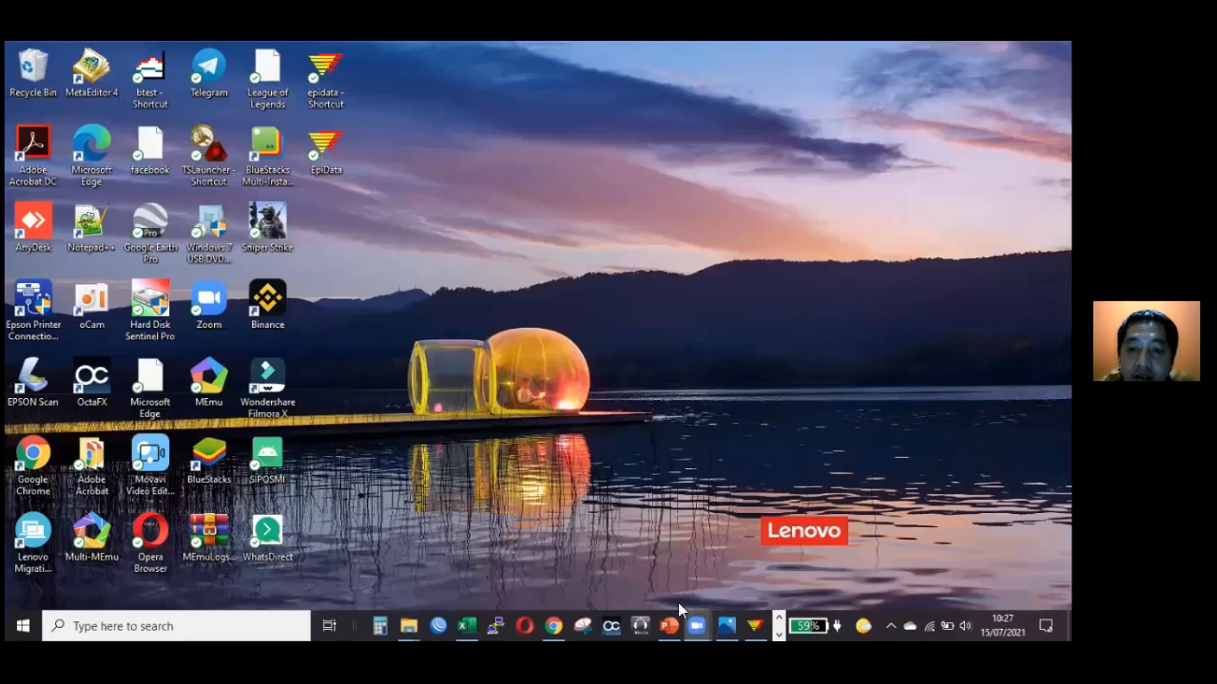
mouse_move(696, 622)
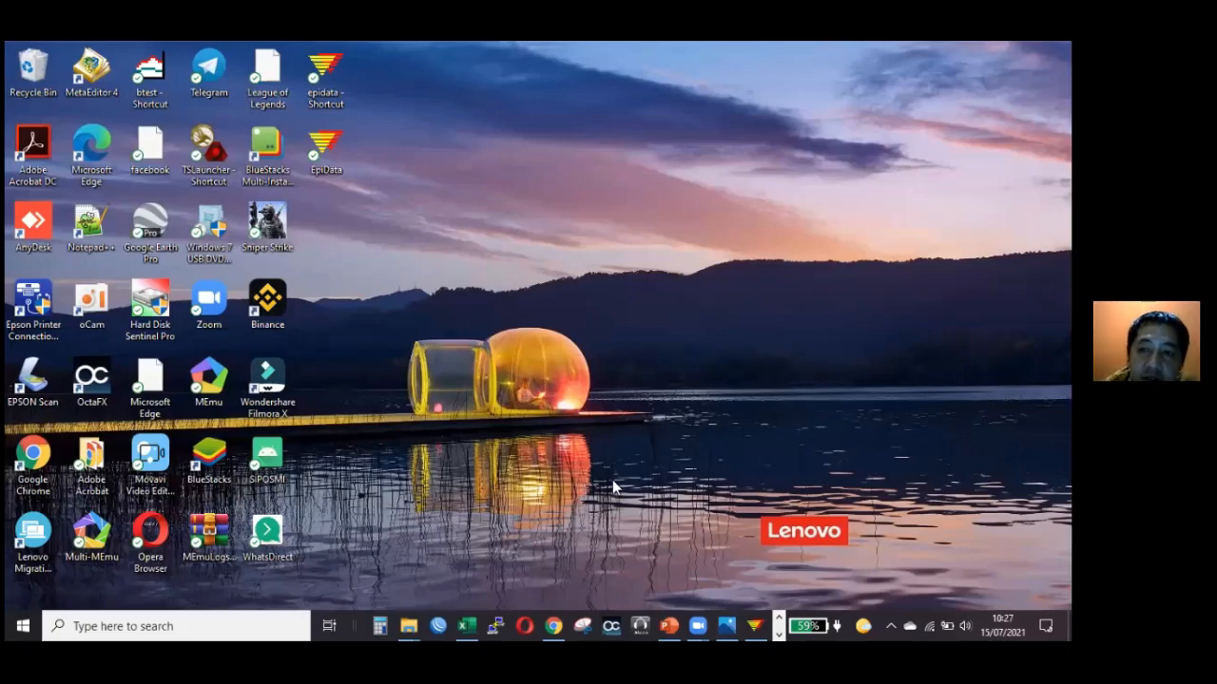
click(777, 619)
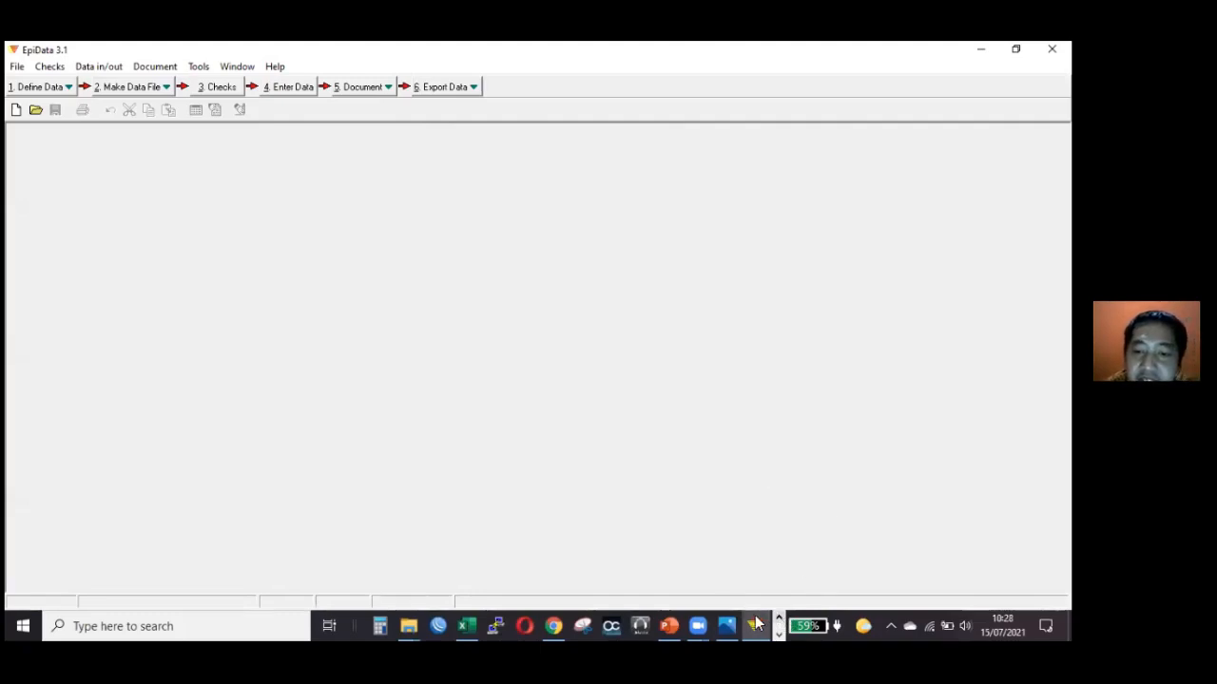
click(703, 624)
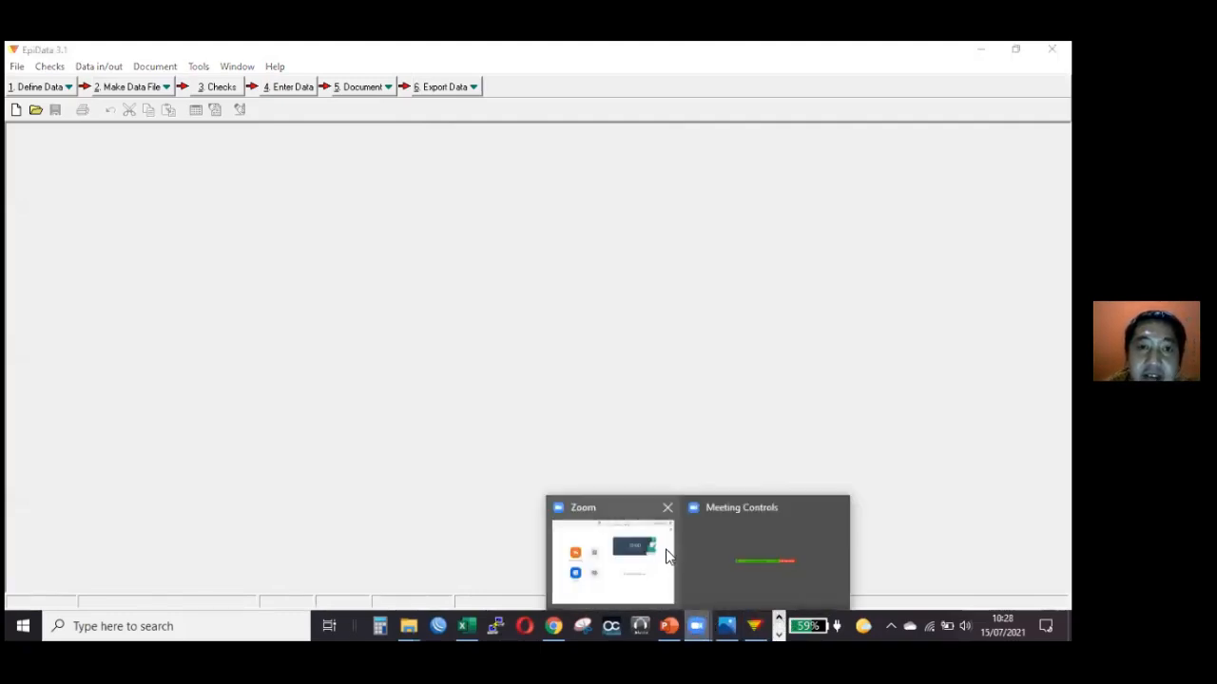
click(747, 552)
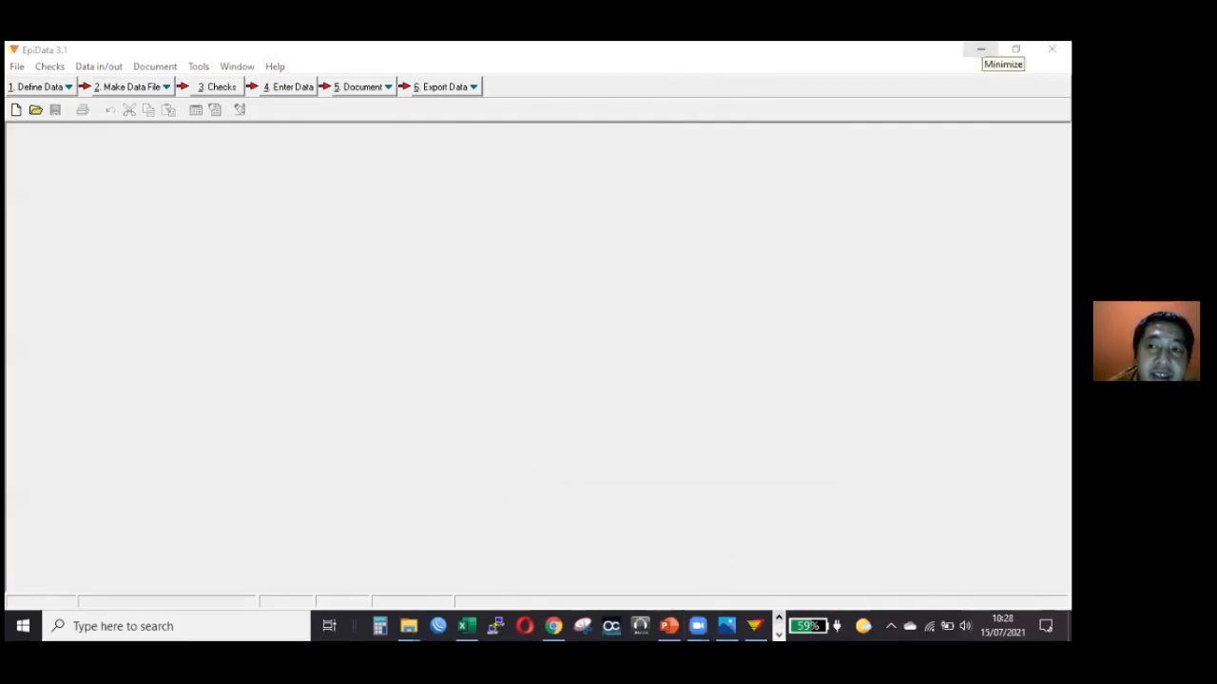
click(981, 50)
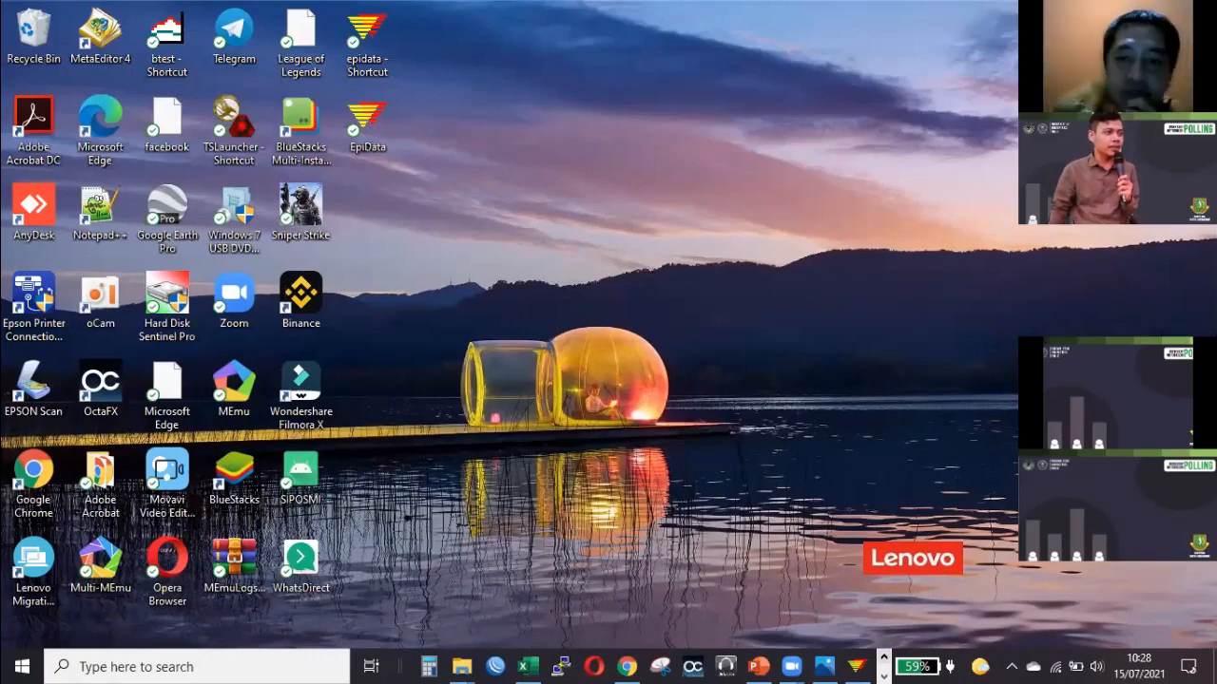
click(858, 664)
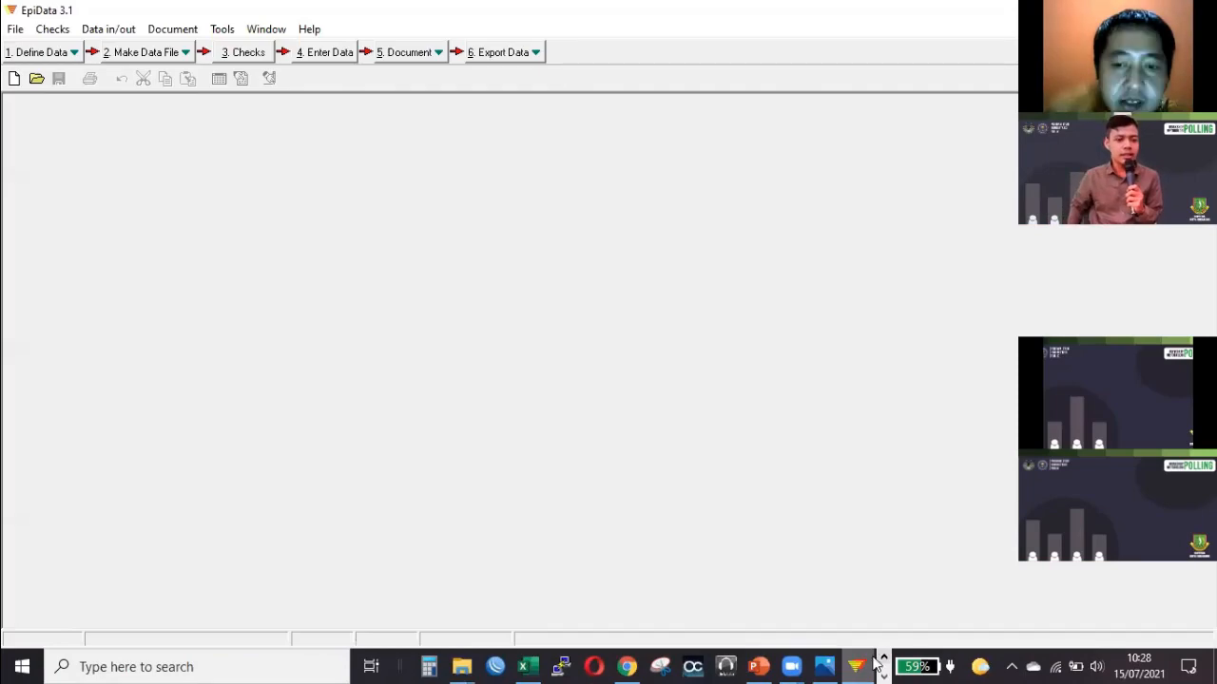
click(883, 662)
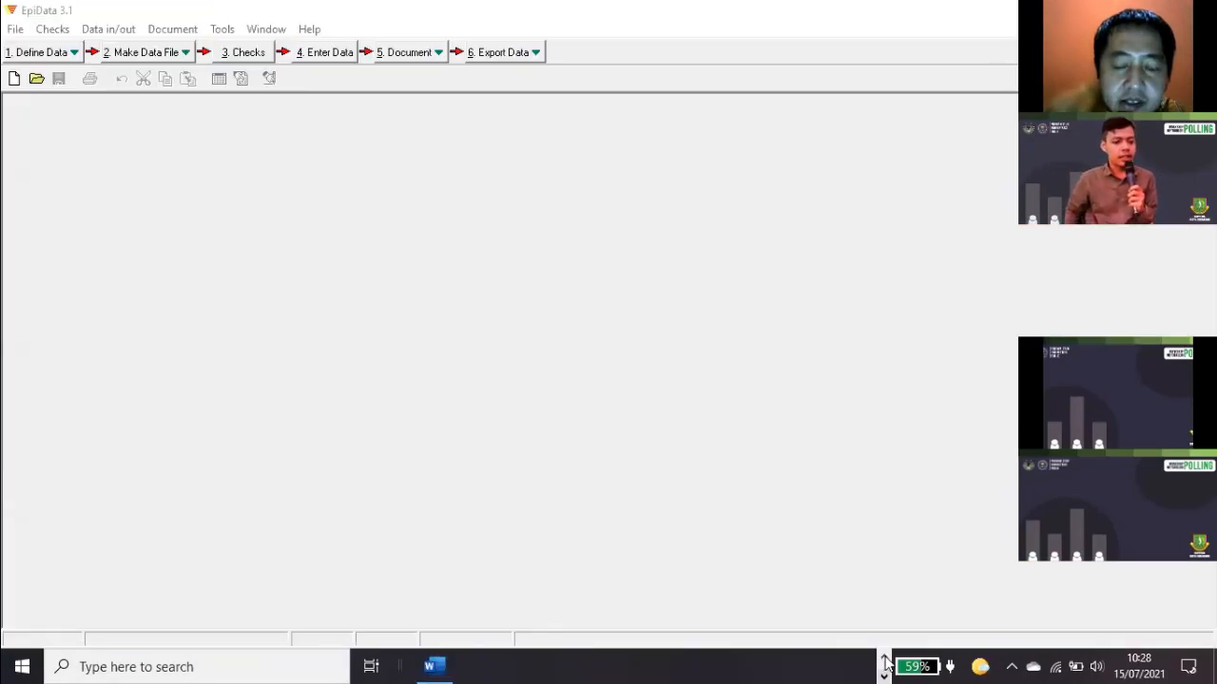
click(885, 662)
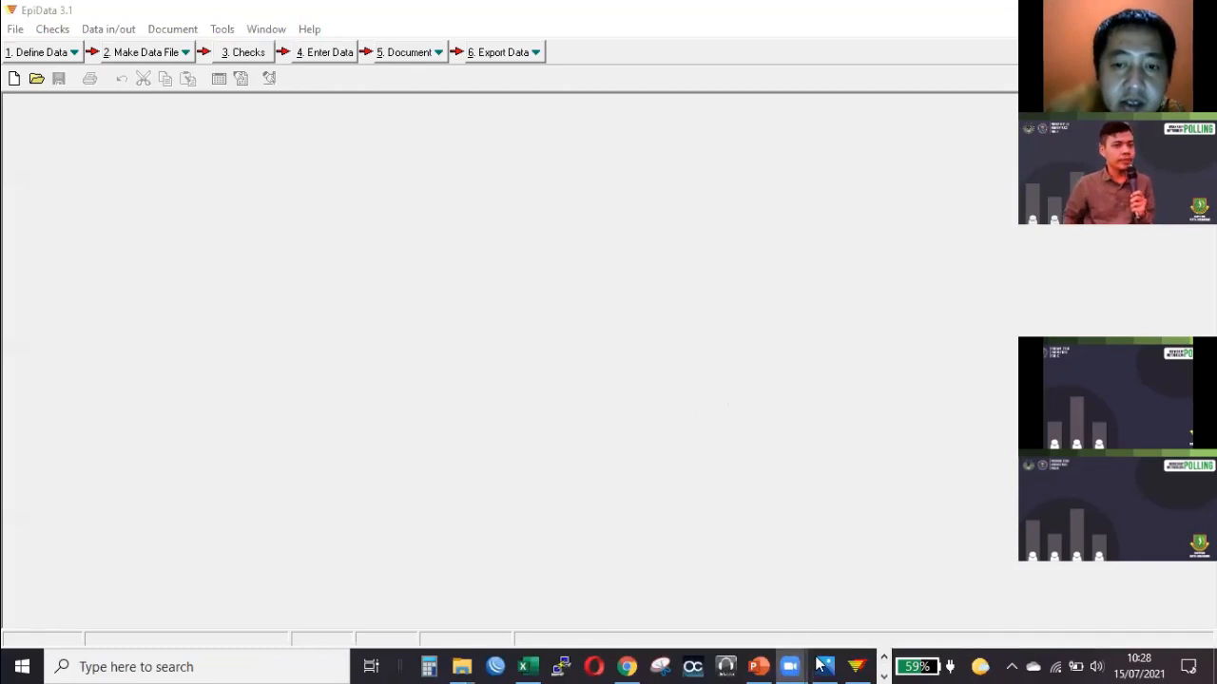
mouse_move(790, 666)
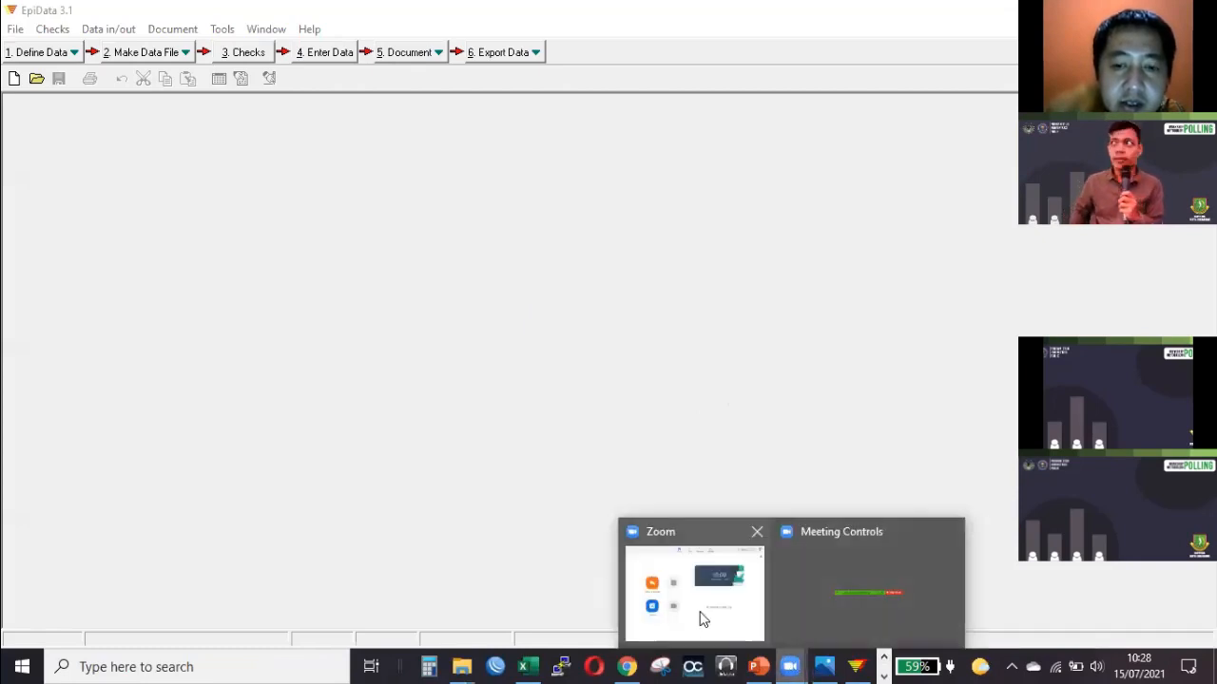
click(65, 203)
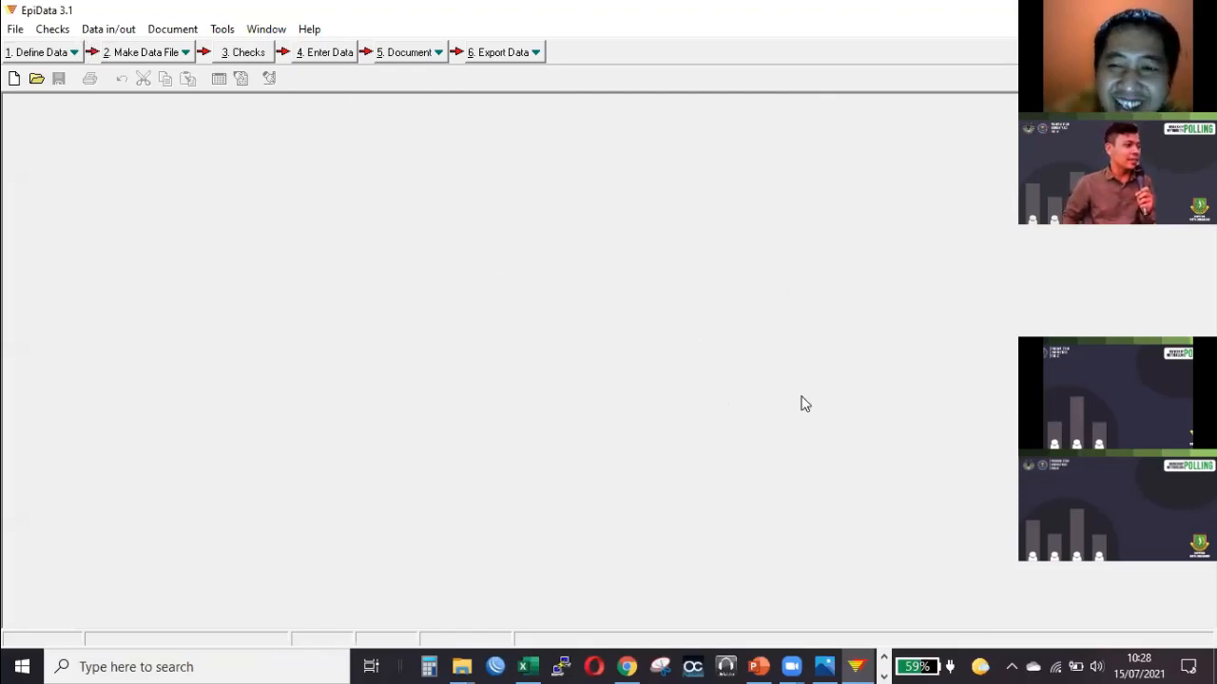
click(882, 660)
click(884, 659)
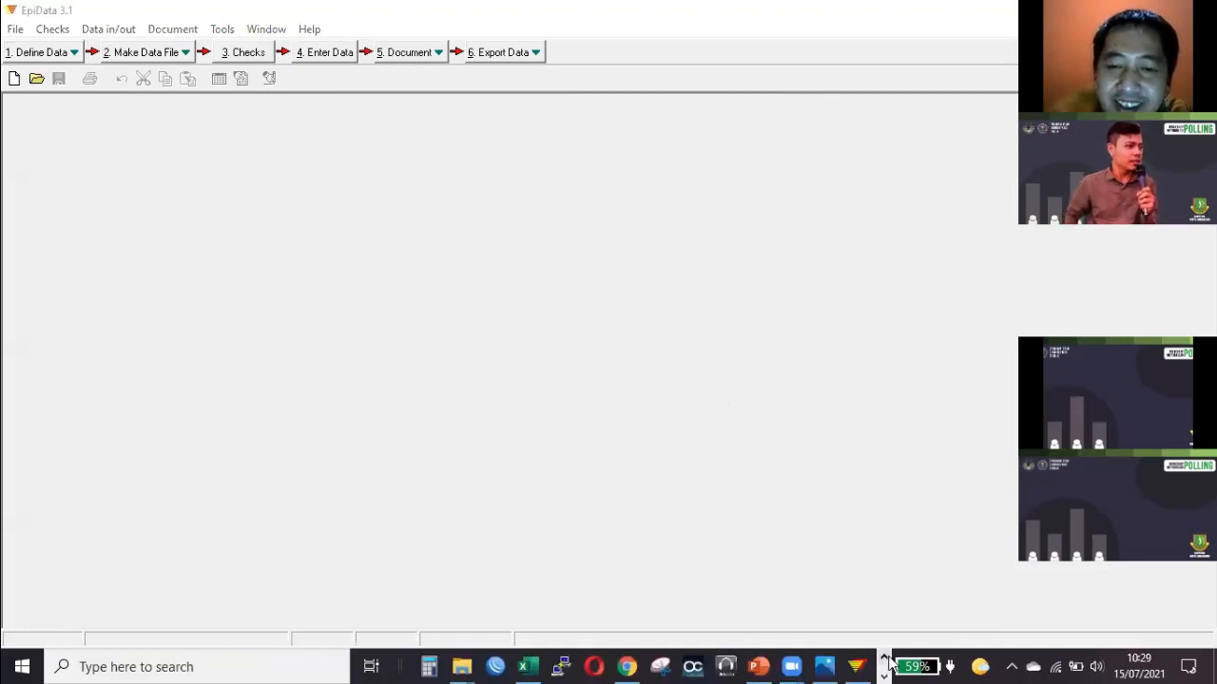
click(884, 660)
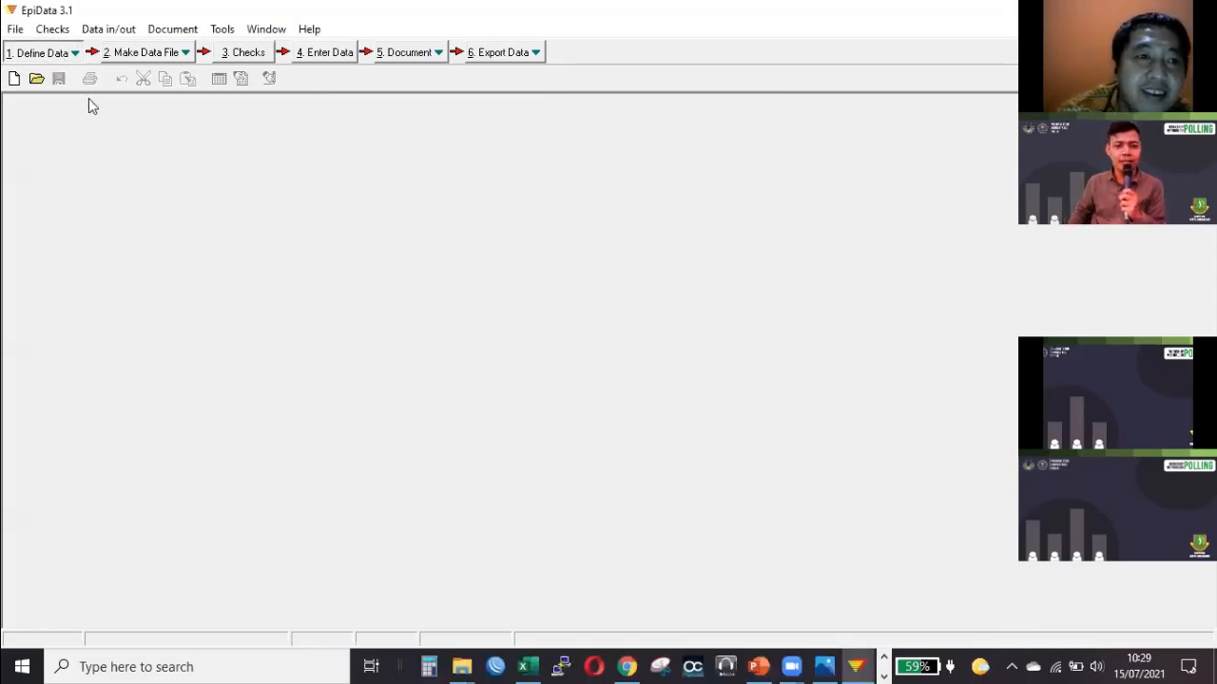
Open the questionnaire survey 1.qes and look through its interviewer and respondent fields and its numbered survey questions.
key(ctrl+o)
double_click(498, 231)
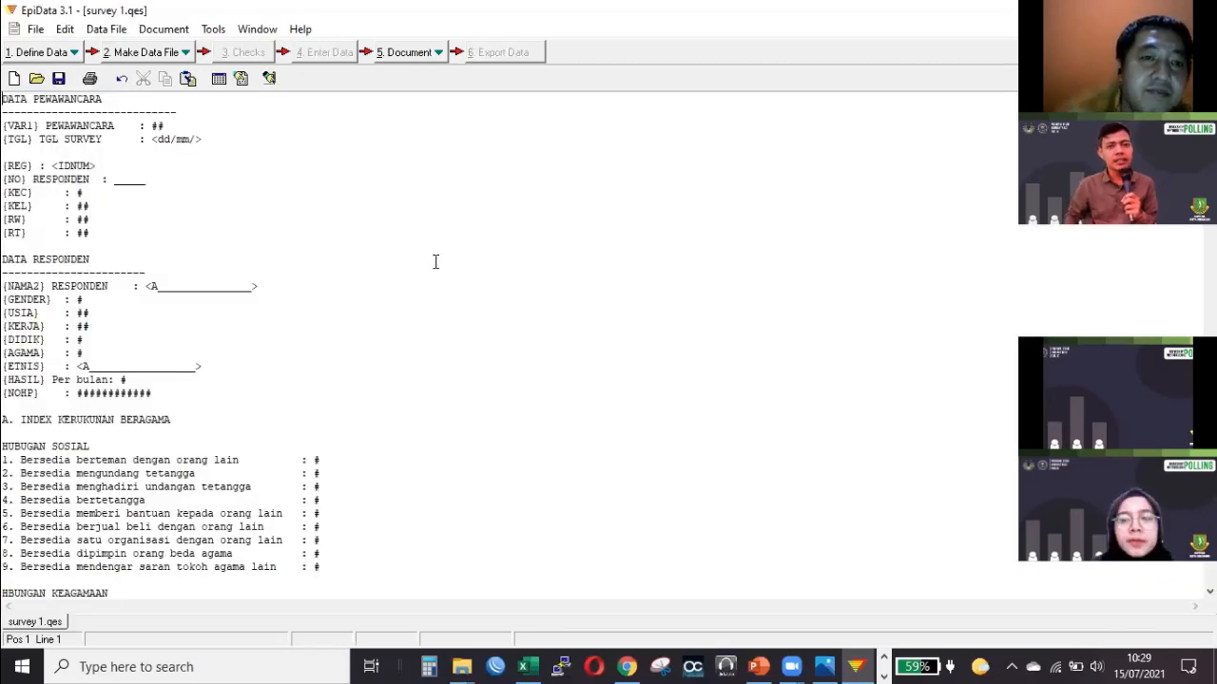
scroll(435, 263, down, 20)
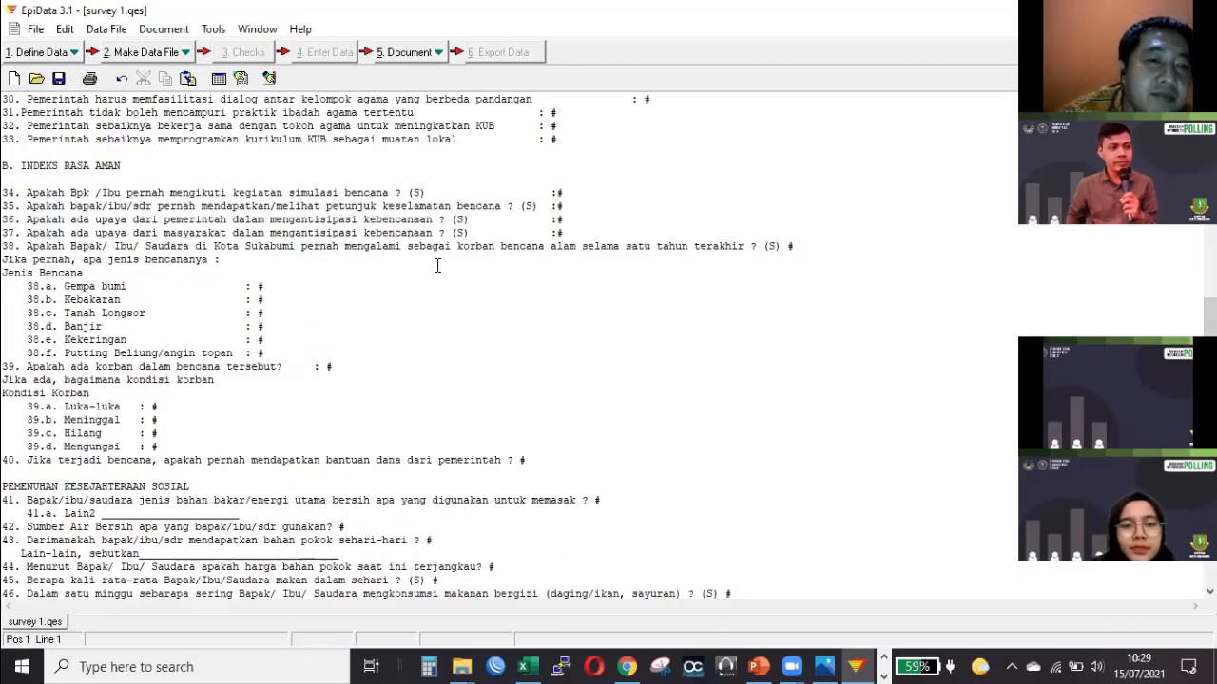
scroll(437, 266, down, 5)
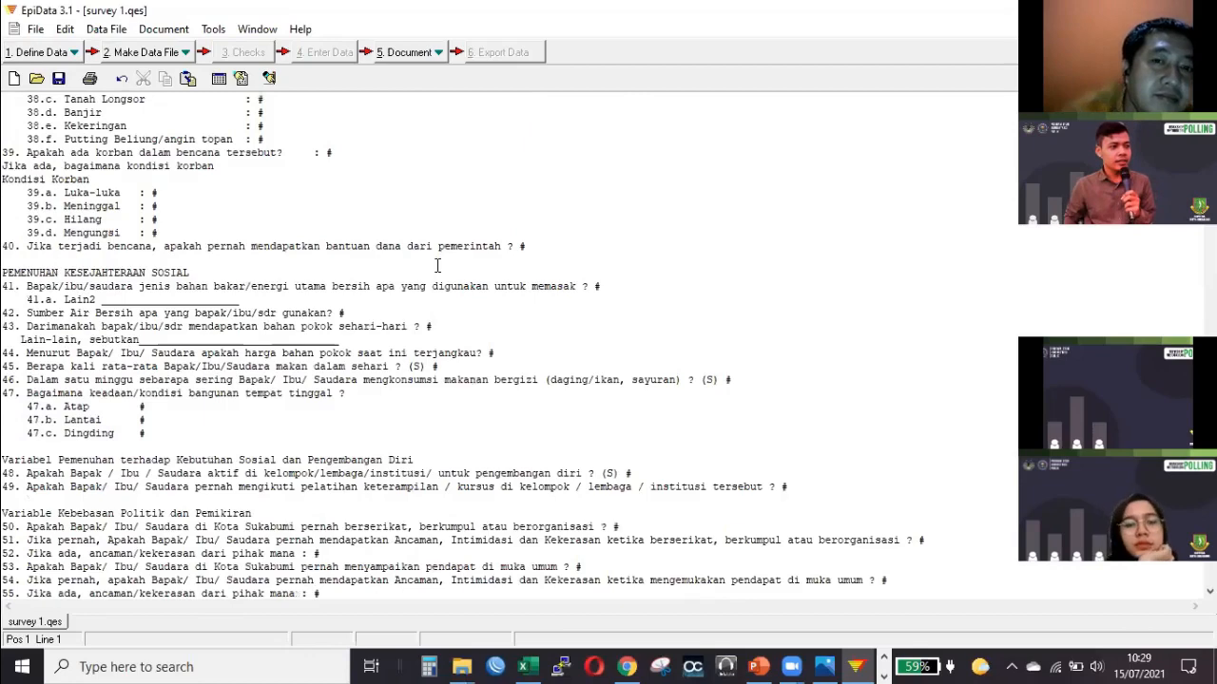
scroll(437, 266, up, 20)
scroll(437, 266, up, 2)
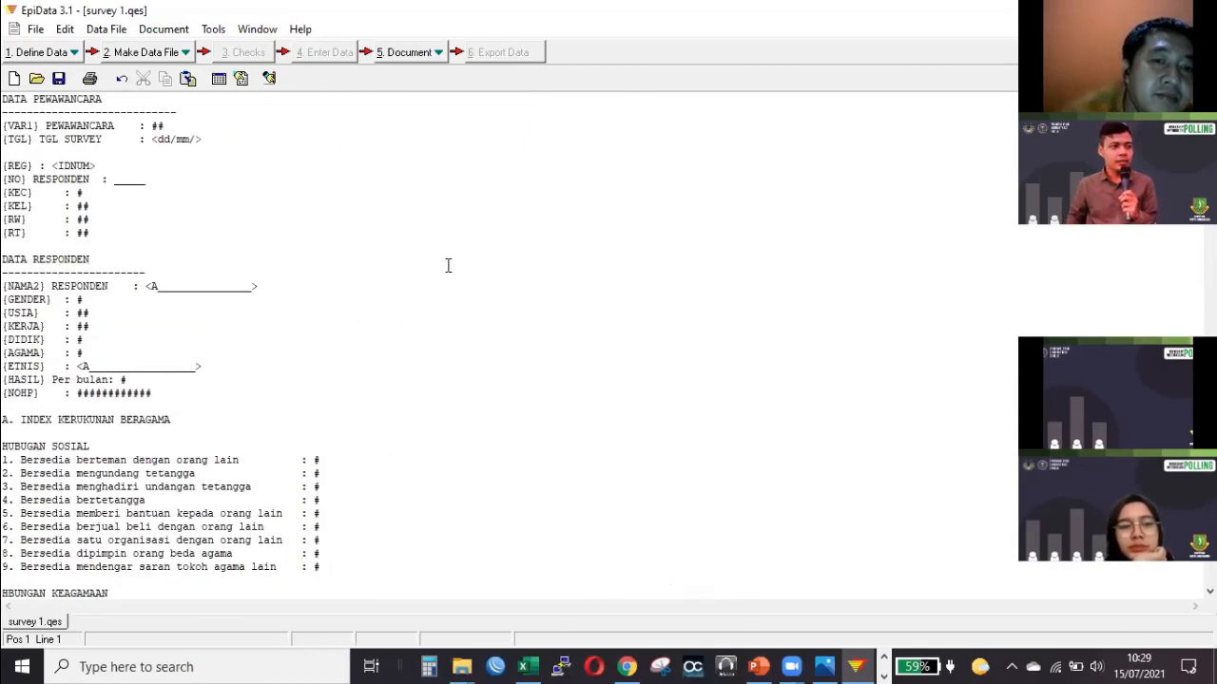
scroll(441, 266, down, 20)
scroll(447, 266, down, 16)
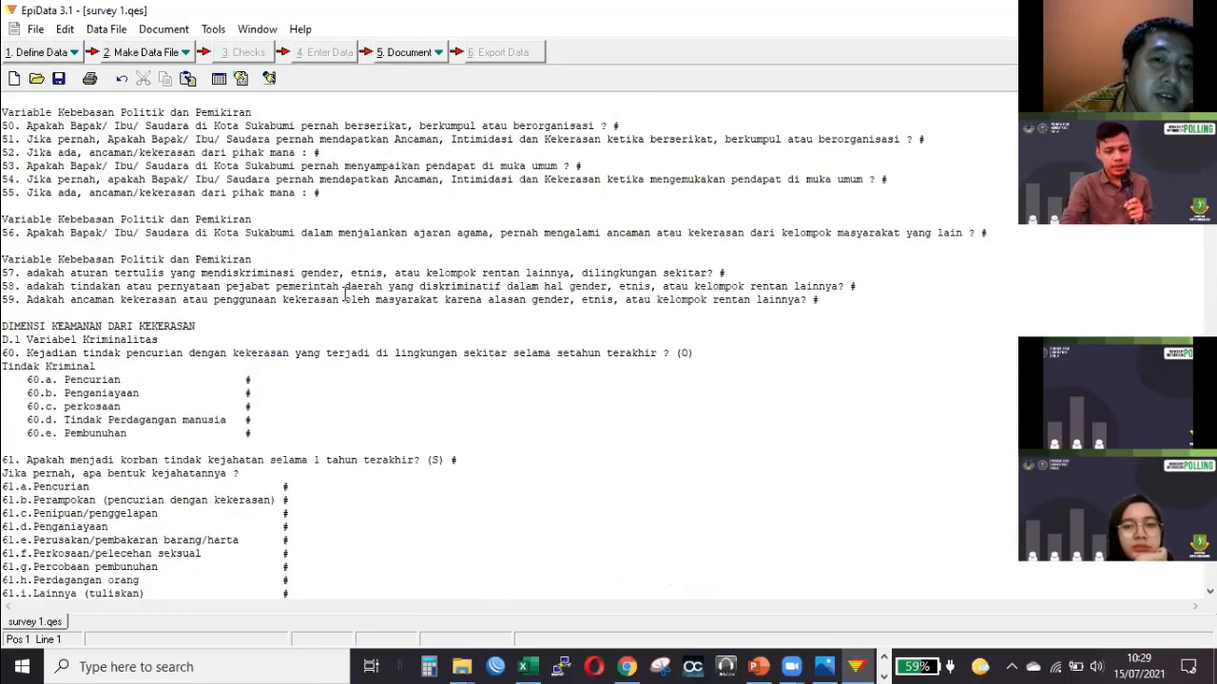
scroll(345, 292, up, 6)
scroll(345, 293, down, 2)
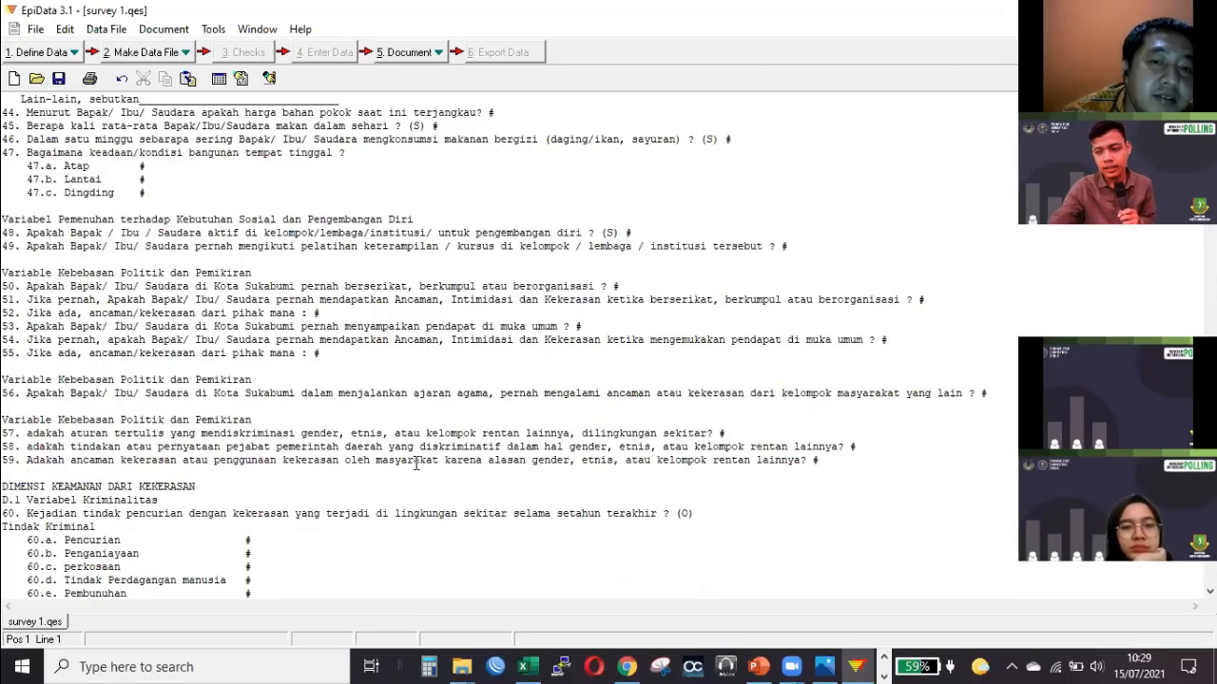
Switch to File Explorer and open the Excel workbook survey 1 from the bappeda folder's survey > input data IRA&IKB 2021 subfolder.
mouse_move(465, 659)
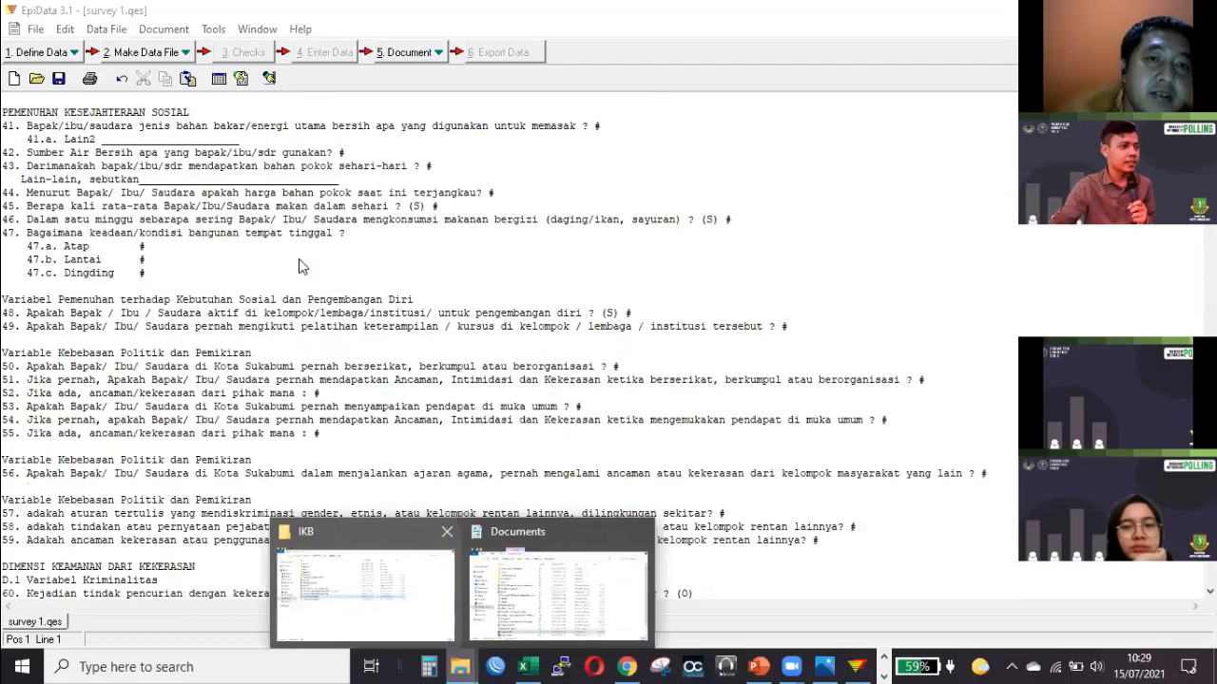
click(361, 570)
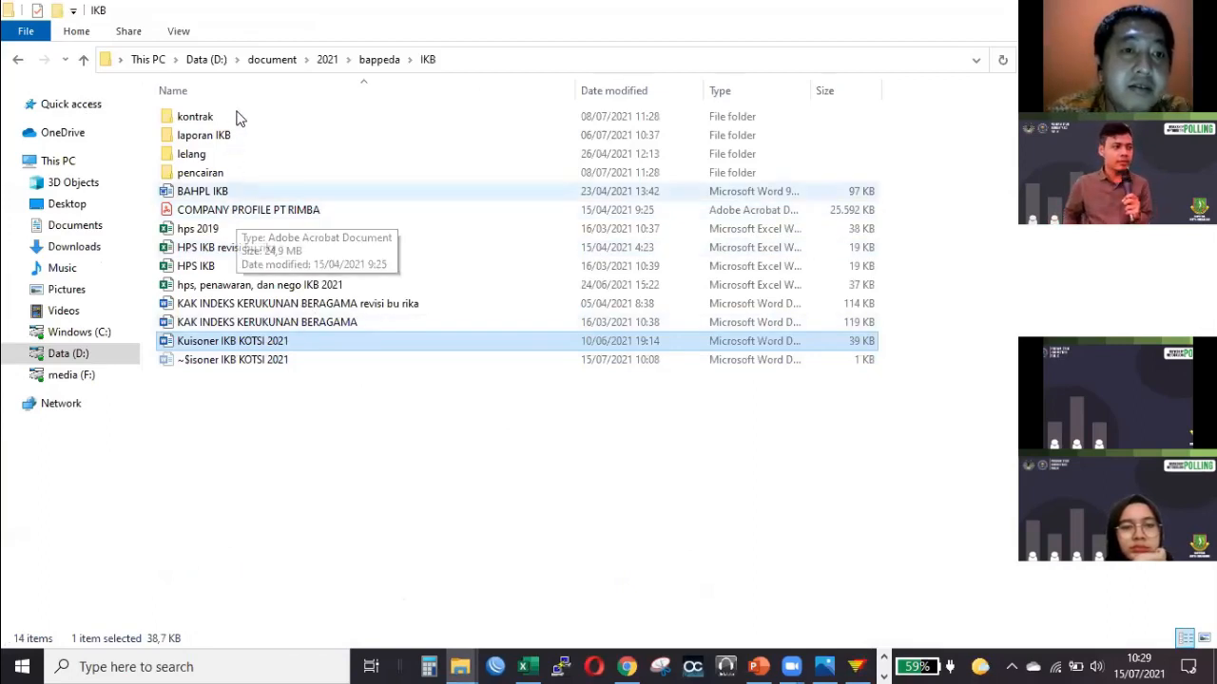
click(381, 61)
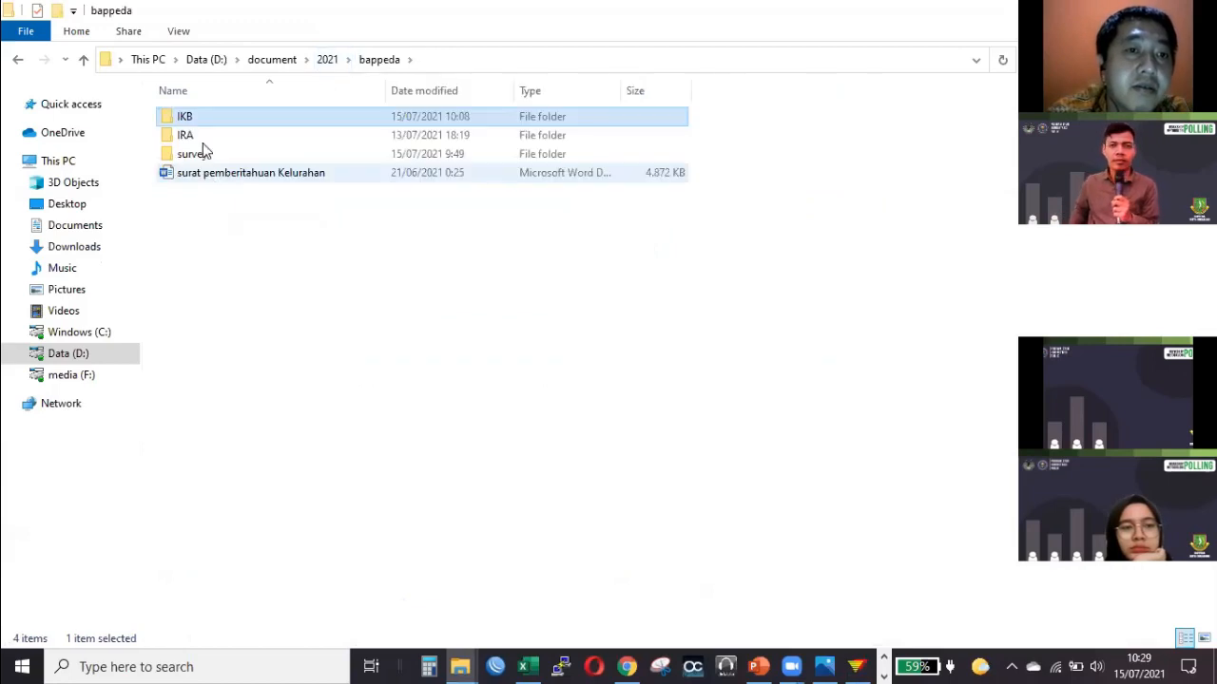
double_click(203, 152)
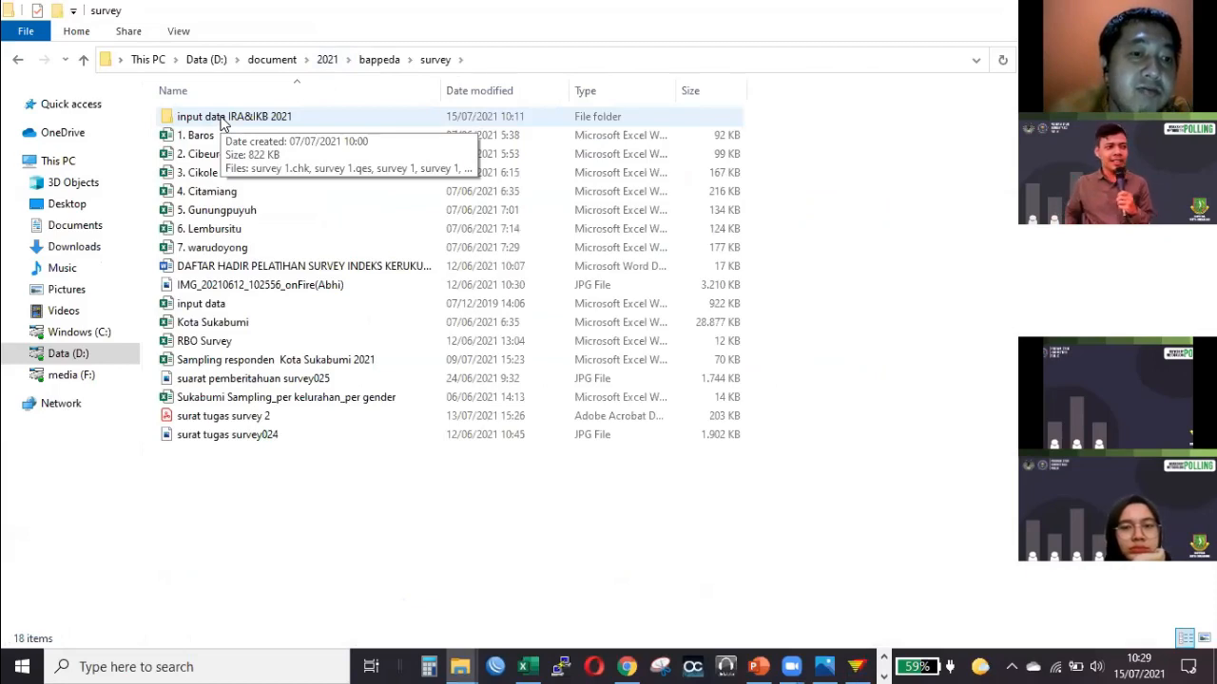
double_click(221, 118)
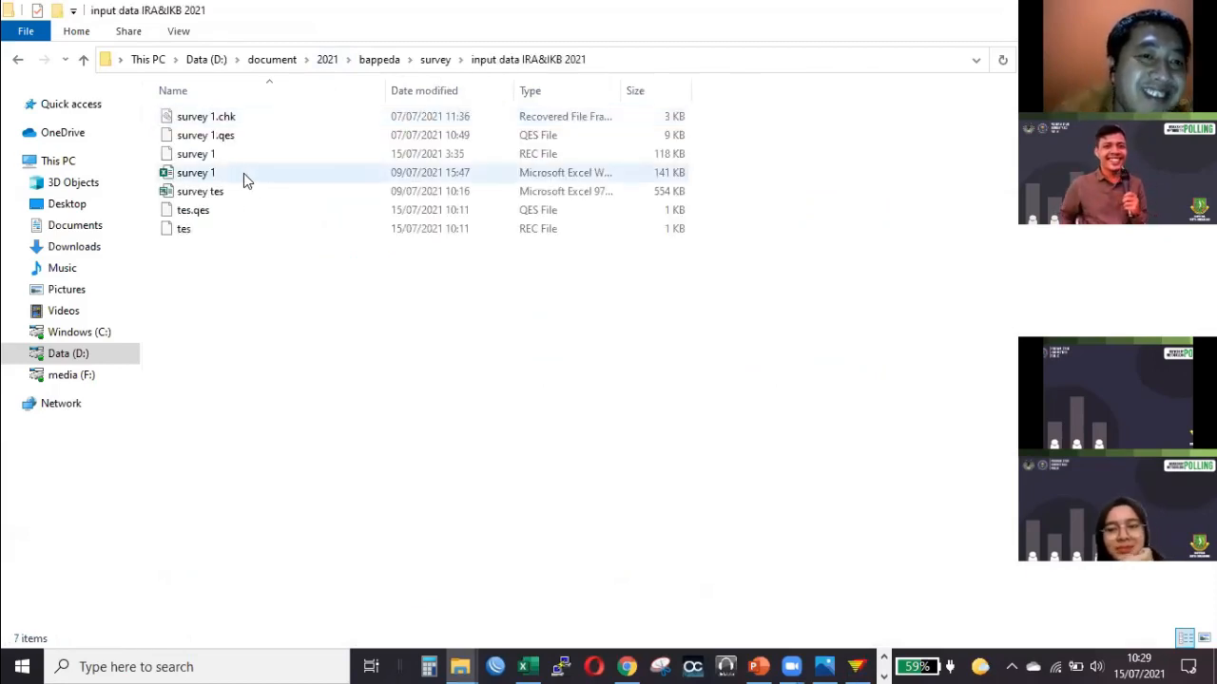
double_click(243, 173)
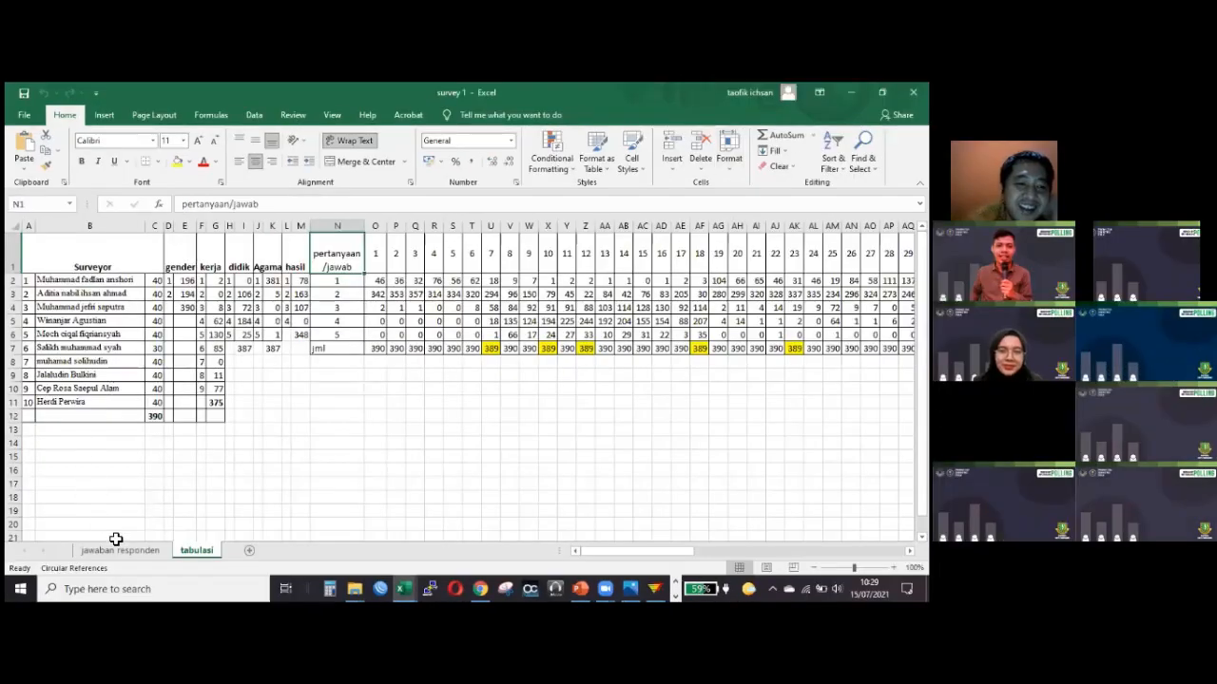
View the jawaban responden sheet briefly and return to the tabulasi sheet to look over the answer tabulation.
click(133, 550)
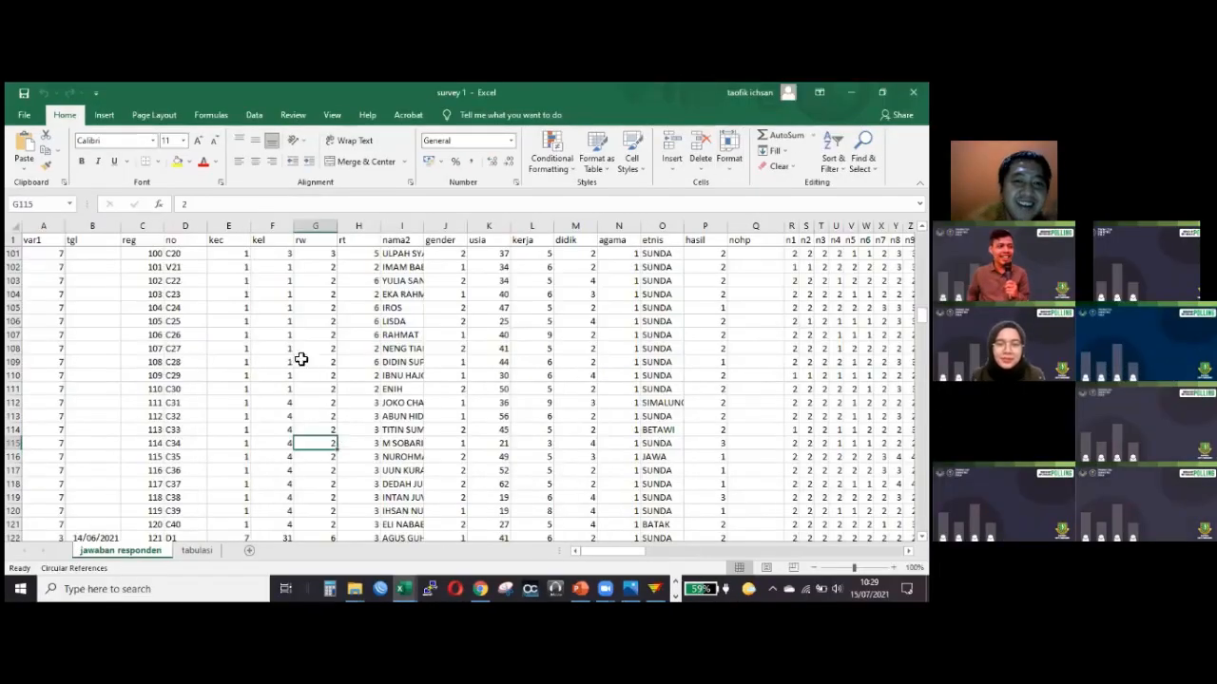
click(200, 550)
click(398, 404)
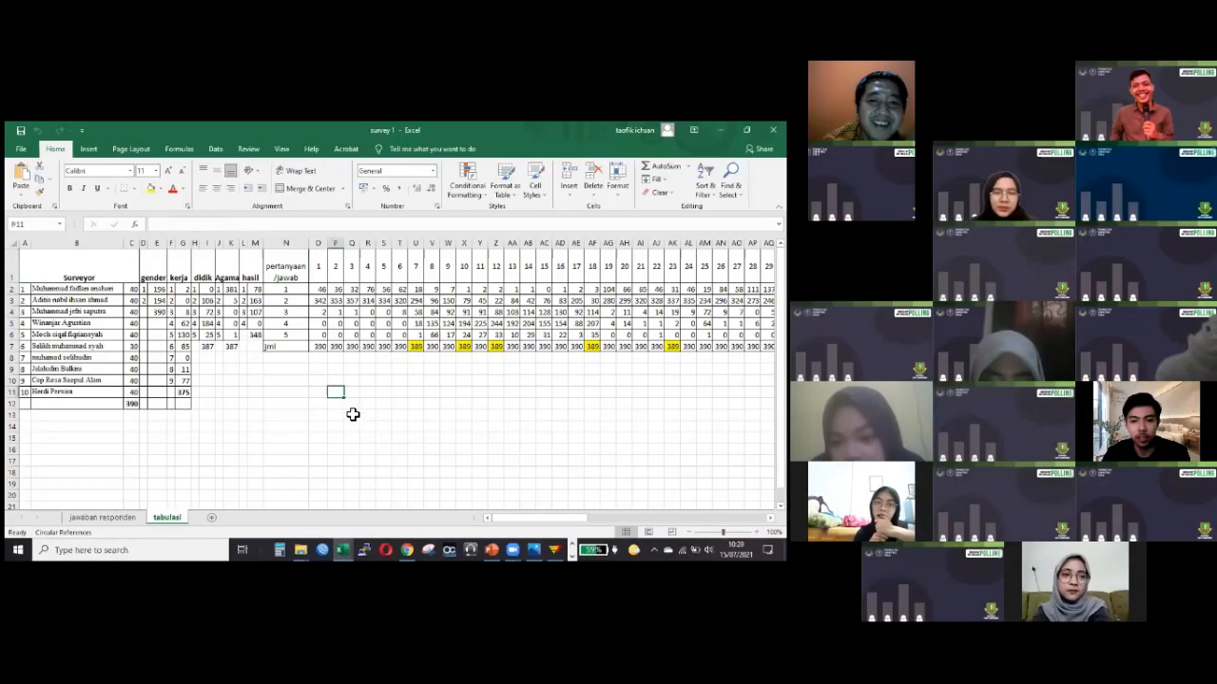
click(447, 414)
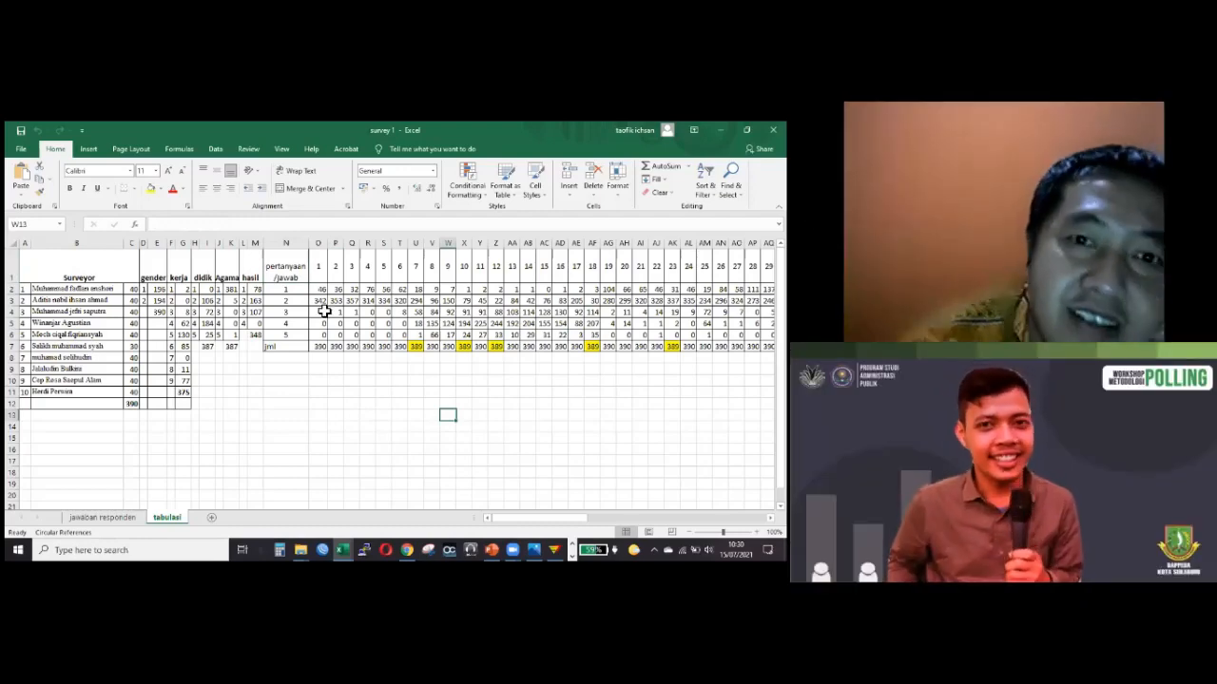
click(335, 391)
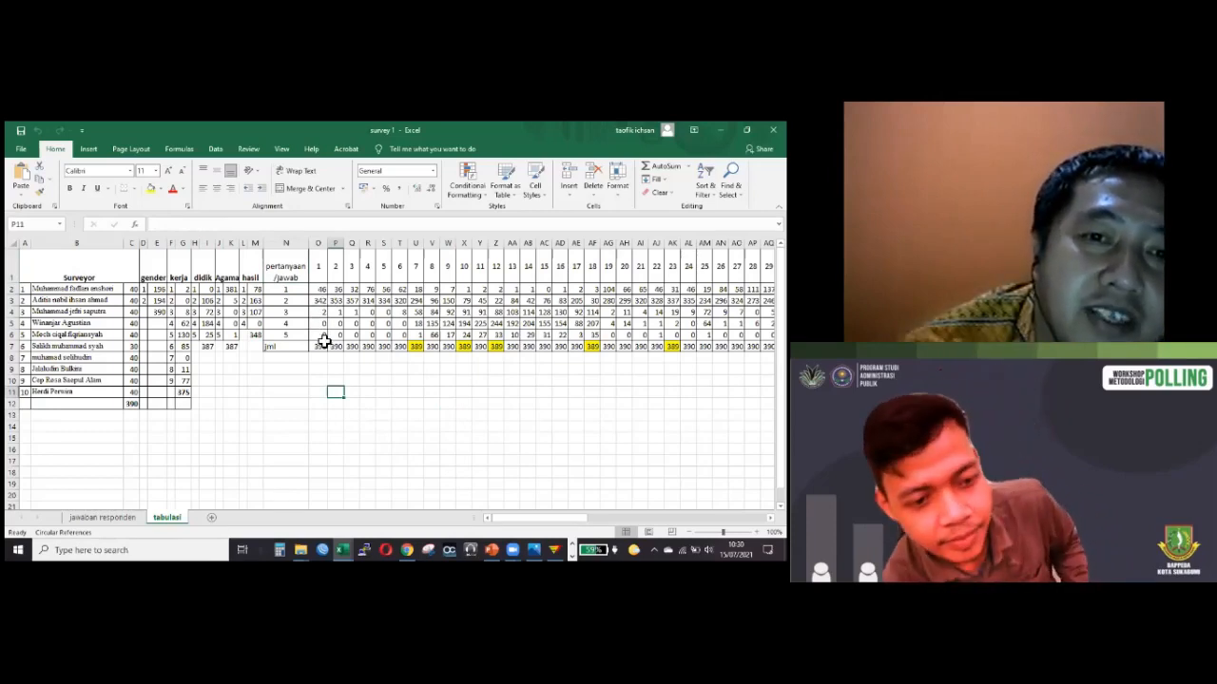
Examine the tabulated counts of answers 1 and 2 for the first two questions and the question numbers 1 to 27 in the header row.
mouse_move(321, 290)
mouse_down()
mouse_move(326, 339)
mouse_move(342, 296)
mouse_up()
click(341, 293)
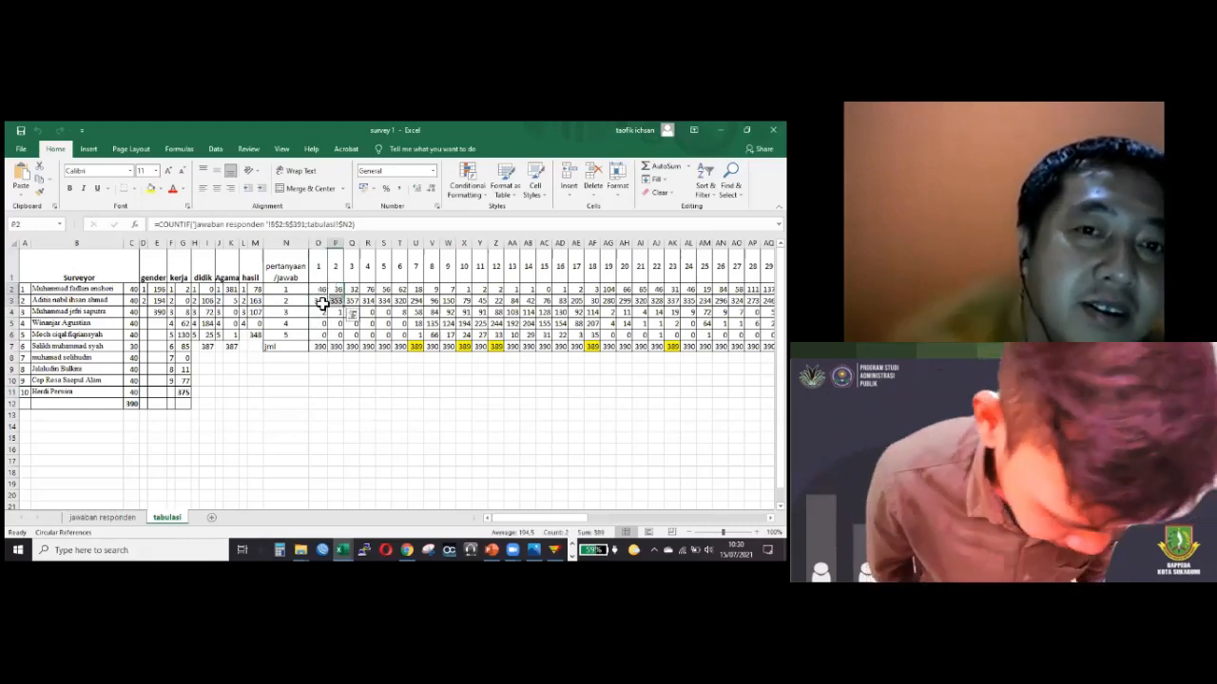
drag(320, 289, 322, 302)
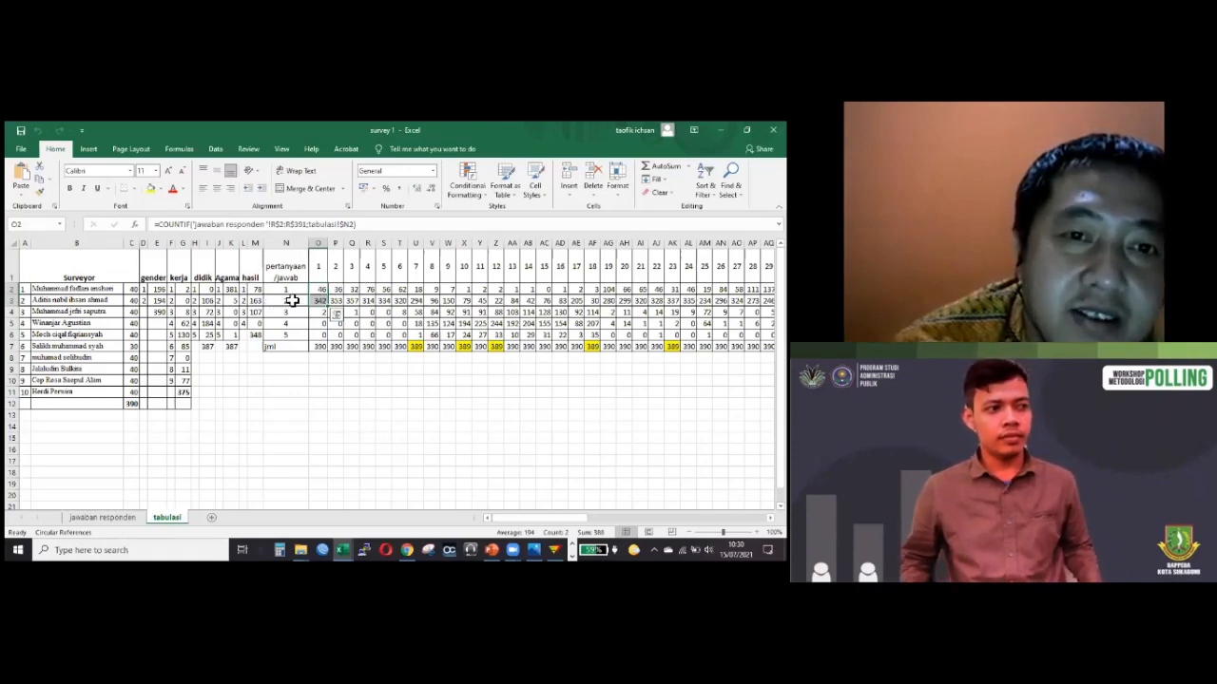
click(323, 261)
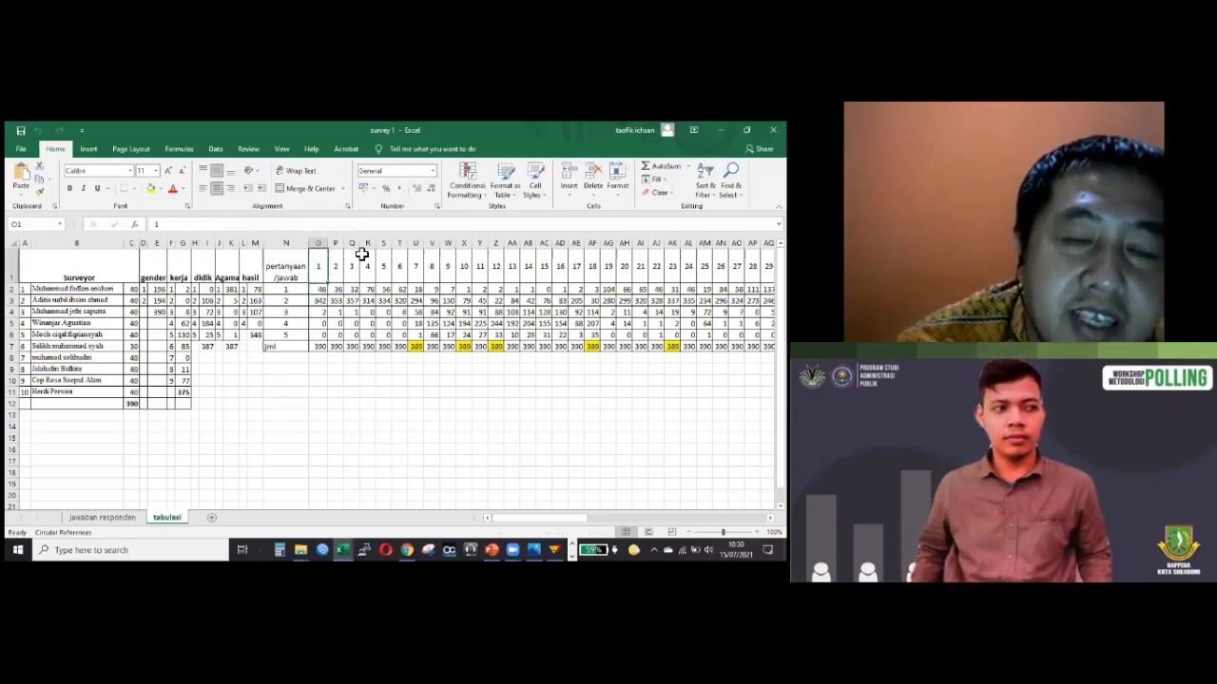
drag(376, 258, 736, 259)
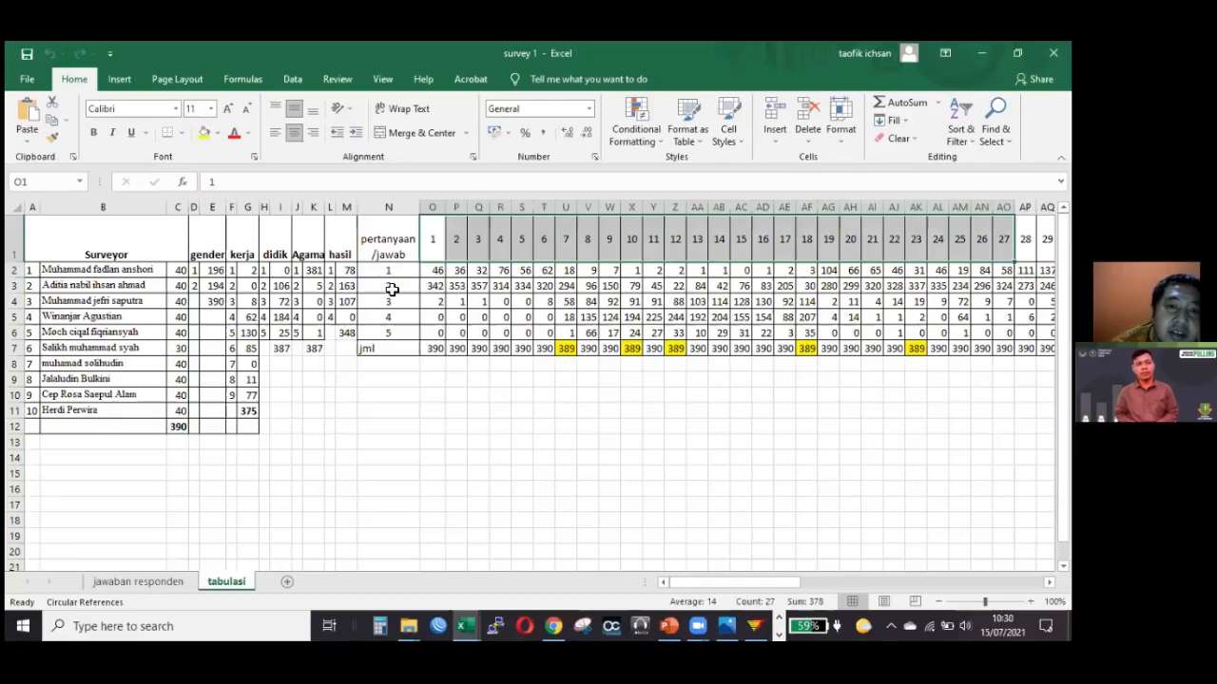
Inspect the COUNTIF formula in O2 for question 1, answer 1, and show its source data on the jawaban responden sheet.
key(Down)
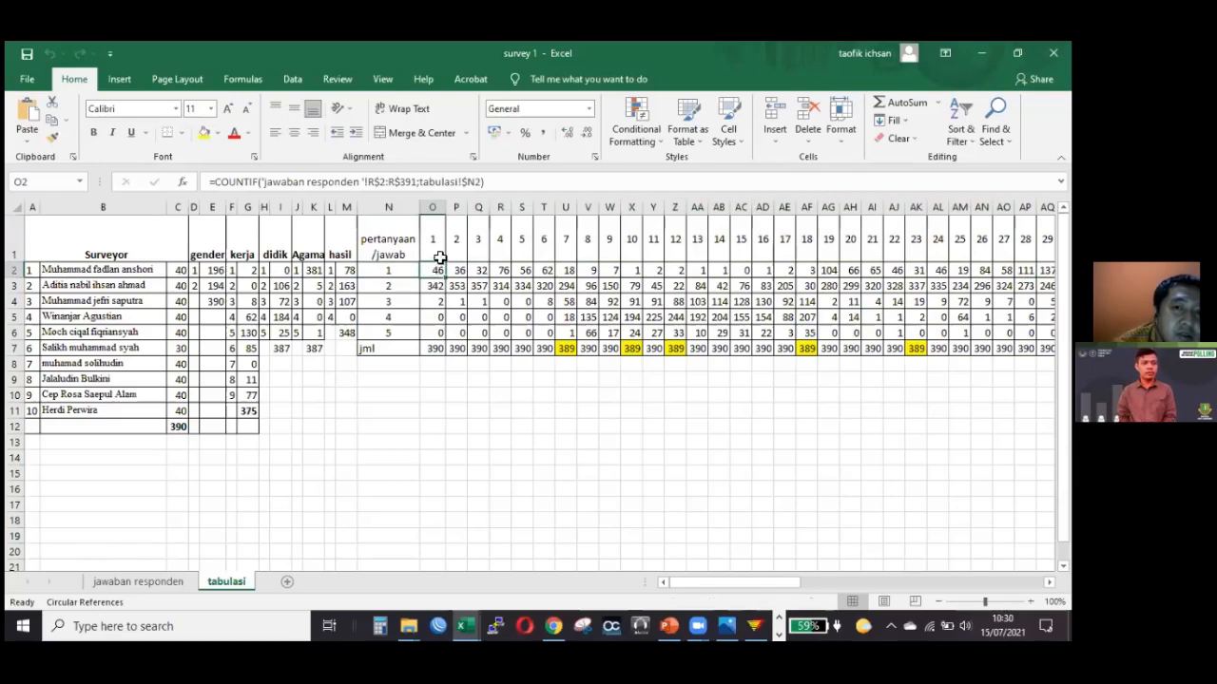
click(439, 243)
click(433, 272)
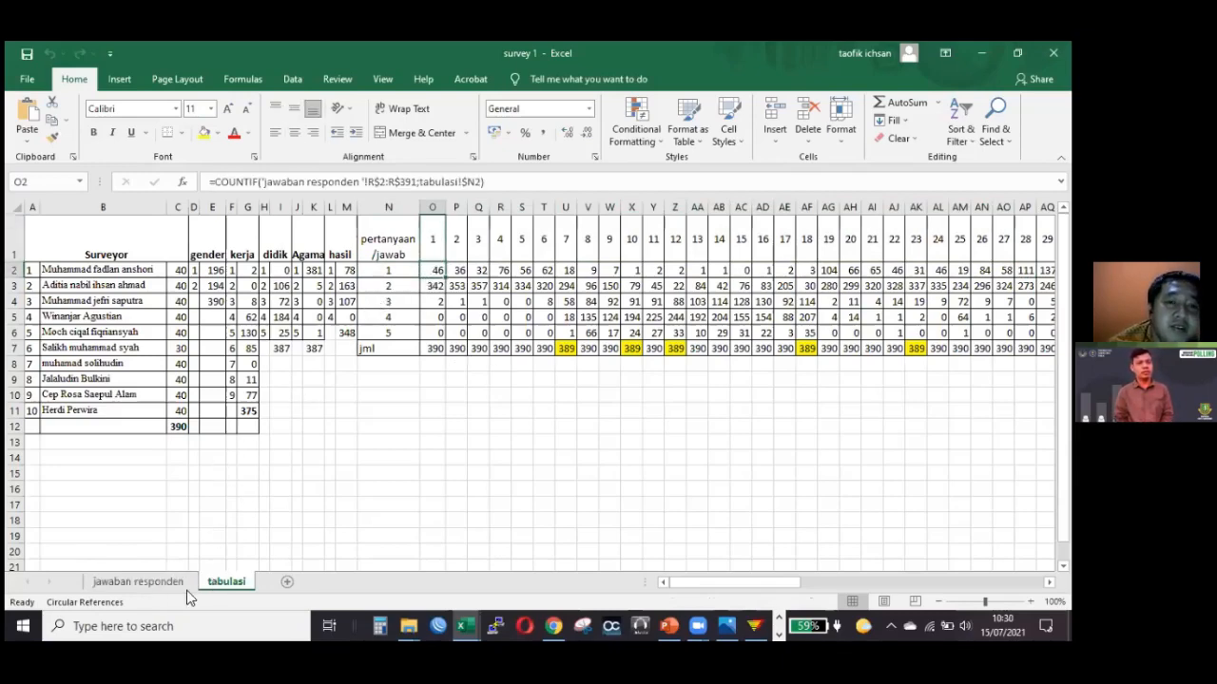
key(ctrl+Page_Up)
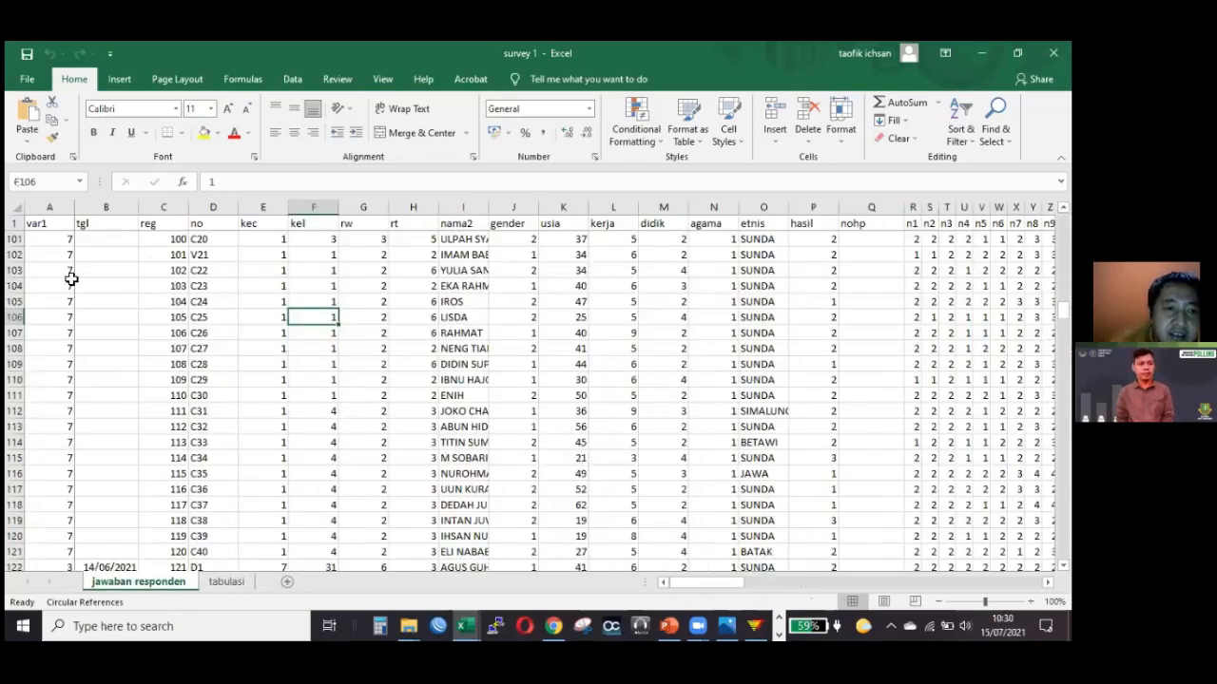
Look through the var1 interviewer codes and respondent records on the jawaban responden sheet, from around row 104 back to the first record.
click(171, 287)
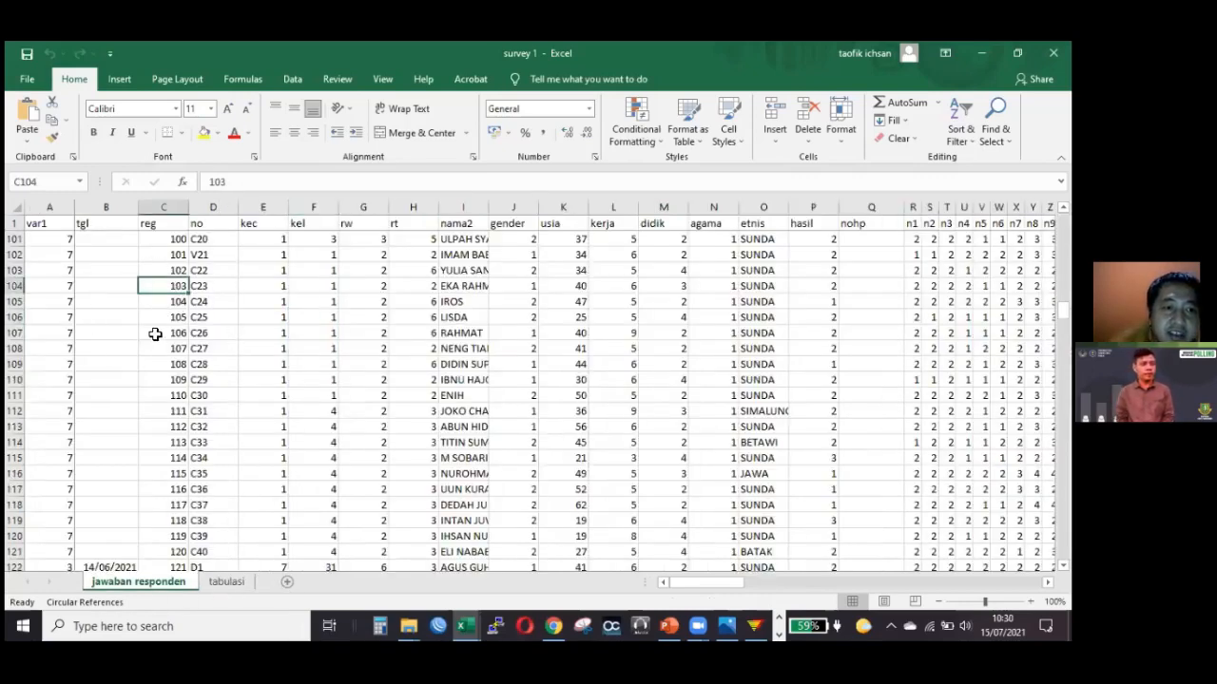
key(Up)
key(shift+Up)
key(Left)
key(Left)
scroll(160, 345, down, 2)
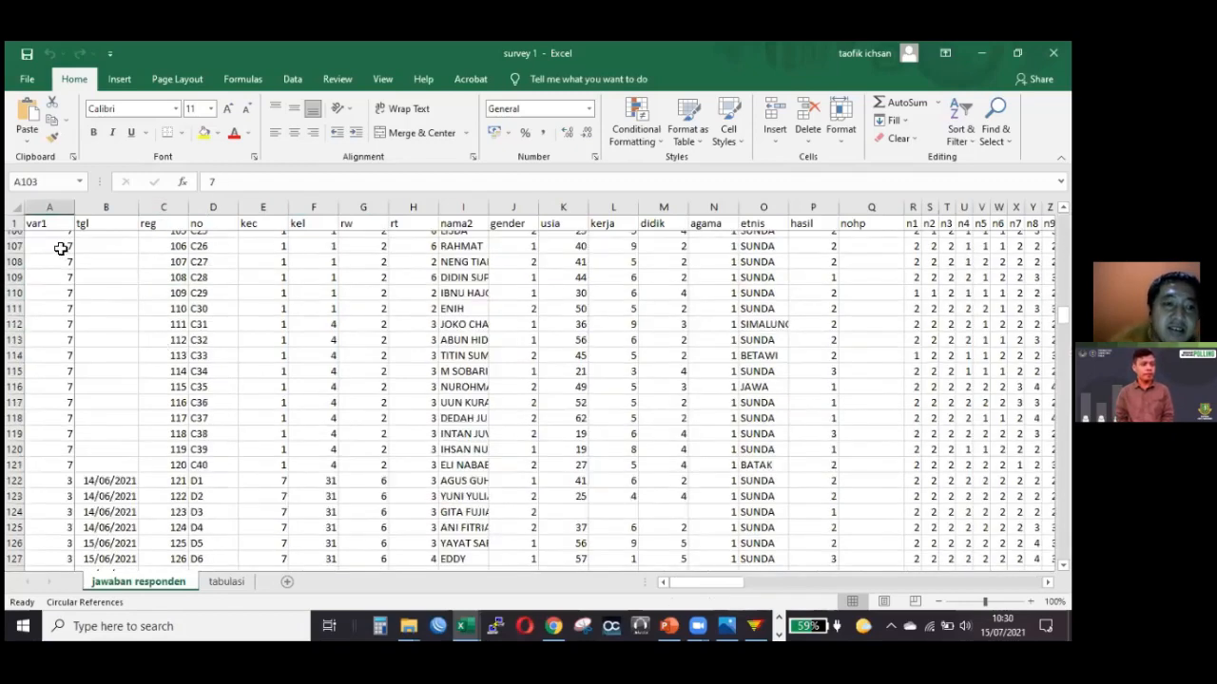
scroll(60, 257, up, 16)
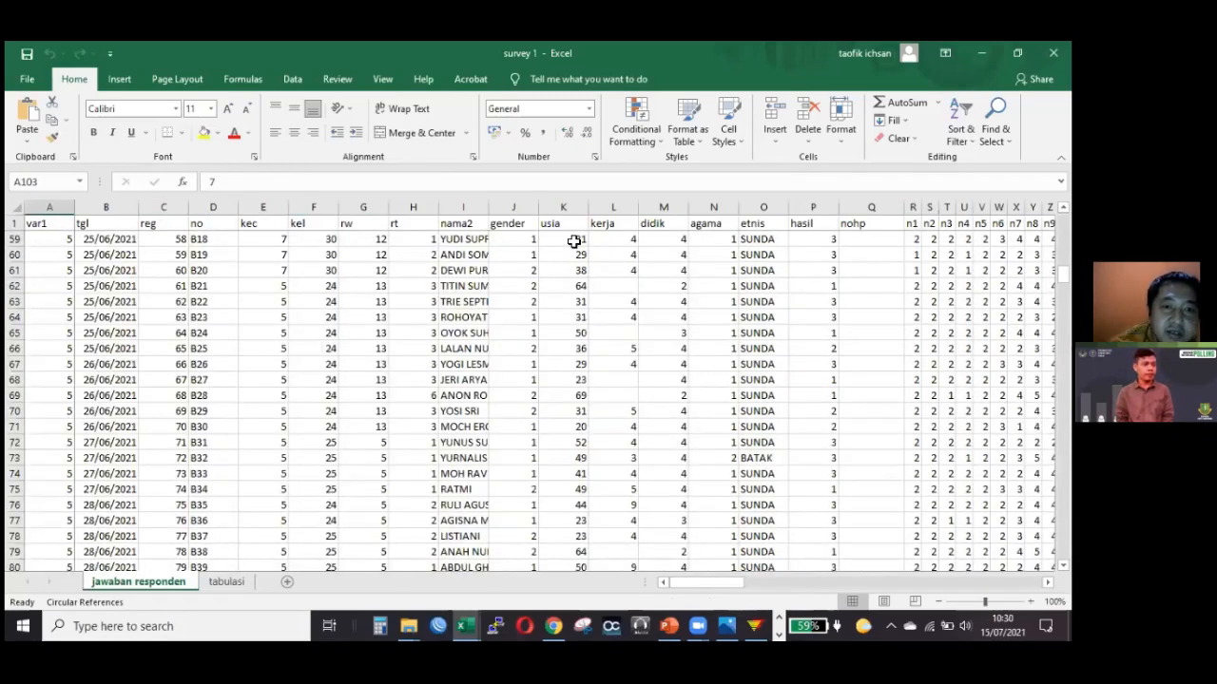
scroll(518, 293, up, 6)
scroll(607, 335, up, 11)
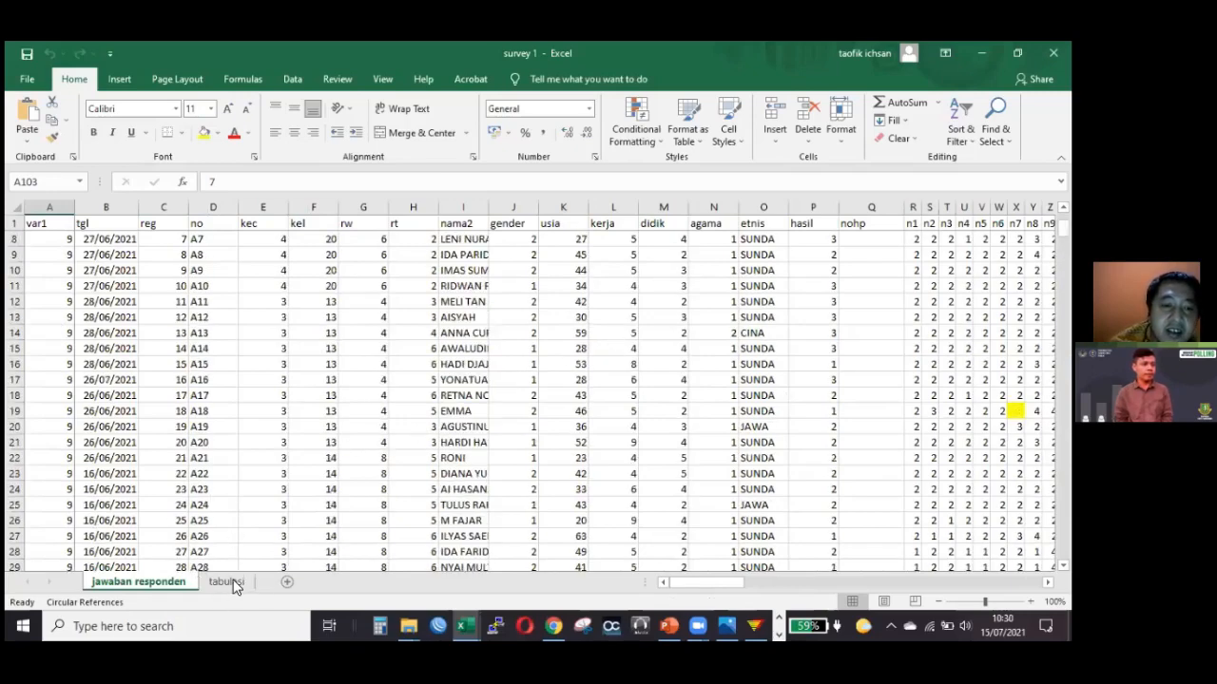
scroll(181, 597, up, 2)
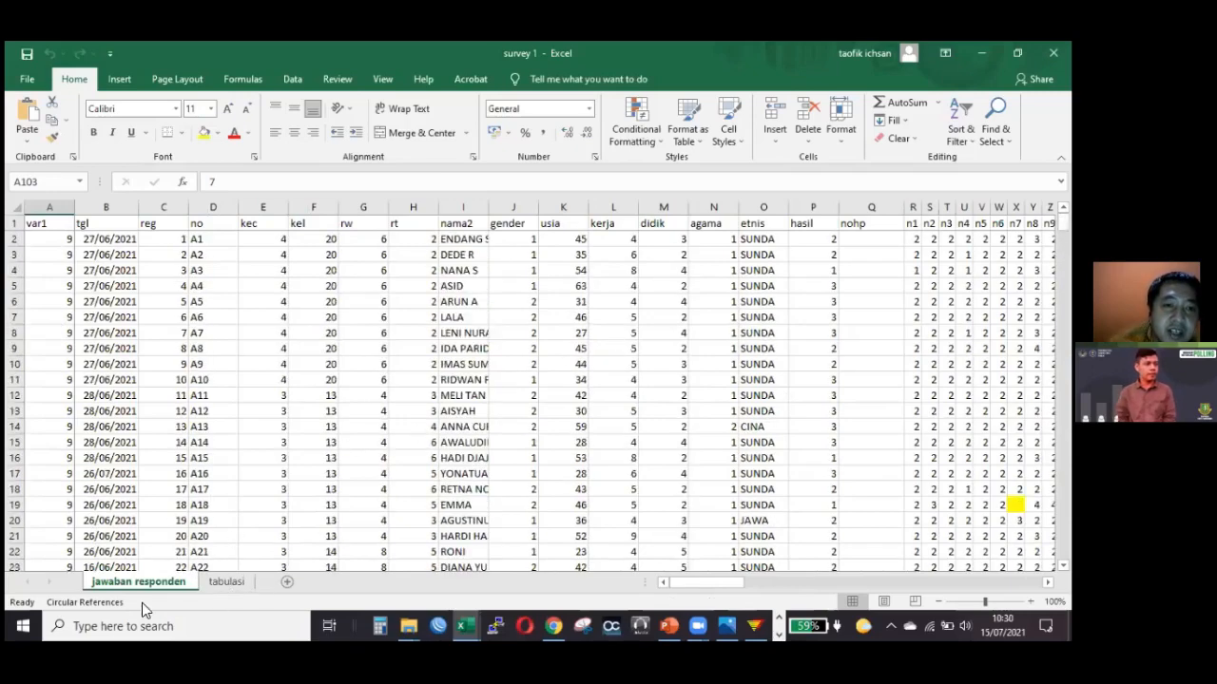
Return to the tabulasi sheet and inspect the COUNTIF formulas and counts for answers 1 and 2 of question 1.
click(226, 583)
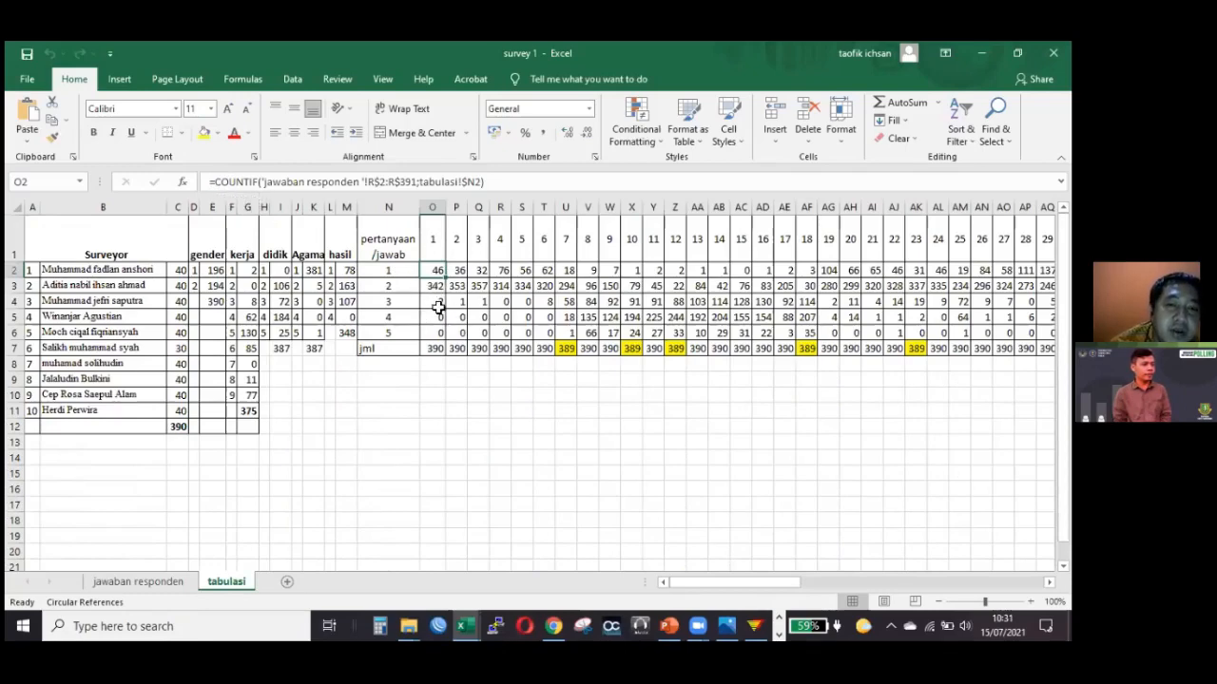
key(Down)
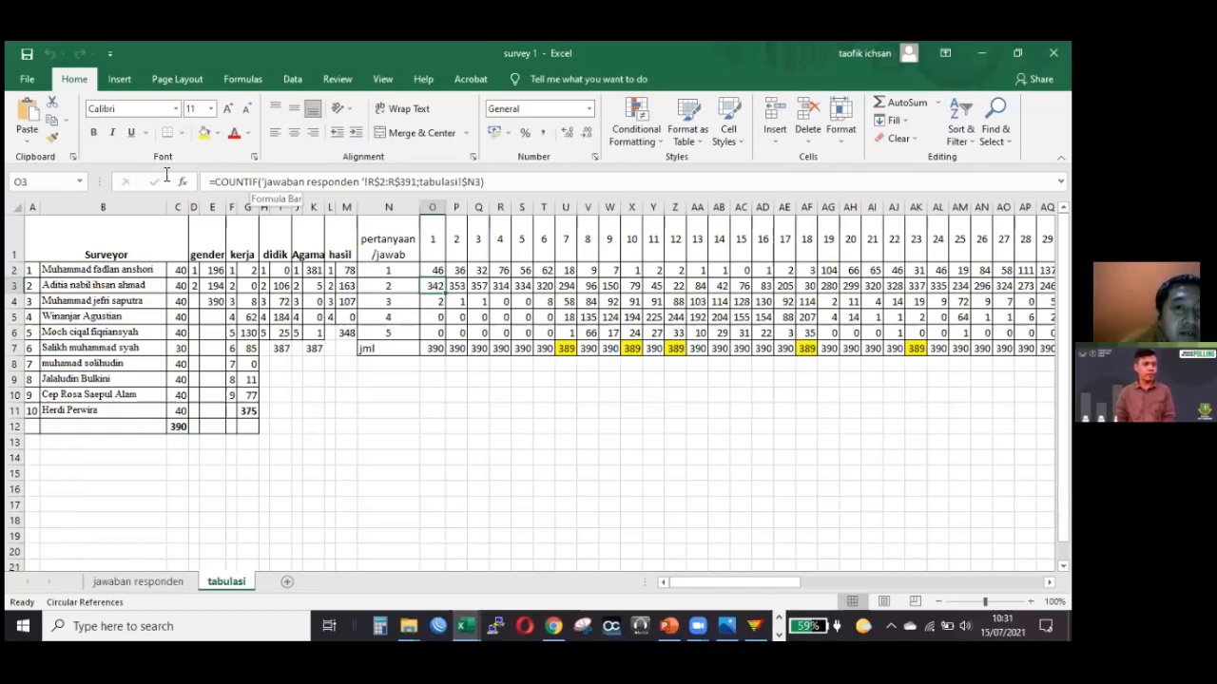
click(385, 394)
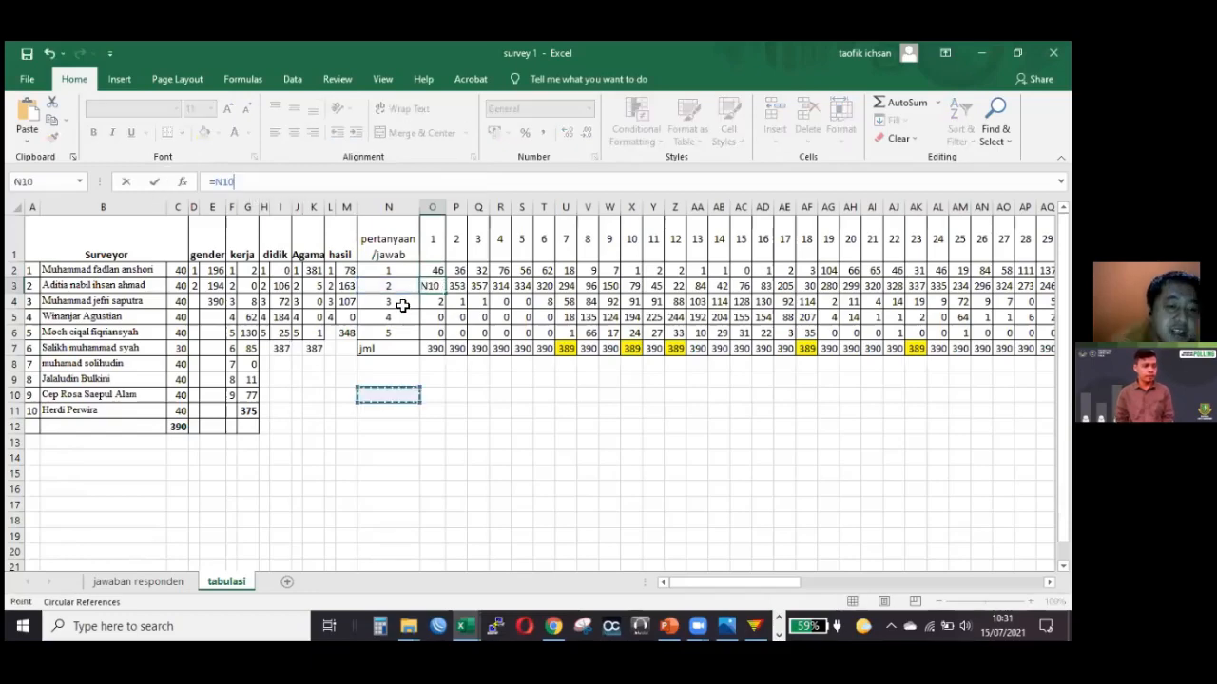
click(500, 379)
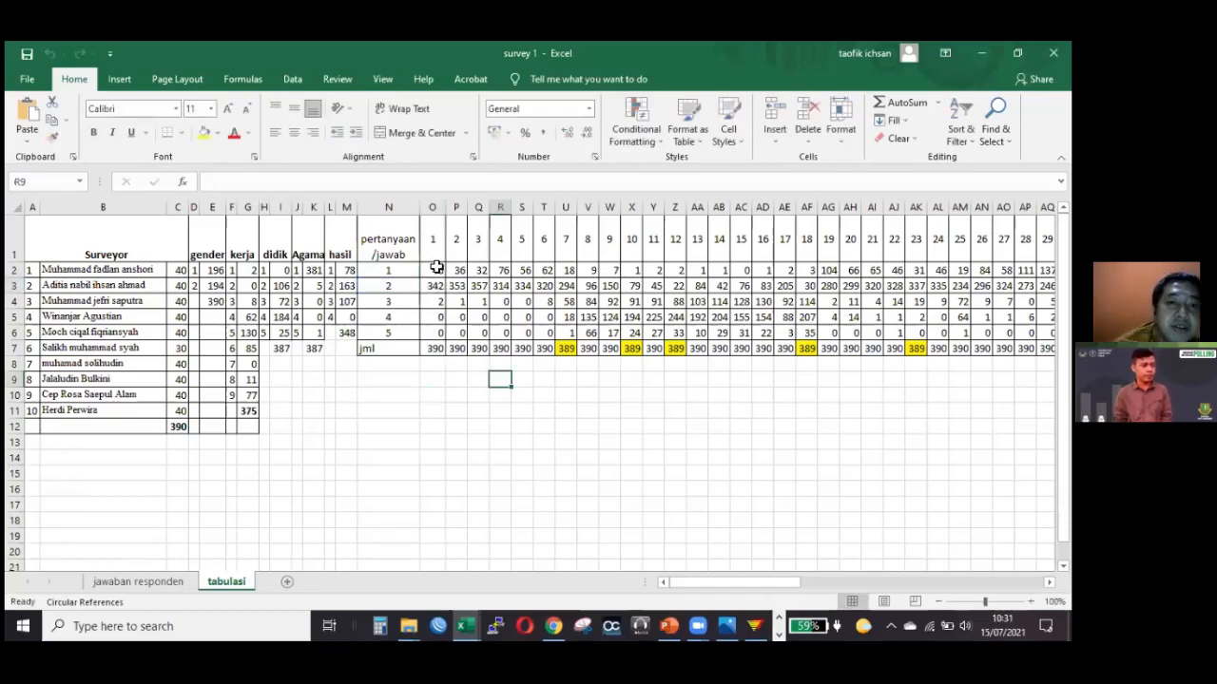
drag(437, 274, 437, 288)
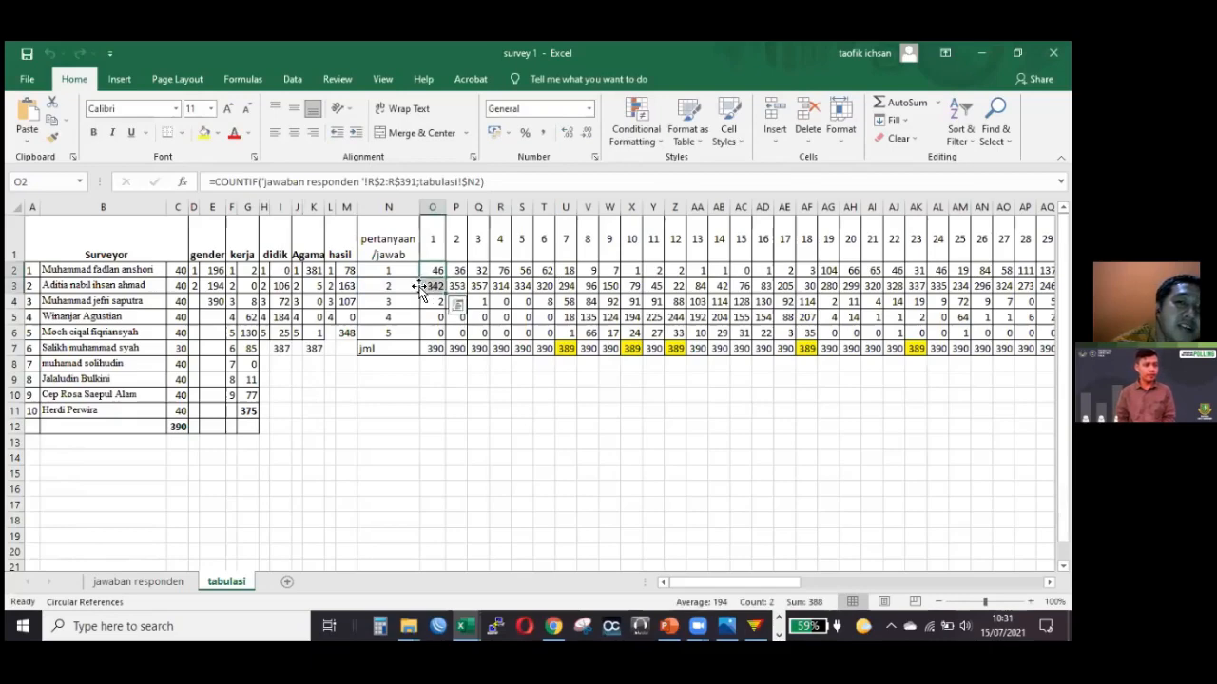
click(756, 284)
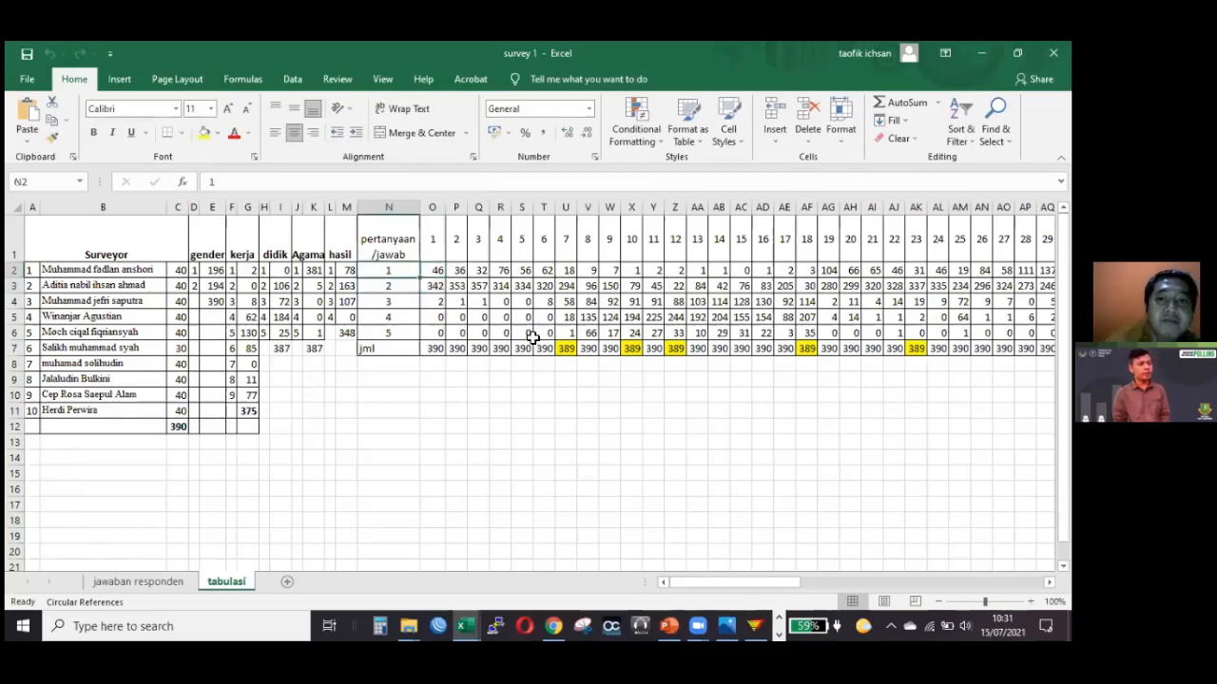
click(521, 333)
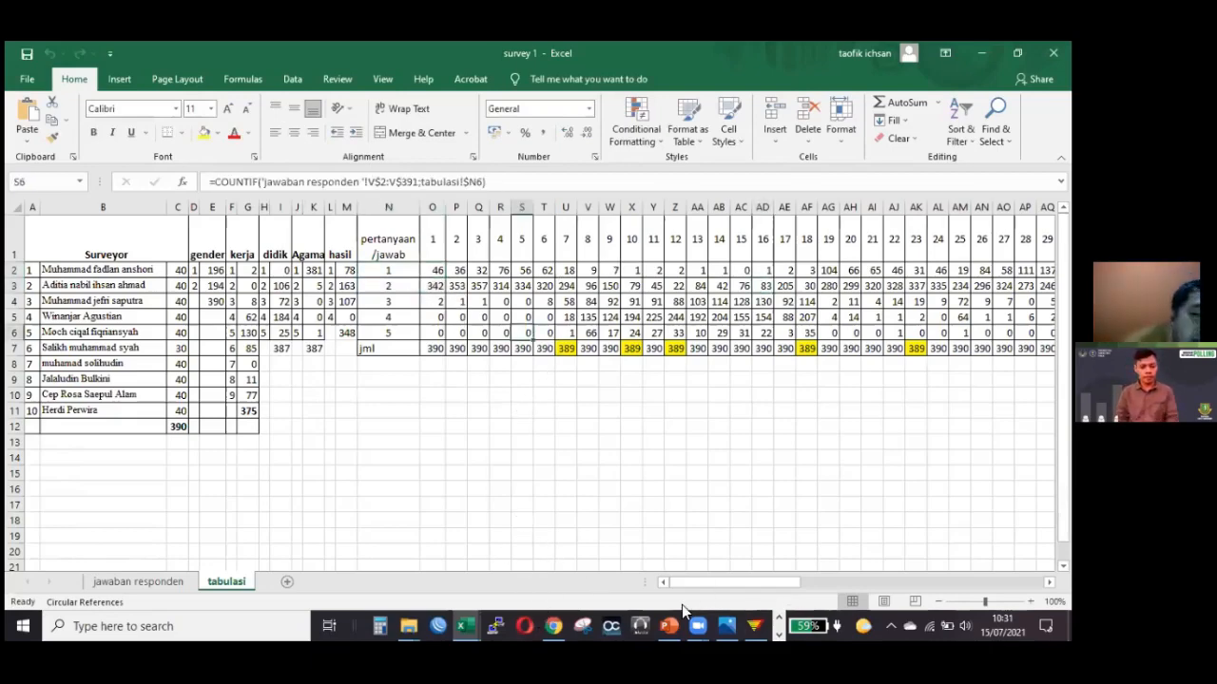
Switch to EpiData and show the beginning of the survey 1.qes questionnaire.
click(697, 626)
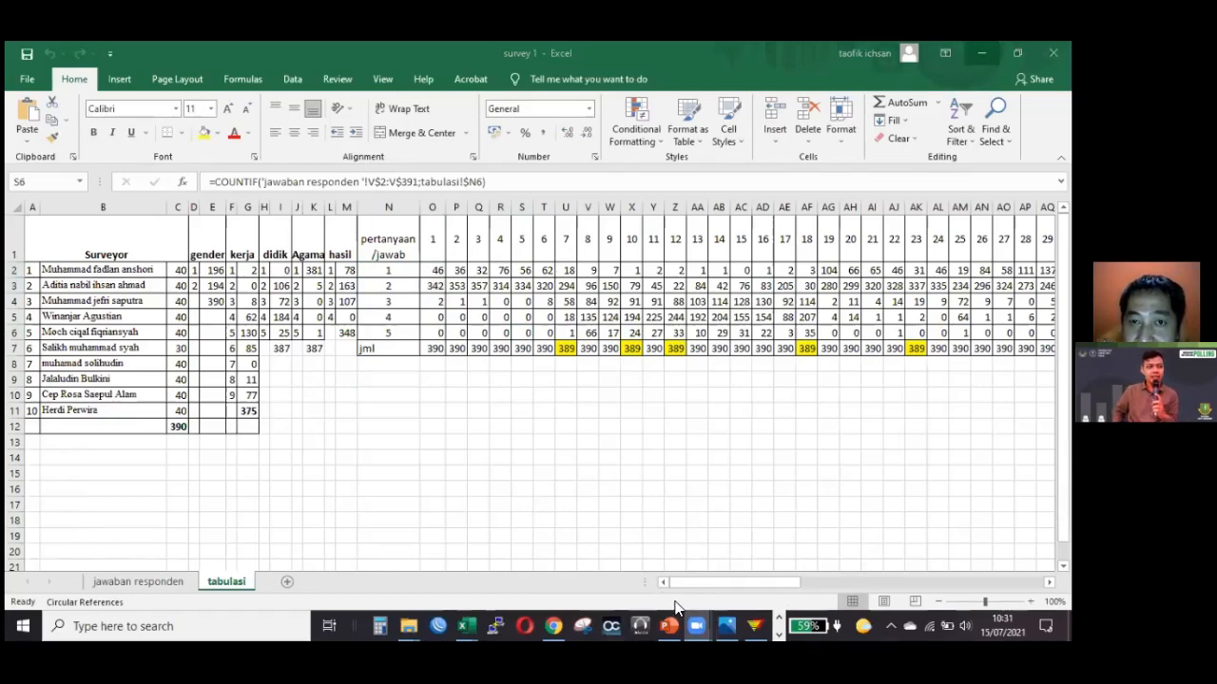
click(737, 575)
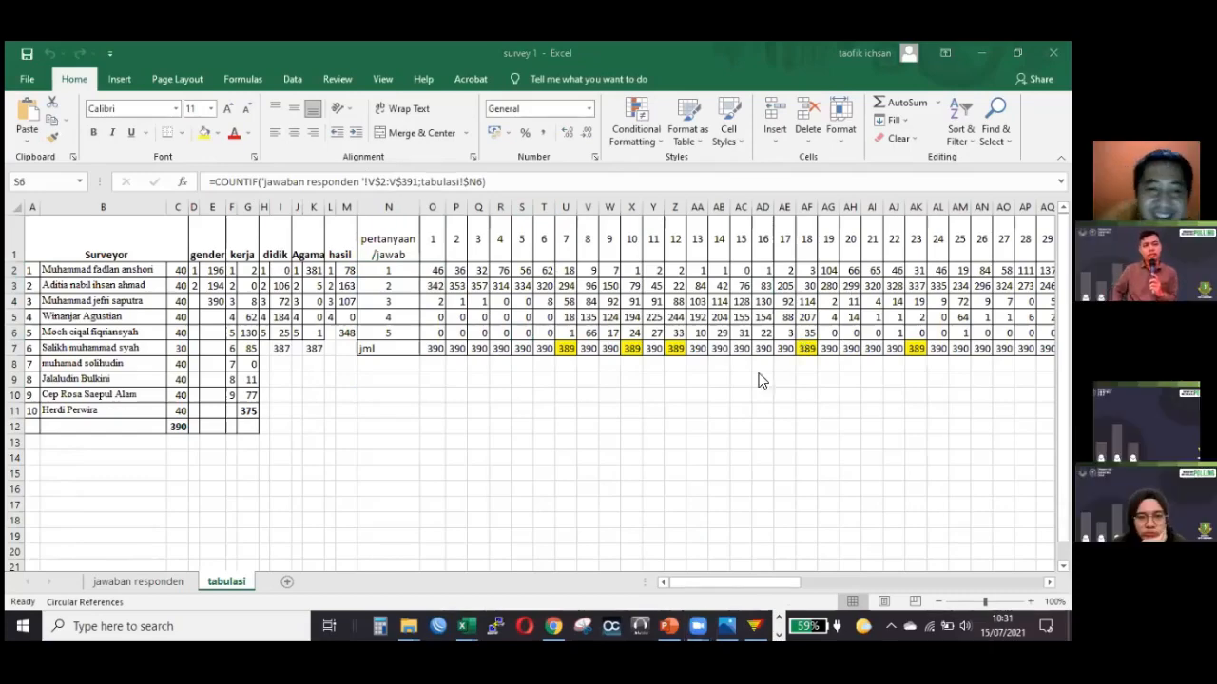
click(751, 622)
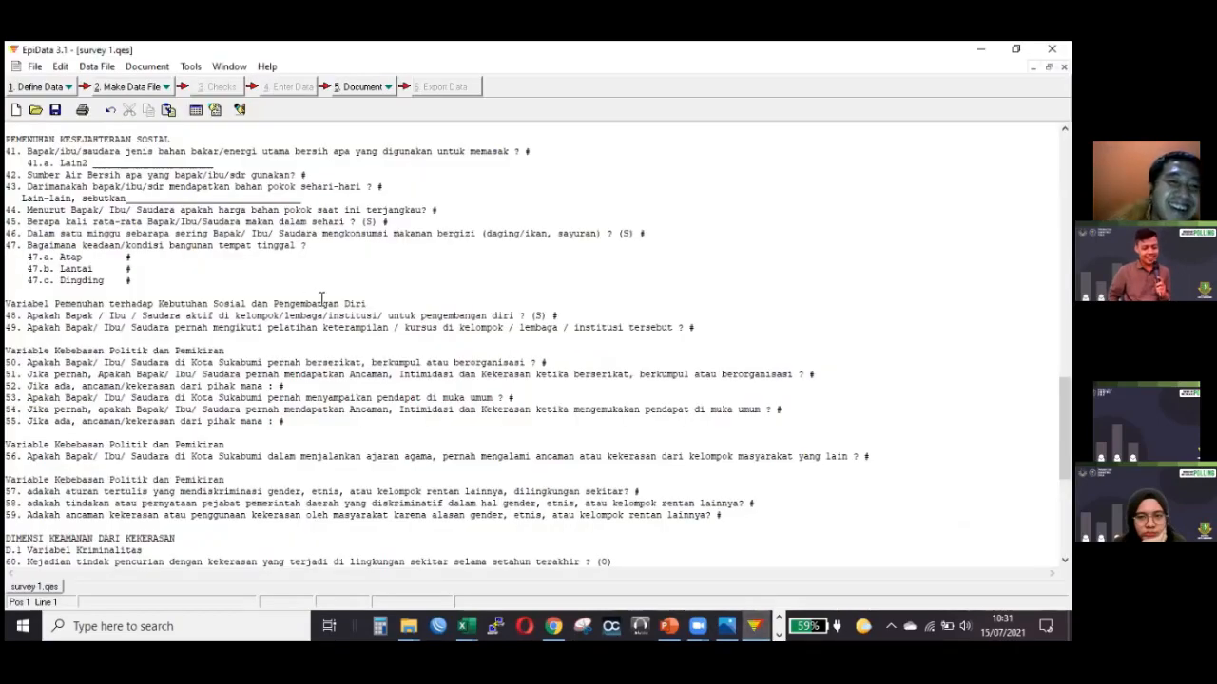
click(321, 297)
scroll(321, 298, up, 20)
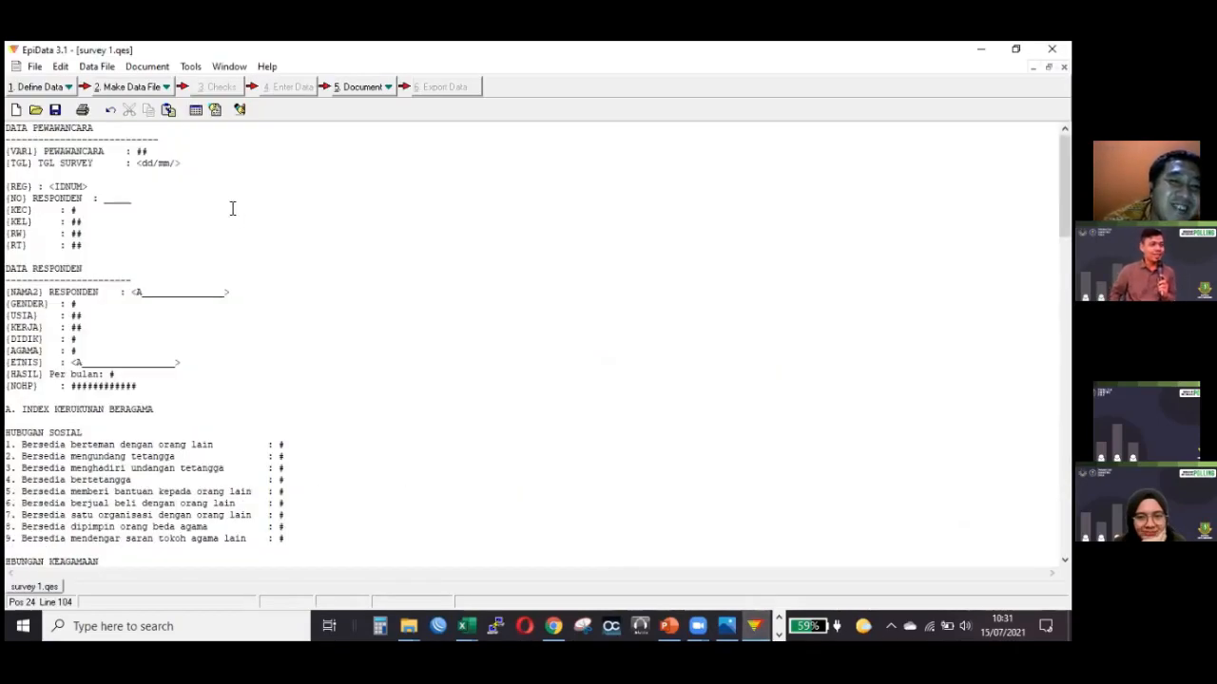
Look over the interviewer and respondent fields at the start of the survey 1.qes questionnaire, and close the file.
click(387, 298)
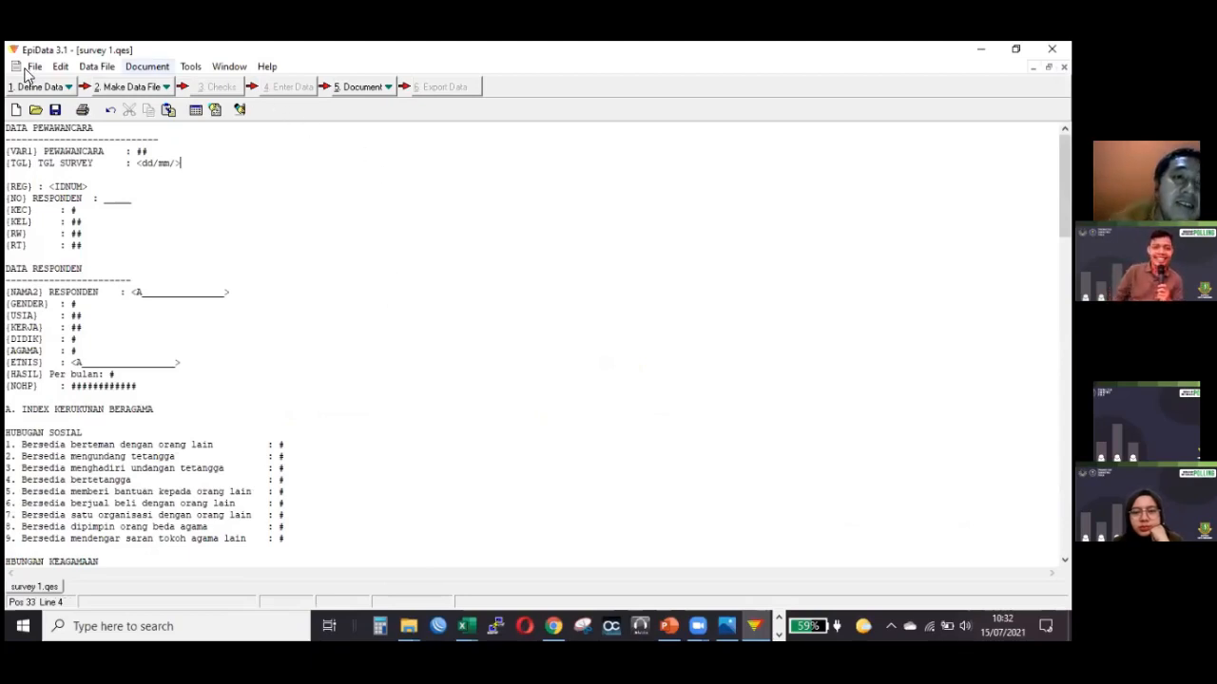
click(70, 88)
click(345, 179)
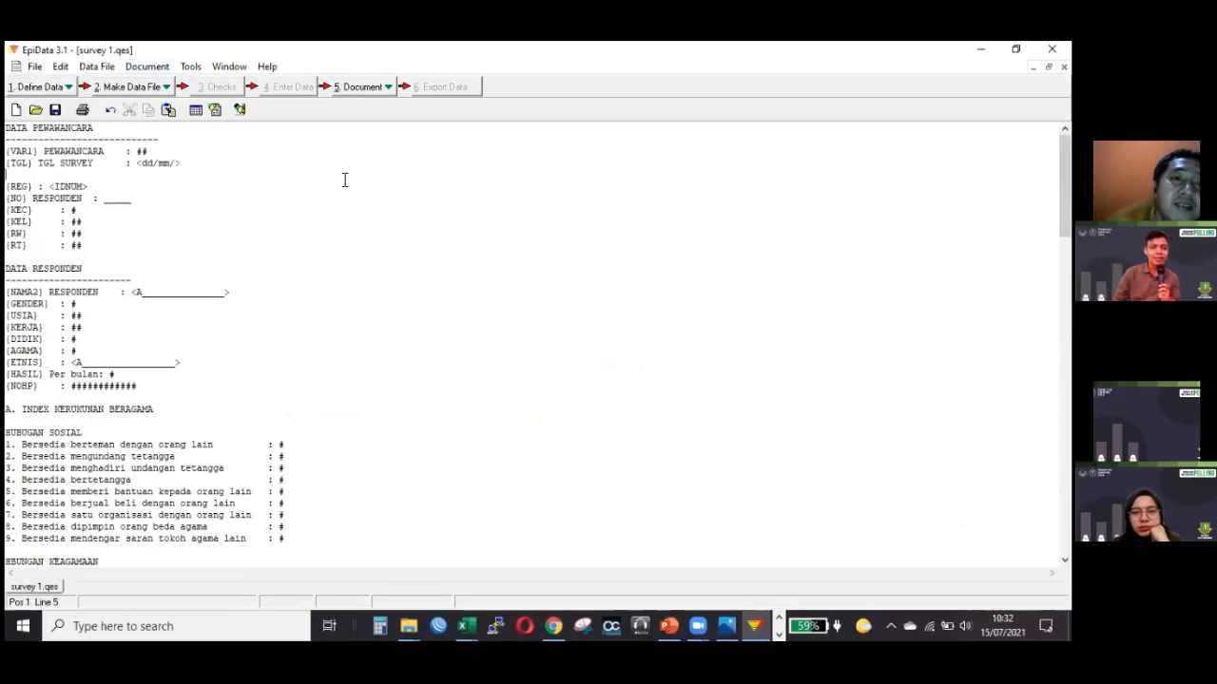
click(365, 296)
scroll(299, 345, down, 2)
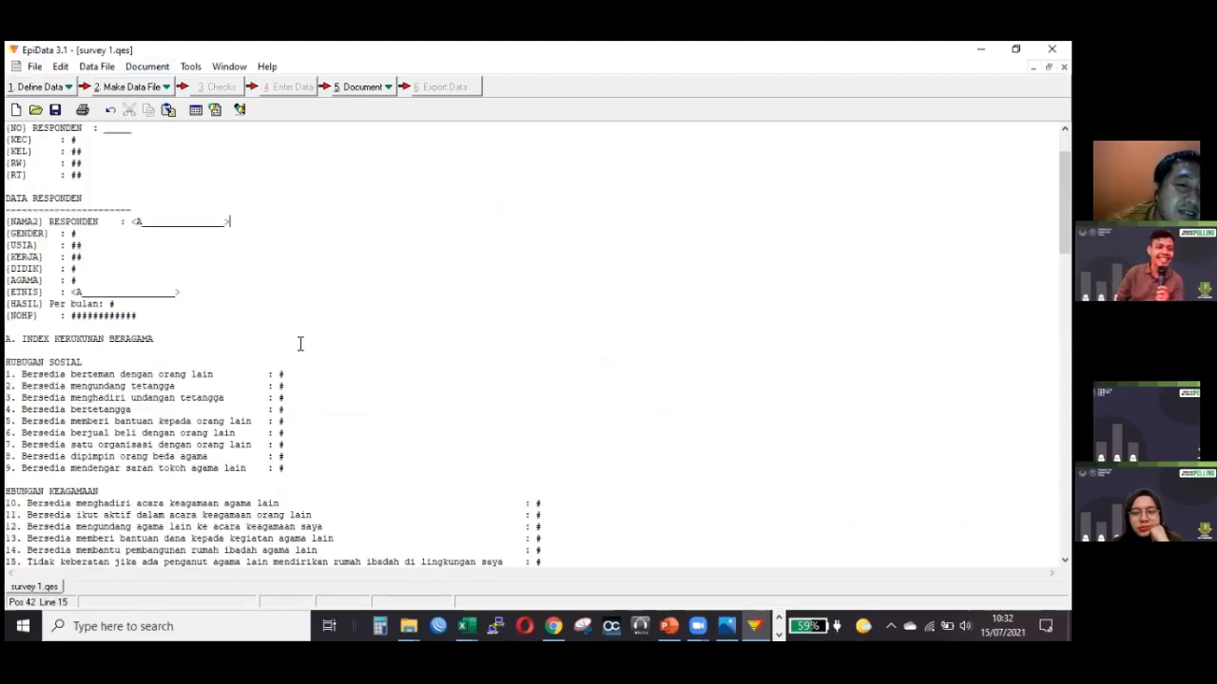
scroll(207, 197, up, 2)
click(175, 164)
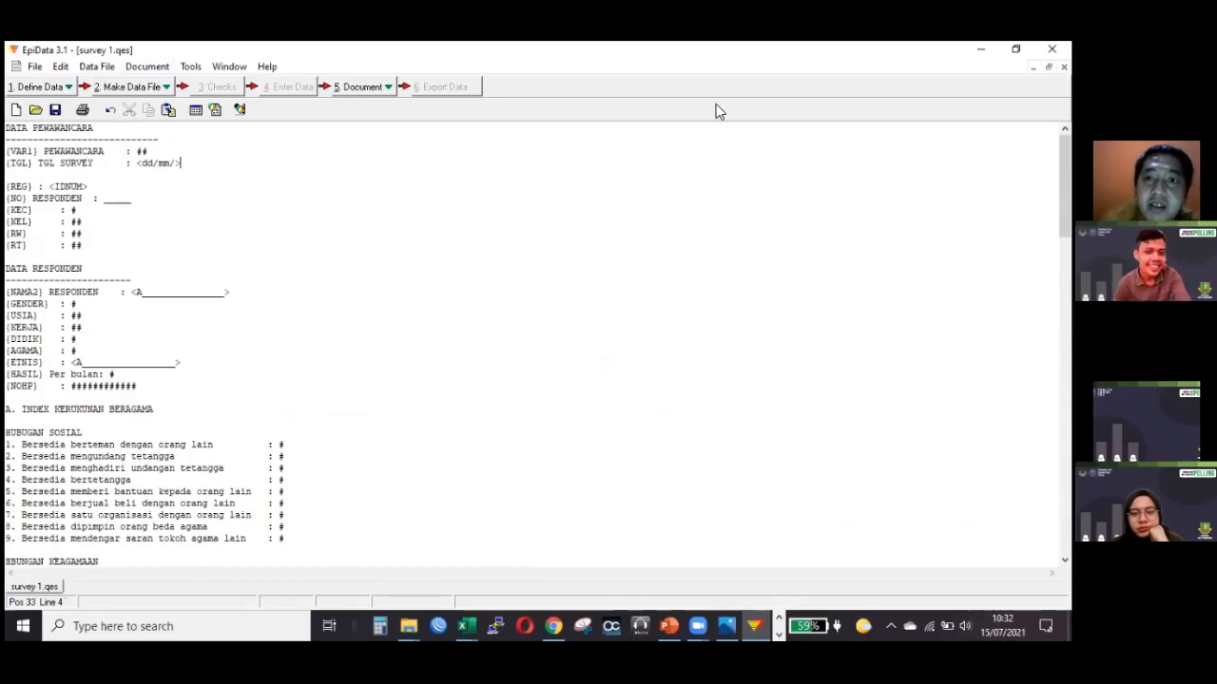
key(Down)
key(Down)
key(Down)
key(Down)
key(Down)
key(Down)
key(Down)
key(Down)
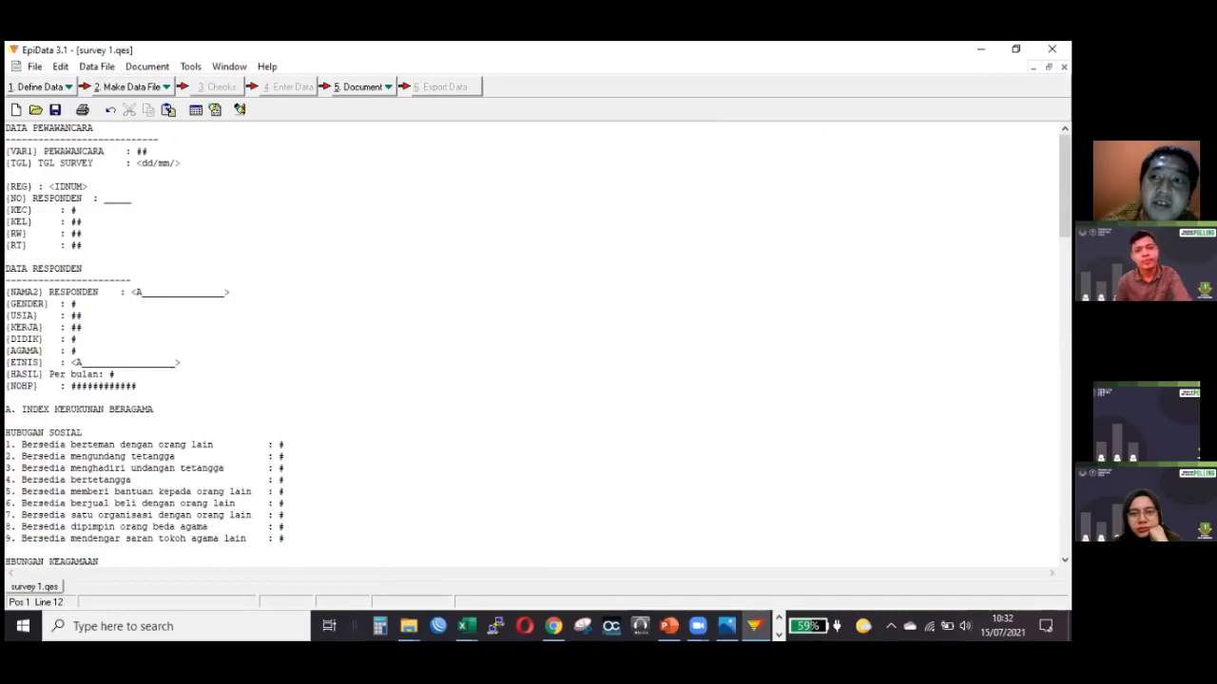
click(511, 159)
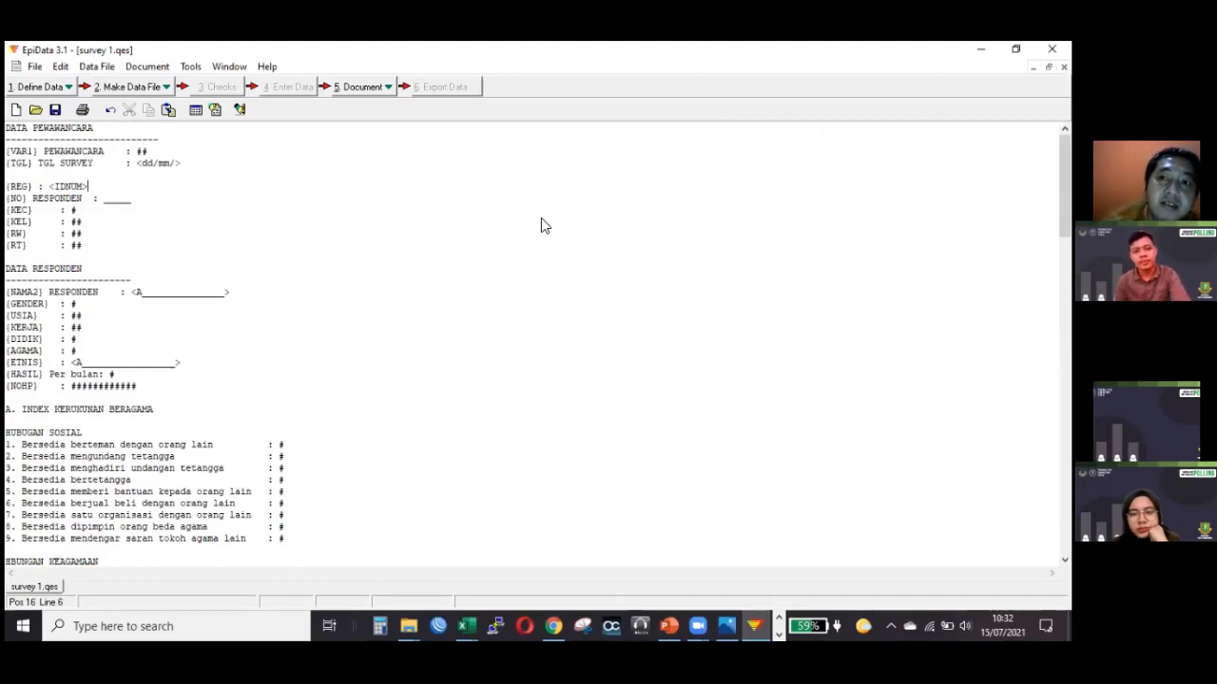
key(ctrl+F4)
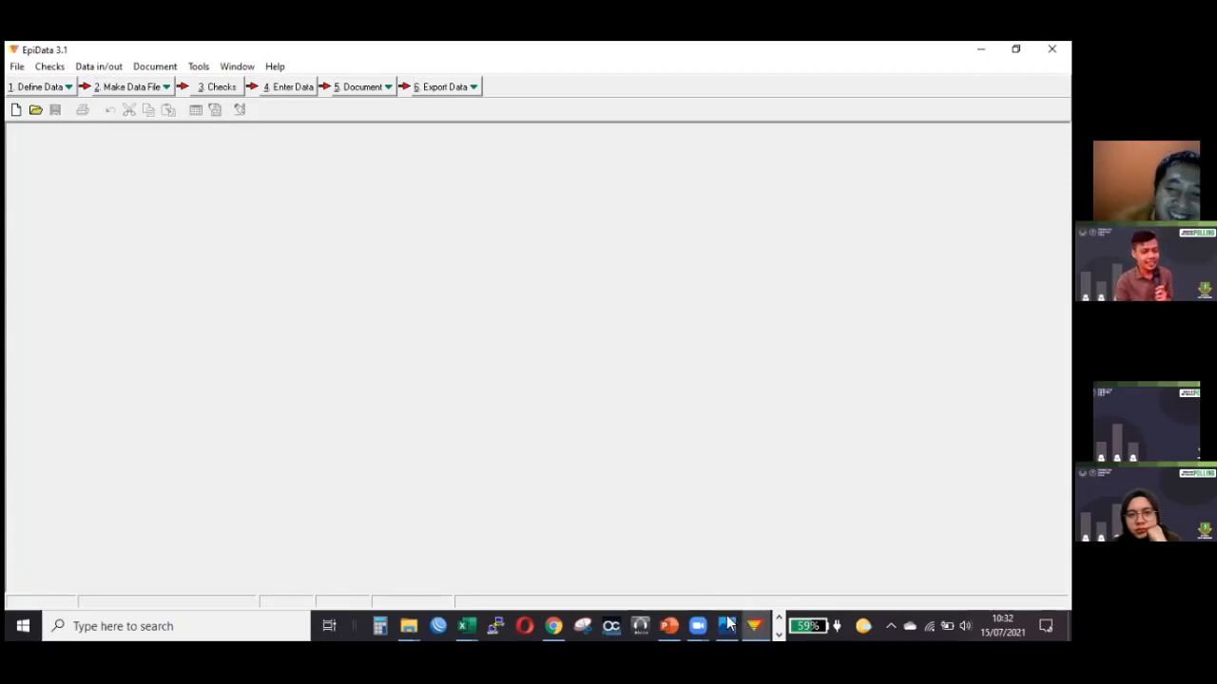
Switch to File Explorer and browse the pilpress folder under document > OneDrive > OneDrive - grow distributed users > 2018 > survey.
mouse_move(724, 605)
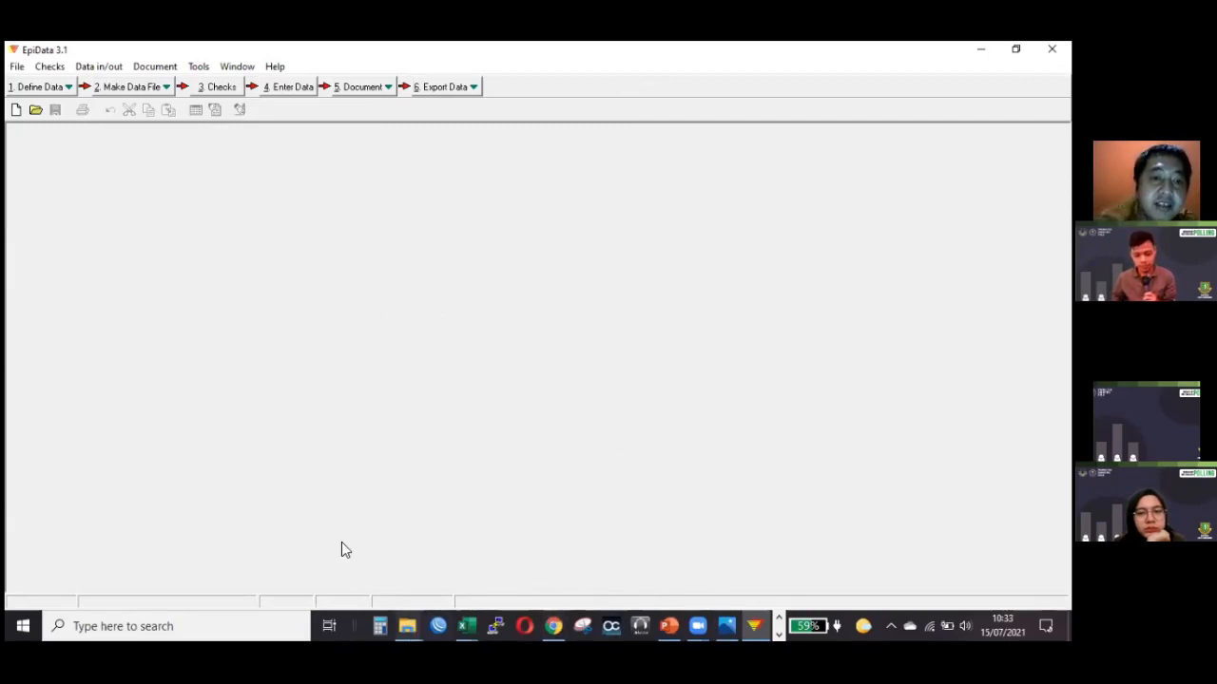
click(409, 626)
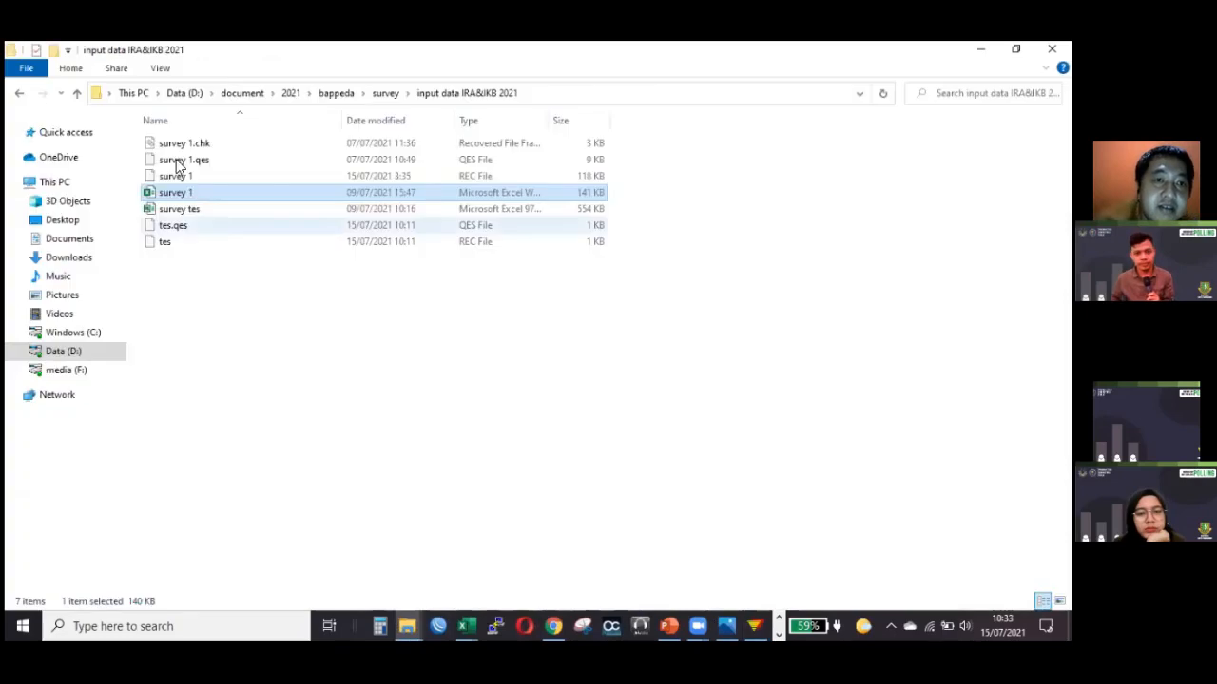
click(245, 93)
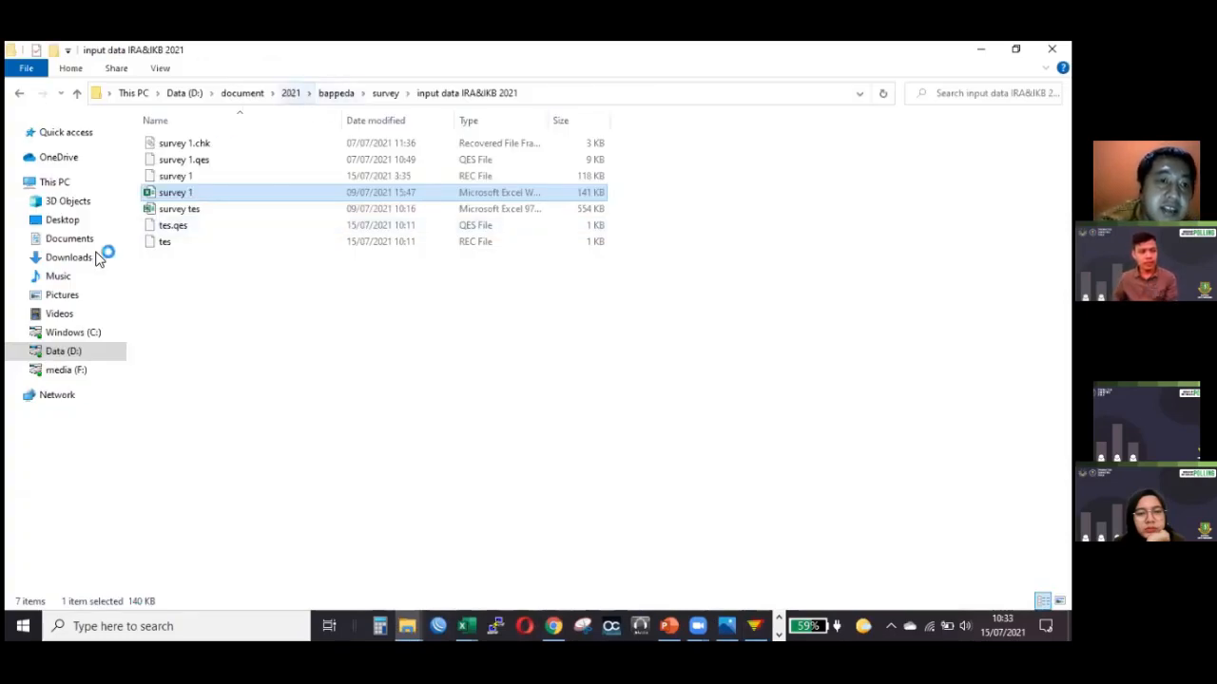
double_click(192, 212)
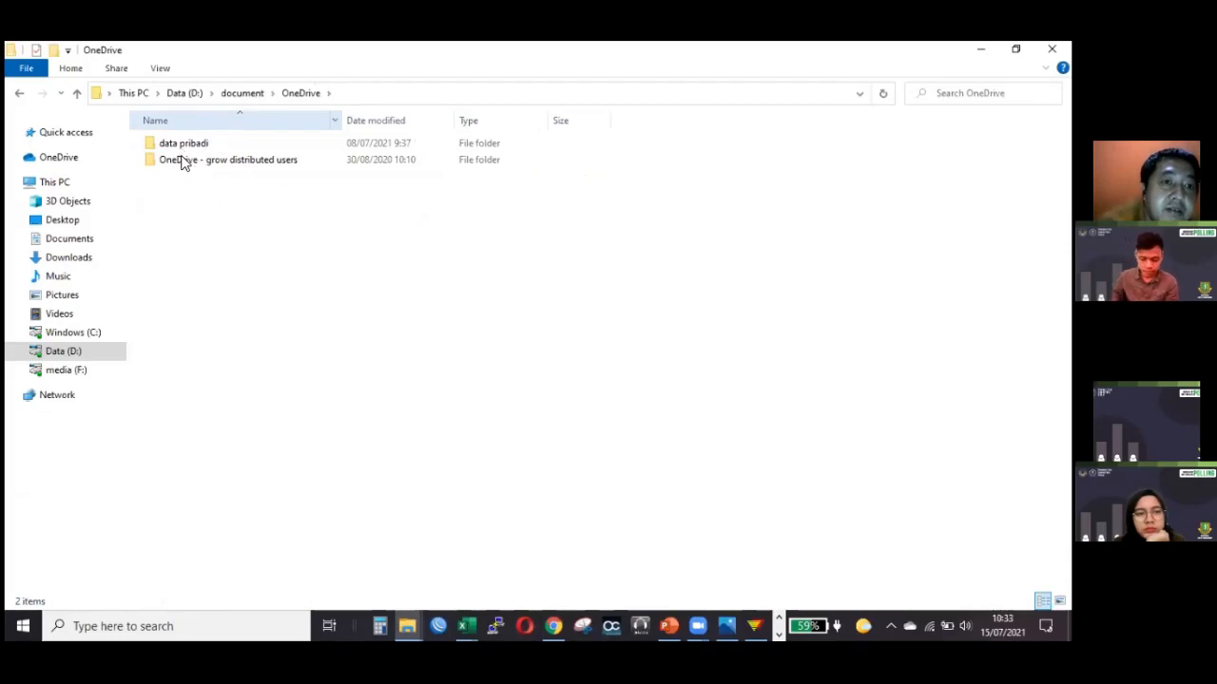
double_click(183, 161)
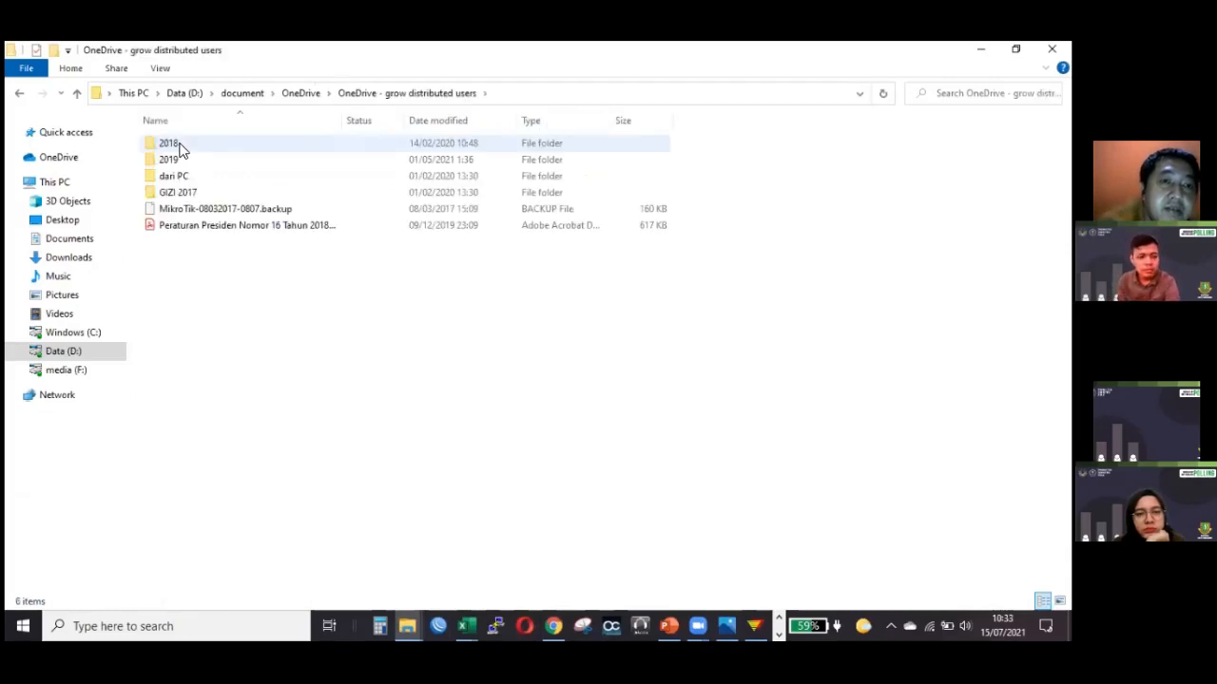
double_click(181, 150)
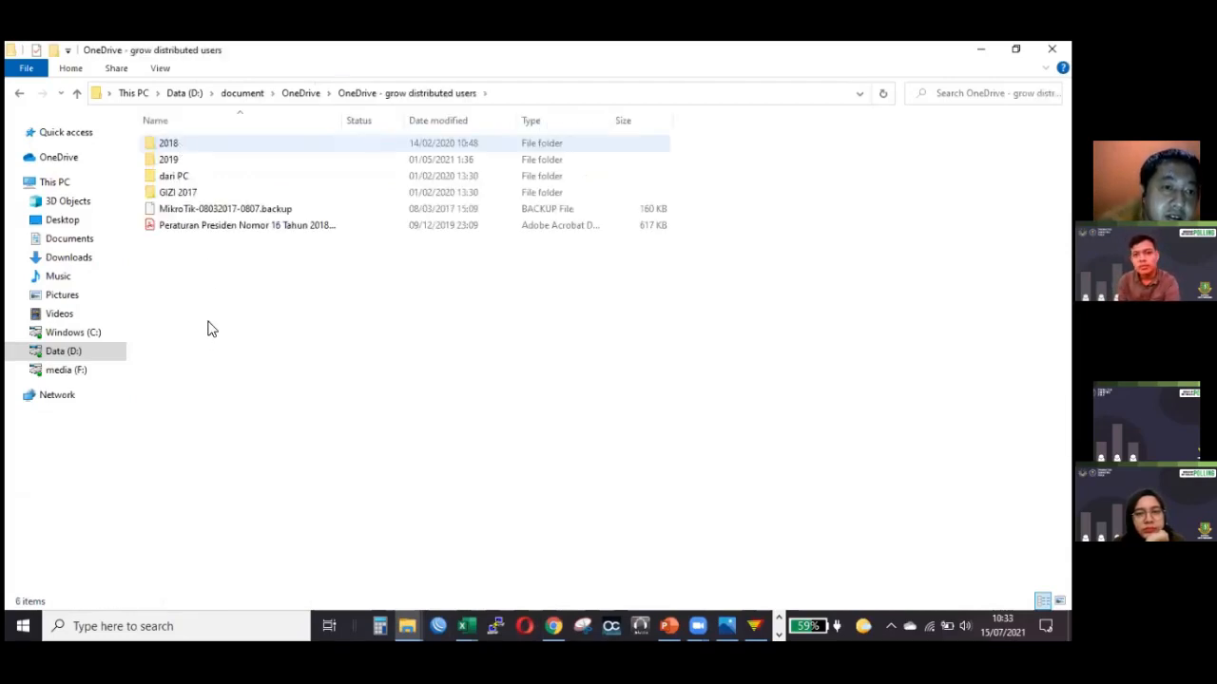
click(213, 273)
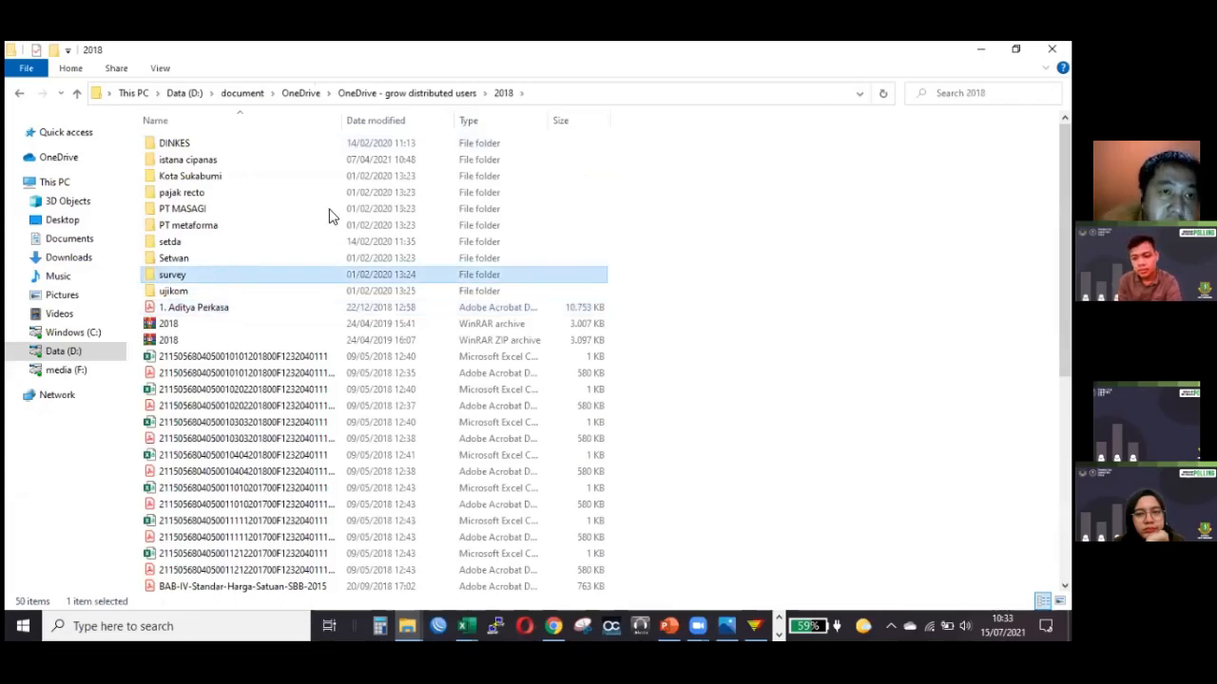
key(Return)
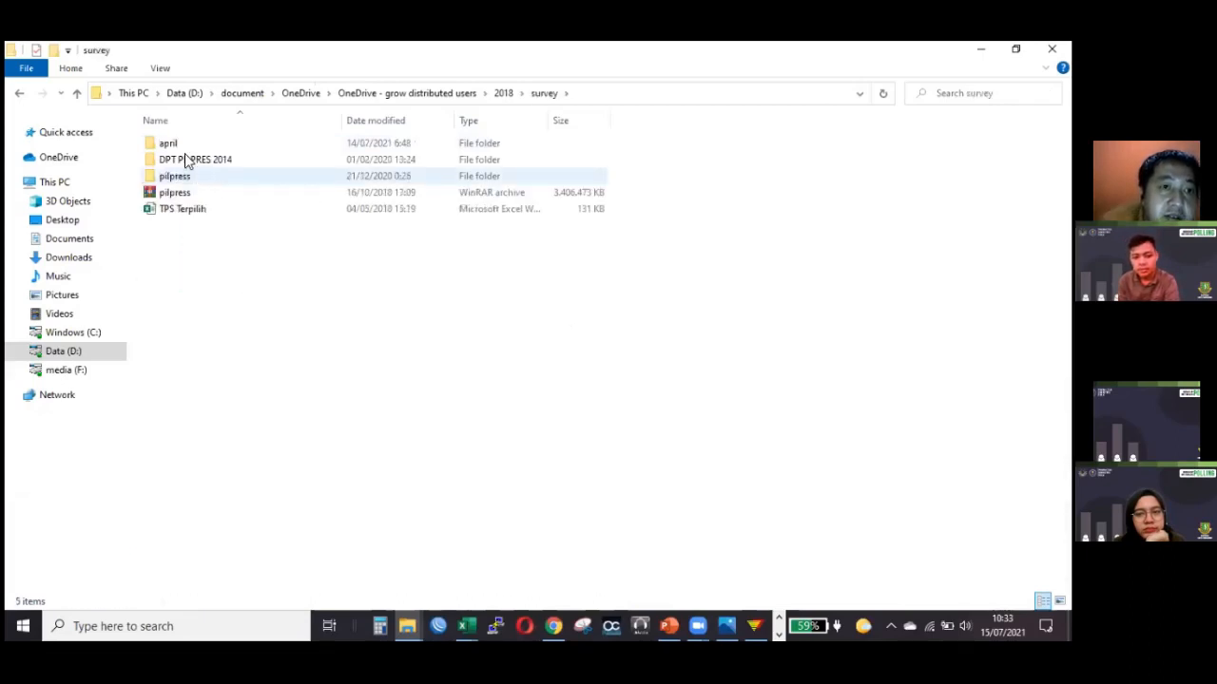
double_click(193, 181)
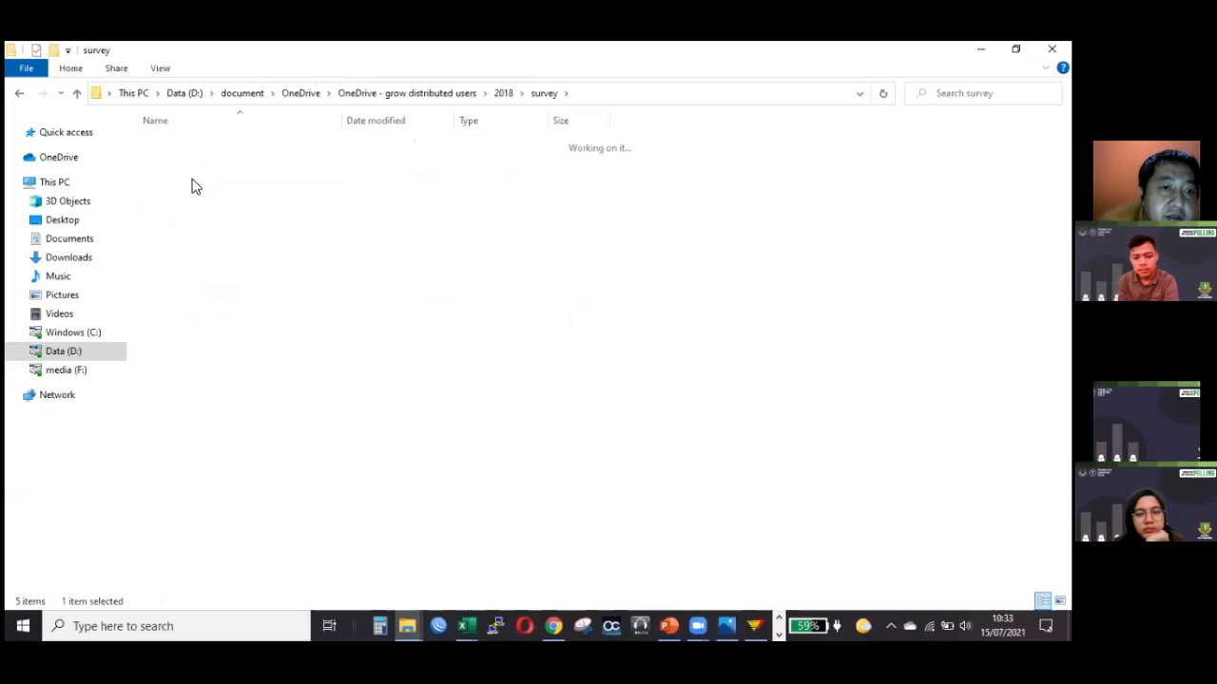
scroll(229, 189, down, 1)
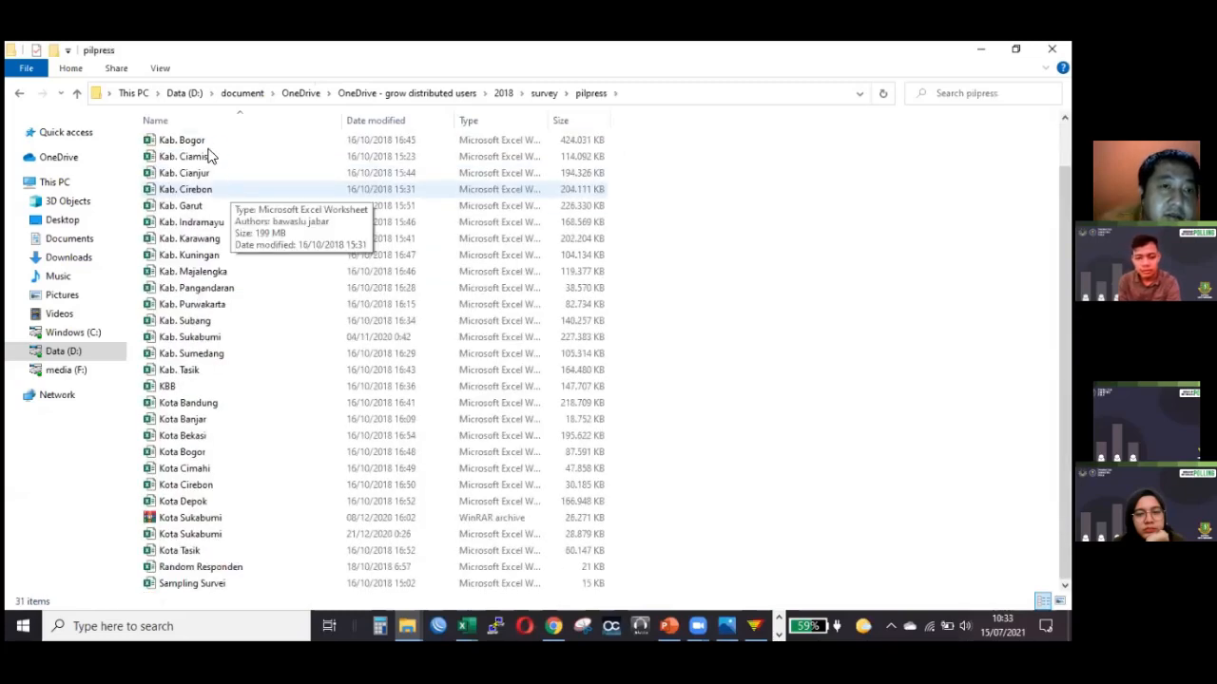
Browse the survey subfolder under OneDrive - grow distributed users > 2019 > survey for earlier survey files.
double_click(209, 157)
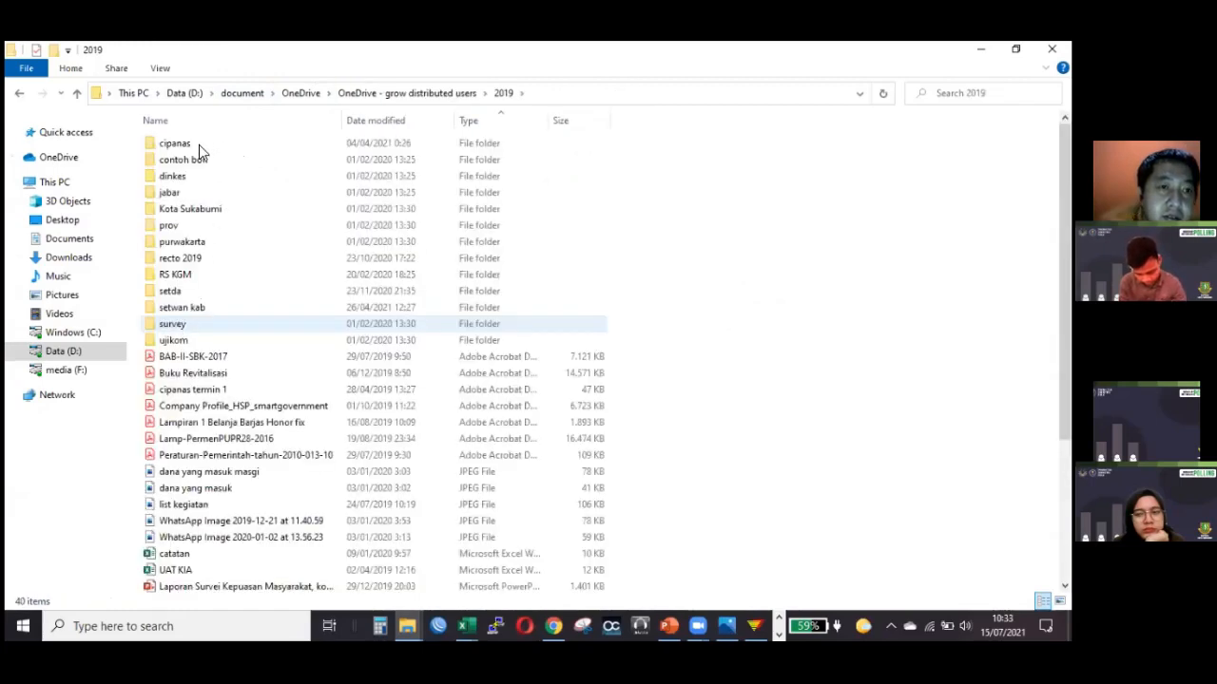
key(Return)
click(200, 177)
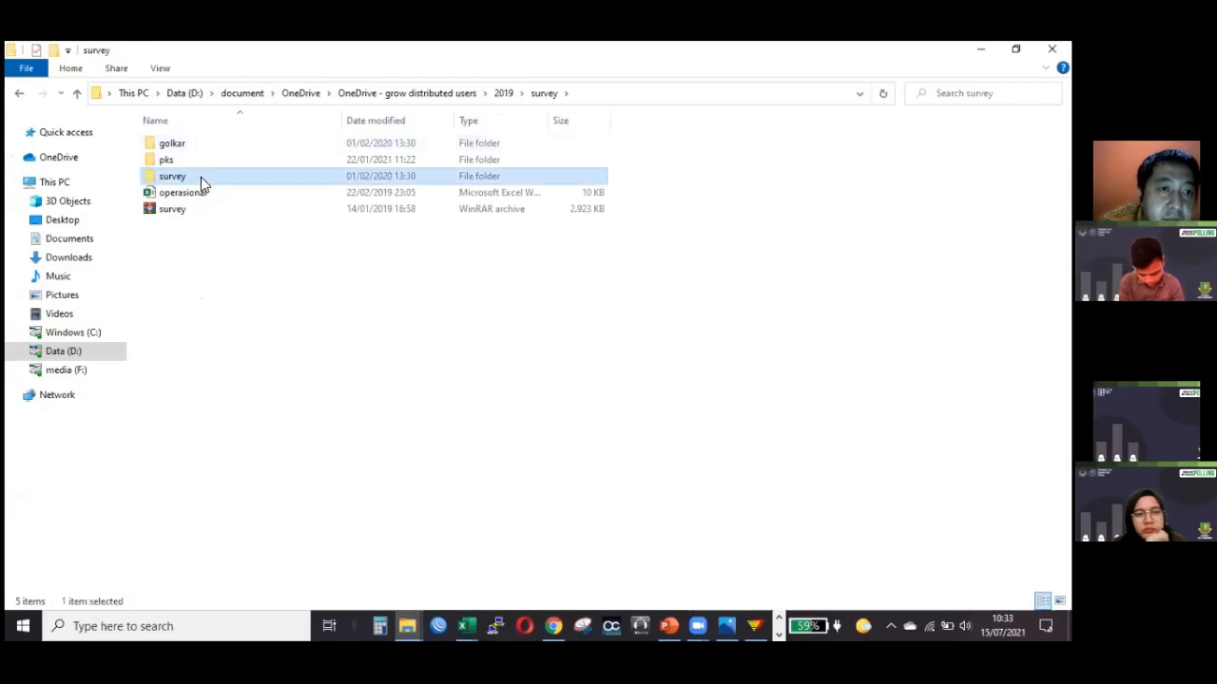
key(Return)
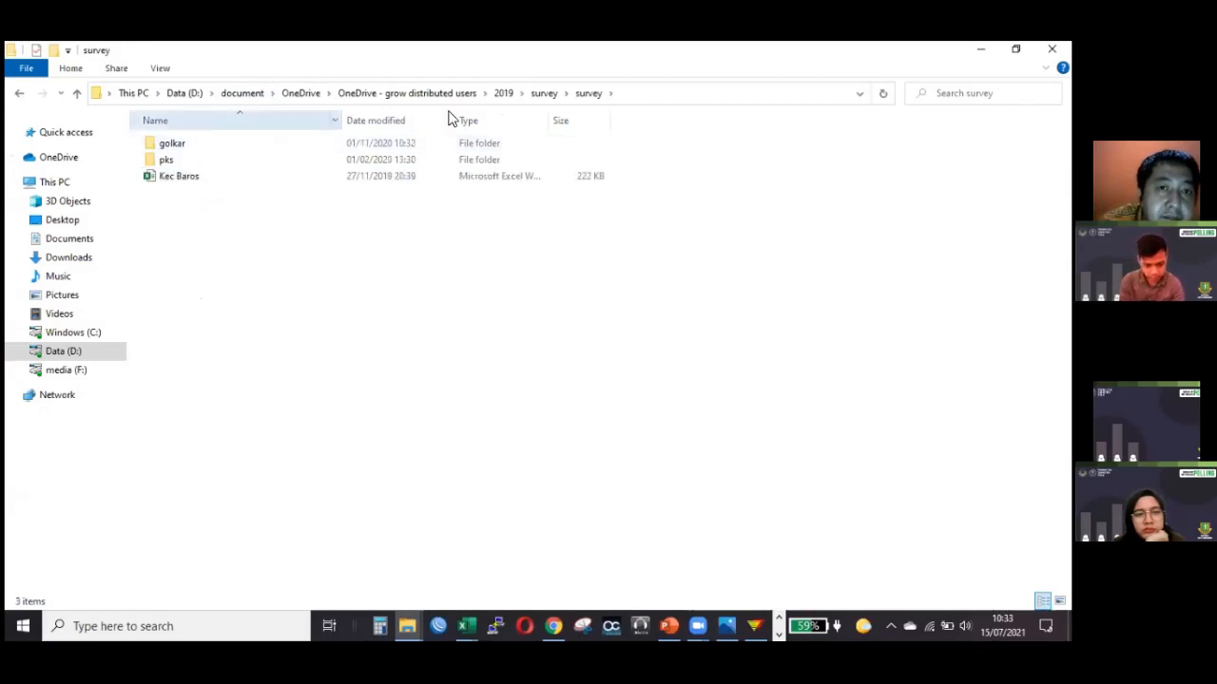
Return to OneDrive - grow distributed users and open the input data folder under 2019 > survey > pks.
click(446, 93)
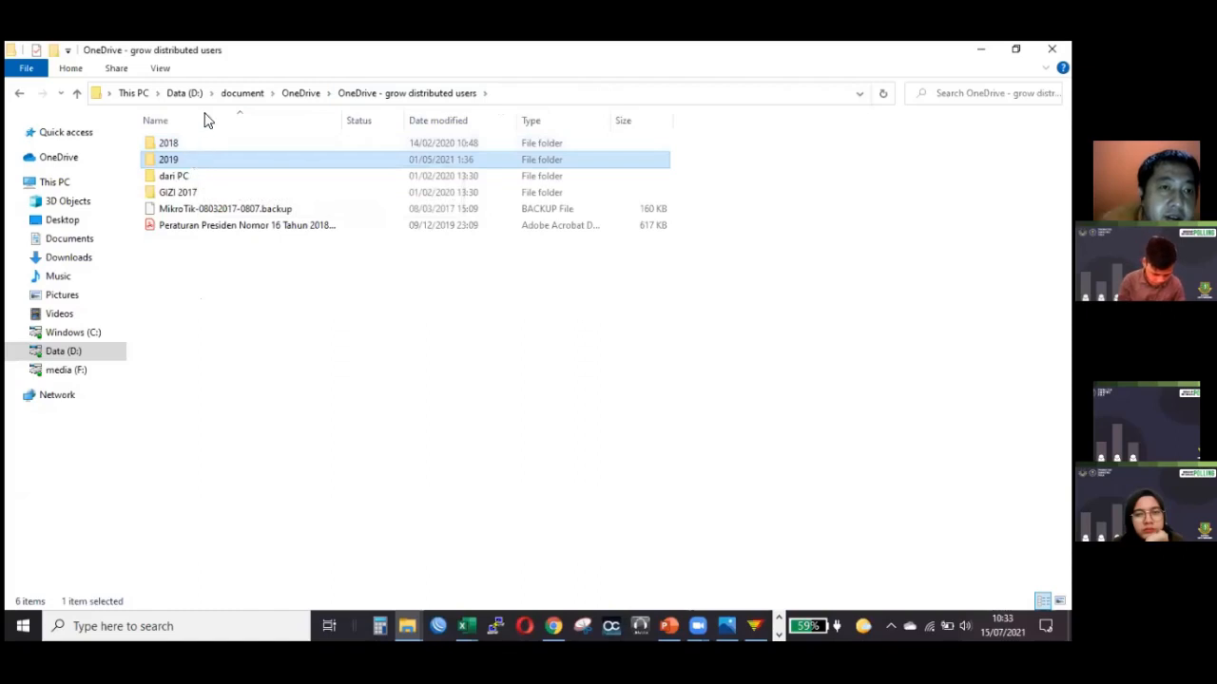
double_click(253, 158)
double_click(197, 327)
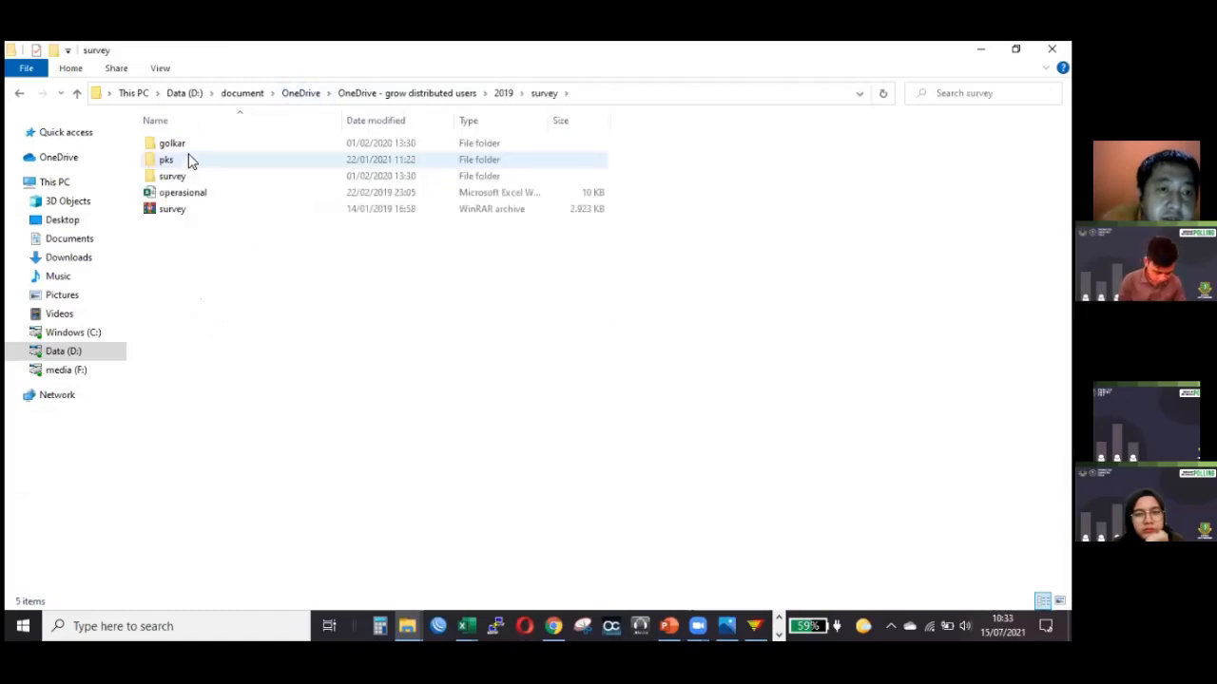
double_click(188, 158)
double_click(188, 142)
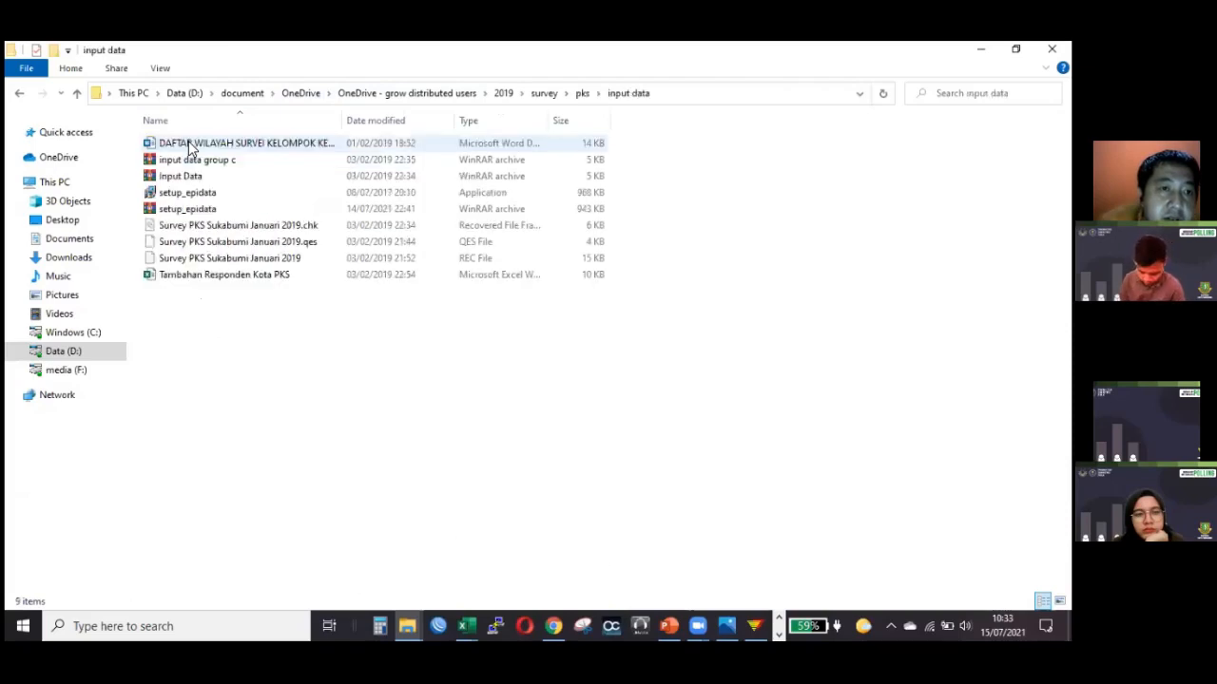
Point out the Tambahan Responden Kota PKS workbook and the Survey PKS Sukabumi Januari 2019 REC and .chk files.
click(175, 193)
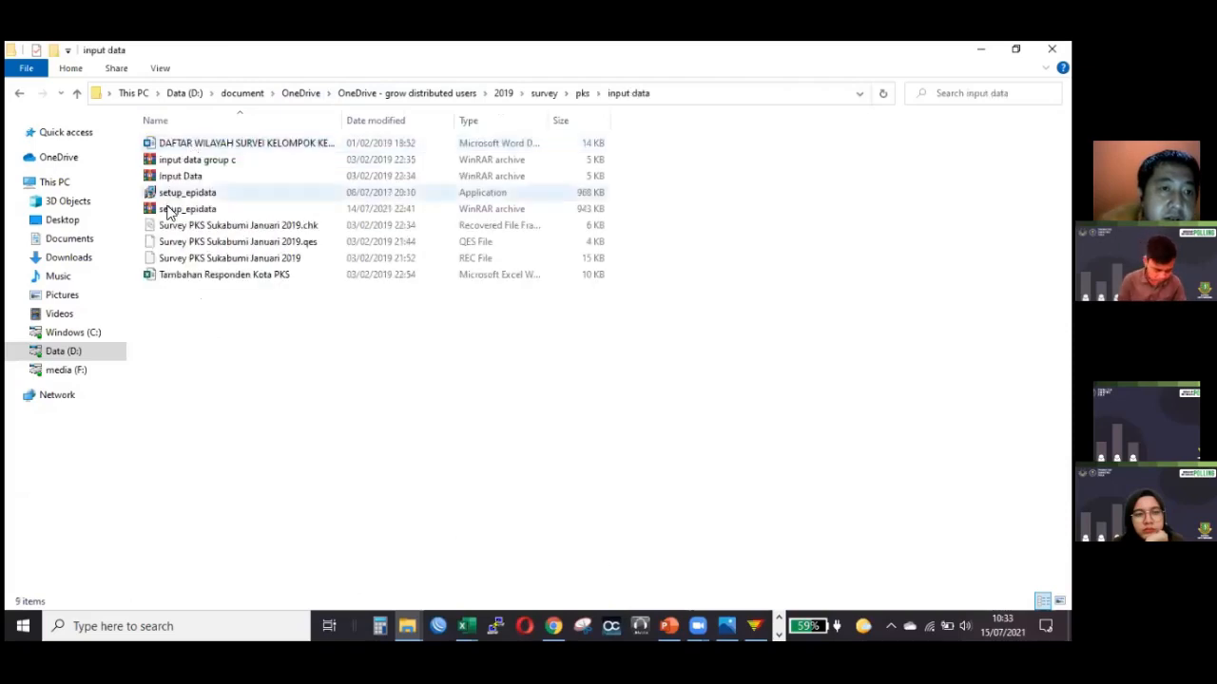
click(207, 276)
click(213, 257)
click(213, 227)
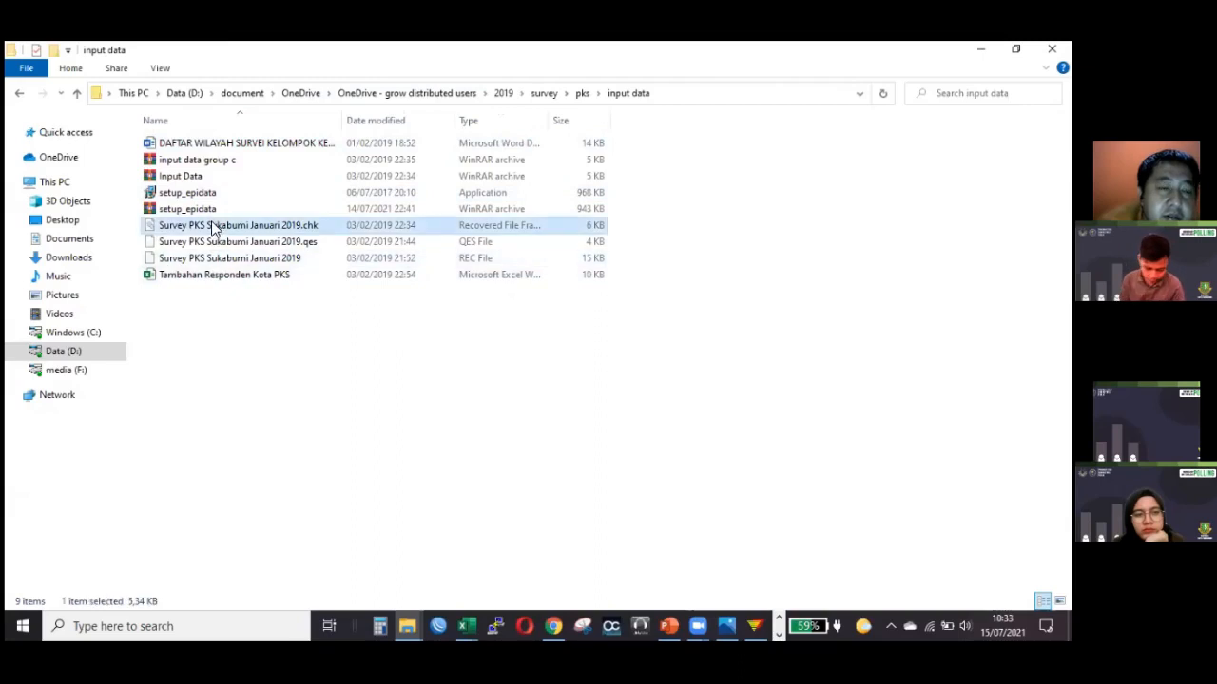
Switch to EpiData, start opening a .QES file, and browse to Data (D:) > document > OneDrive > OneDrive - grow distributed users > 2019.
click(754, 625)
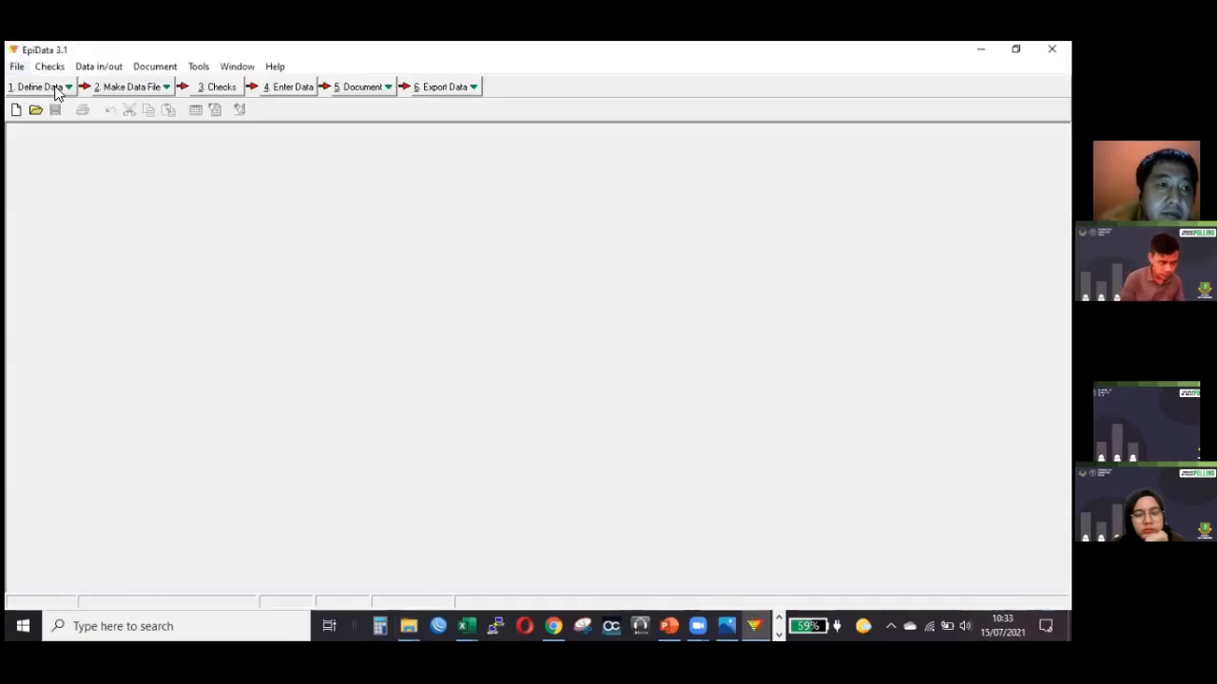
click(55, 88)
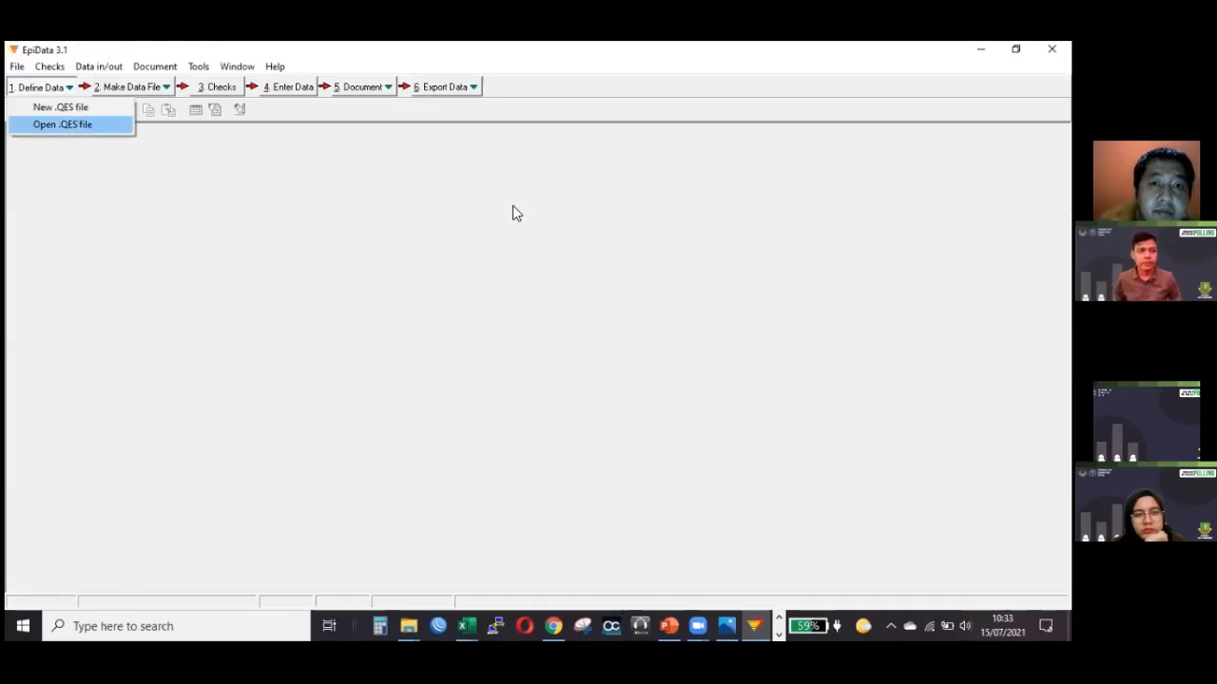
click(477, 395)
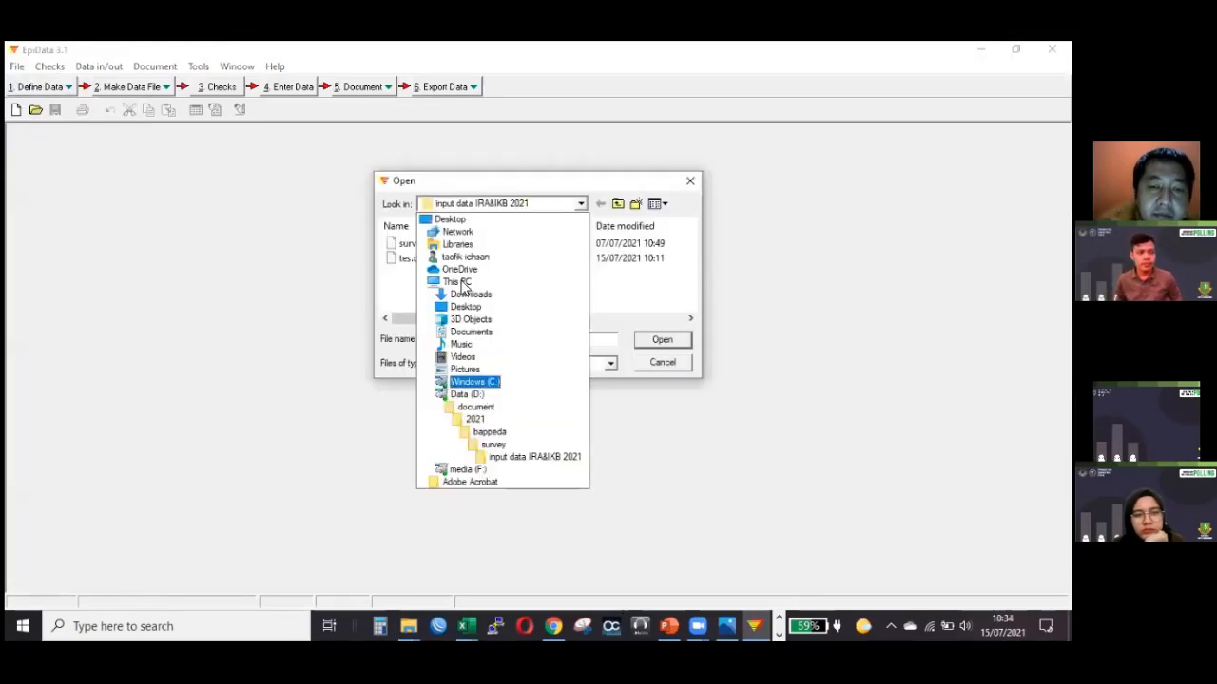
scroll(432, 273, down, 1)
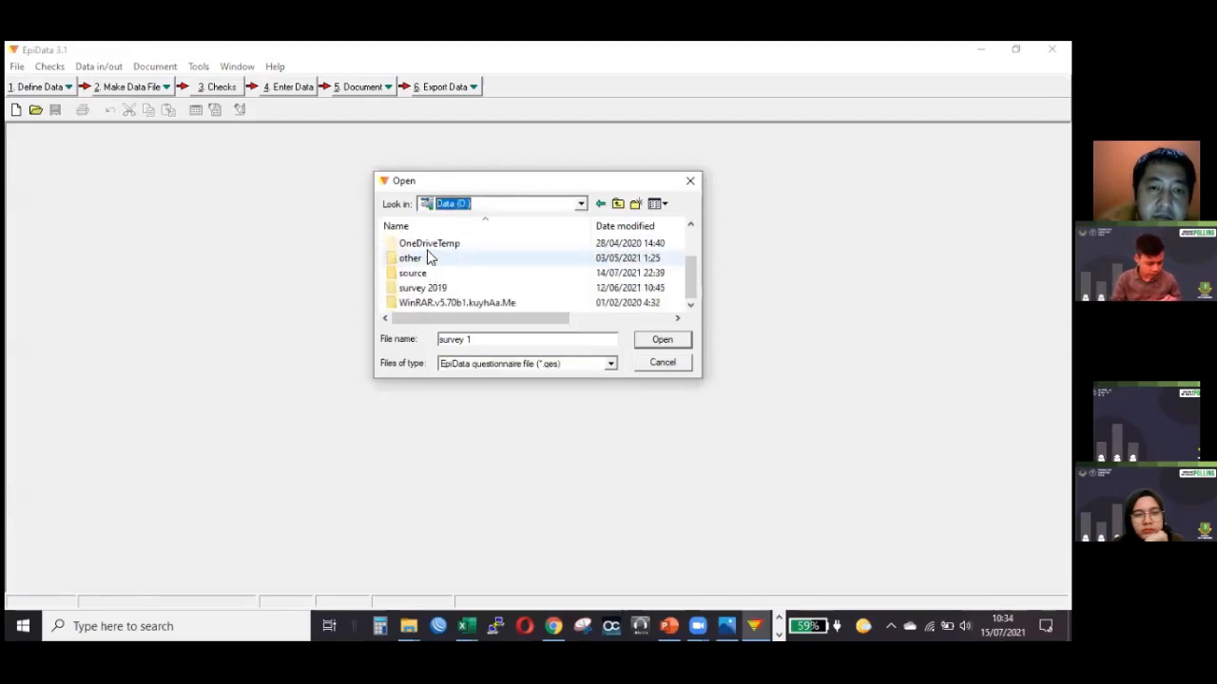
double_click(430, 302)
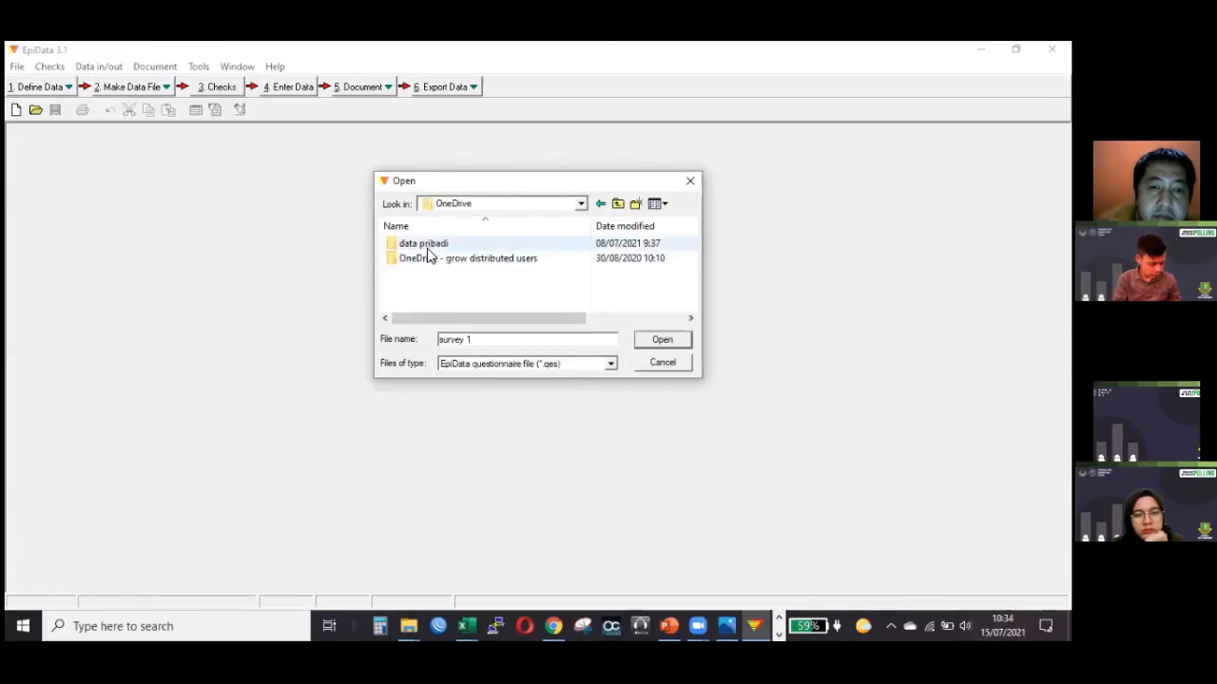
double_click(430, 259)
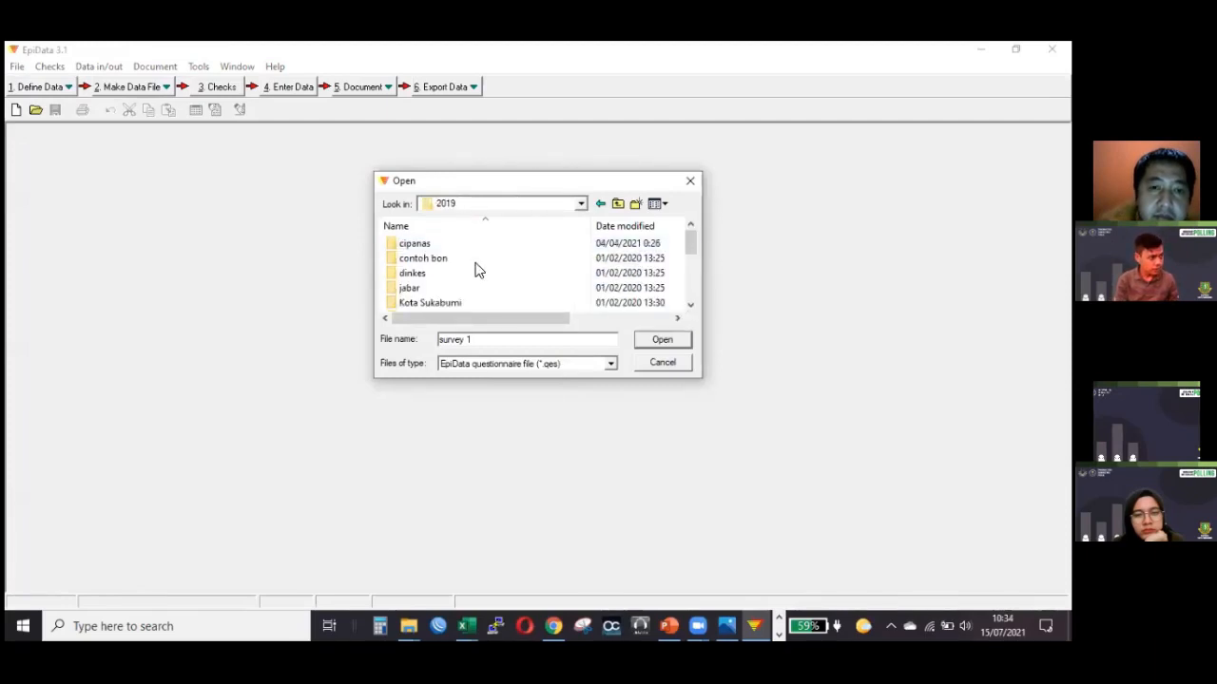
Open the Survey PKS Sukabumi Januari 2019.qes questionnaire from the survey > pks > input data folder.
scroll(468, 271, down, 1)
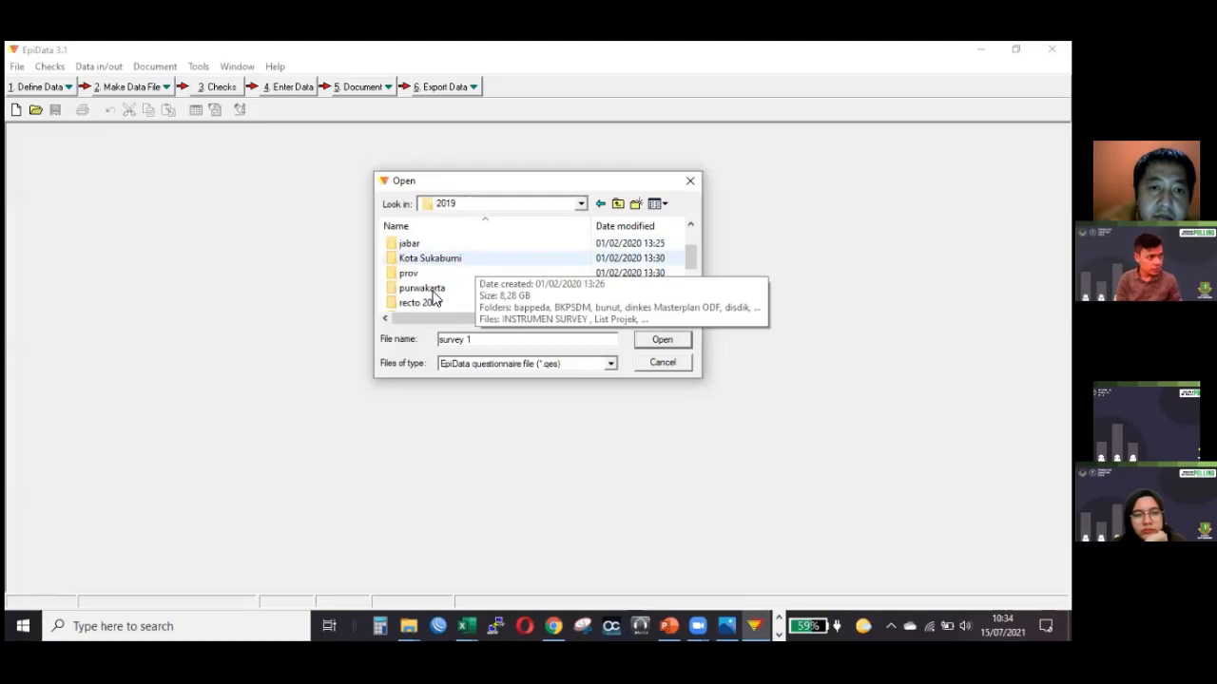
scroll(434, 296, down, 1)
scroll(434, 285, down, 1)
double_click(433, 276)
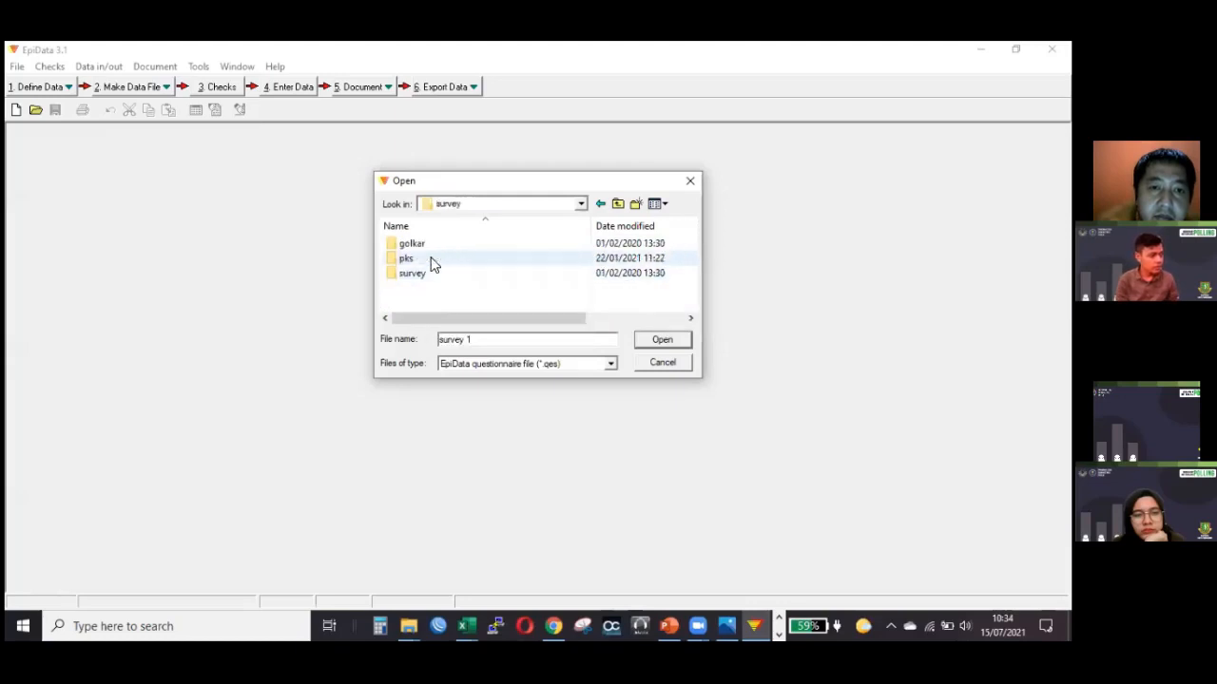
double_click(432, 262)
double_click(432, 246)
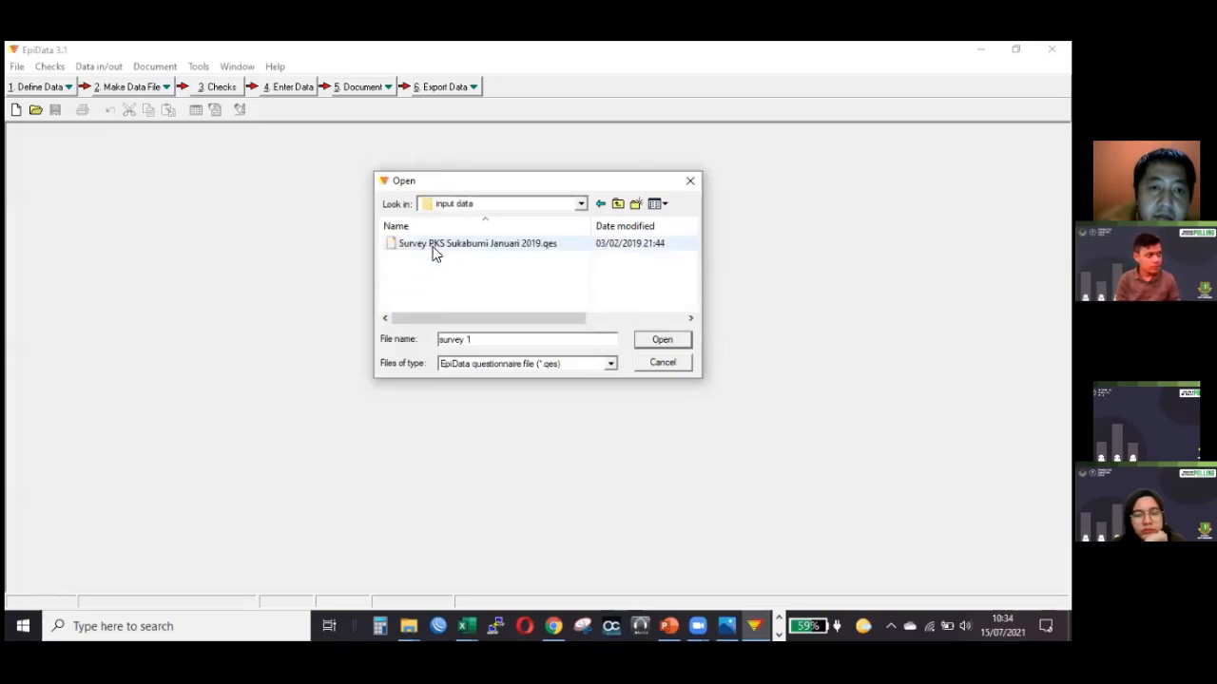
double_click(432, 247)
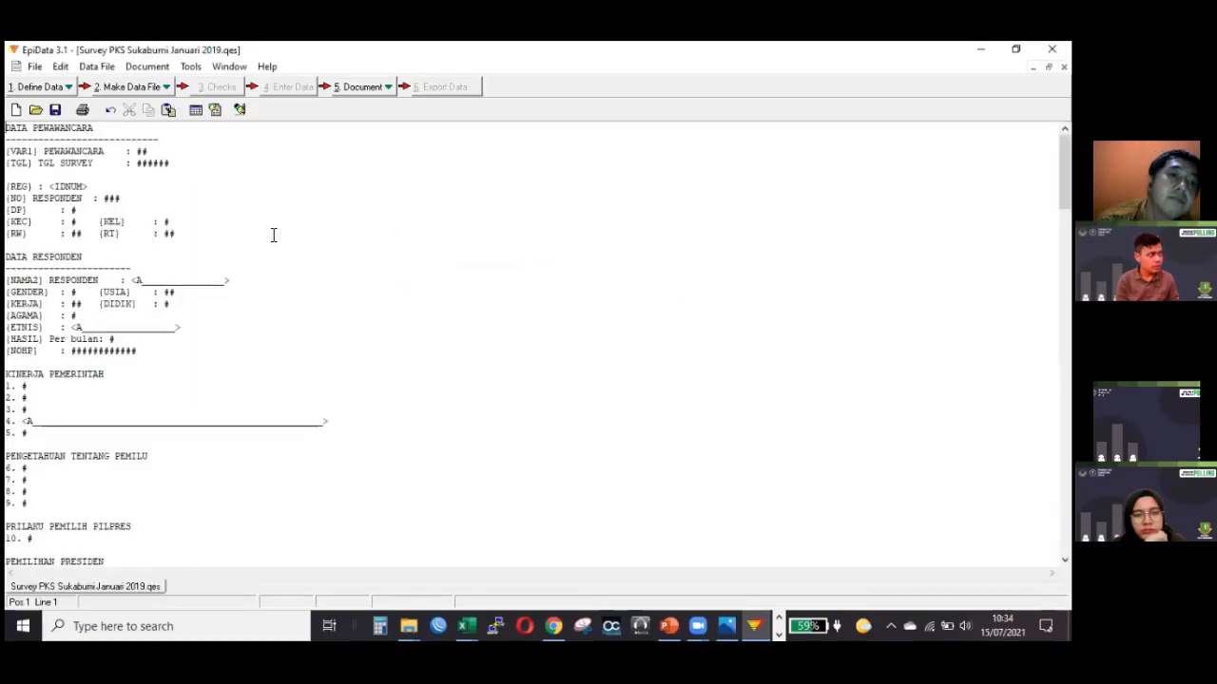
Look over the interviewer, respondent and question fields of the Survey PKS Sukabumi Januari 2019.qes questionnaire, and close the file.
scroll(274, 249, down, 6)
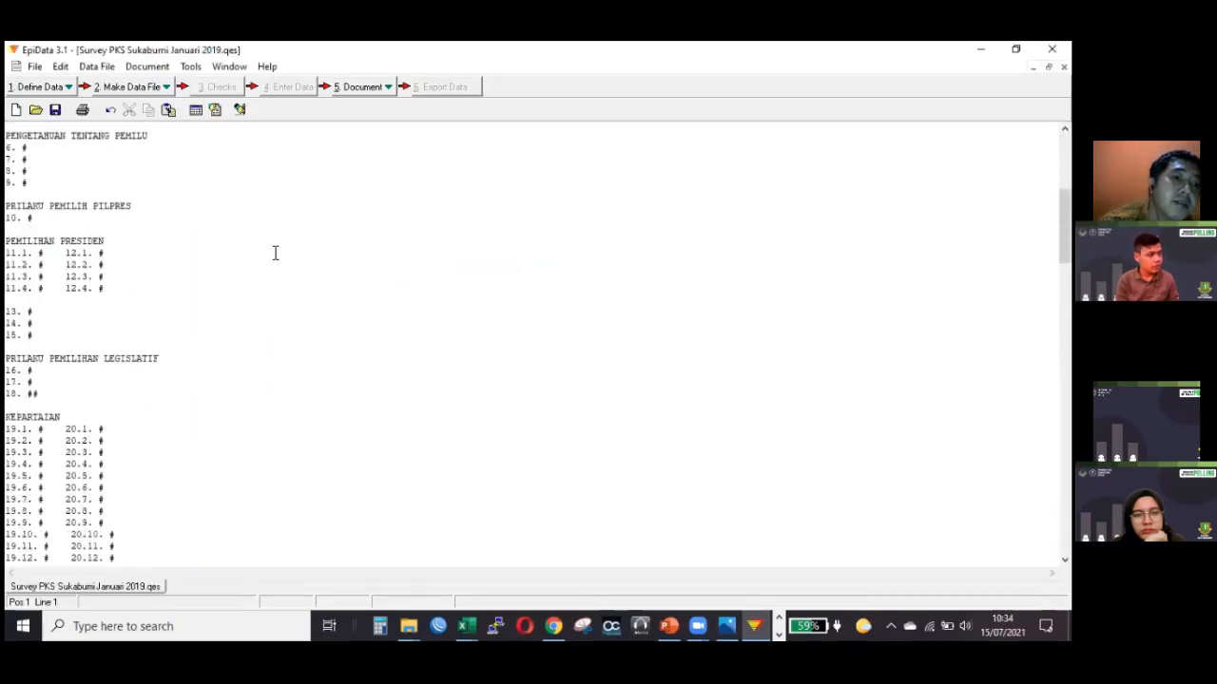
scroll(275, 253, up, 9)
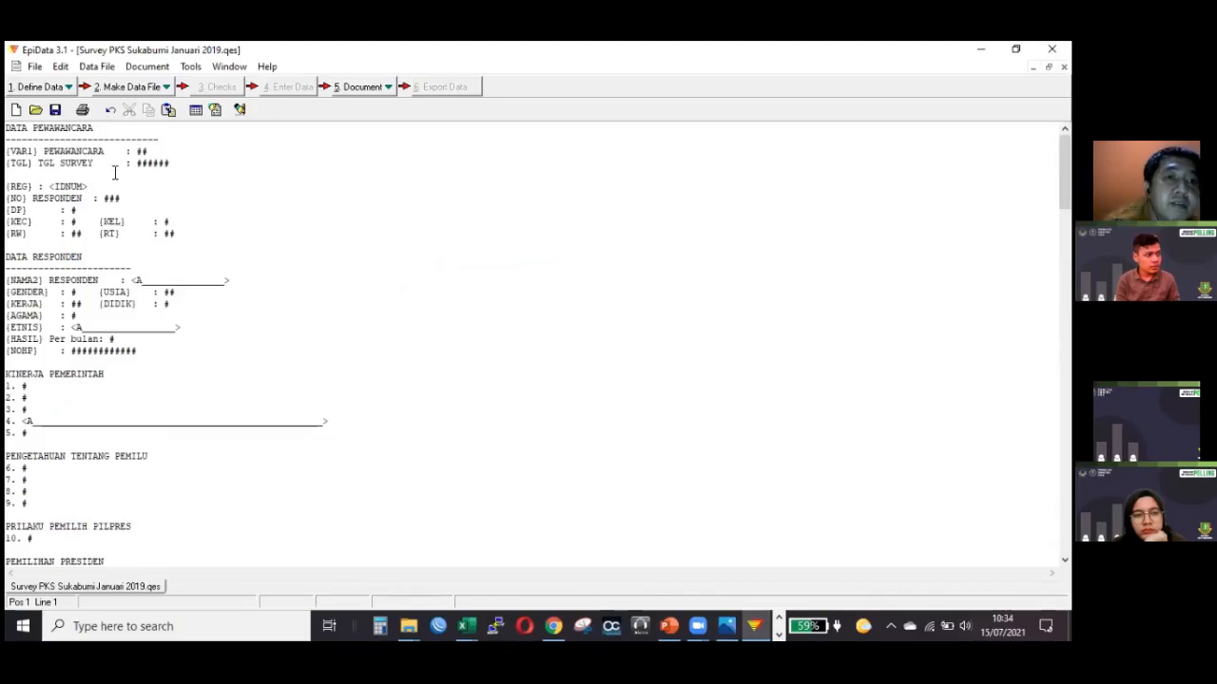
click(107, 129)
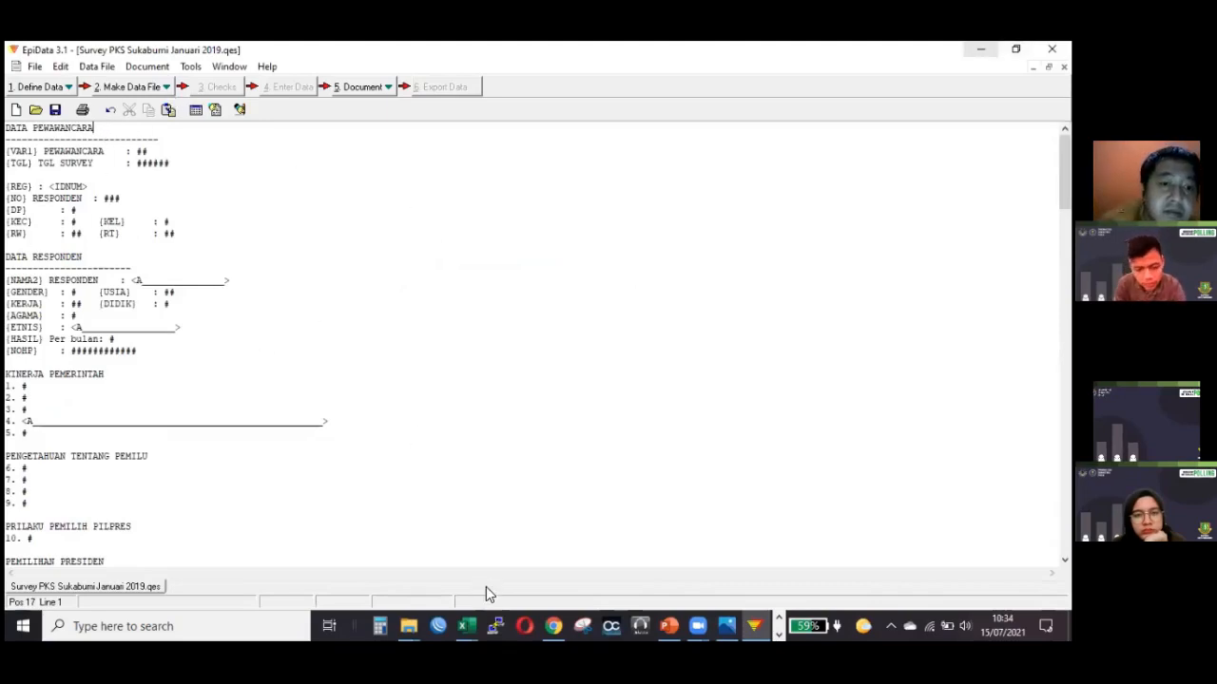
click(330, 199)
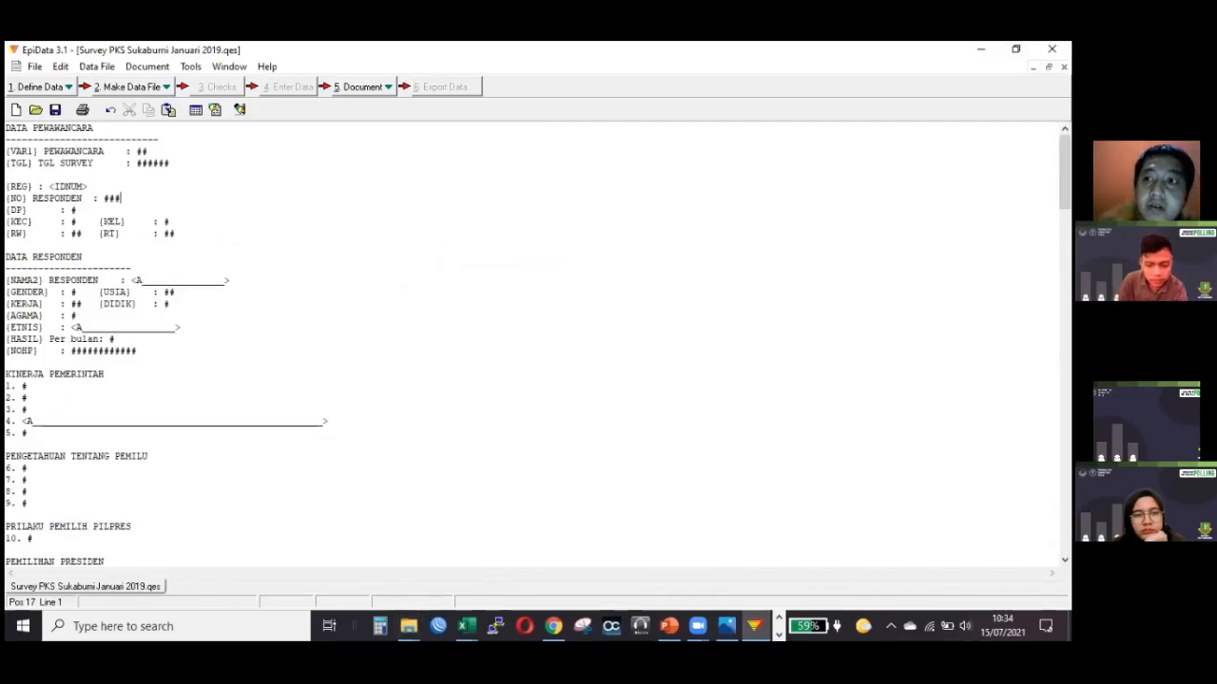
click(159, 140)
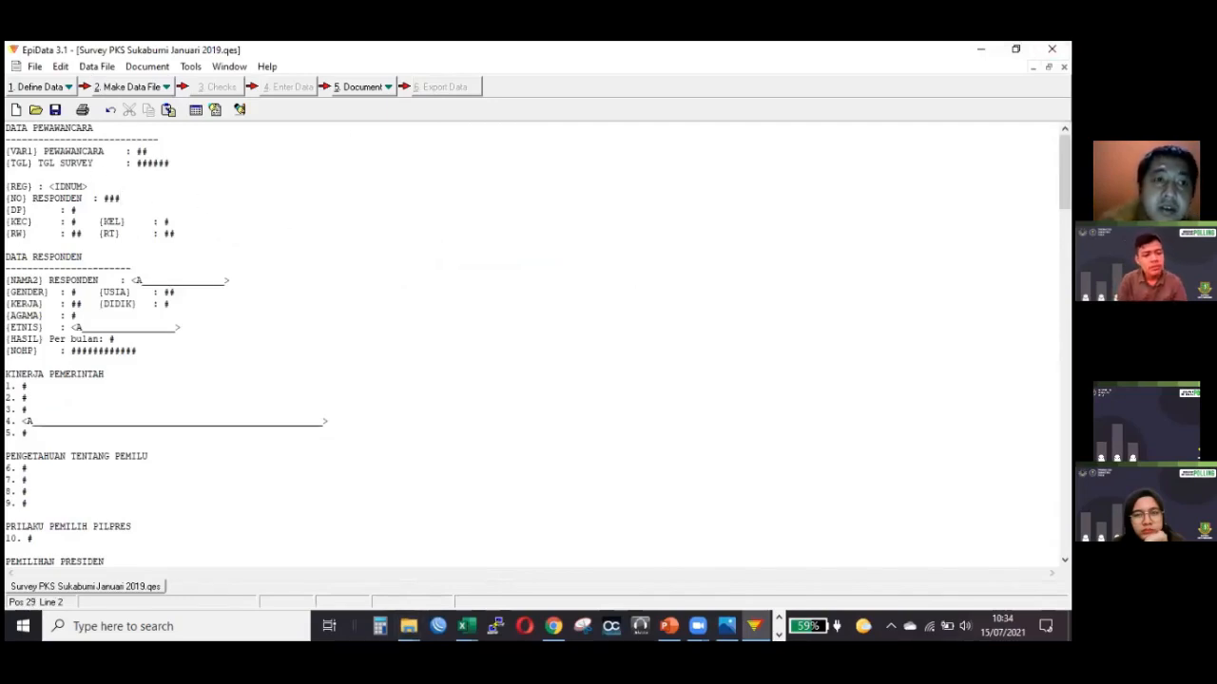
click(35, 67)
click(42, 116)
Switch to the Kuisoner IKB KOTSI 2021 questionnaire in Word and highlight its title, SURVEY KERUKUNAN UMAT BERAGAMA KOTA SUKABUMI 2021.
click(405, 627)
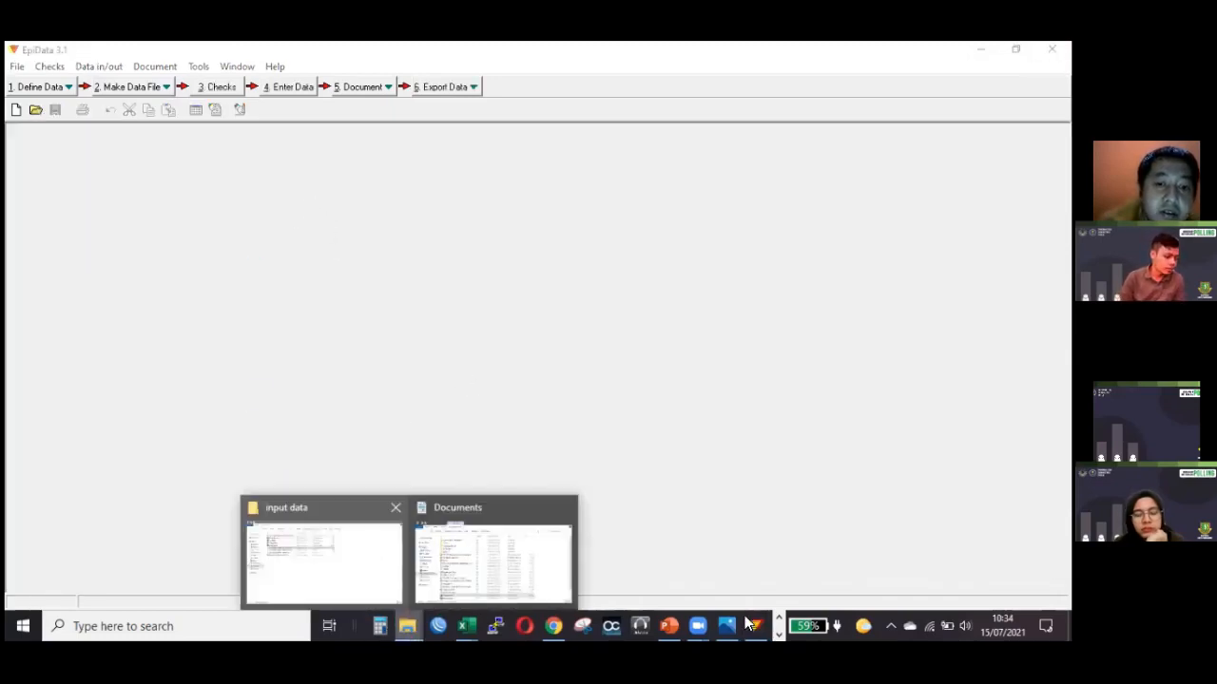
click(778, 634)
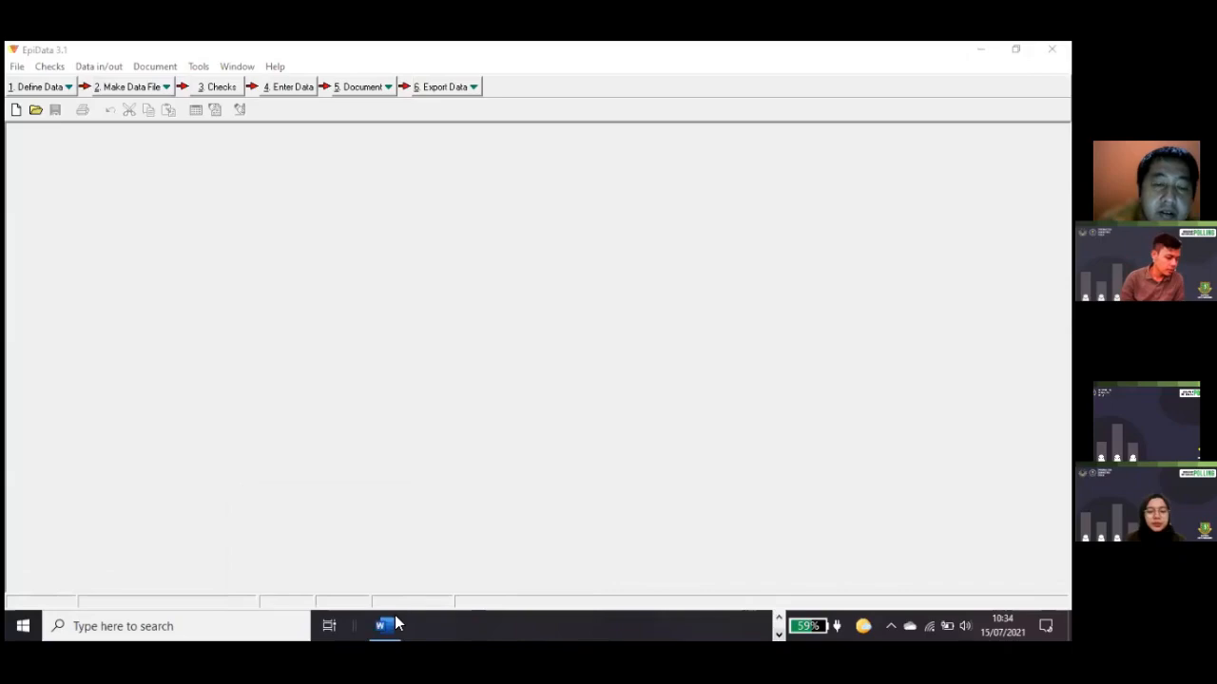
click(396, 625)
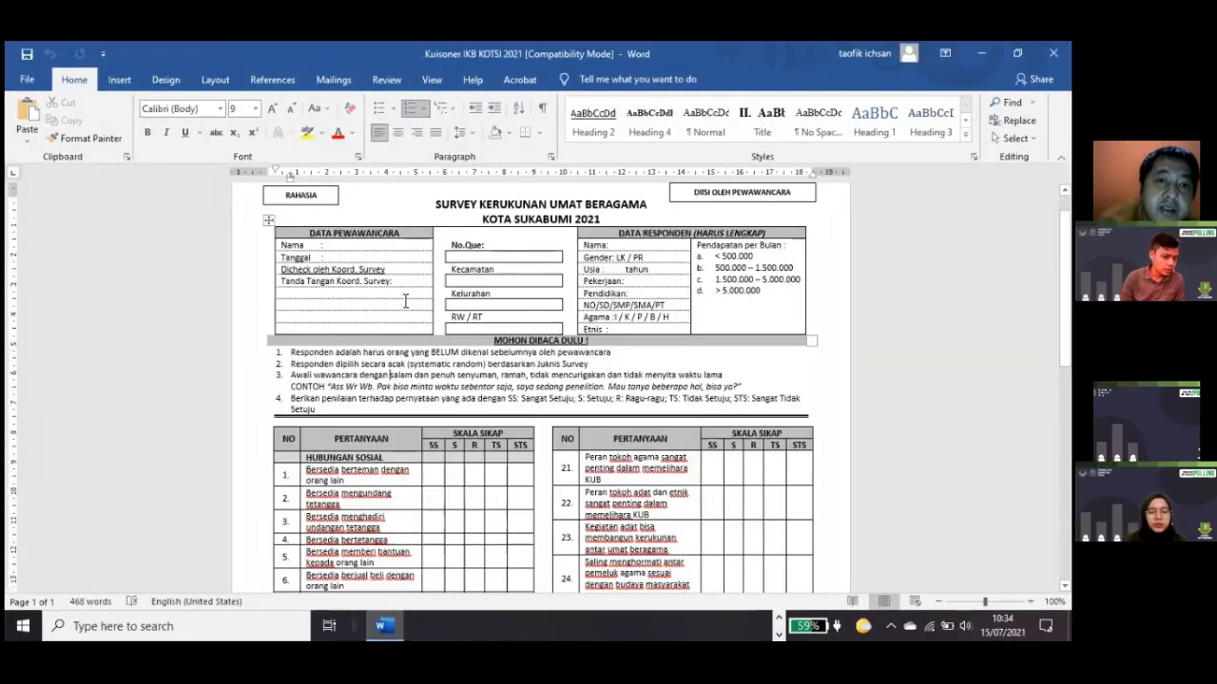
scroll(433, 344, up, 1)
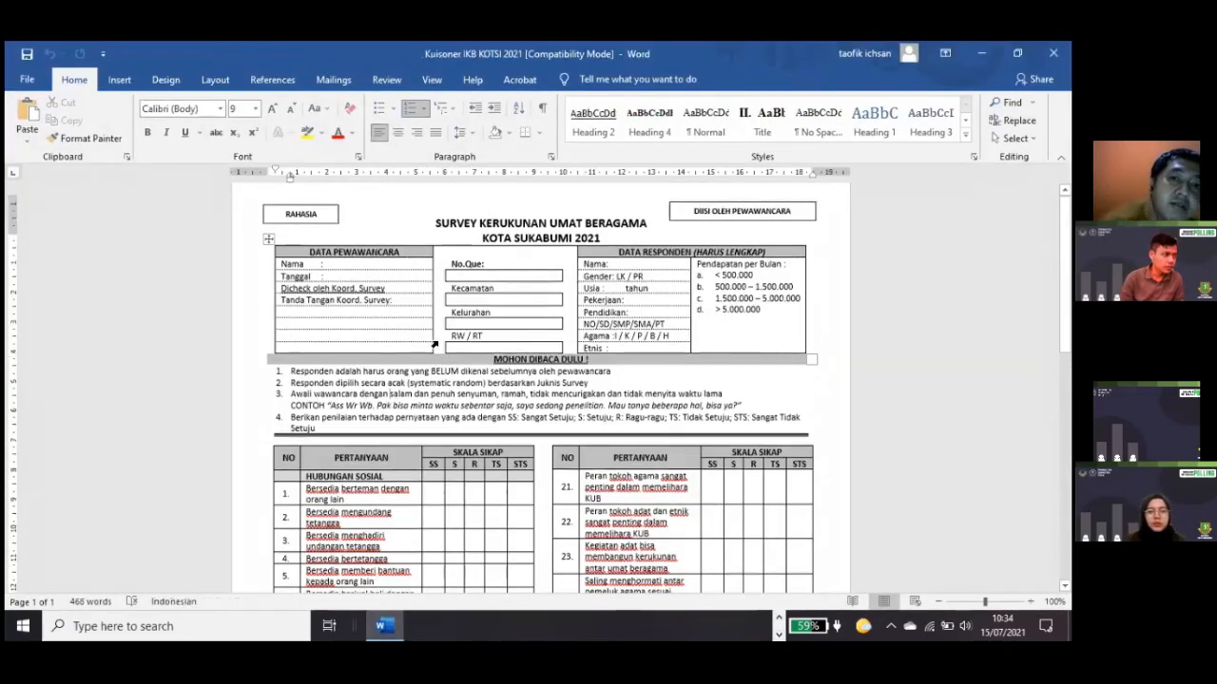
scroll(437, 347, up, 1)
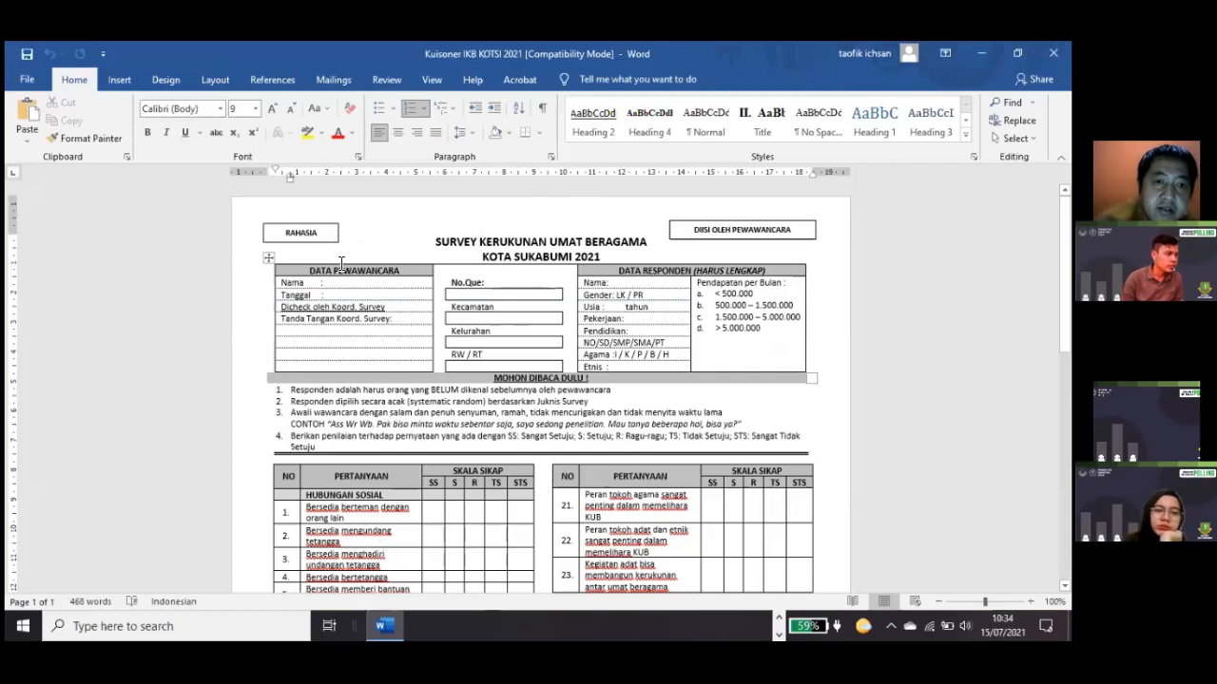
triple_click(459, 241)
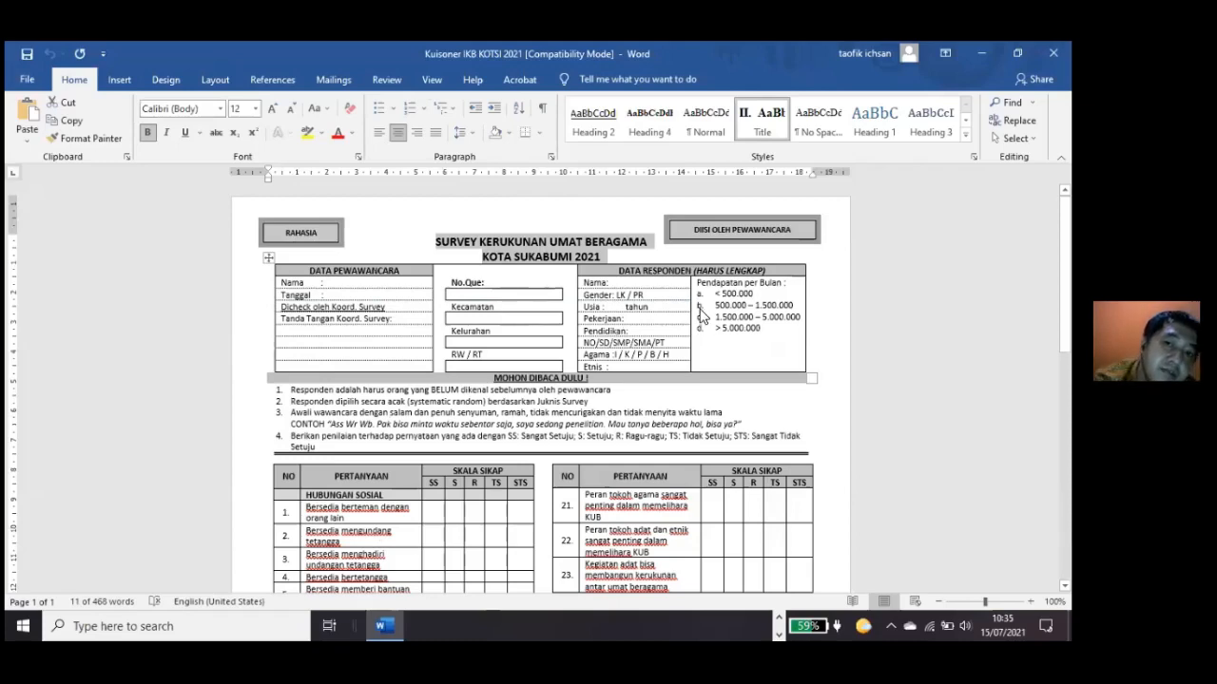
Look over the SKALA SIKAP question tables of the Word questionnaire and return to its interviewer and respondent header.
scroll(599, 361, down, 1)
scroll(350, 321, down, 4)
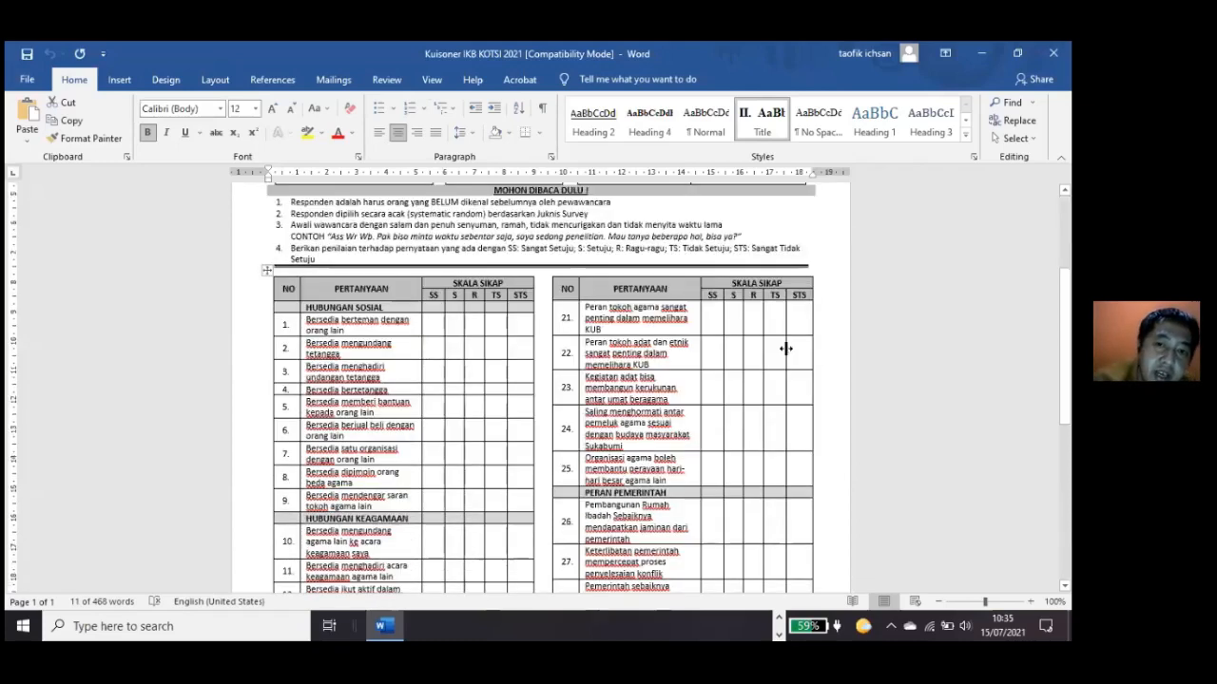
scroll(283, 335, up, 4)
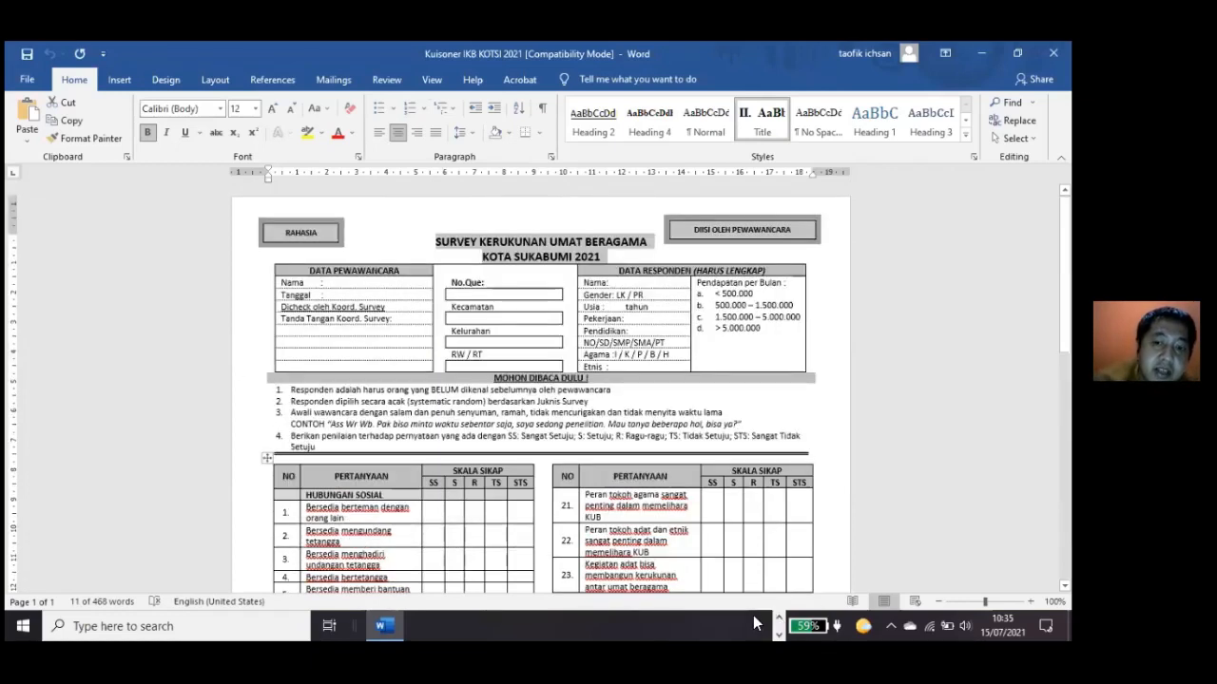
Switch to EpiData and create a new blank .QES questionnaire file.
mouse_move(752, 622)
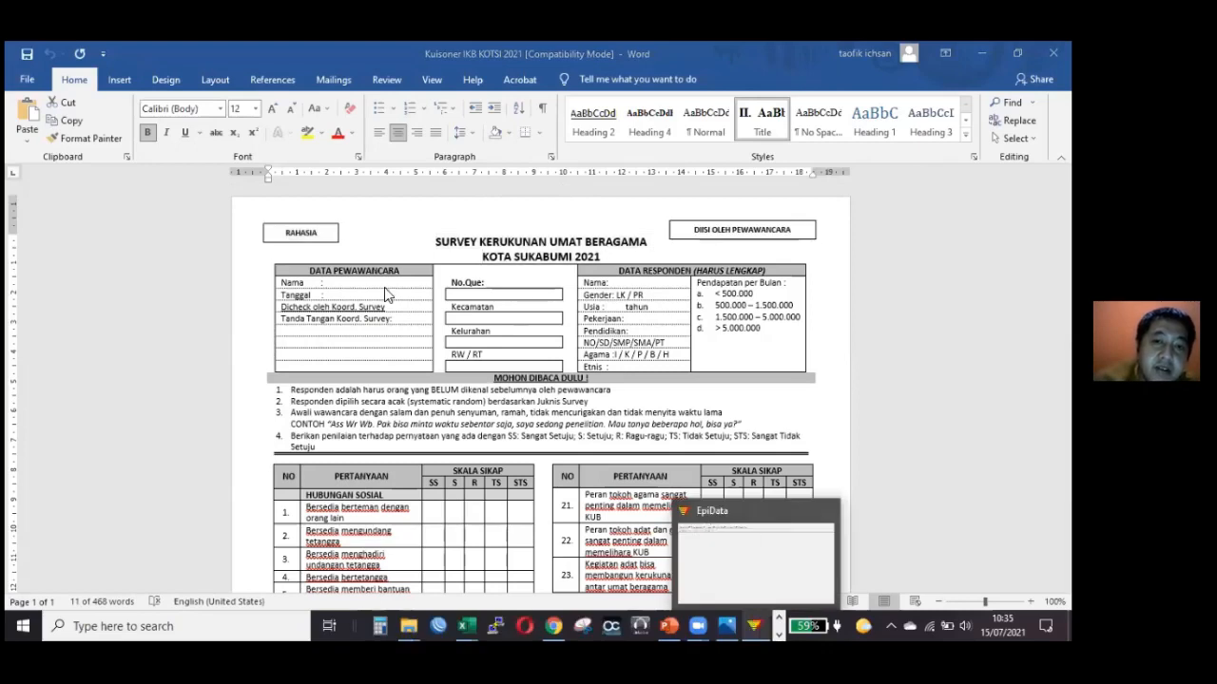
click(758, 622)
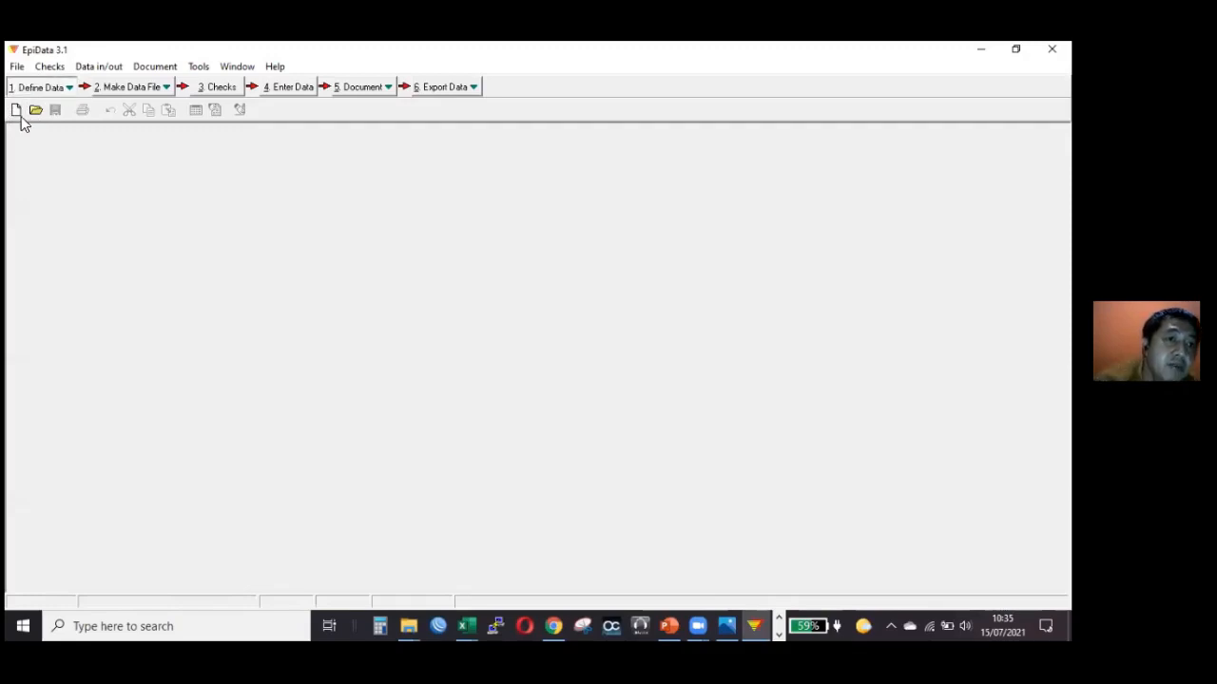
click(41, 87)
click(54, 106)
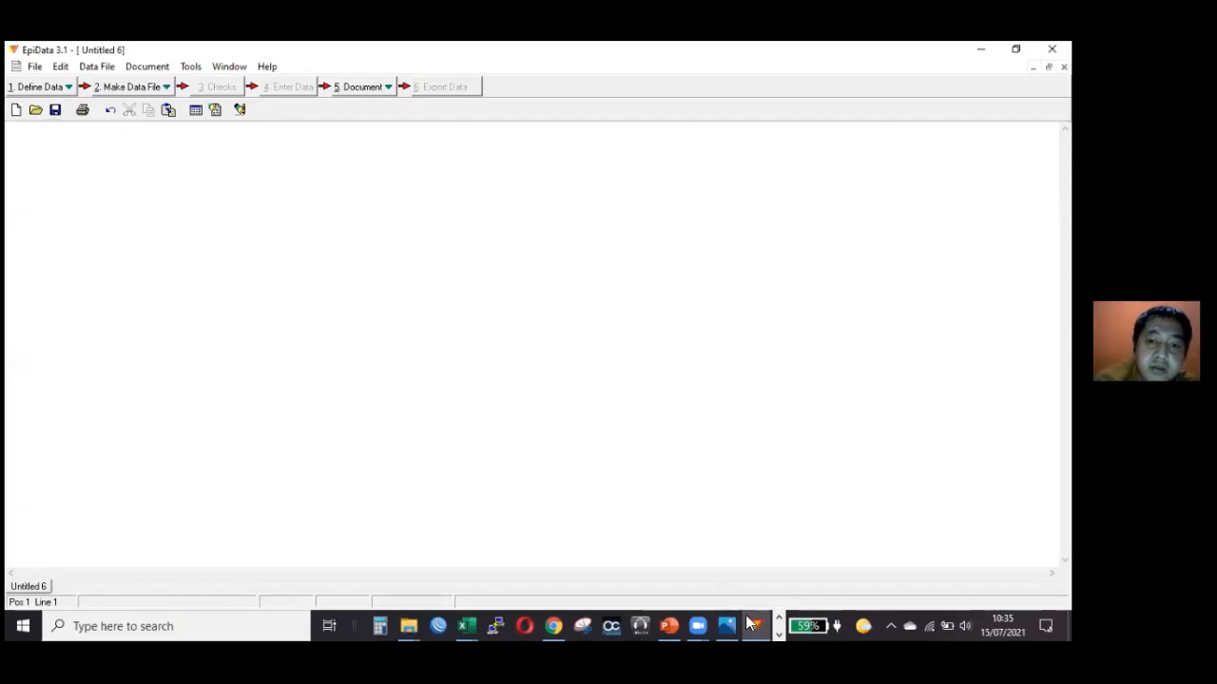
Switch to the Word questionnaire and check the Nama and Tanggal entries of its DATA PEWAWANCARA block.
click(778, 633)
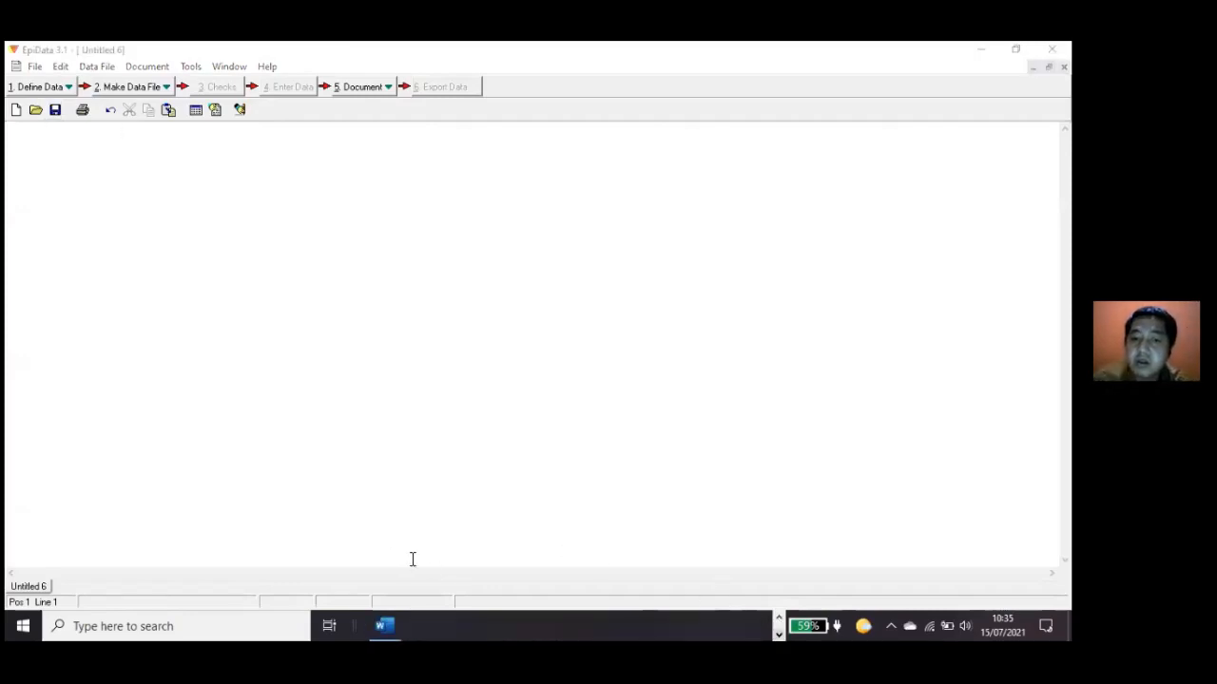
click(392, 622)
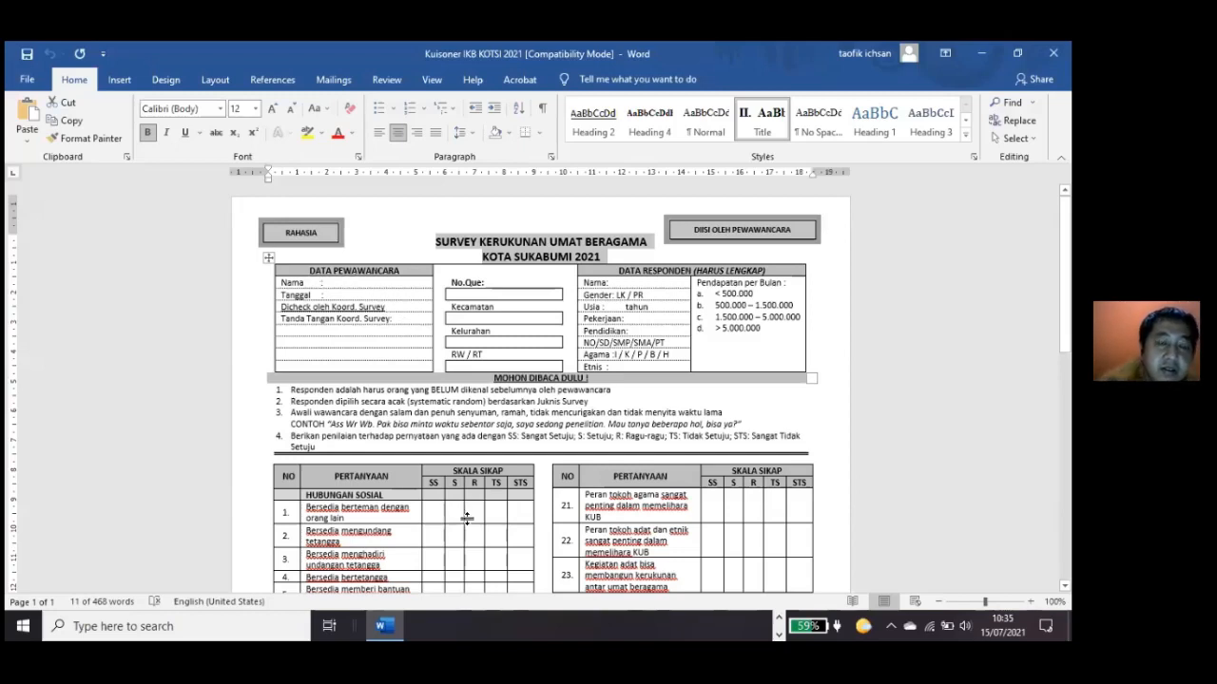
key(alt+Tab)
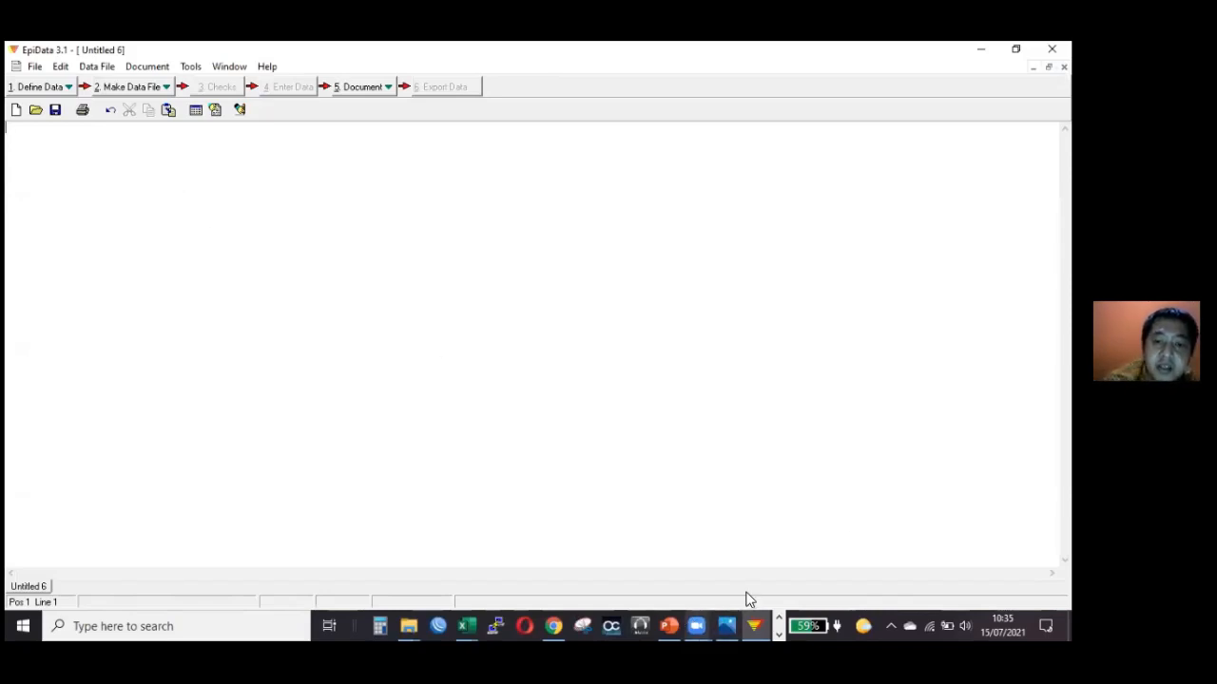
click(777, 618)
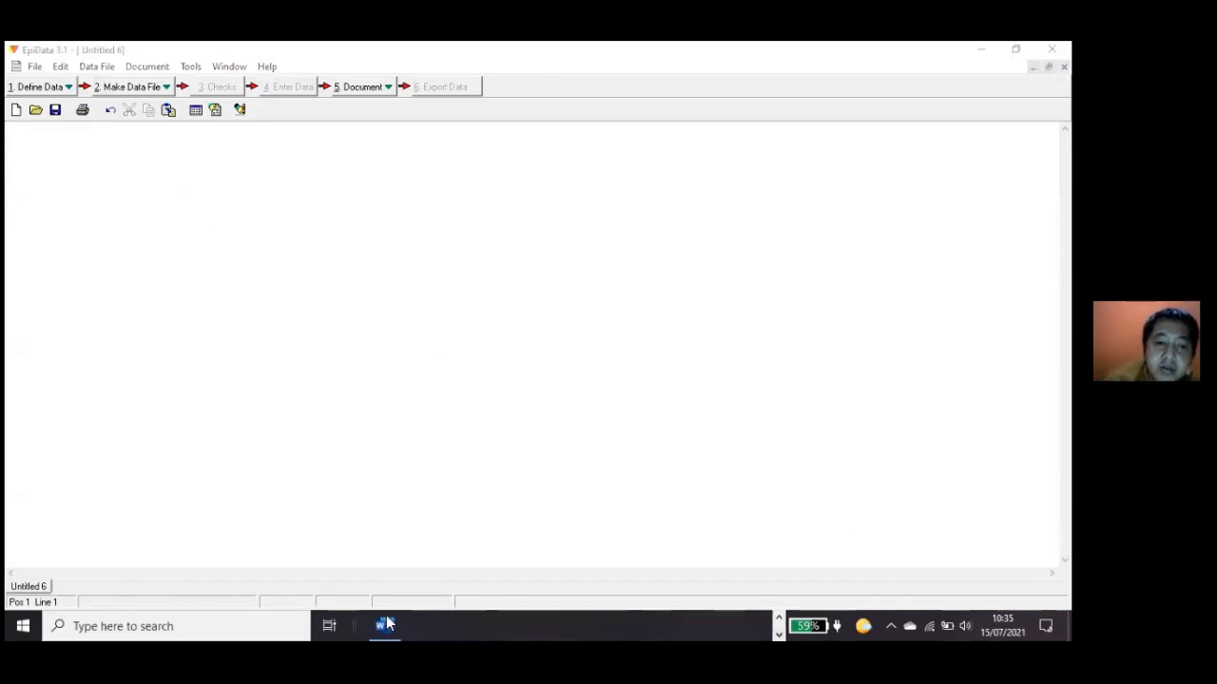
click(387, 623)
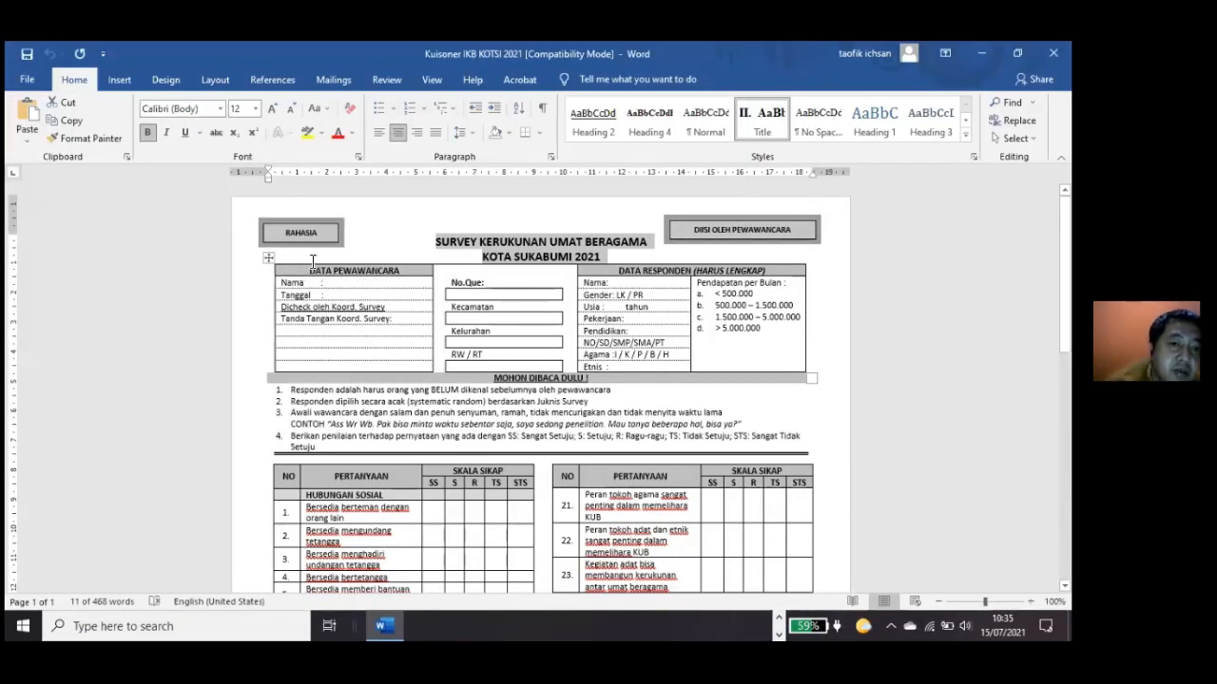
click(320, 282)
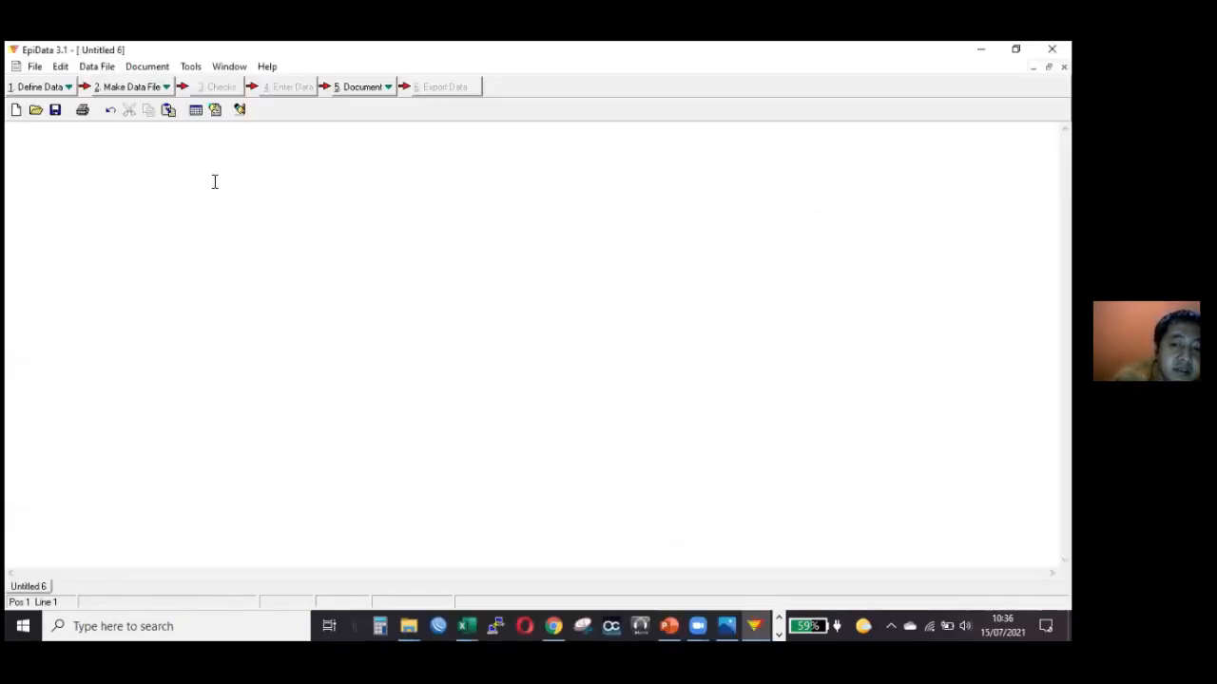
text(data)
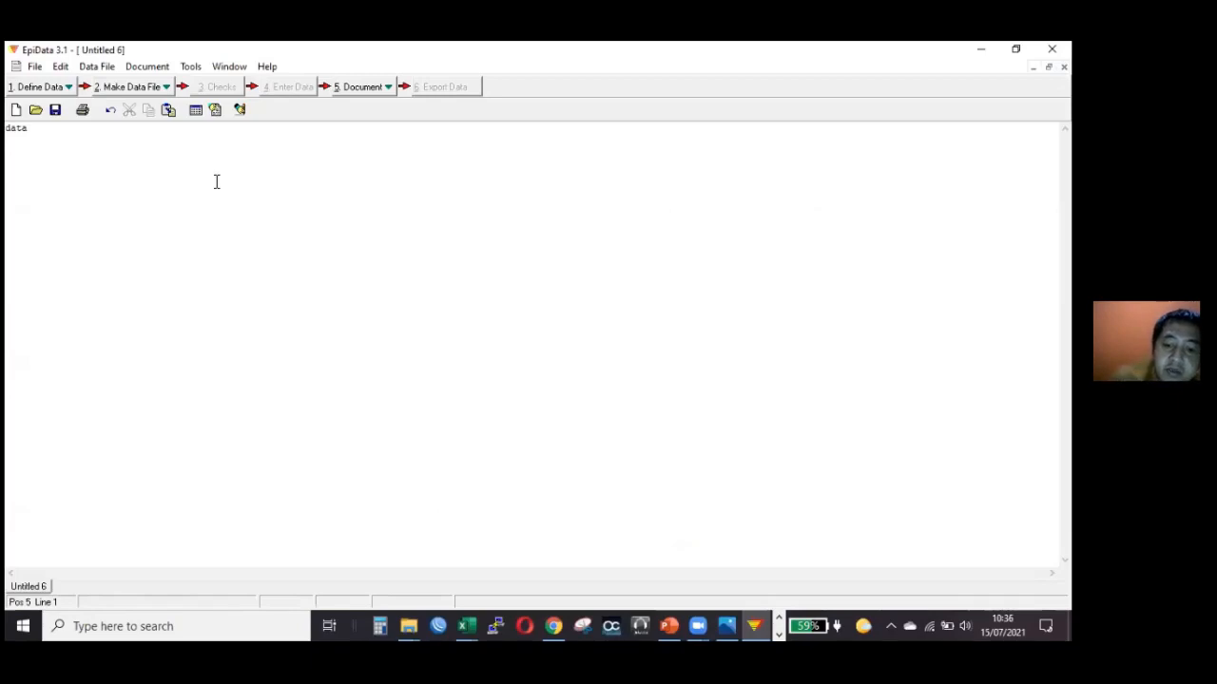
key(BackSpace)
key(BackSpace)
key(BackSpace)
key(BackSpace)
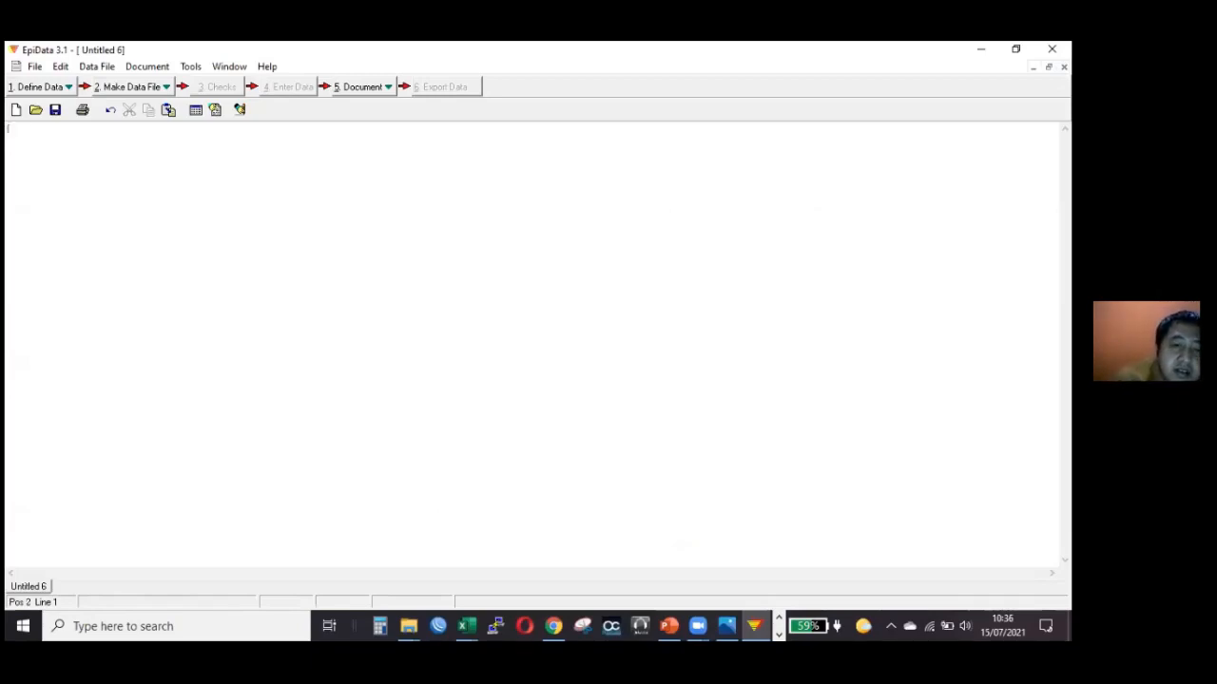
Write the first questionnaire line's code and label as "{p01} nama surveyor:".
text({p01)
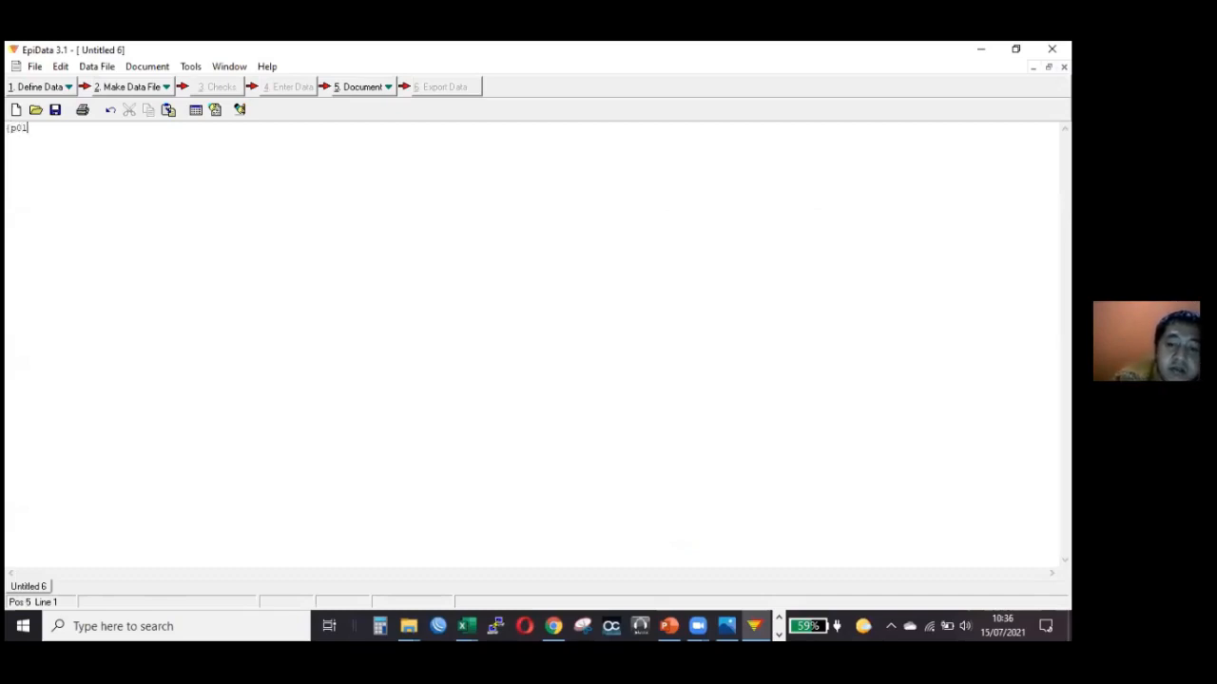
text(})
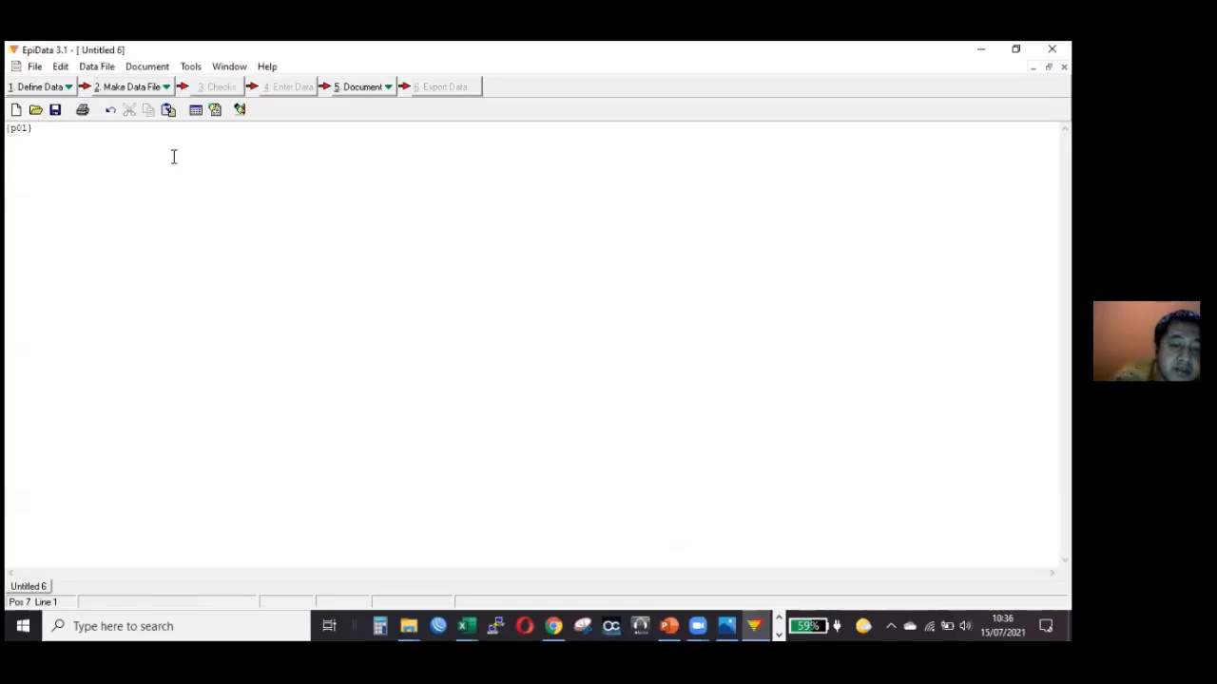
text(data)
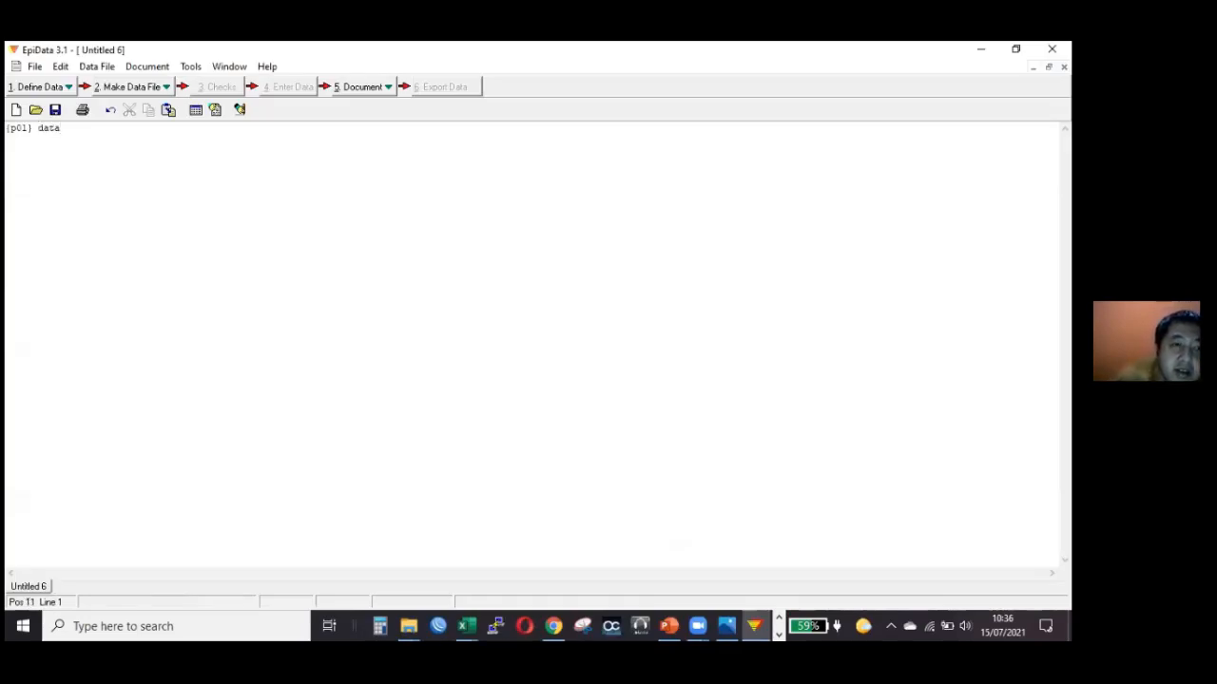
key(BackSpace)
key(BackSpace)
key(BackSpace)
key(BackSpace)
text(nama s)
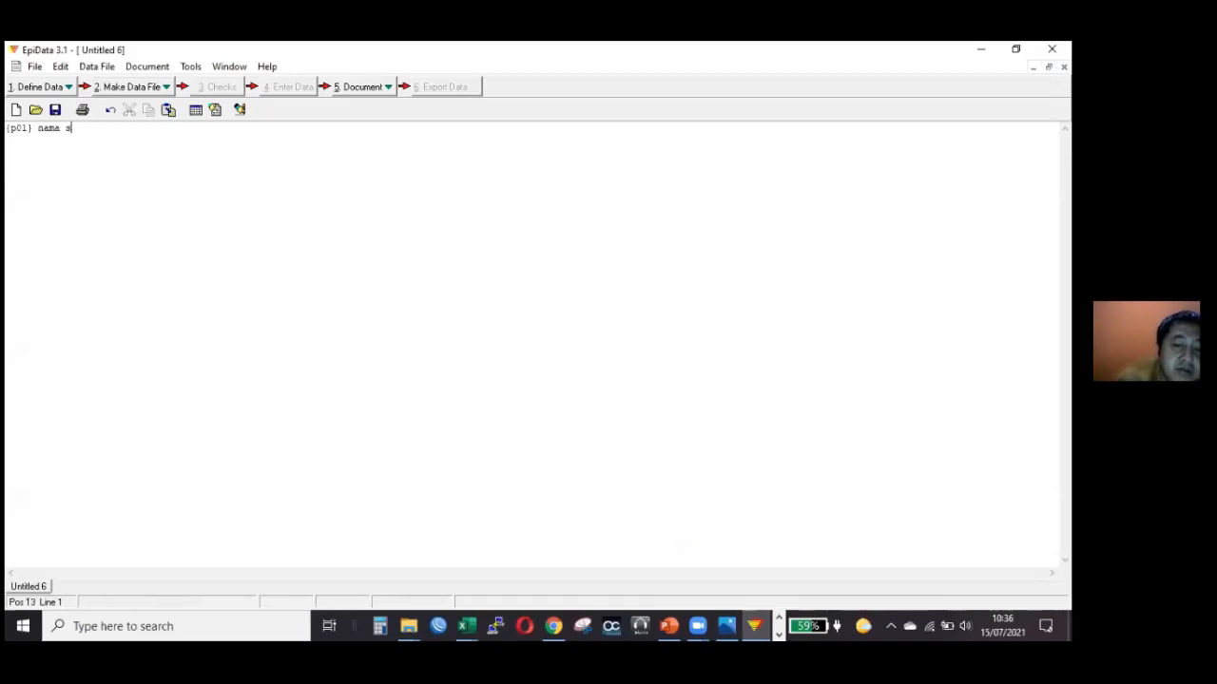
text(urvey)
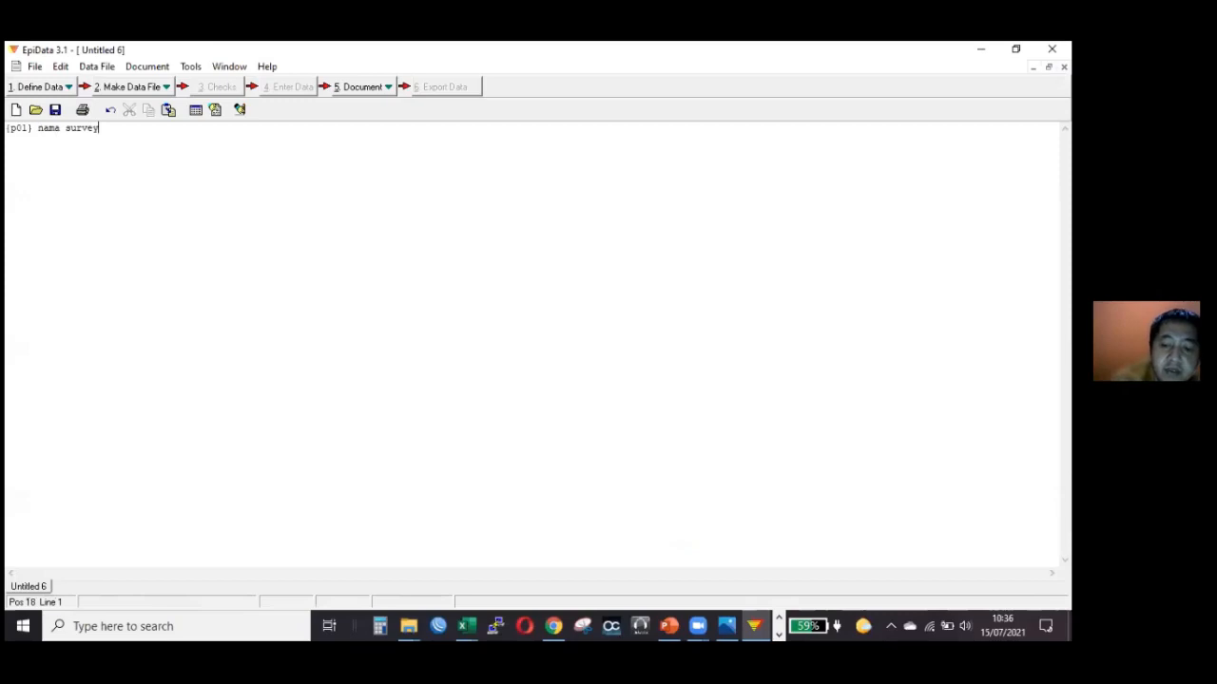
text(or:)
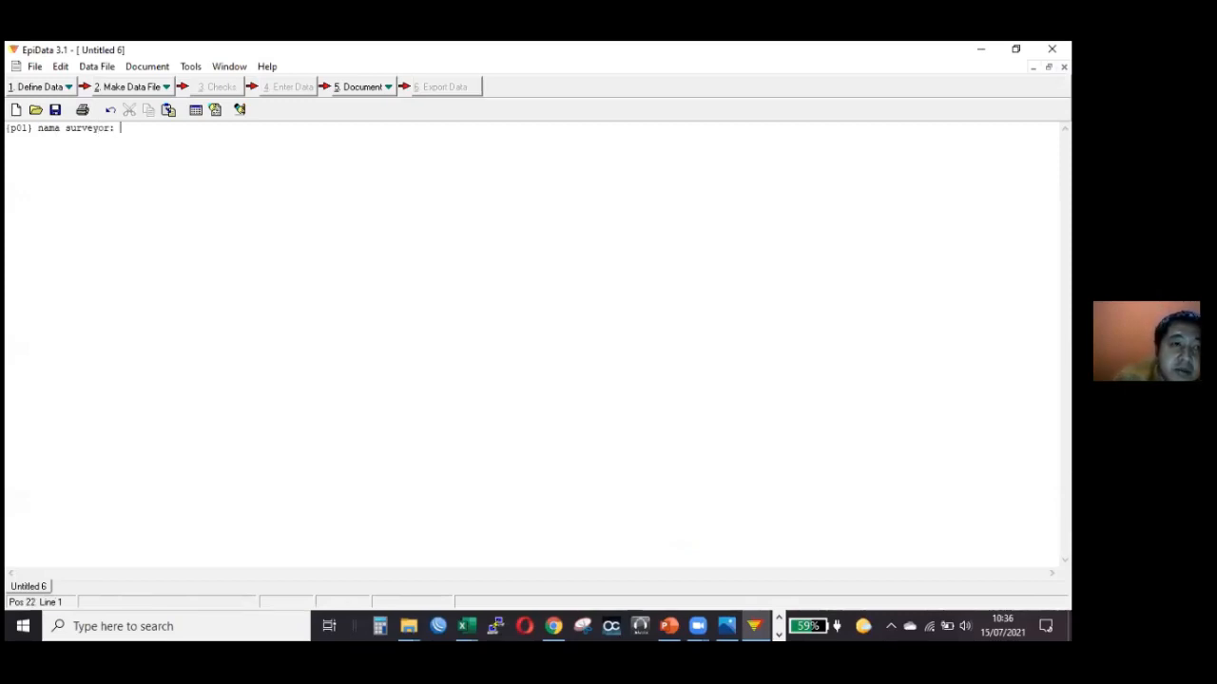
text( _______)
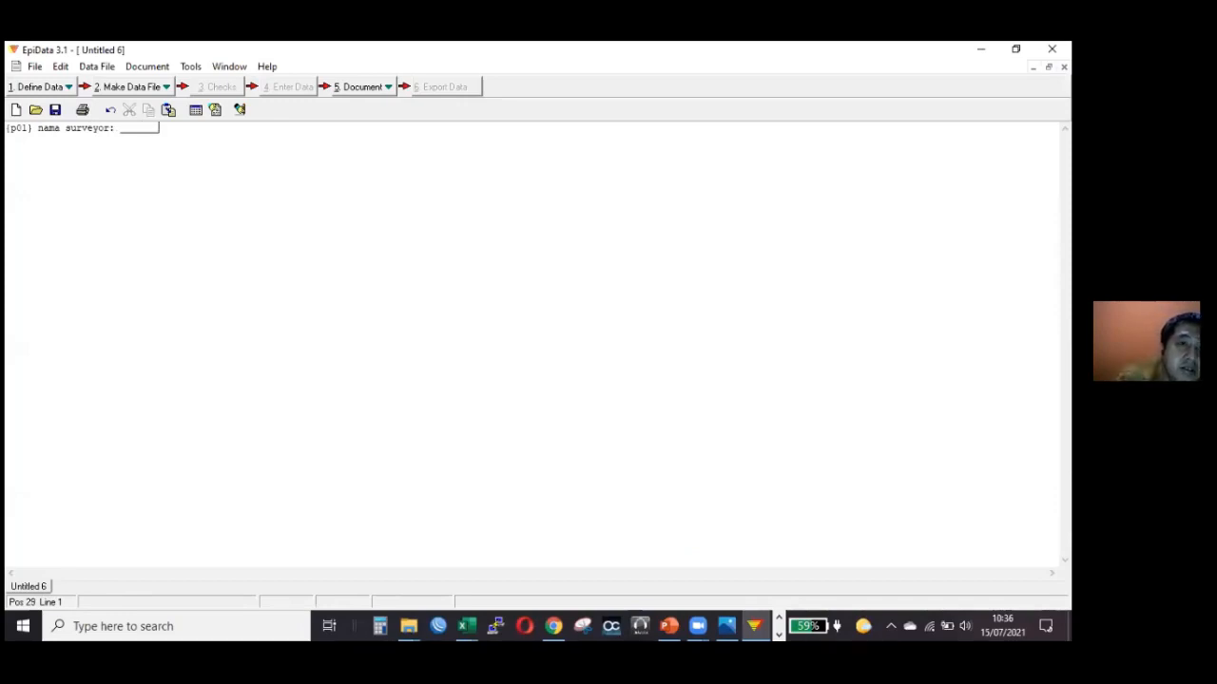
text(_)
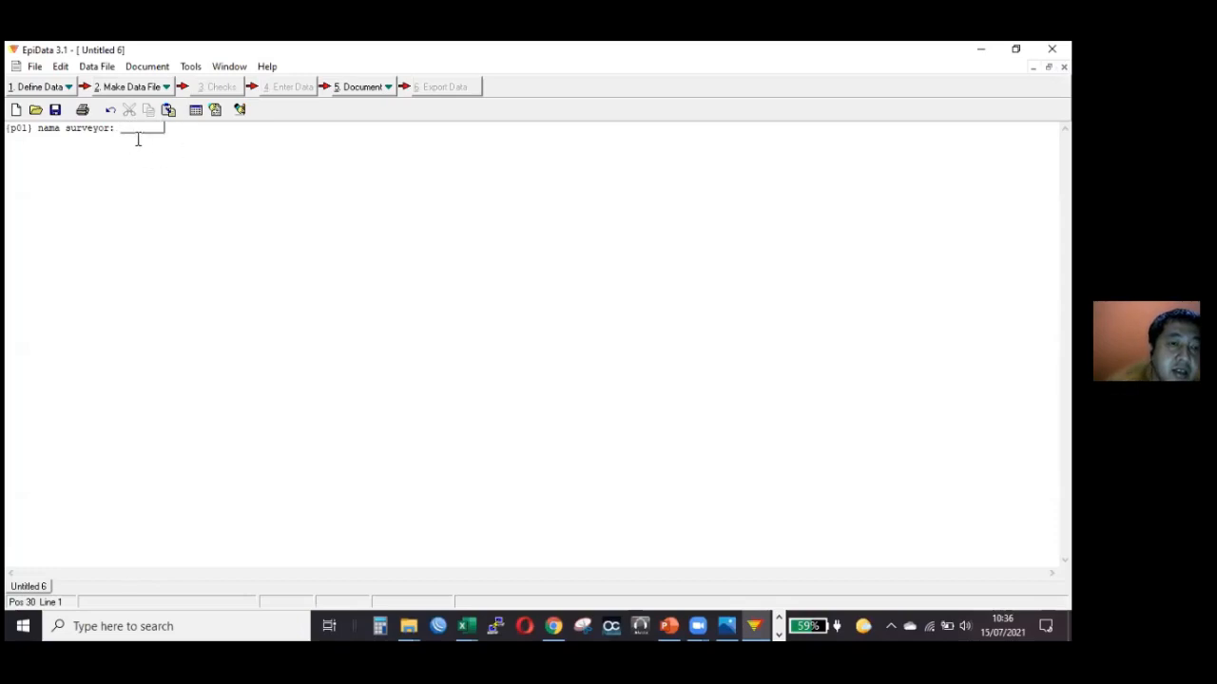
Add an eight-underscore blank after "nama surveyor:" and enclose it as the text field <A________>.
click(122, 129)
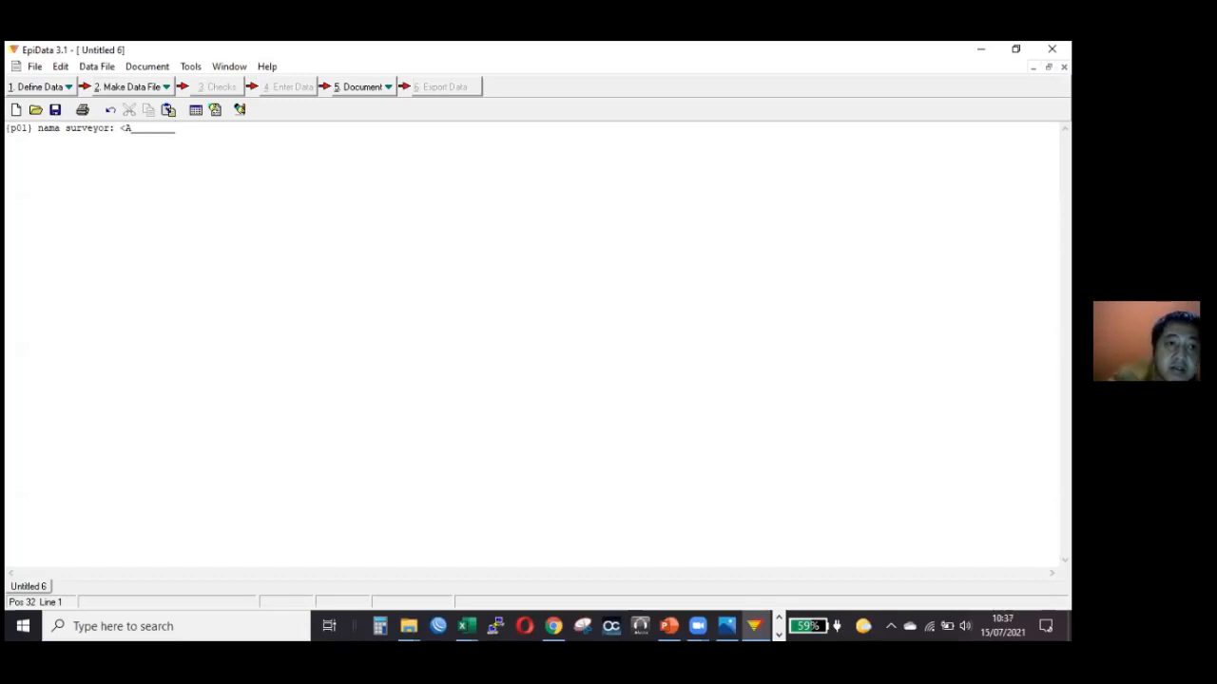
text(>)
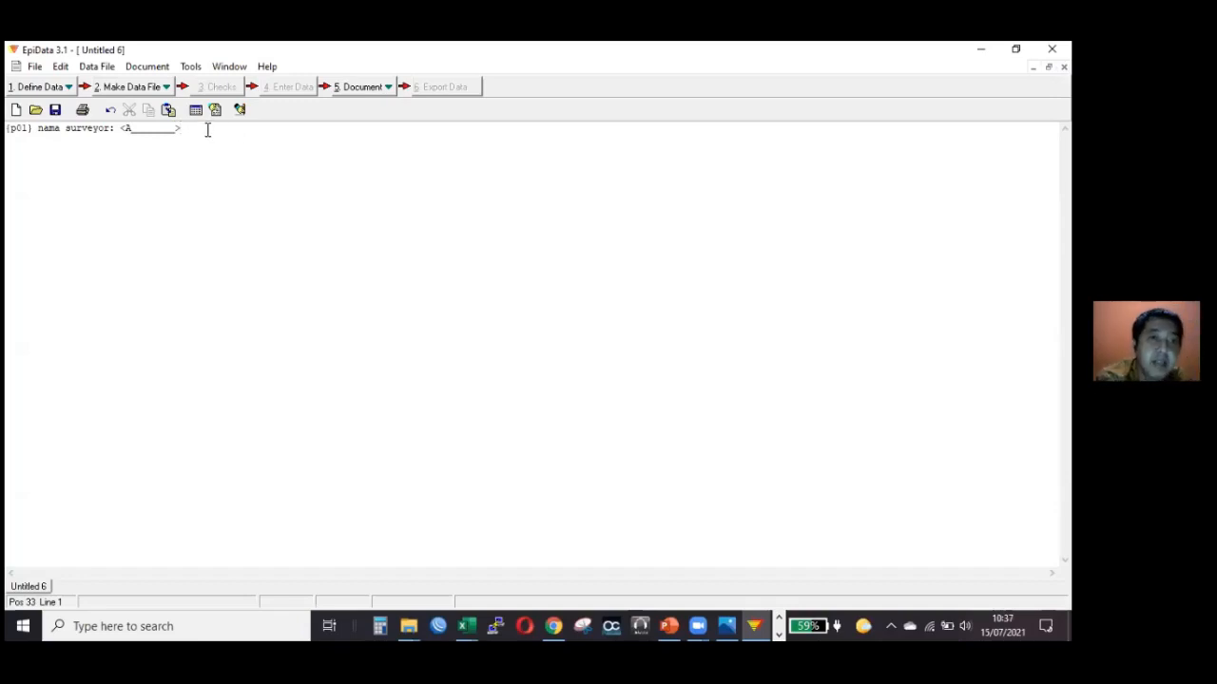
key(Return)
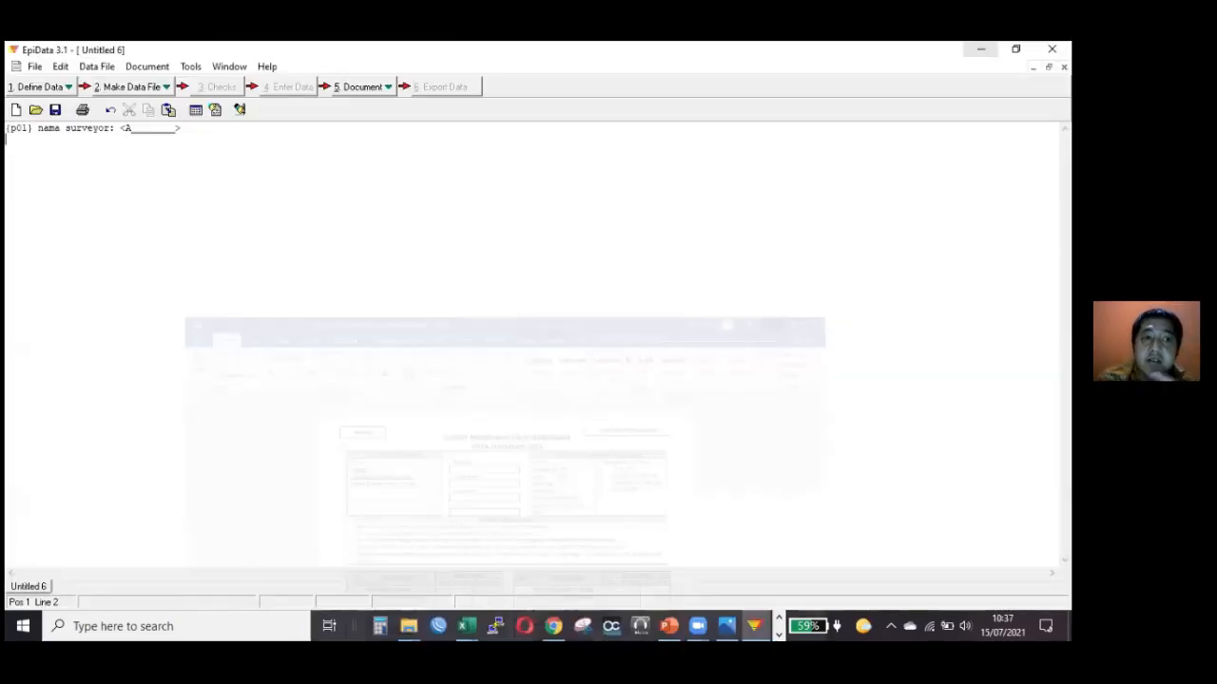
key(BackSpace)
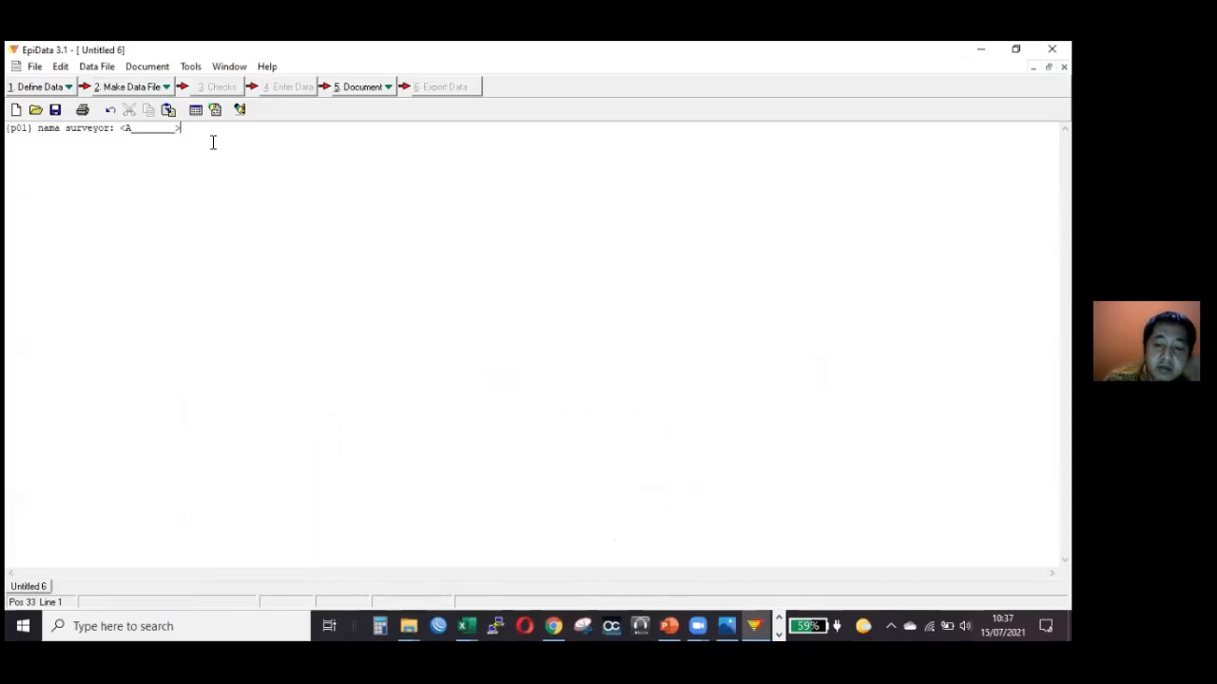
key(Return)
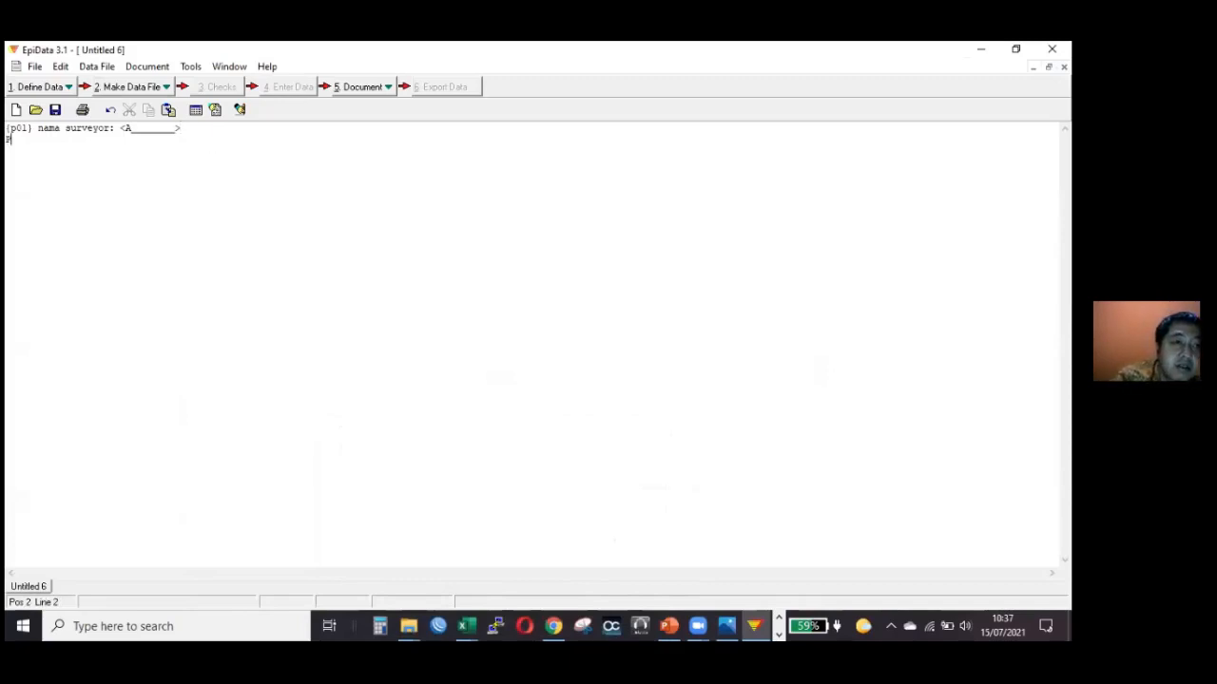
key(BackSpace)
key(BackSpace)
key(BackSpace)
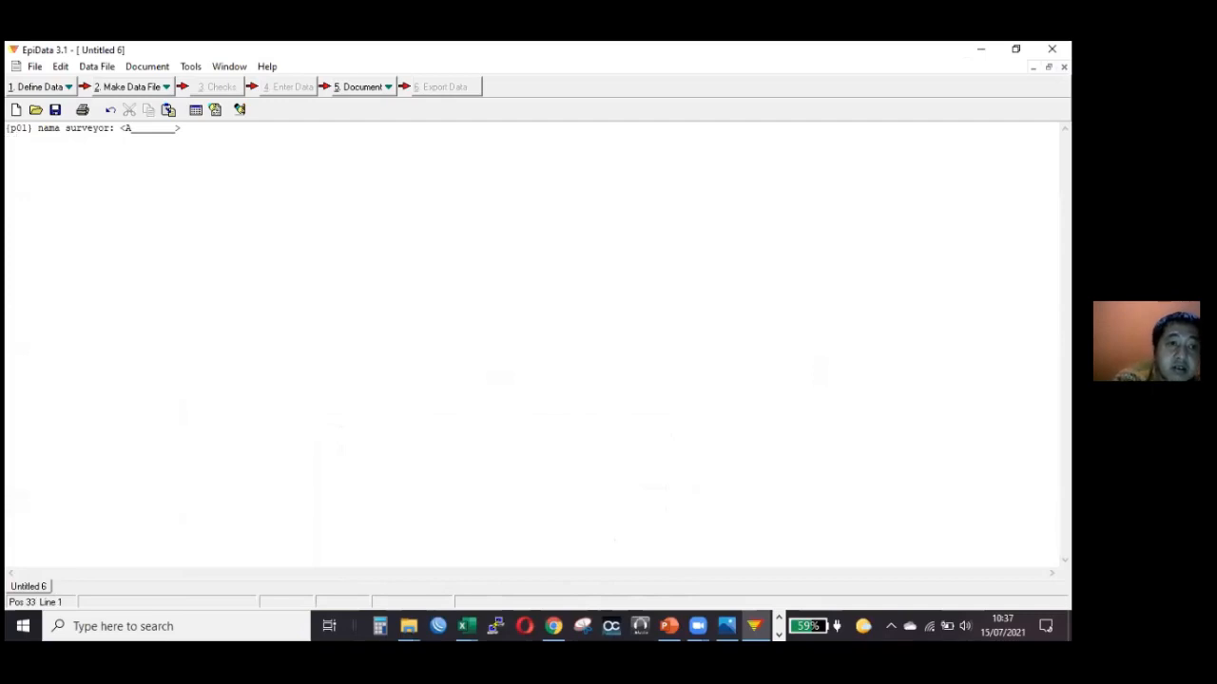
Begin a second questionnaire line with the code and label "{p02} tanggal survey".
key(Return)
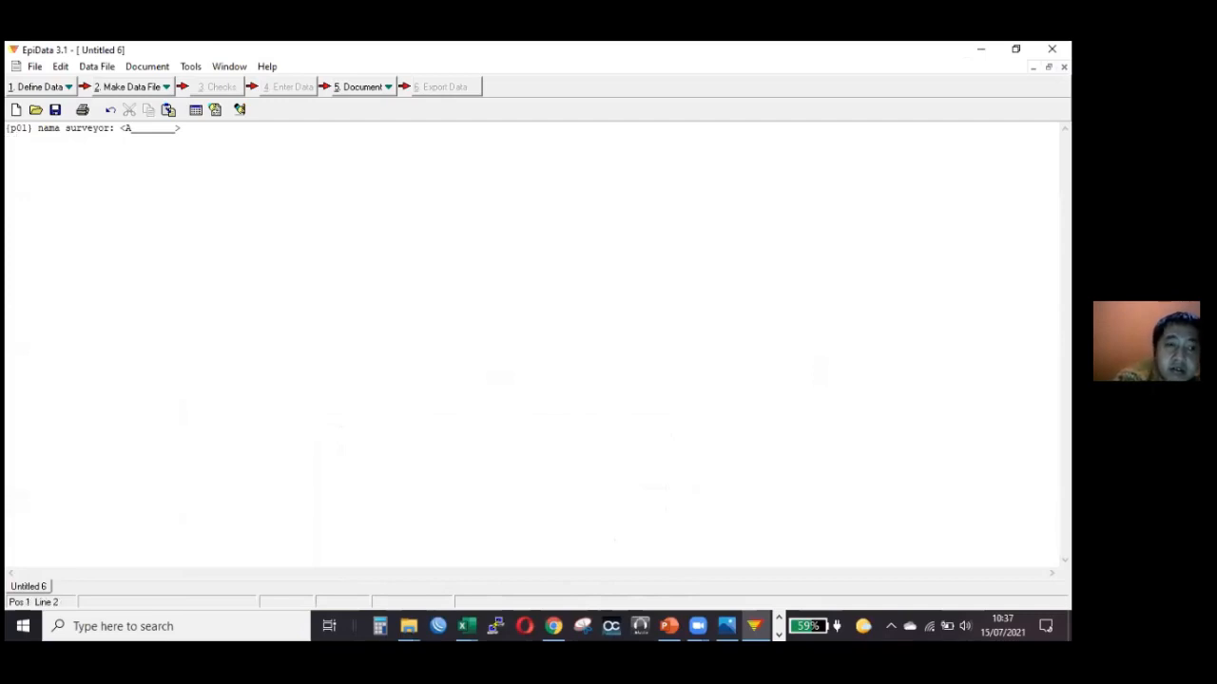
text([p02)
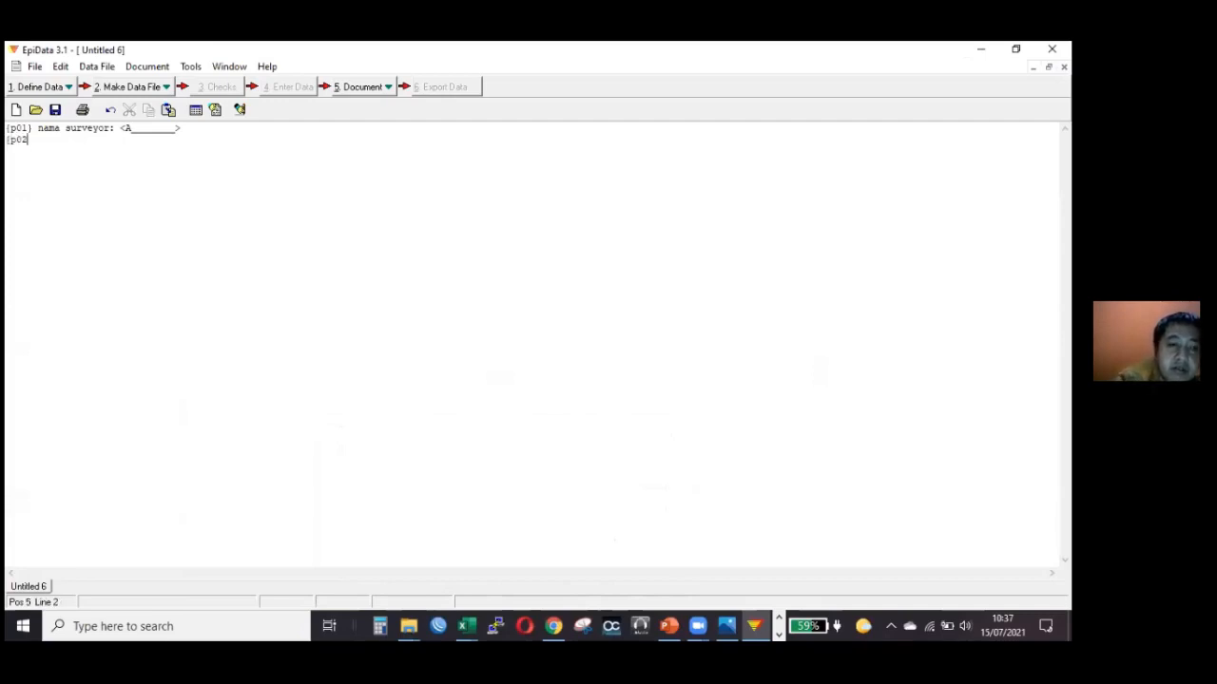
text(} tanggal)
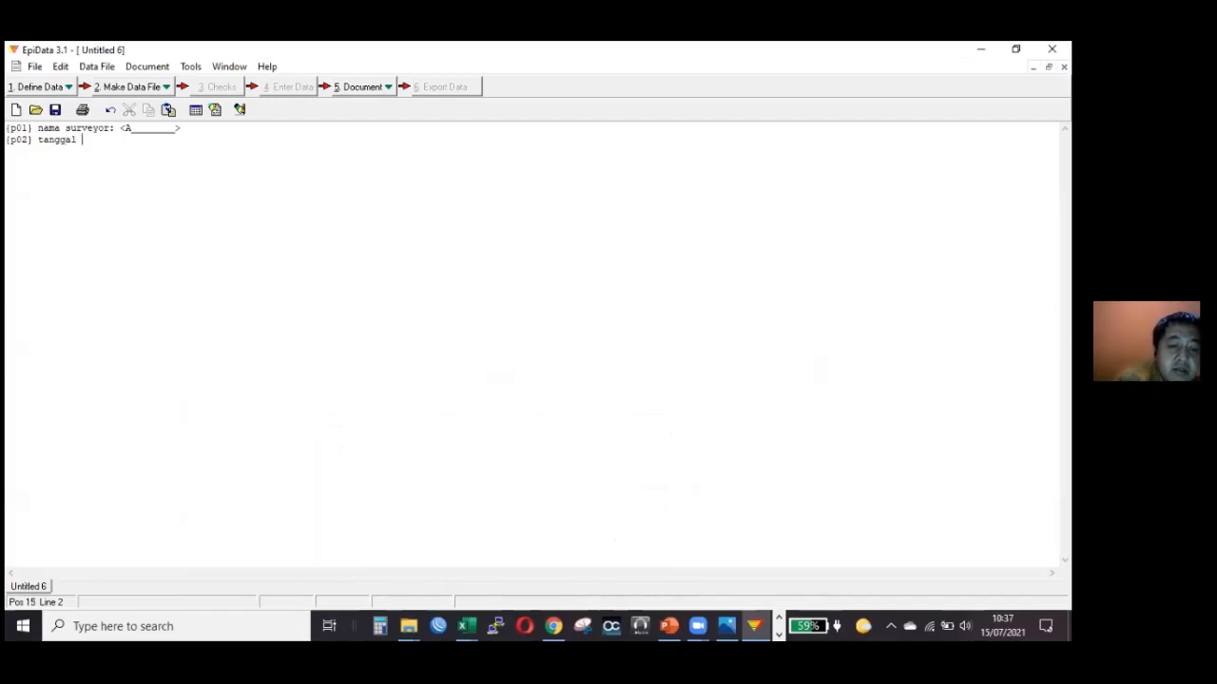
text( sur)
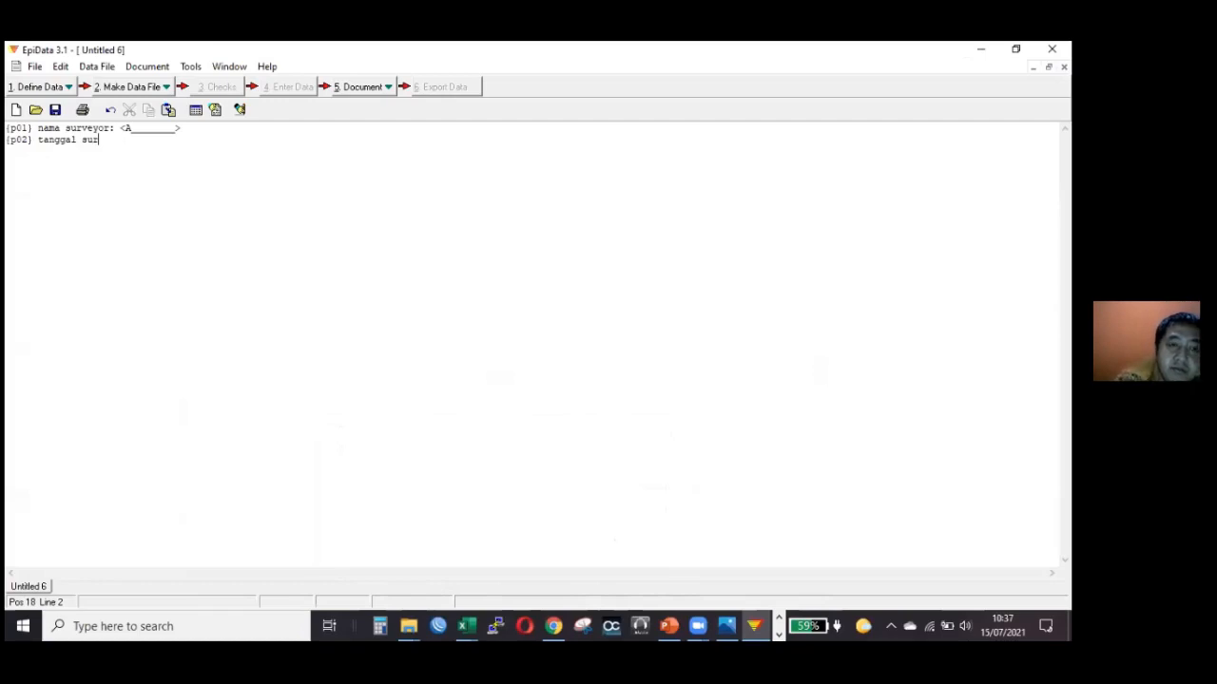
text(vey)
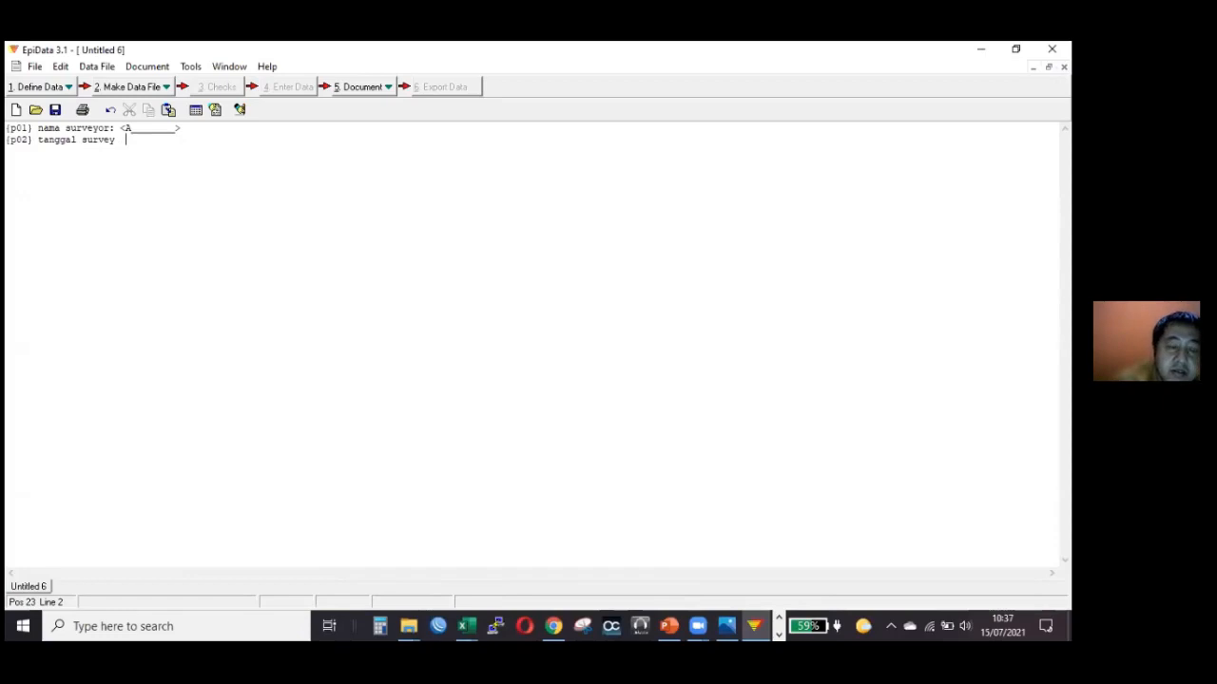
Add the date field <dd/mm/yy> after "tanggal survey" and start a third line.
text(dd/mm)
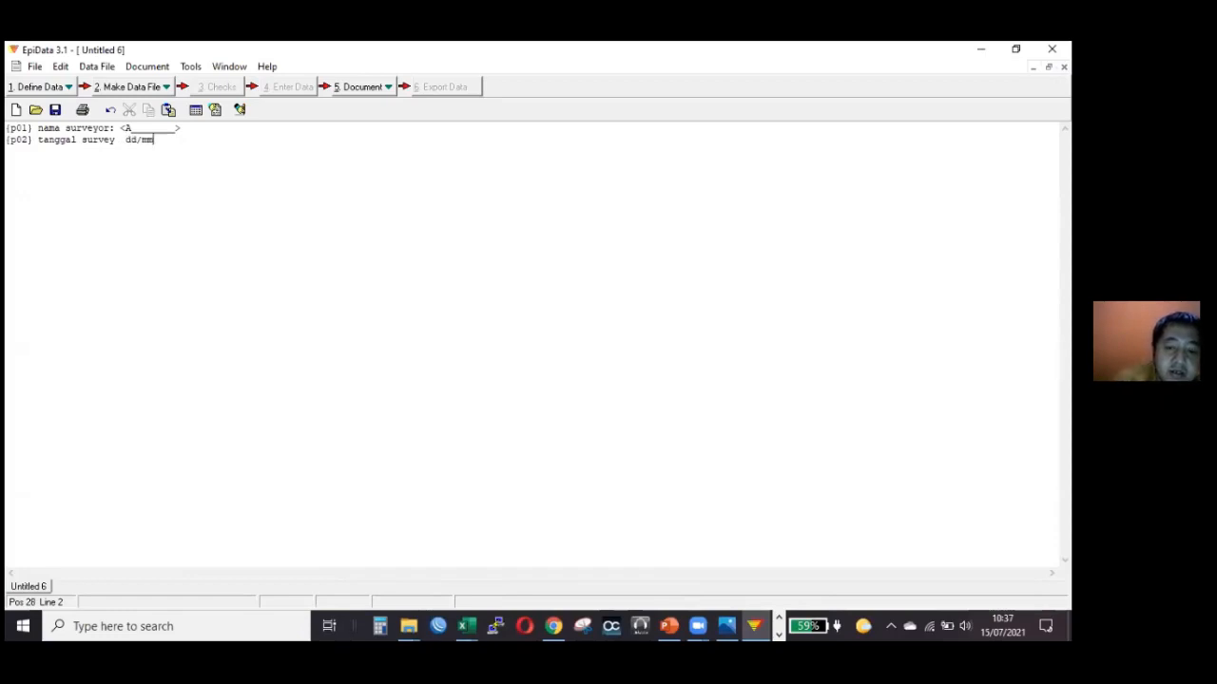
text(/yy)
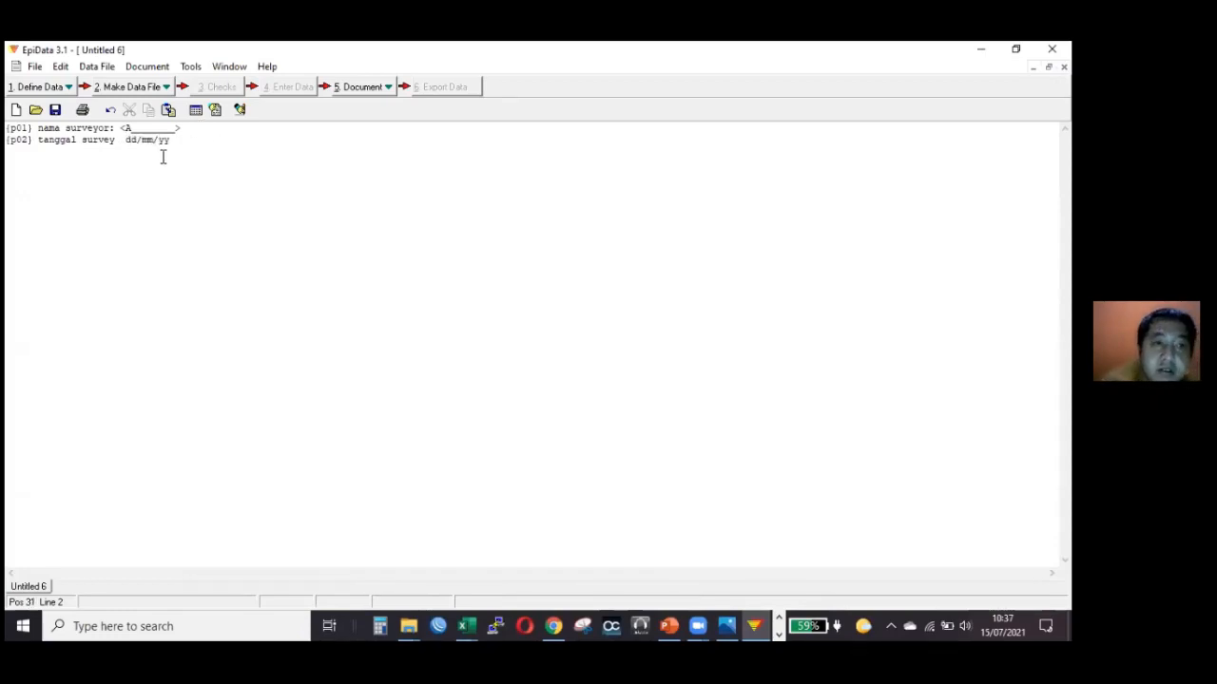
key(ctrl+Left)
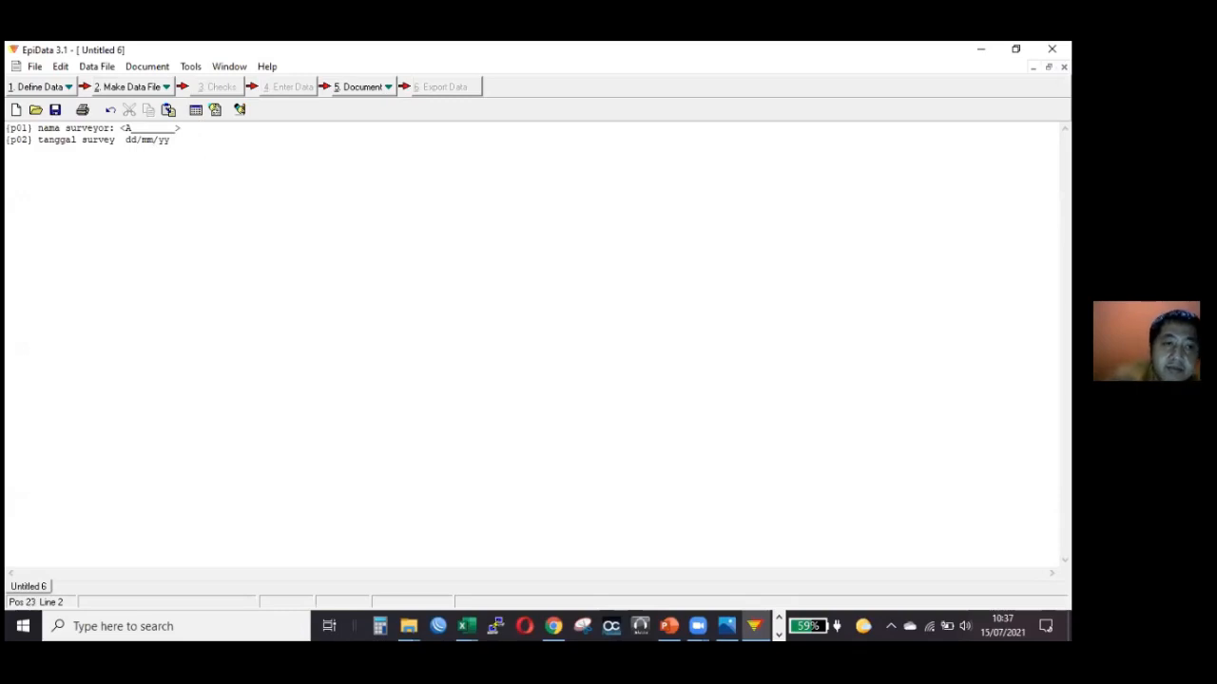
text(<)
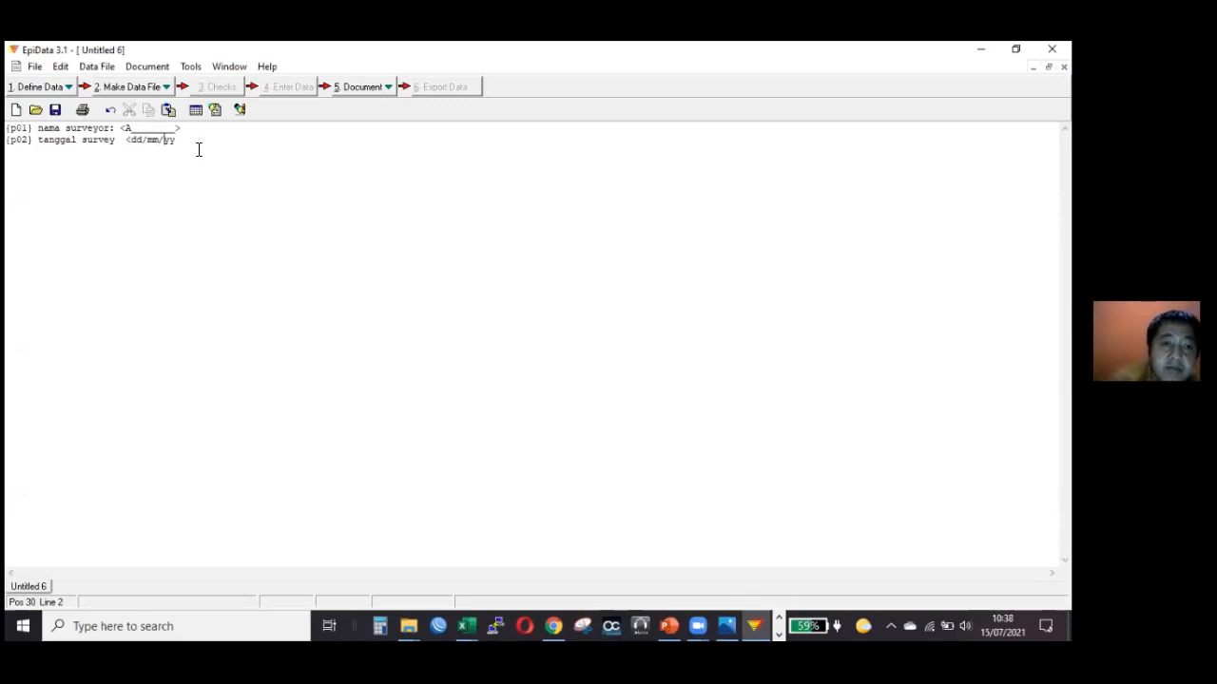
text(>)
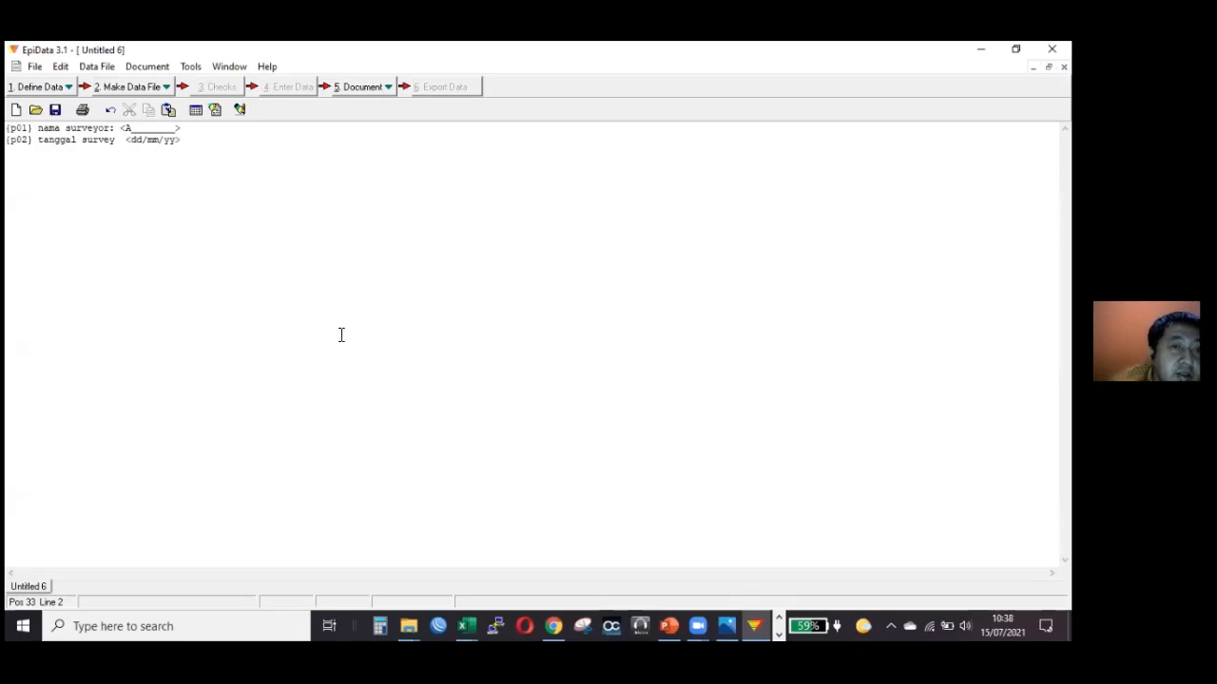
click(194, 147)
click(193, 143)
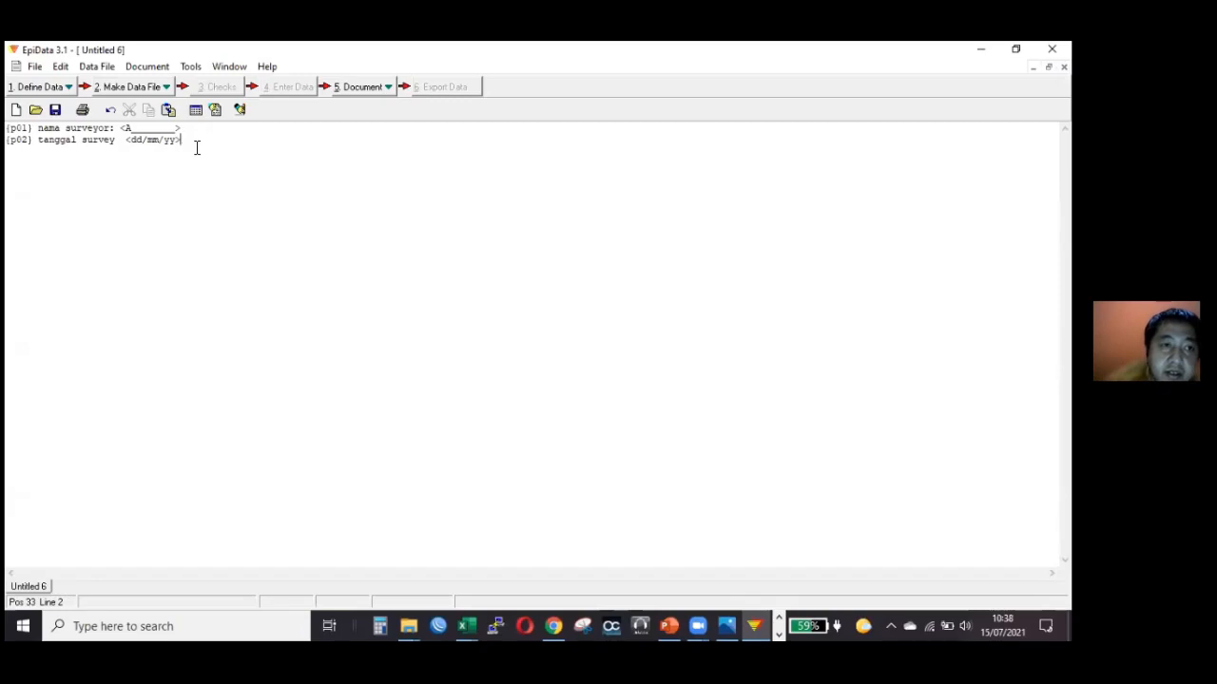
key(Return)
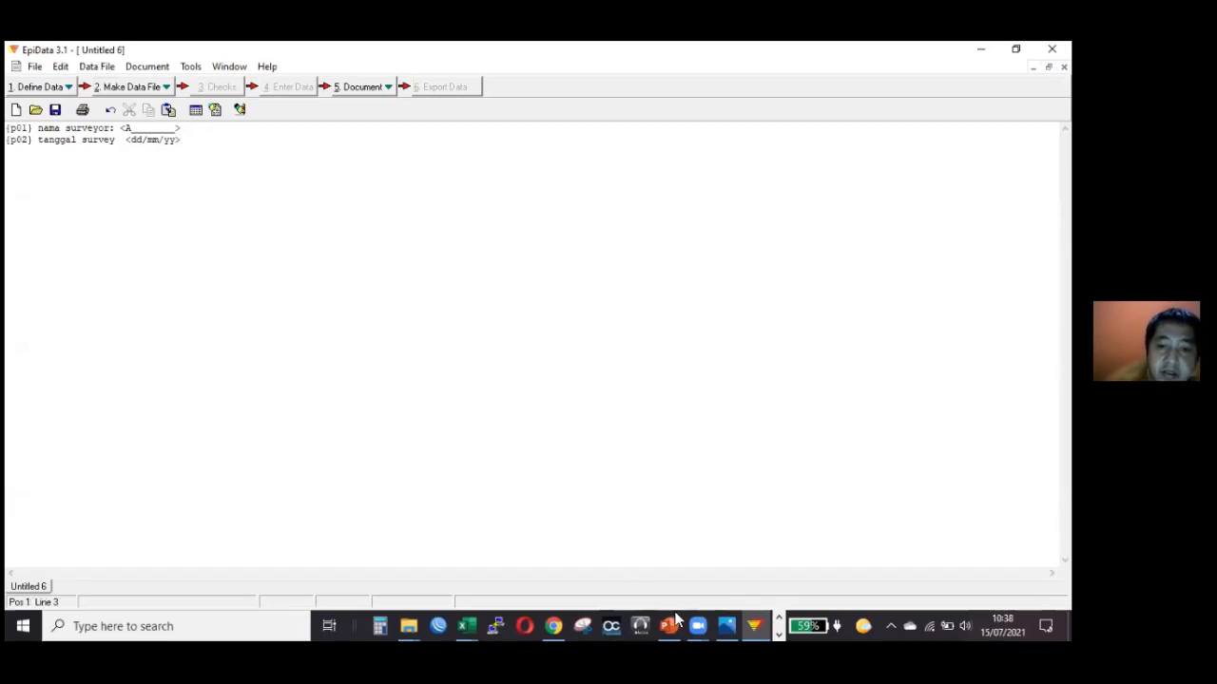
Consult the Word questionnaire and write the third questionnaire line's code and label in EpiData as "{p03} Kecamatan".
click(780, 634)
click(404, 617)
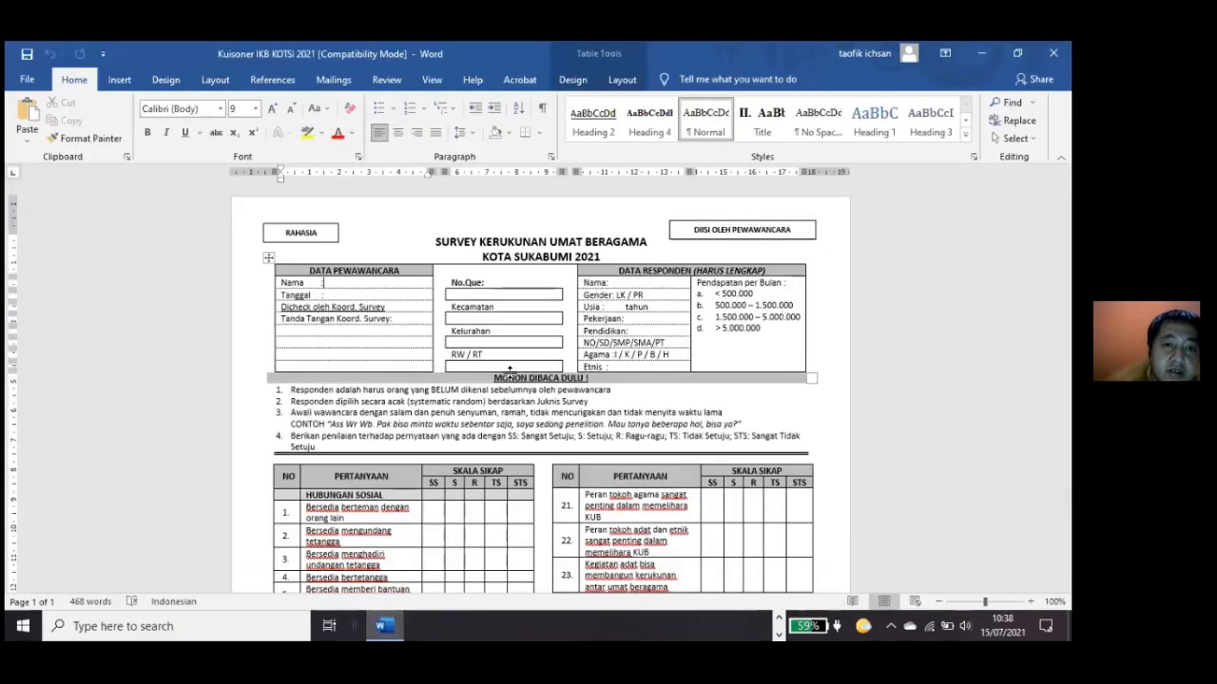
click(389, 620)
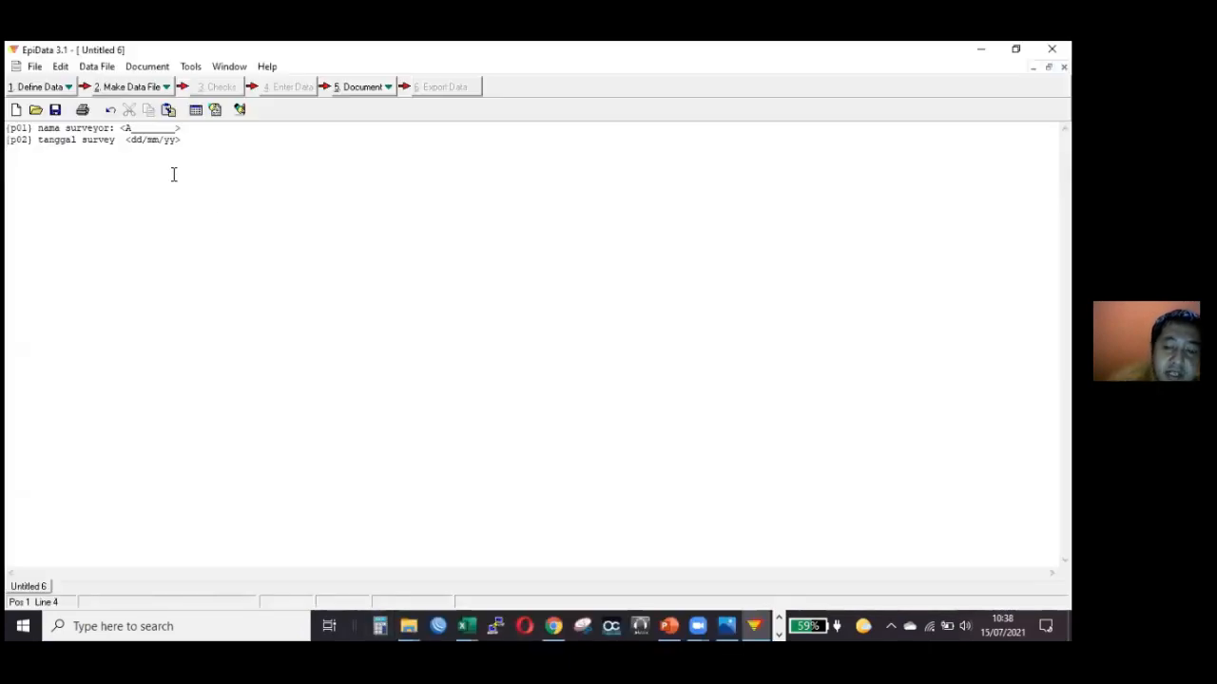
key(Up)
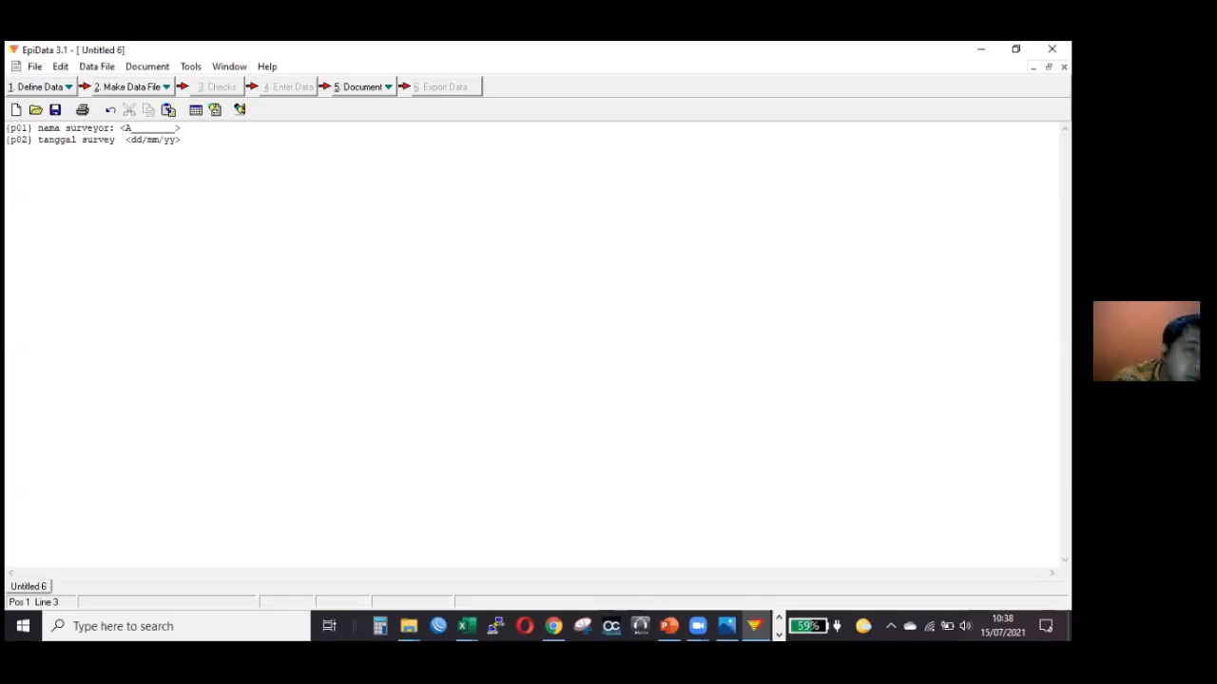
text([)
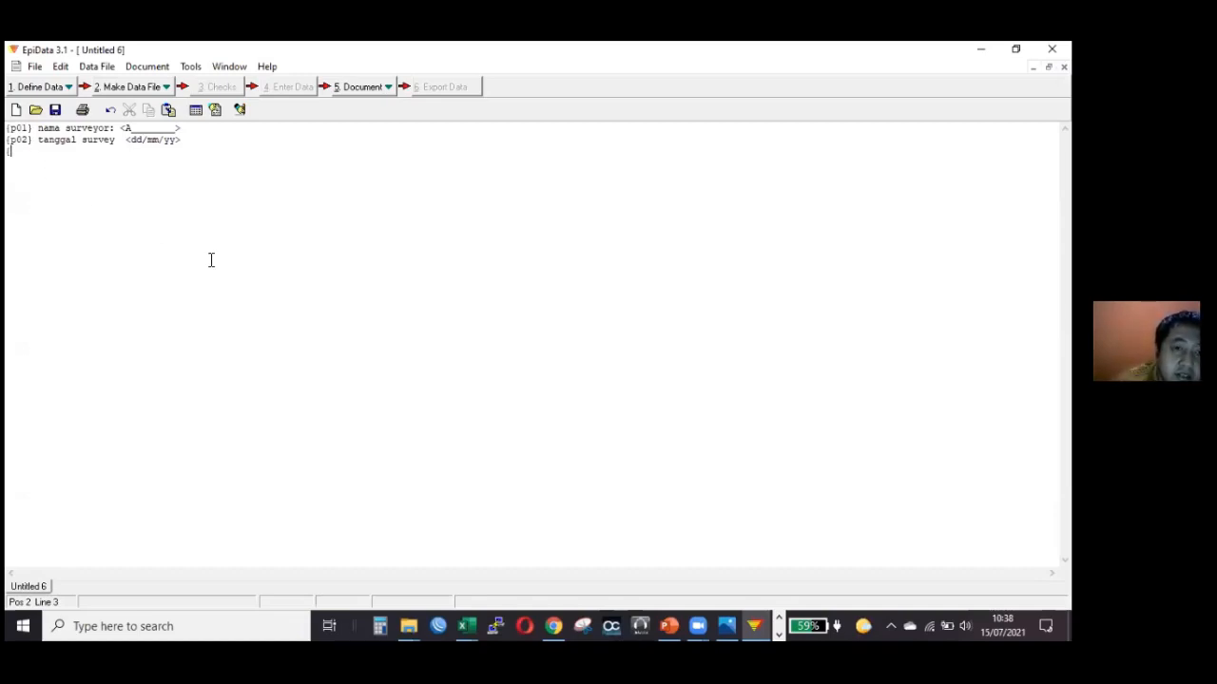
text(p)
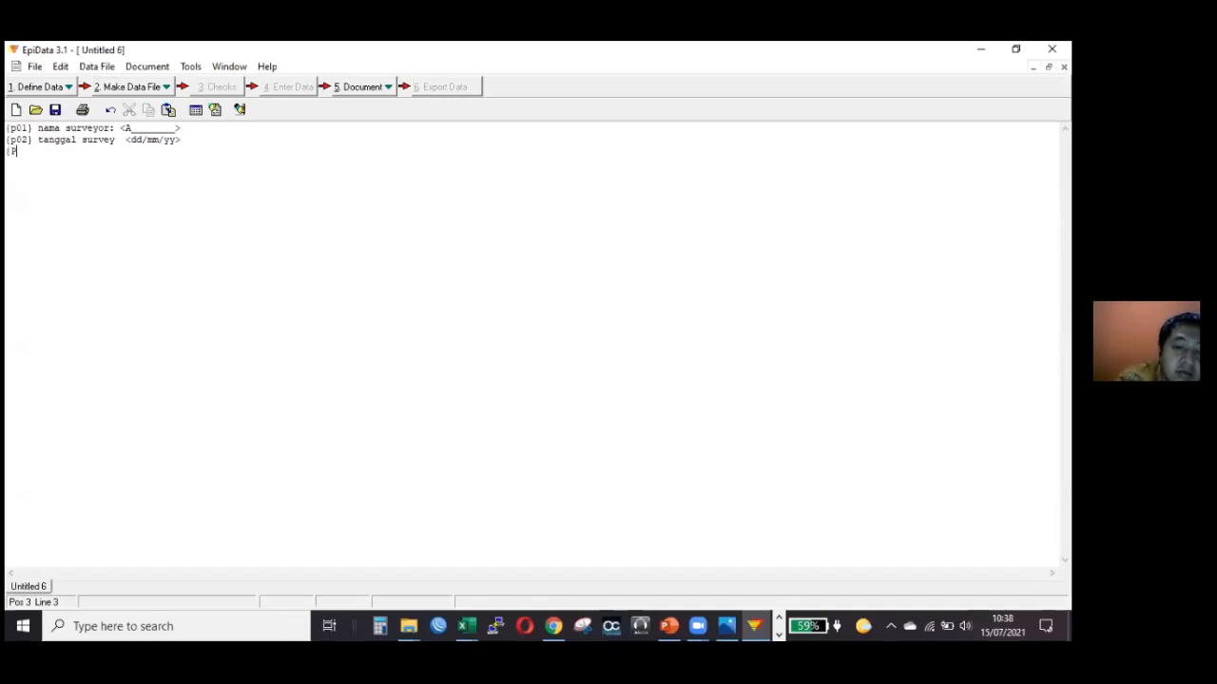
text(03)
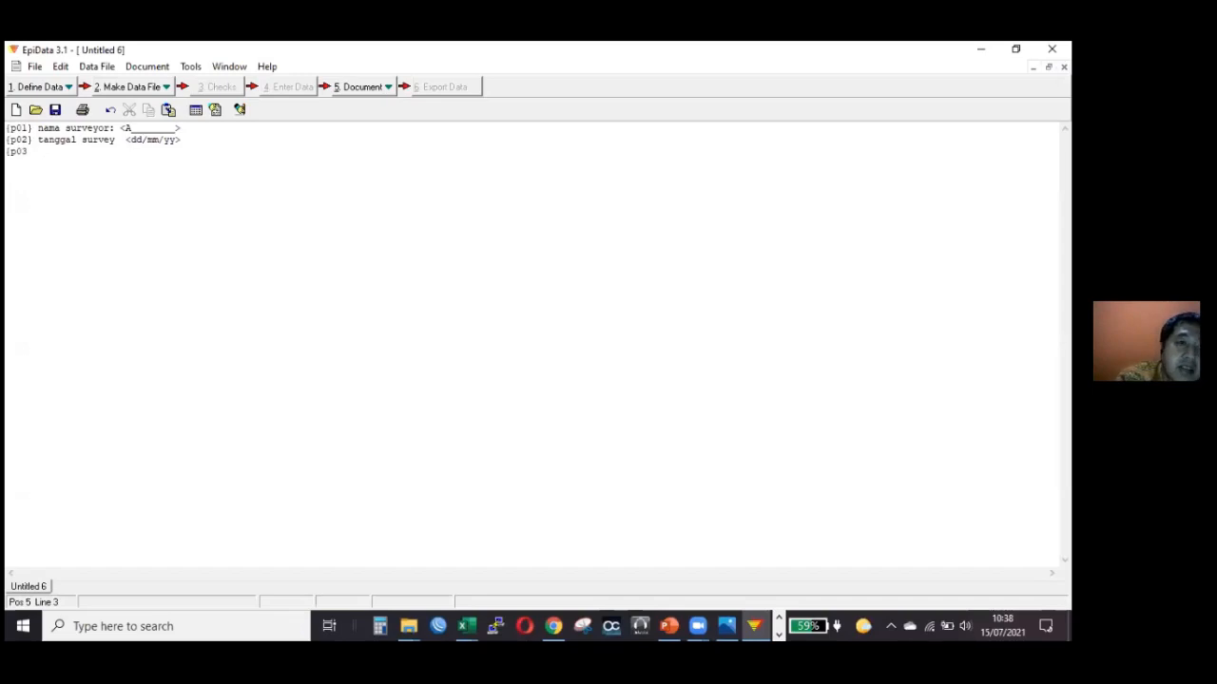
text(})
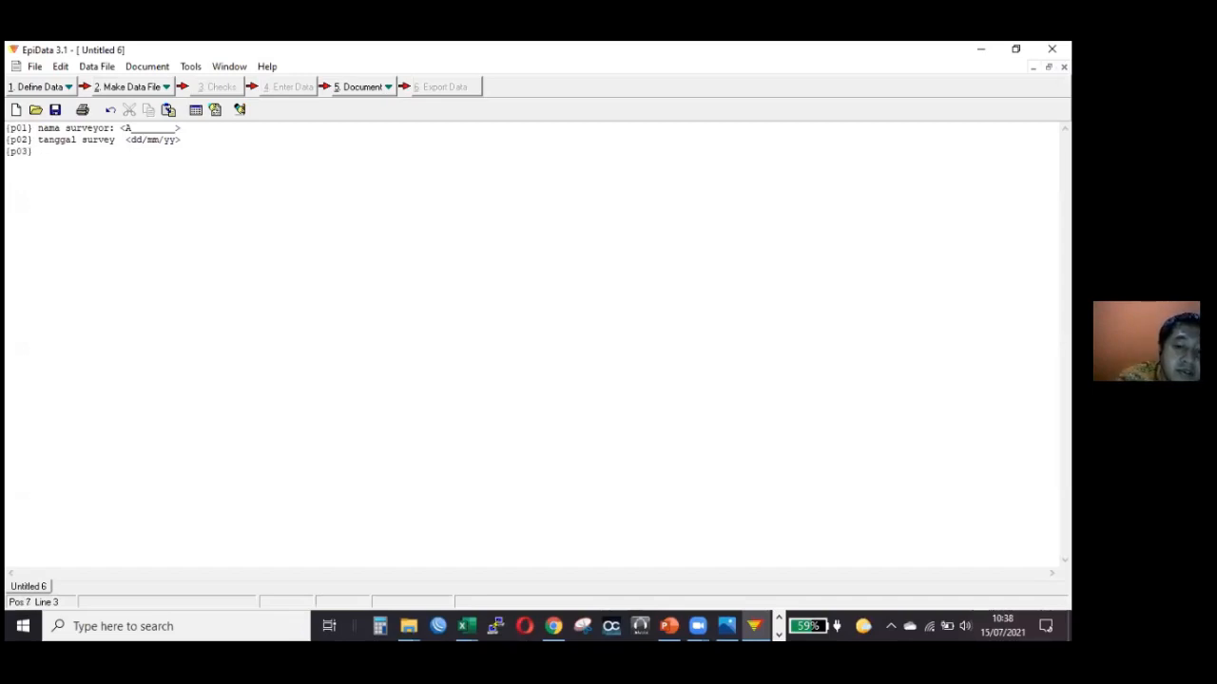
text( Kecamatan)
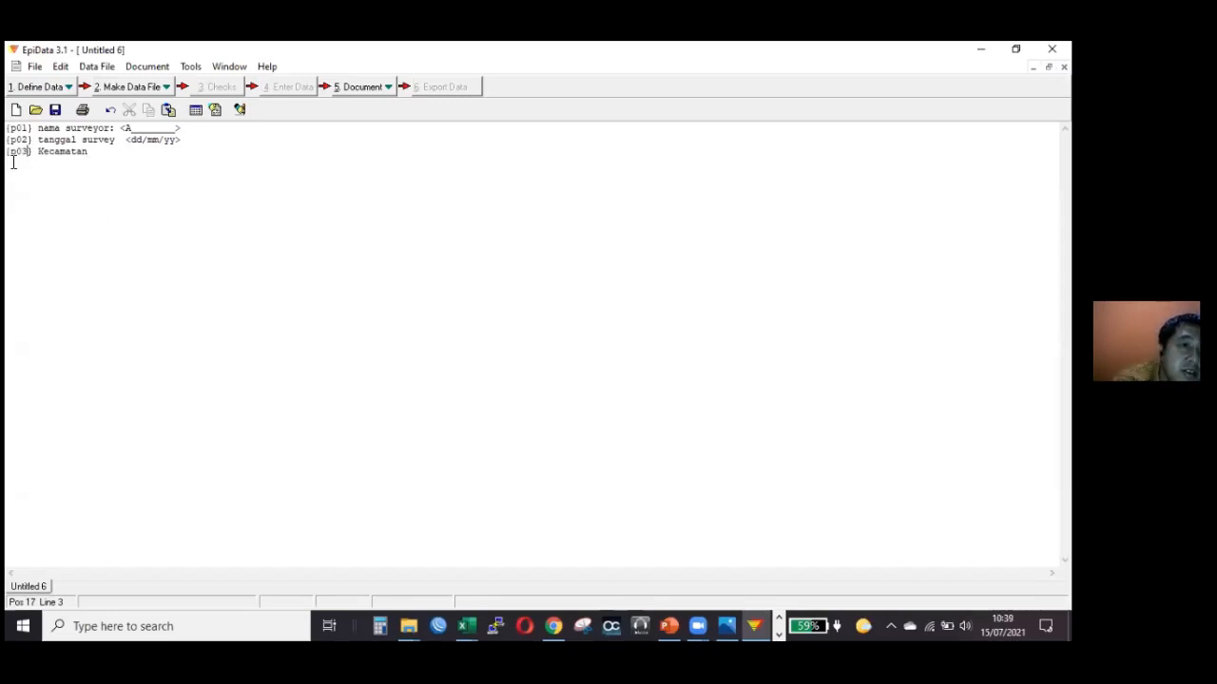
Highlight the p03 code, switch to Excel and show the "jawaban responden" sheet of the "survey 1" workbook.
double_click(13, 159)
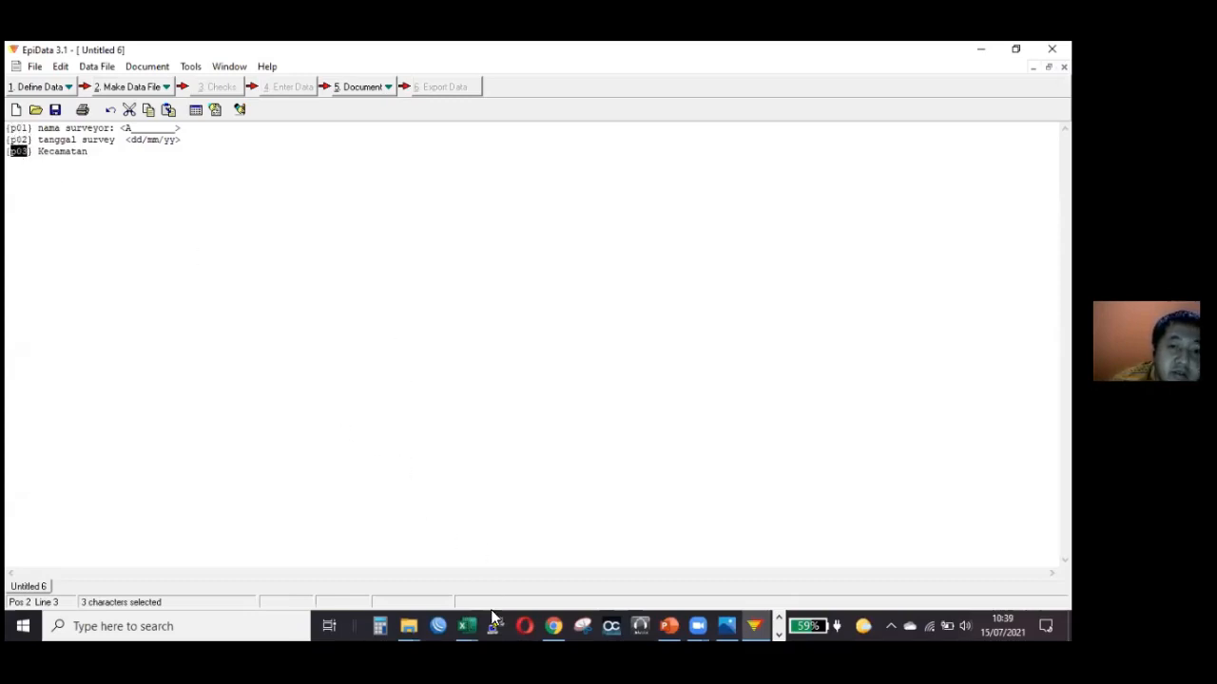
click(465, 625)
click(550, 560)
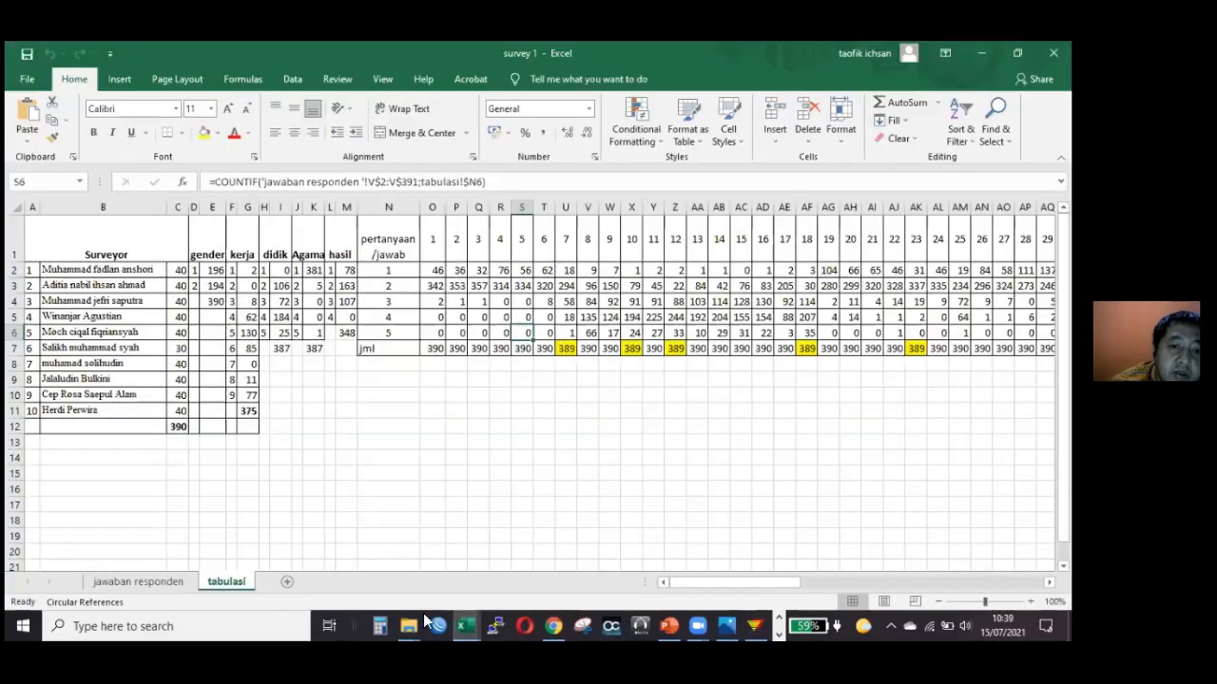
click(421, 571)
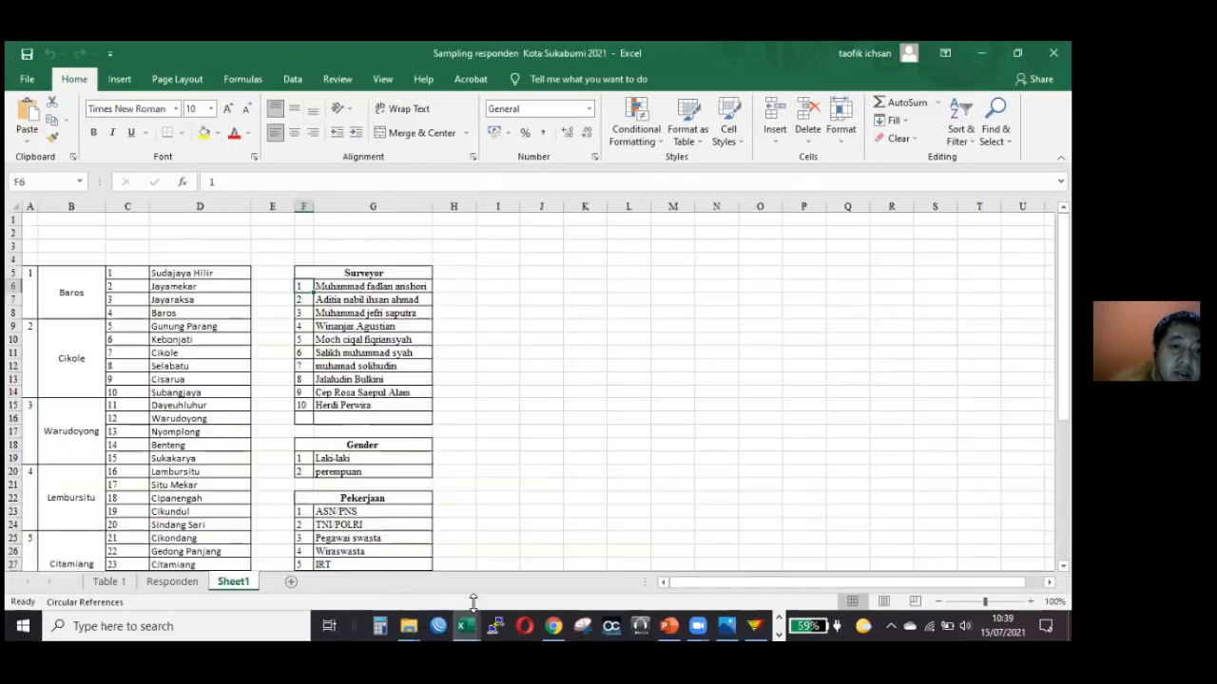
click(502, 572)
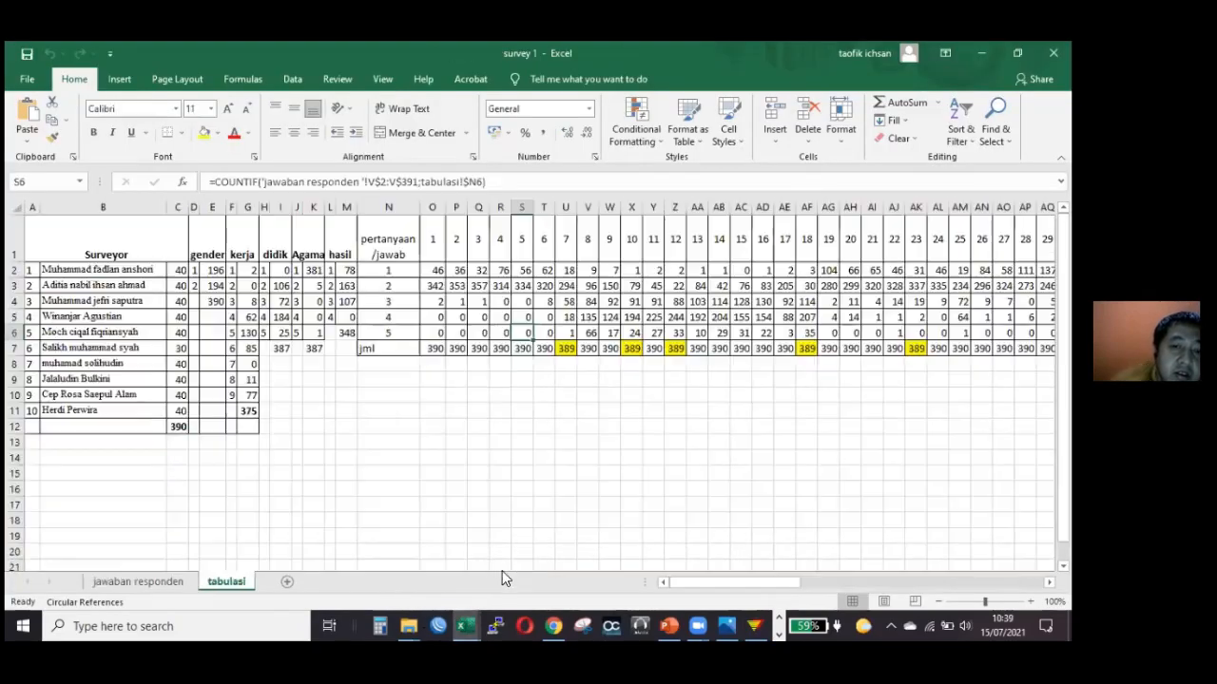
click(169, 581)
Examine the variable names in the sheet's header row, including var1, tgl, reg, no, kec and nama2.
click(160, 231)
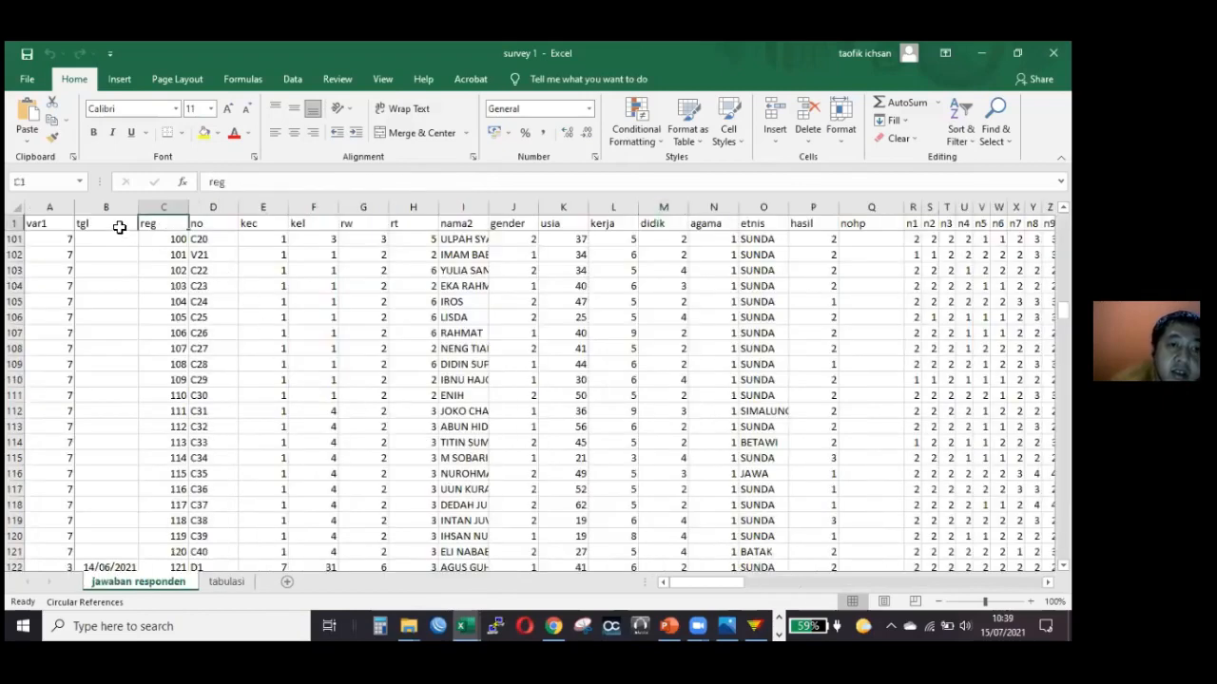
drag(128, 224, 150, 224)
click(216, 227)
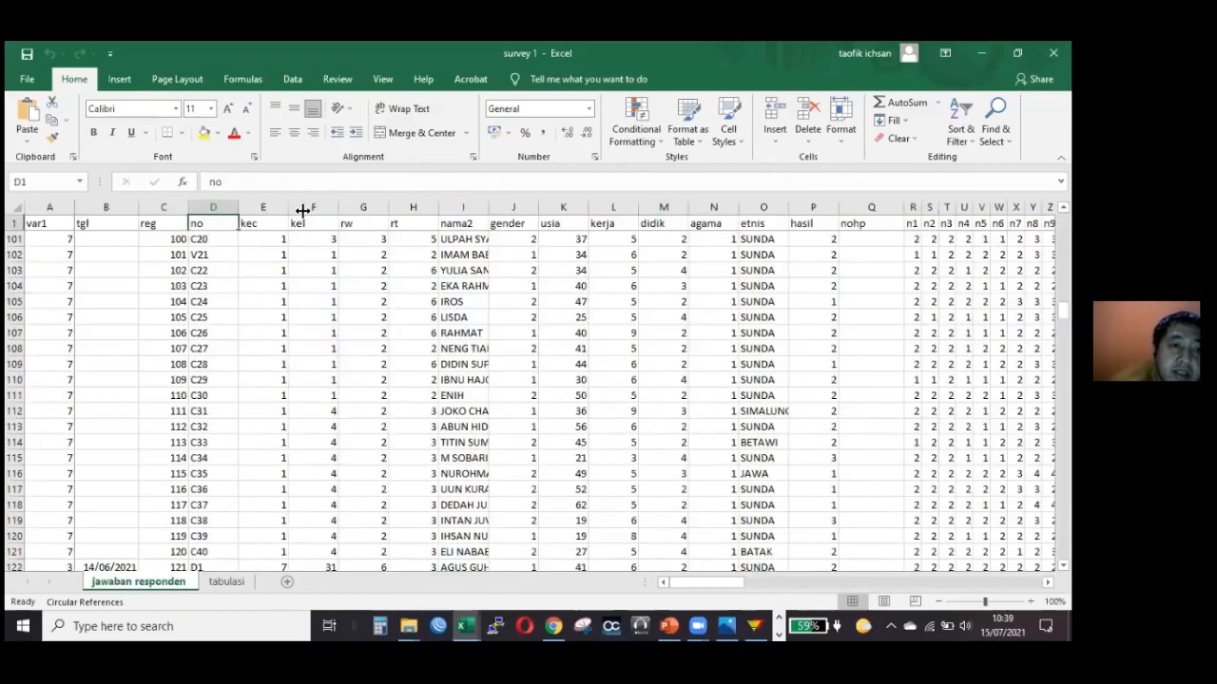
key(Right)
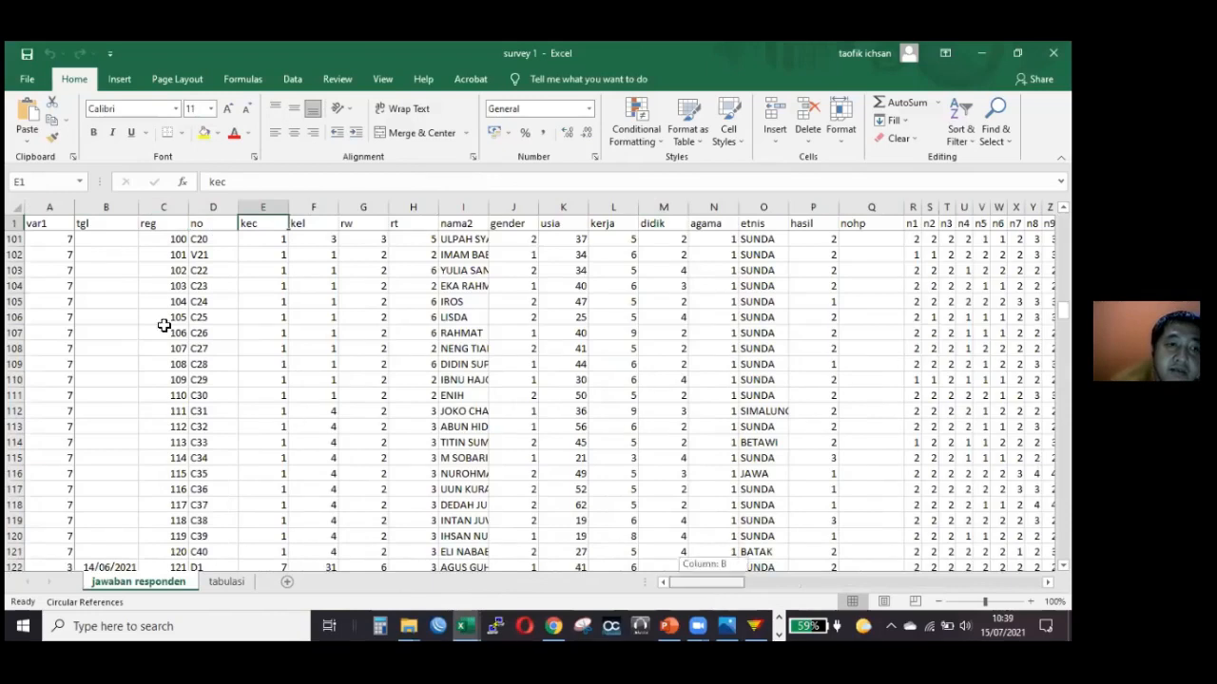
click(49, 225)
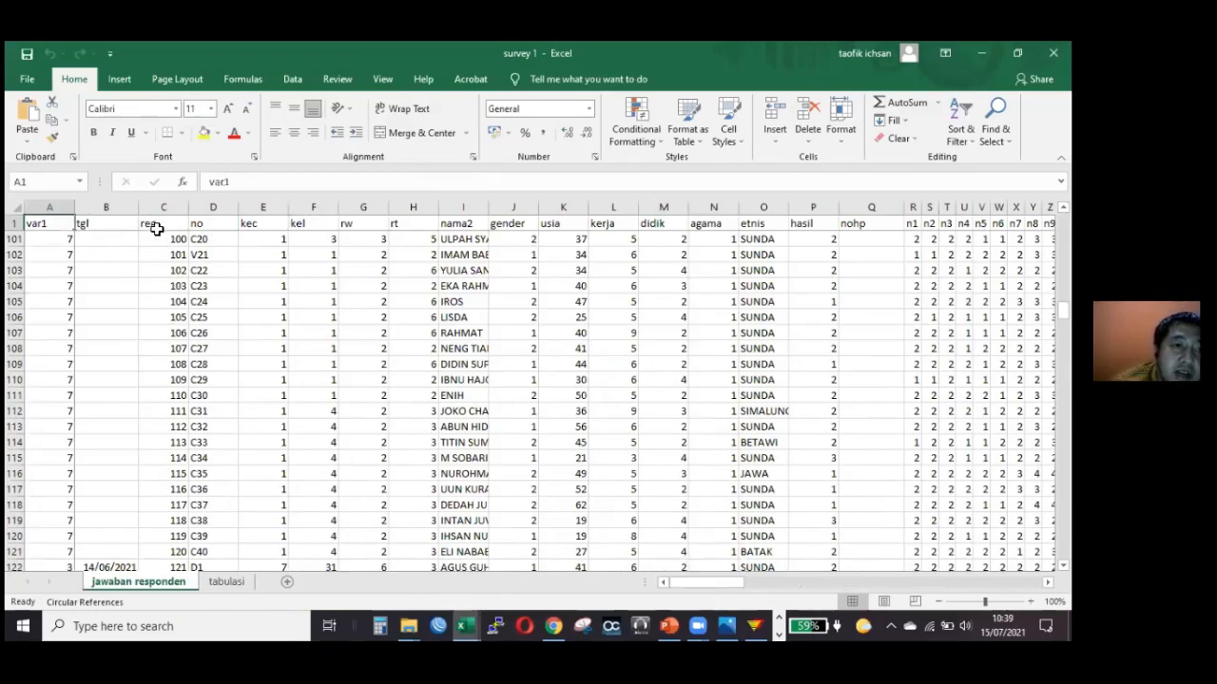
key(Right)
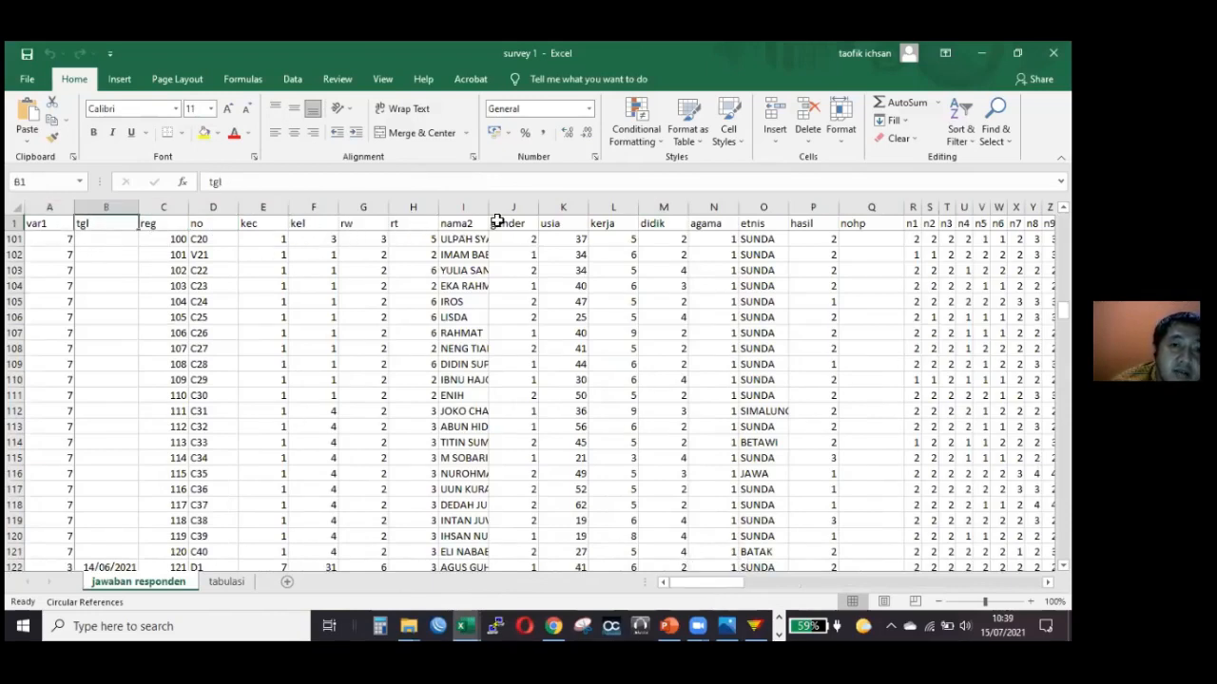
click(465, 226)
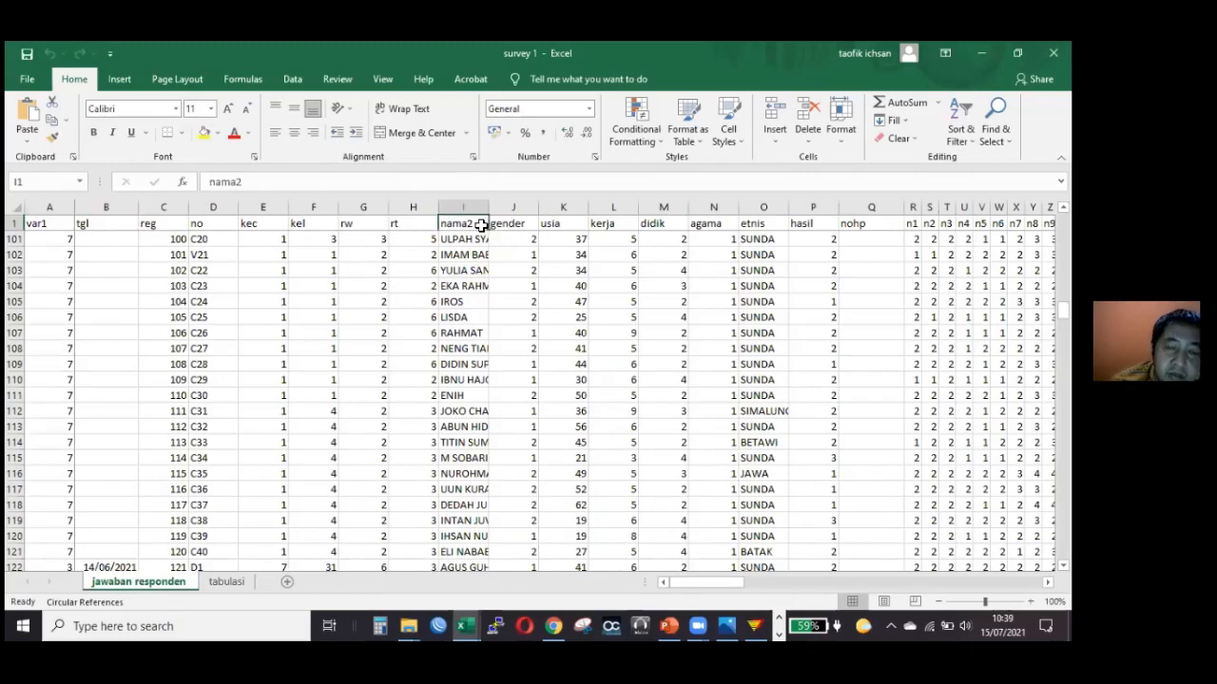
key(Right)
click(472, 226)
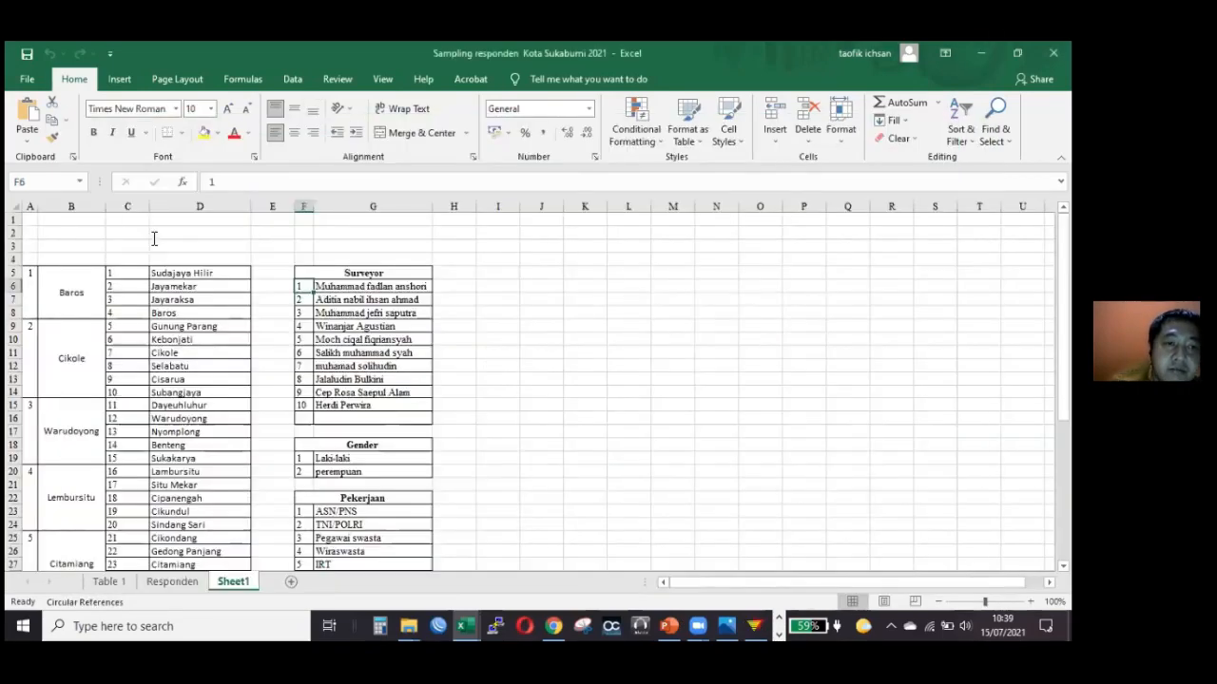
Switch back to EpiData and add a colon and the two-digit numeric field ## after "Kecamatan".
click(754, 624)
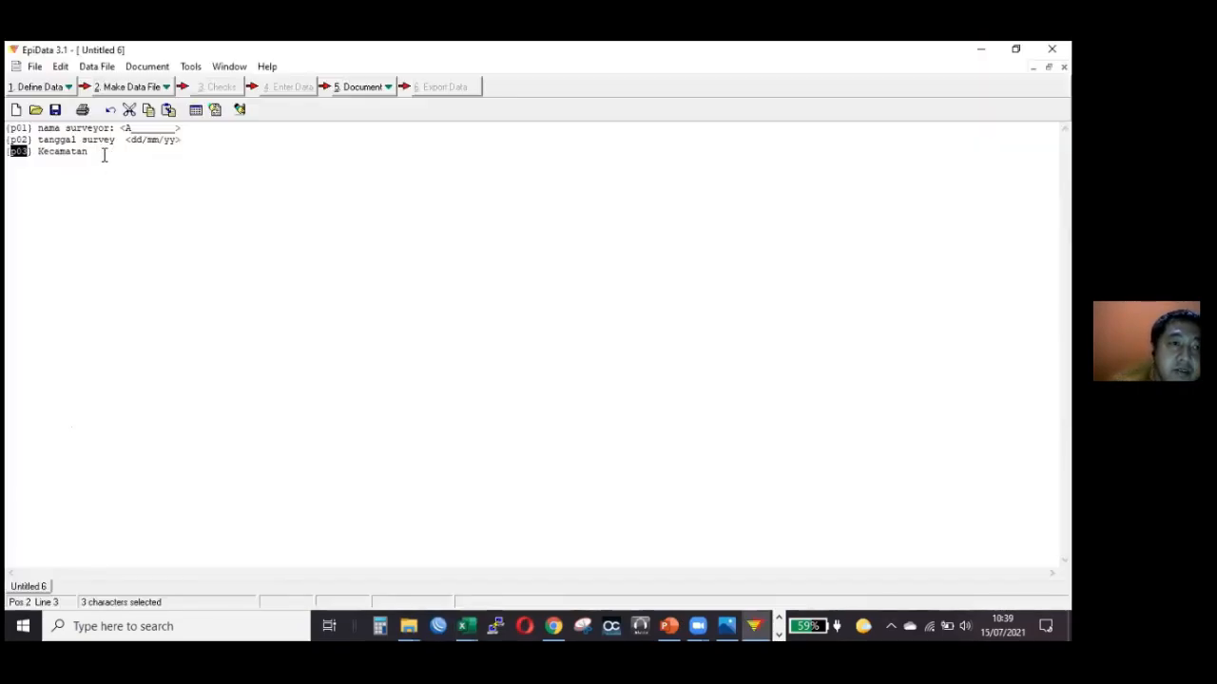
click(128, 164)
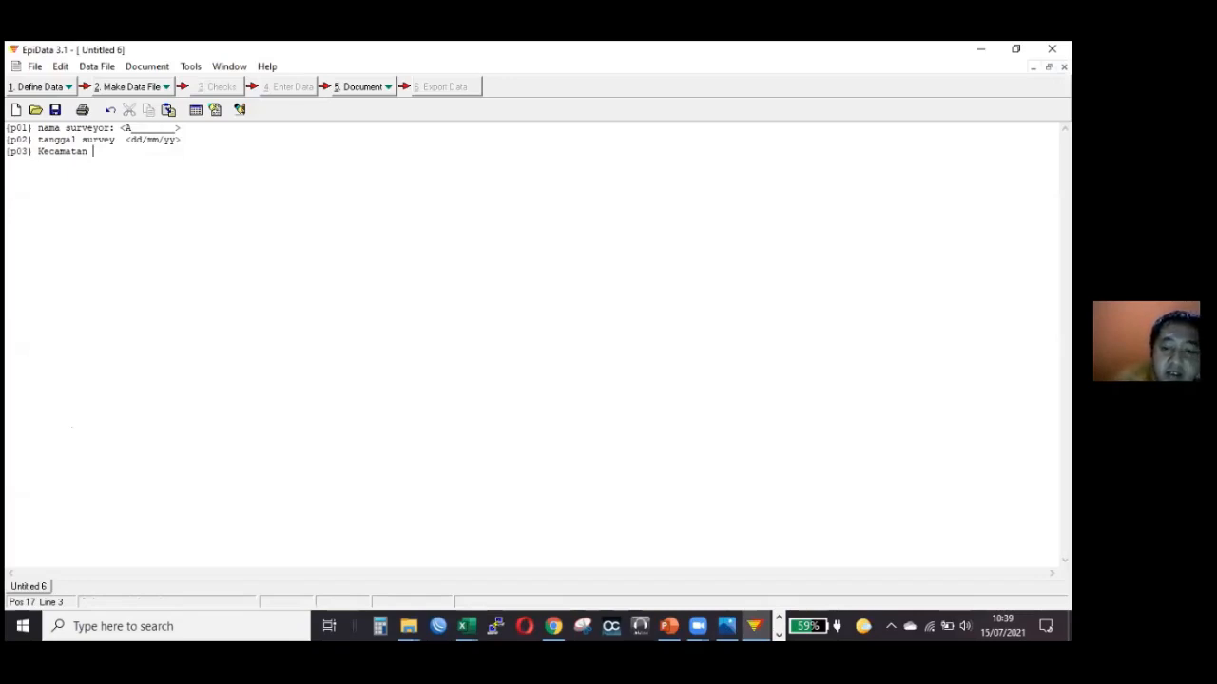
text(:)
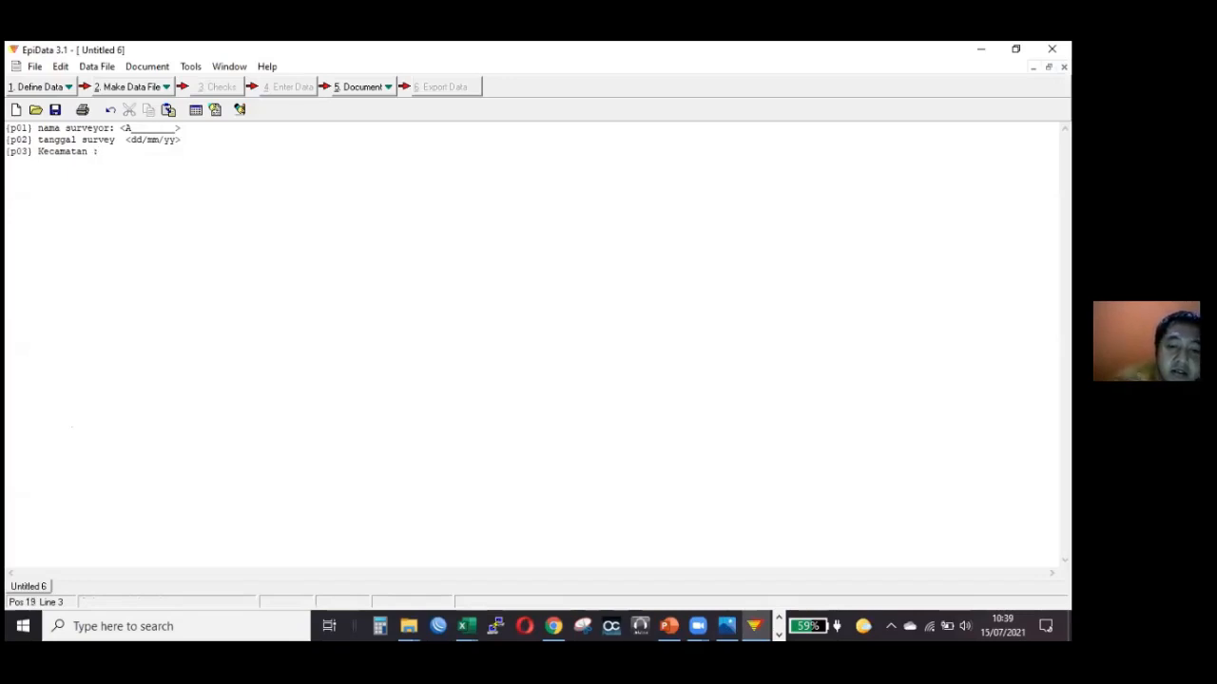
text( #)
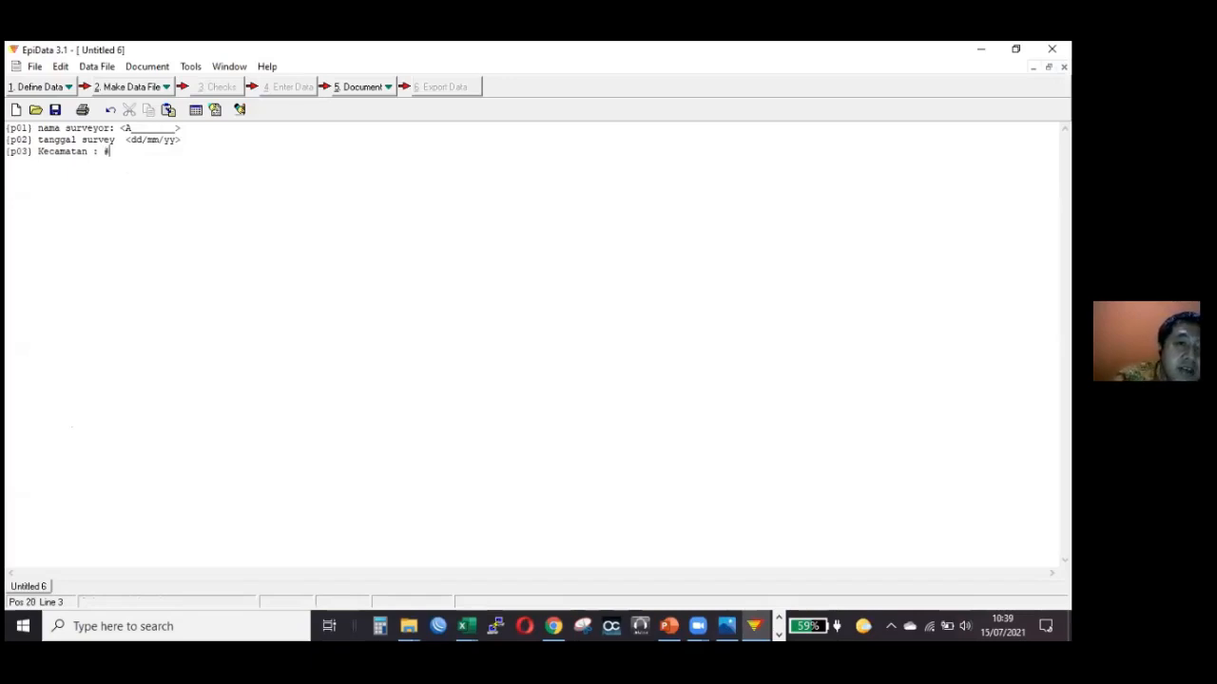
text(#)
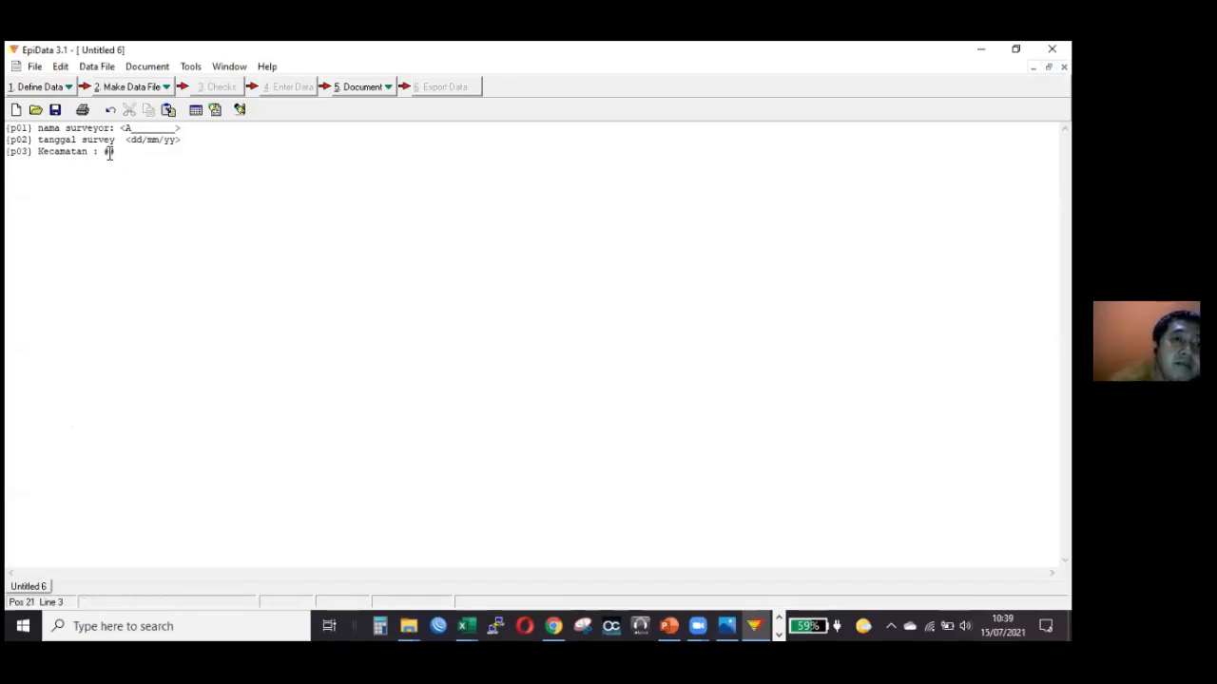
double_click(106, 152)
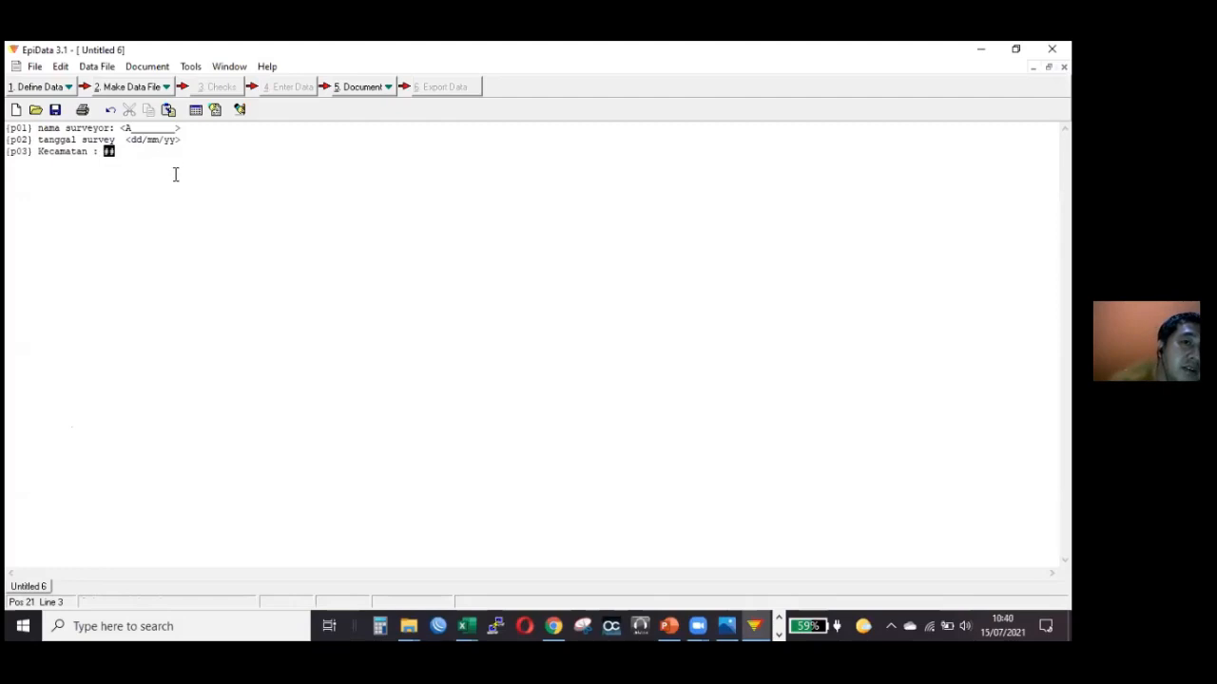
click(297, 157)
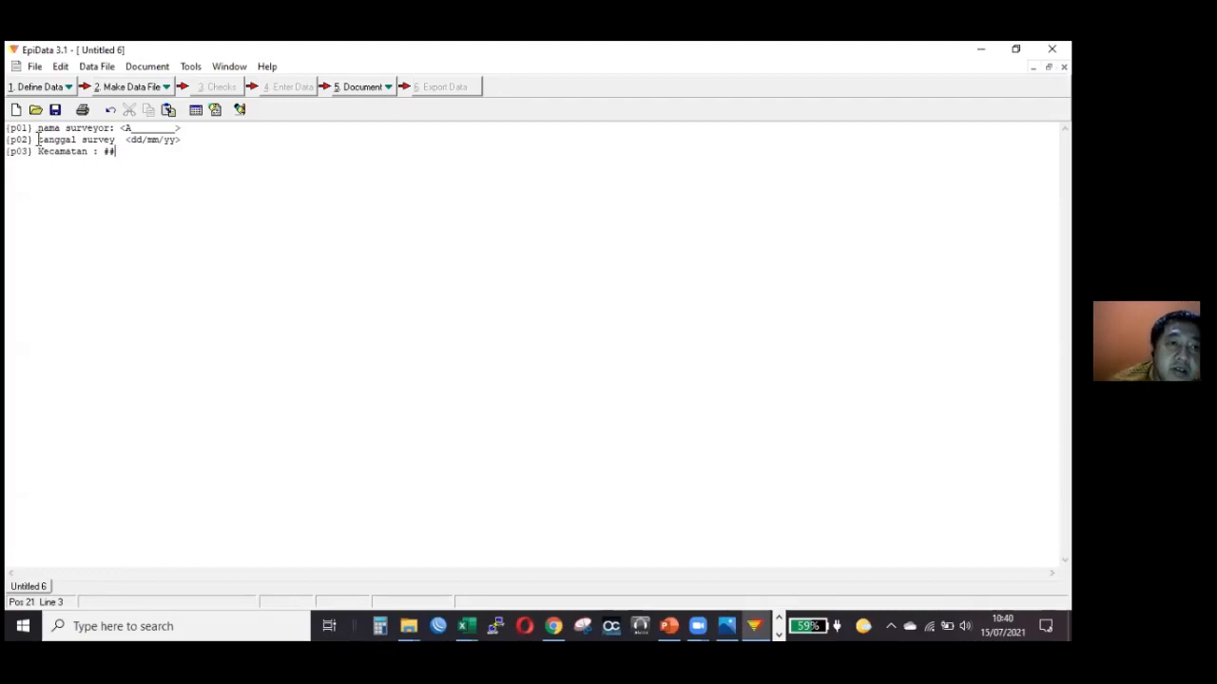
Highlight the three questionnaire lines, clear the highlight and preview them as a data form.
drag(38, 140, 8, 128)
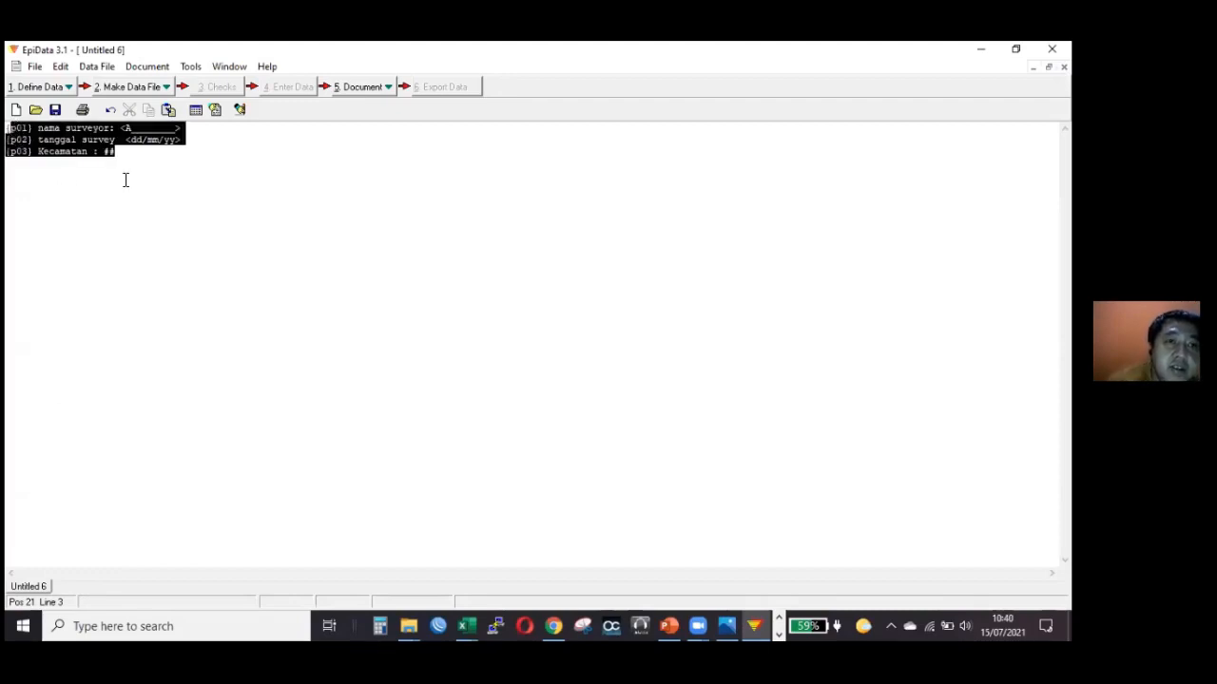
click(127, 161)
click(145, 87)
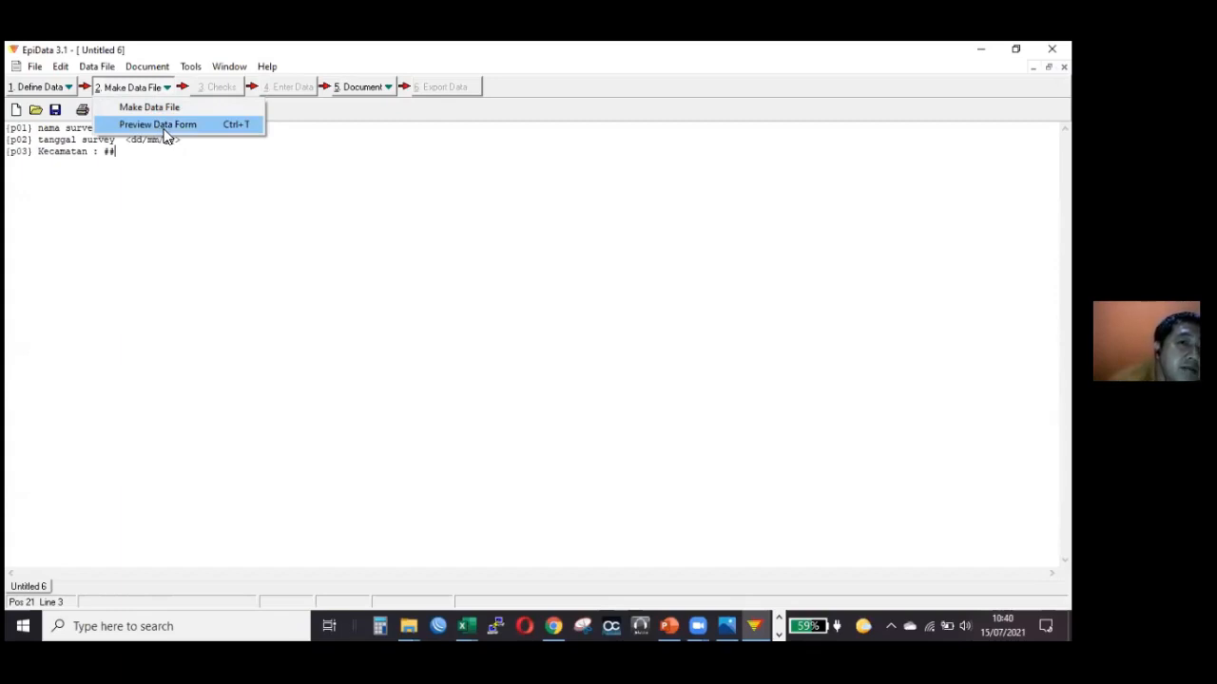
click(166, 136)
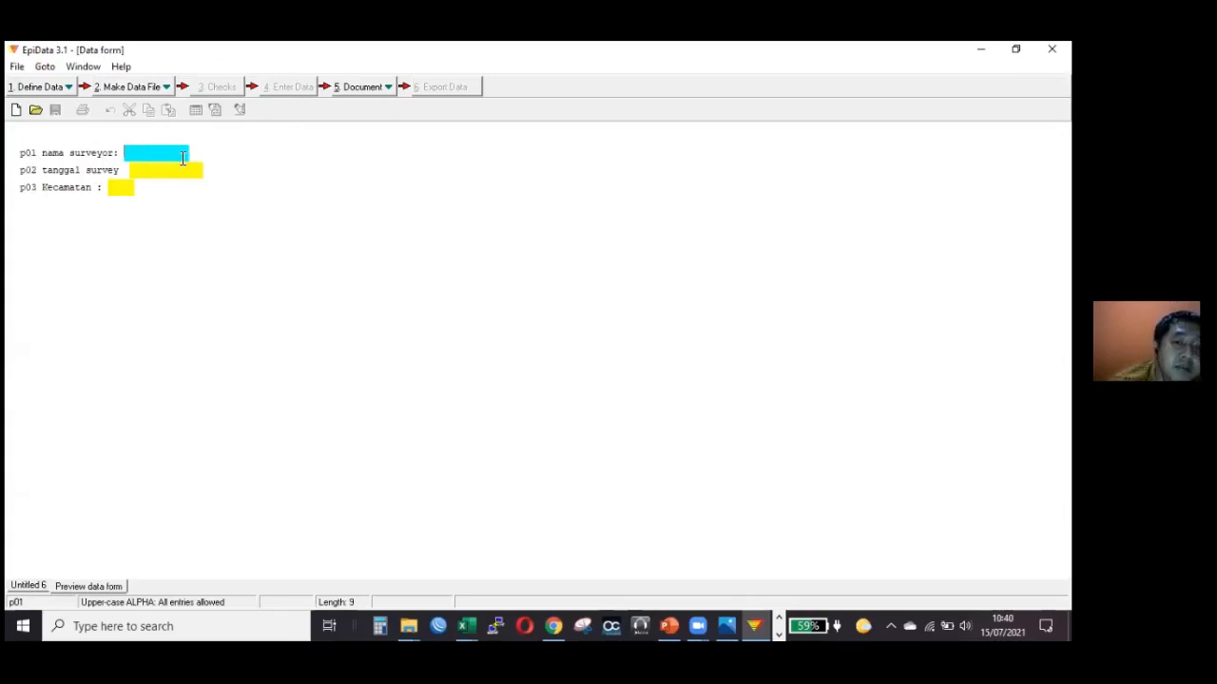
Test the nama surveyor field with the sample text RSDHJFJTD and clear the entry.
text(RSDHJFJTD)
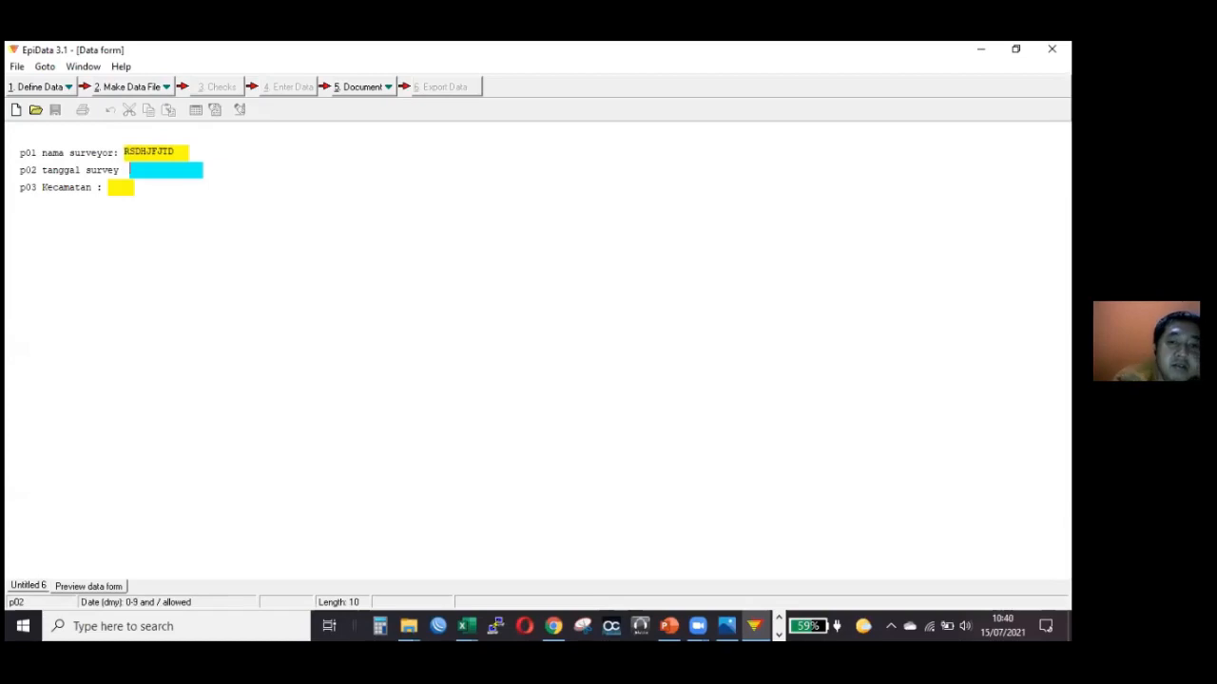
key(shift+Tab)
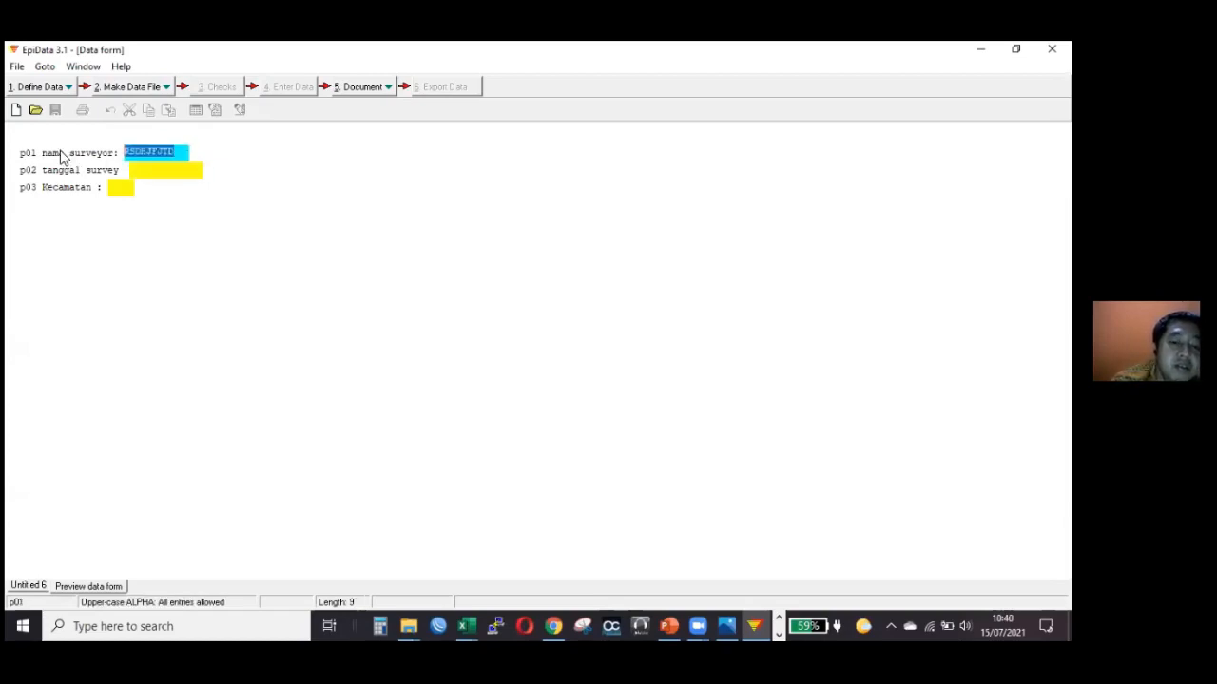
text(D)
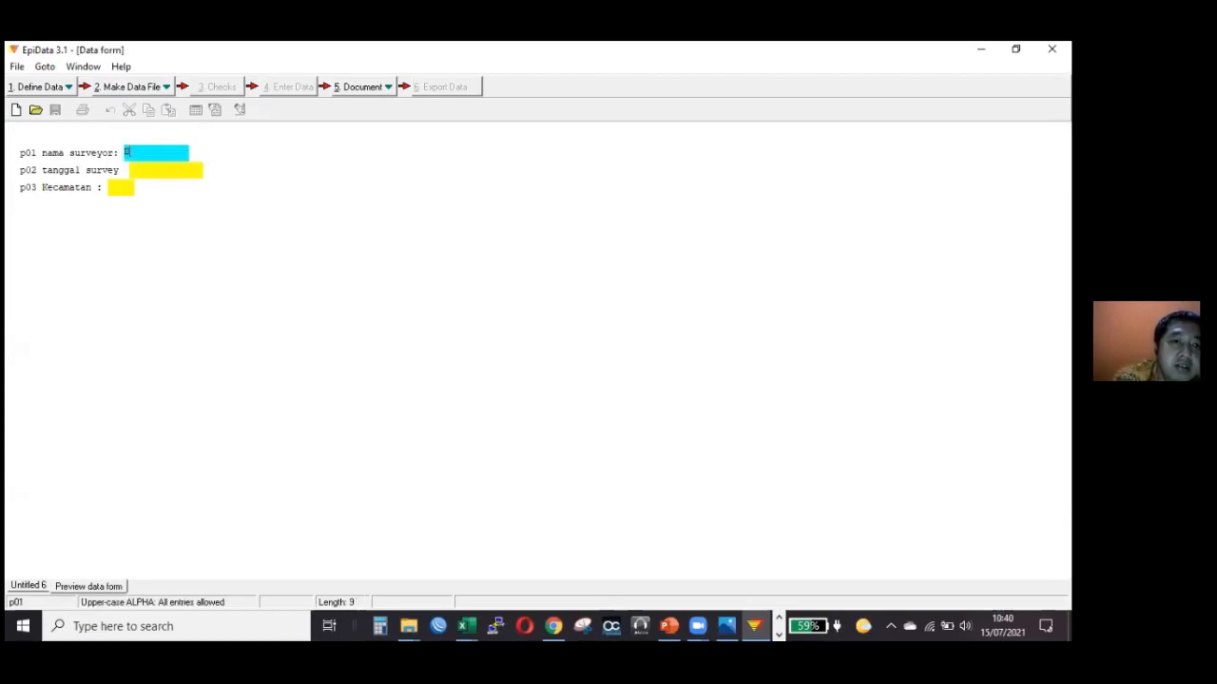
key(BackSpace)
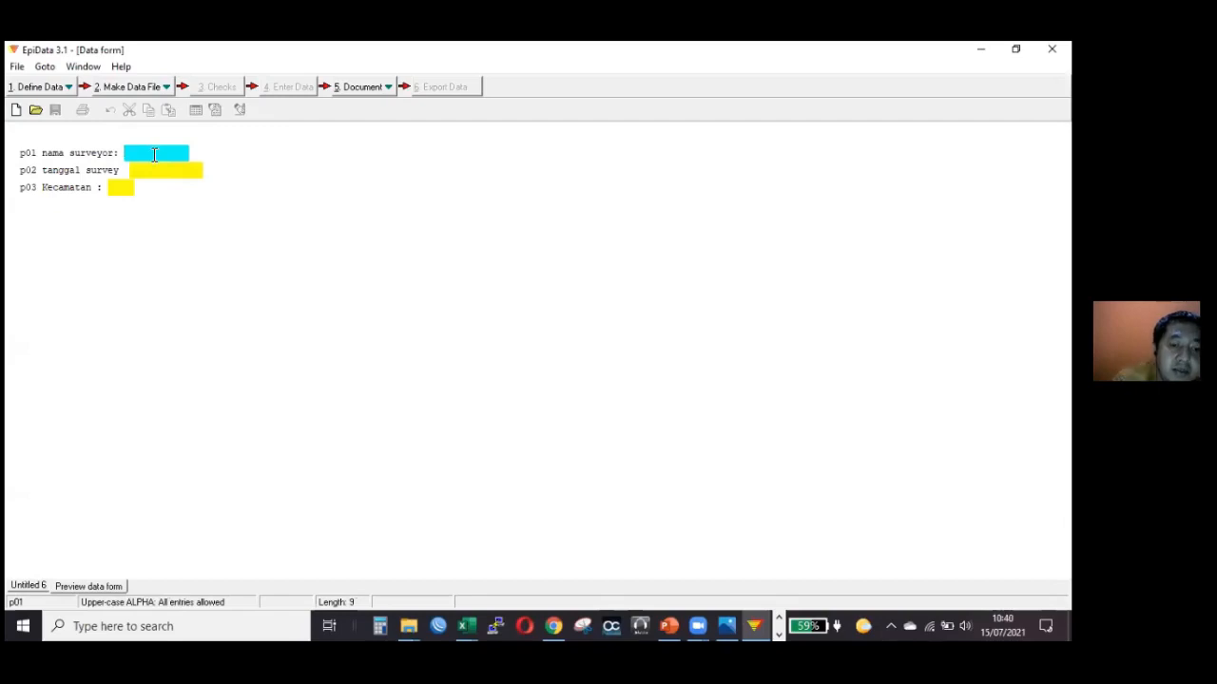
Fill the nama surveyor field to its full length with the sample text DDDDDDDDD.
text(DDD)
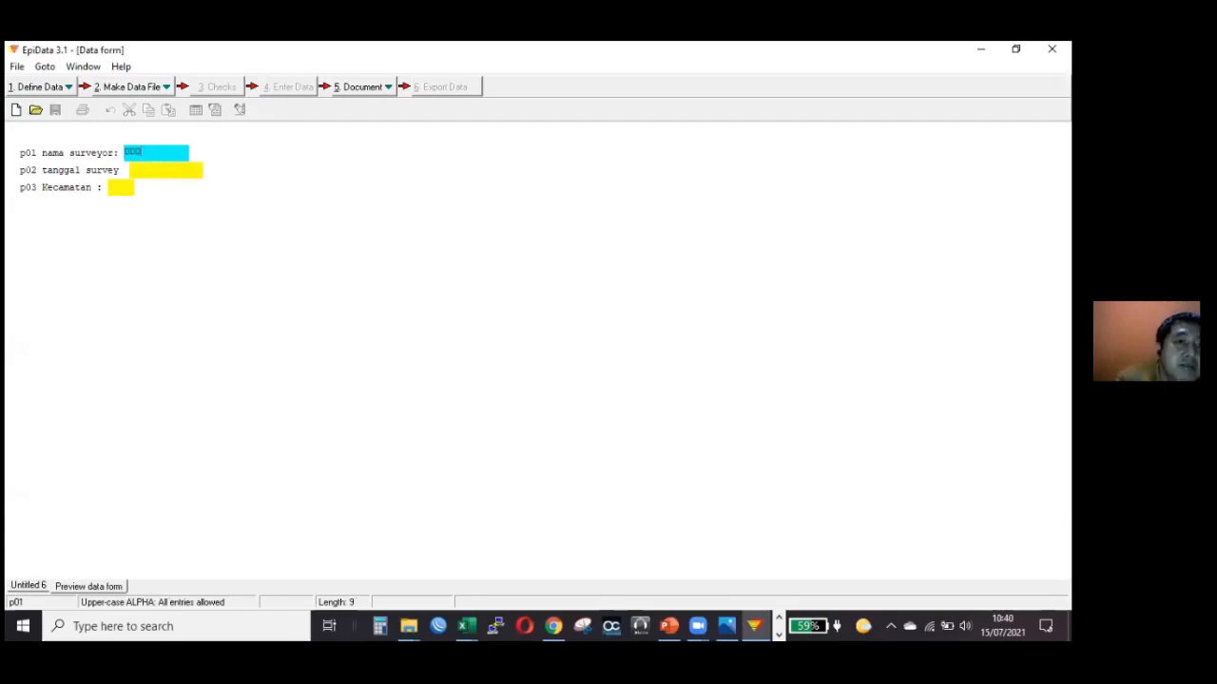
text(DDDDDD)
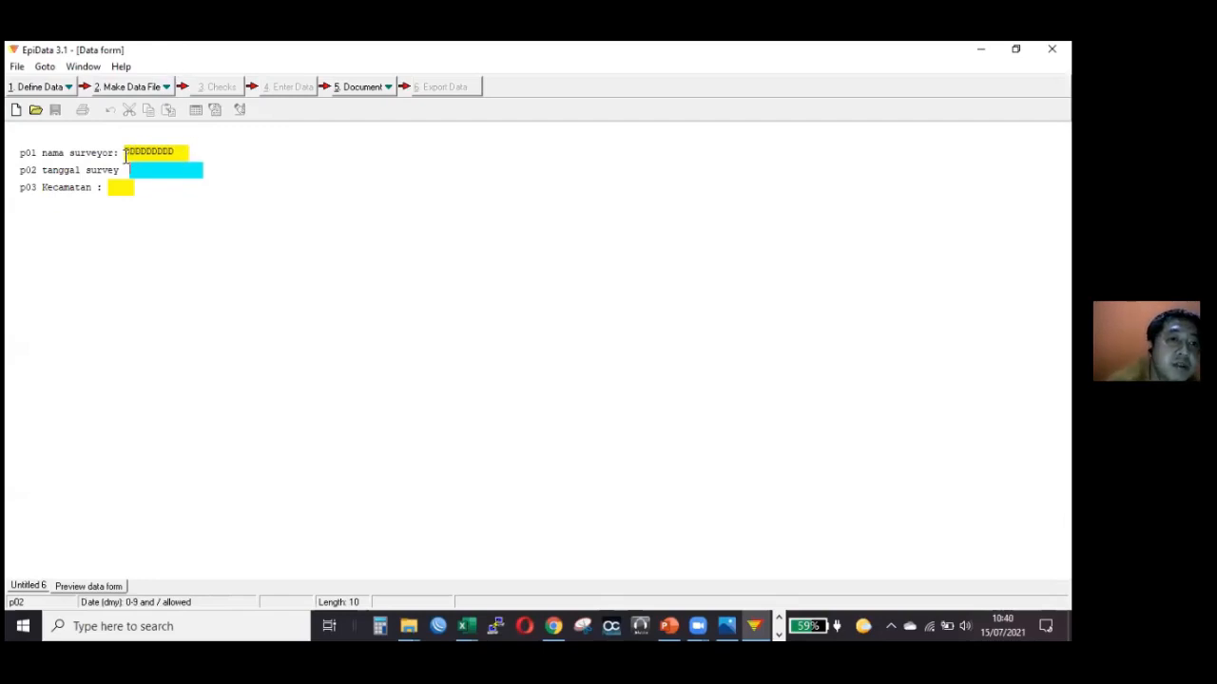
Clear the nama surveyor entry and enter the test date 12/01/2021 in the tanggal survey field.
key(shift+Tab)
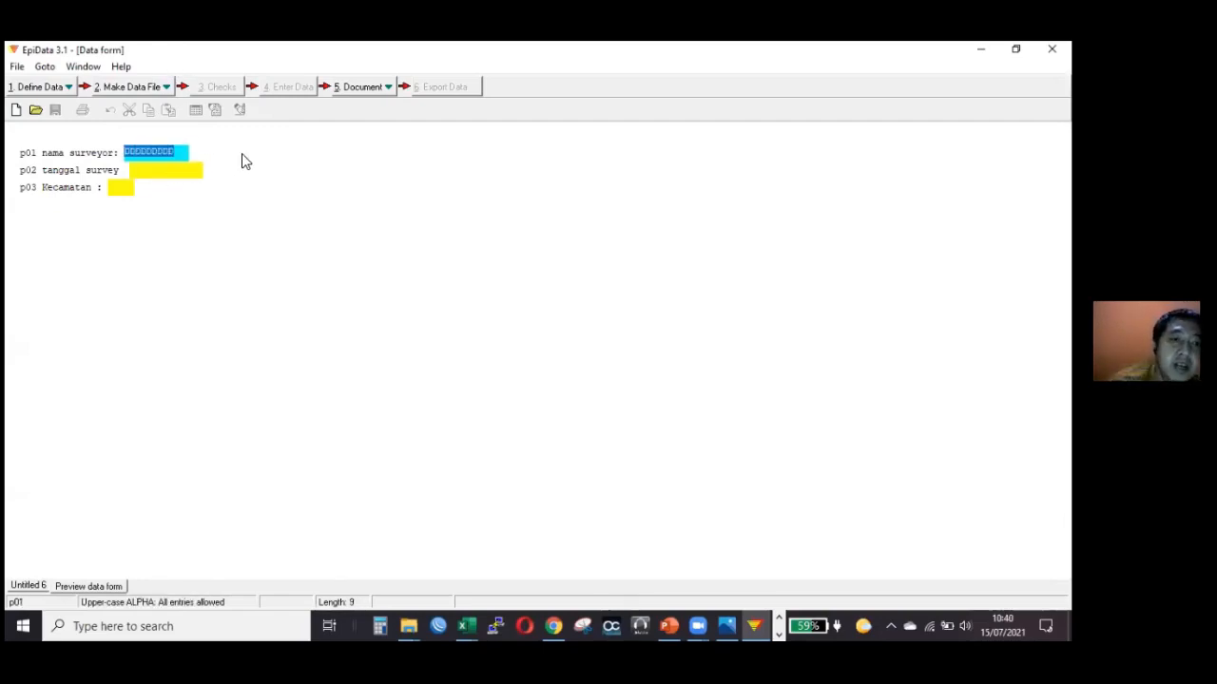
key(Delete)
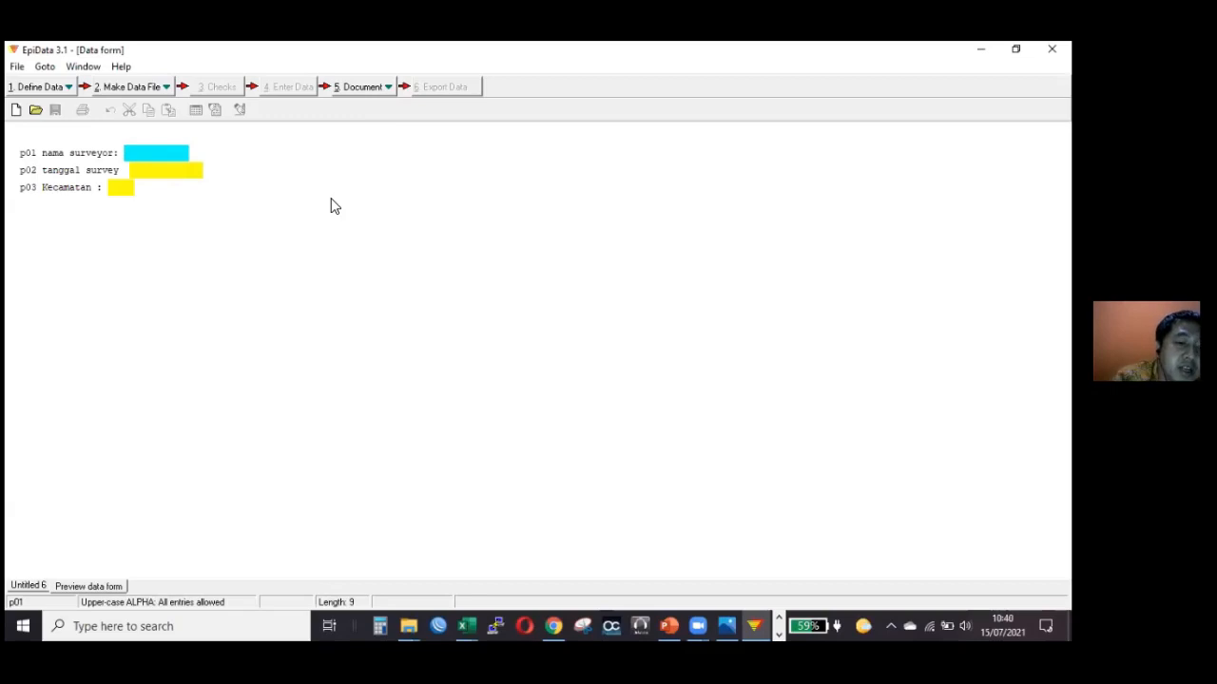
key(Return)
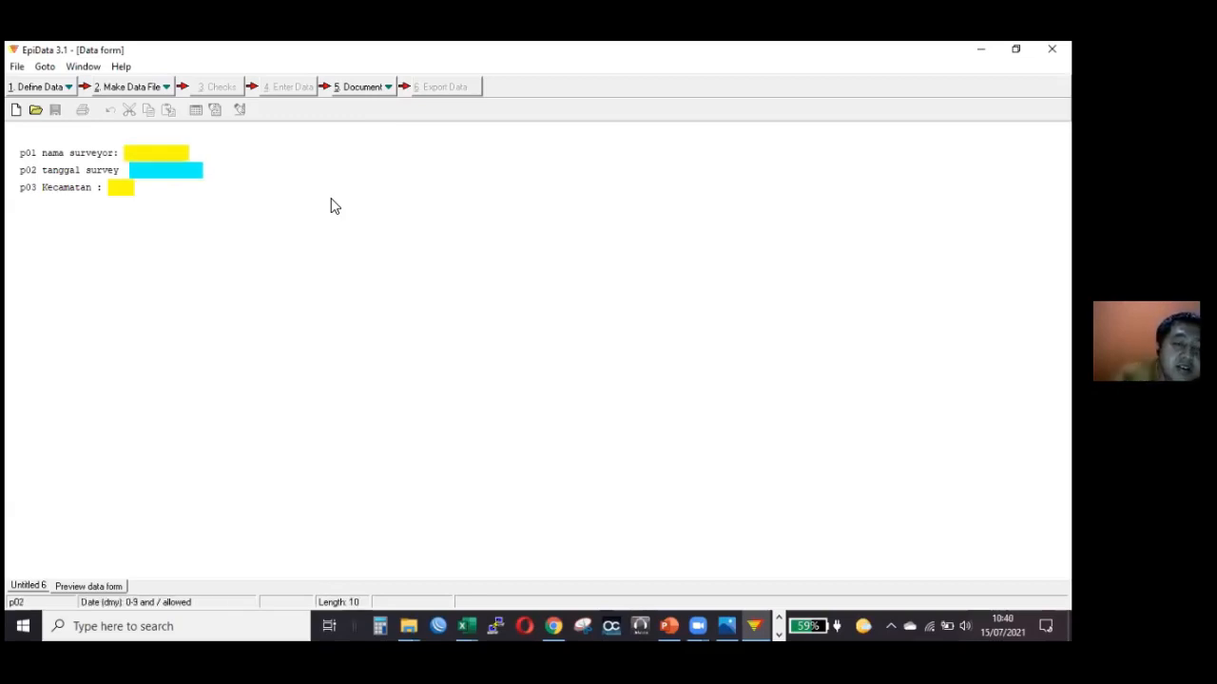
text(12)
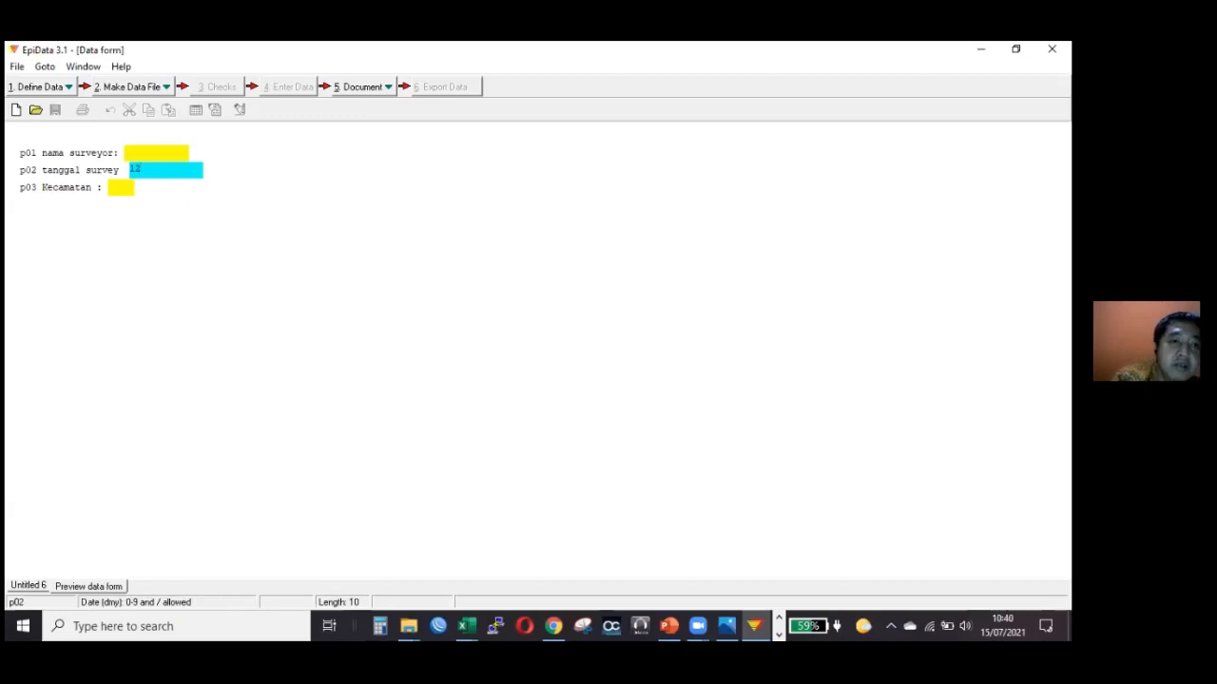
text(/)
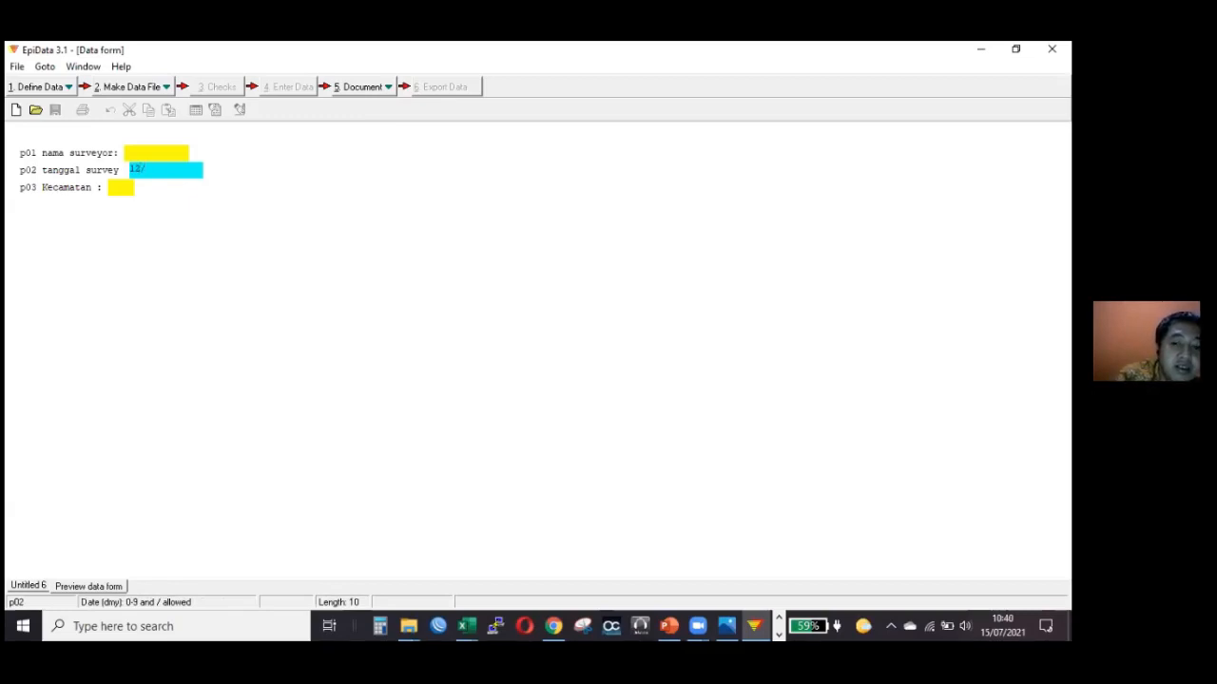
text(01/2021)
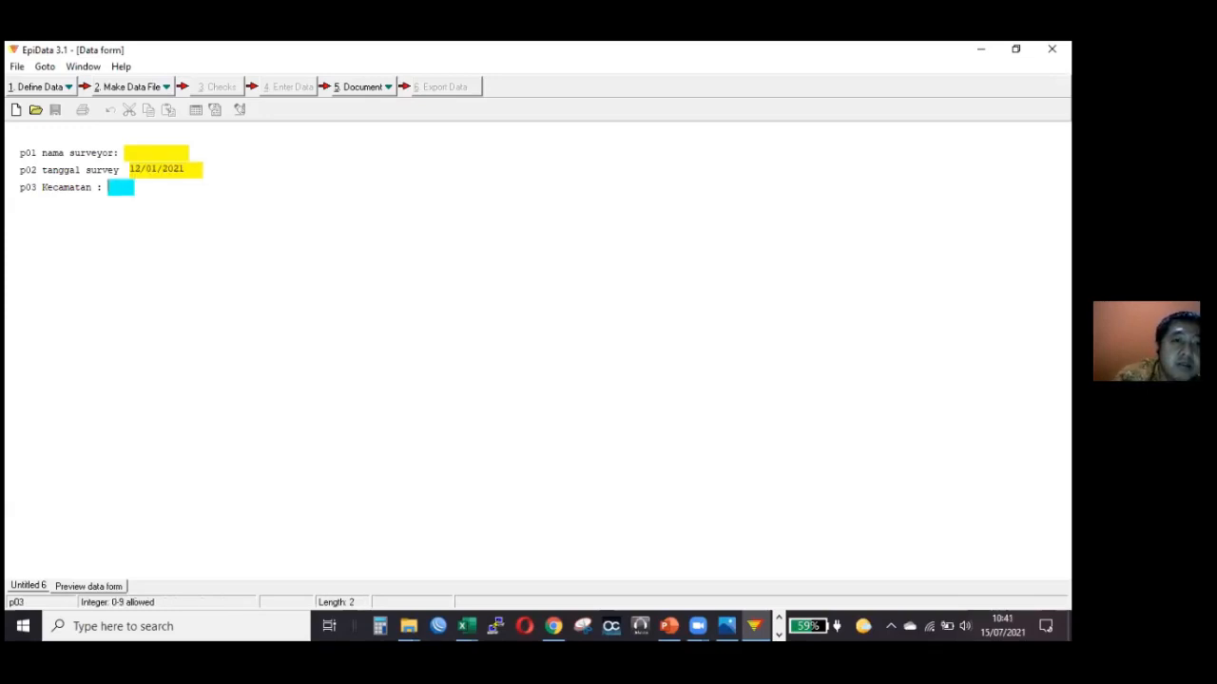
Test the tanggal survey field with an invalid month by changing the date to 12/13/2021.
double_click(148, 171)
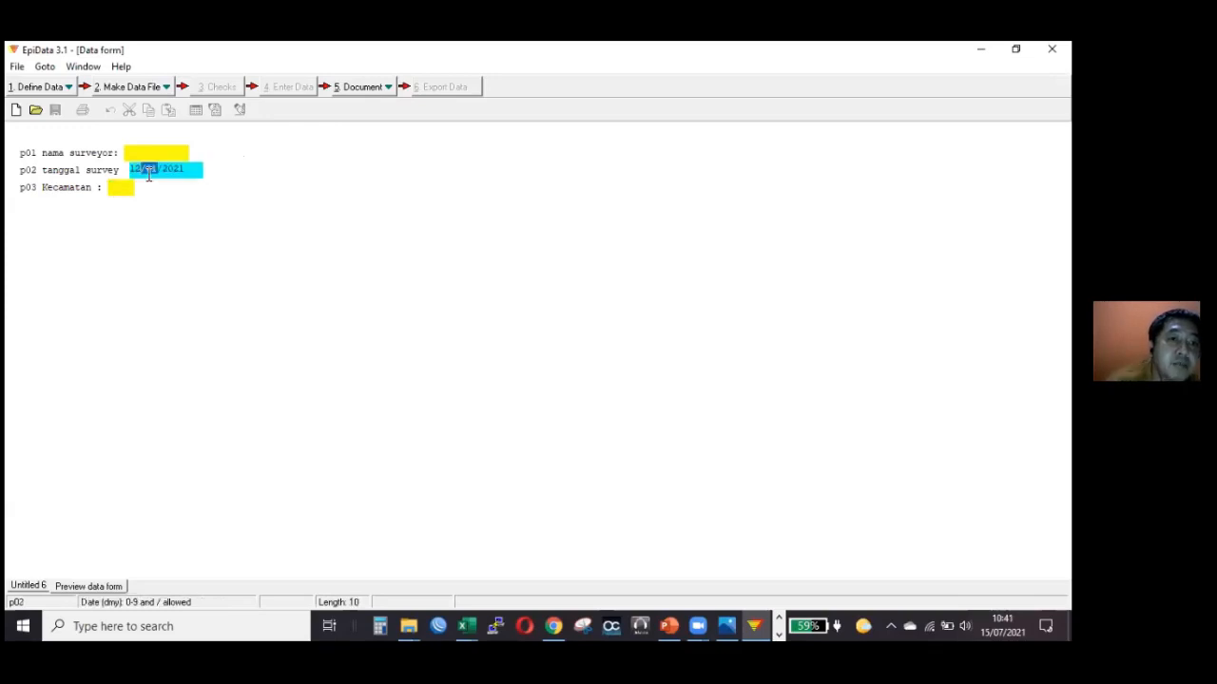
click(160, 169)
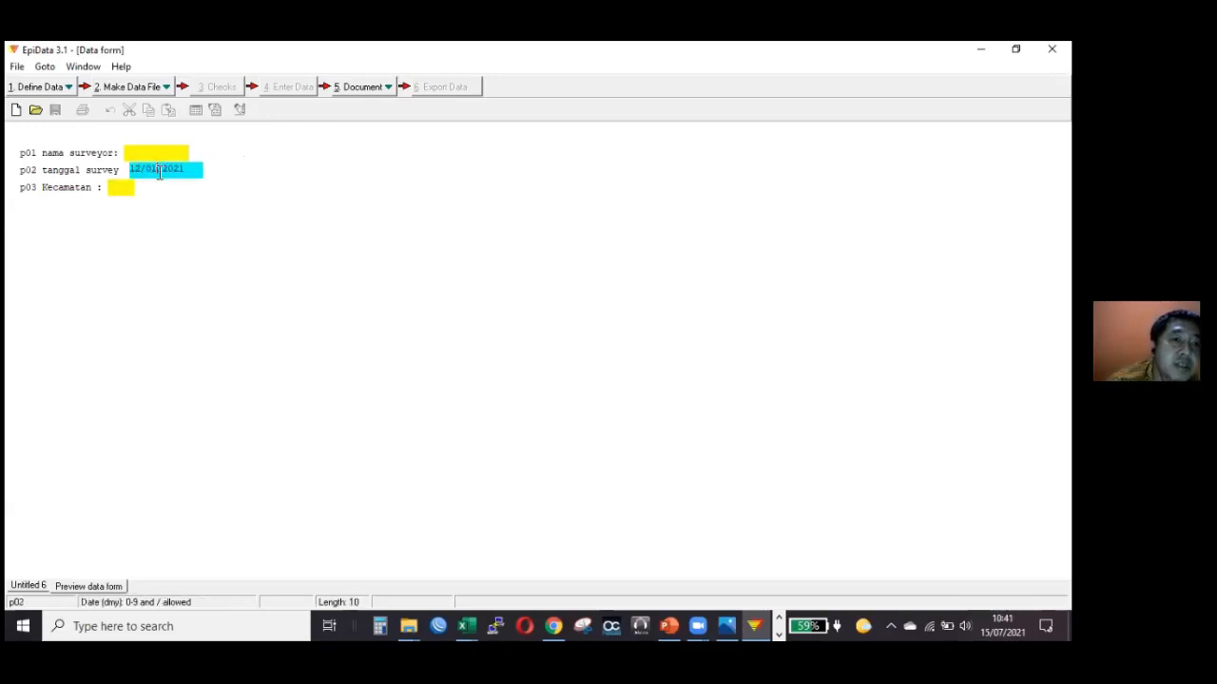
double_click(151, 169)
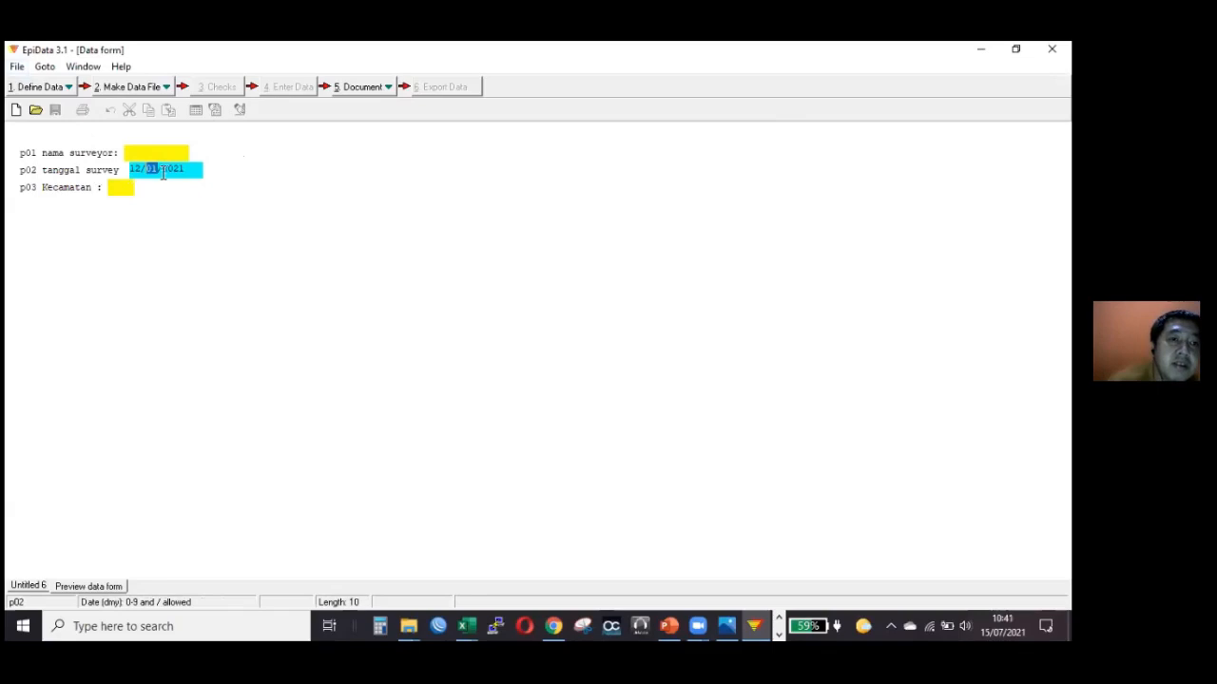
drag(131, 169, 158, 172)
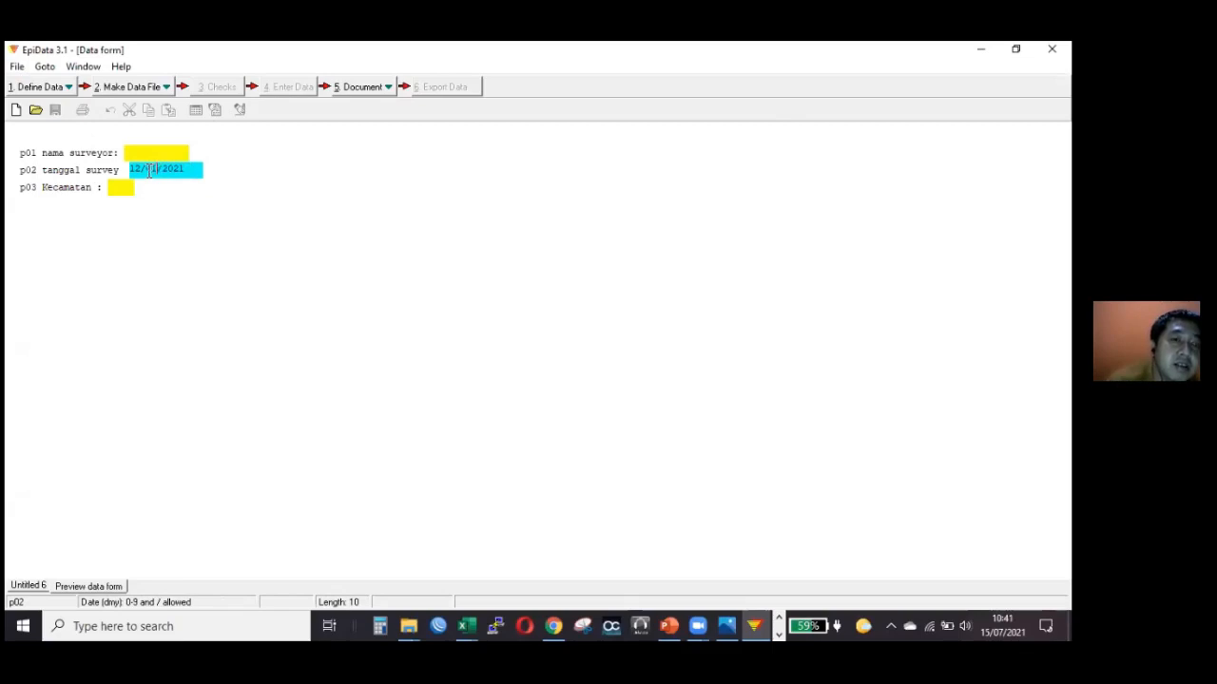
double_click(149, 170)
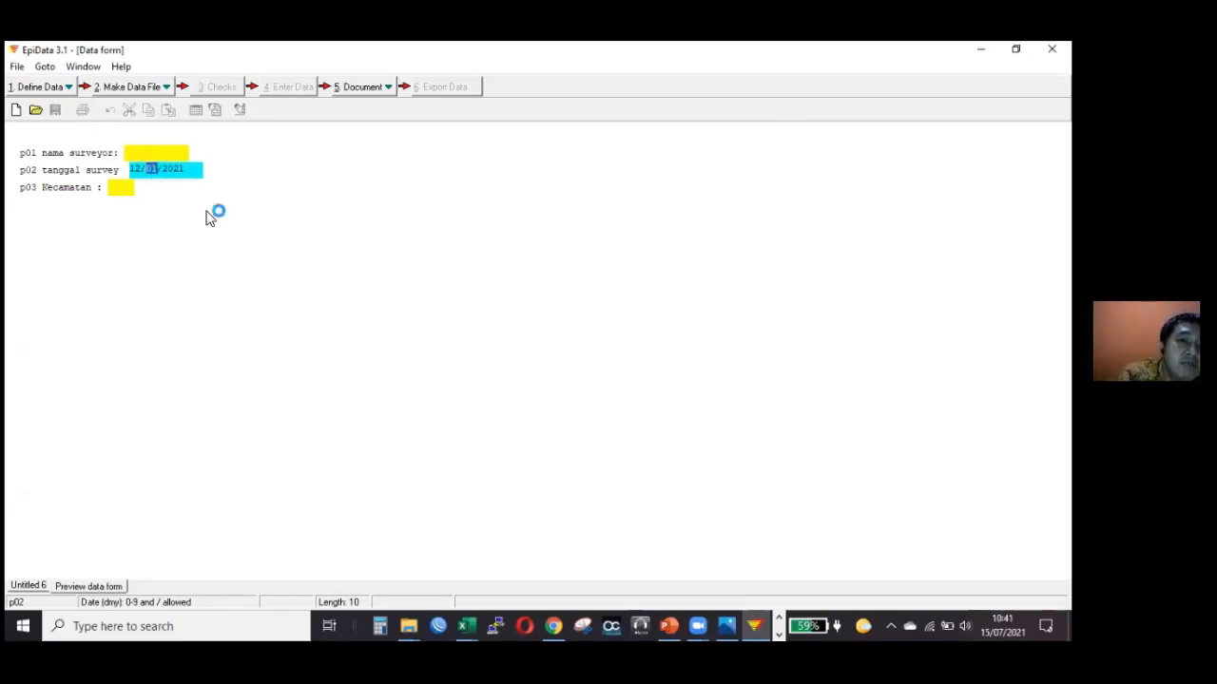
text(13)
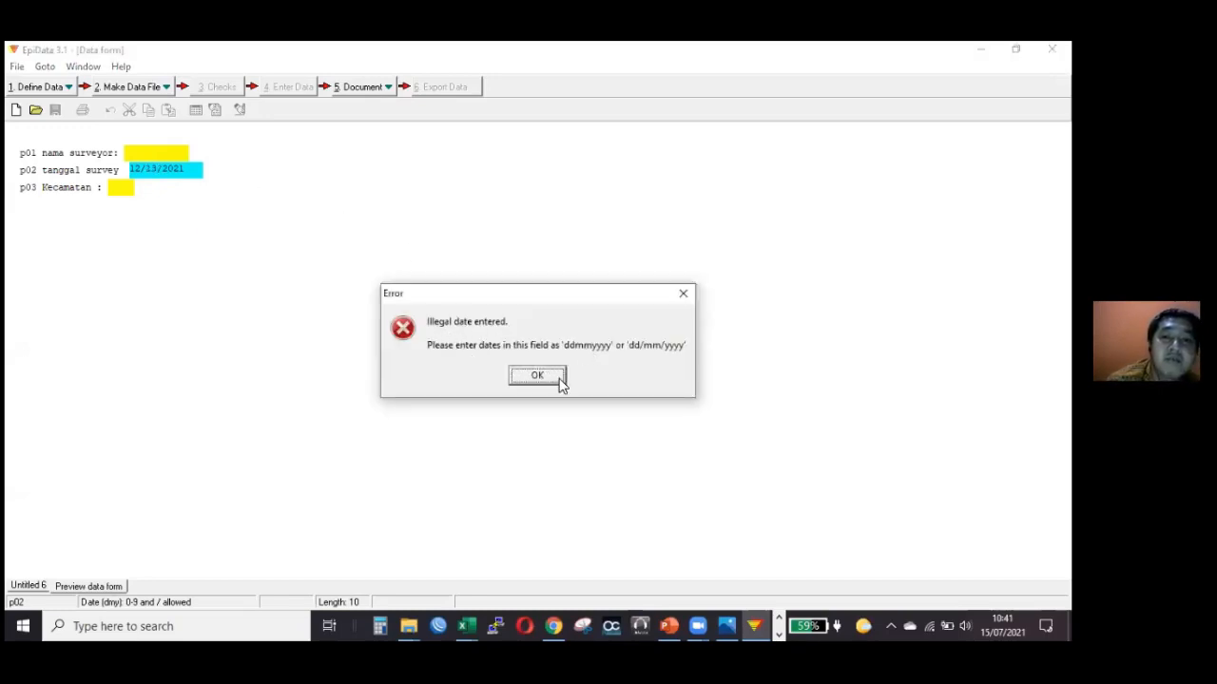
key(Return)
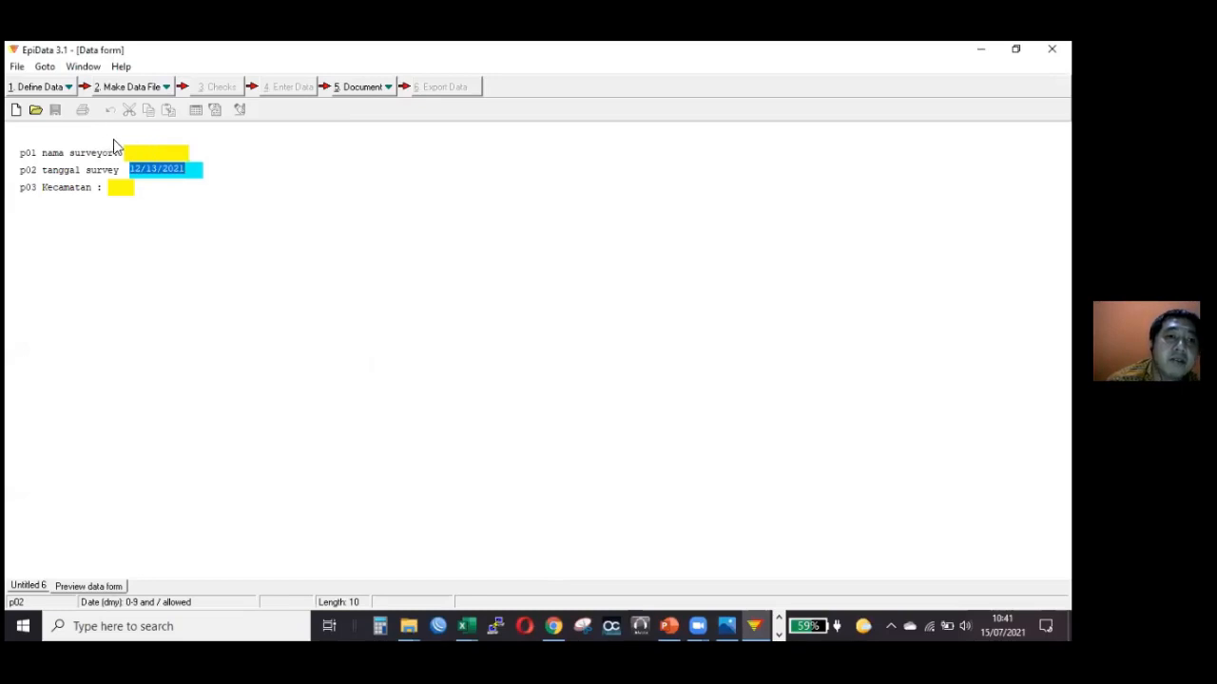
Correct the month in the tanggal survey field to 10, giving the date 12/10/2021.
click(162, 172)
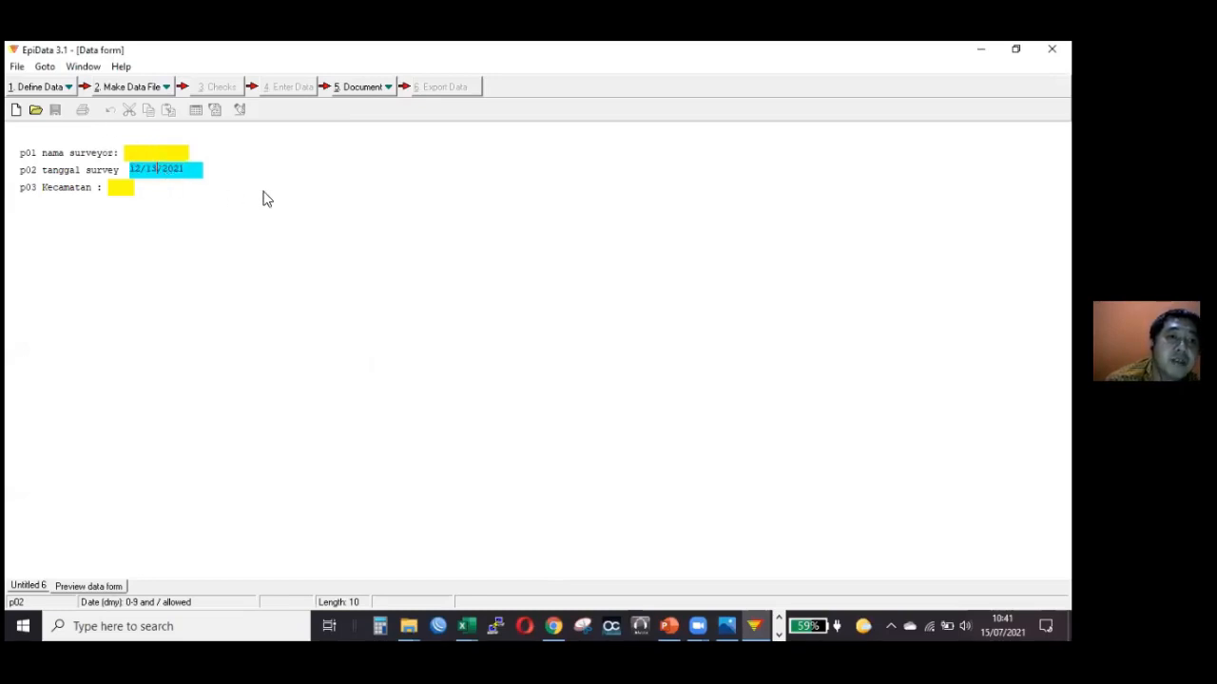
key(BackSpace)
key(BackSpace)
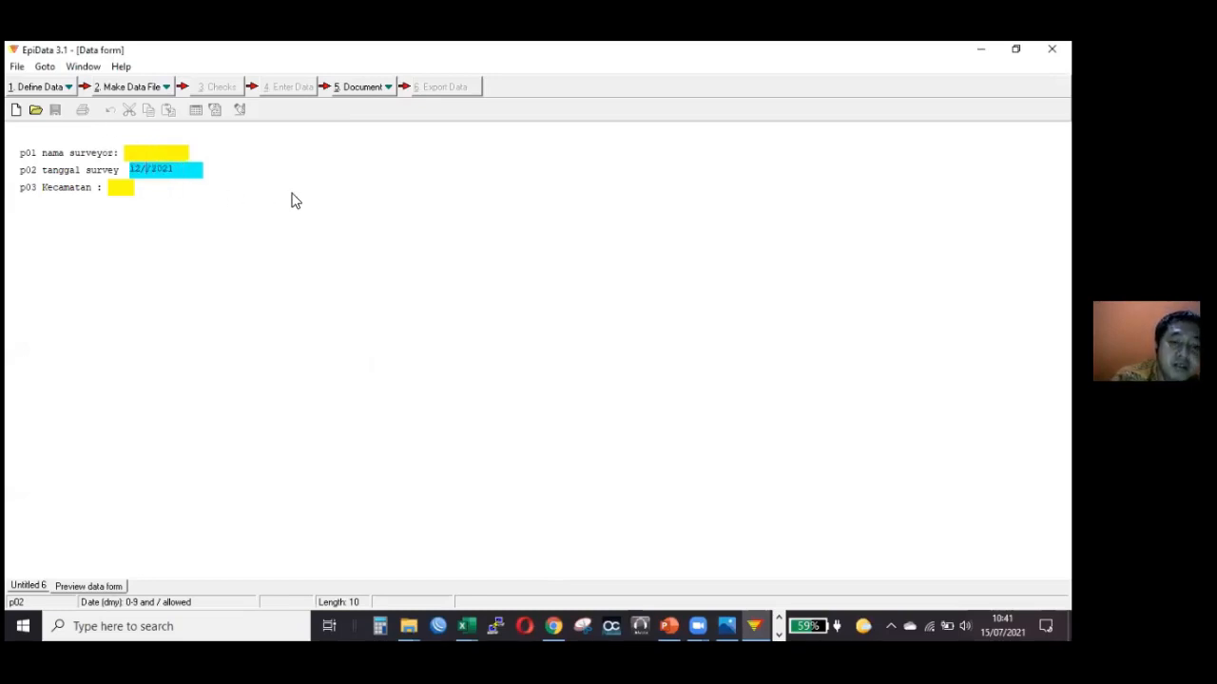
text(10)
key(Return)
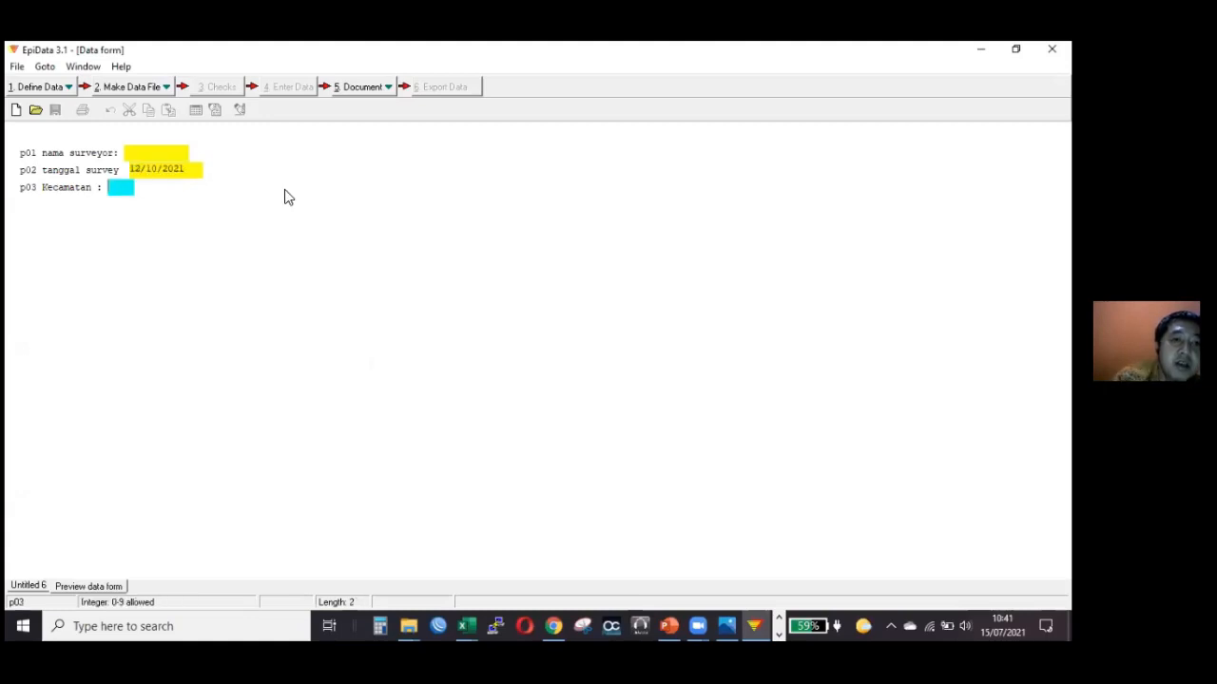
Test the Kecamatan field with the two-digit value 10 and clear the entry.
click(190, 171)
click(129, 190)
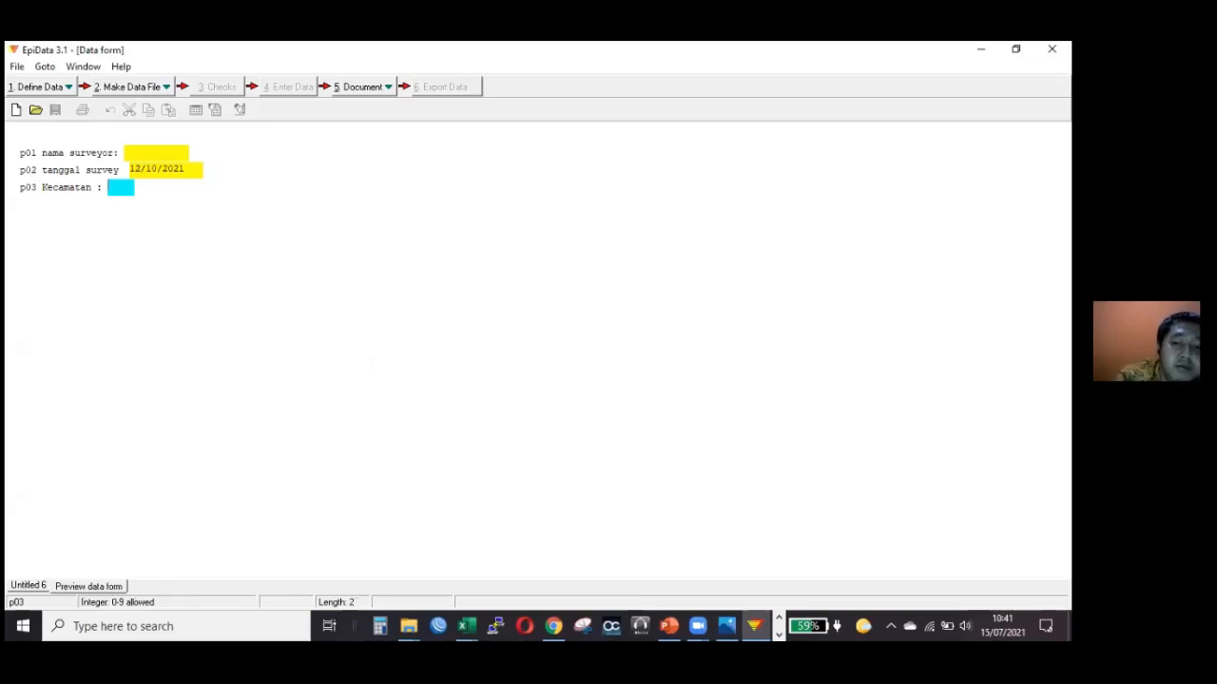
text(10)
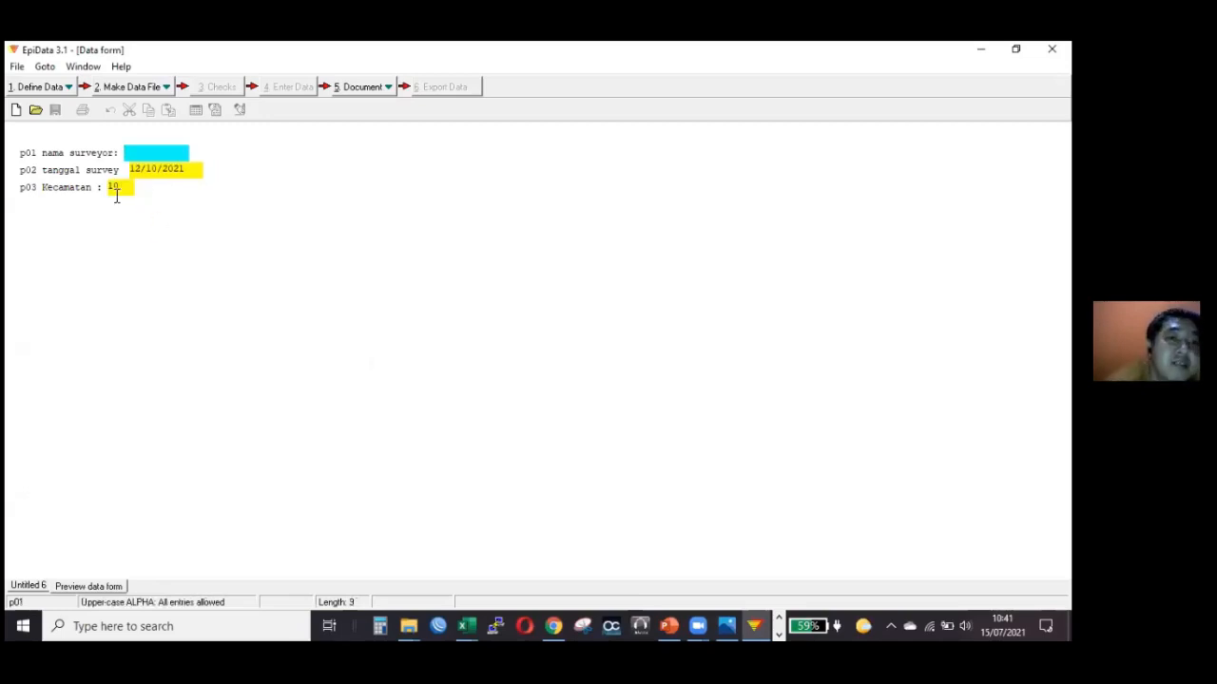
drag(122, 192, 97, 180)
key(Delete)
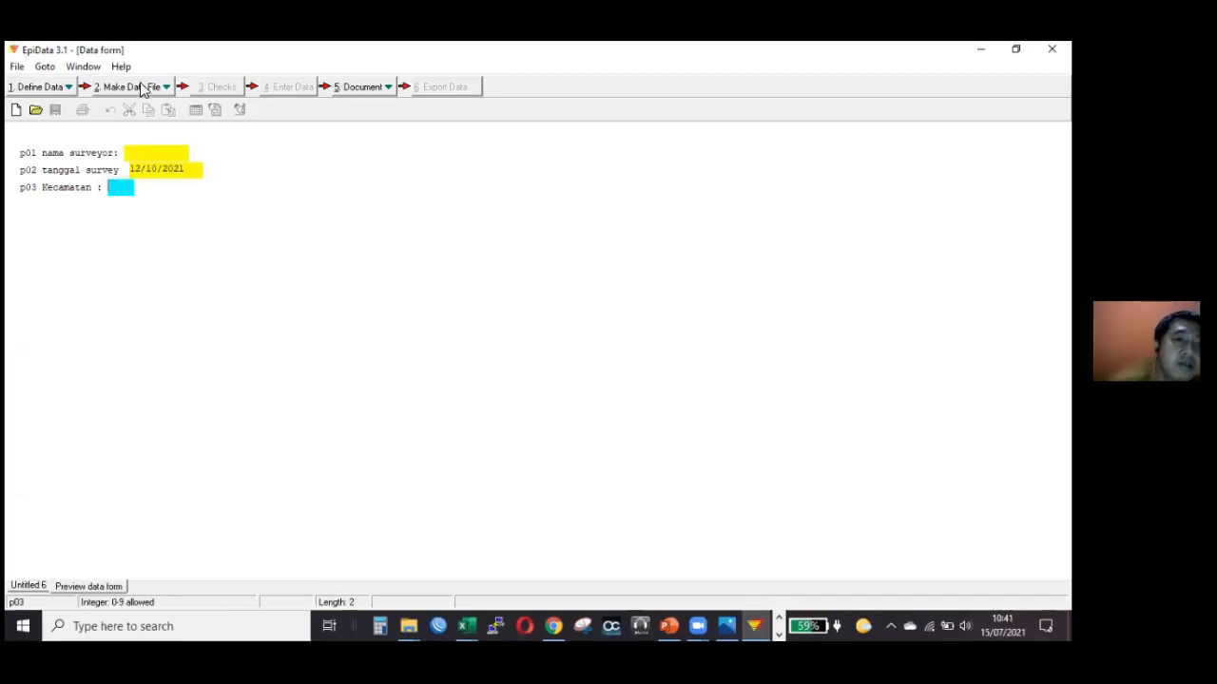
Close the data form preview and start making a data file, agreeing to save the untitled questionnaire.
click(23, 71)
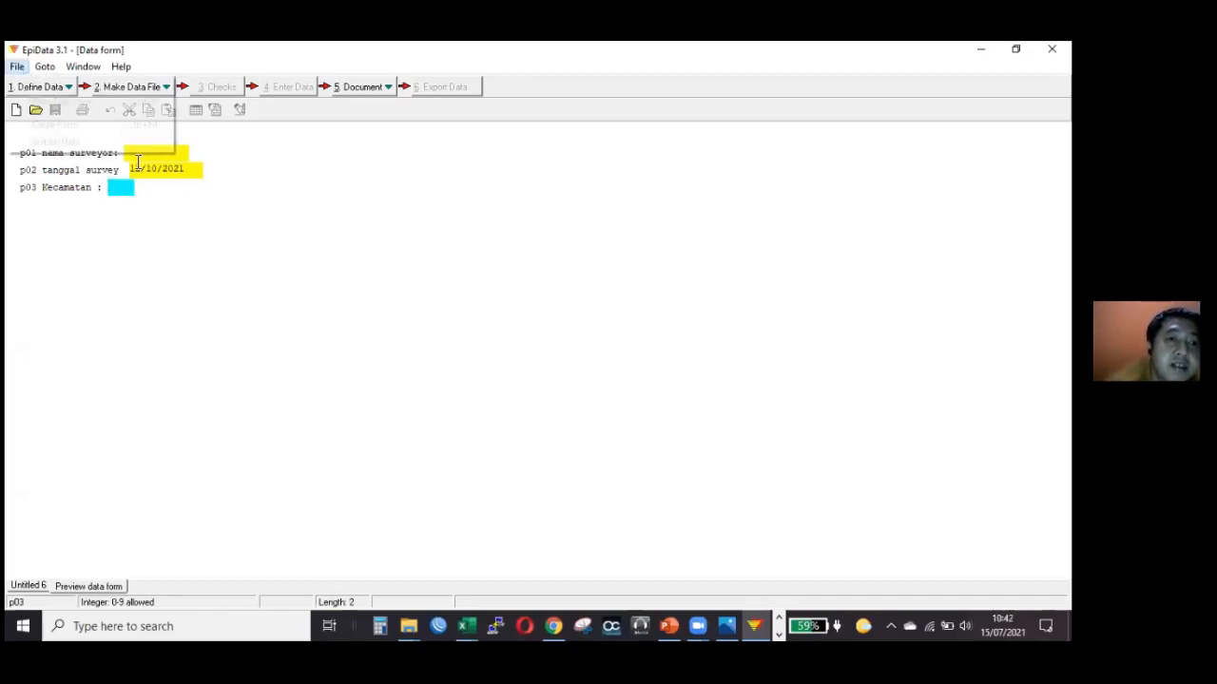
click(124, 126)
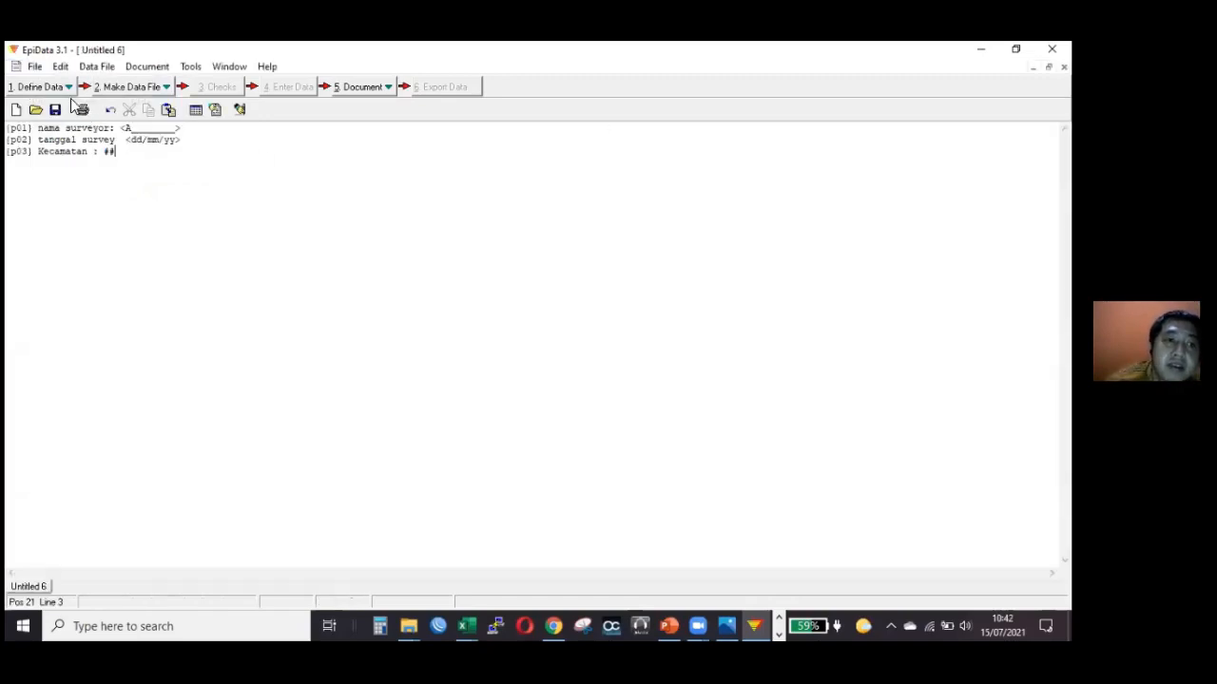
click(132, 88)
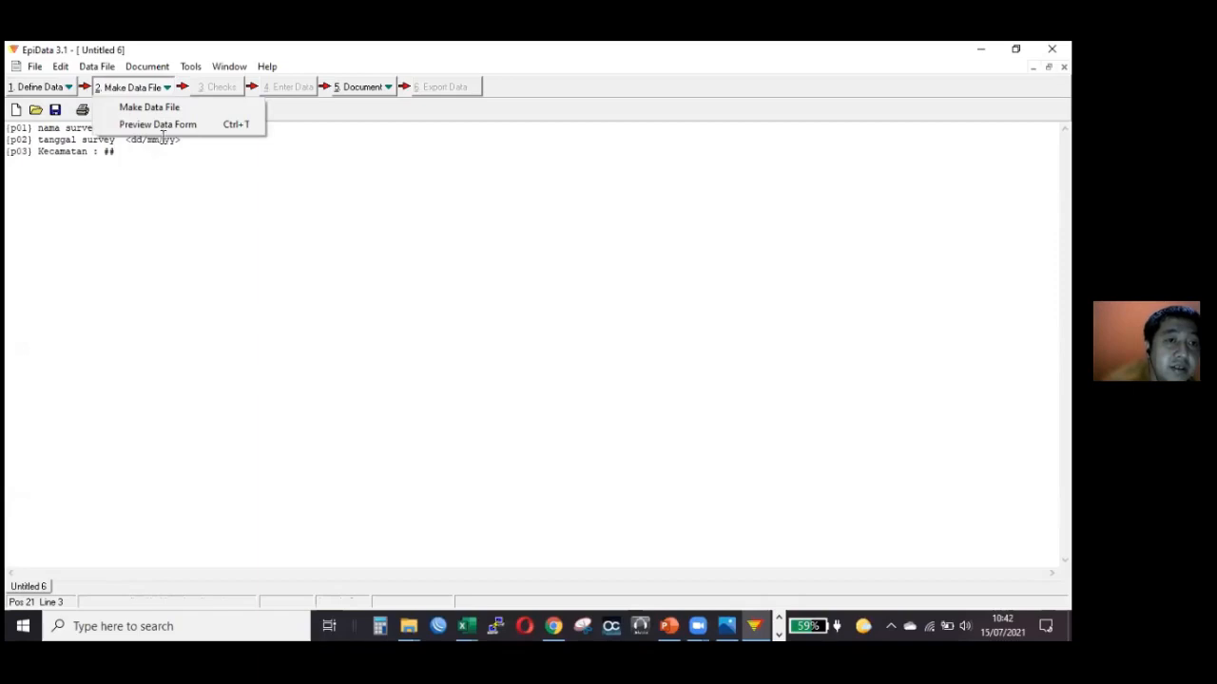
click(138, 93)
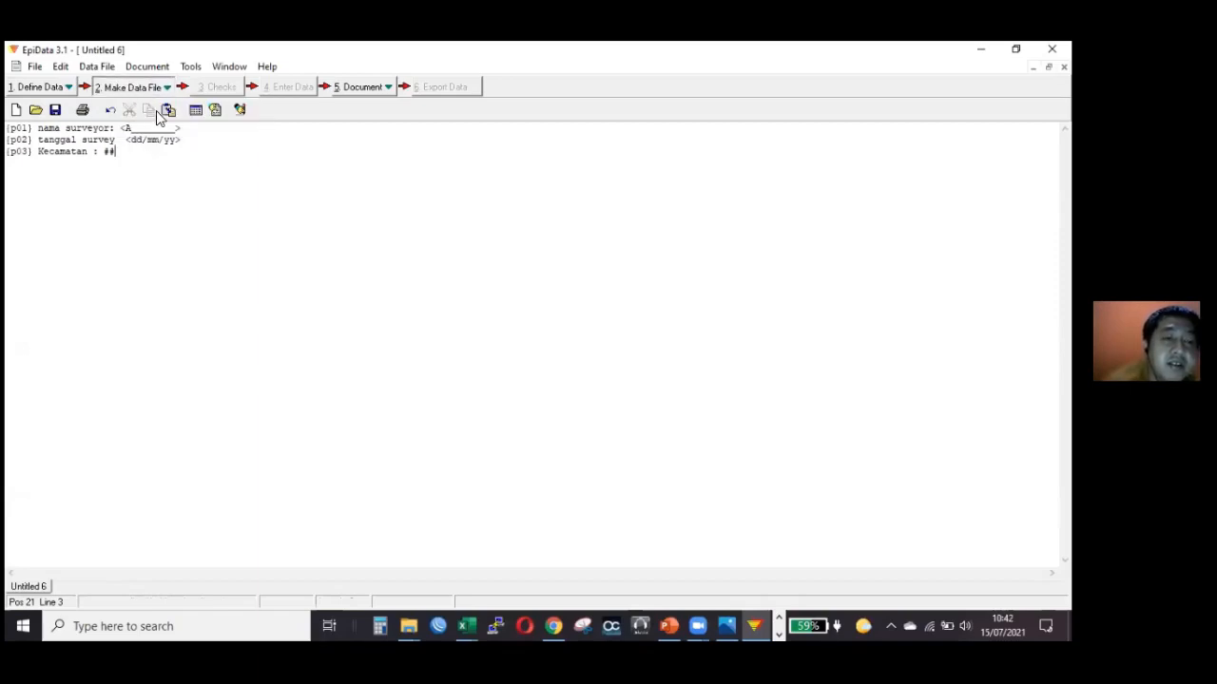
click(152, 91)
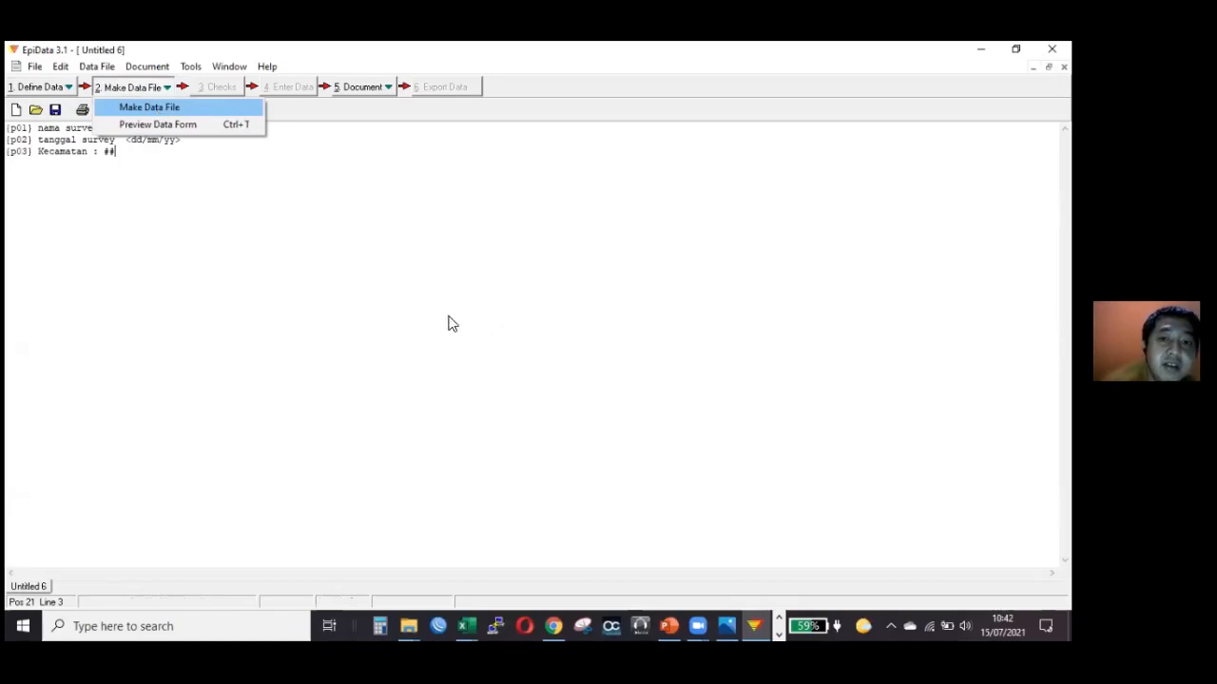
key(Return)
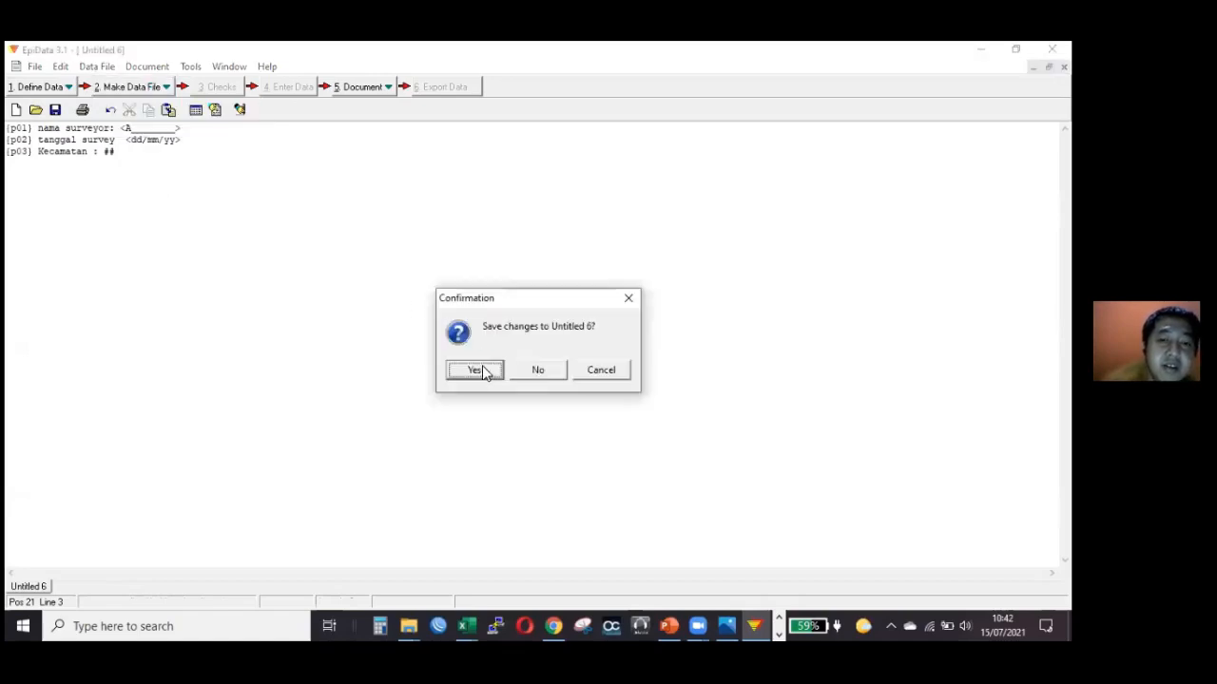
click(475, 370)
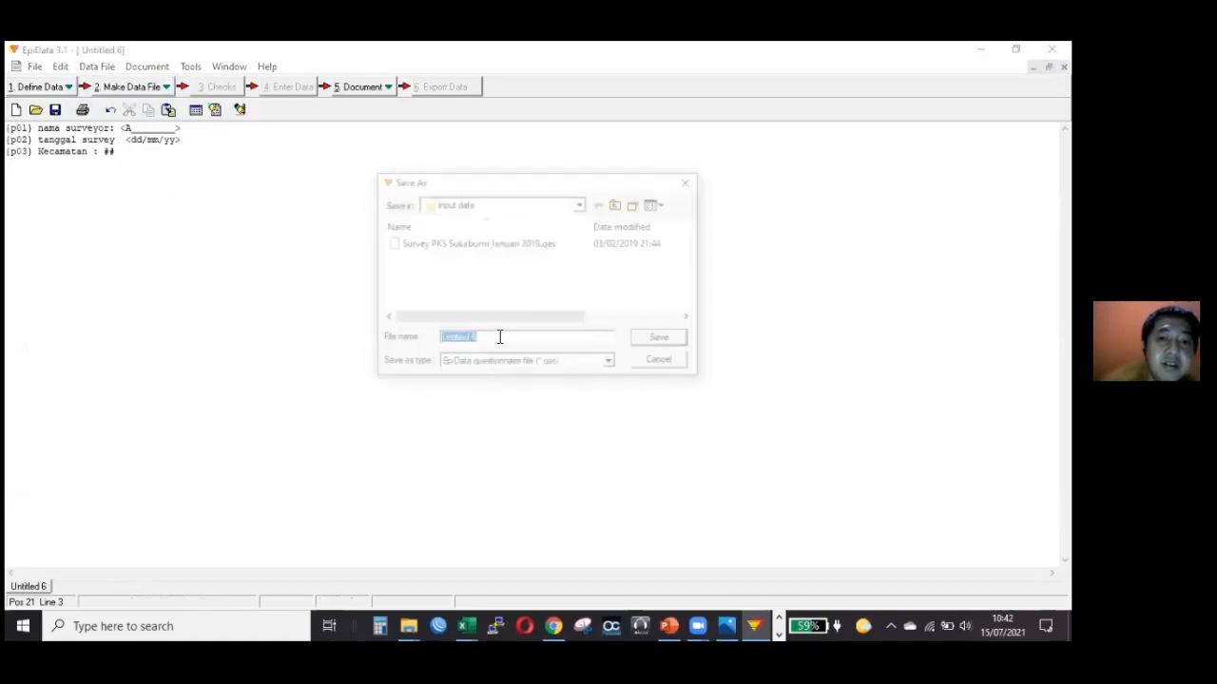
Save the questionnaire in the Documents folder as an EpiData questionnaire file named "tes epidata".
click(500, 207)
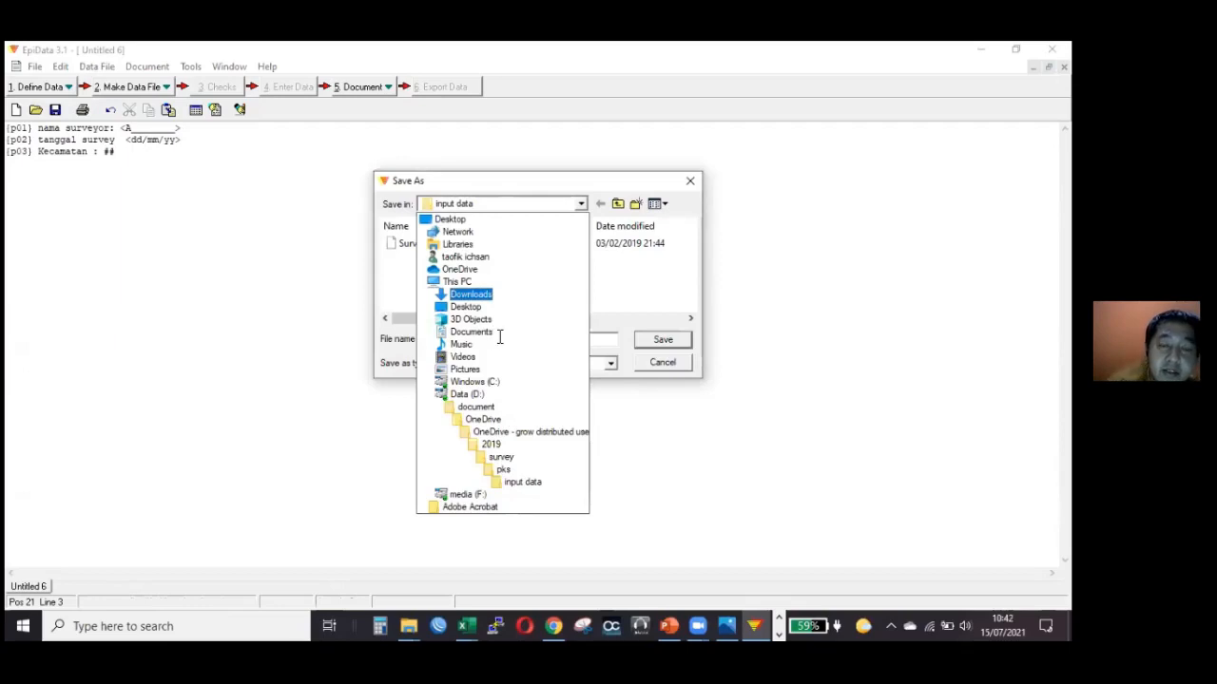
click(495, 333)
click(456, 343)
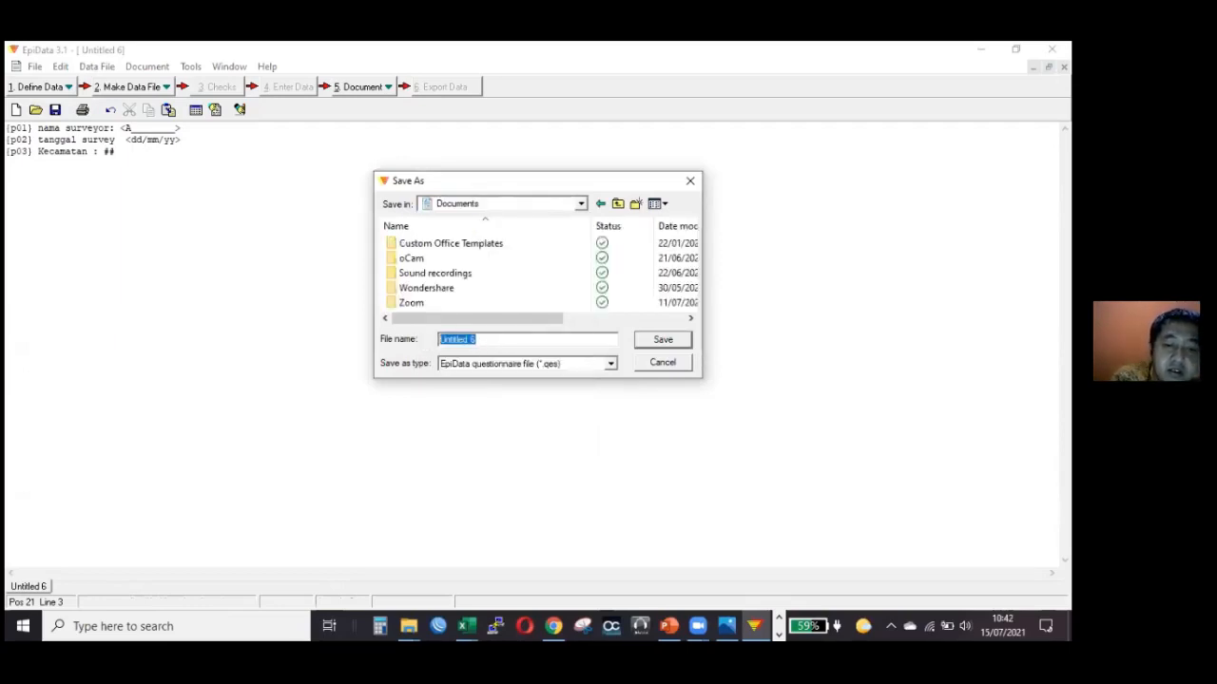
text(tes epidata)
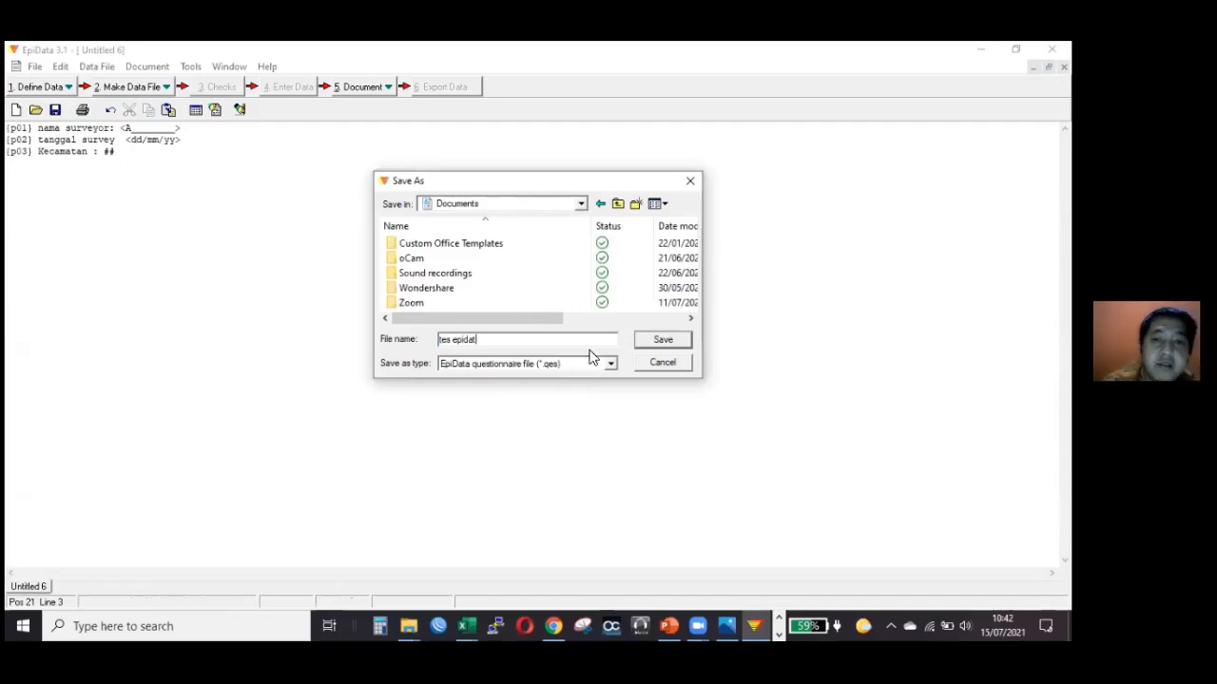
click(675, 340)
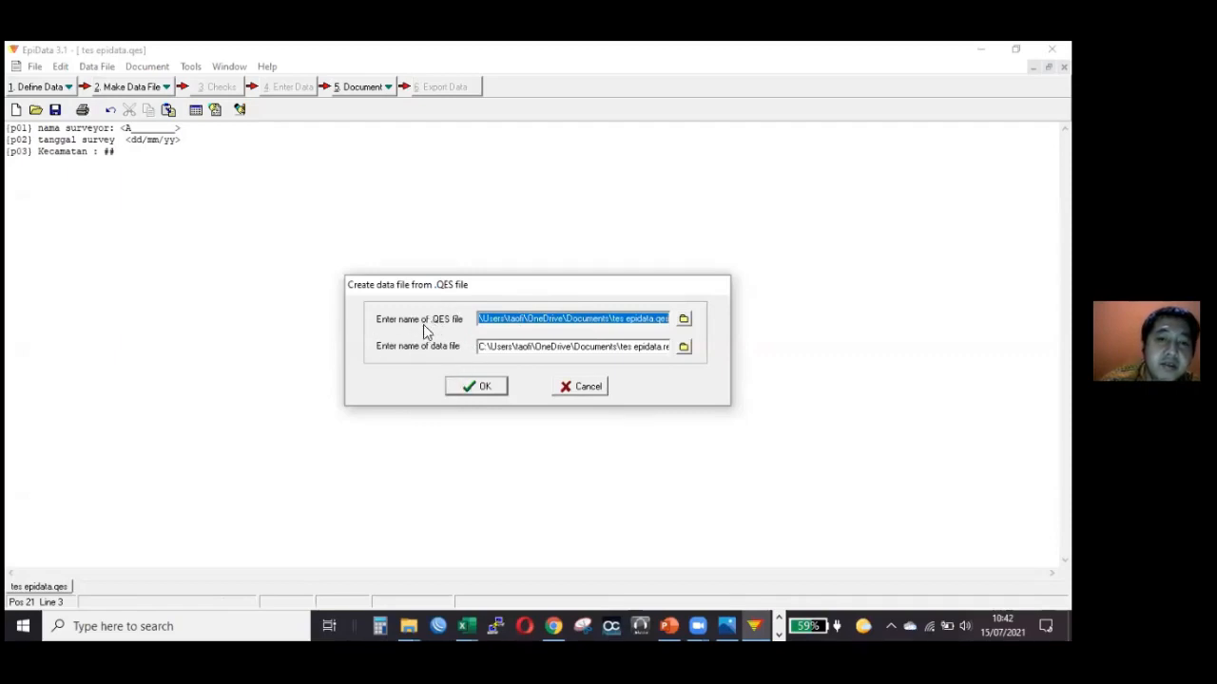
Create the data file tes epidata.rec from the questionnaire with the data file label "tes epid".
click(480, 389)
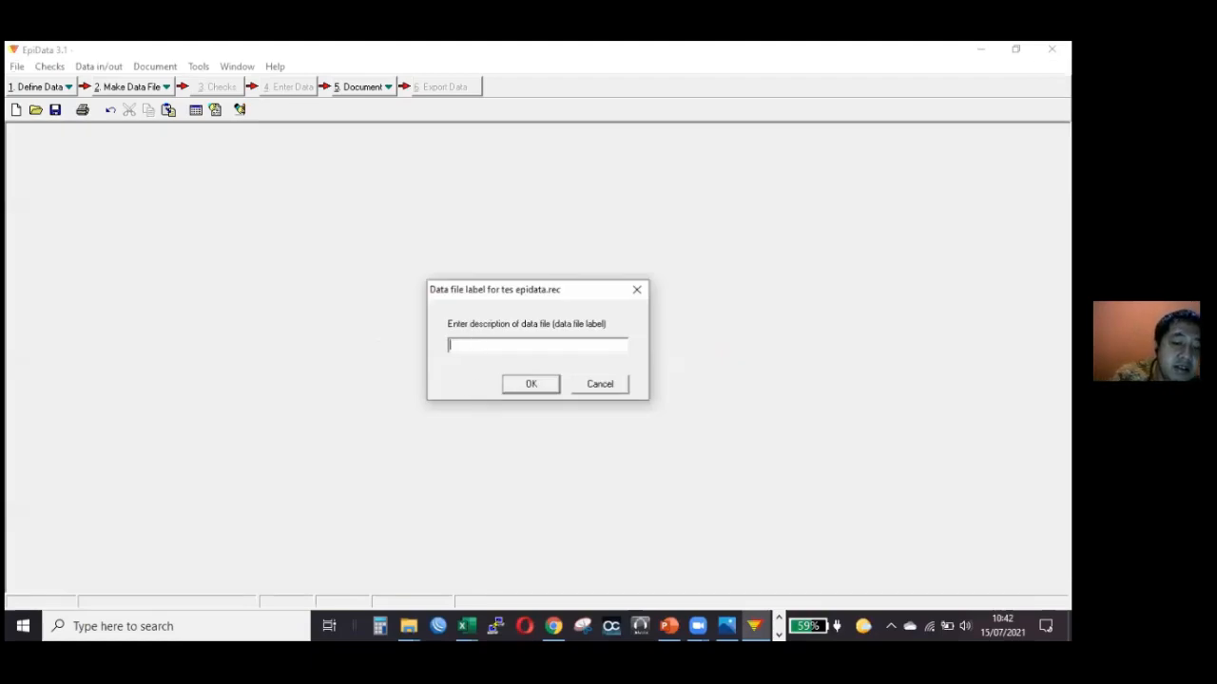
text(tes epid)
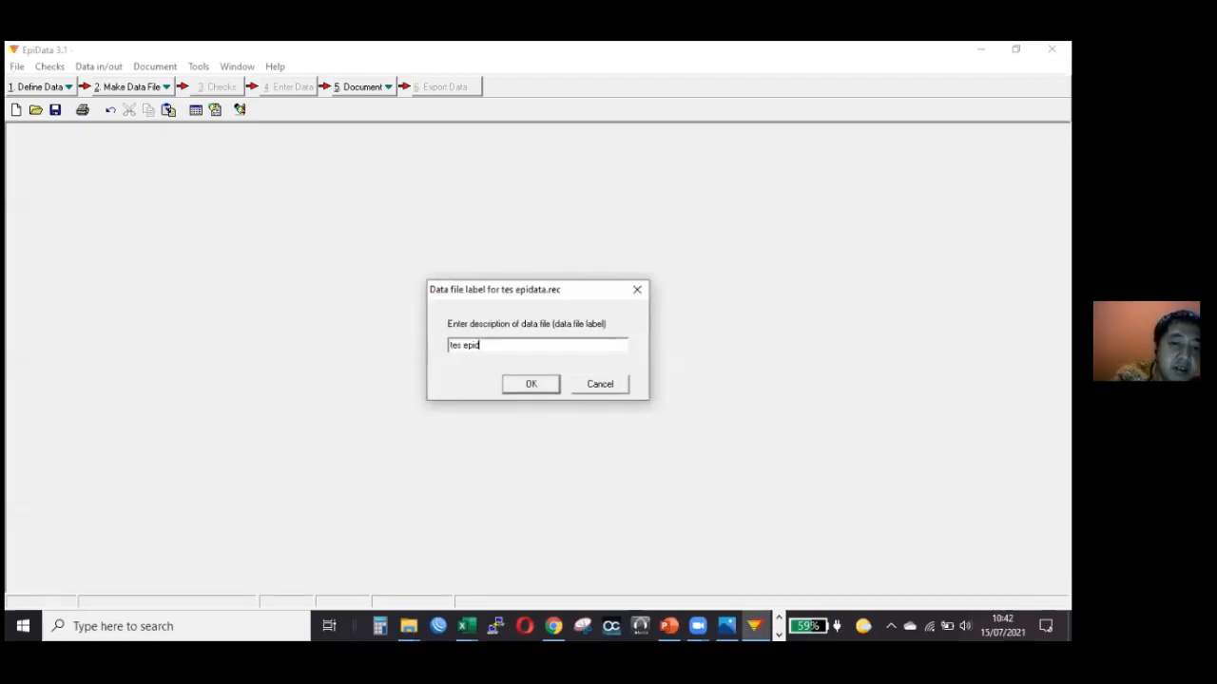
key(Return)
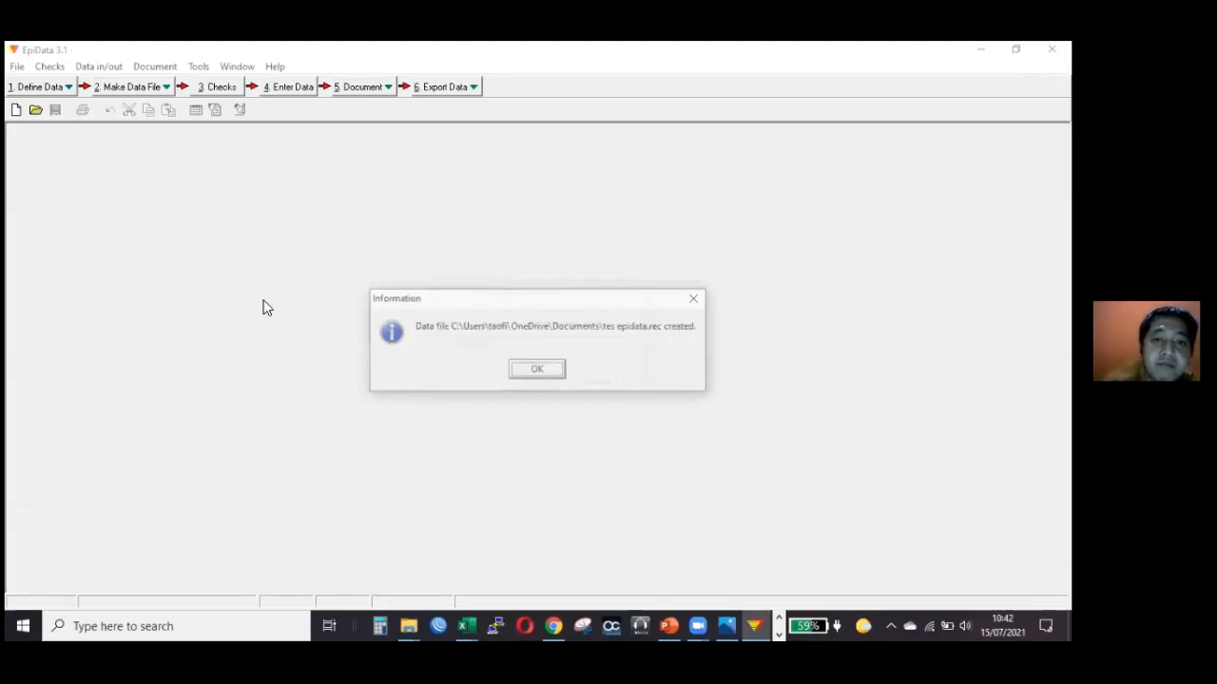
key(Return)
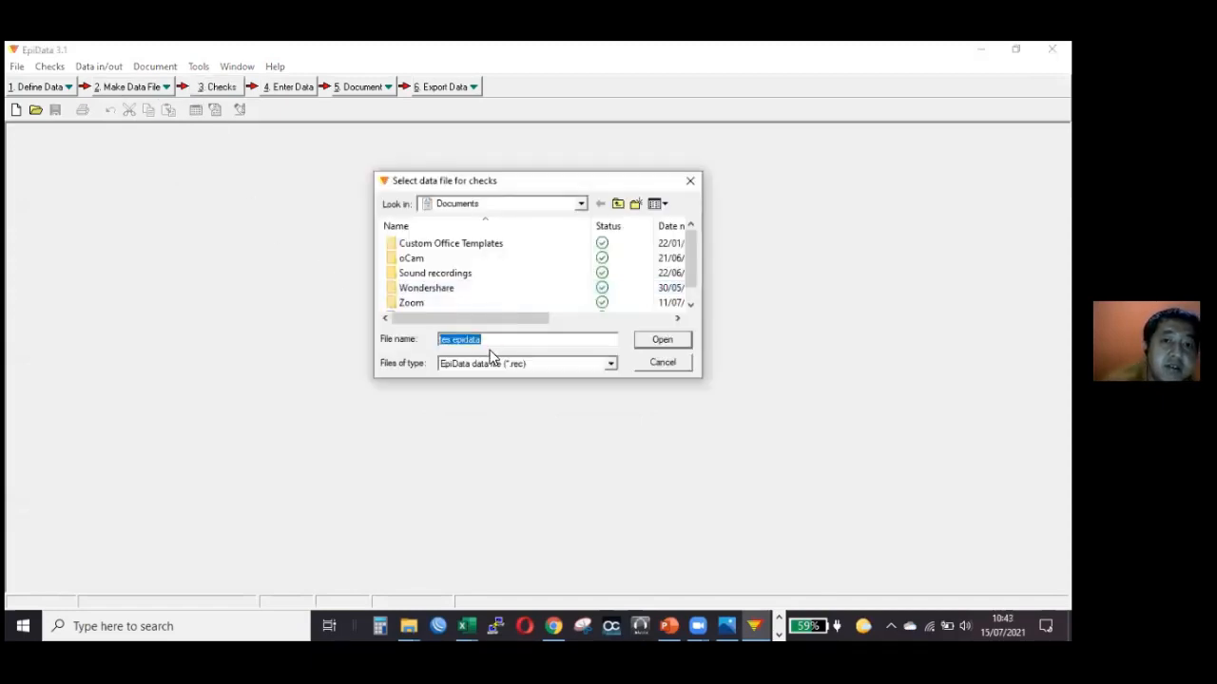
Open the data file tes epidata.rec from Documents for adding checks.
scroll(432, 302, down, 1)
click(433, 303)
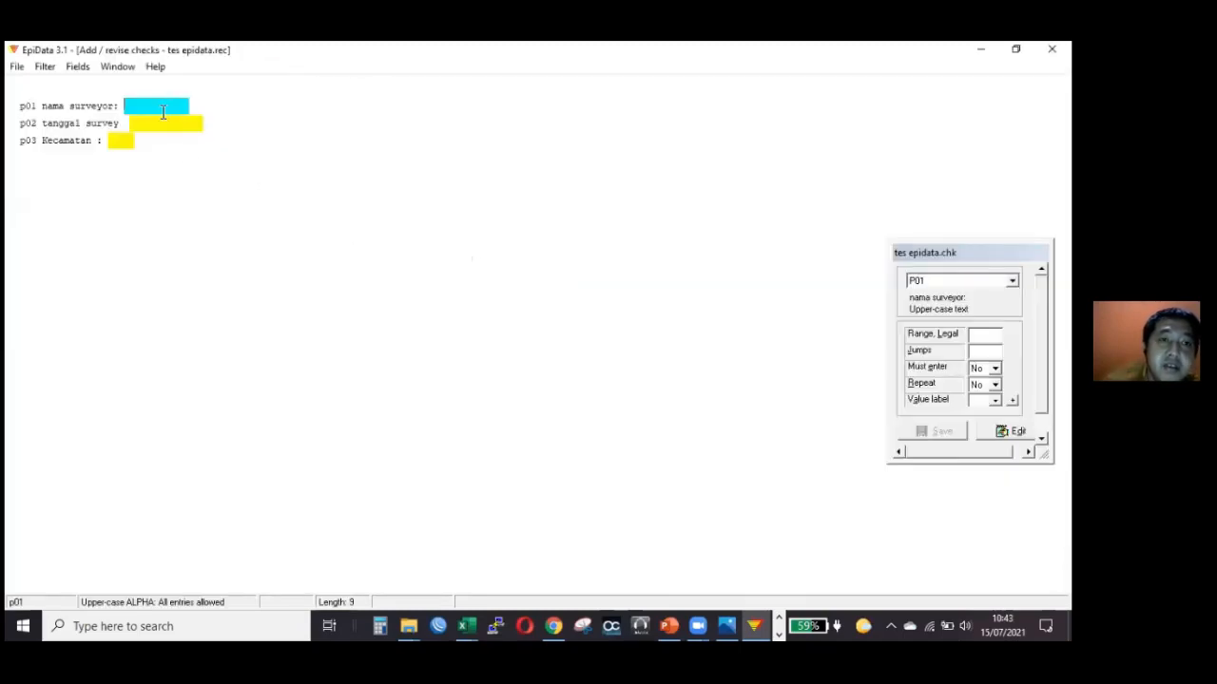
Look over the check options for the surveyor name field p01 and set its Must enter option to Yes.
click(174, 120)
click(152, 111)
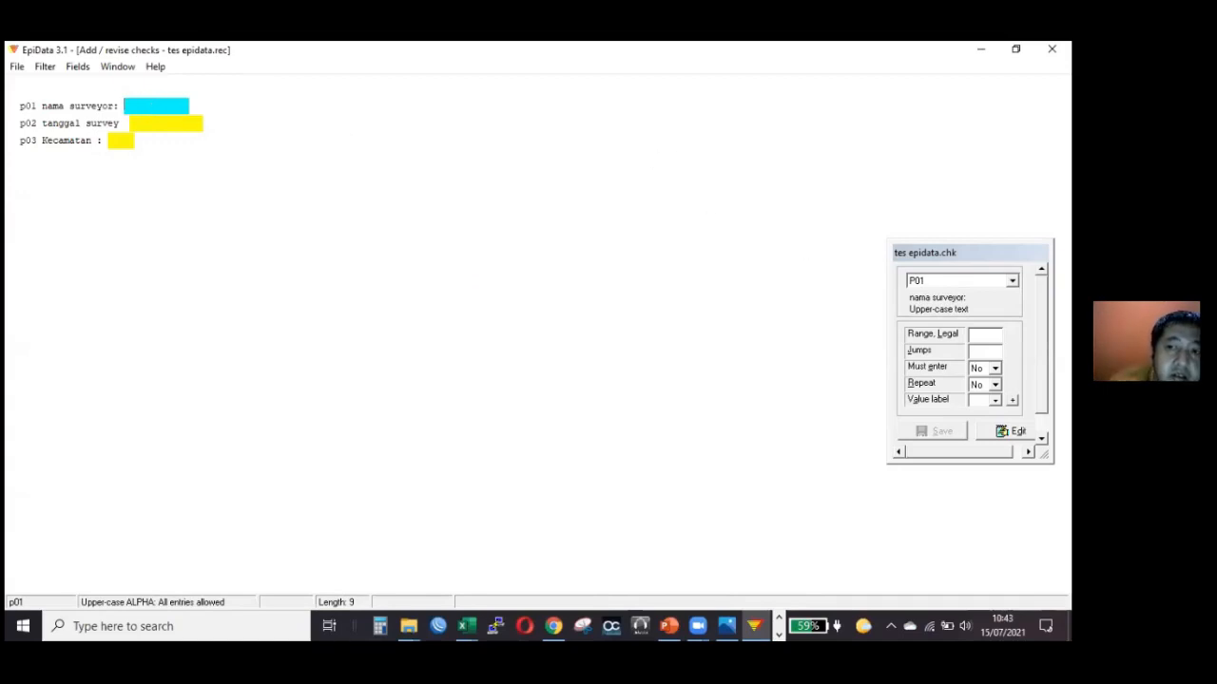
click(1012, 282)
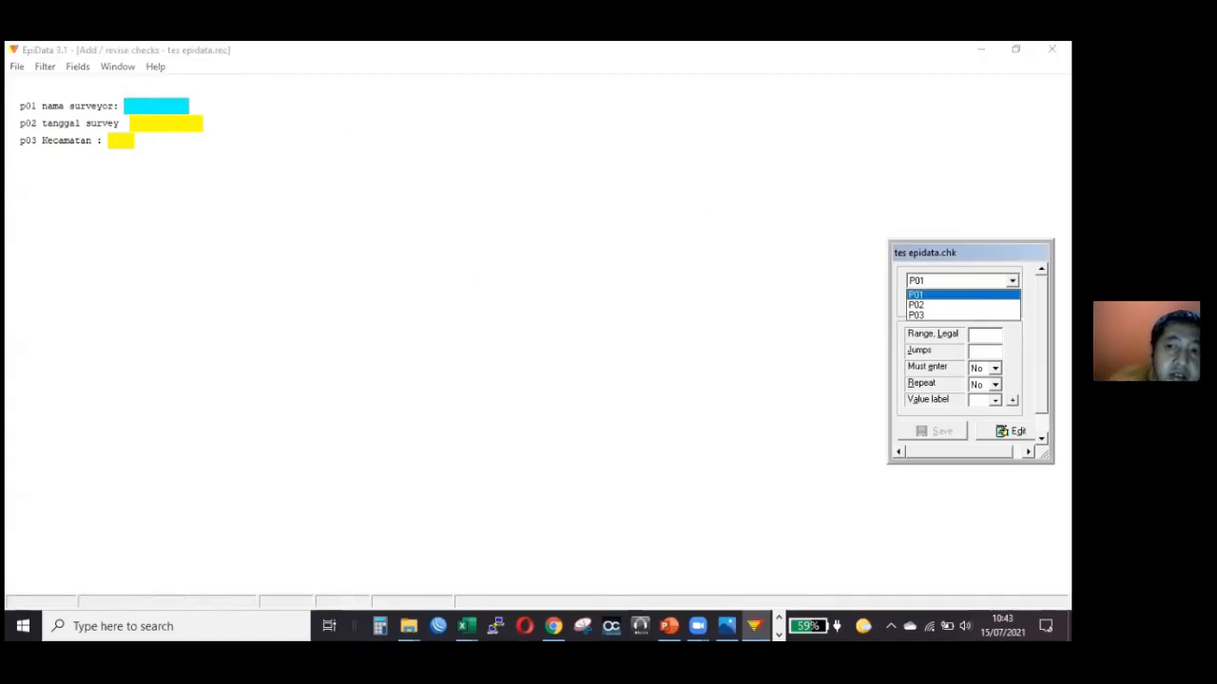
click(1012, 282)
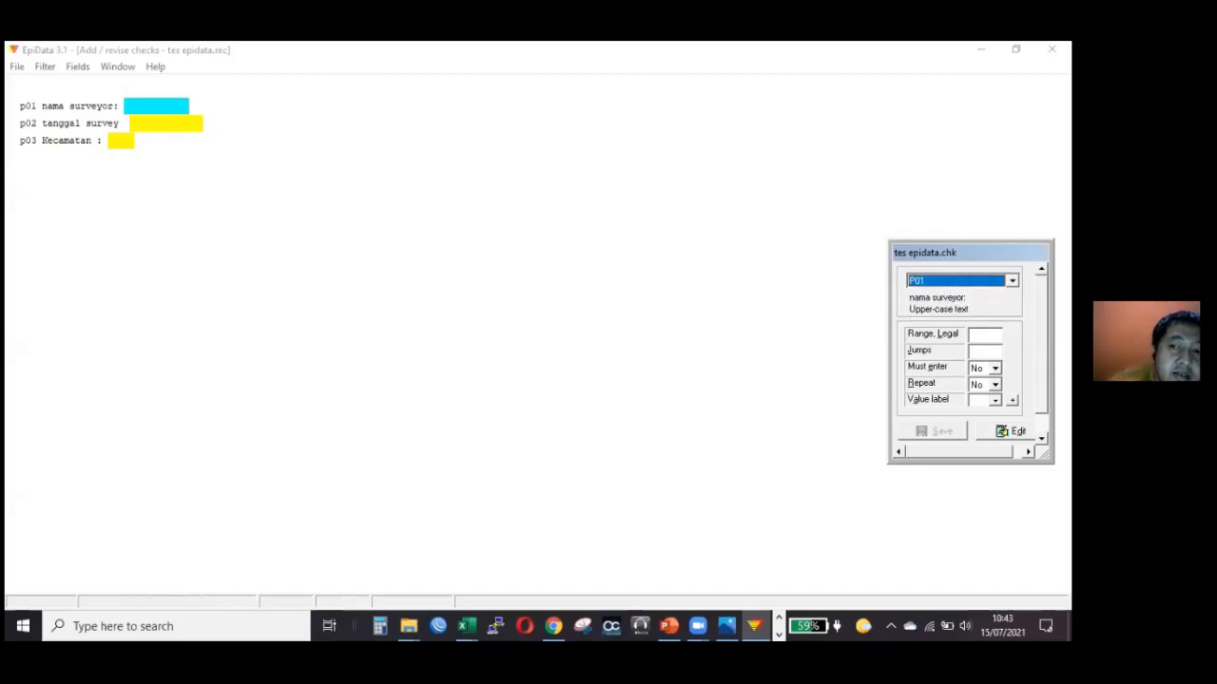
click(985, 334)
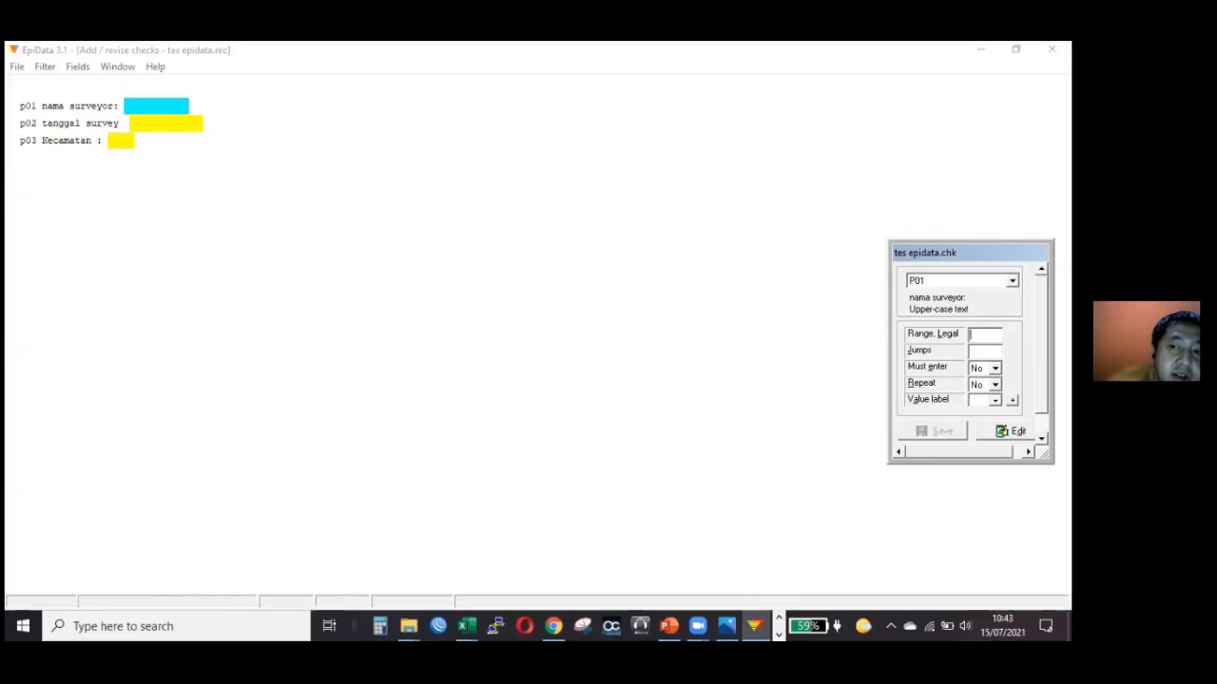
click(984, 351)
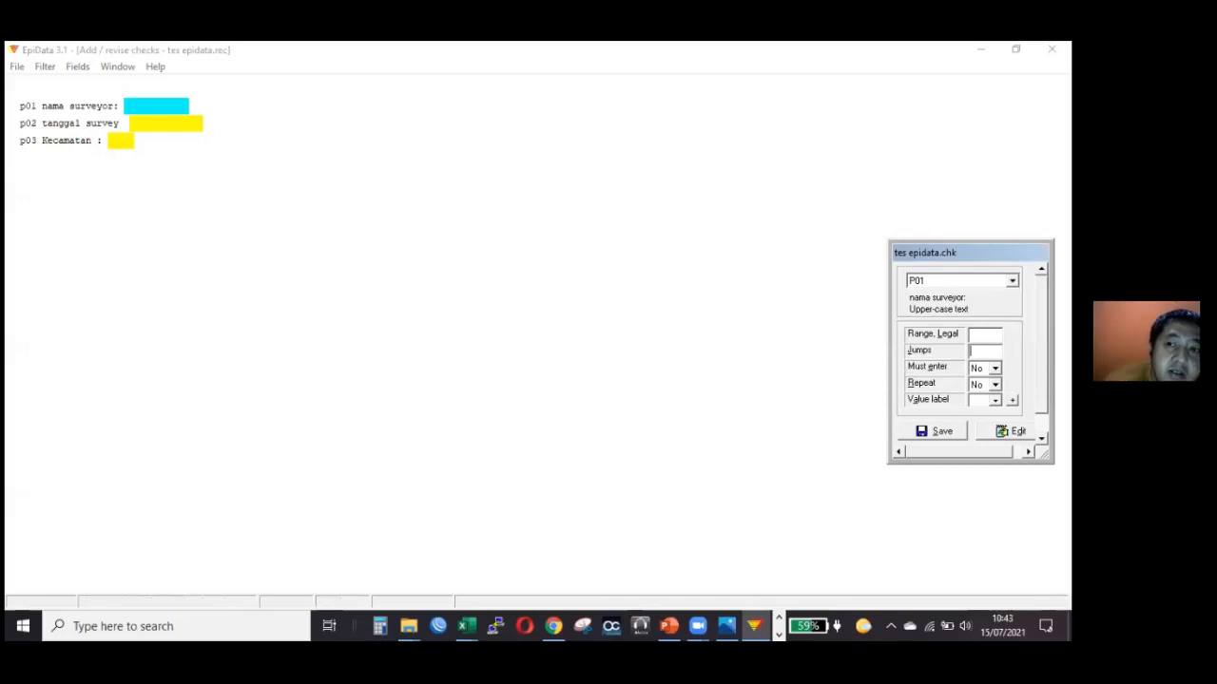
click(995, 368)
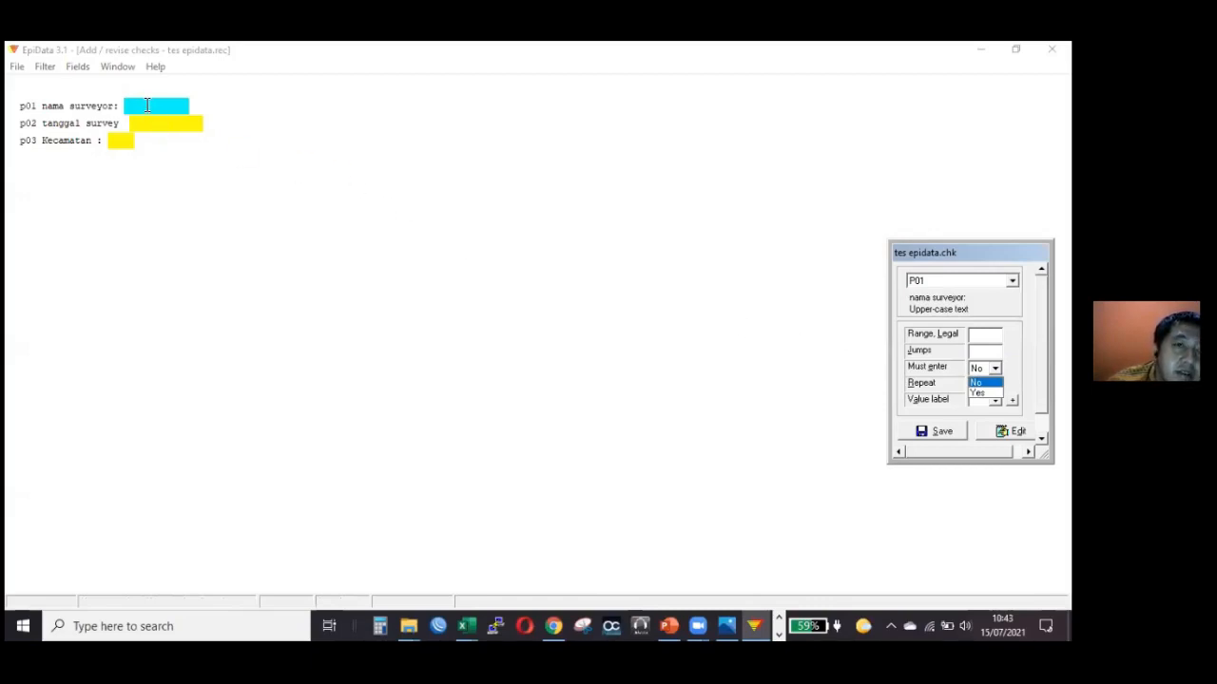
click(979, 393)
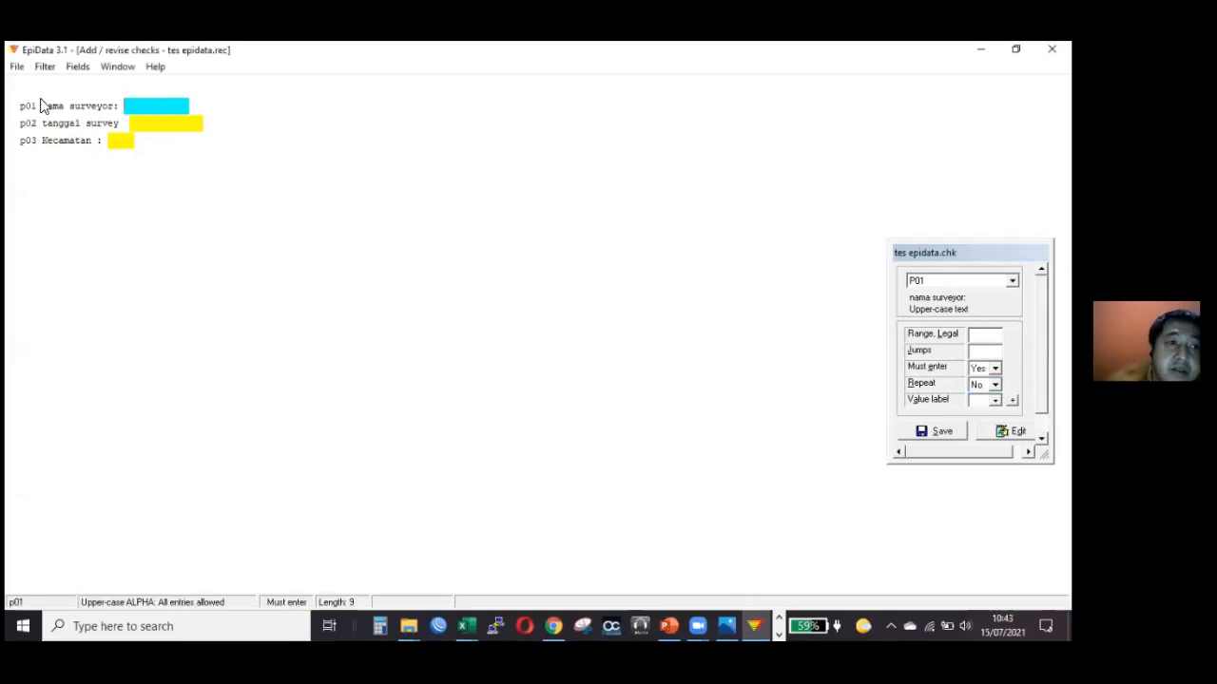
Return to field p01, reselect Yes for Must enter and save the checks.
click(171, 122)
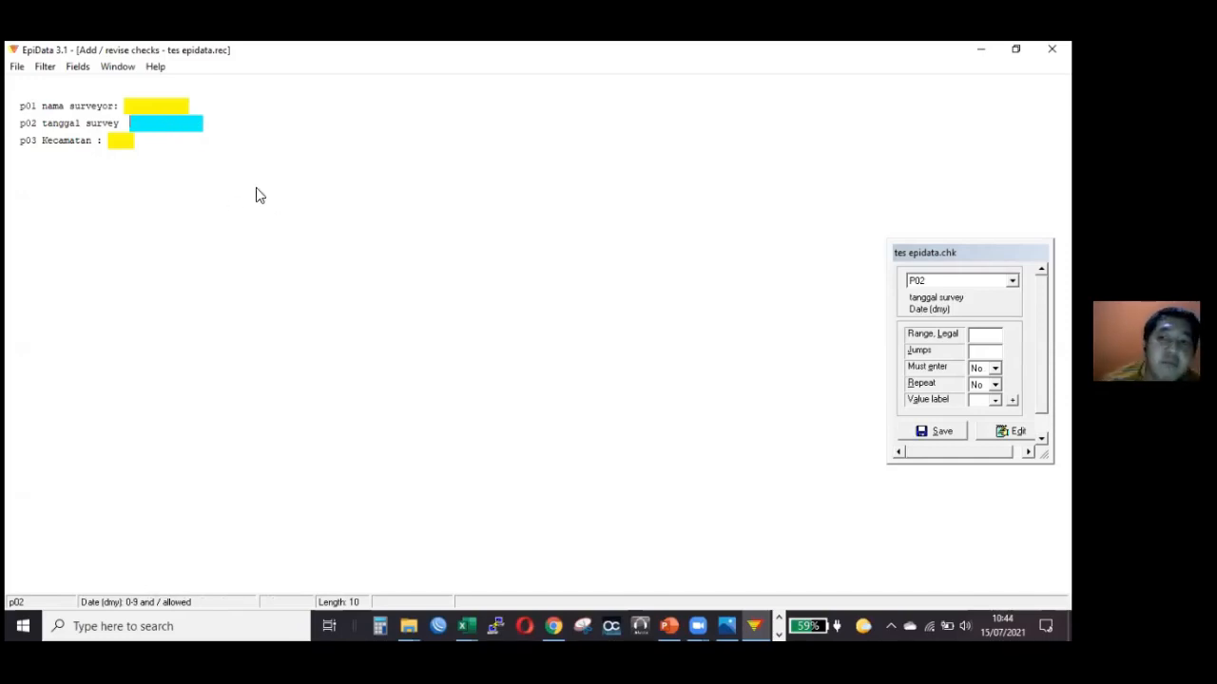
click(145, 108)
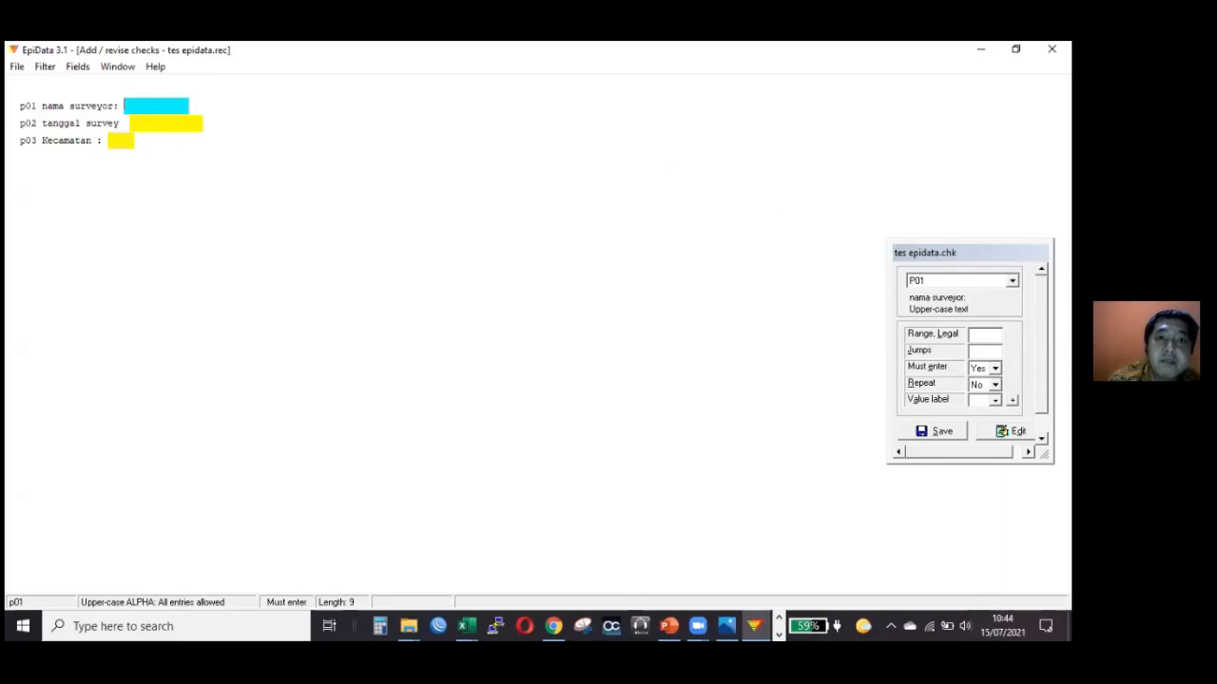
click(995, 368)
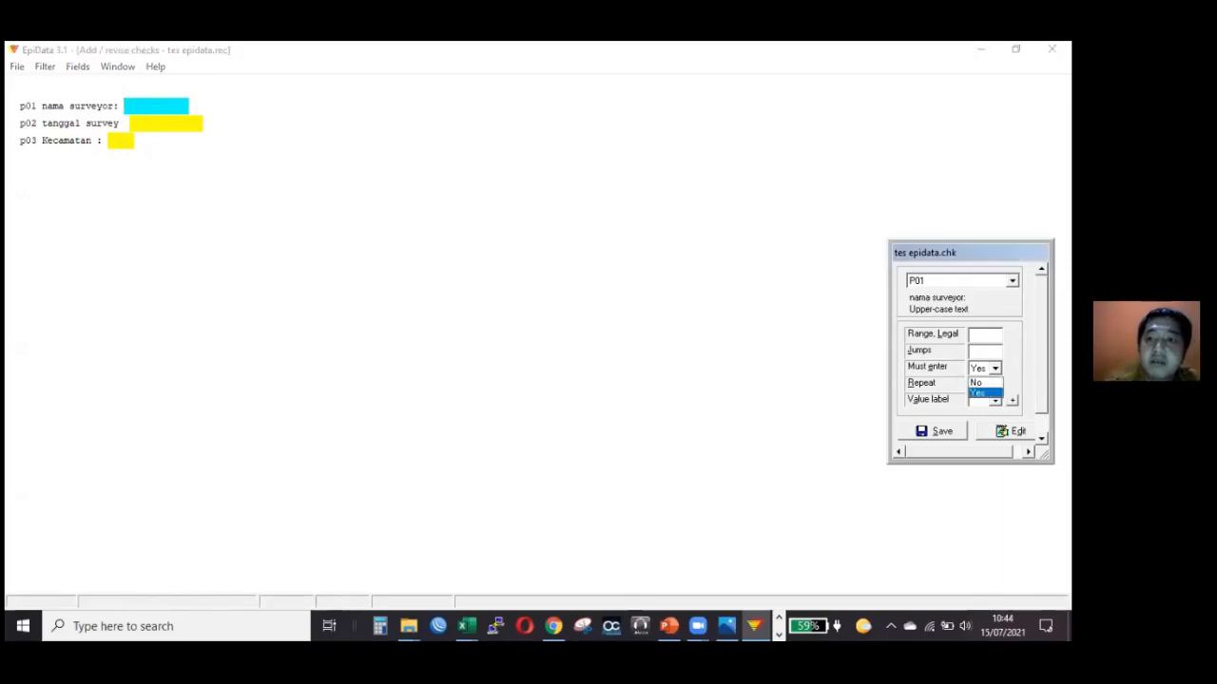
click(977, 393)
click(934, 431)
click(180, 103)
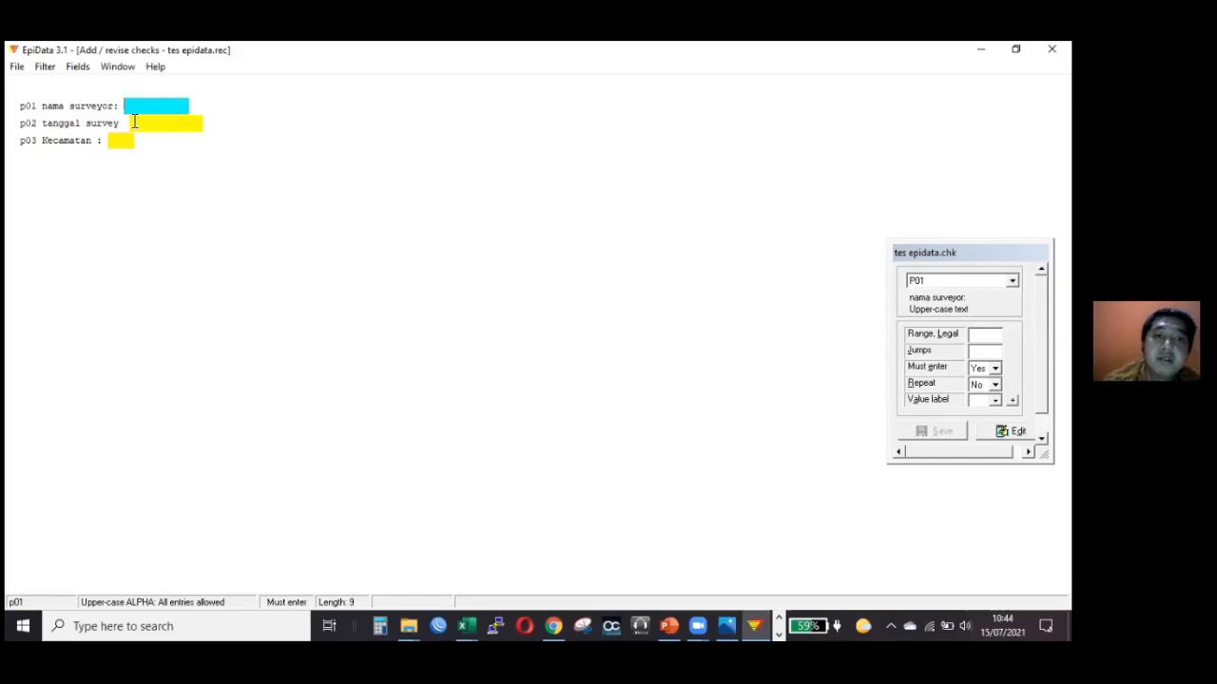
Set Must enter to Yes for the survey date field p02.
key(Return)
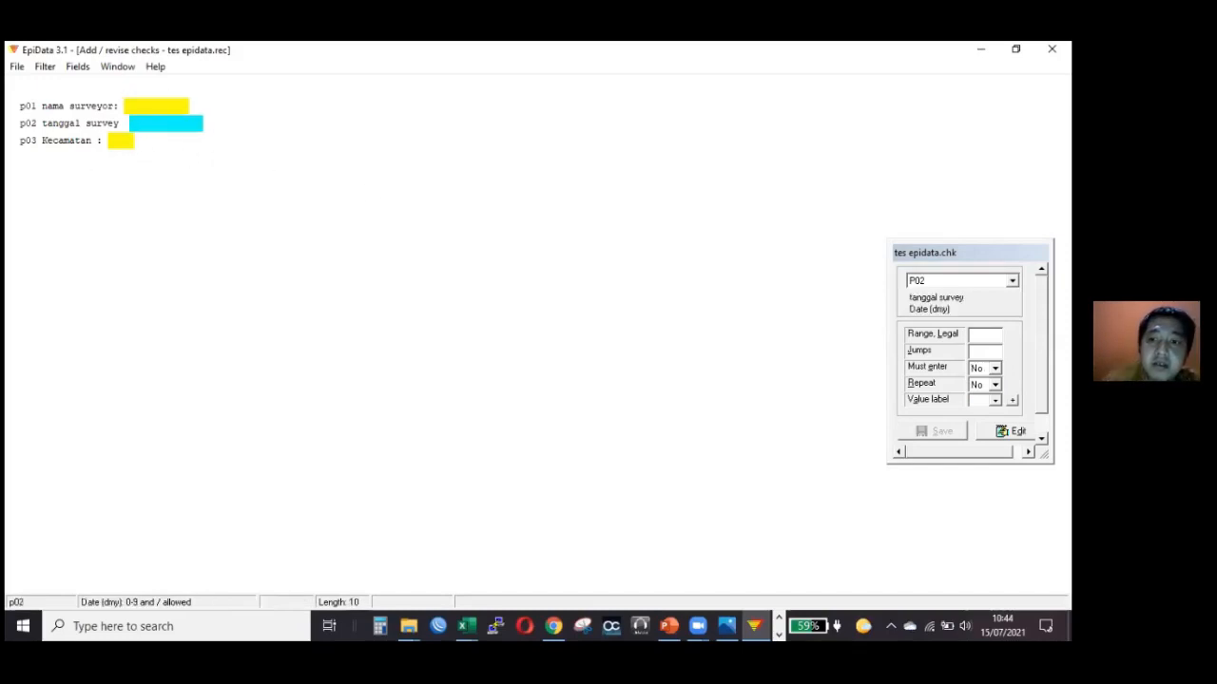
click(995, 369)
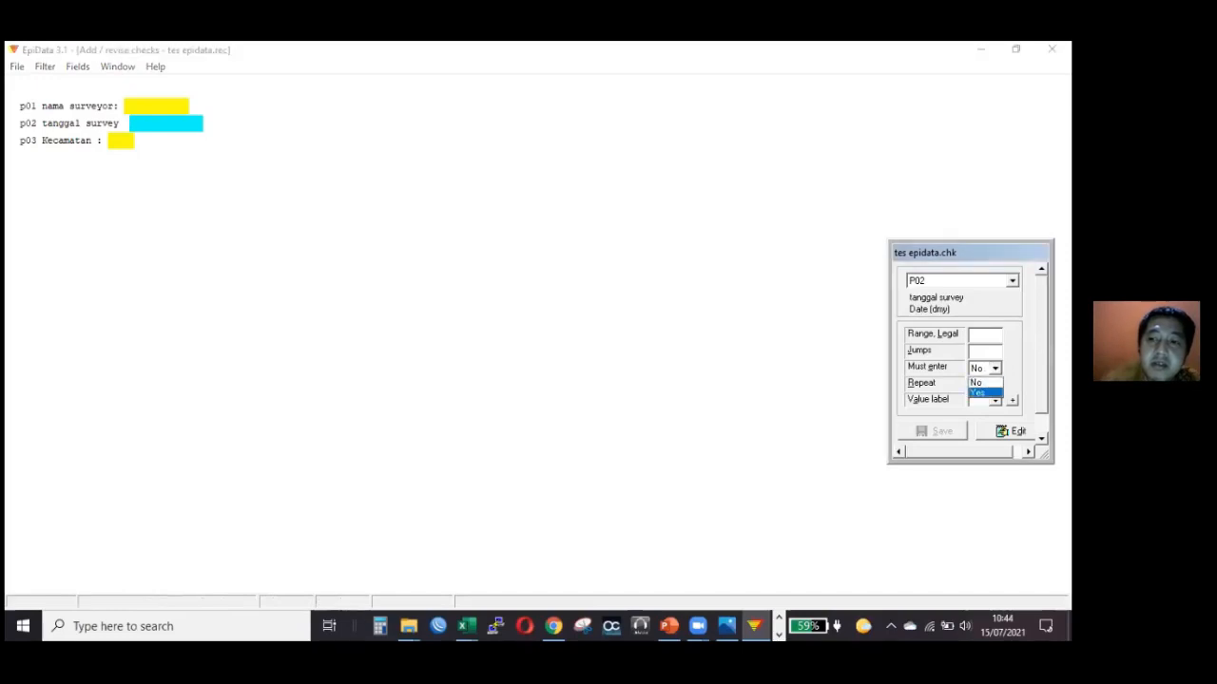
click(979, 392)
Set both Must enter and Repeat to Yes for the Kecamatan field p03.
click(118, 143)
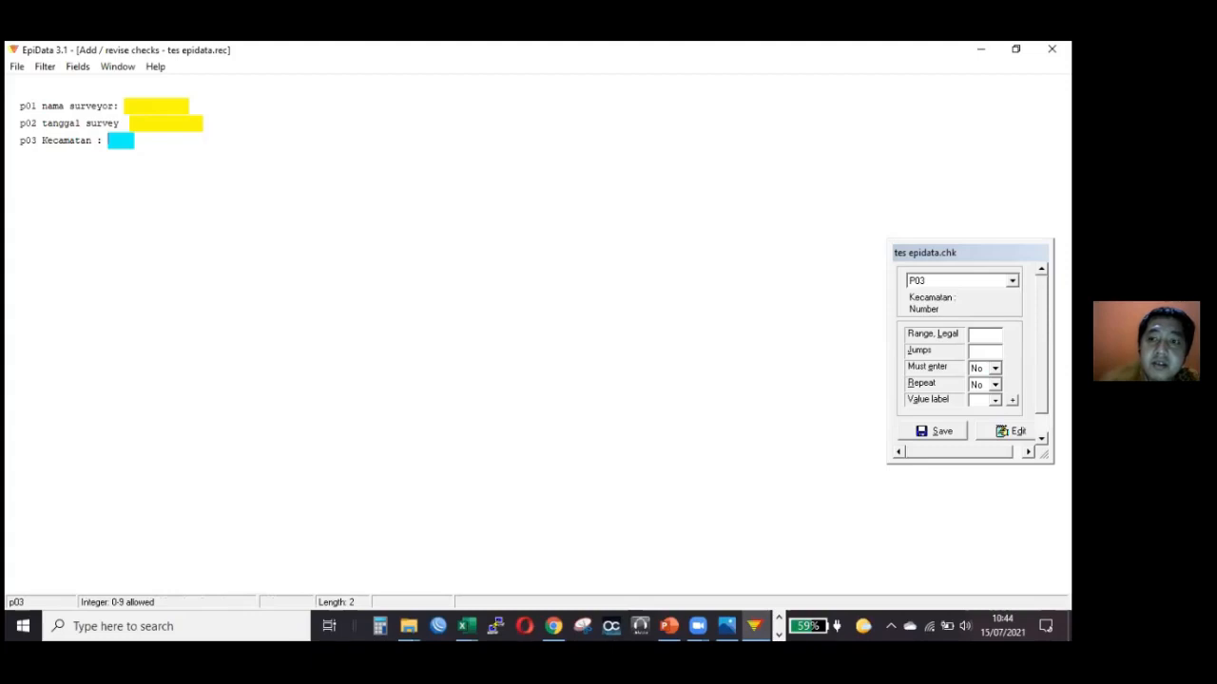
click(995, 385)
click(995, 368)
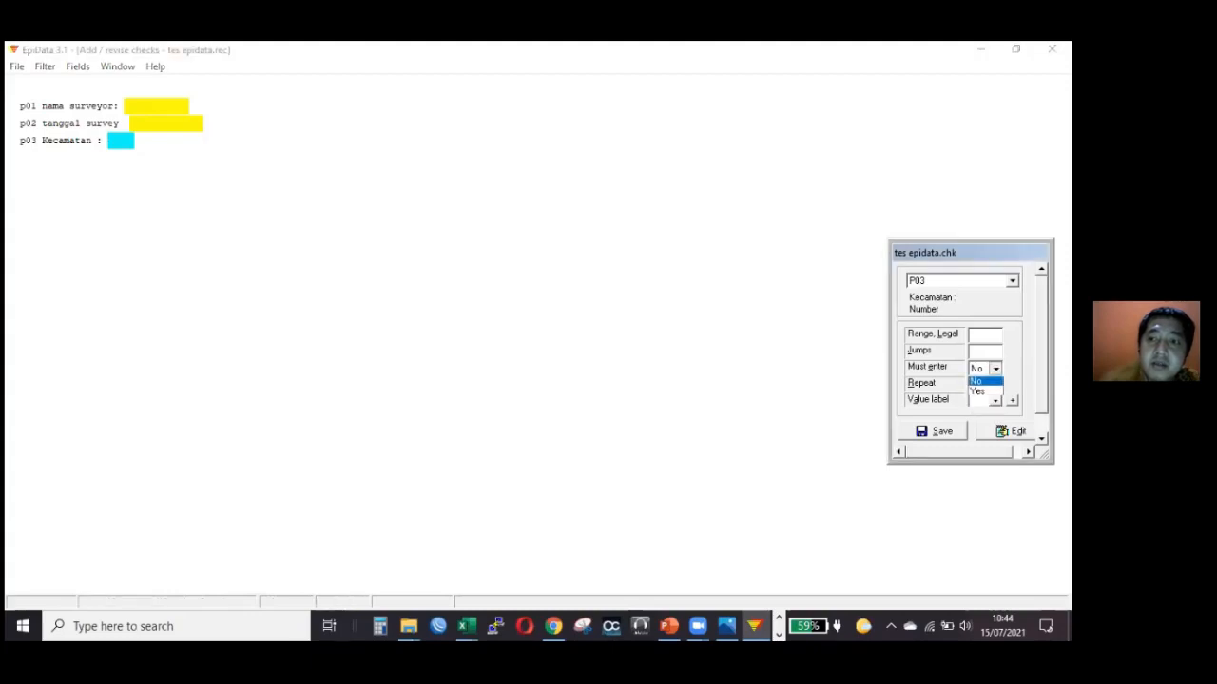
click(979, 393)
click(996, 385)
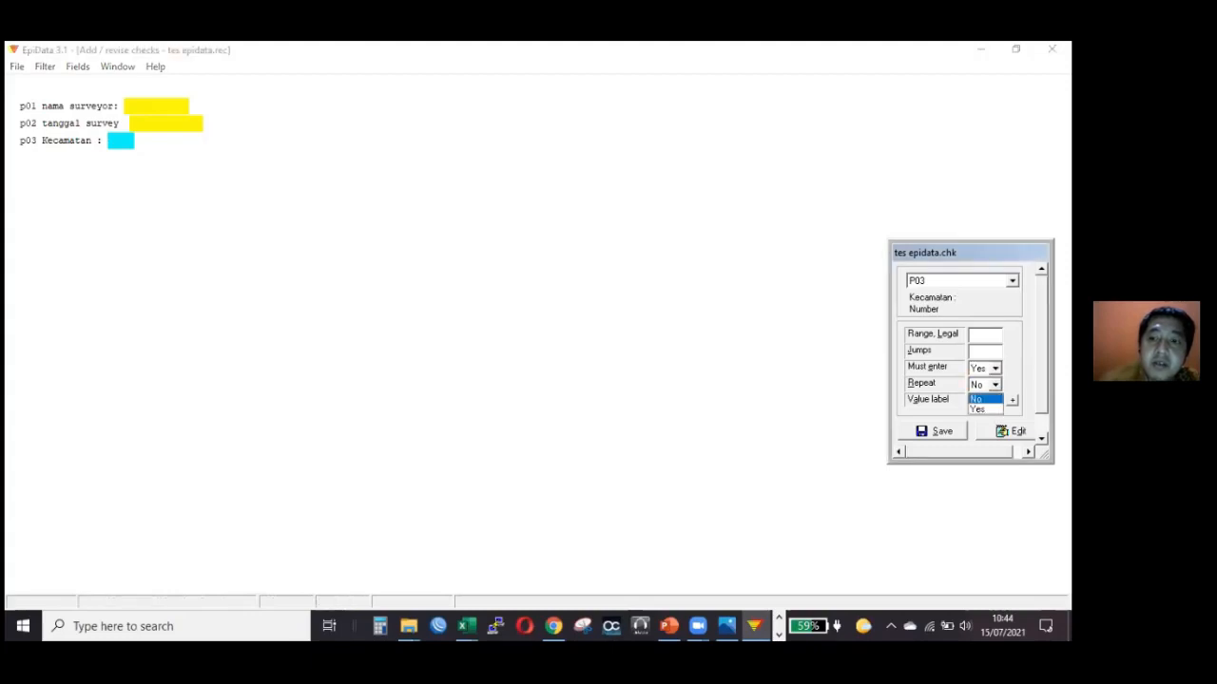
click(979, 409)
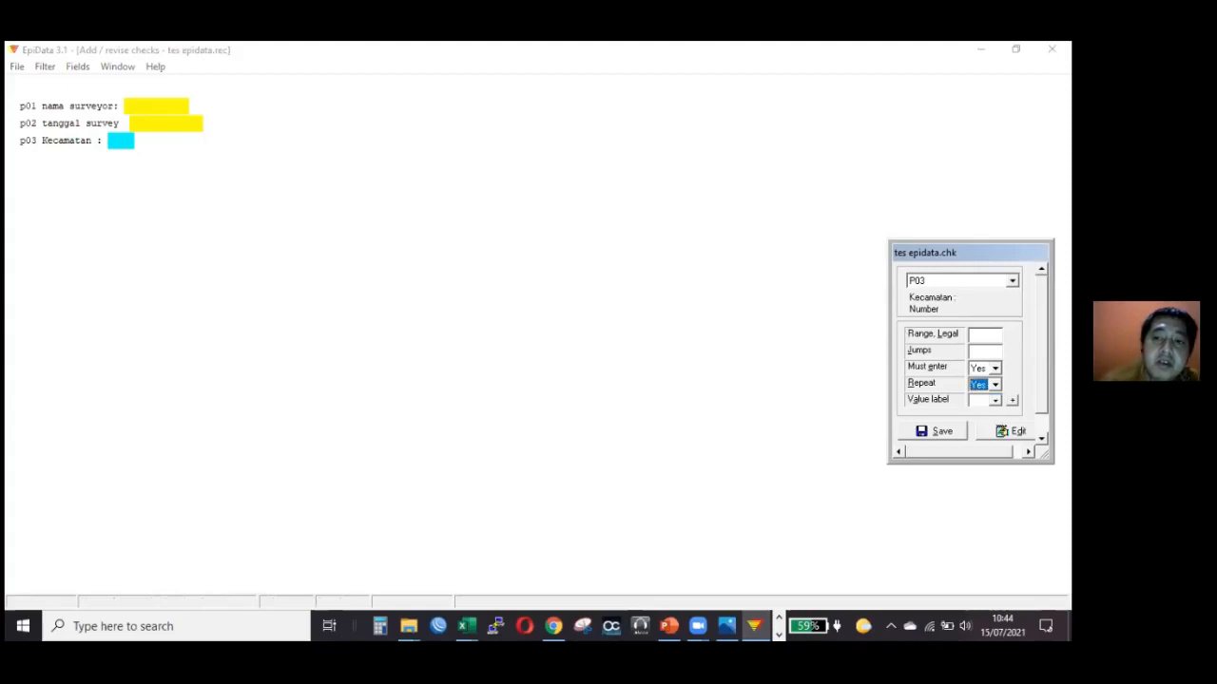
Restrict the Kecamatan field p03 to the legal range 1-10.
click(984, 335)
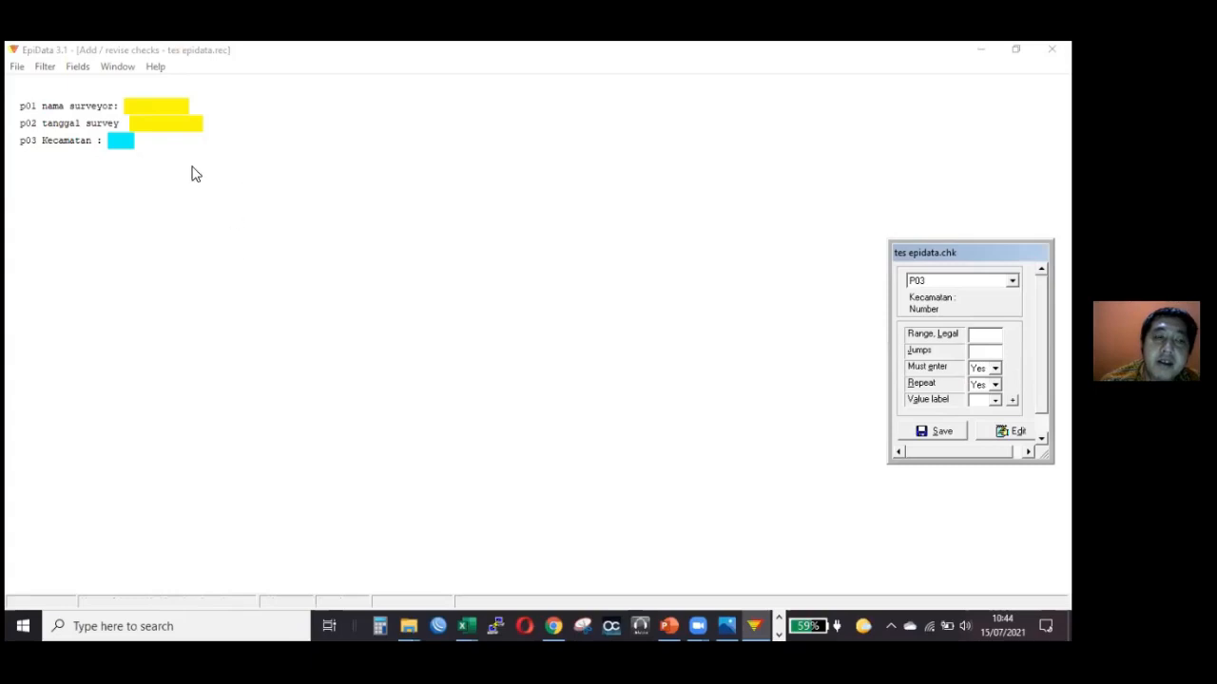
click(124, 141)
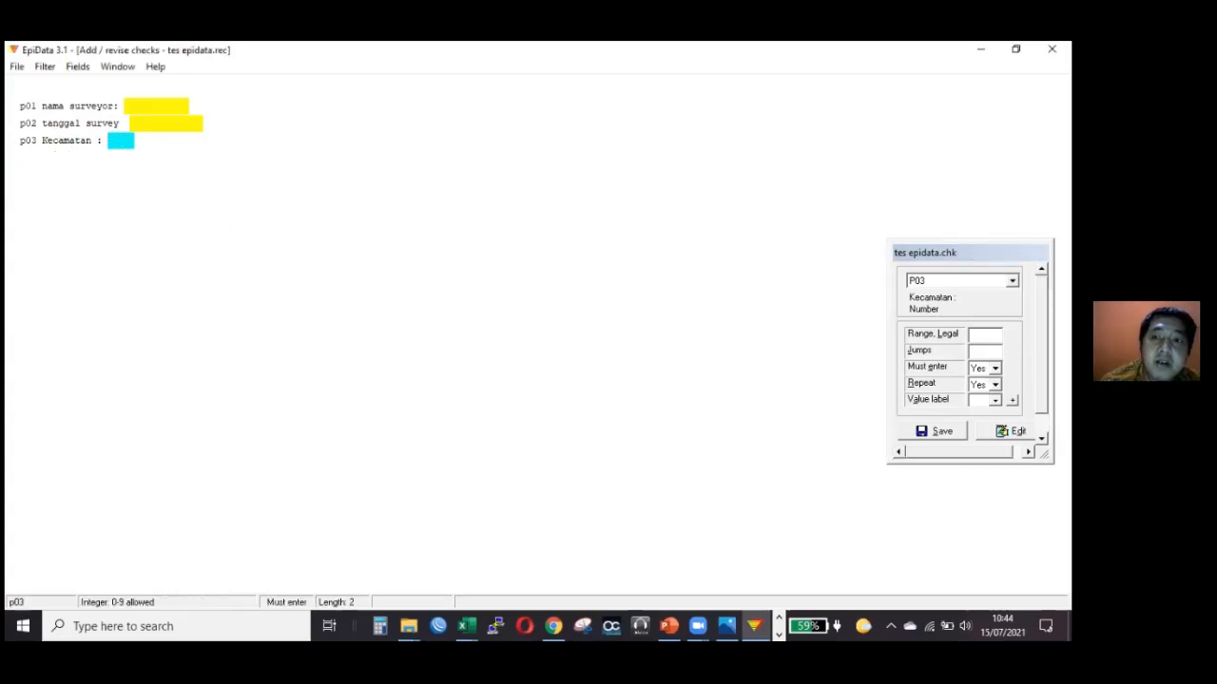
click(983, 335)
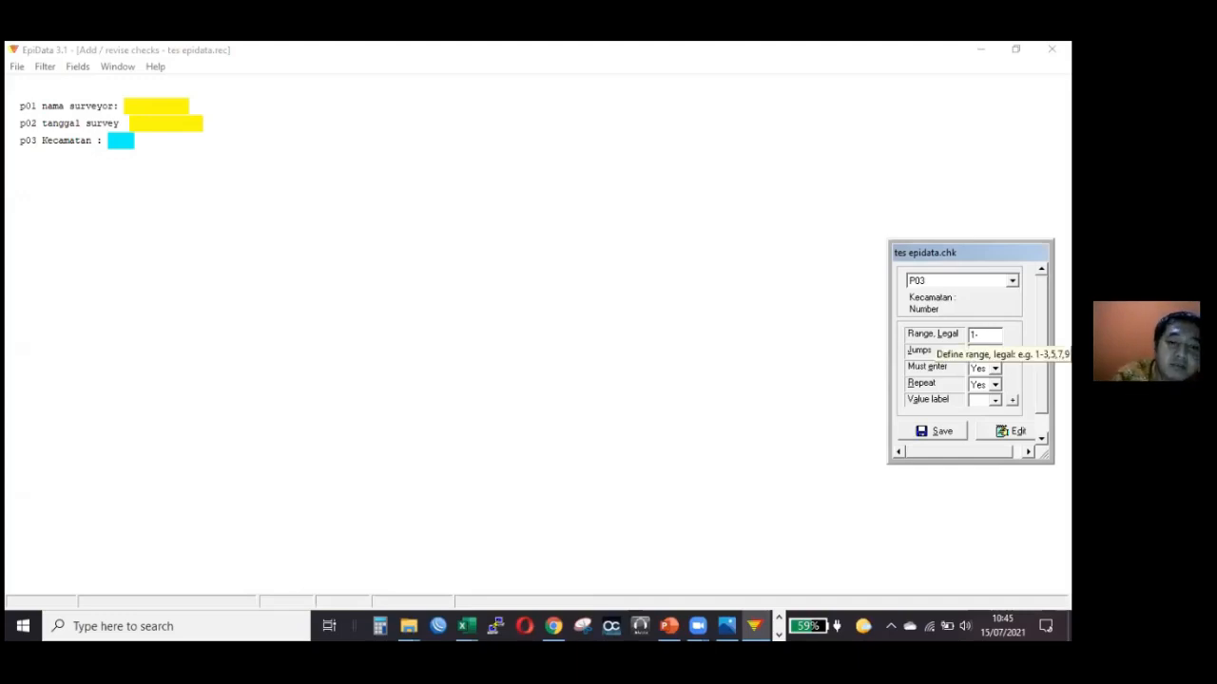
text(10)
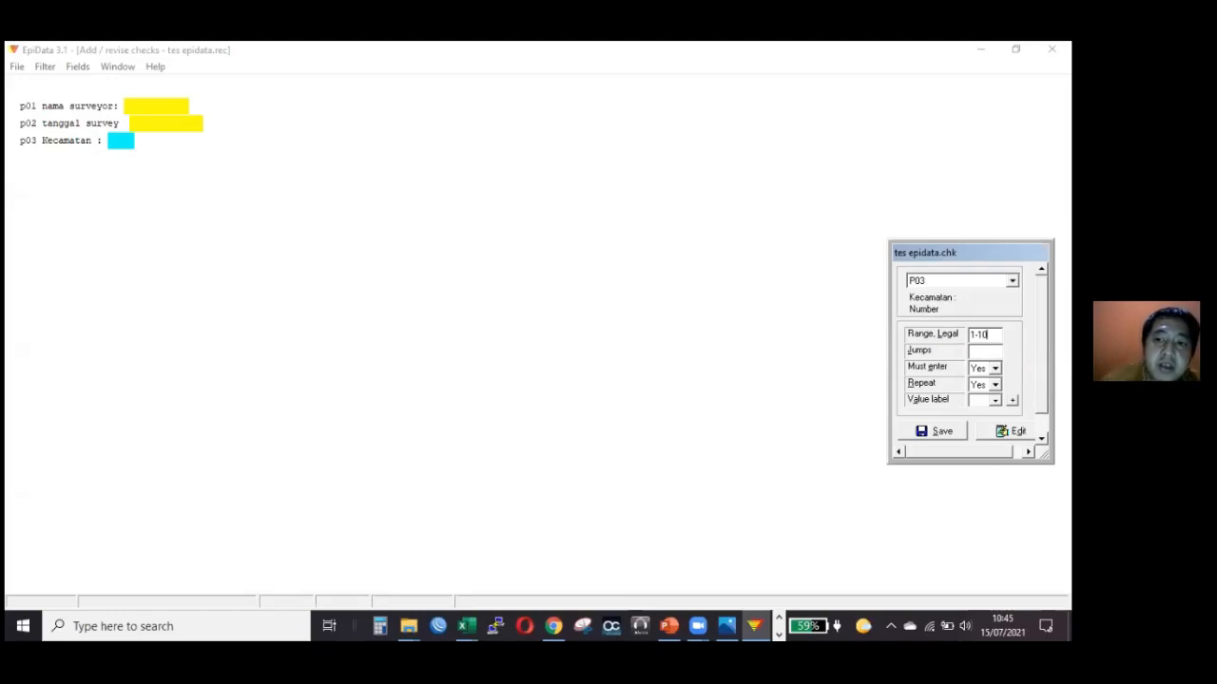
key(Return)
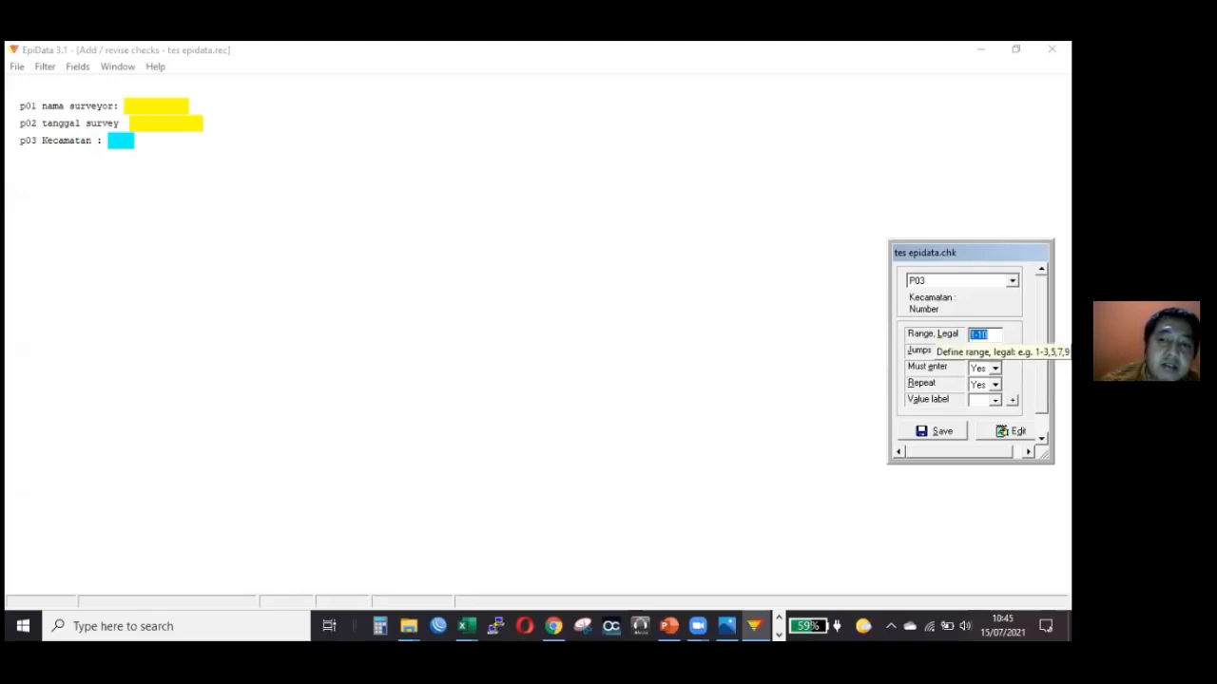
click(988, 335)
key(Return)
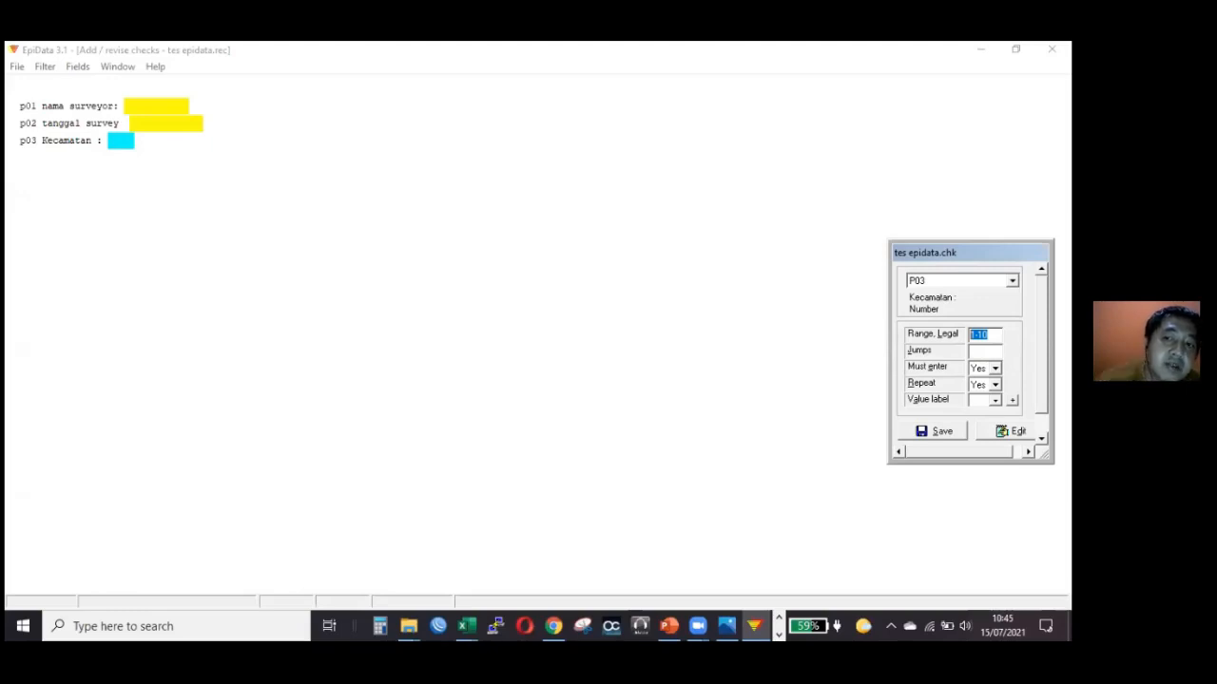
Review the range and jump settings of the Kecamatan field p03 and compare them with the surveyor name field p01.
click(119, 141)
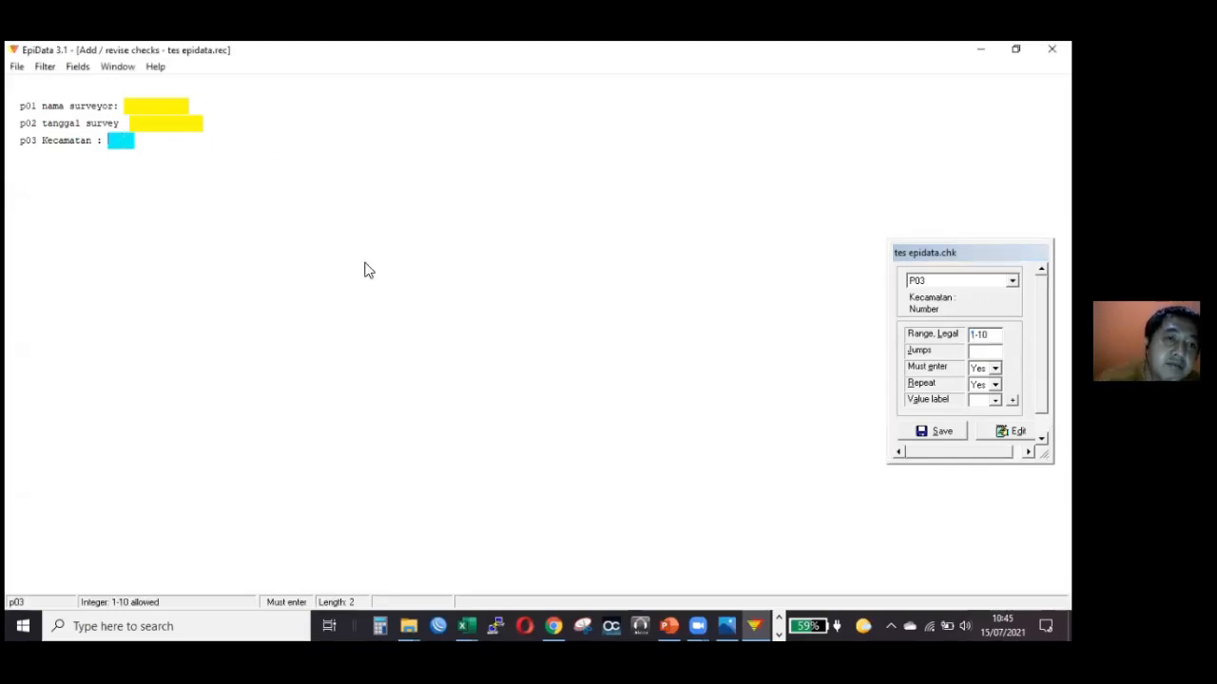
click(984, 334)
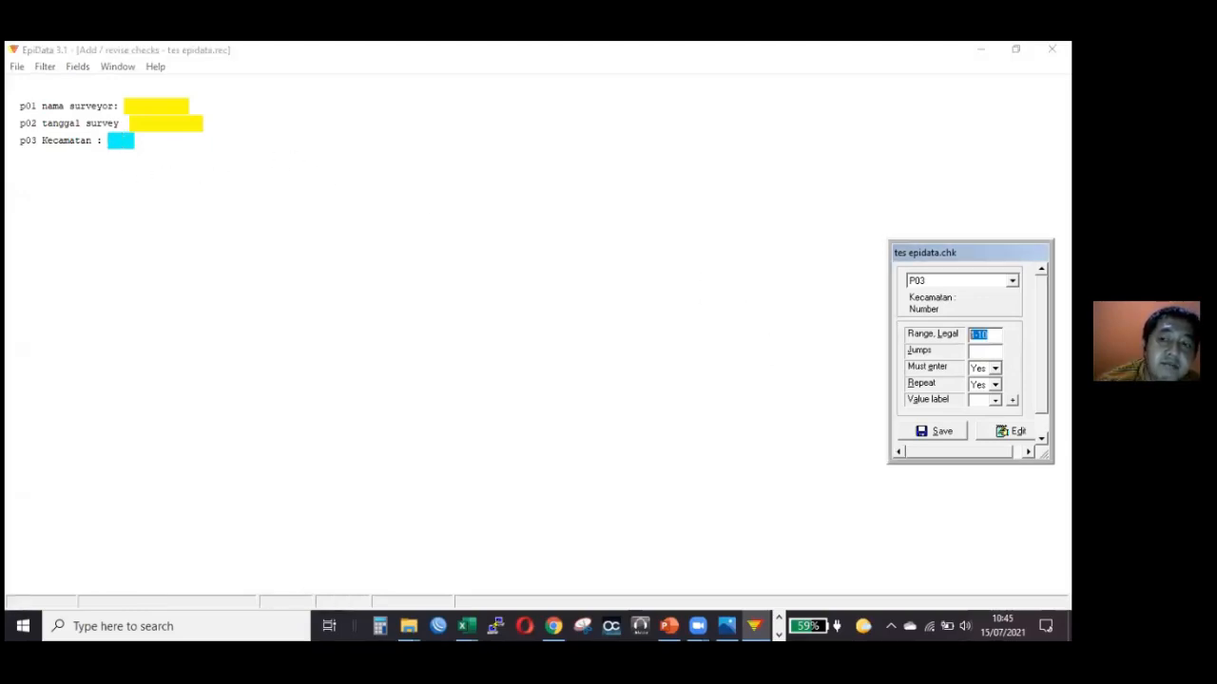
key(Tab)
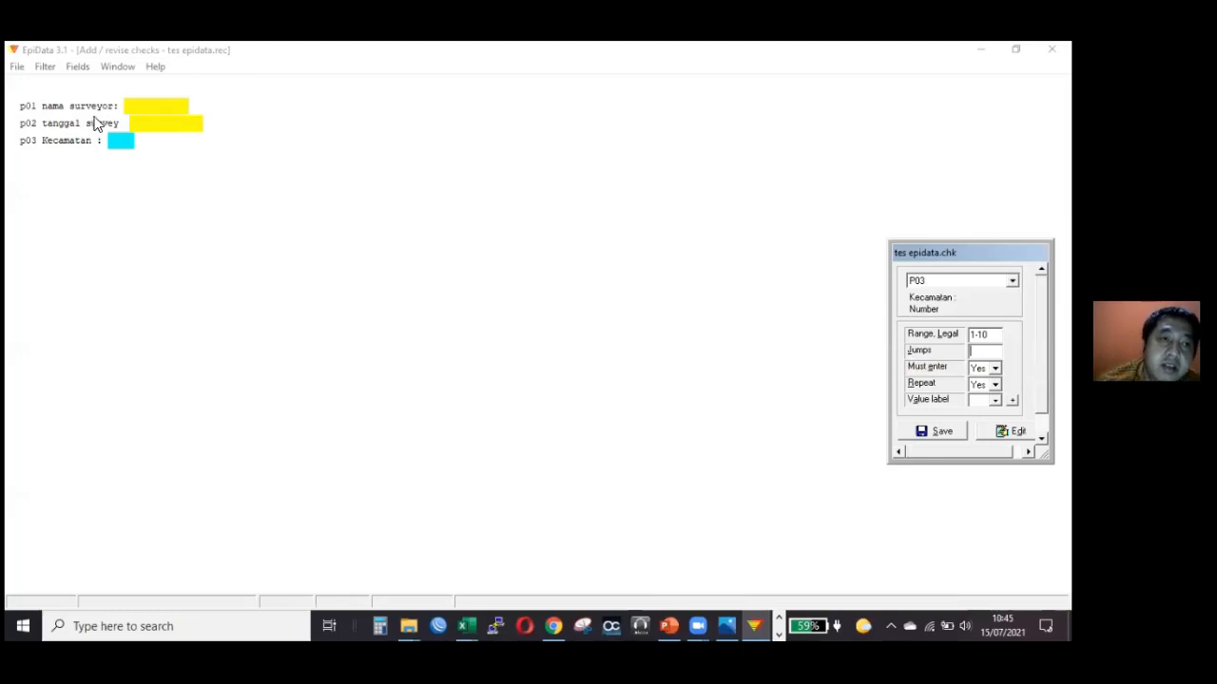
click(129, 109)
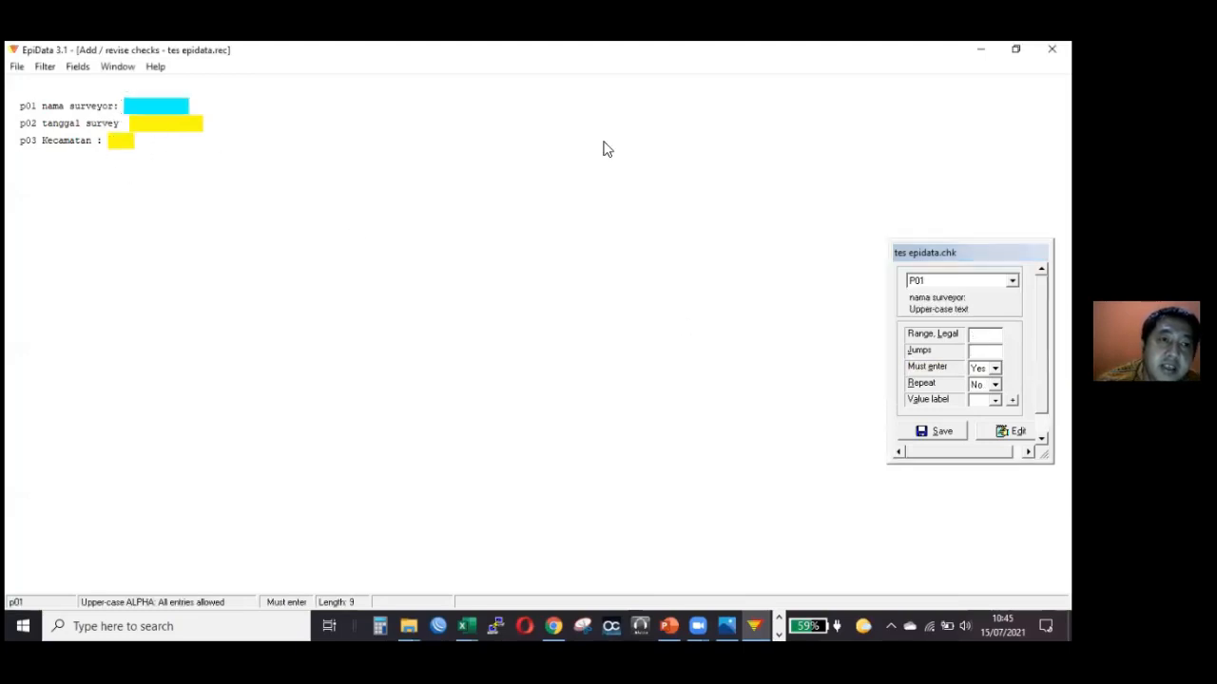
click(130, 139)
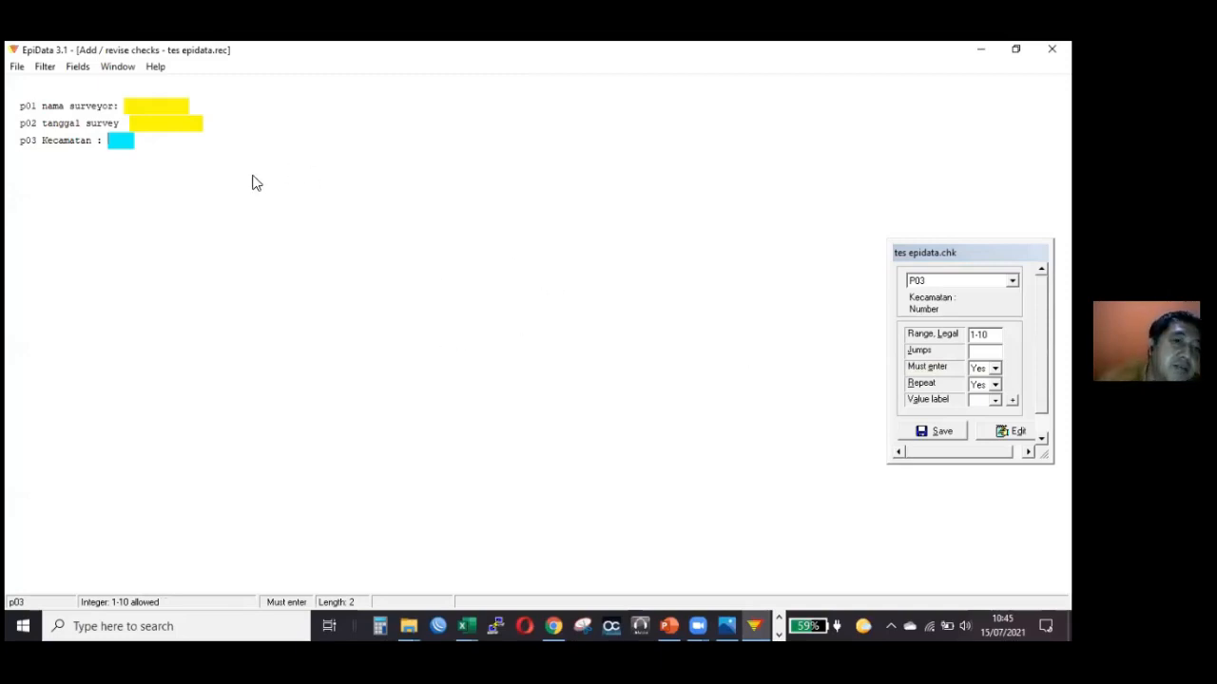
click(984, 351)
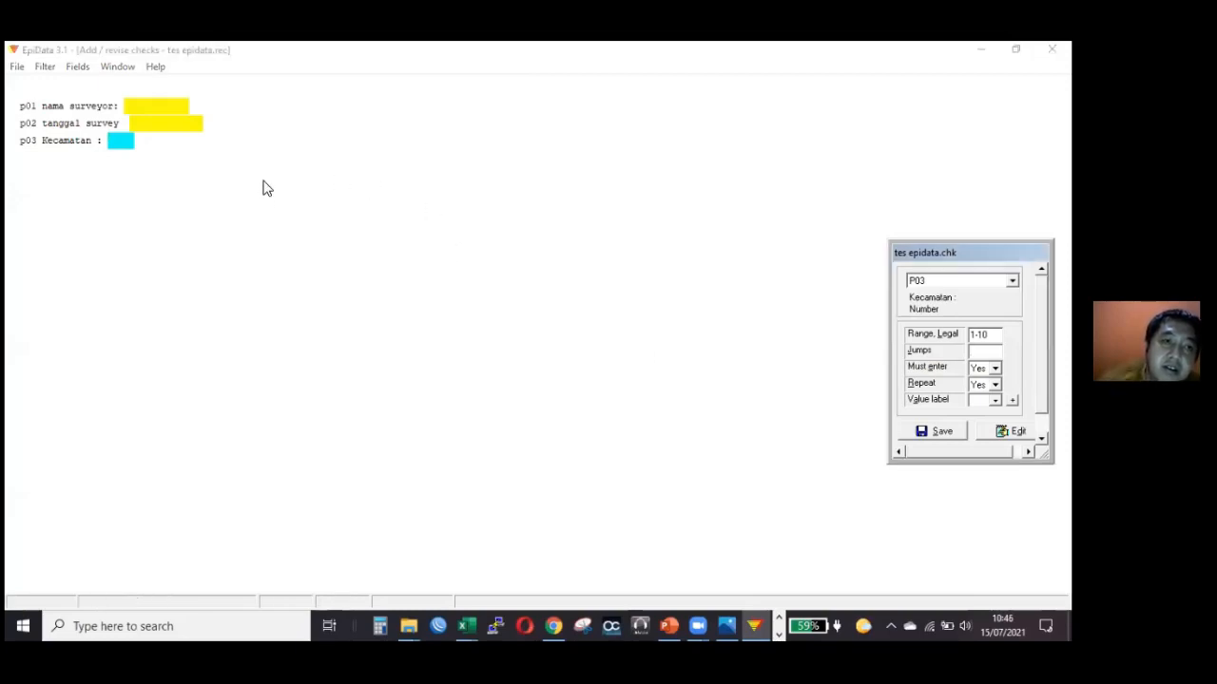
click(121, 141)
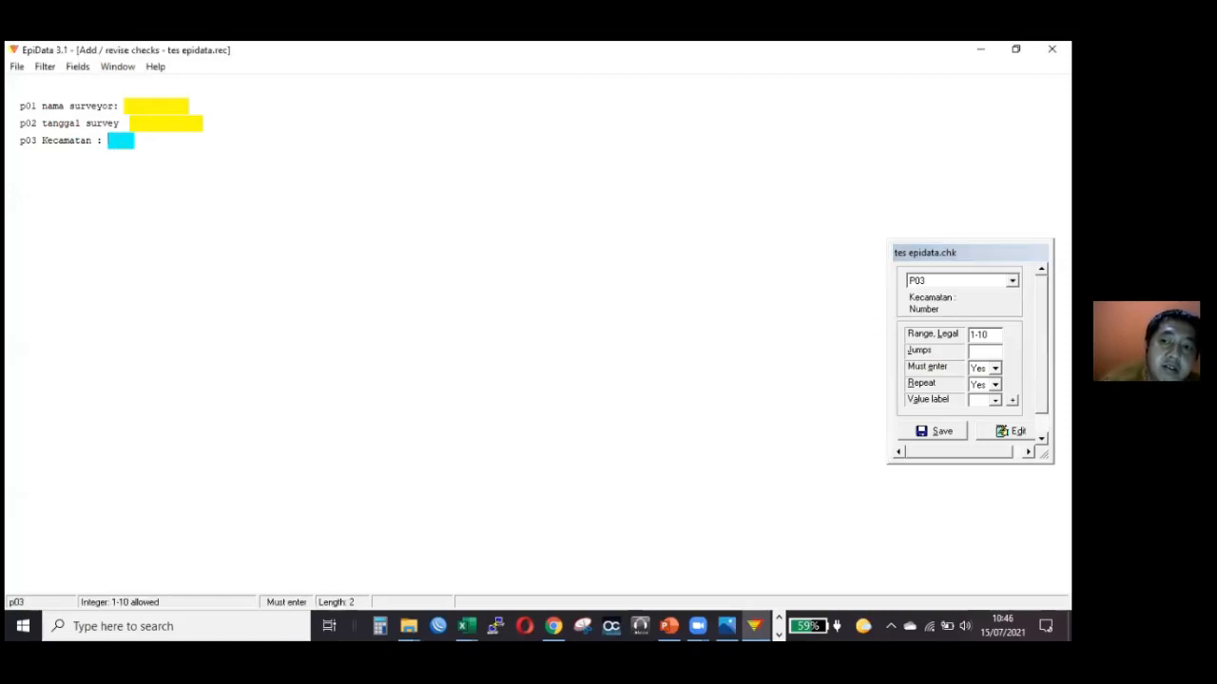
click(985, 352)
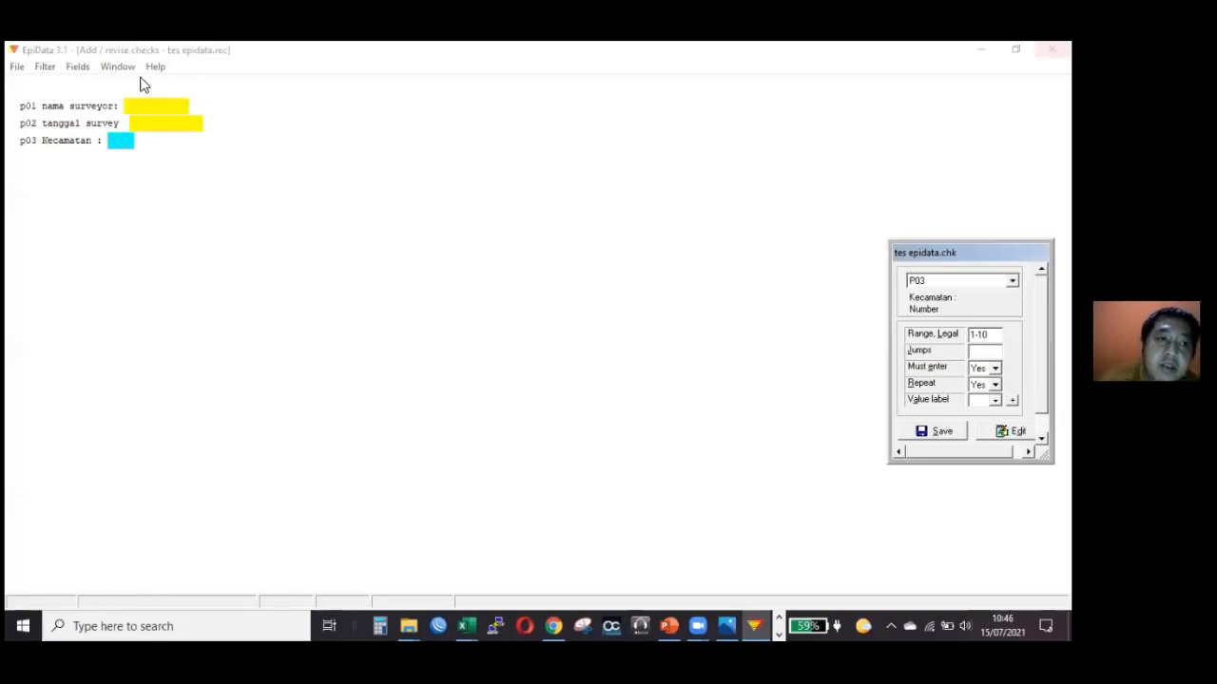
Close the tes epidata checks form and browse to the 2021 folder for an existing questionnaire file.
click(17, 66)
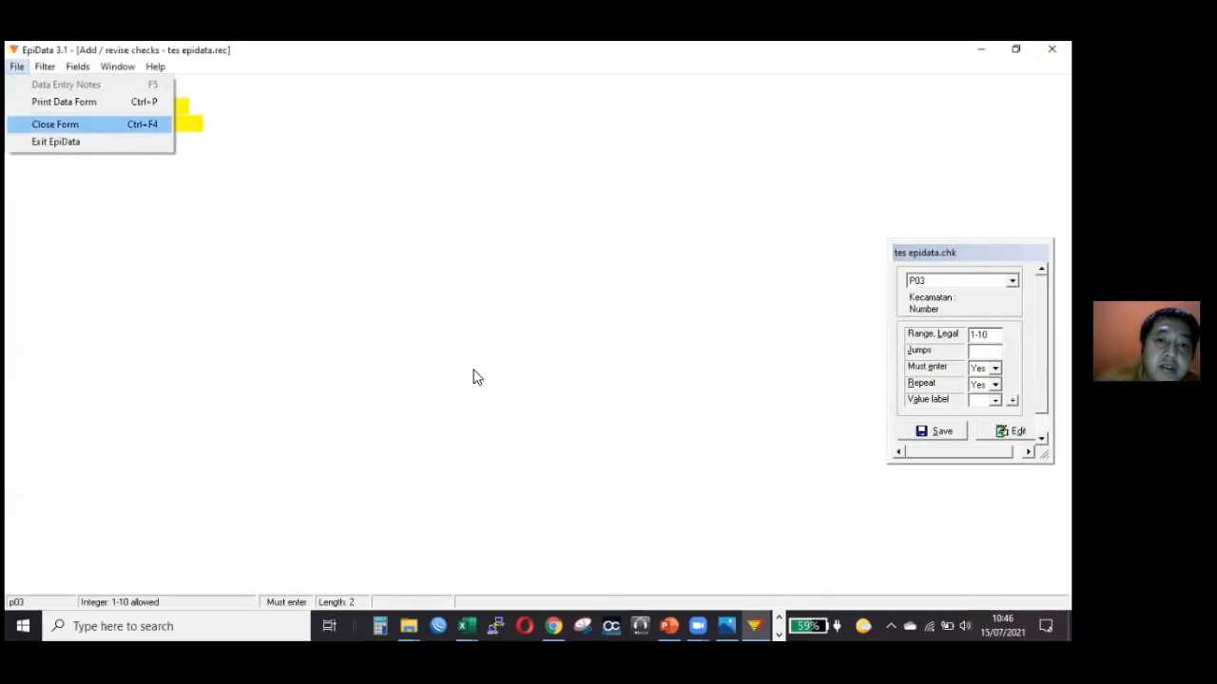
click(67, 125)
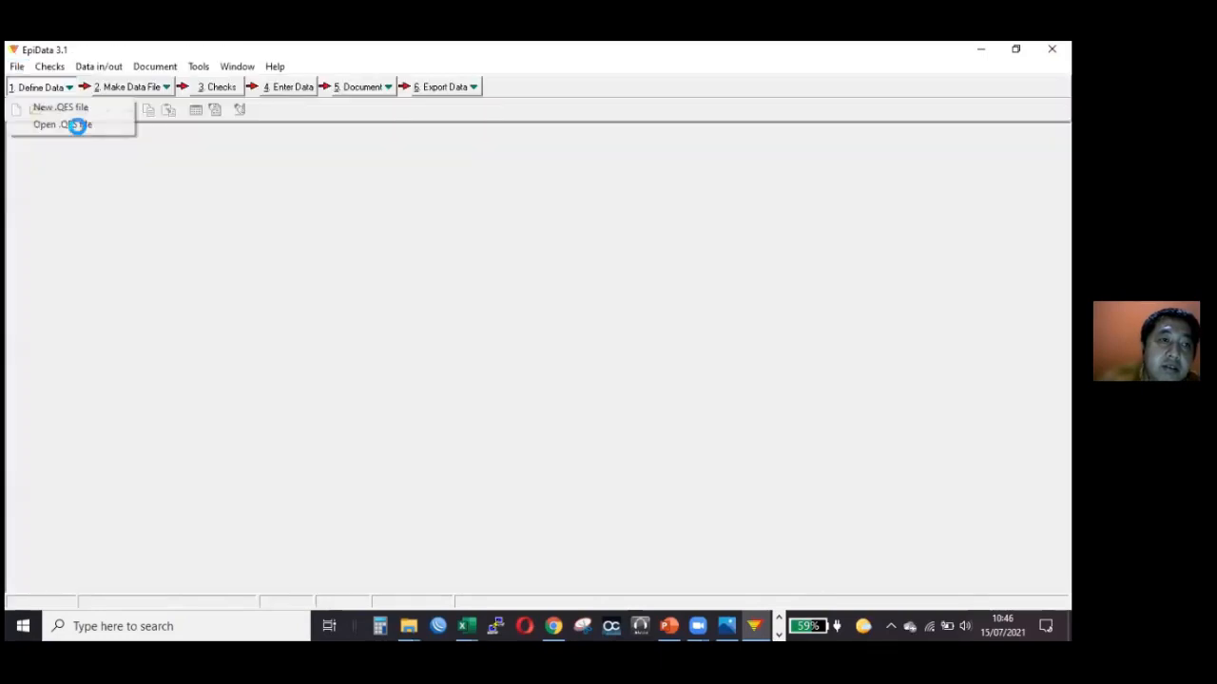
scroll(502, 220, down, 1)
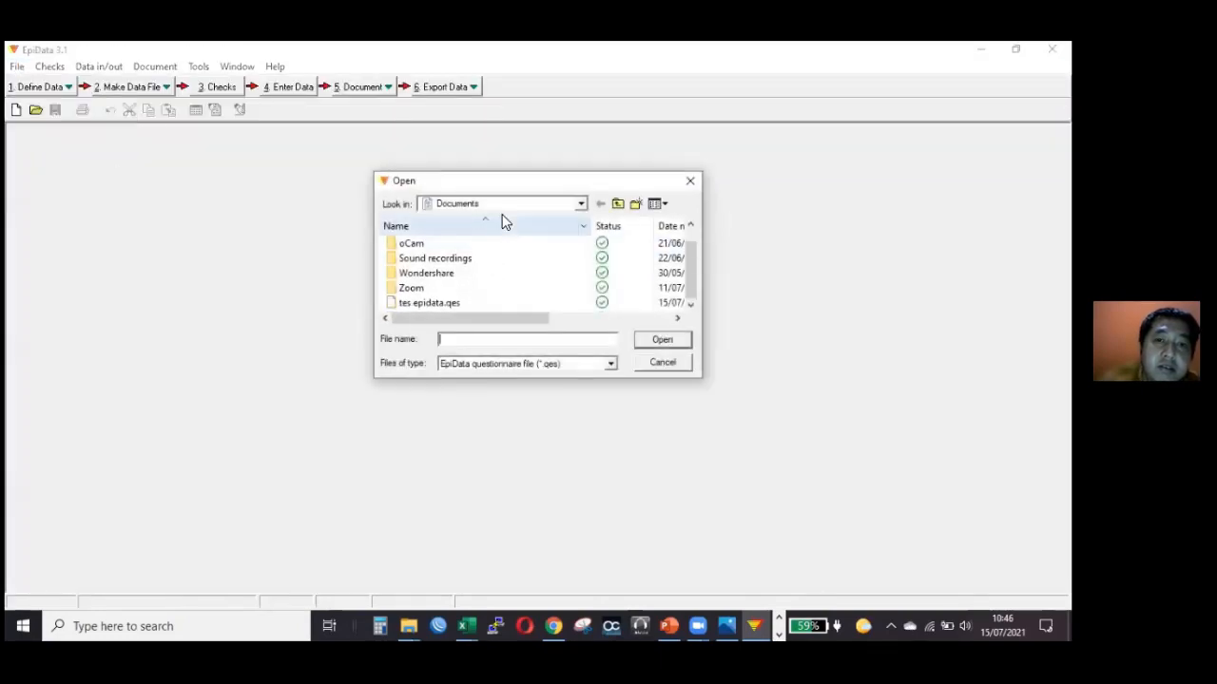
click(507, 204)
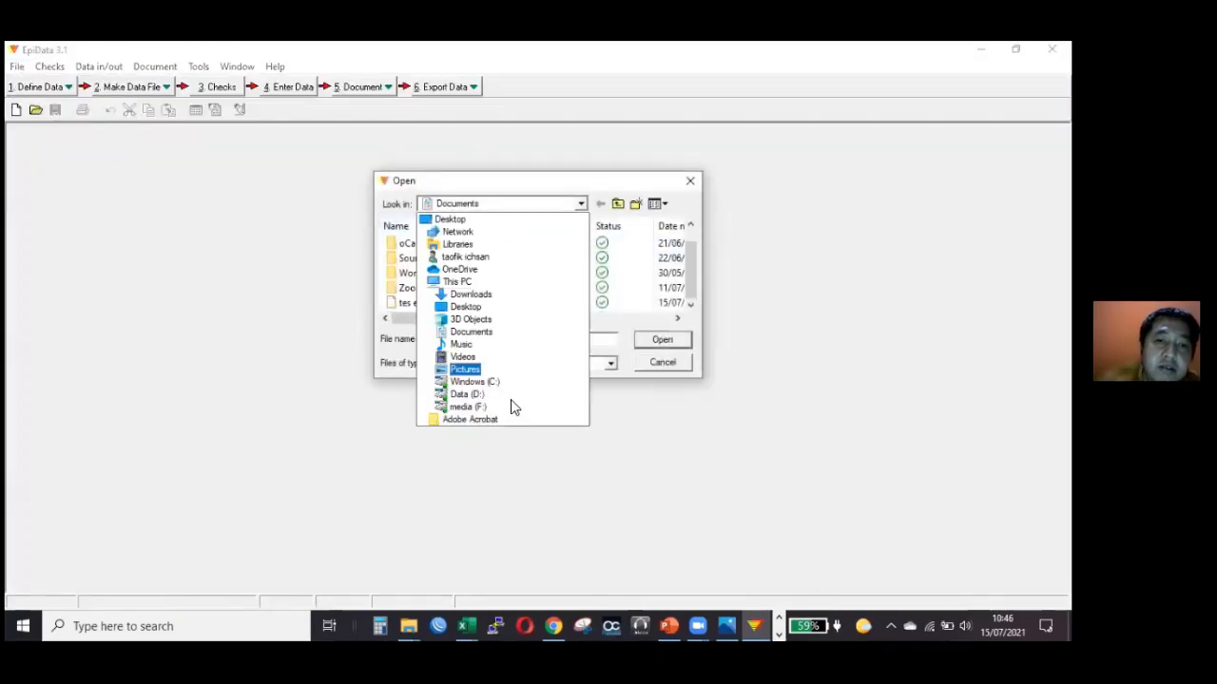
click(441, 263)
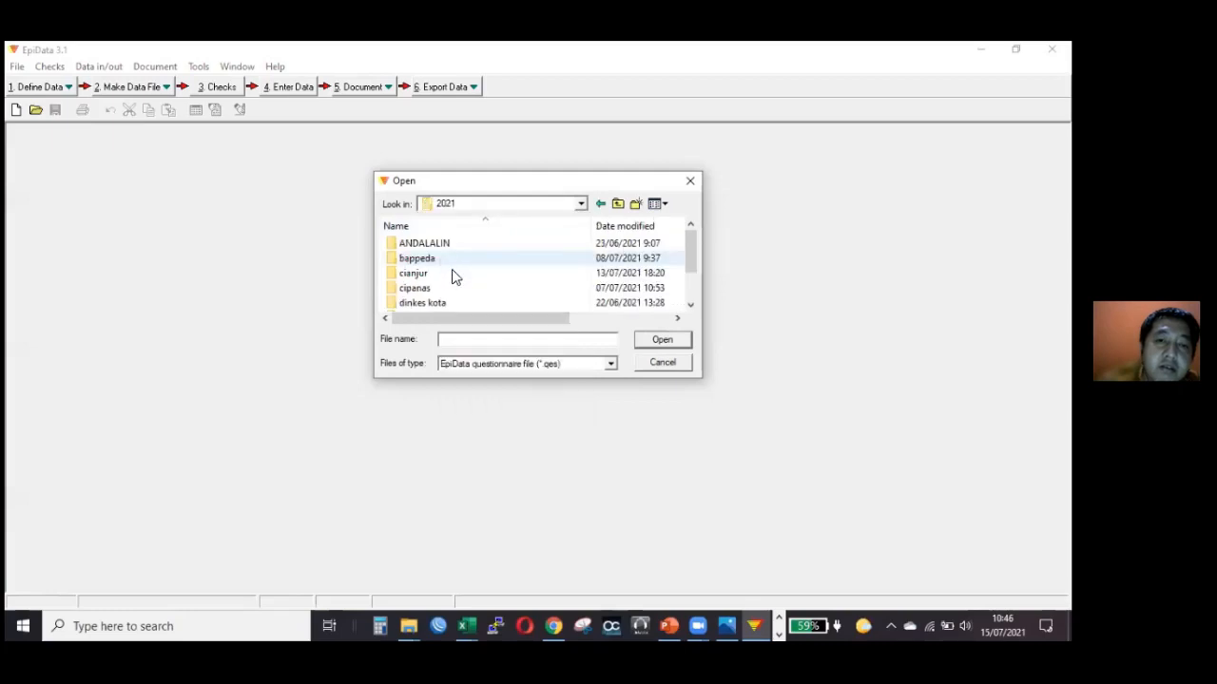
scroll(453, 276, down, 1)
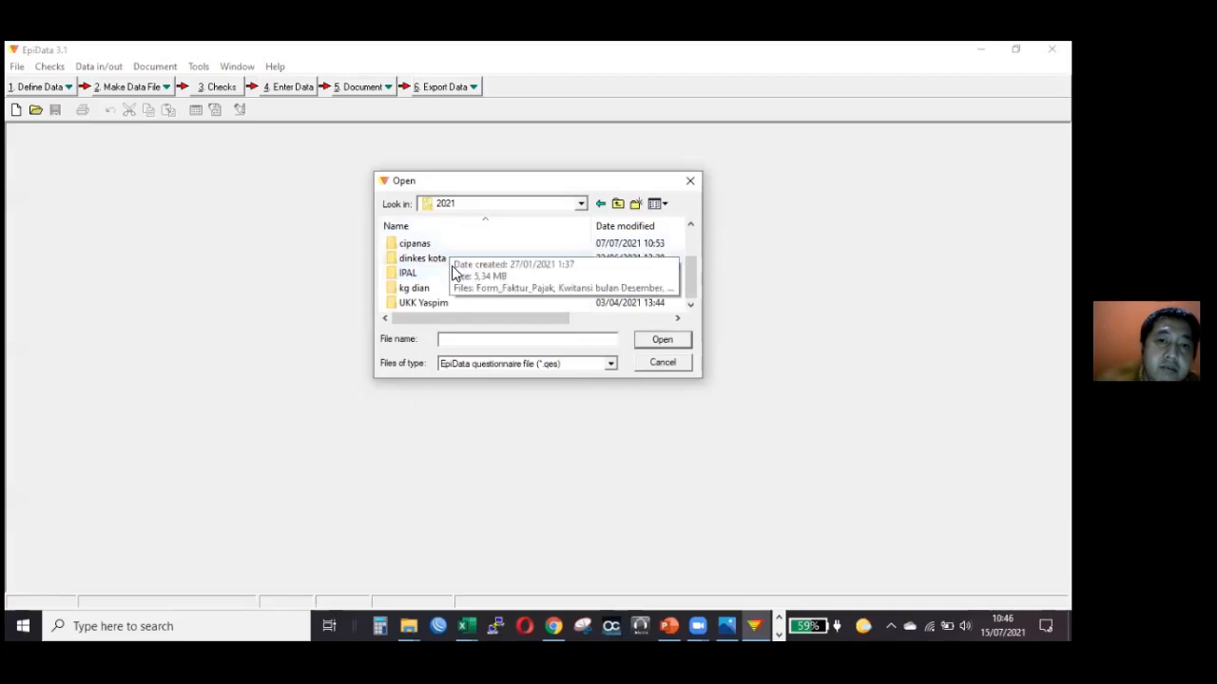
click(472, 201)
key(Escape)
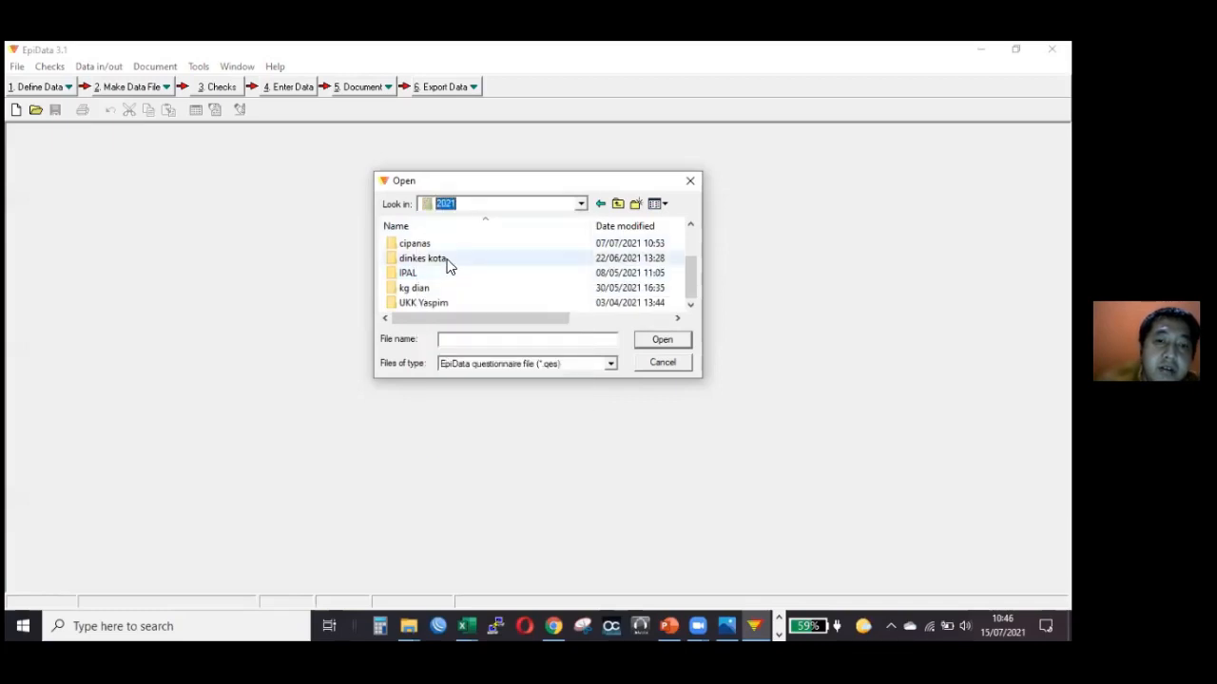
double_click(449, 261)
click(559, 202)
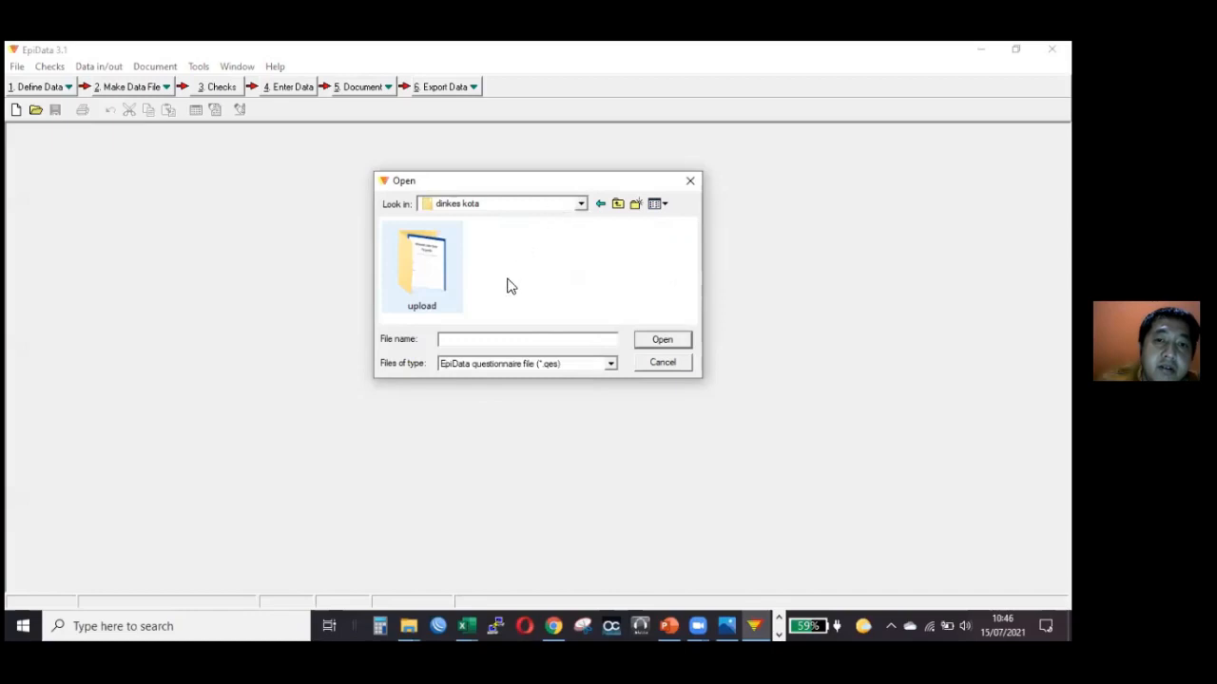
click(508, 413)
Open the questionnaire survey 1.qes from the input data IRA&IKB 2021 folder under bappeda.
double_click(461, 254)
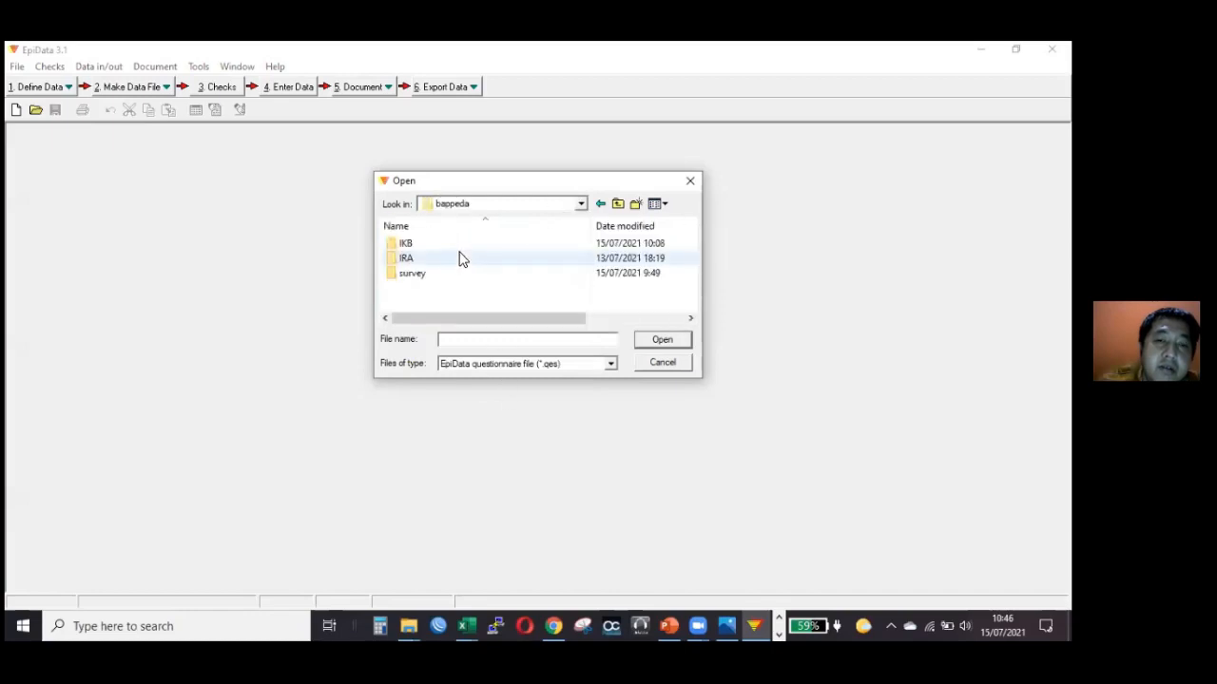
double_click(456, 275)
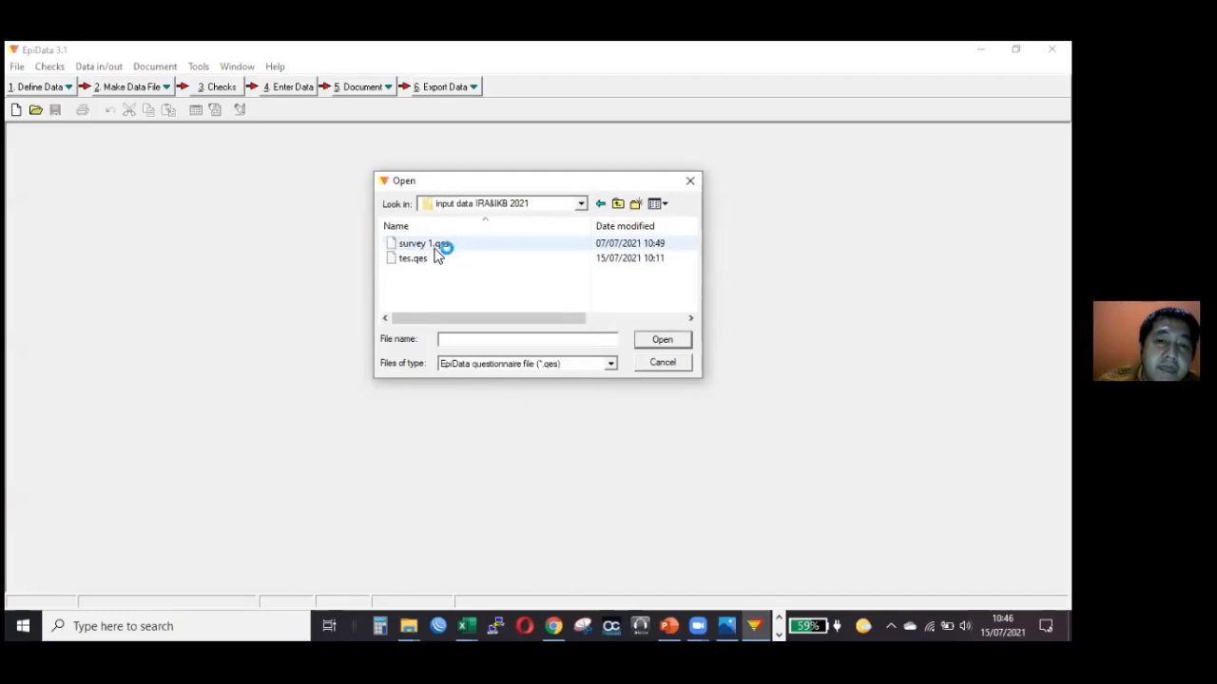
click(434, 248)
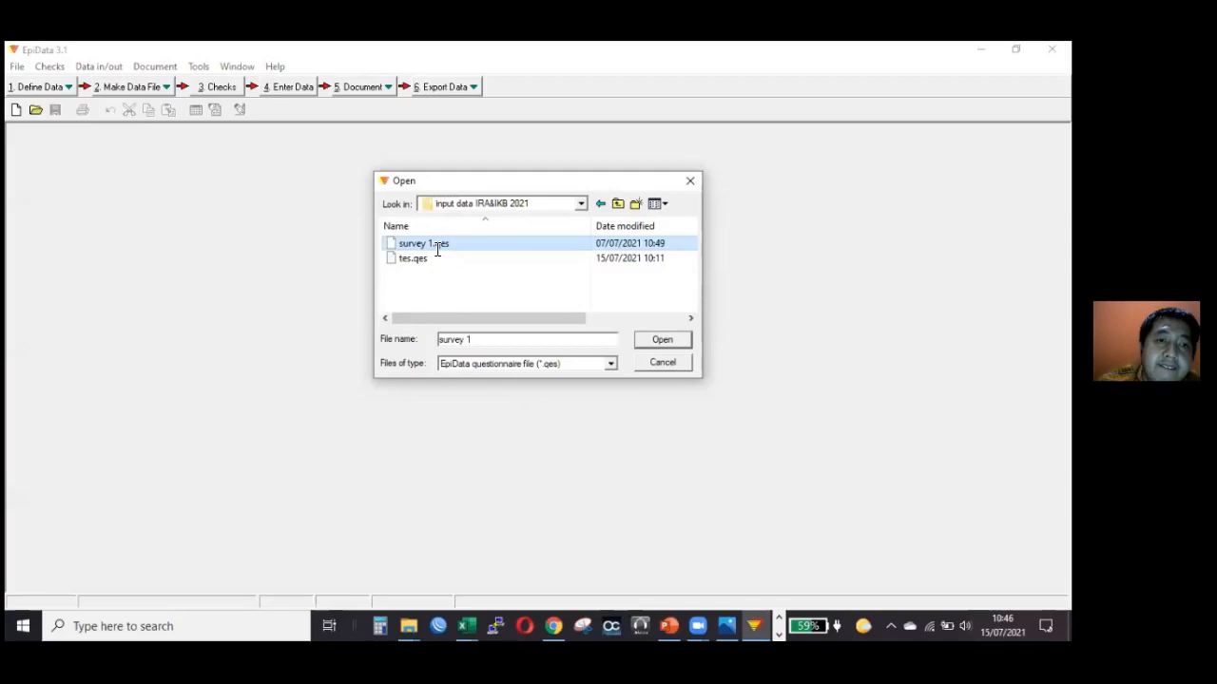
double_click(437, 245)
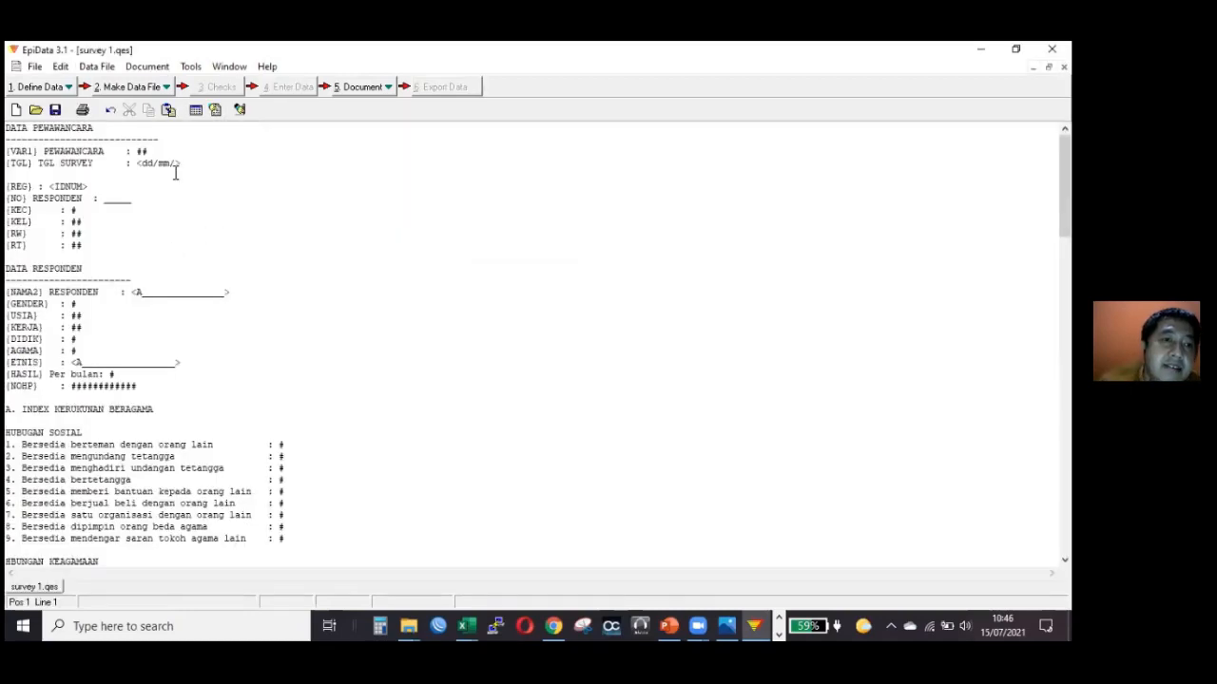
Close the survey 1.qes questionnaire and open survey 1.rec for adding or revising checks.
click(190, 208)
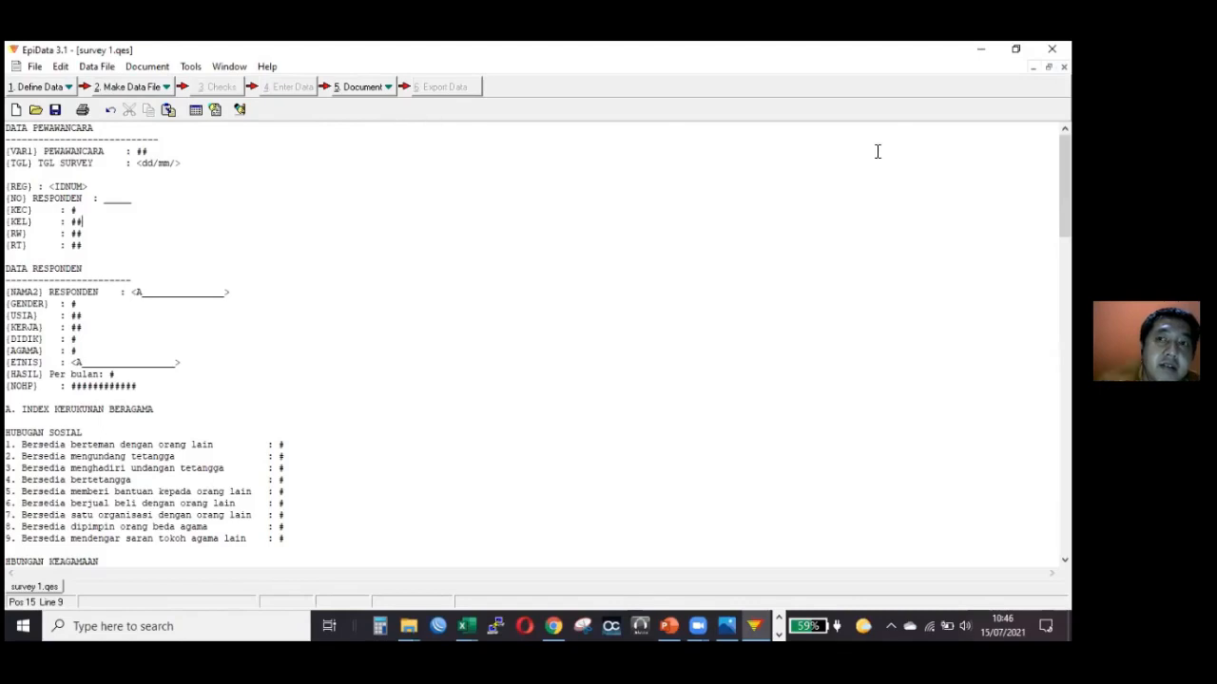
click(1064, 67)
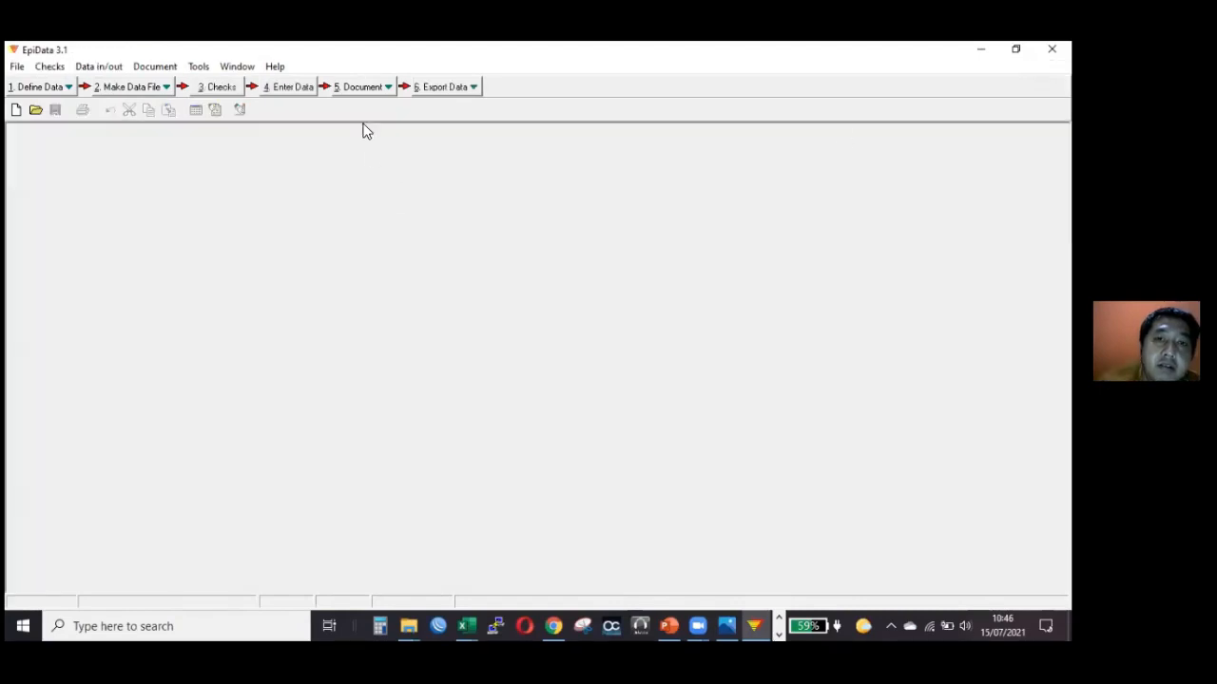
double_click(428, 247)
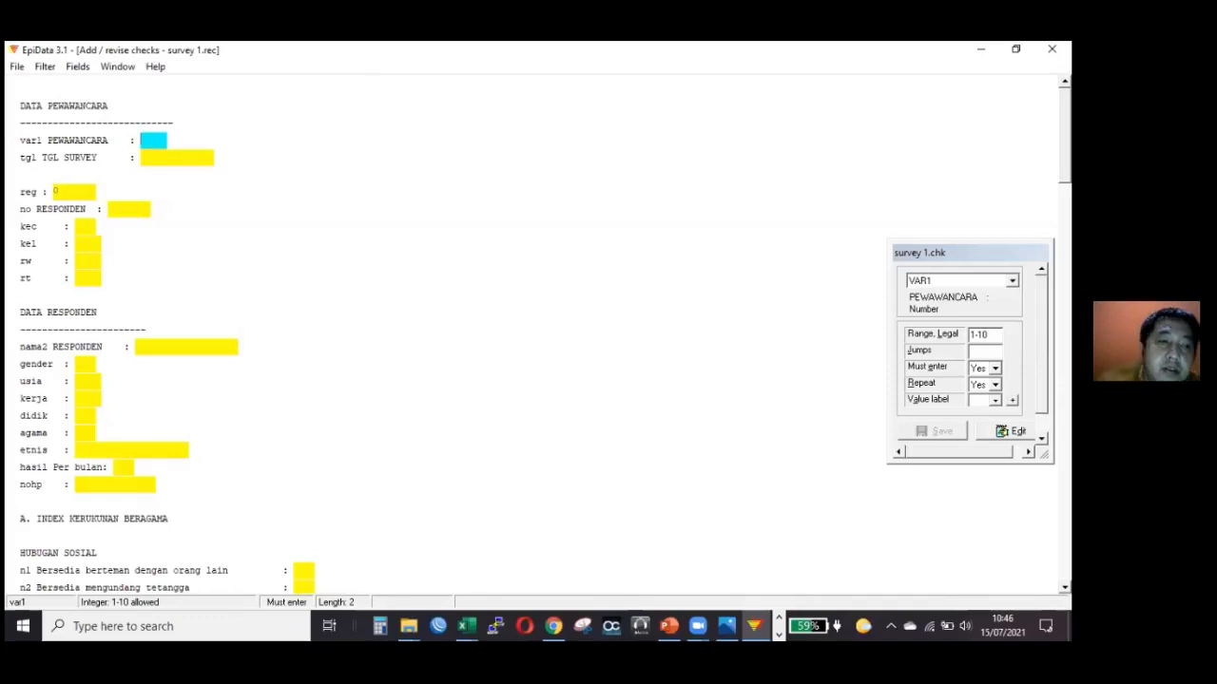
Examine the range and jump checks of disaster fields n38a, n38b and n38 in the Indeks Rasa Aman section.
scroll(532, 333, down, 7)
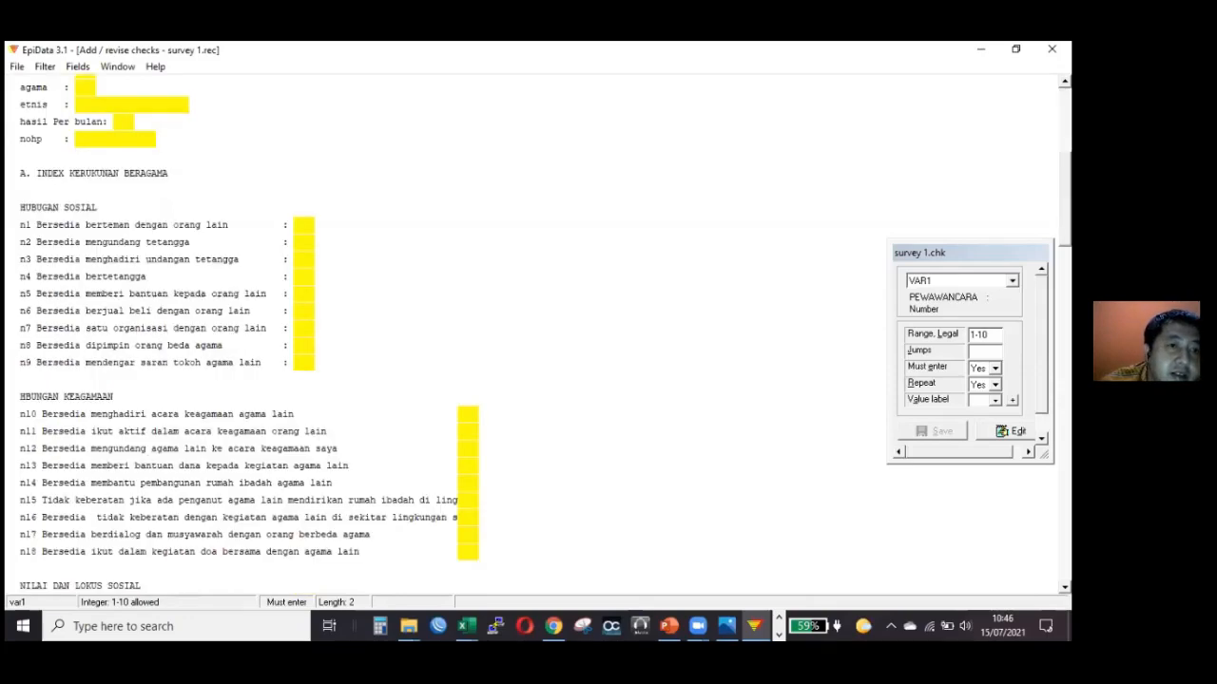
scroll(533, 333, down, 1)
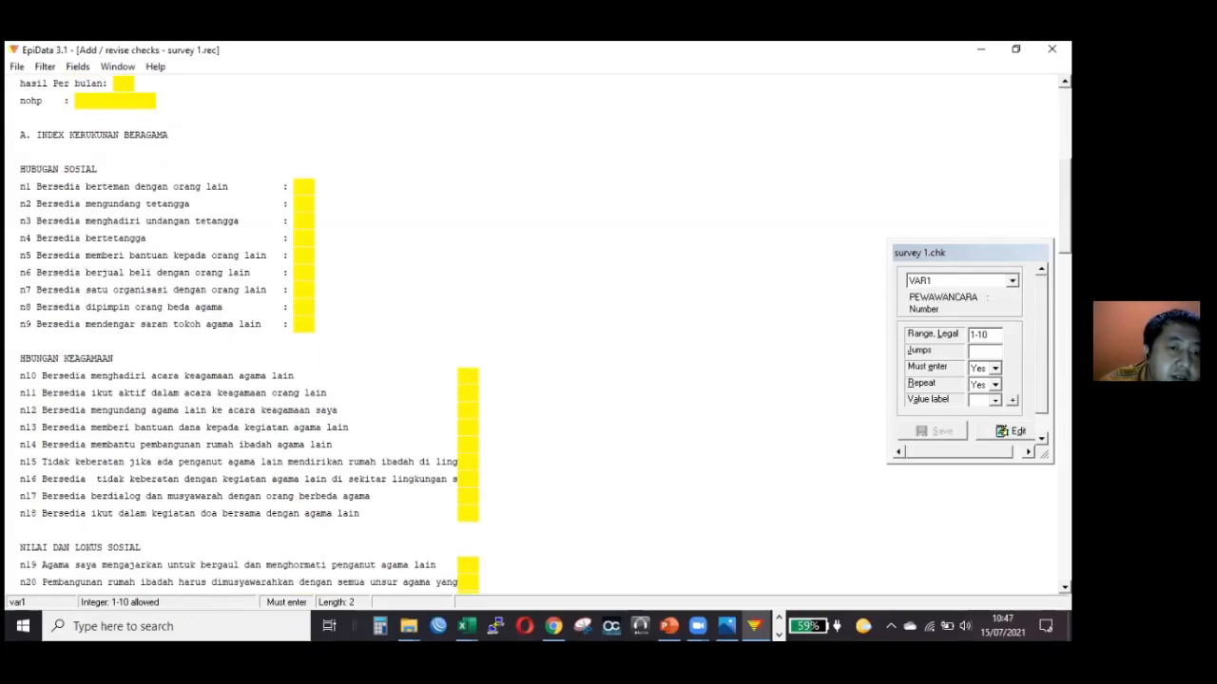
scroll(532, 333, down, 10)
scroll(532, 332, down, 5)
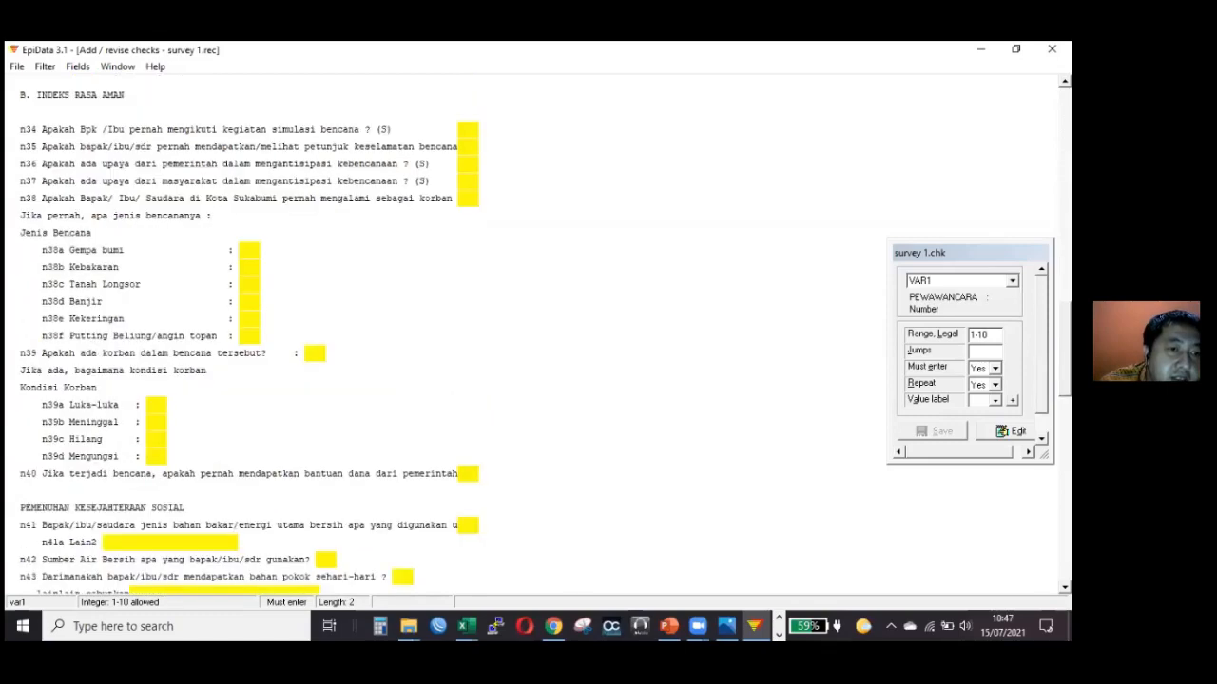
scroll(532, 333, down, 1)
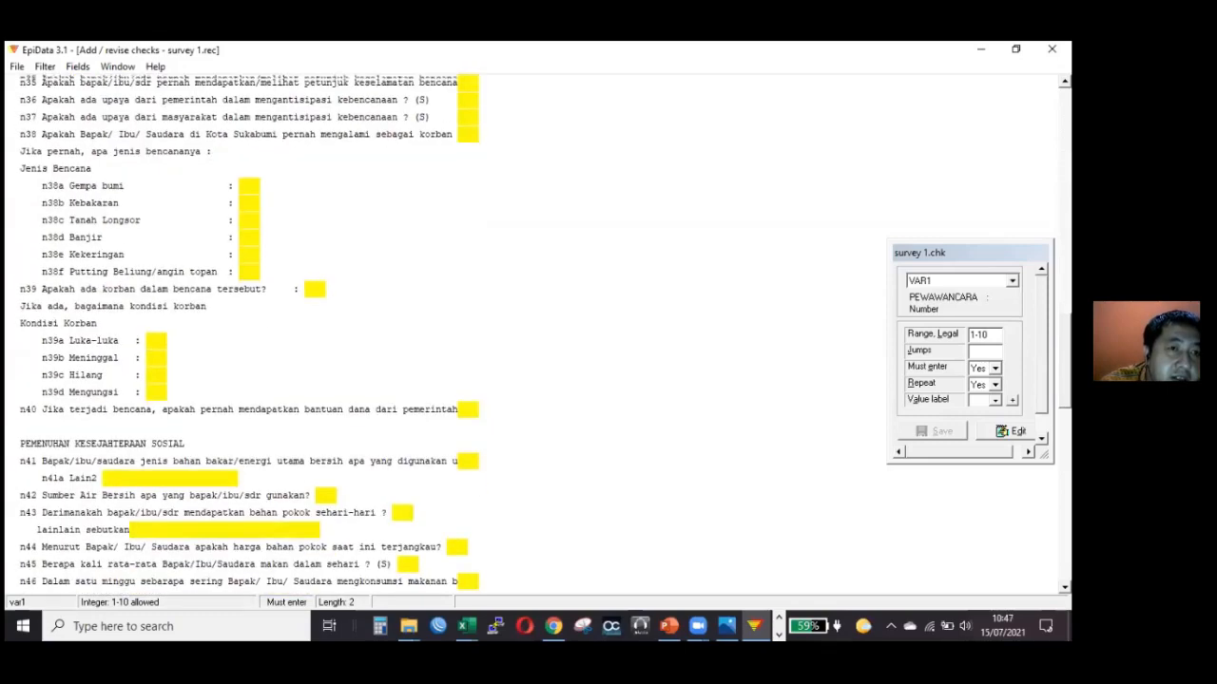
scroll(381, 333, up, 1)
click(256, 252)
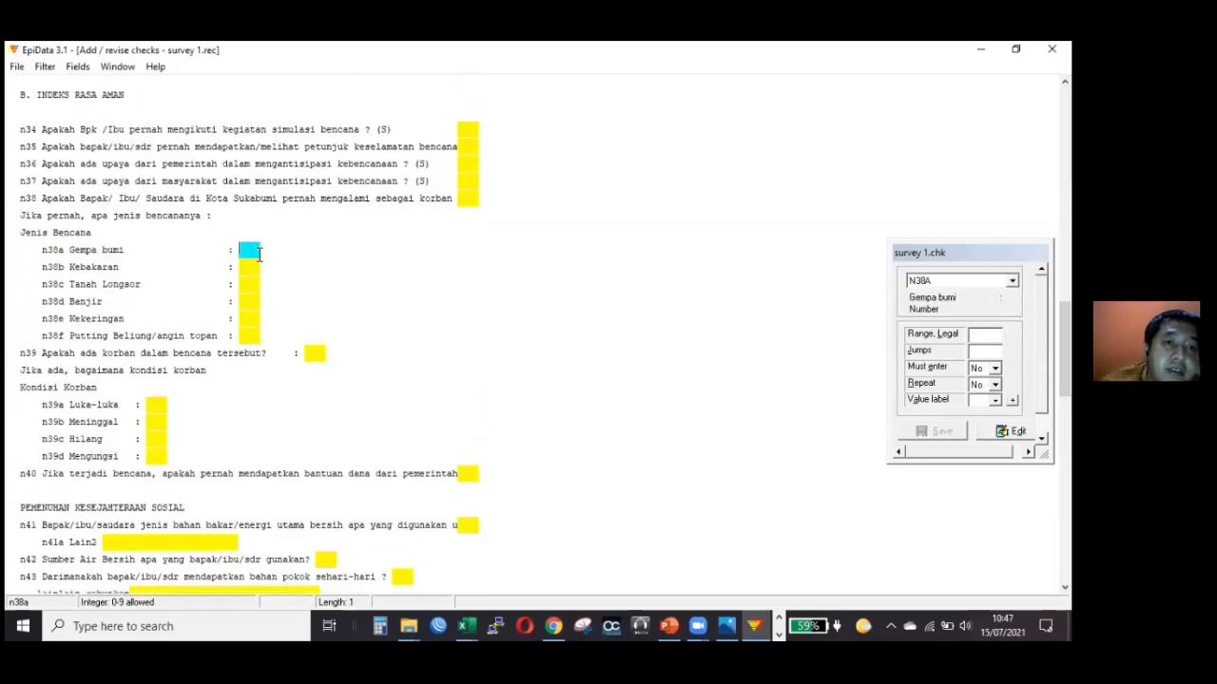
click(250, 273)
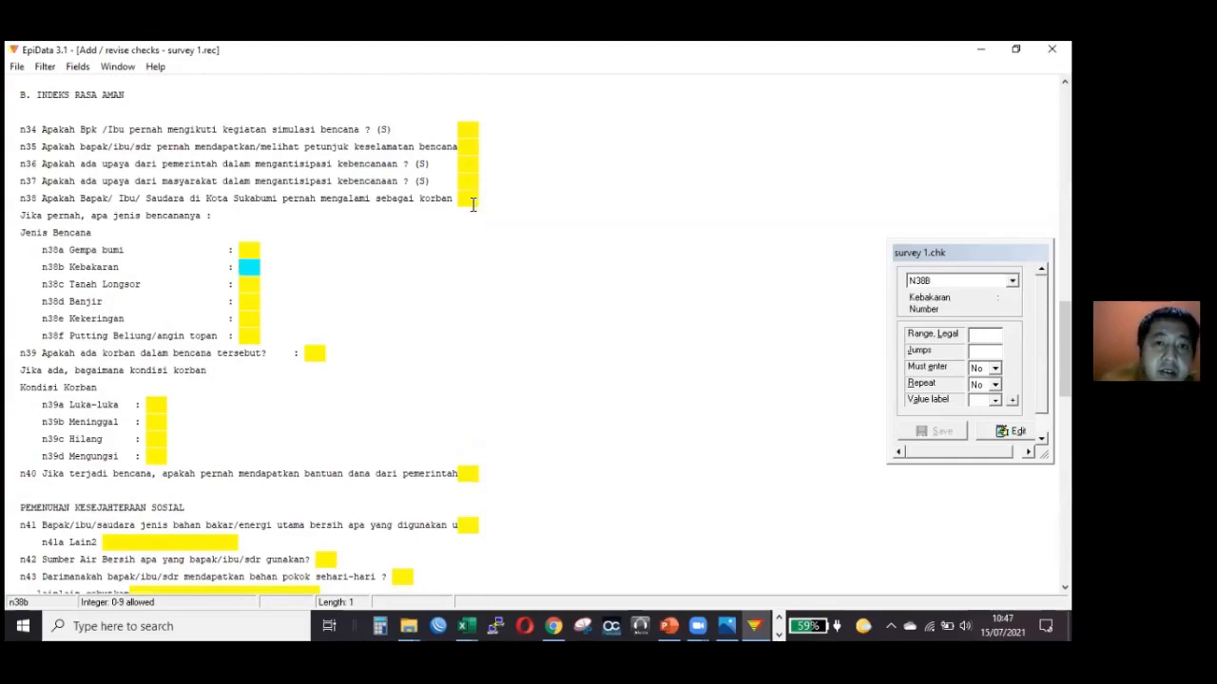
click(467, 199)
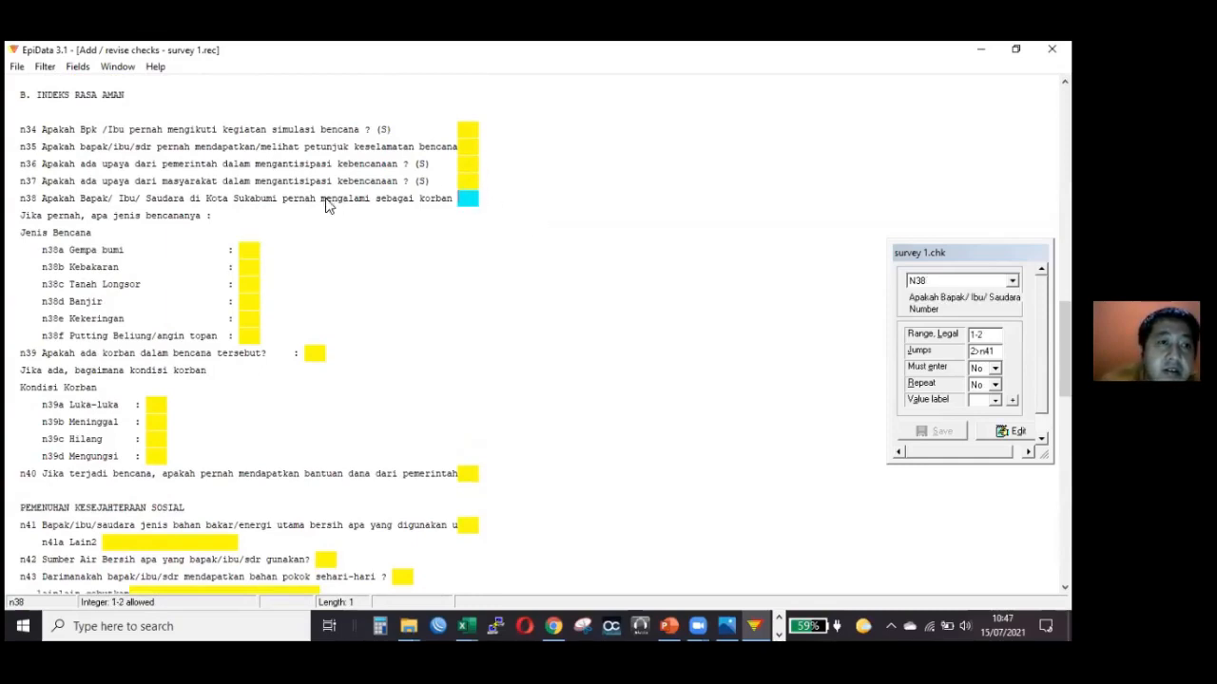
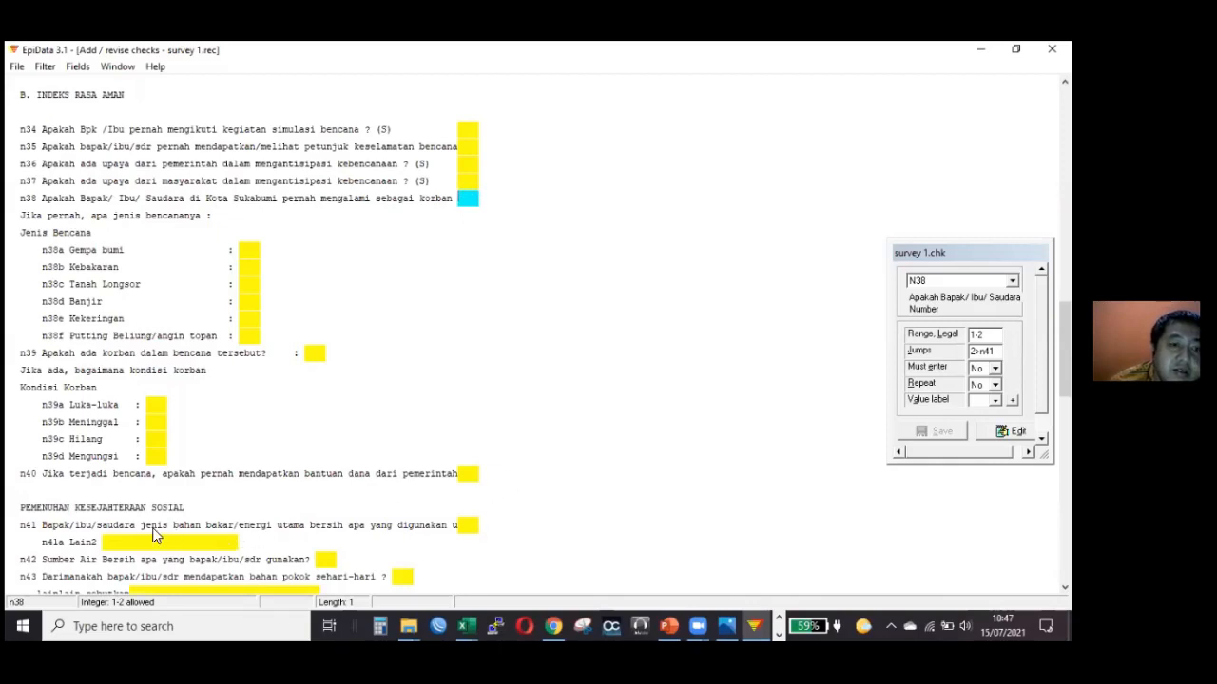
Compare the range and jump checks of field n38 with those of its jump target, field n41.
click(467, 526)
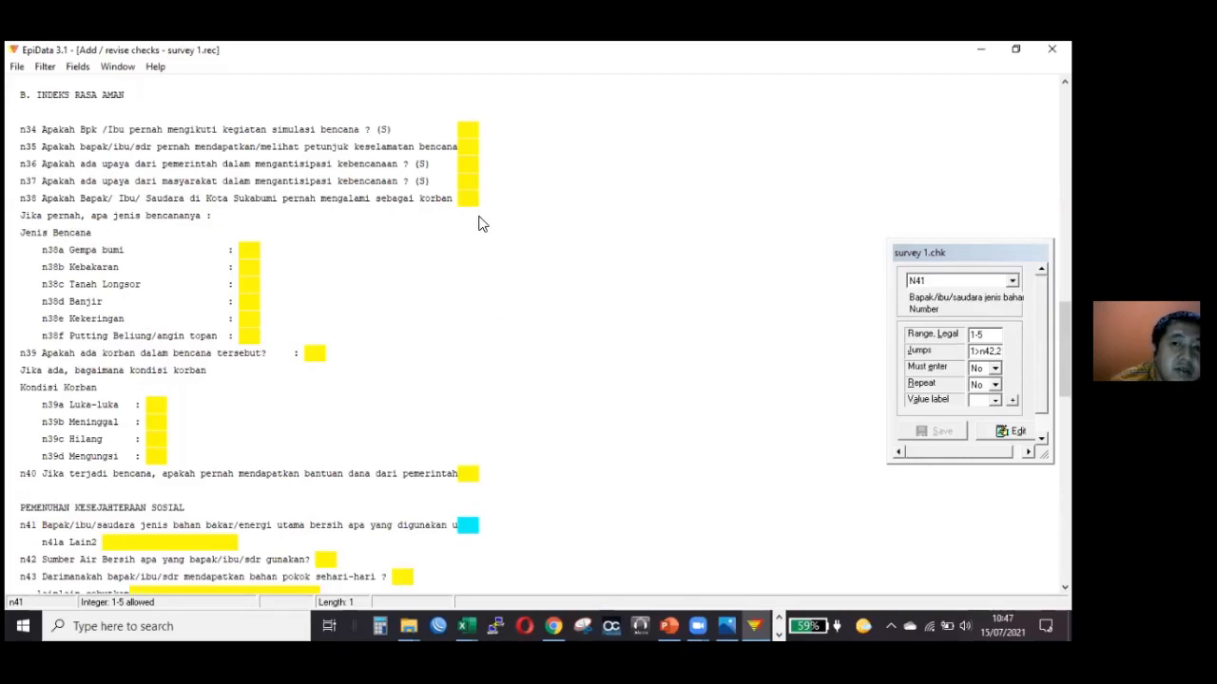
click(468, 200)
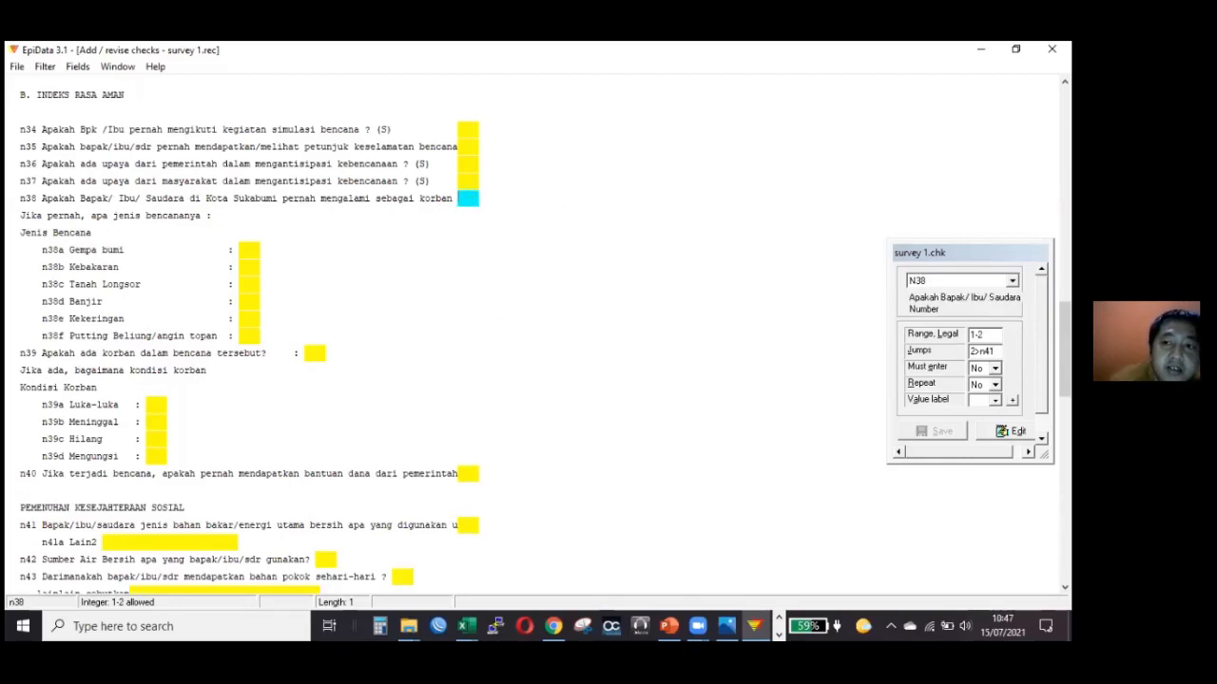
click(984, 335)
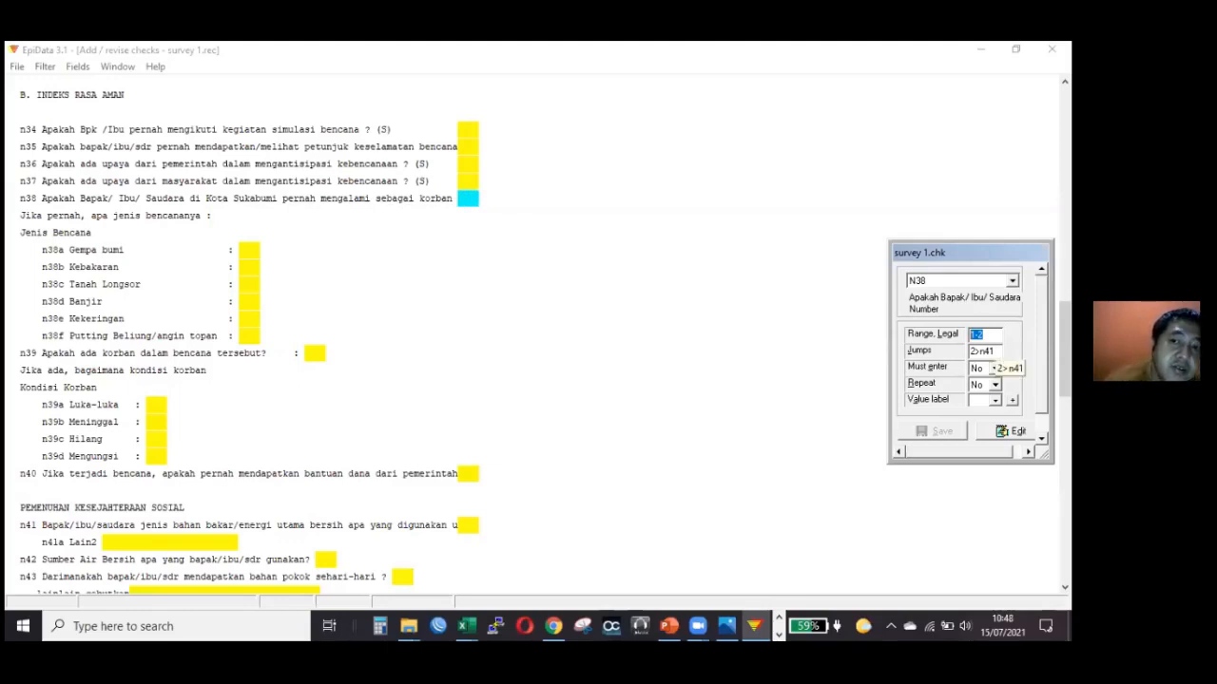
key(Tab)
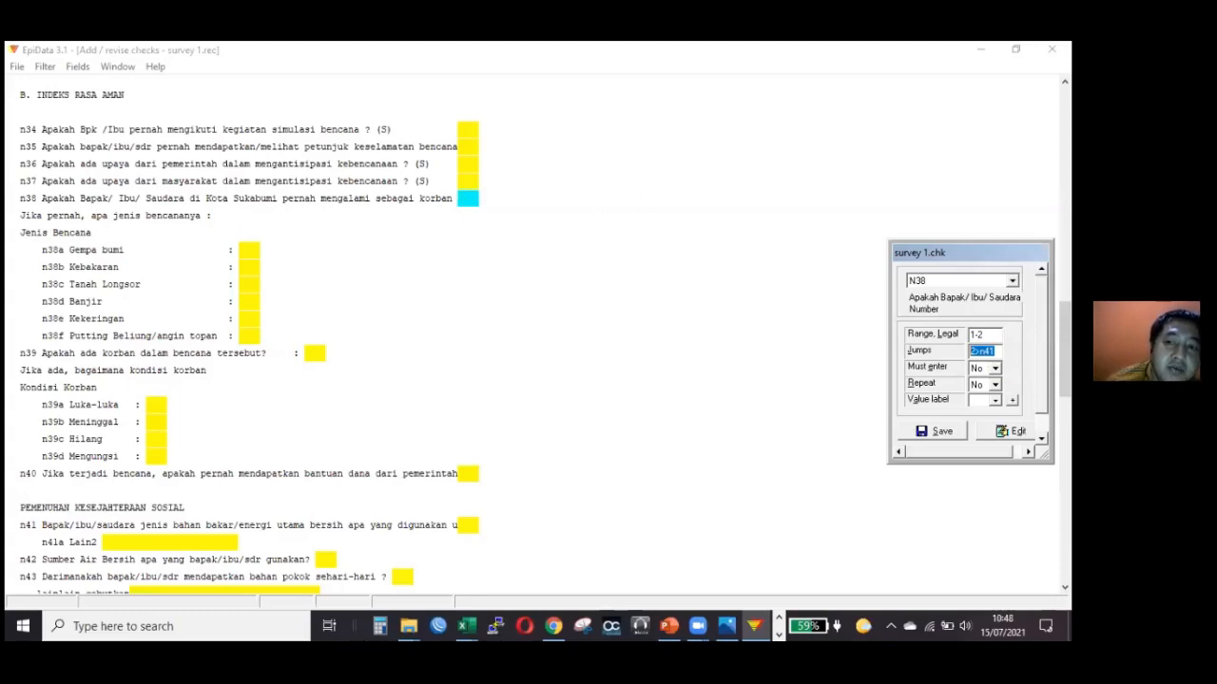
click(981, 351)
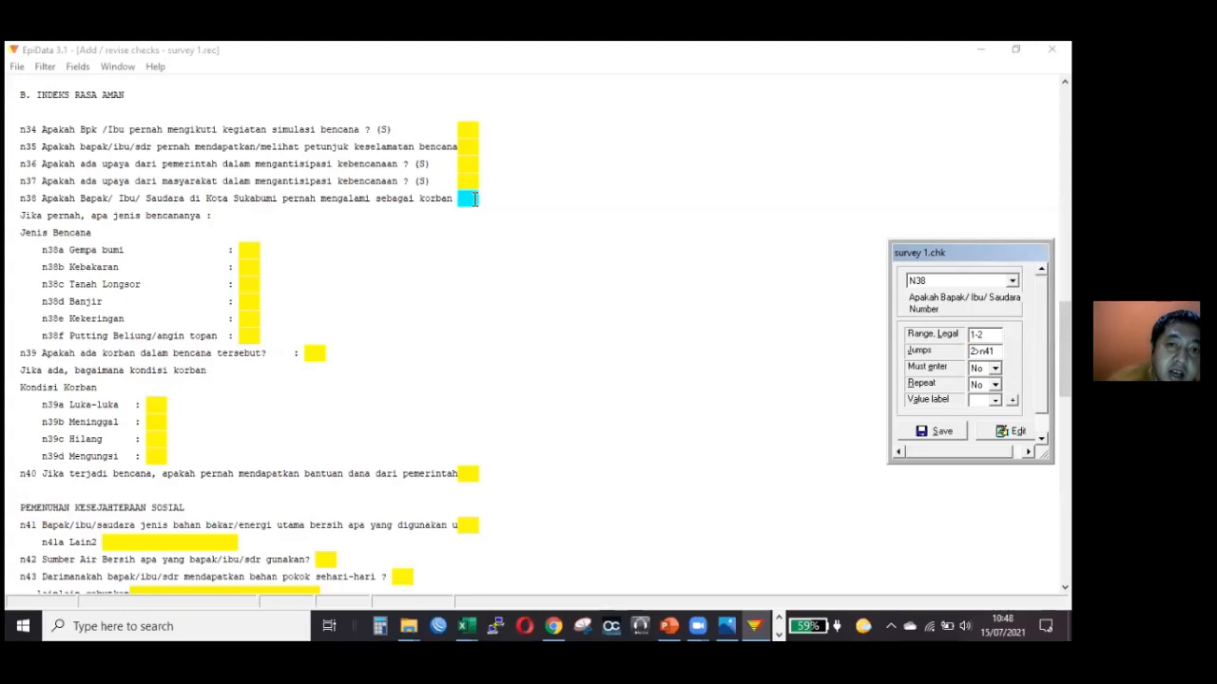
click(467, 198)
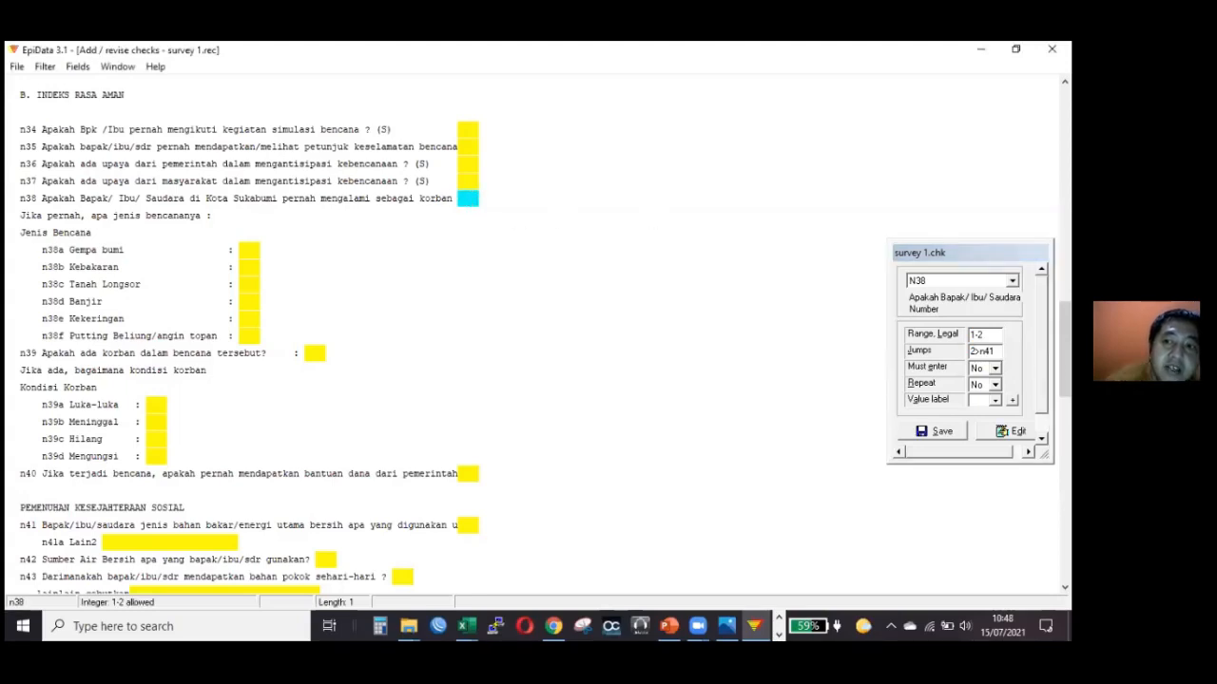
drag(996, 352, 979, 352)
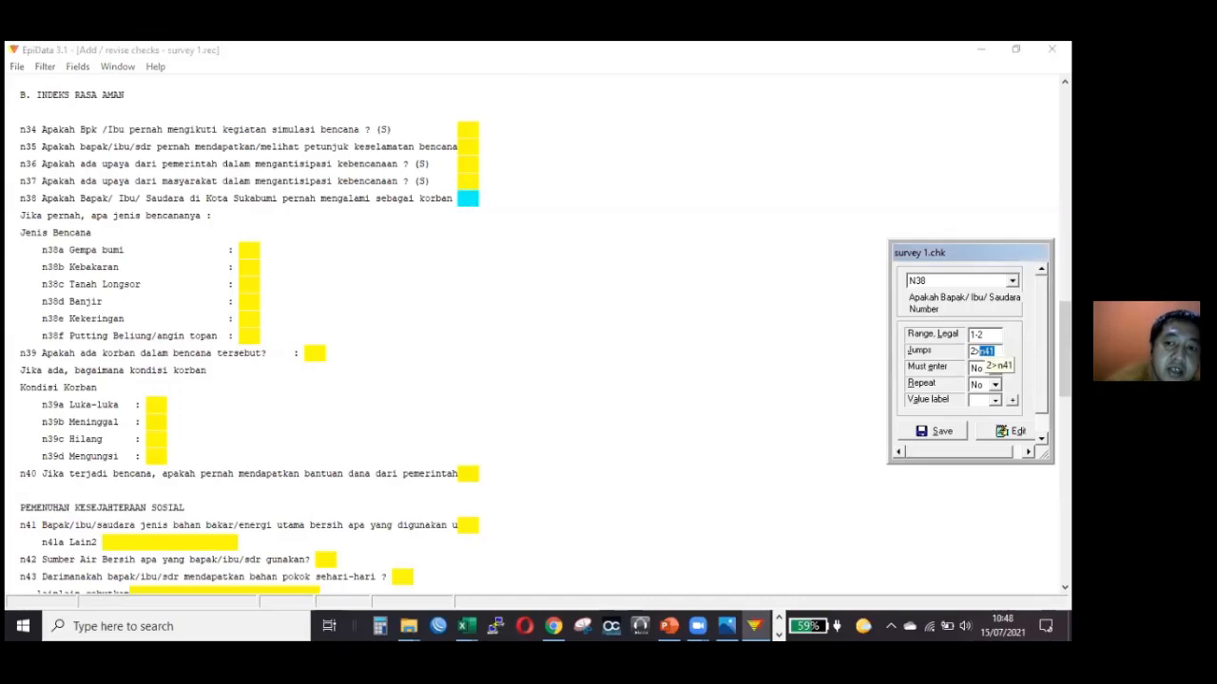
click(988, 352)
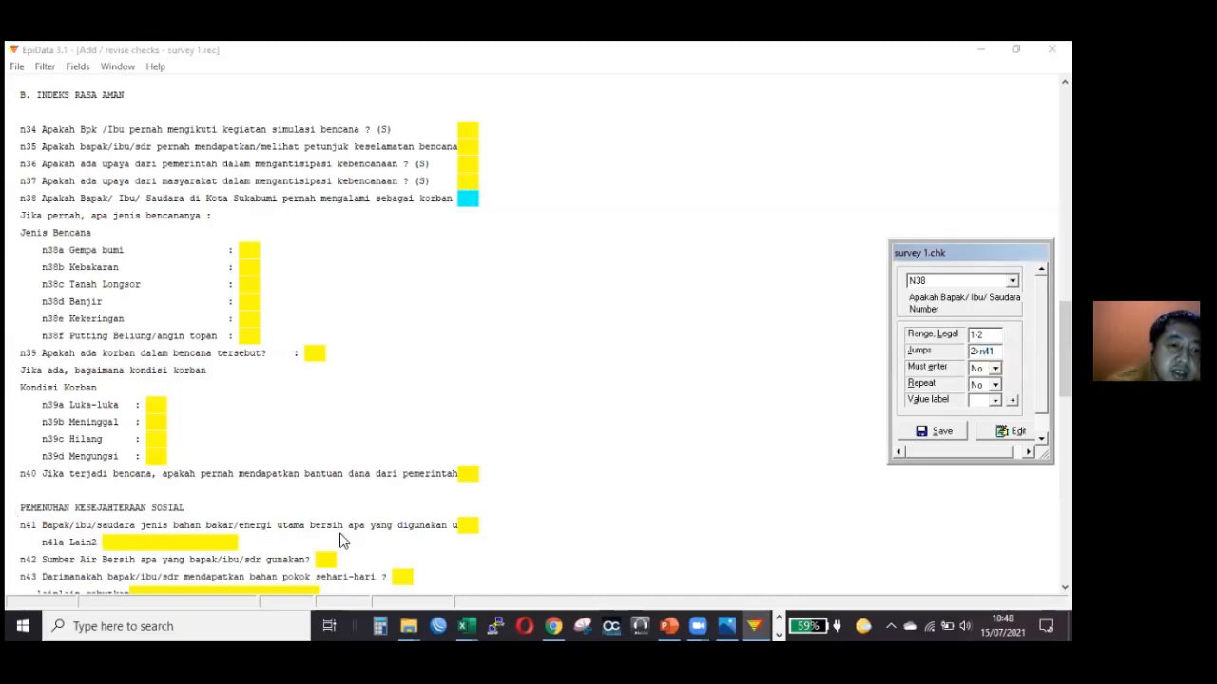
click(471, 525)
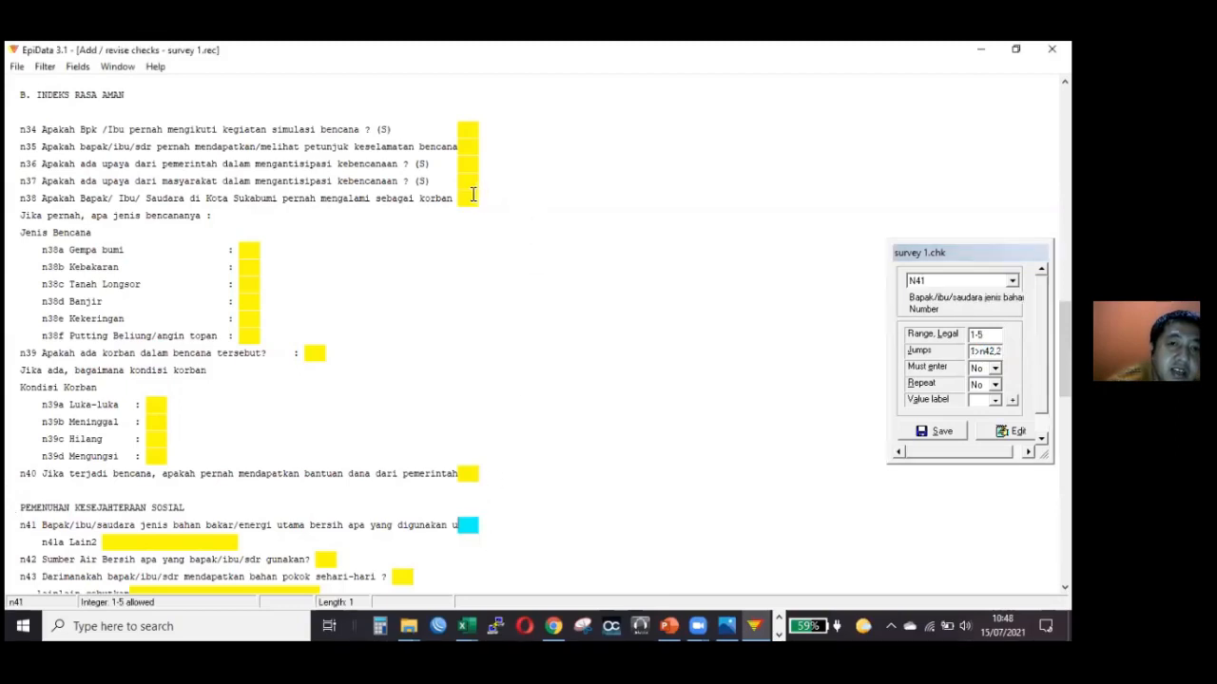
click(470, 198)
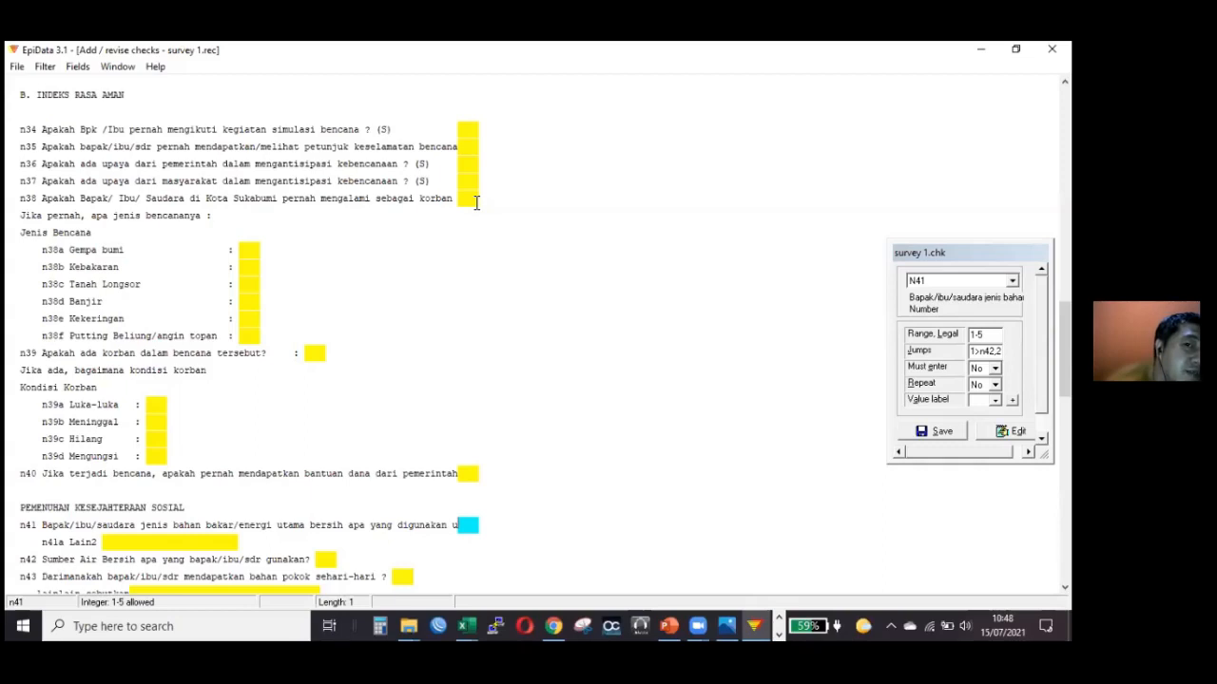
click(469, 199)
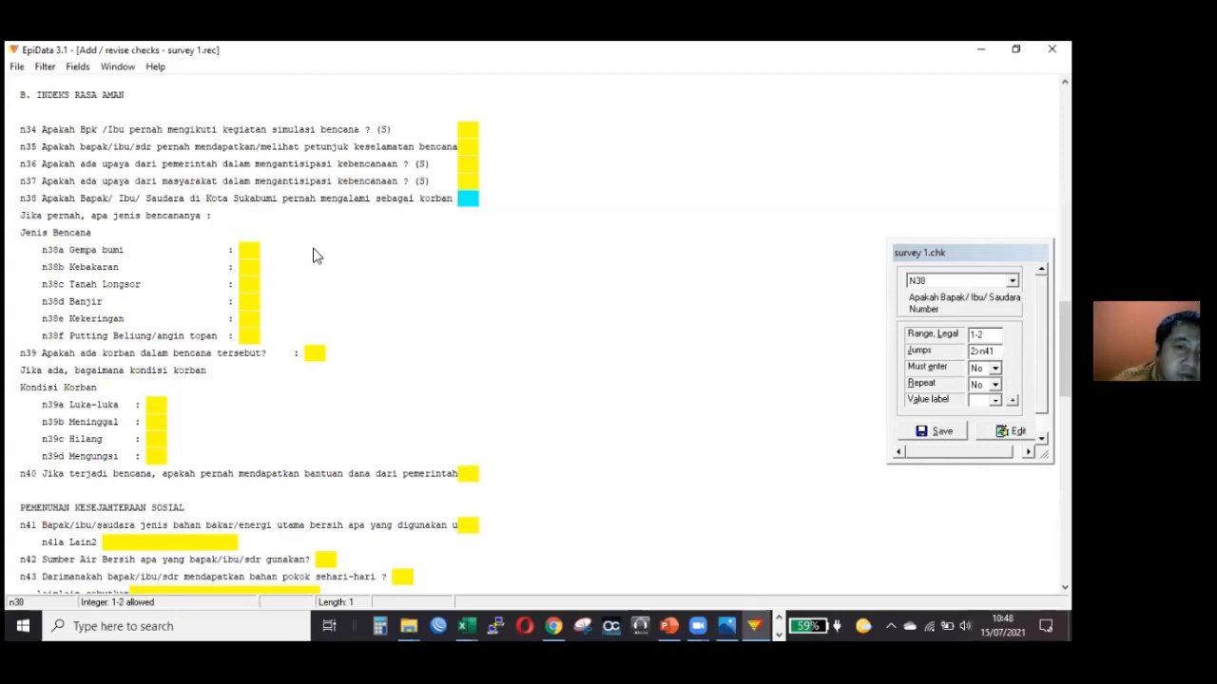
Go through the disaster-type fields n38a to n38f and field n39 to review which of them carry range or jump checks.
click(254, 273)
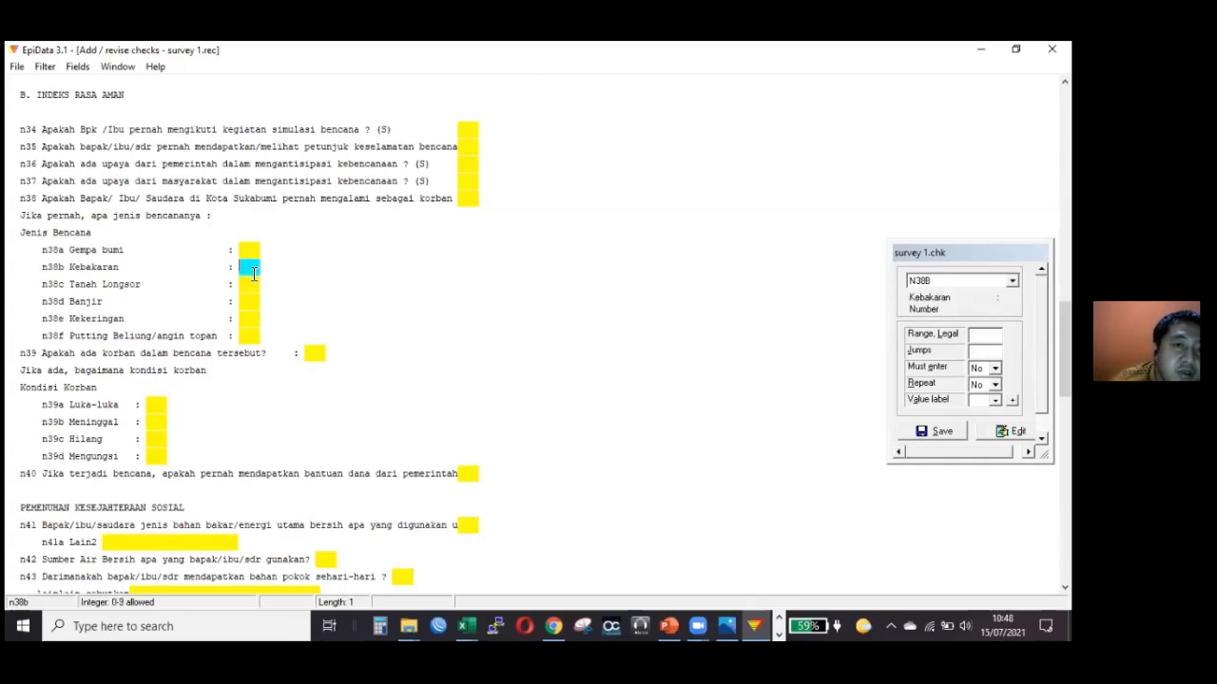
key(Down)
key(Down)
key(Down)
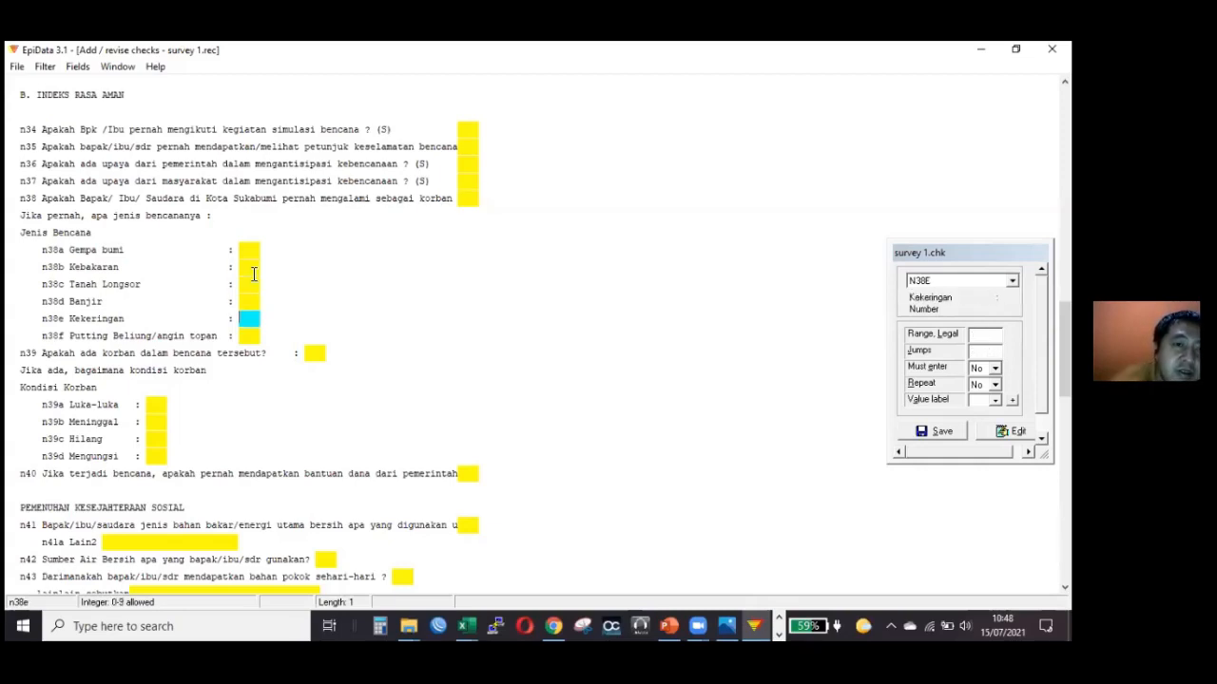
key(Up)
key(Up)
key(Up)
key(Up)
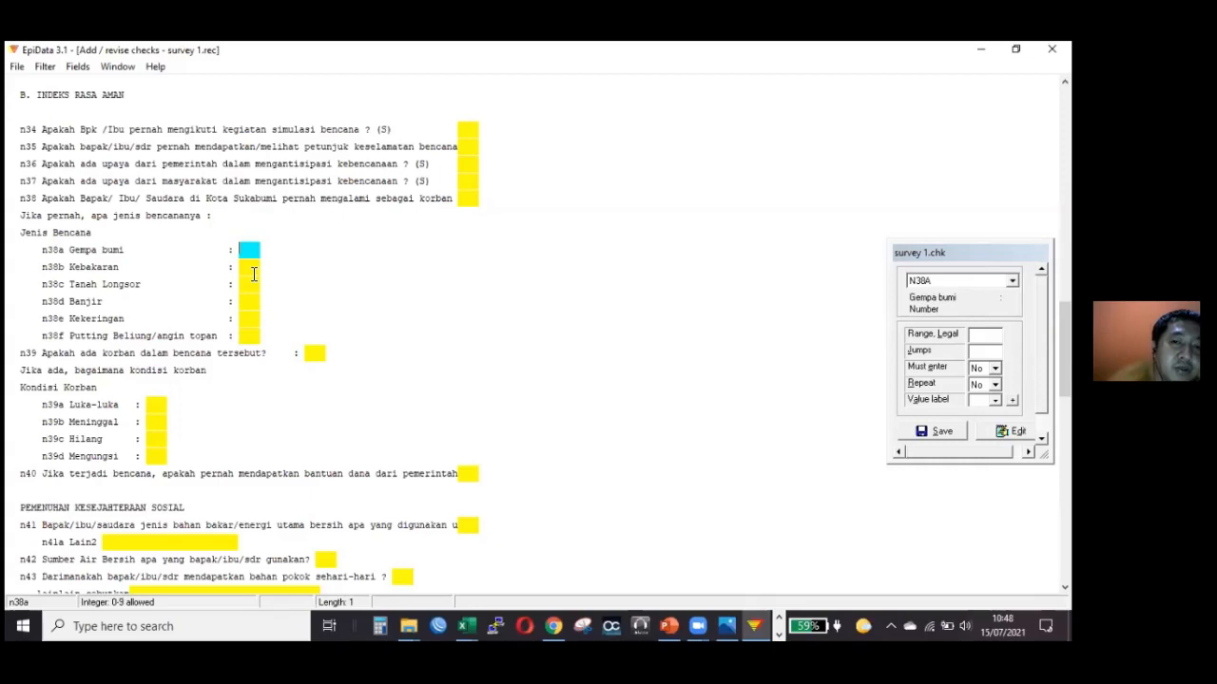
key(Up)
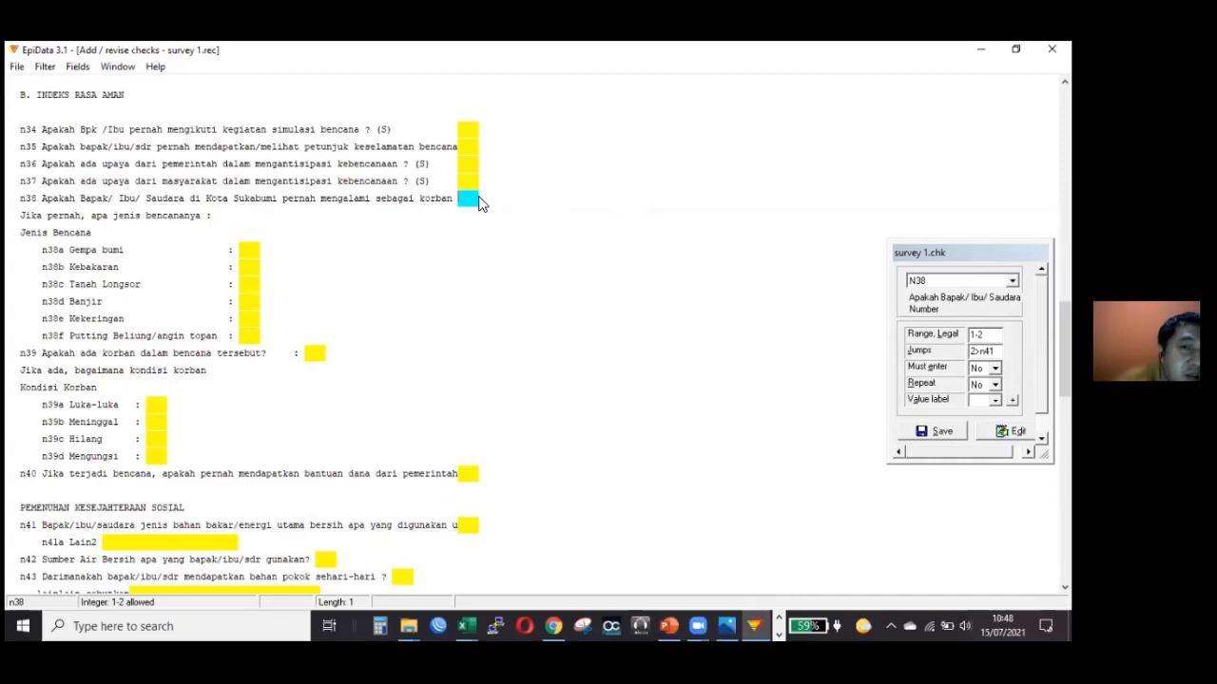
key(Down)
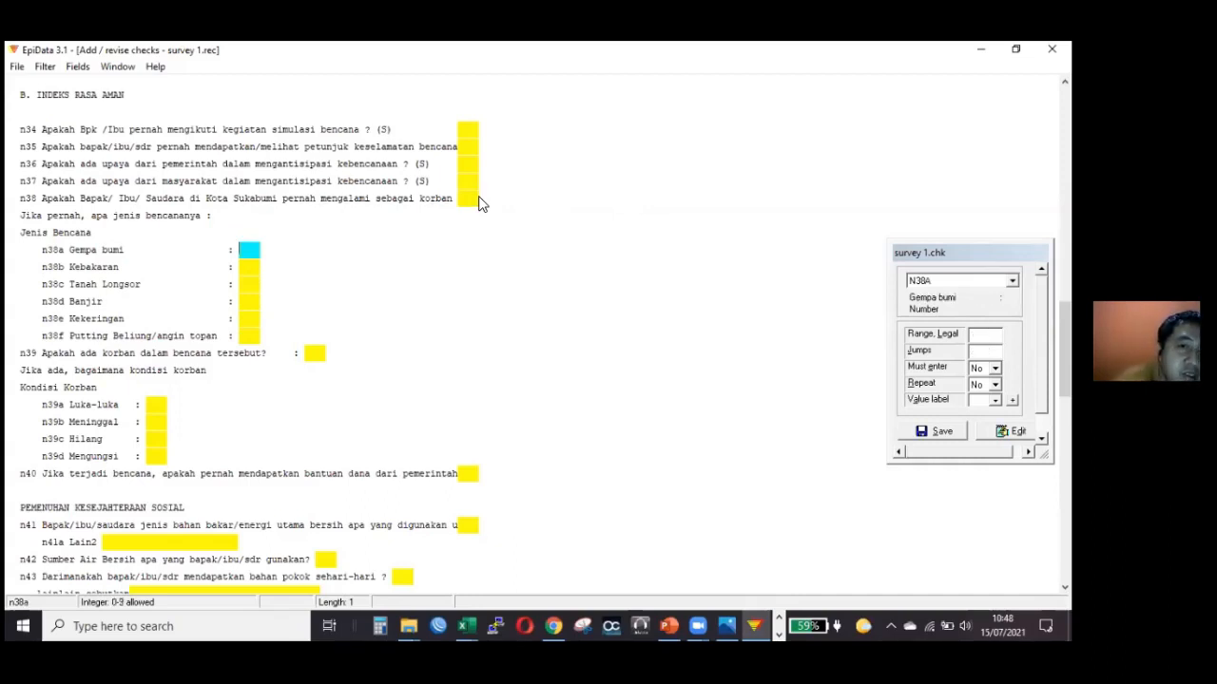
key(Down)
key(Down)
key(Down)
key(Down)
key(Down)
key(Down)
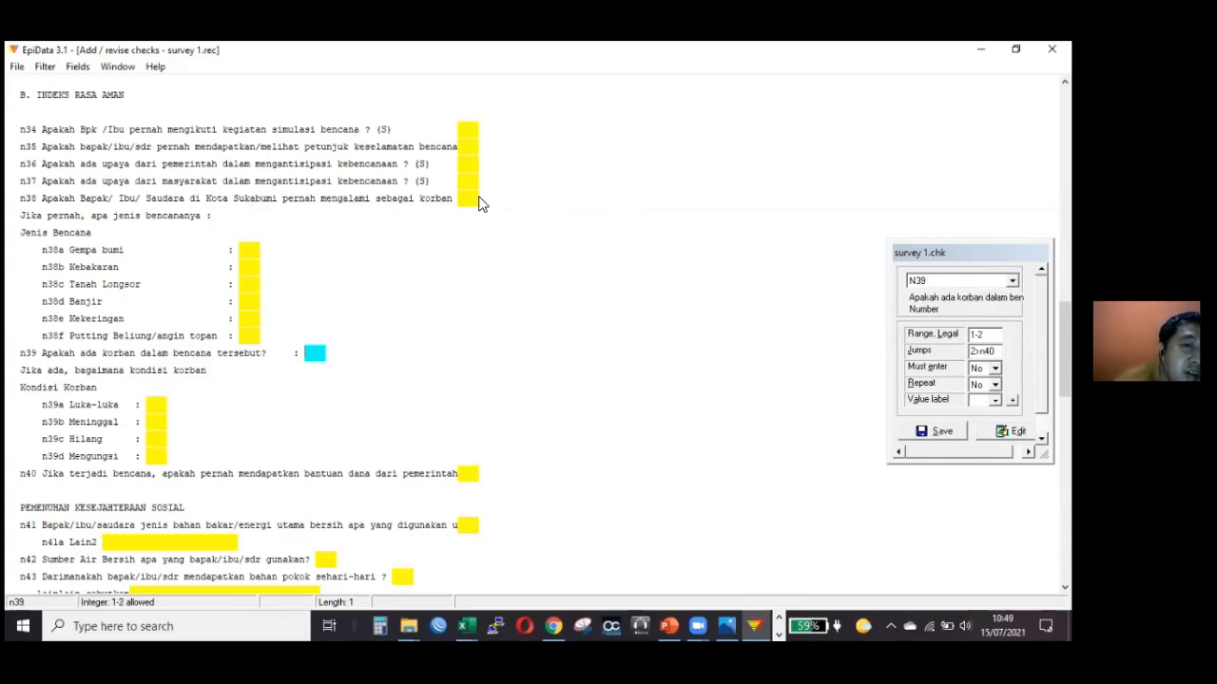
key(Up)
key(Up)
key(Up)
key(Up)
key(Up)
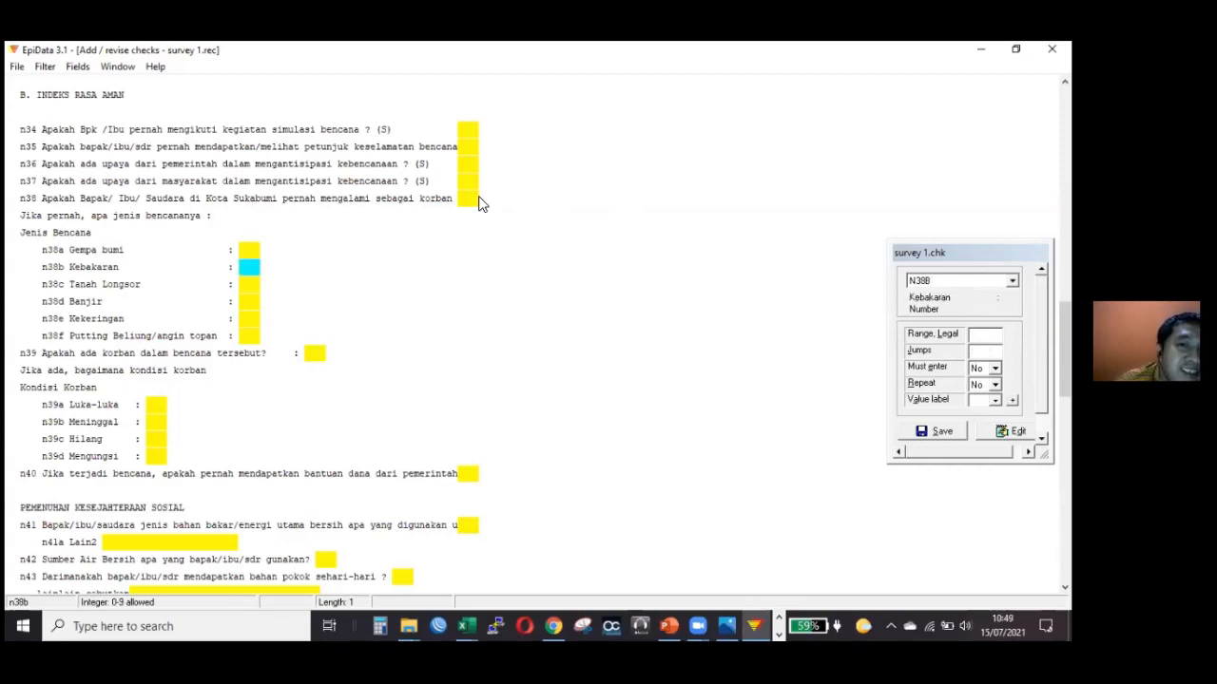
click(475, 199)
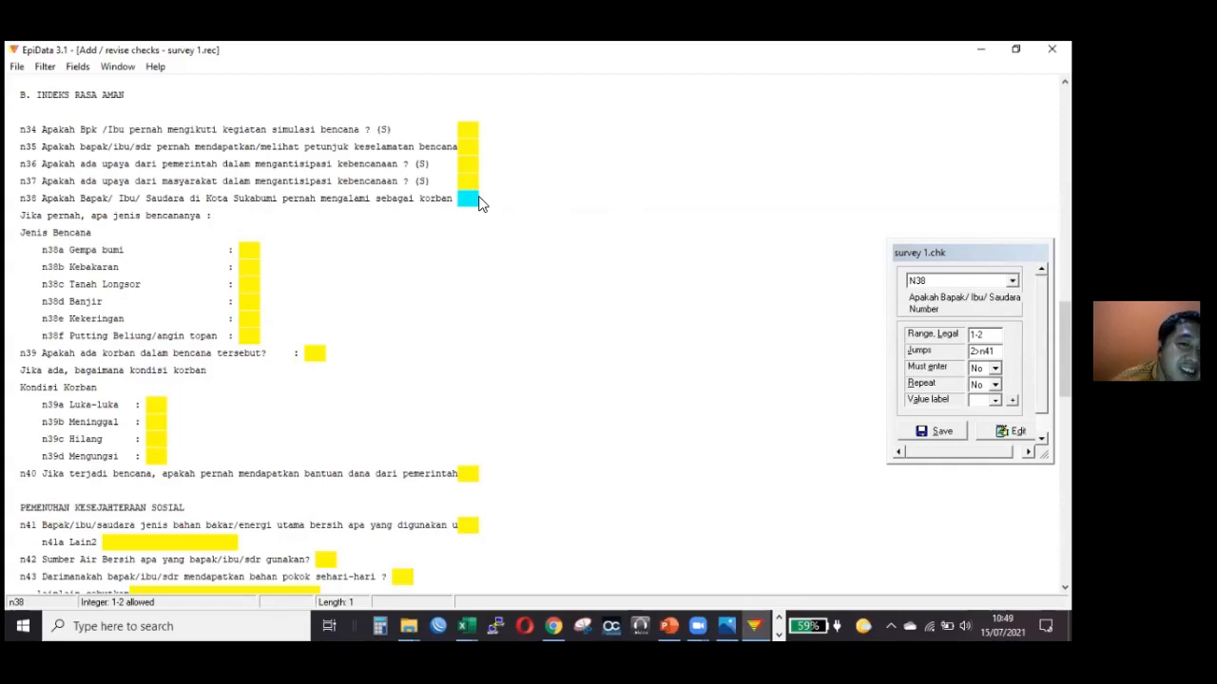
key(Down)
key(Down)
key(Down)
key(Down)
key(Down)
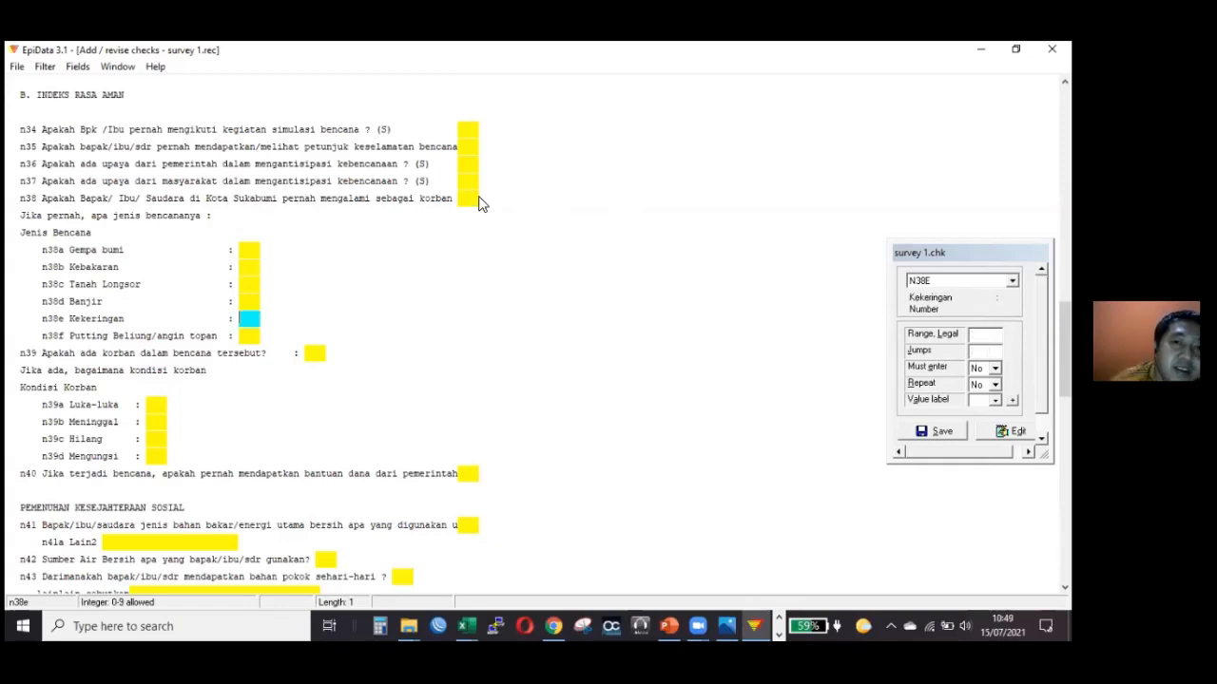
click(469, 199)
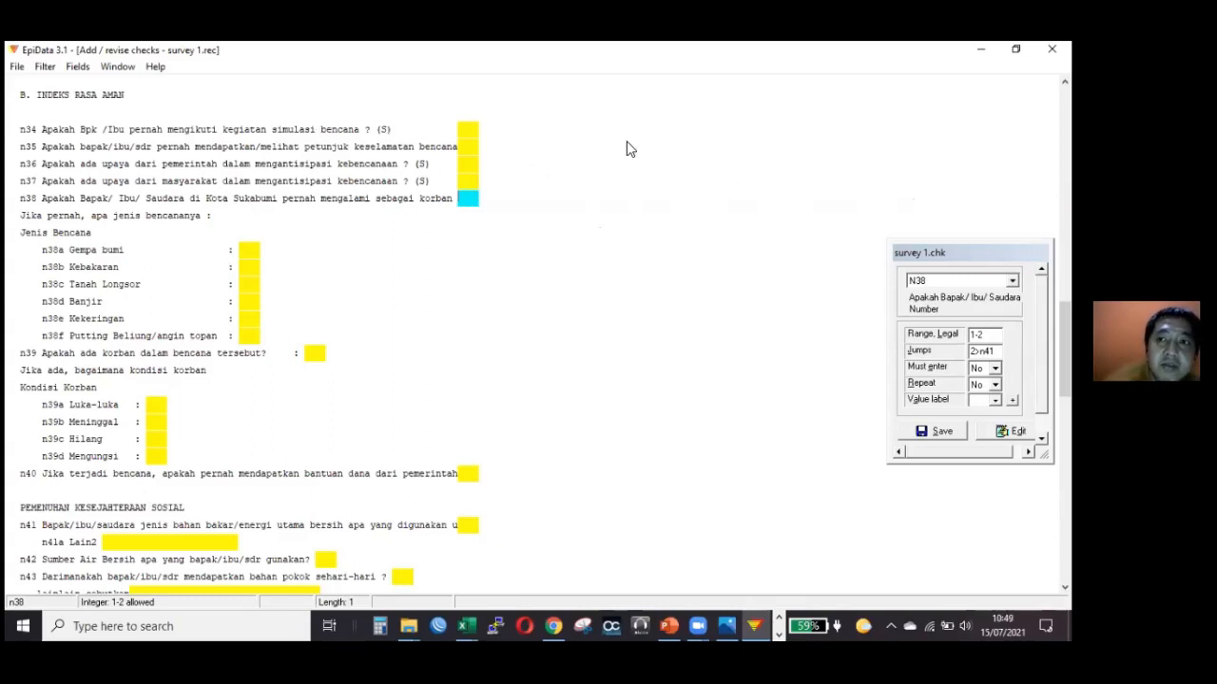
Close the survey 1 checks form and open survey 1.rec for data entry.
click(17, 66)
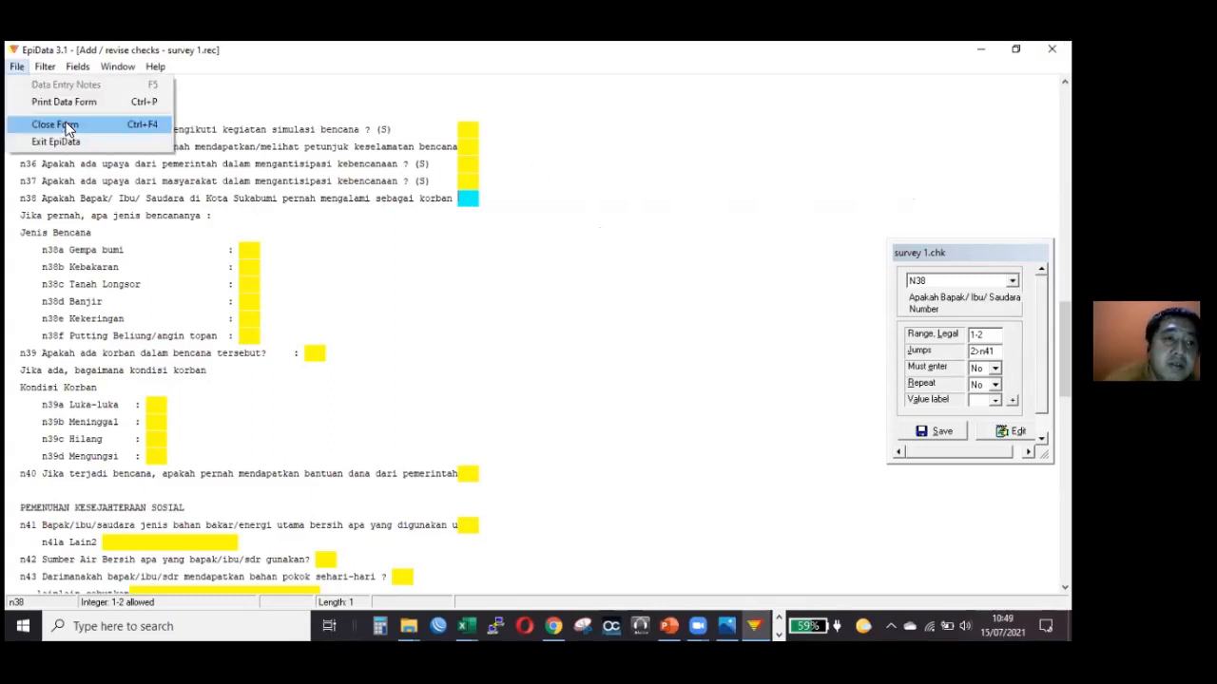
click(66, 125)
click(548, 374)
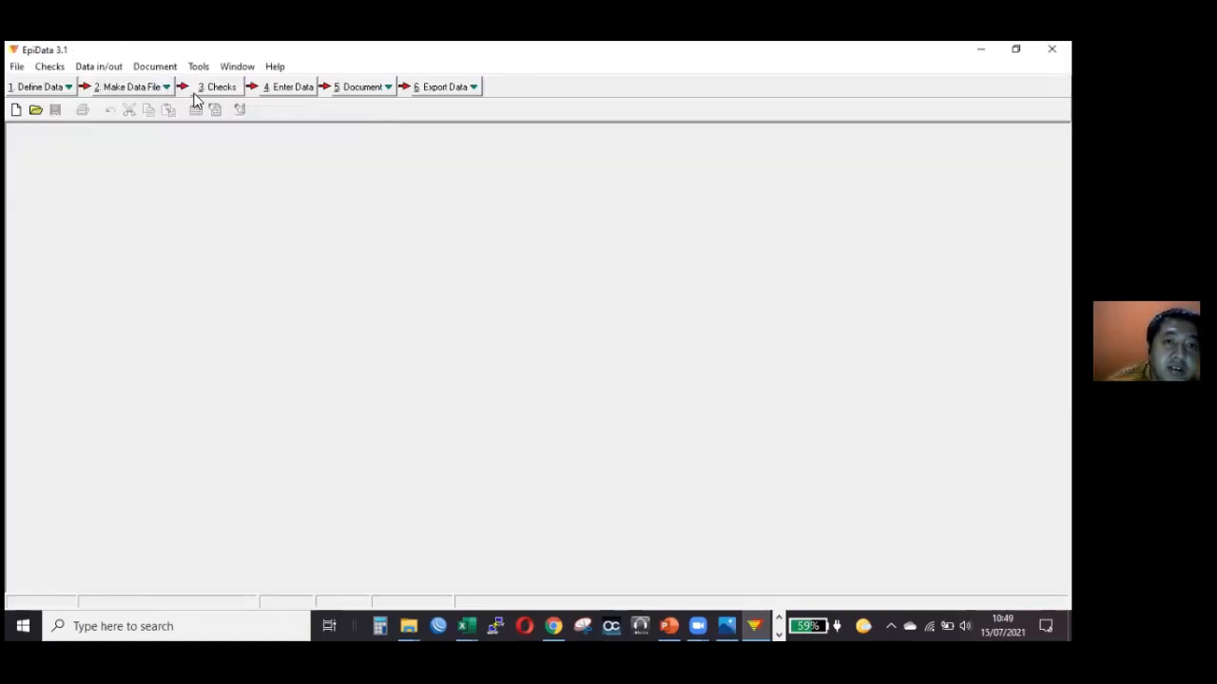
click(195, 90)
double_click(424, 242)
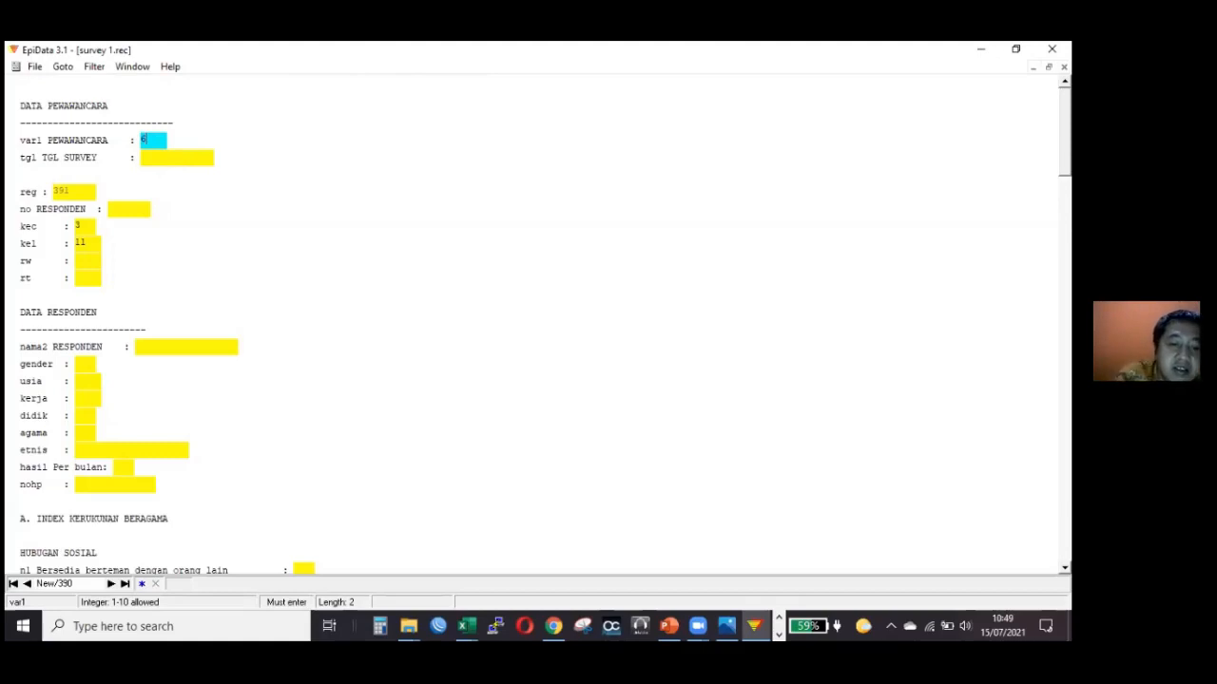
Start a new record with interviewer code 6 and survey date 15/07/2021.
key(Return)
text(15/)
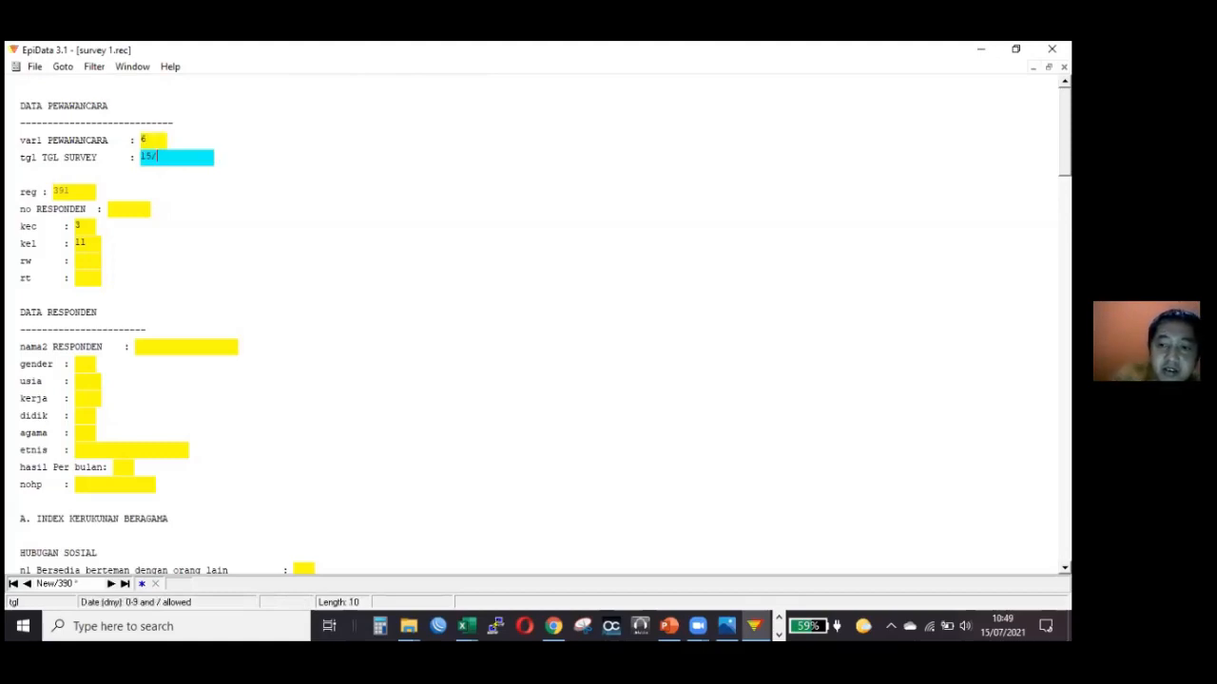
text(07/)
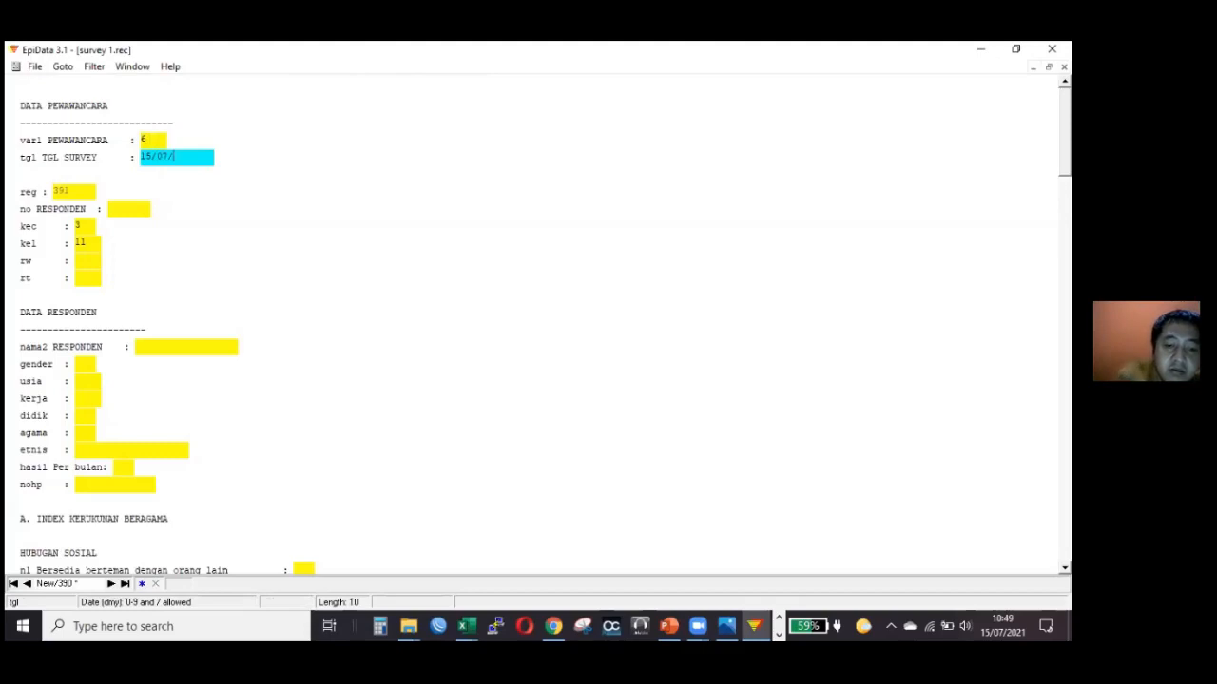
text(2021)
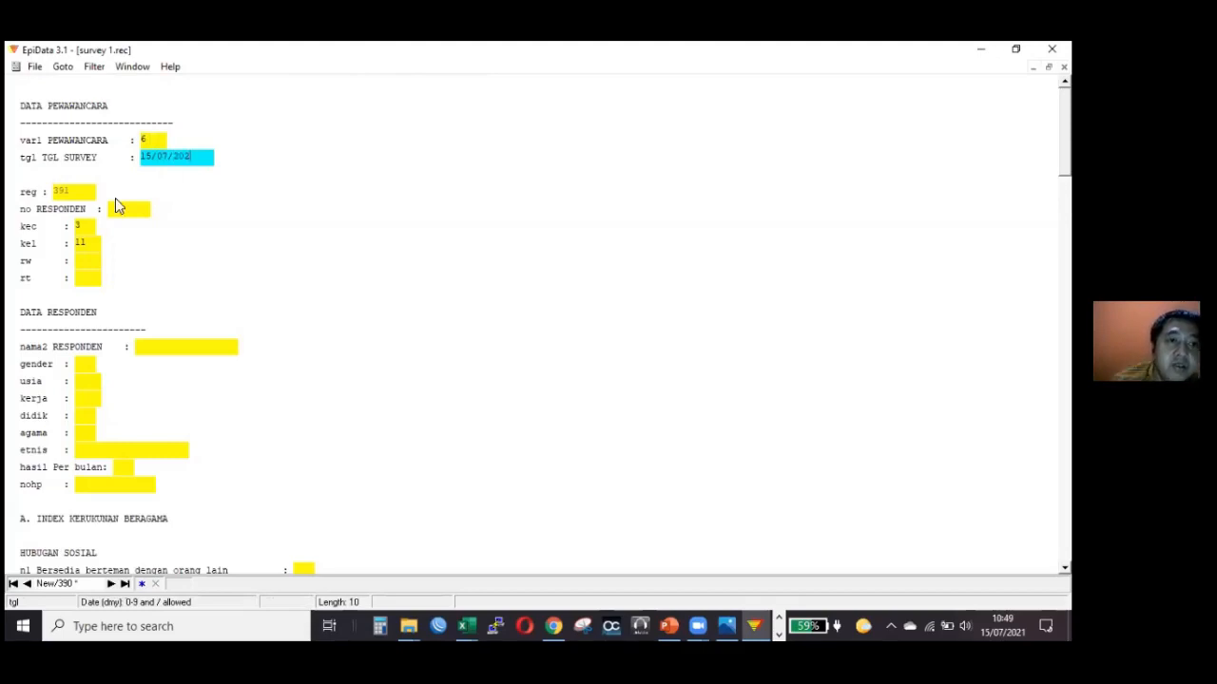
click(203, 160)
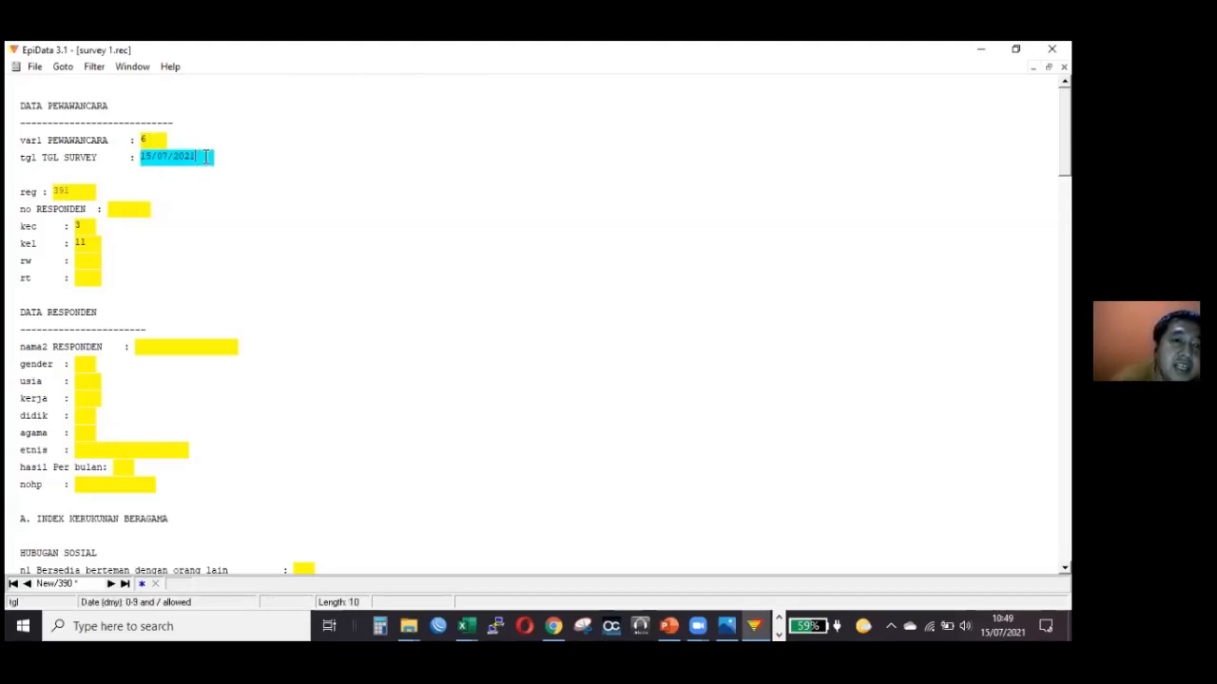
key(BackSpace)
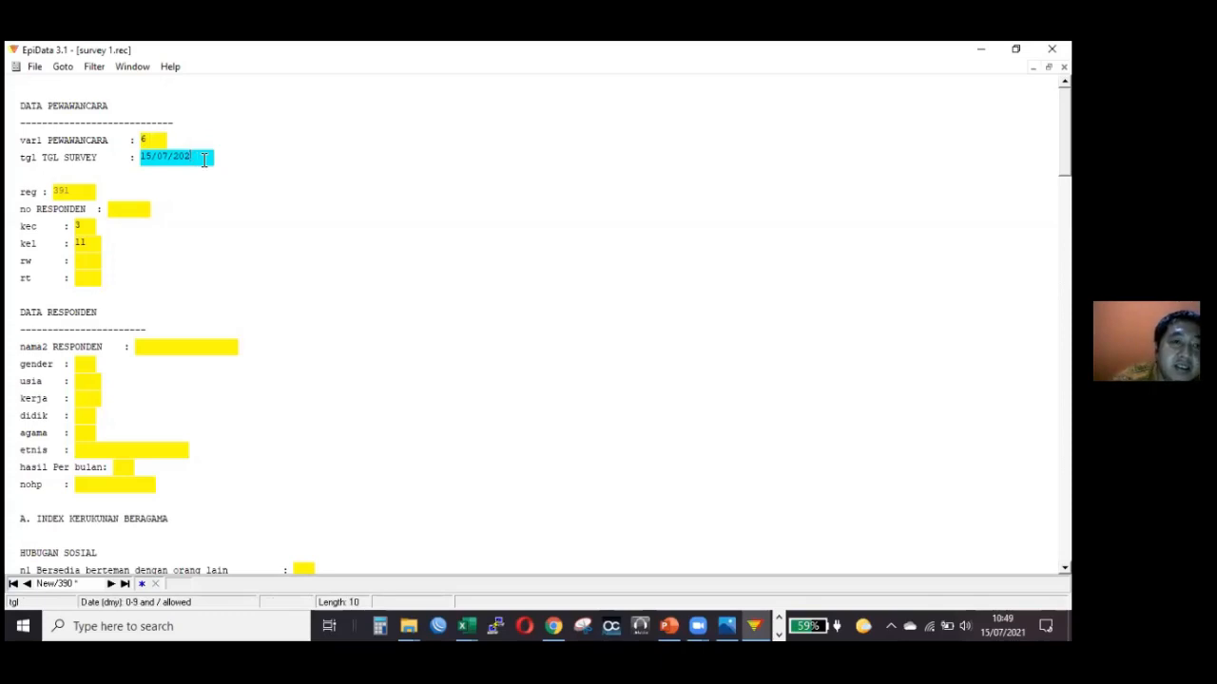
key(BackSpace)
text(21)
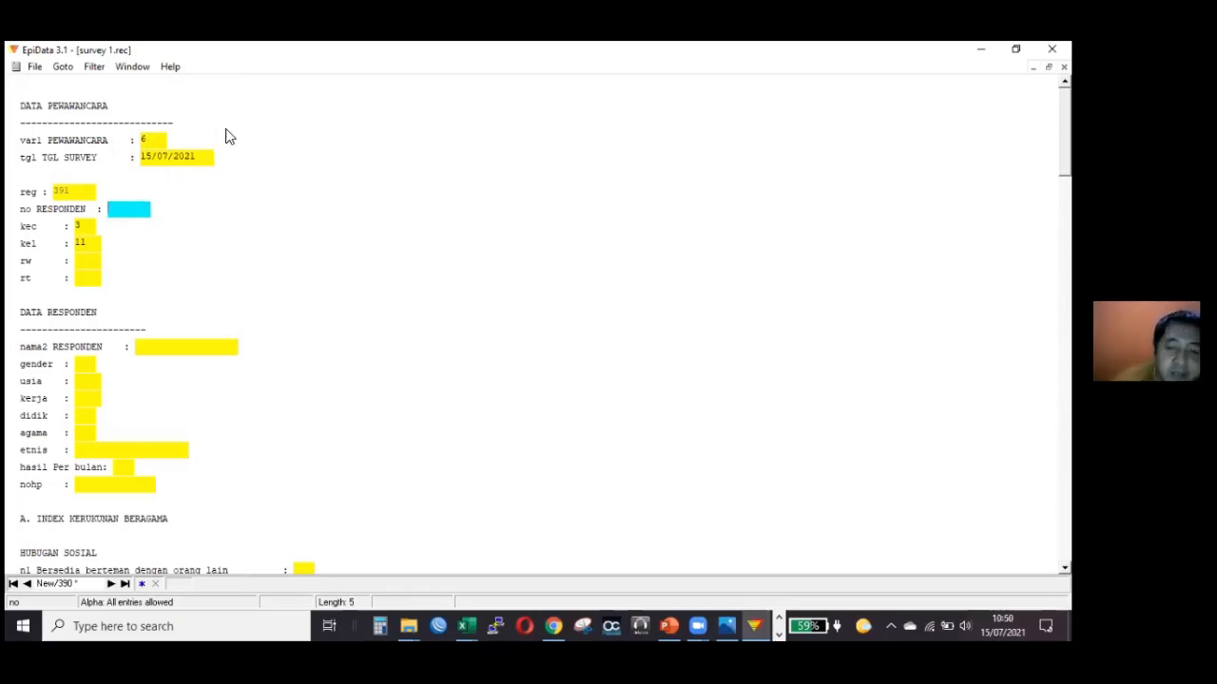
Recheck the year of the survey date and enter 21 as the respondent number.
click(207, 157)
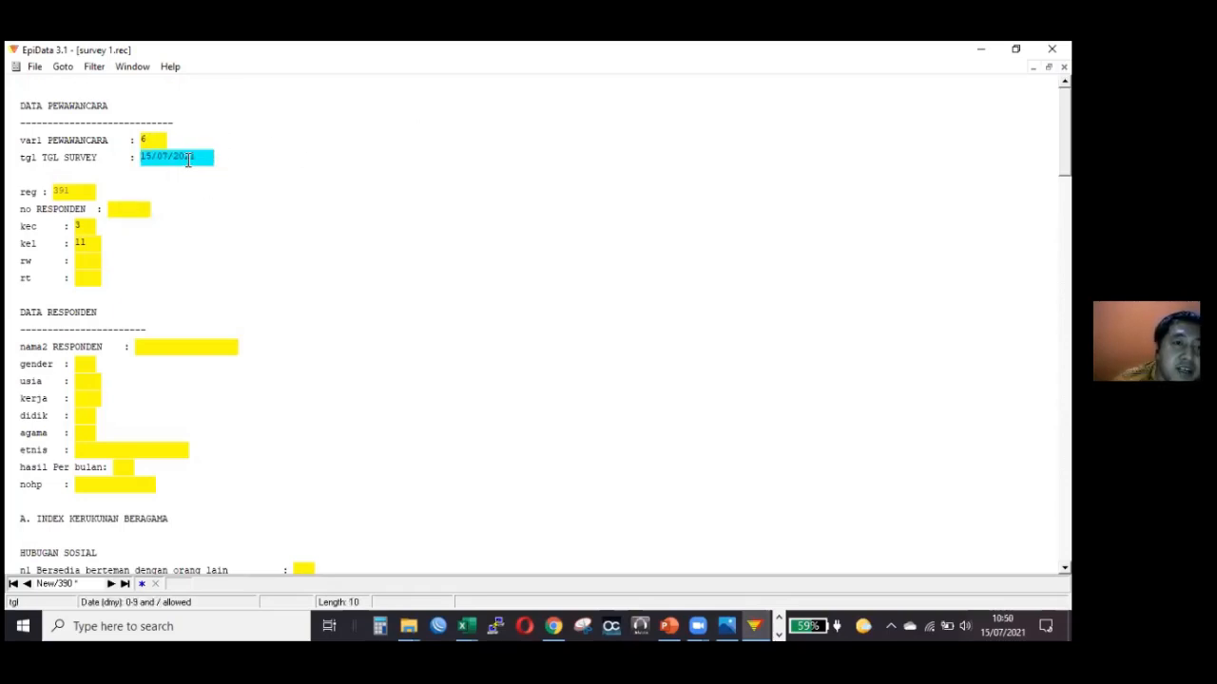
drag(188, 160, 249, 207)
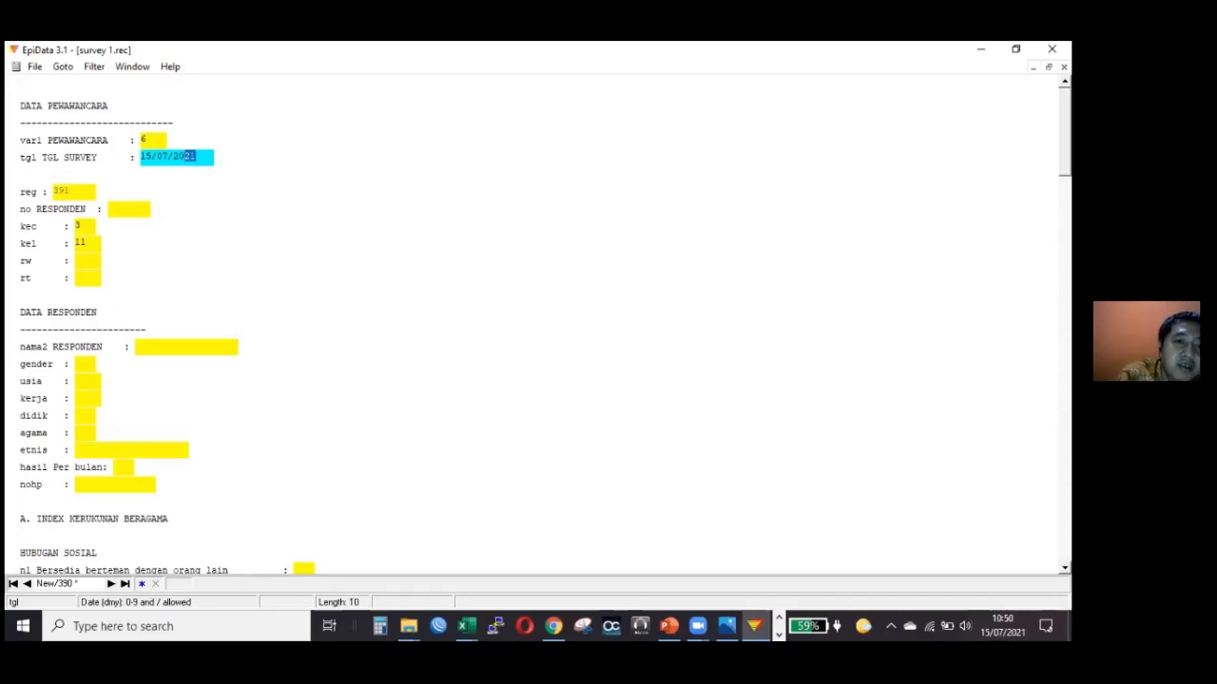
key(Return)
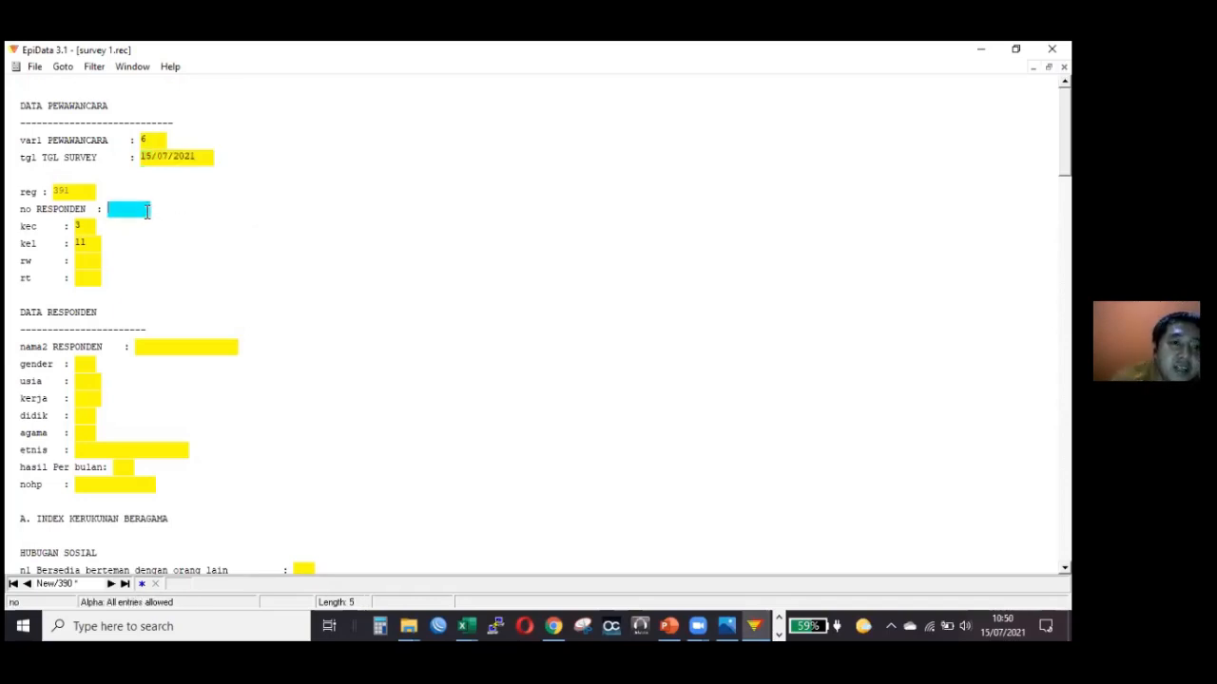
click(203, 162)
click(141, 211)
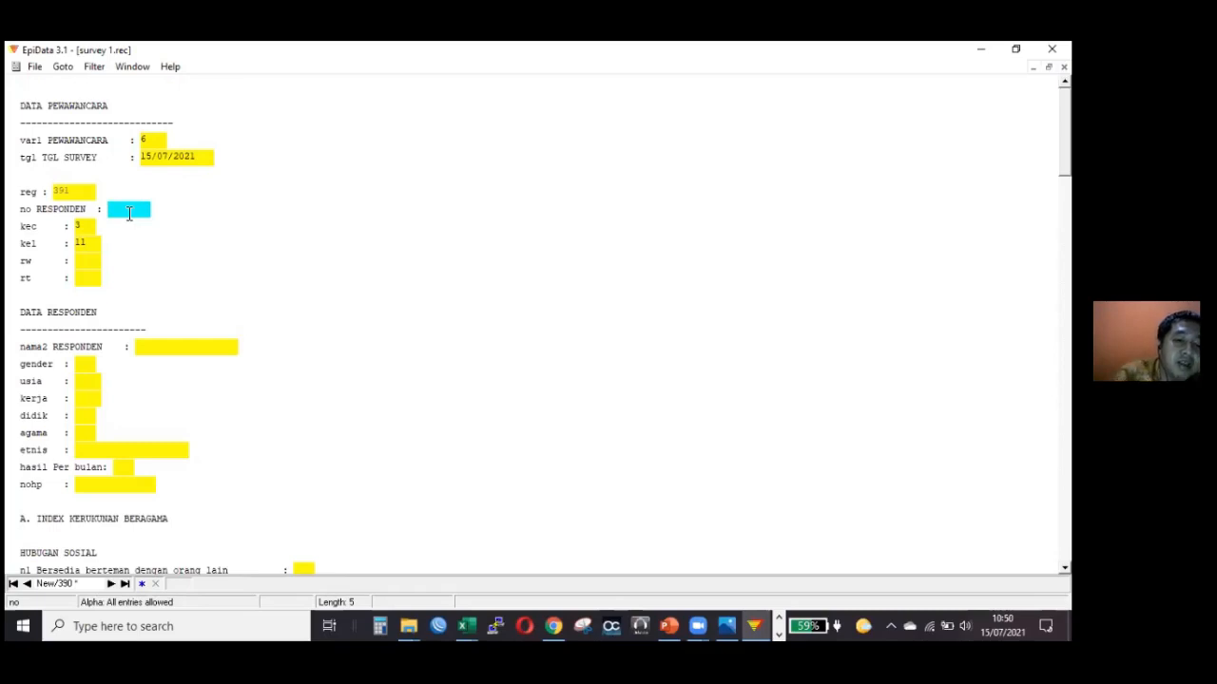
text(21)
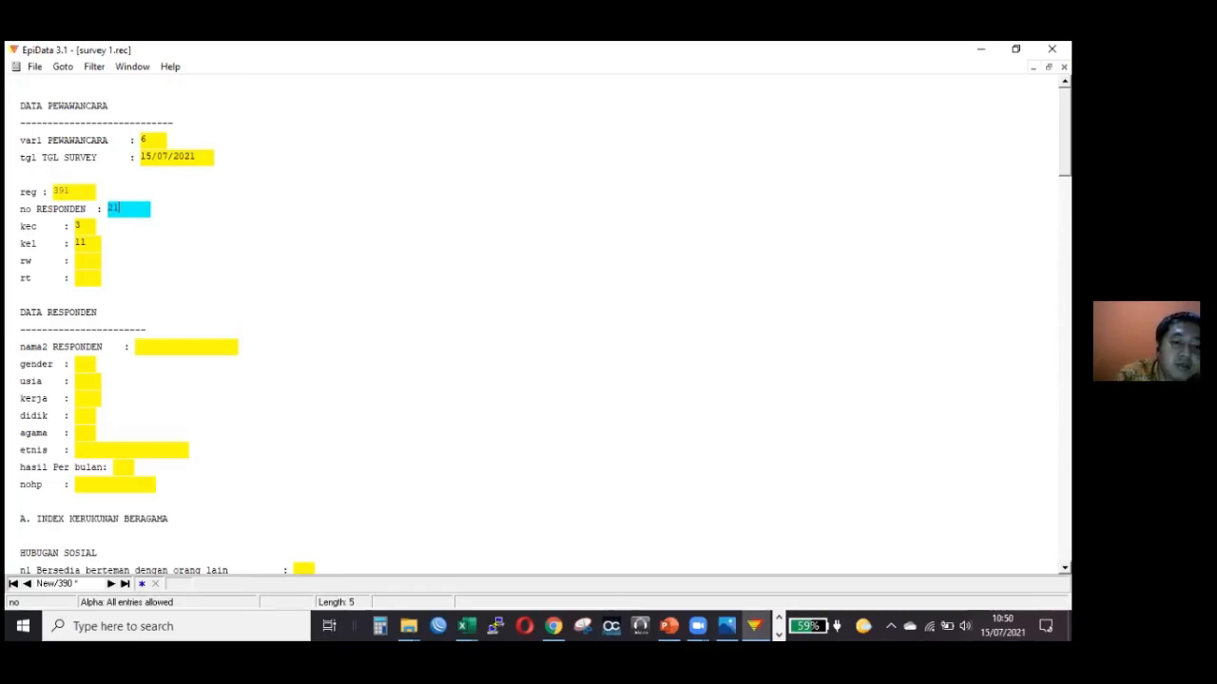
Replace the respondent number with tes21.
key(BackSpace)
key(BackSpace)
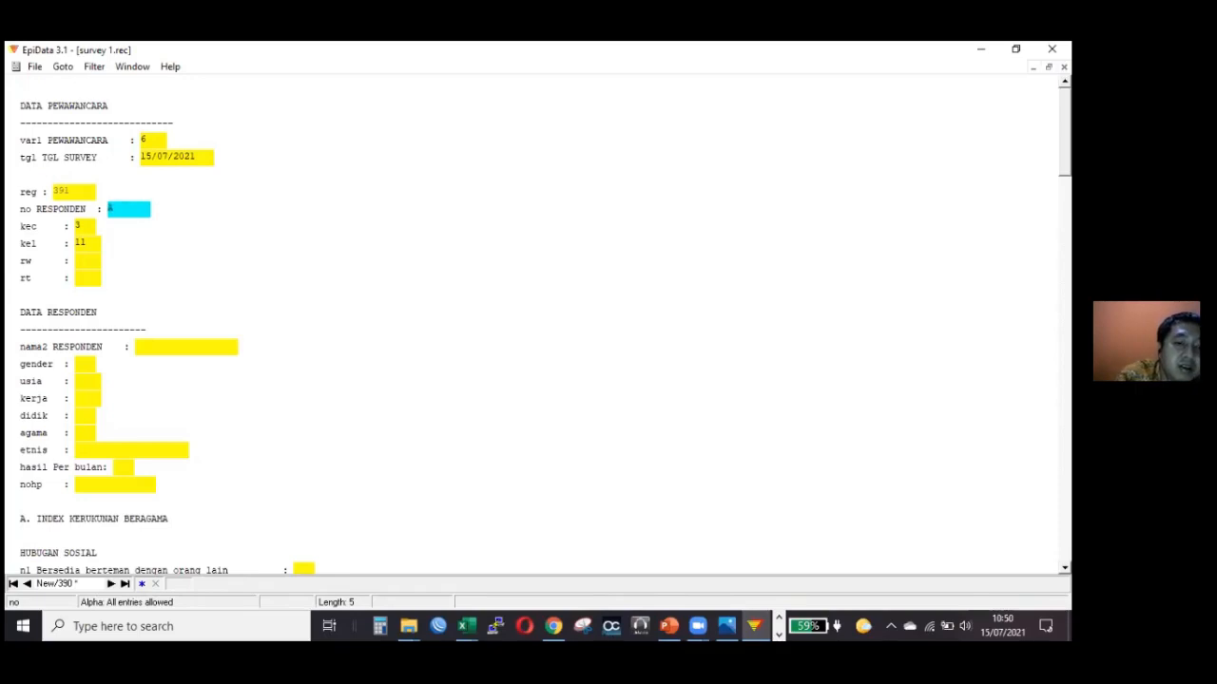
text(te)
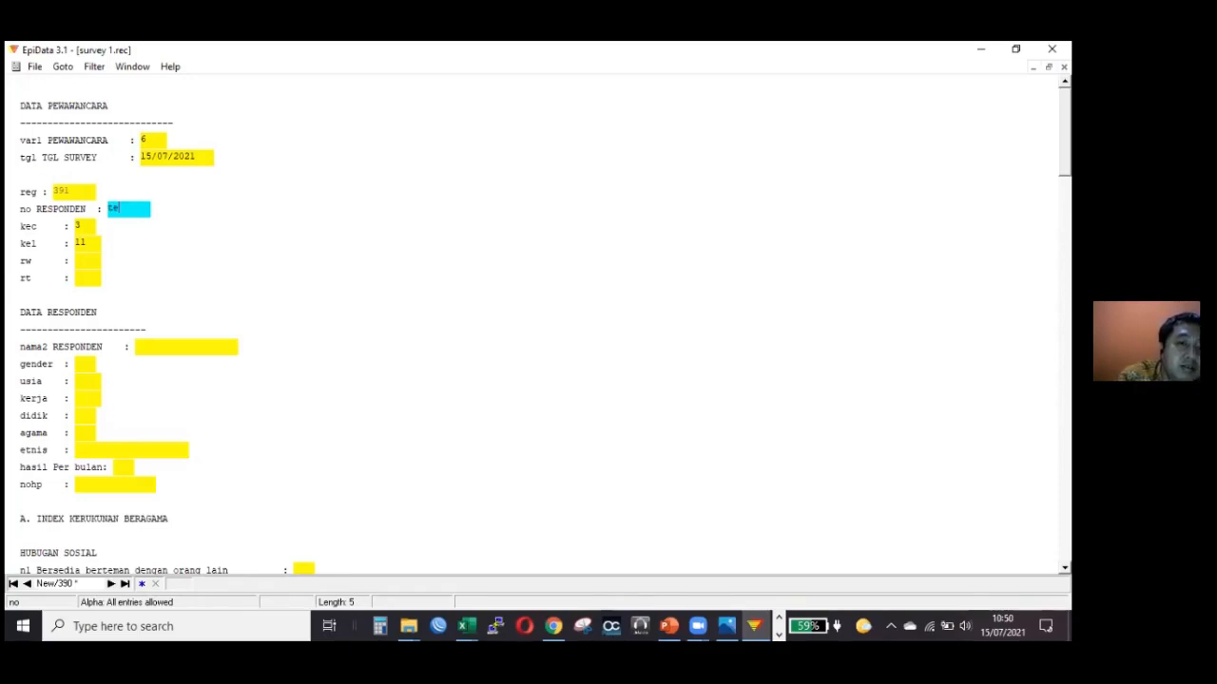
text(s2)
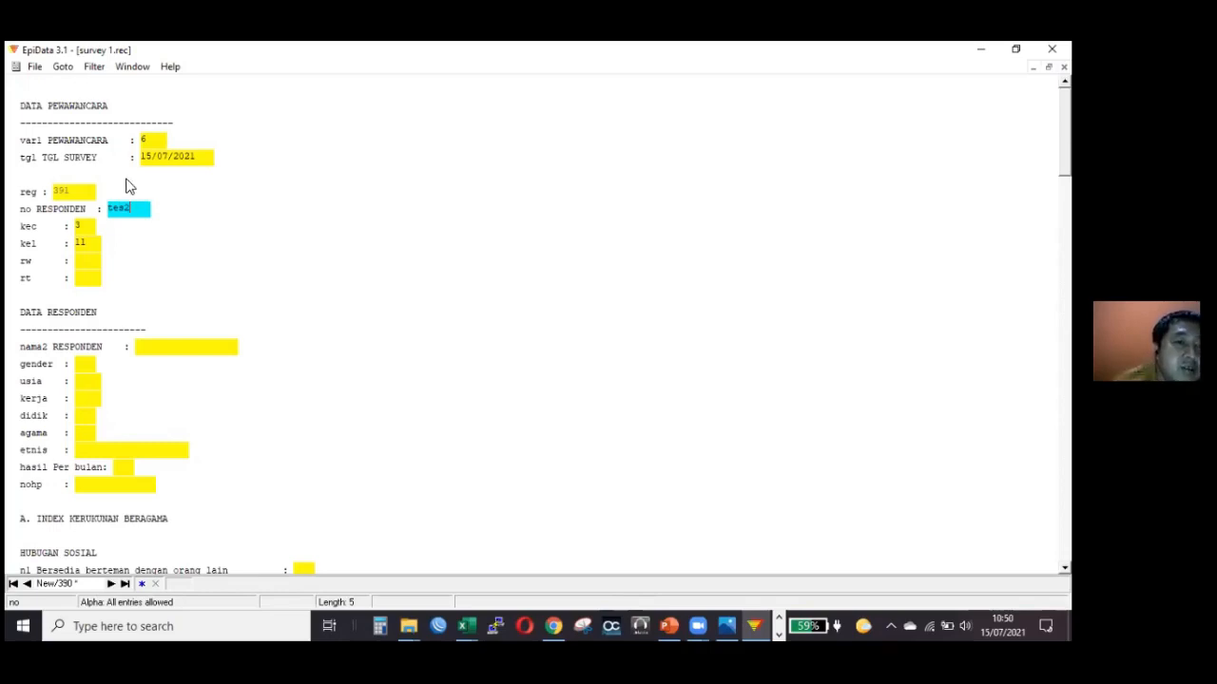
text(1)
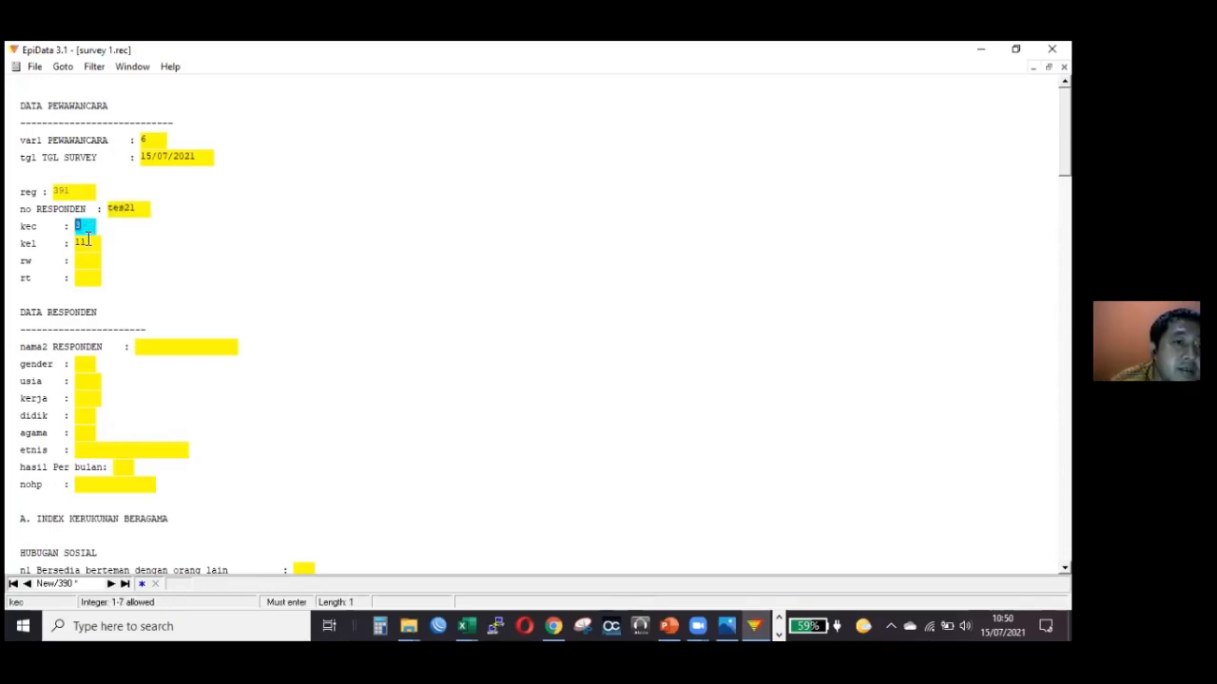
Fill in the location codes: kec 4, kel 10, rw 05 and rt 01.
click(89, 225)
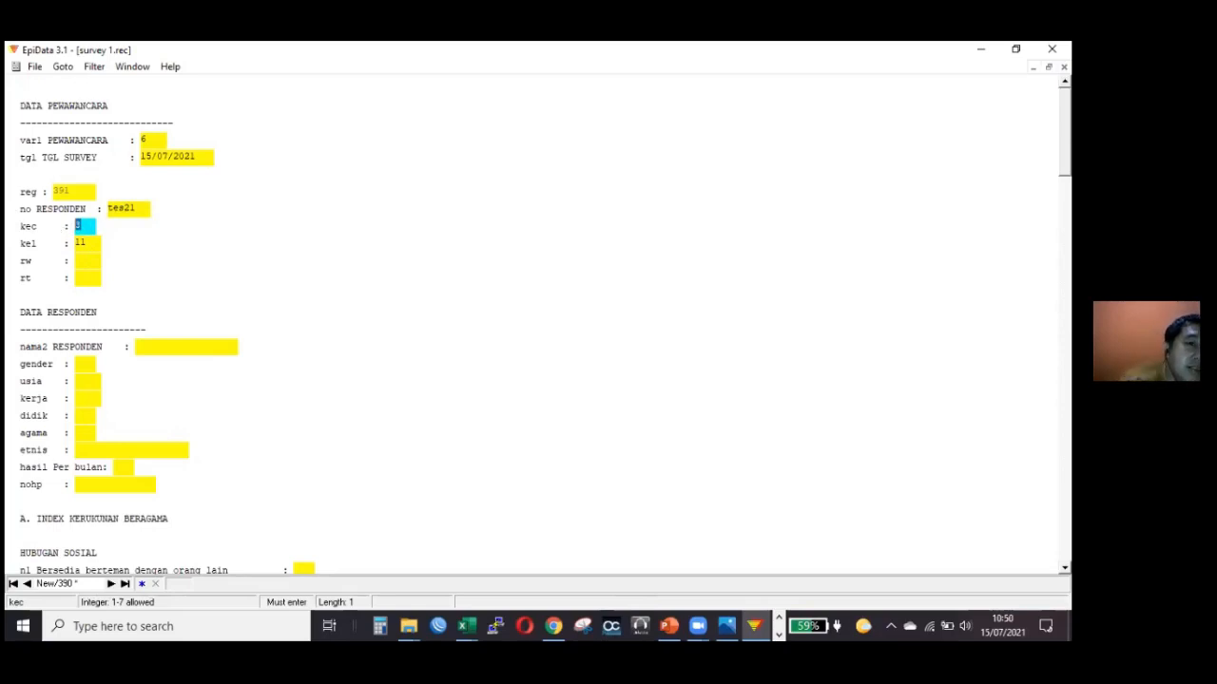
text(4)
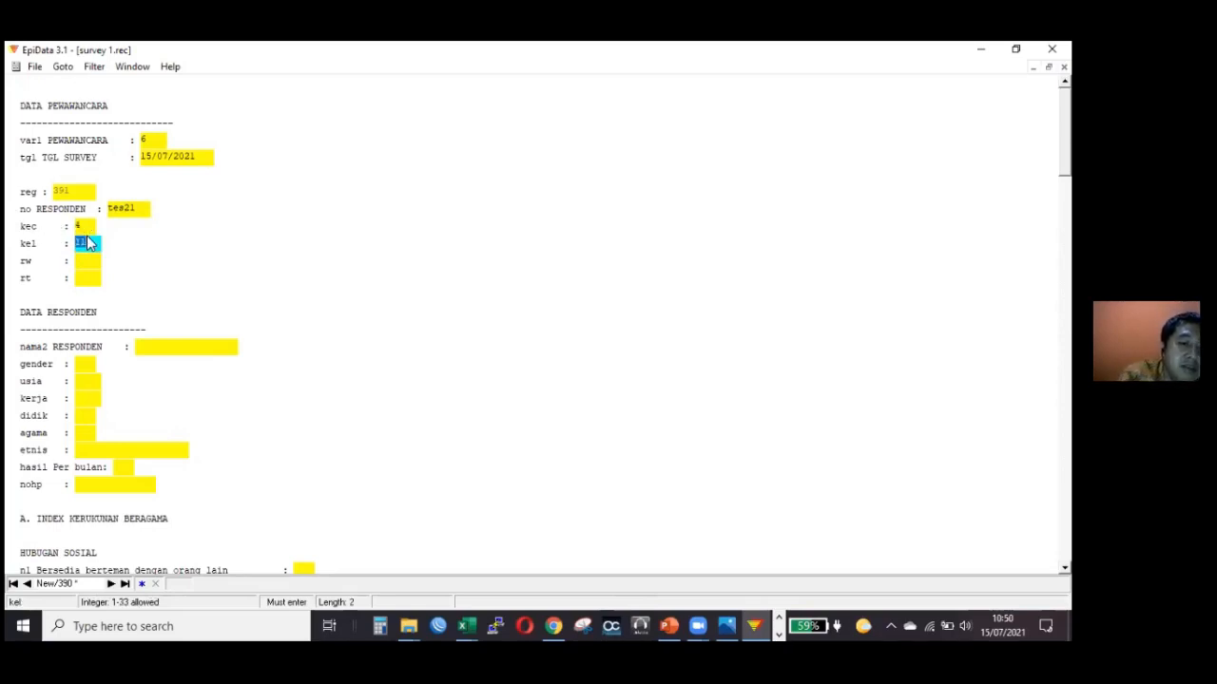
text(10)
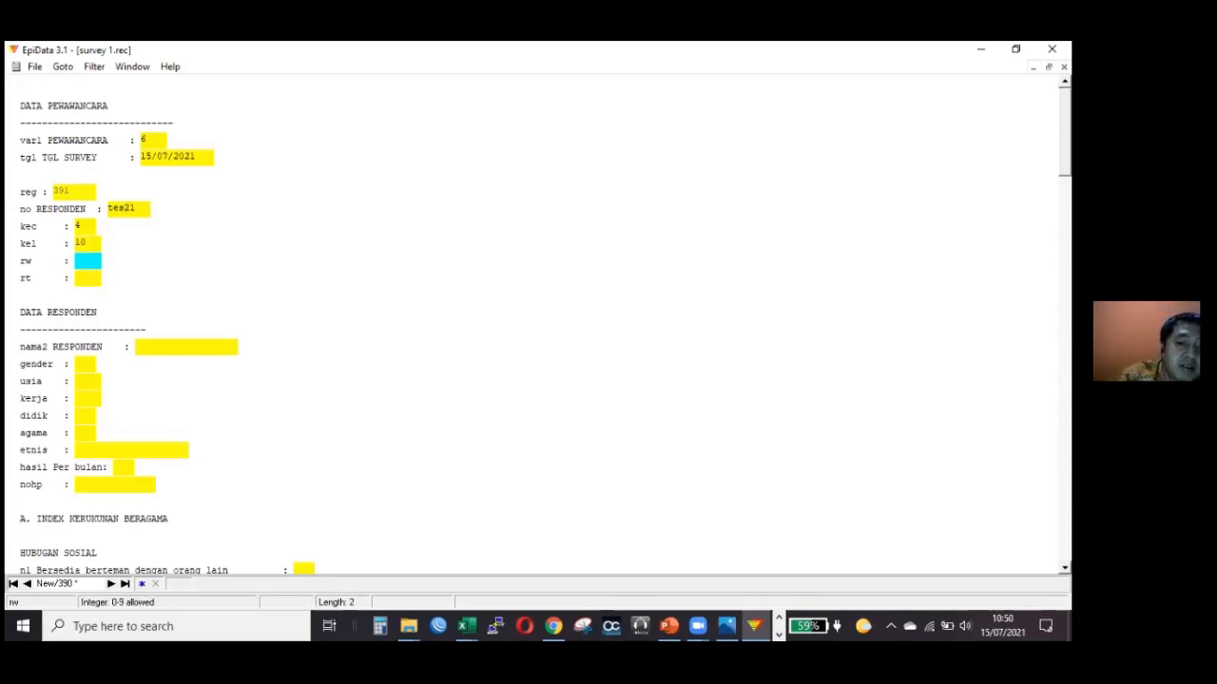
text(05)
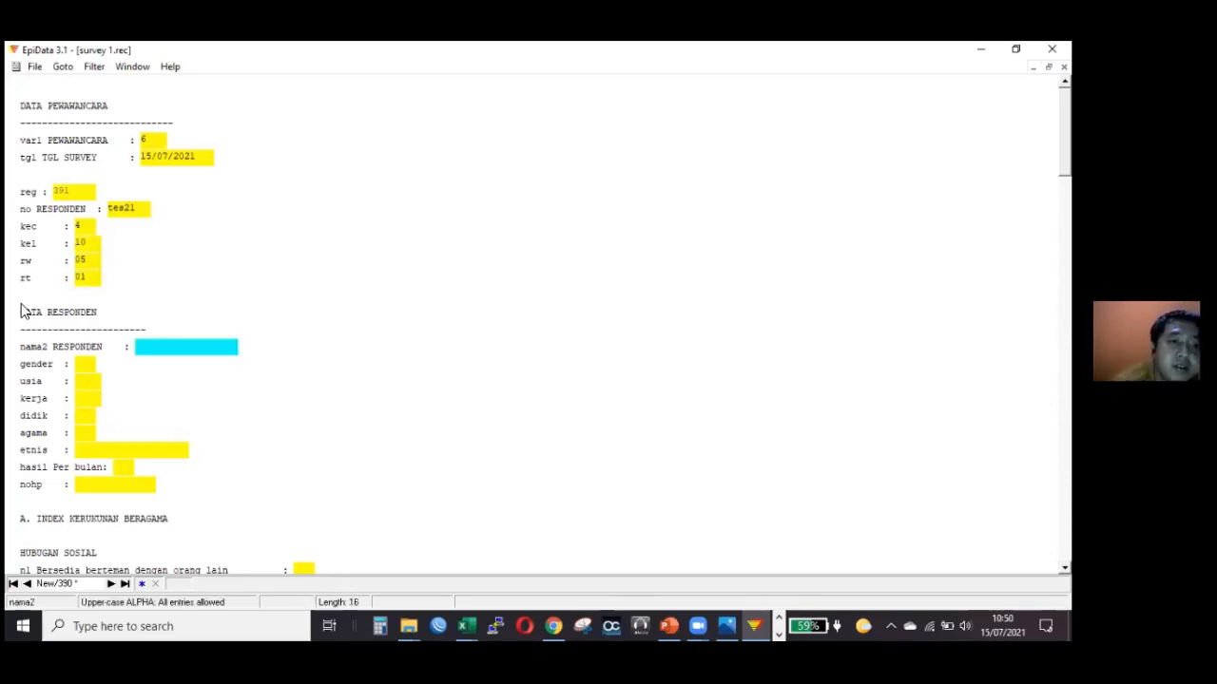
text(01D)
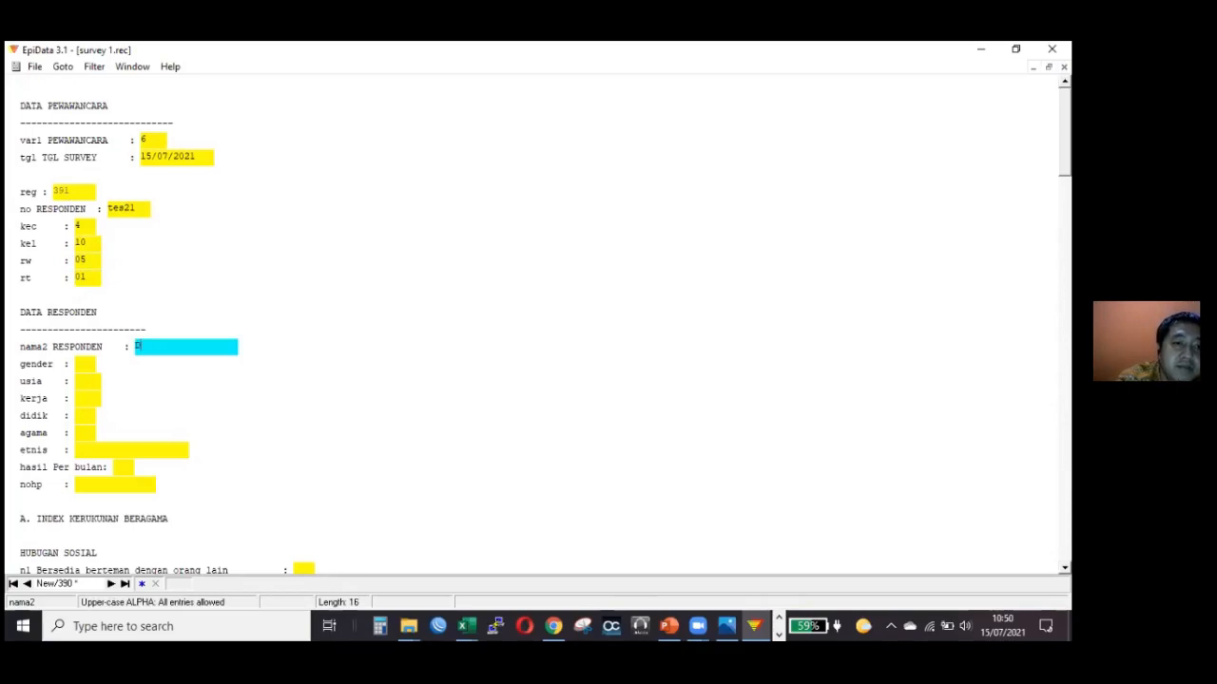
text(IDI)
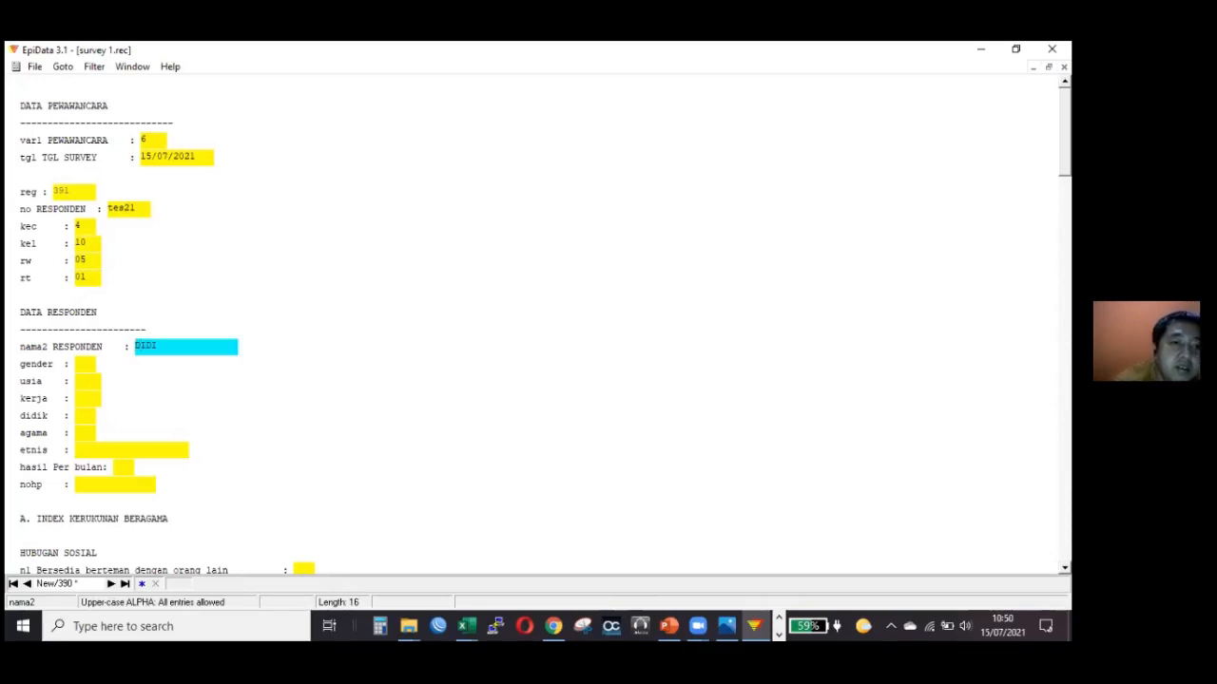
Enter the respondent's name, gender code 1 and age 45.
key(Return)
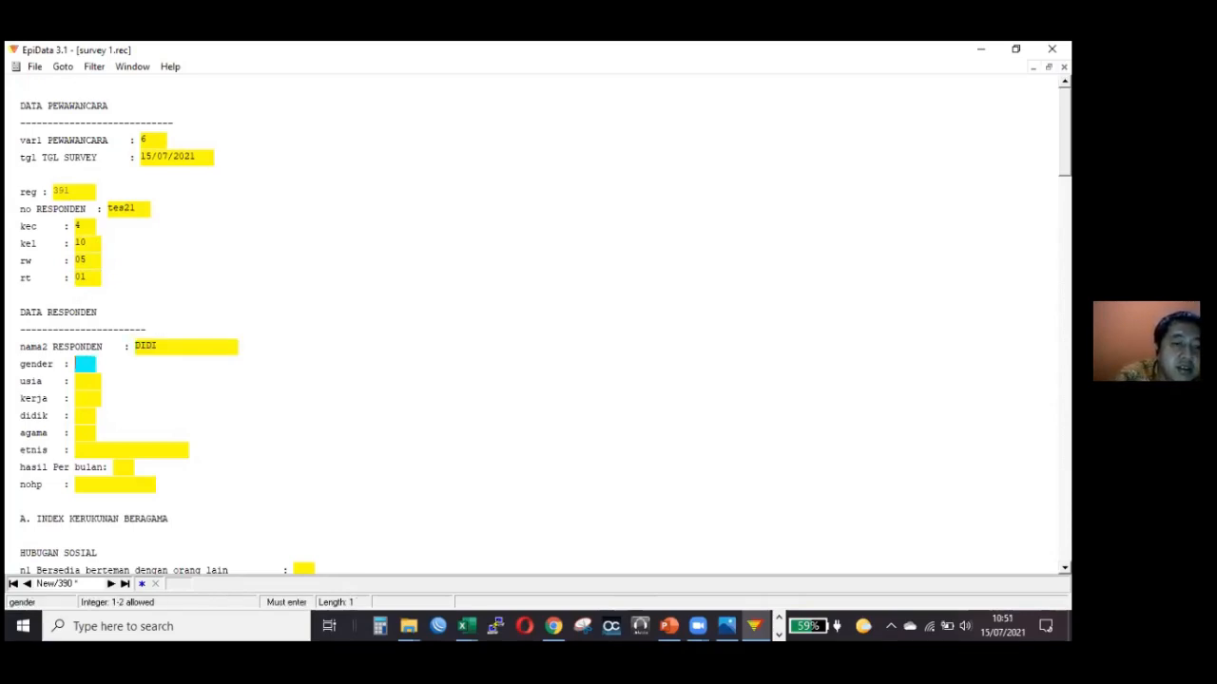
text(1)
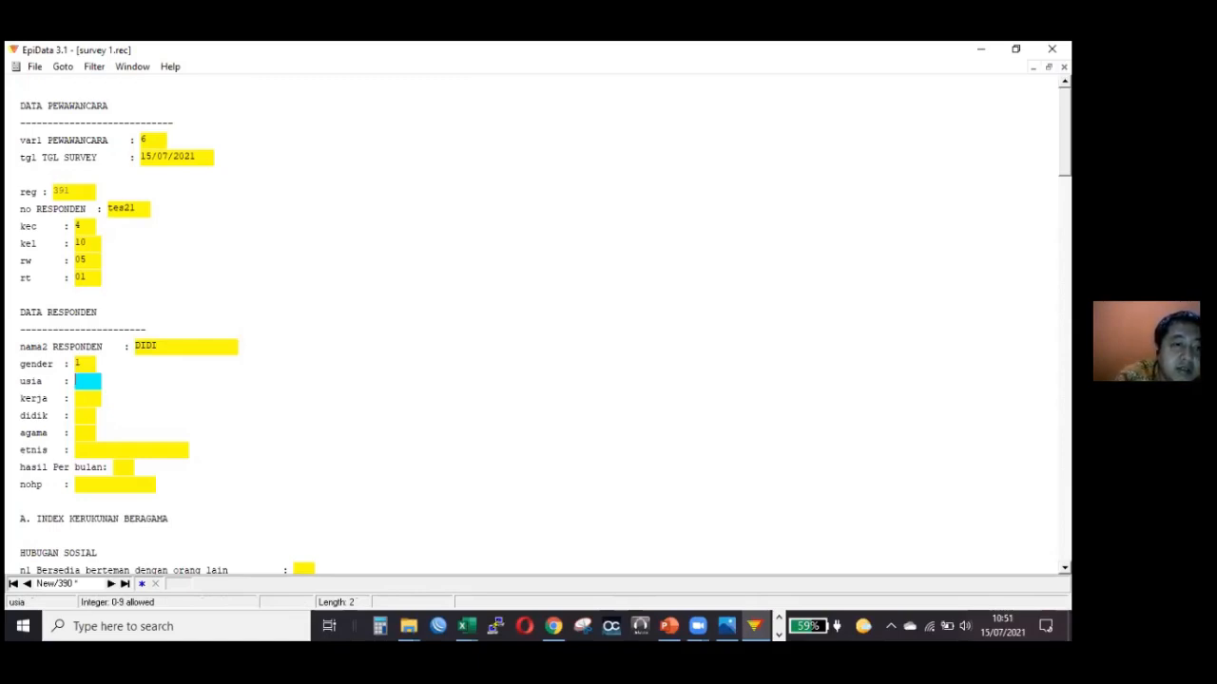
text(45)
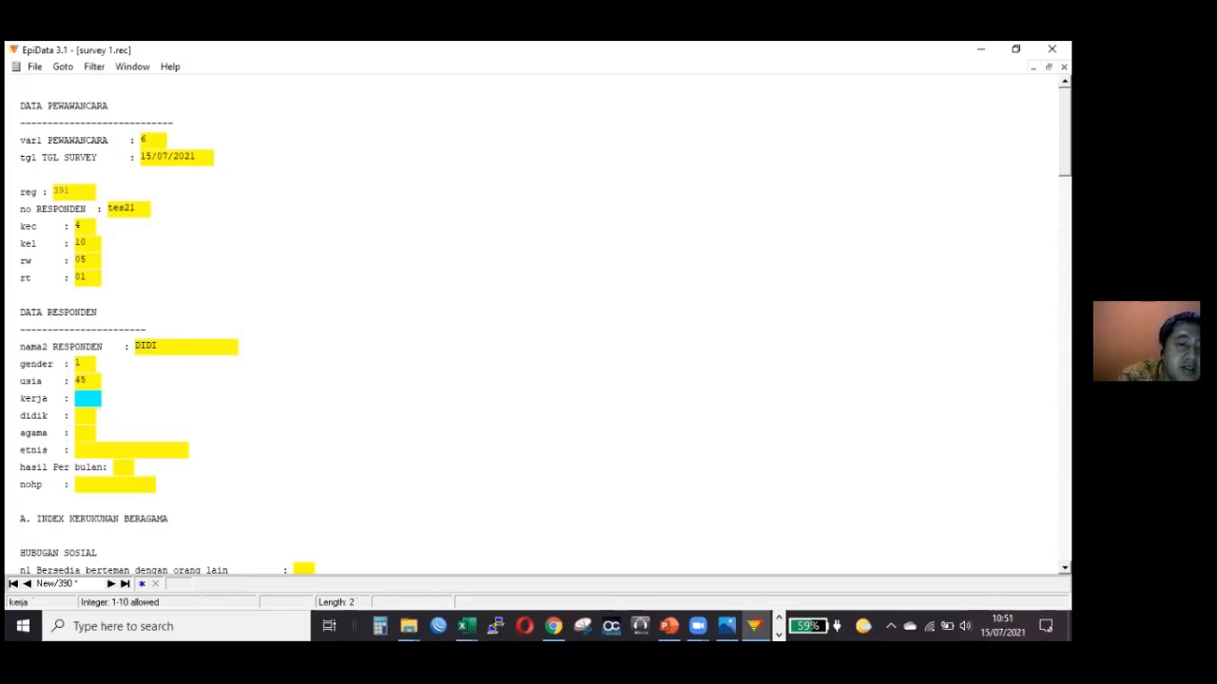
Look up the Pekerjaan codes in the Excel sampling workbook, then return to EpiData and enter 3 for kerja.
click(466, 624)
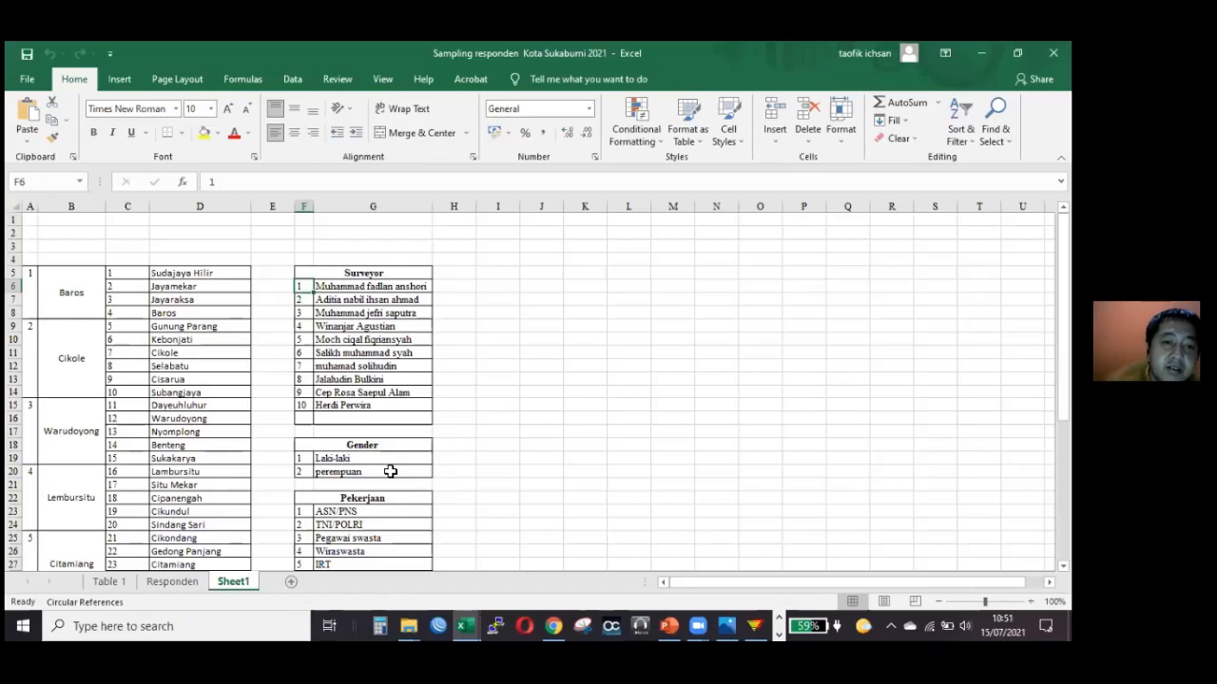
scroll(390, 471, down, 3)
scroll(353, 317, down, 2)
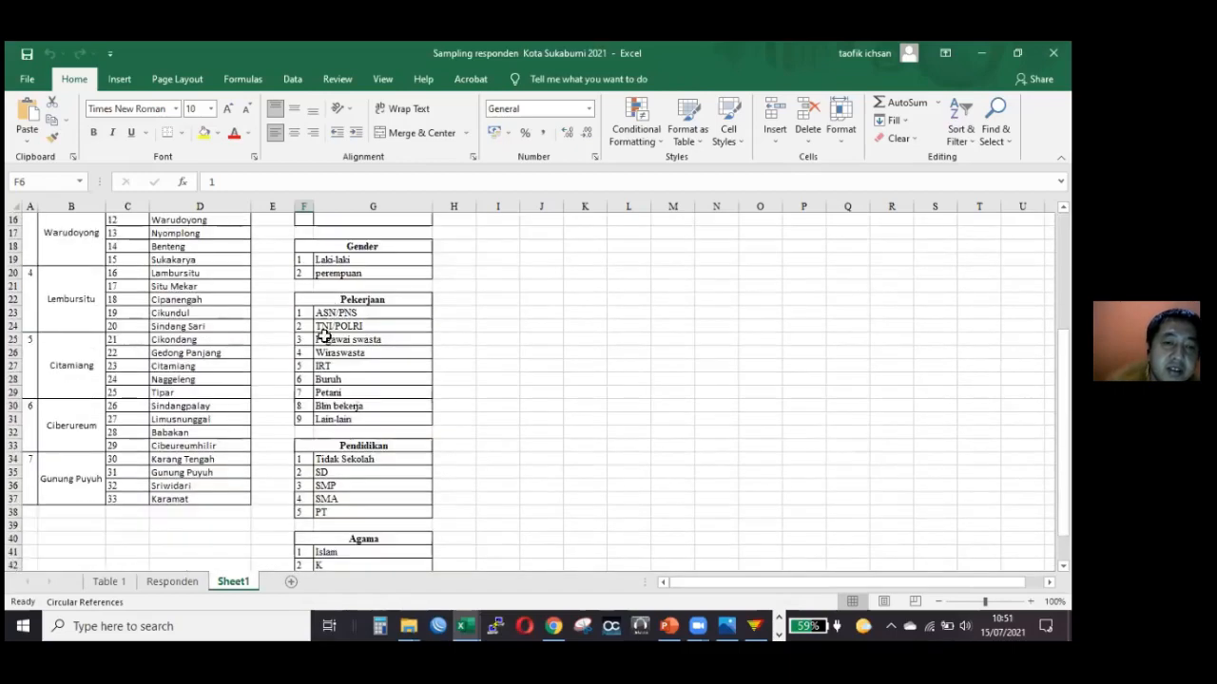
drag(323, 313, 347, 419)
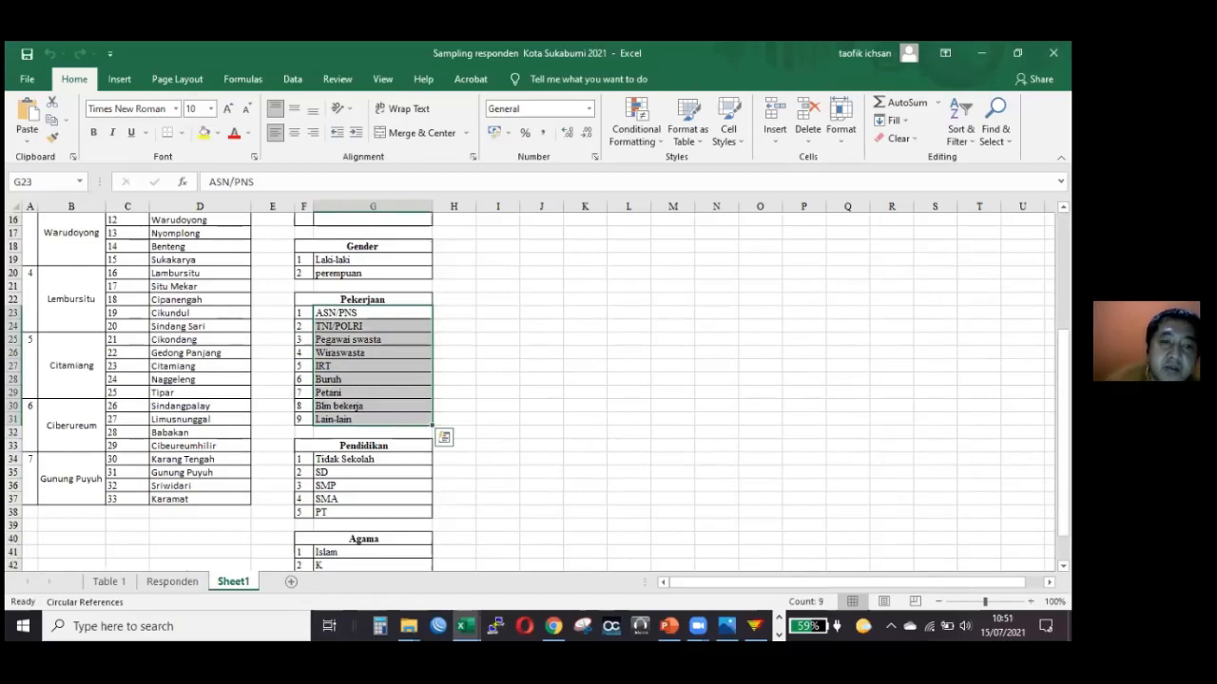
key(alt+Tab)
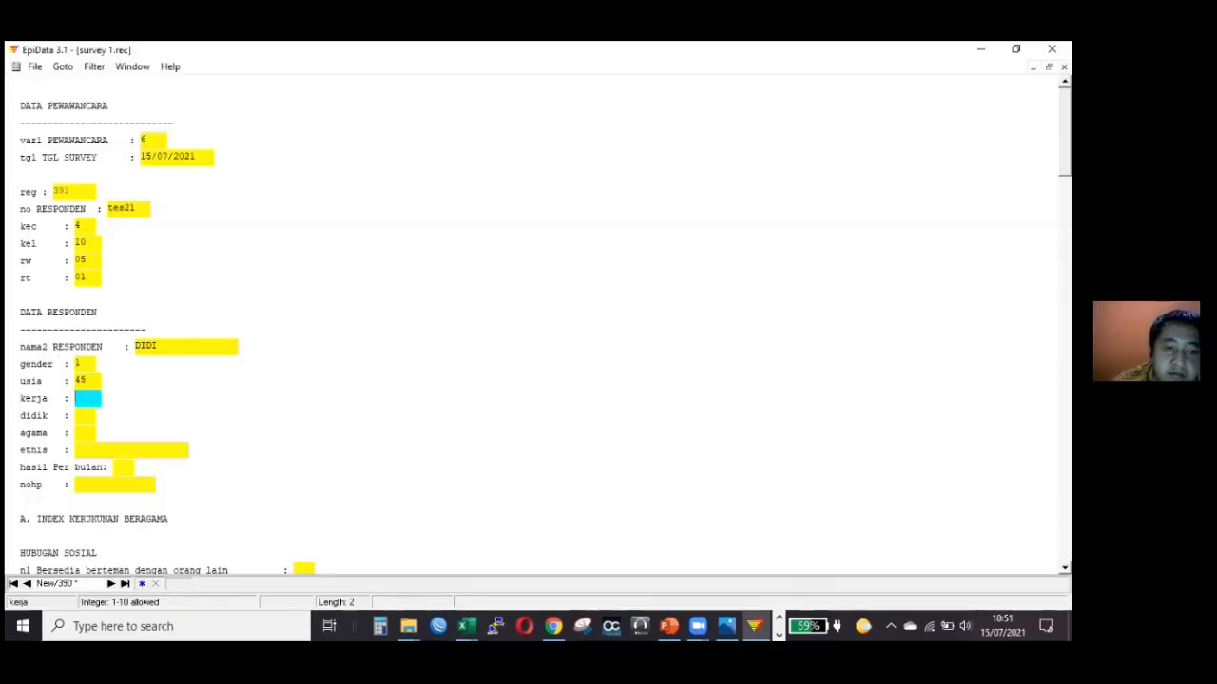
text(3)
key(Return)
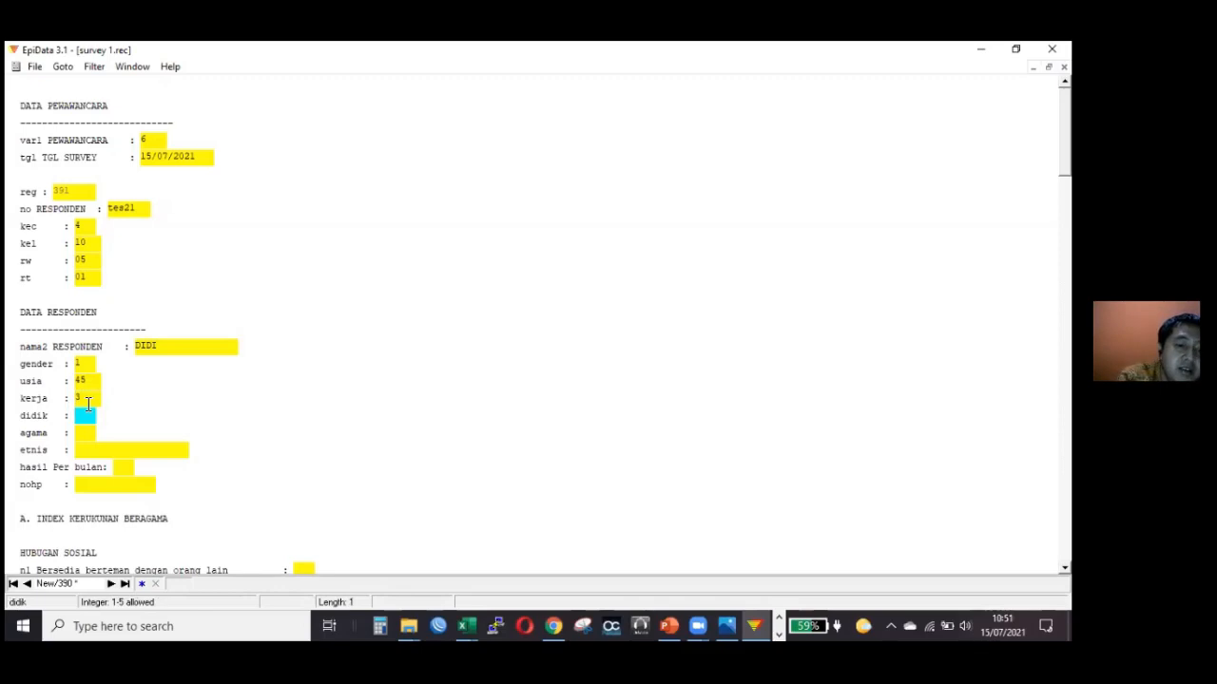
Enter education code 4 in didik and religion code 1 in agama.
text(4)
key(Return)
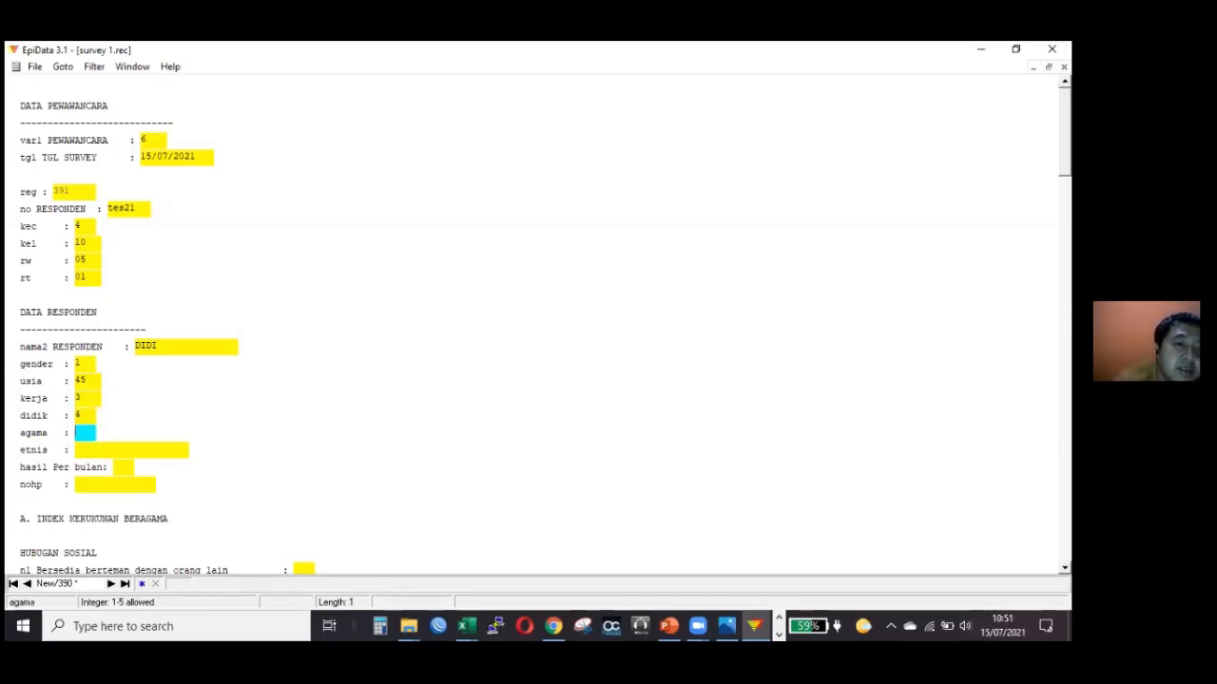
key(Up)
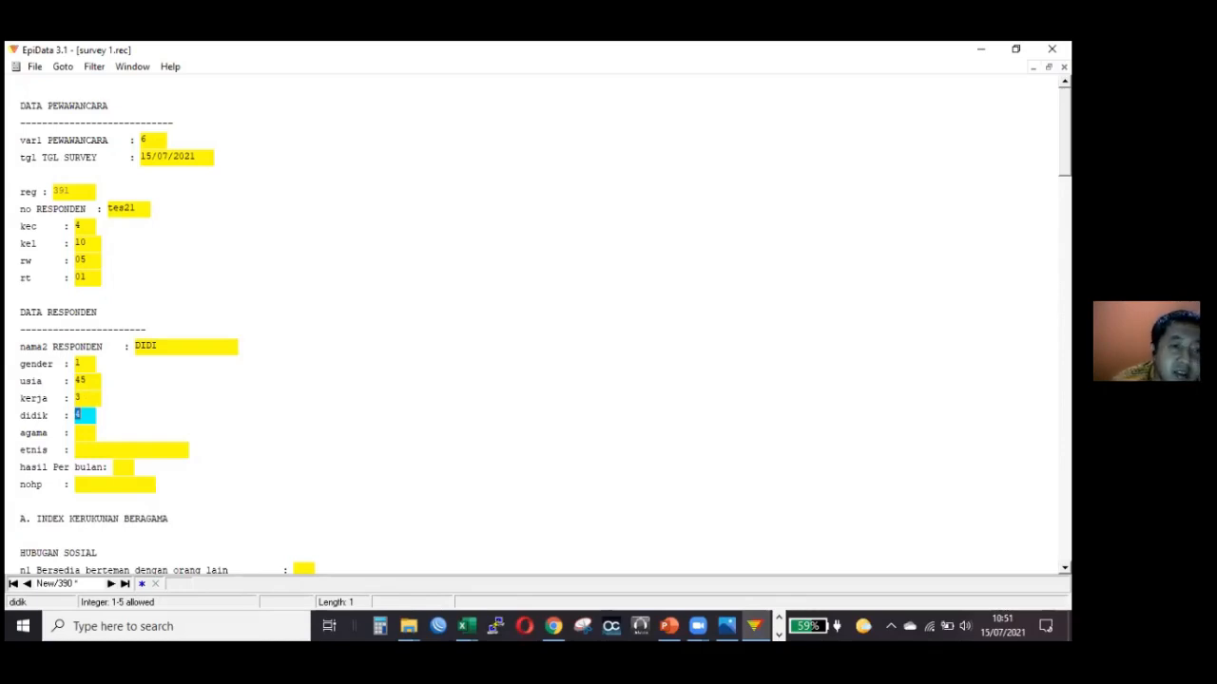
key(Return)
text(1)
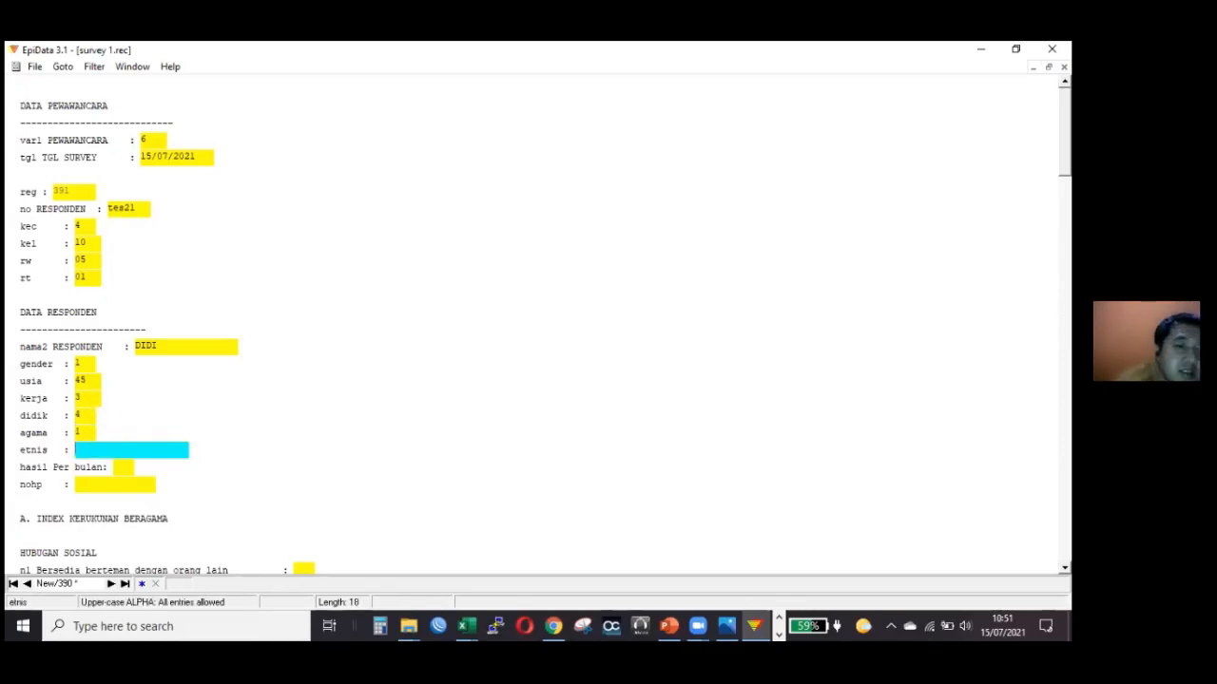
Switch to the Excel workbook to review the Pekerjaan, Pendidikan and Agama code lists, and return to the EpiData record.
click(464, 625)
click(413, 567)
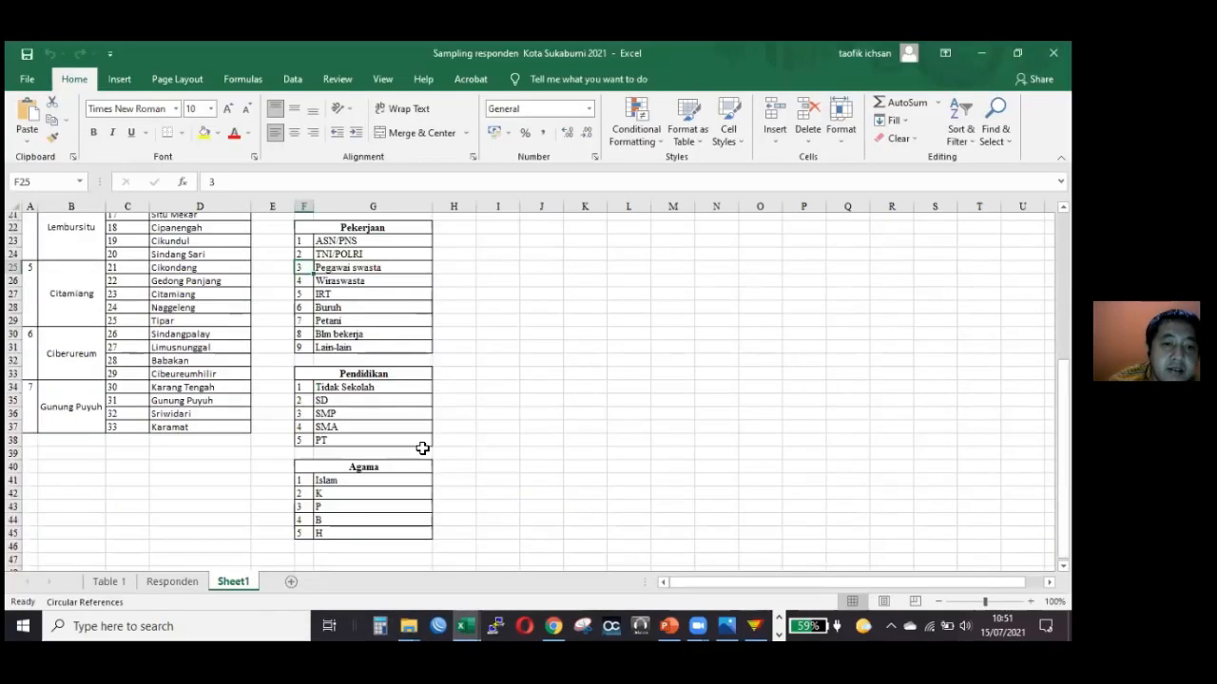
scroll(418, 414, up, 5)
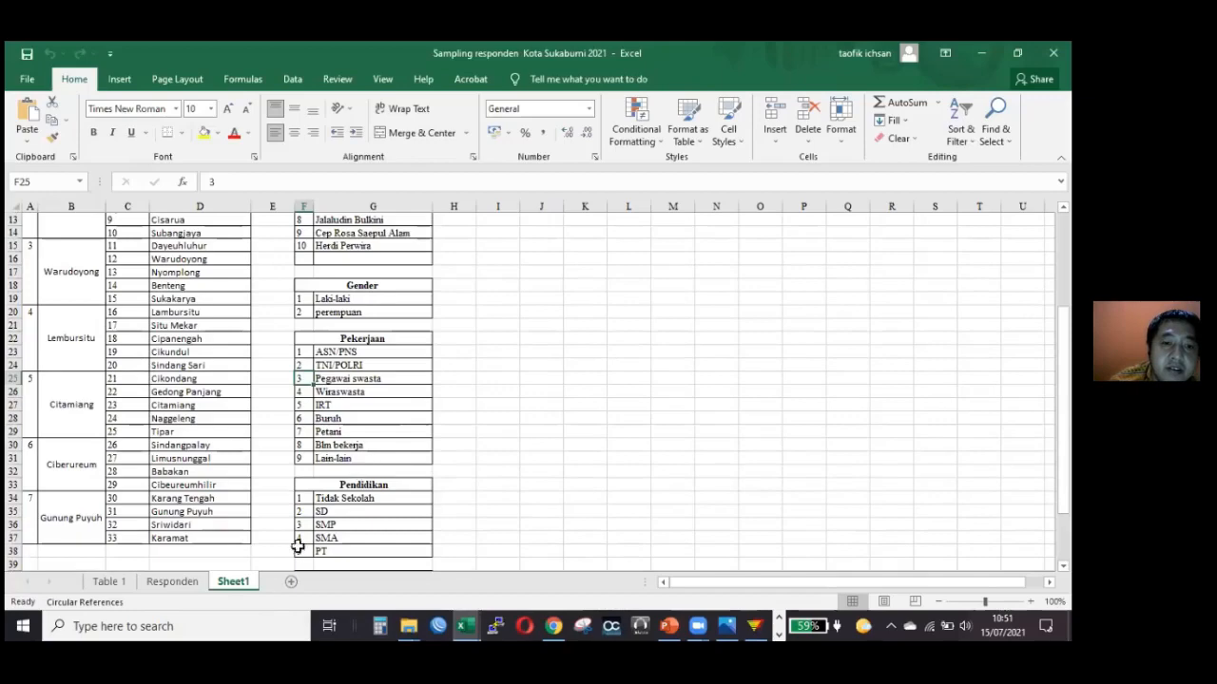
scroll(299, 543, down, 4)
scroll(333, 390, down, 3)
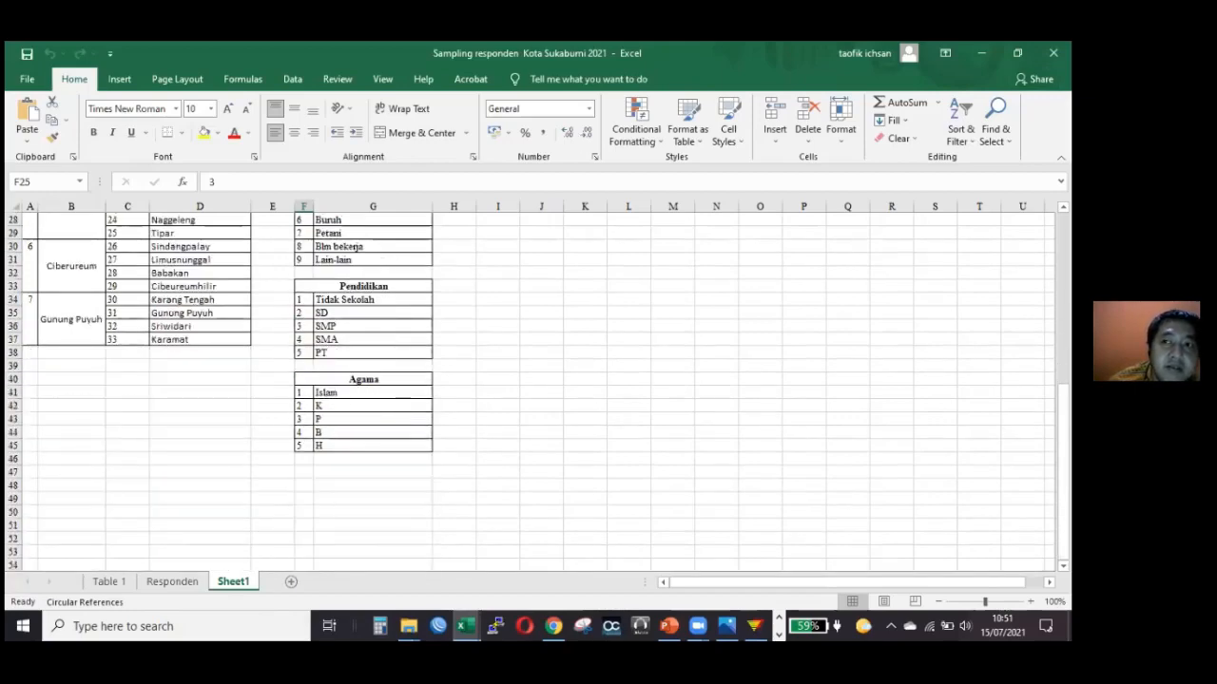
key(alt+Tab)
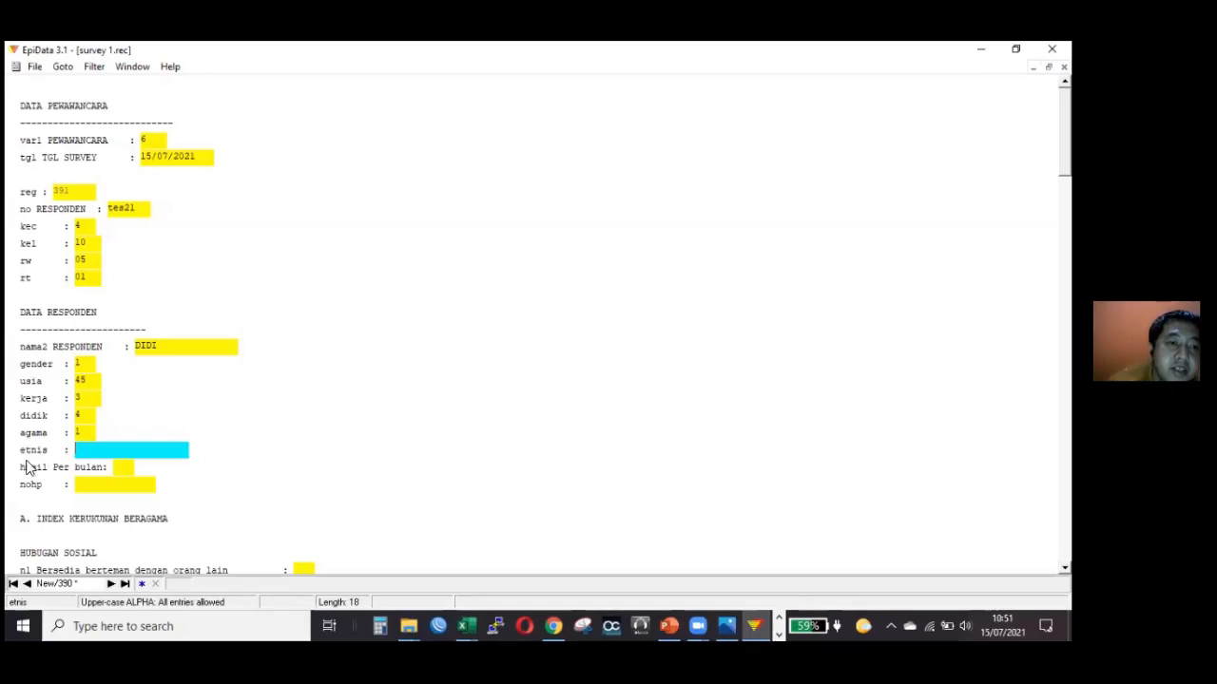
Enter SUNDA as the respondent's ethnicity in the etnis field.
click(79, 418)
click(176, 451)
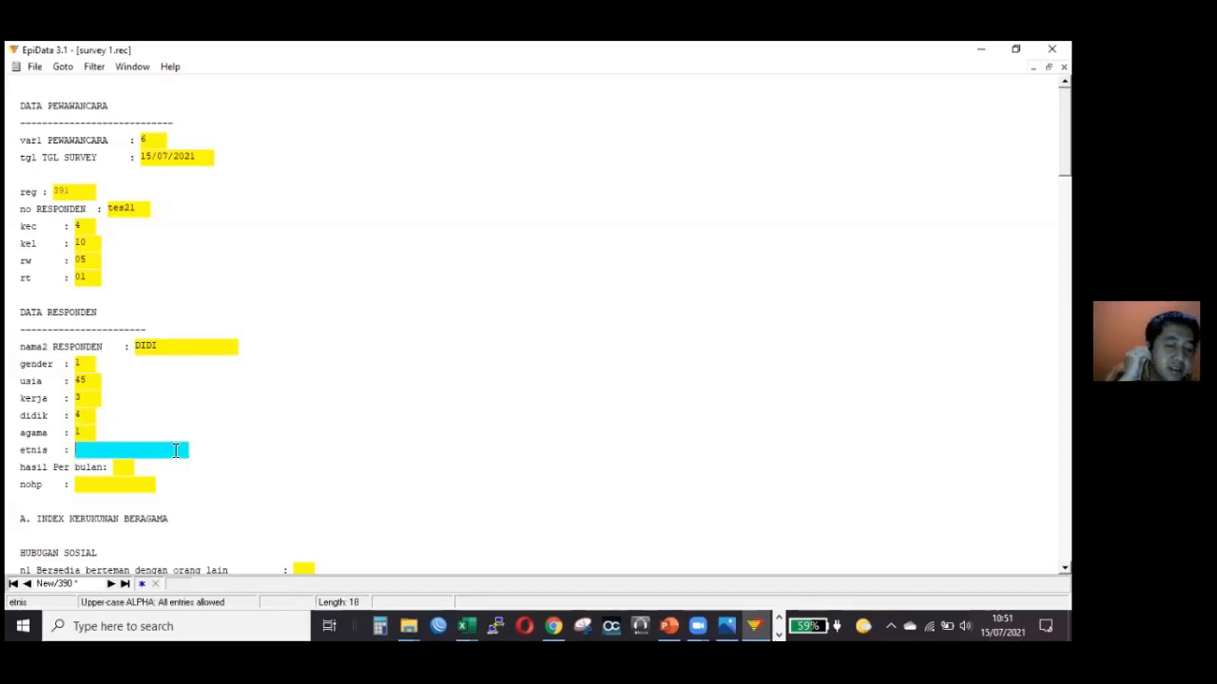
text(SUNDA)
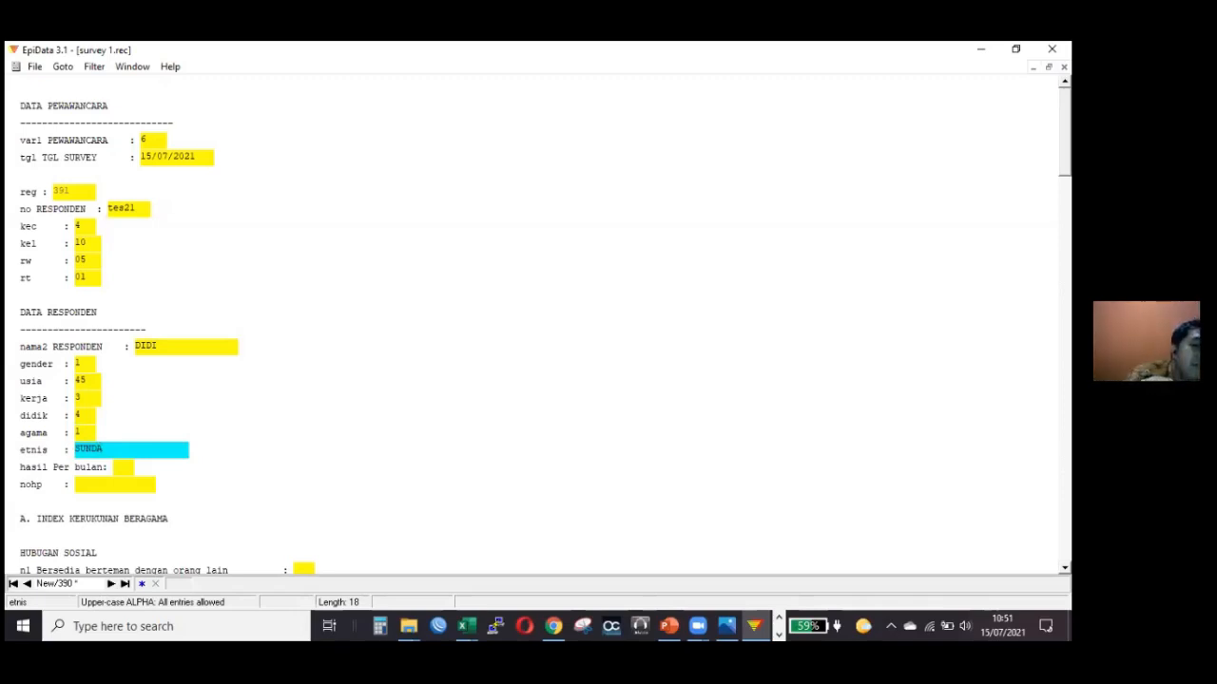
key(Return)
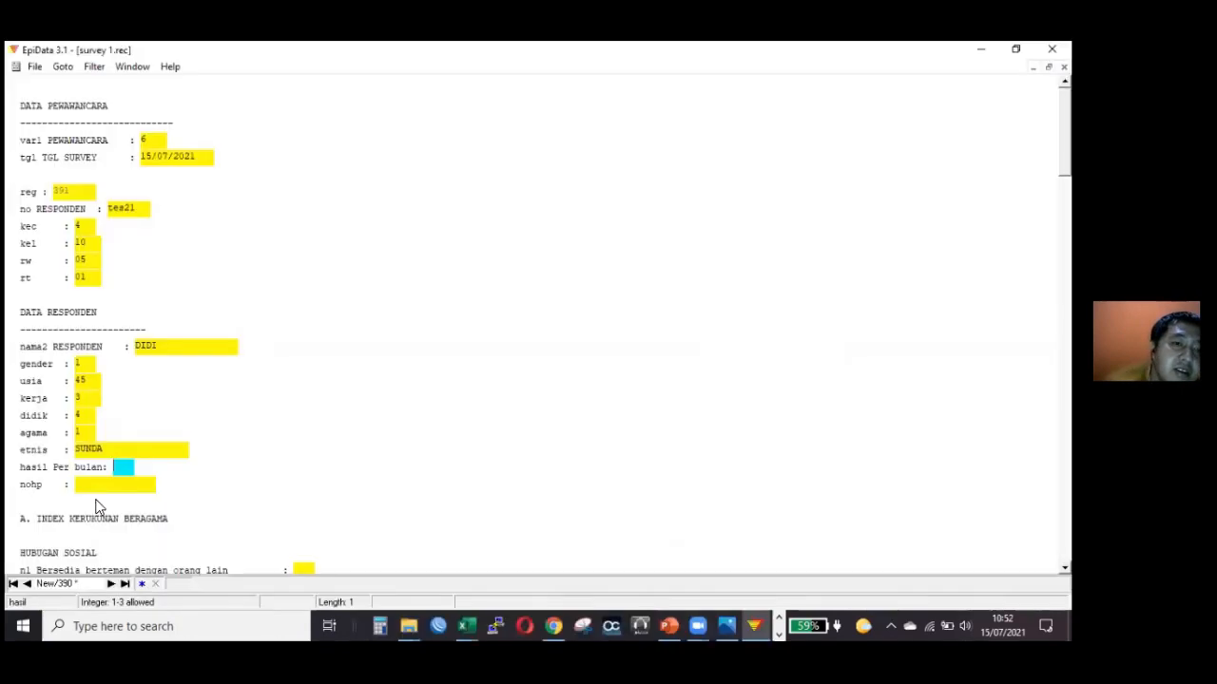
Try to enter code 4 as the monthly income in the hasil field.
text(4)
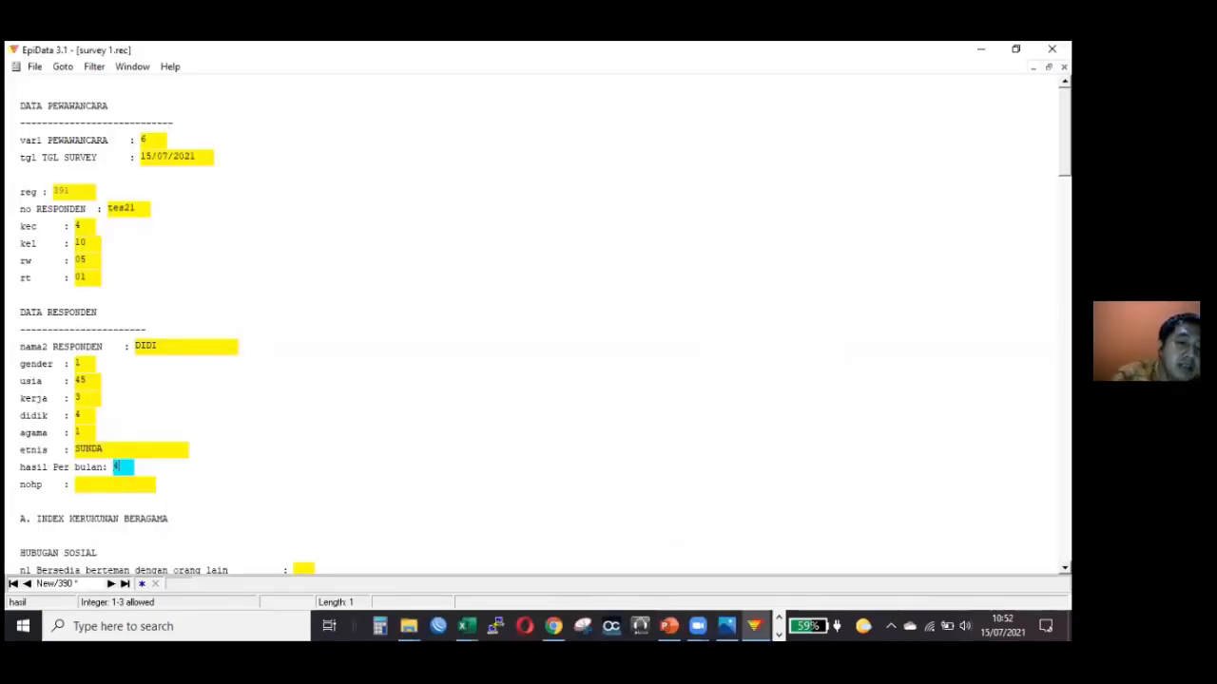
key(Return)
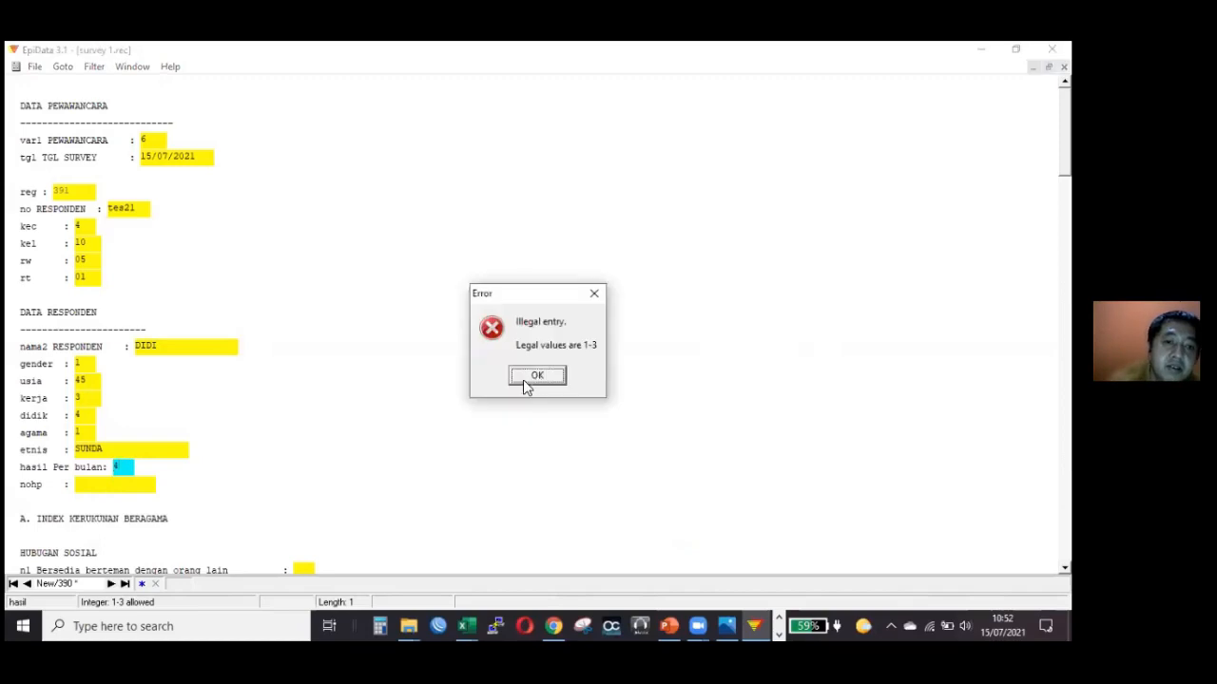
click(524, 377)
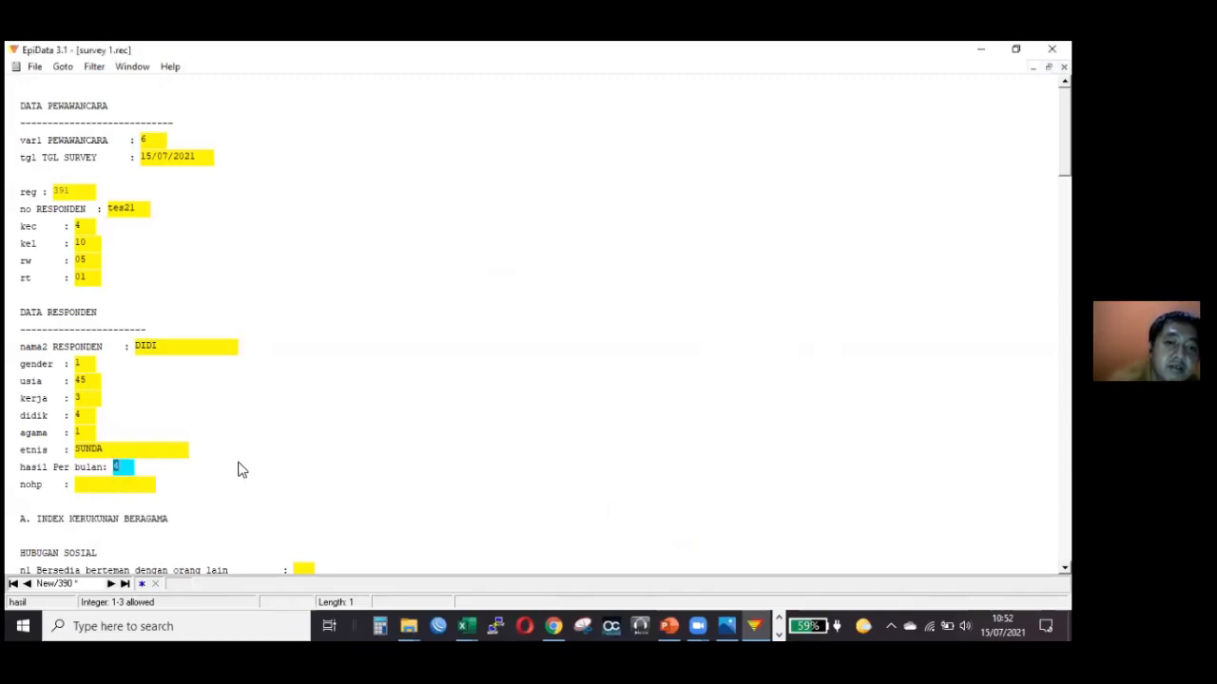
Set the monthly income code to 3, fill in the respondent's phone number and go to question n1.
key(BackSpace)
text(3)
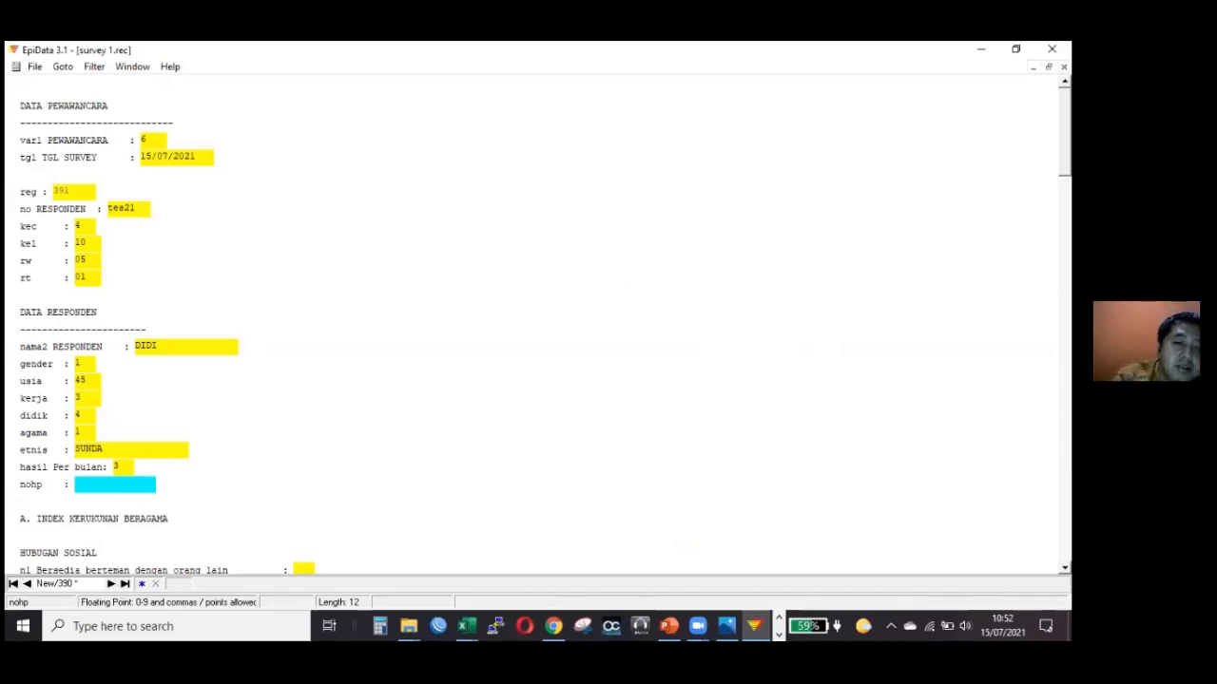
text(0987654321)
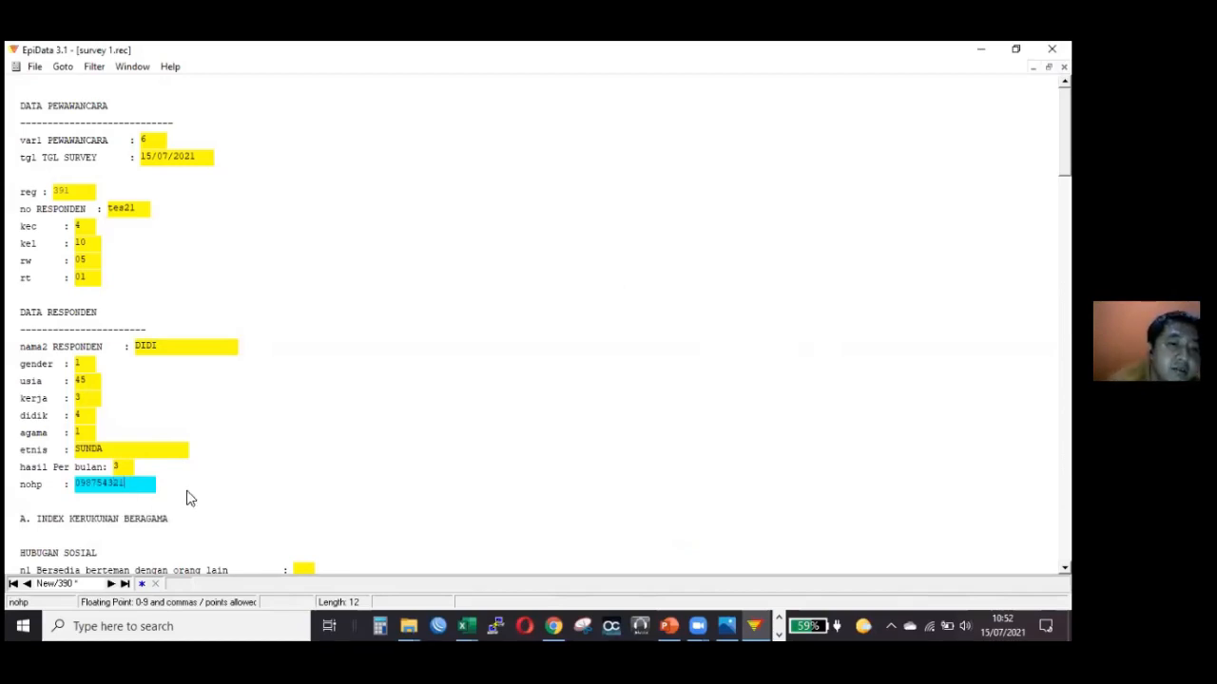
scroll(326, 184, down, 4)
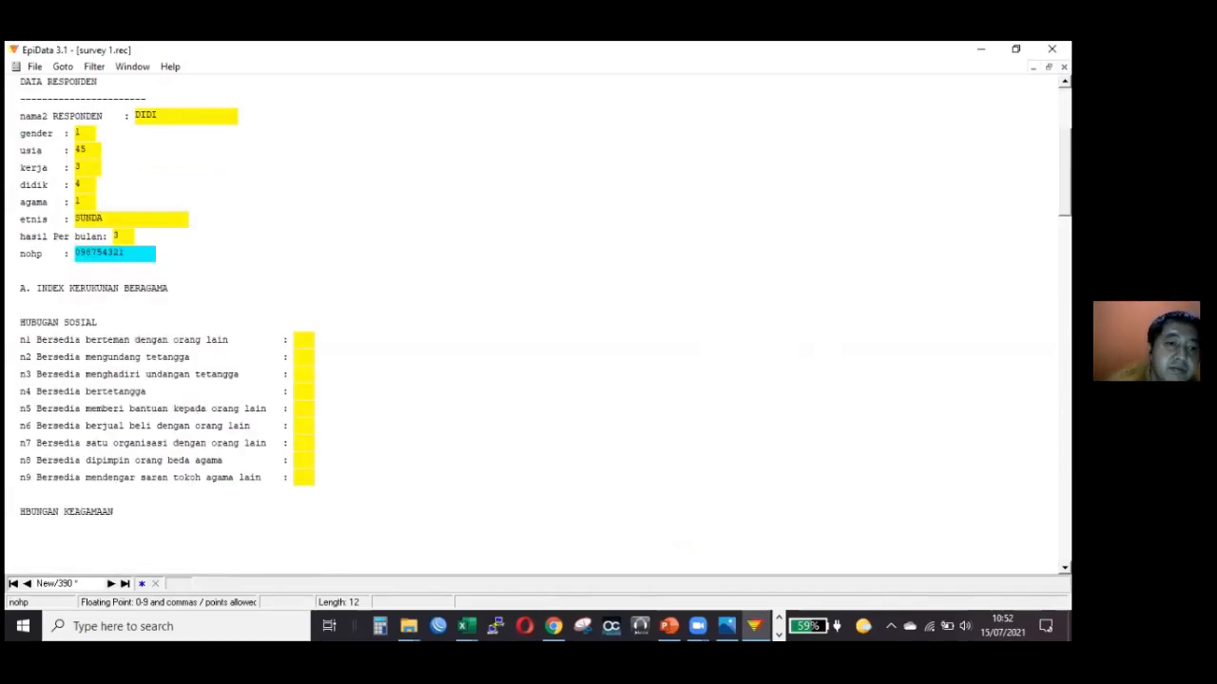
scroll(313, 275, down, 2)
click(310, 269)
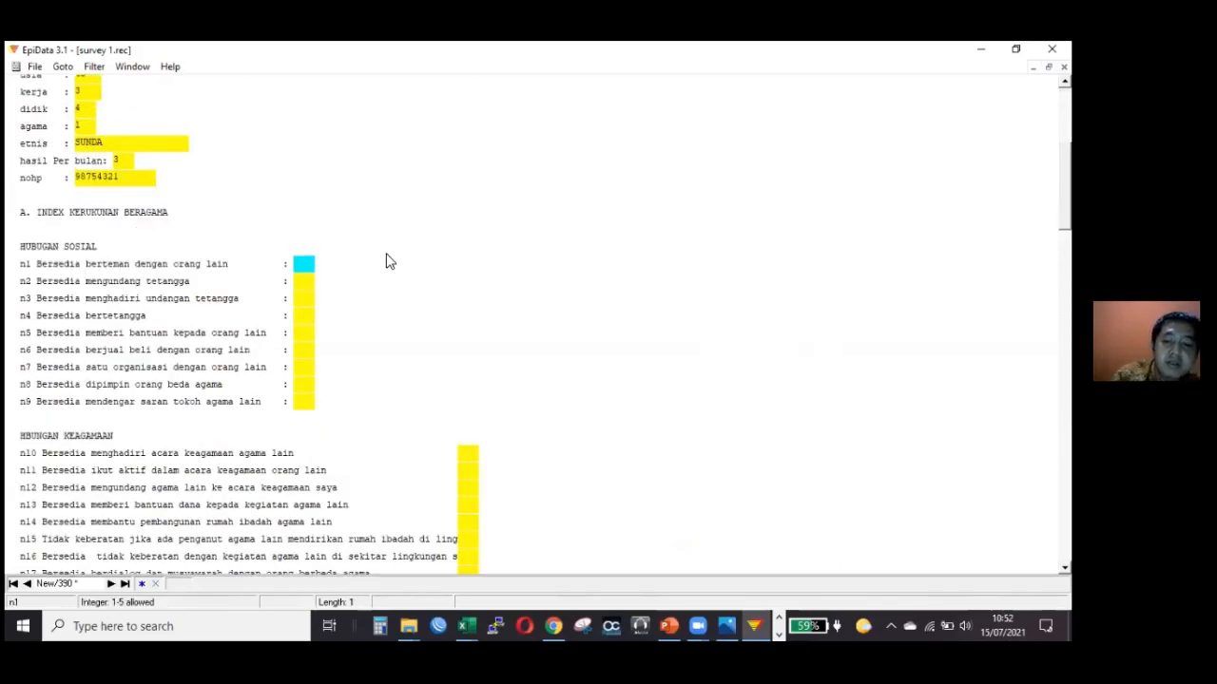
Answer questions n1 to n10 with code 2 and questions n11 to n17 with code 1.
text(2)
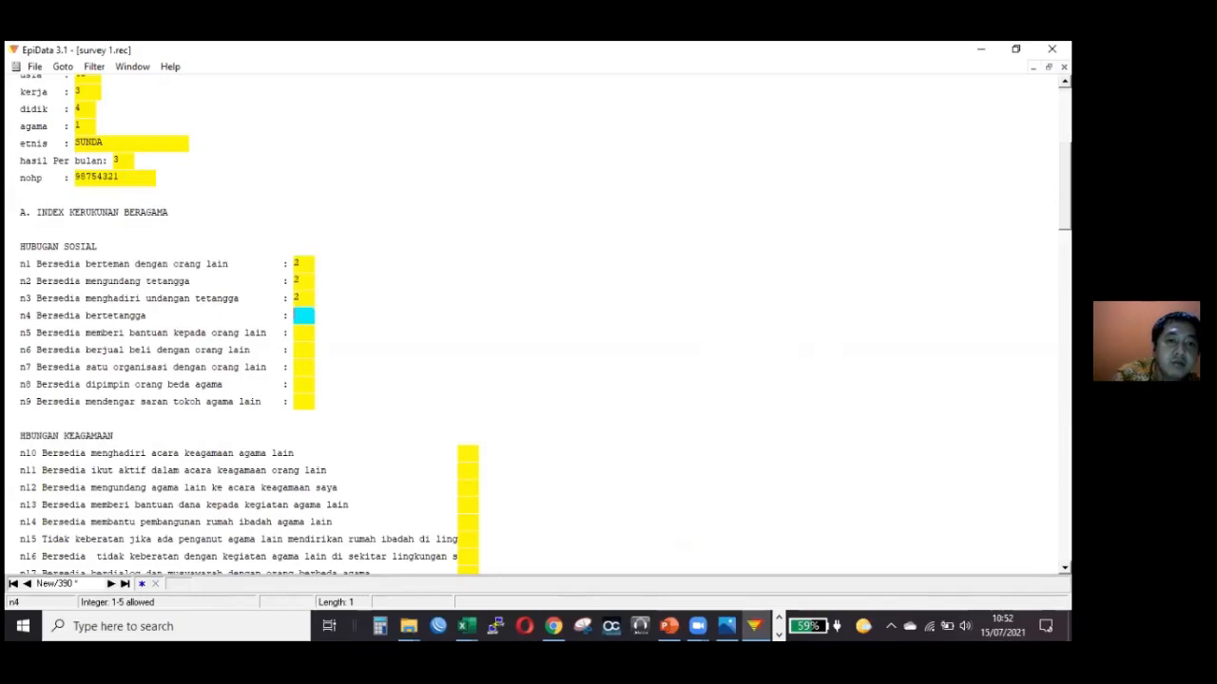
text(222)
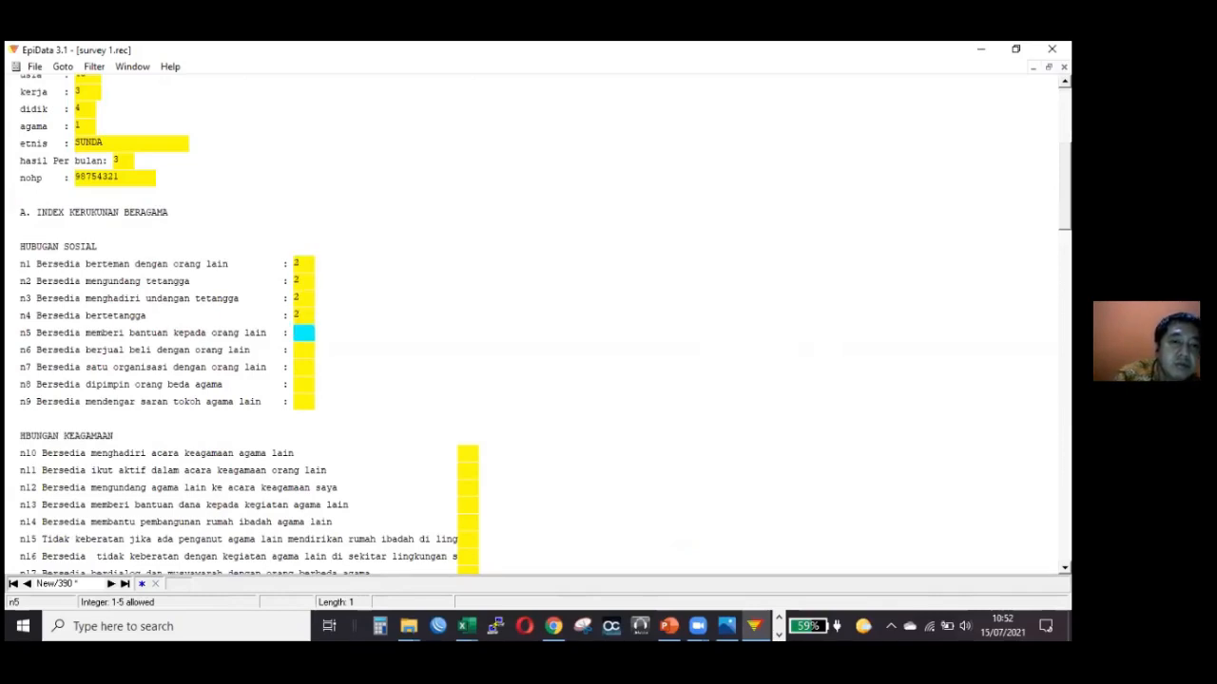
text(222)
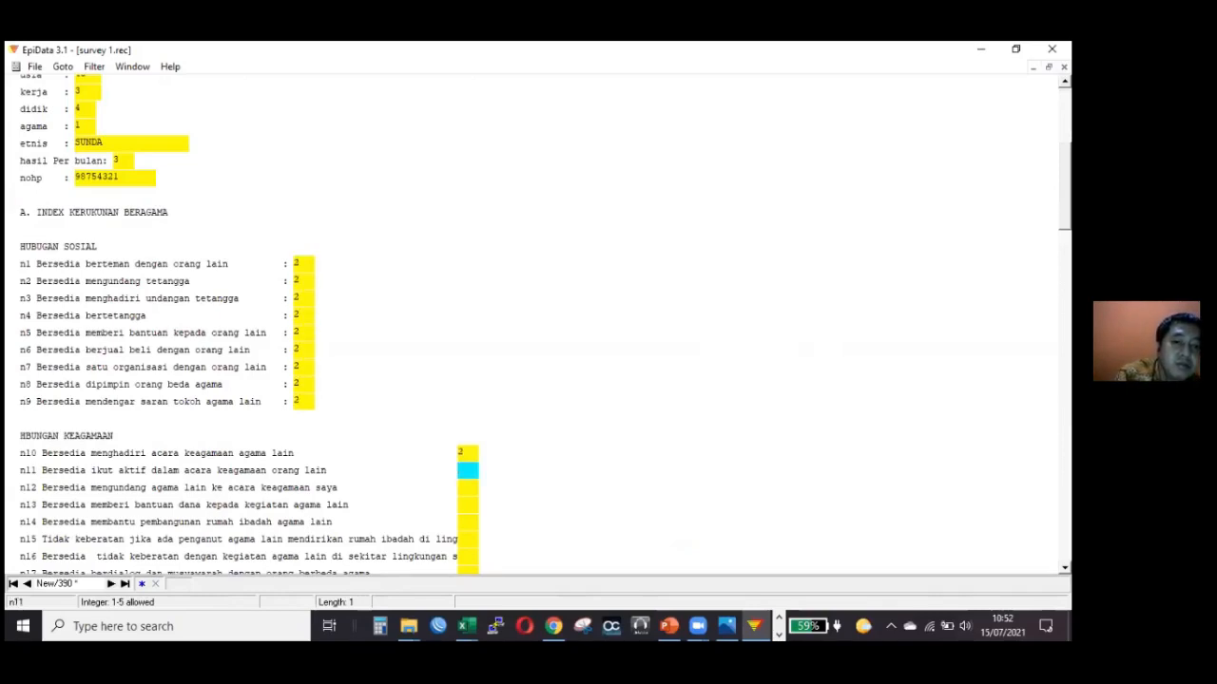
text(2221)
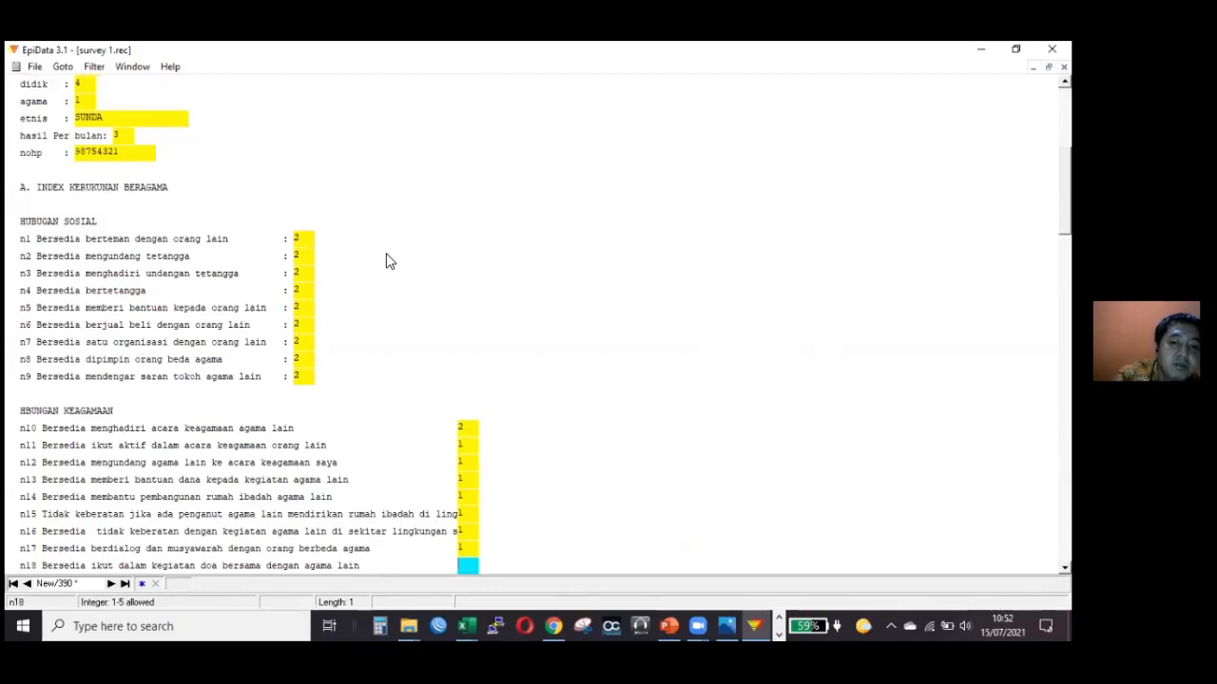
text(1111116)
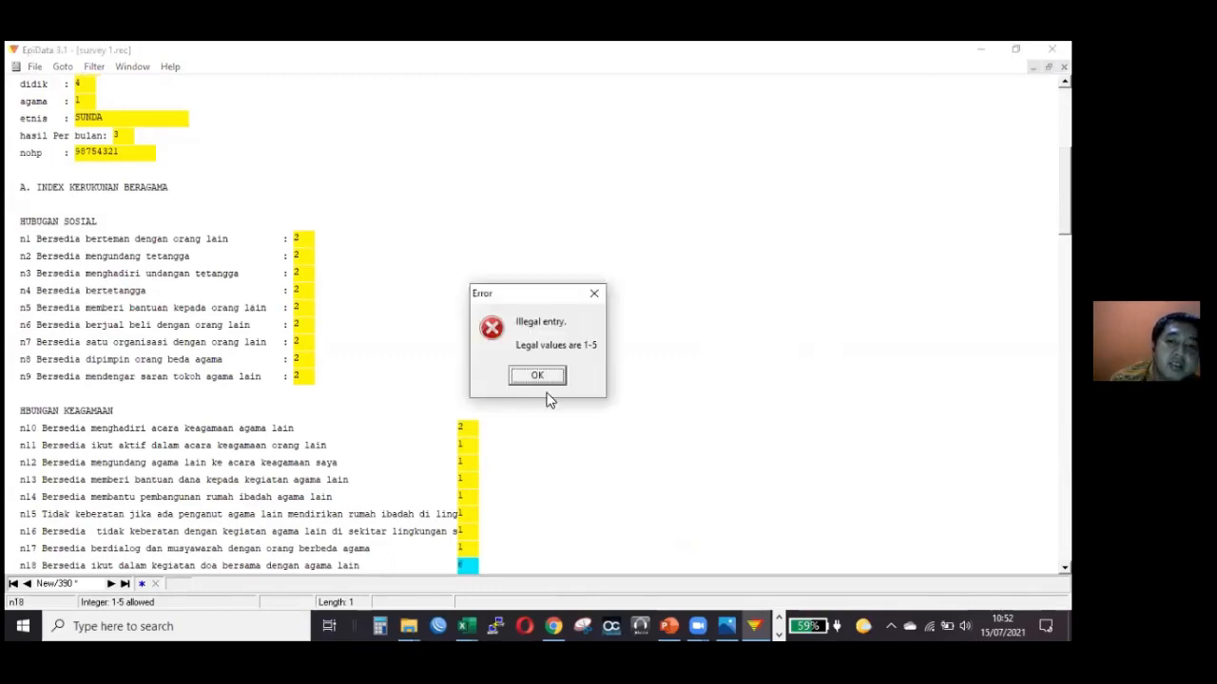
Try to enter the out-of-range codes 6 and 7 as the answer to question n18.
key(Return)
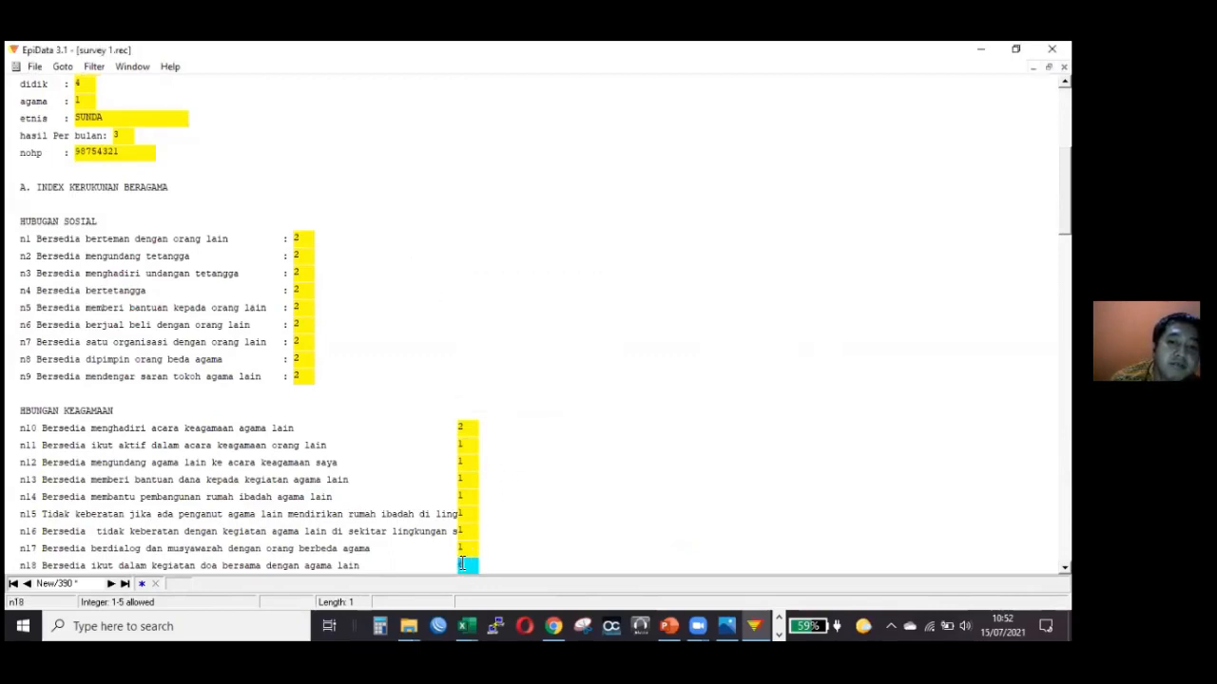
key(BackSpace)
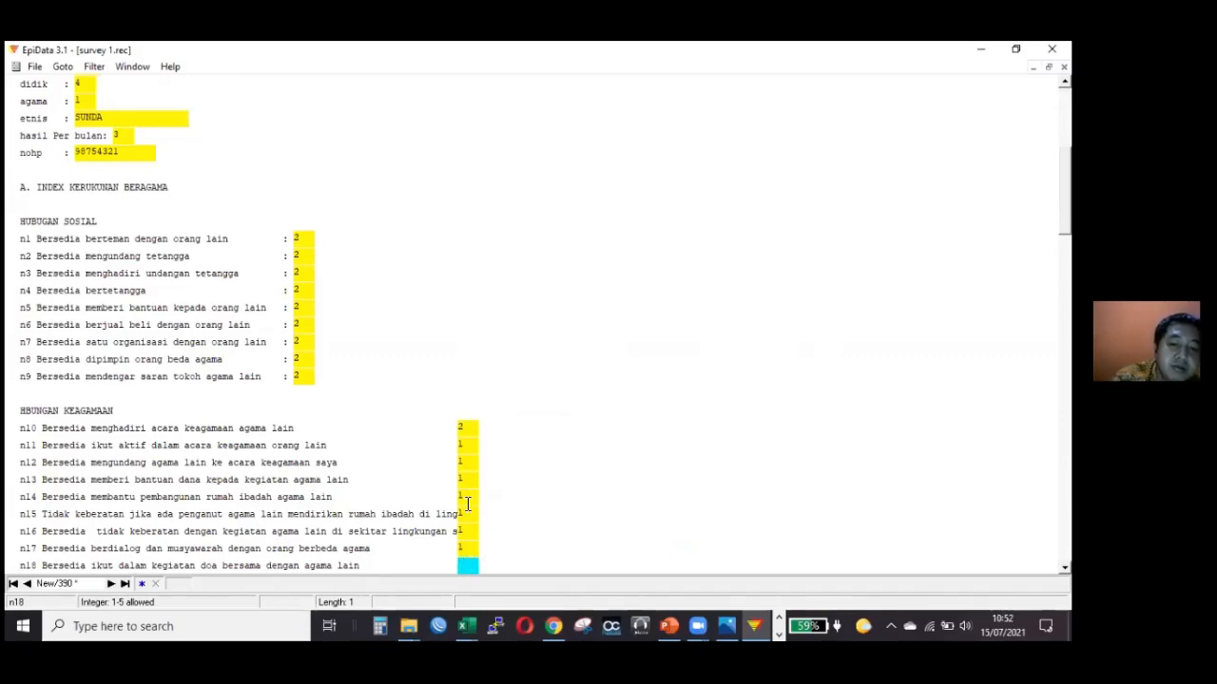
text(7)
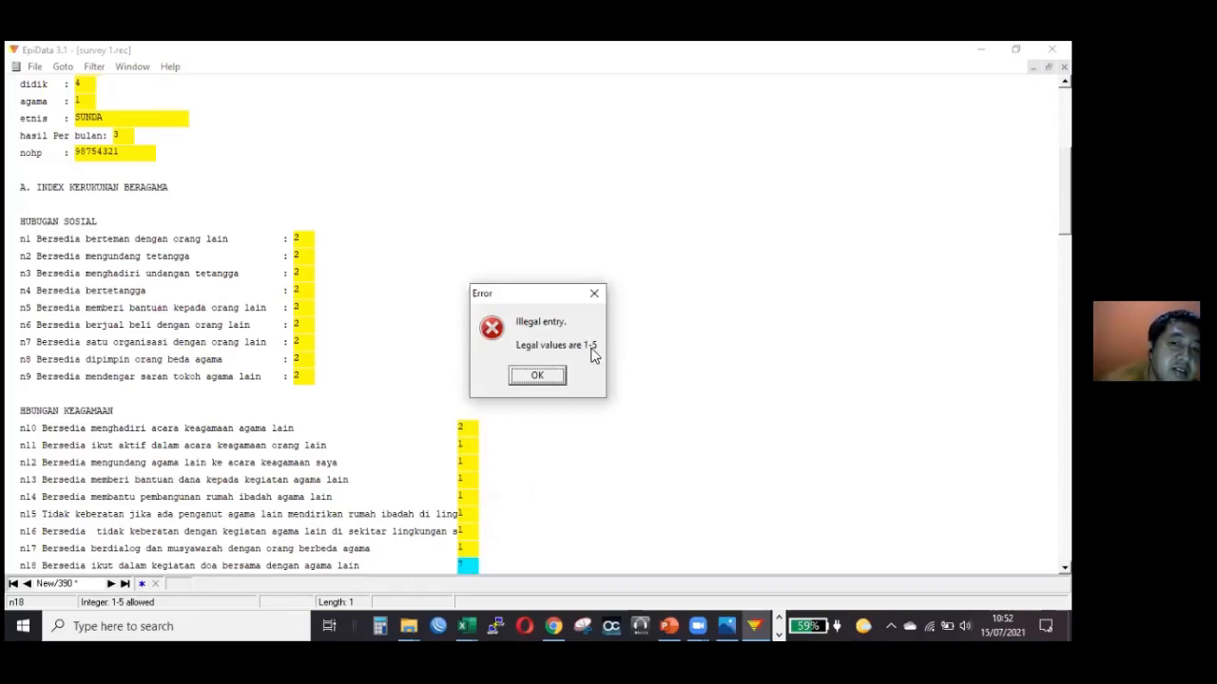
click(538, 376)
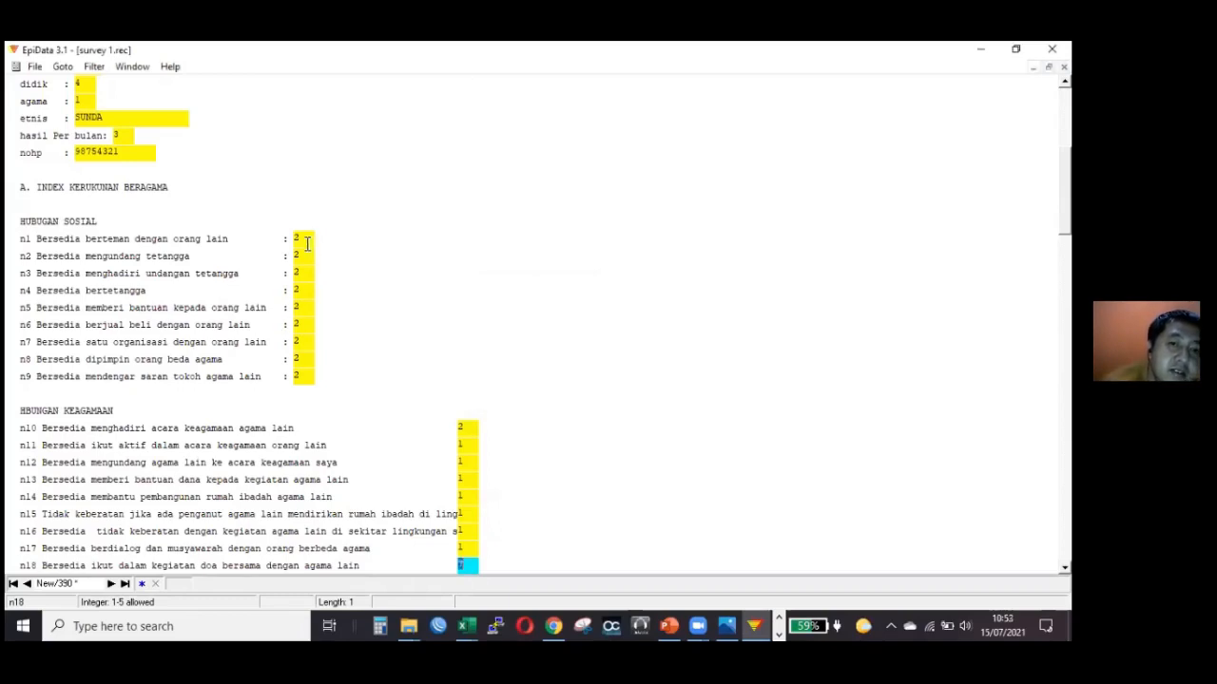
Set the answer to question n18 to 5.
click(263, 258)
click(535, 377)
text(5)
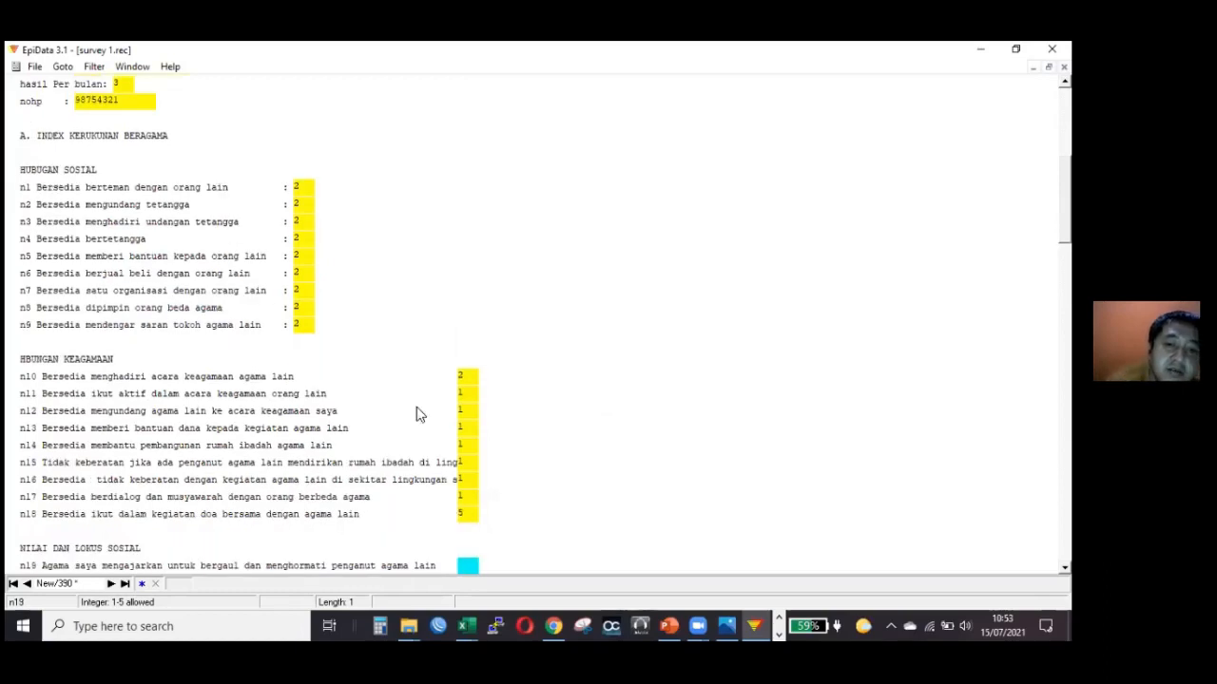
Return to question n1, try code 6 as its answer and replace it with 3.
click(303, 187)
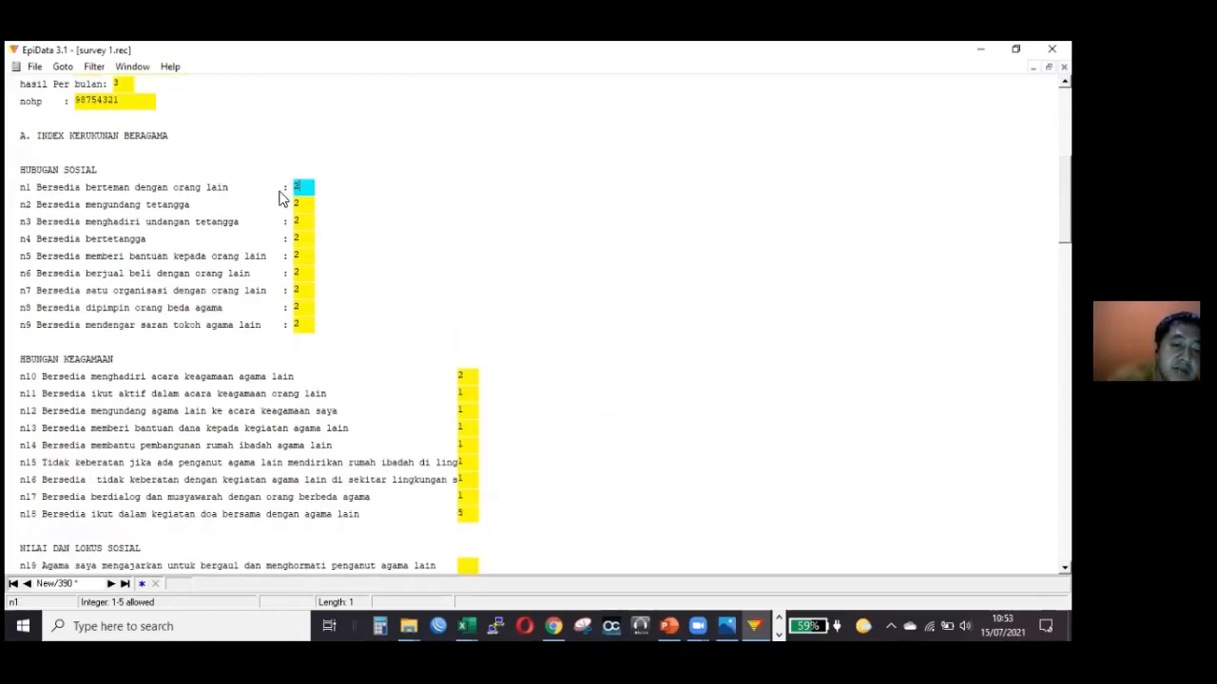
text(6)
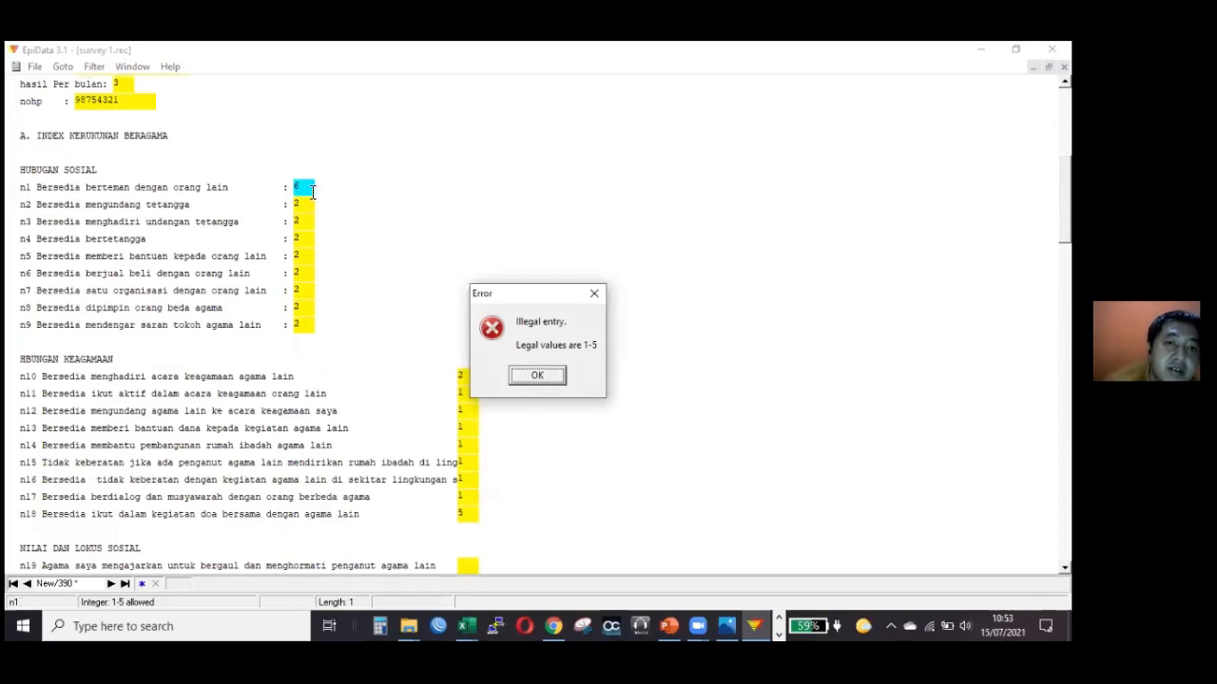
key(Return)
text(3)
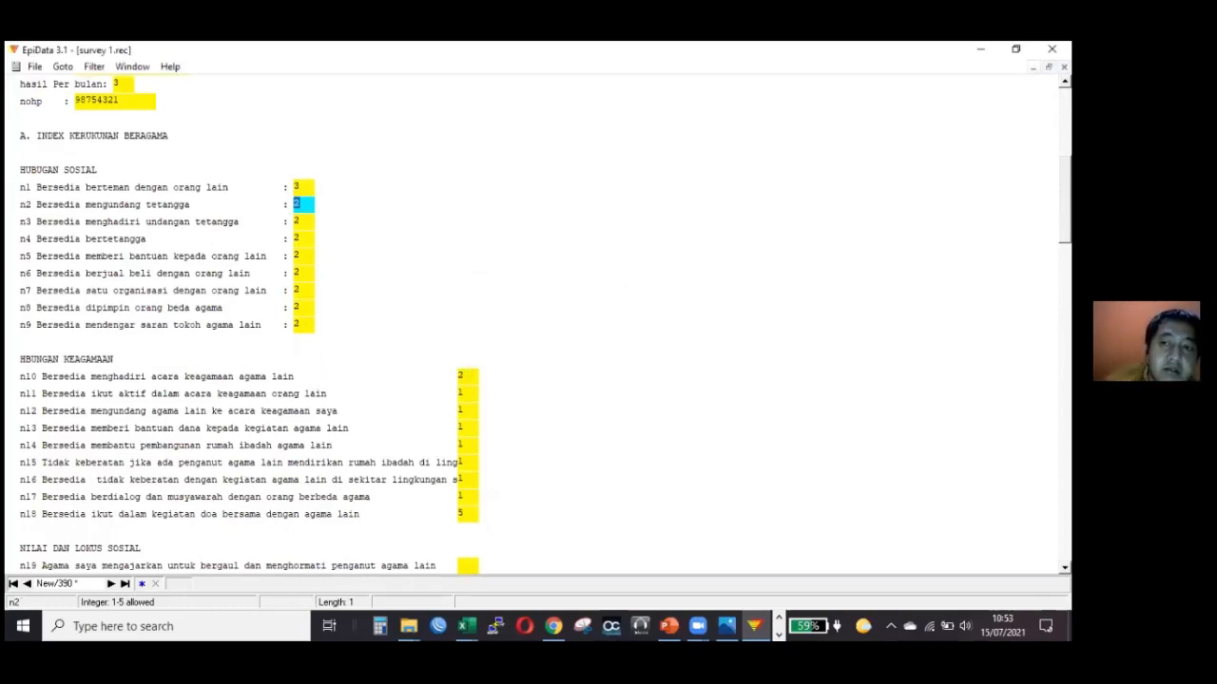
Answer questions n19 to n26 with 1, 2, 3, 3, 5, 3, 2 and 2.
scroll(532, 323, down, 6)
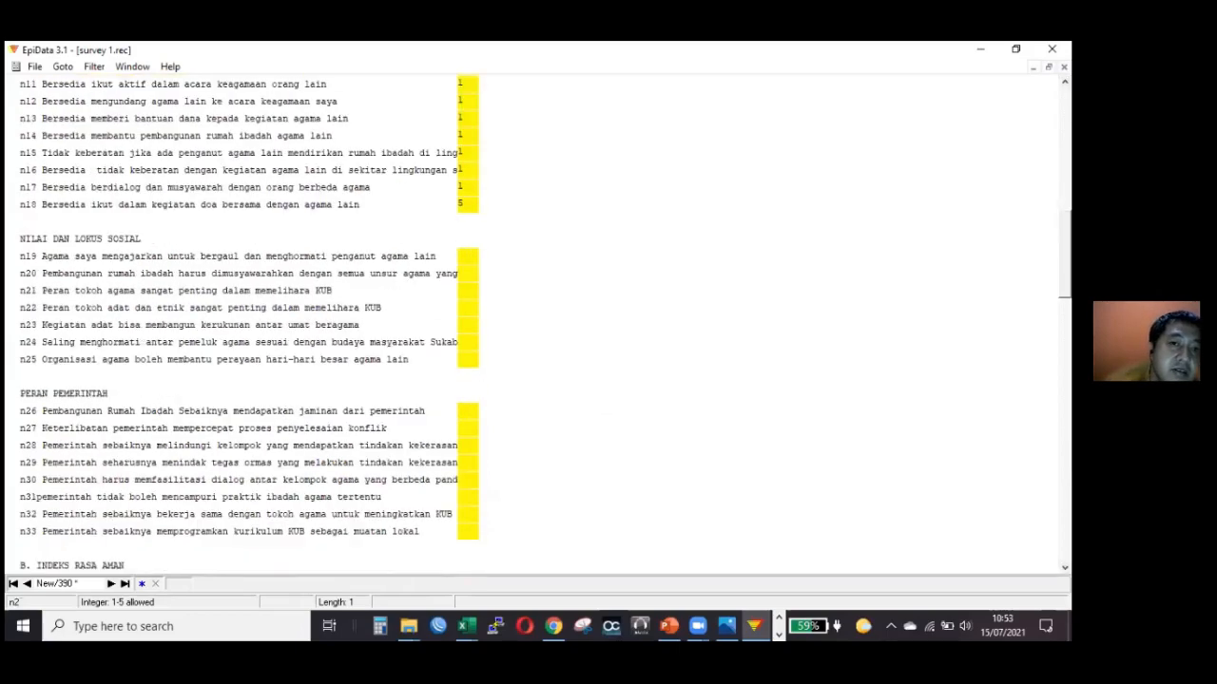
click(467, 251)
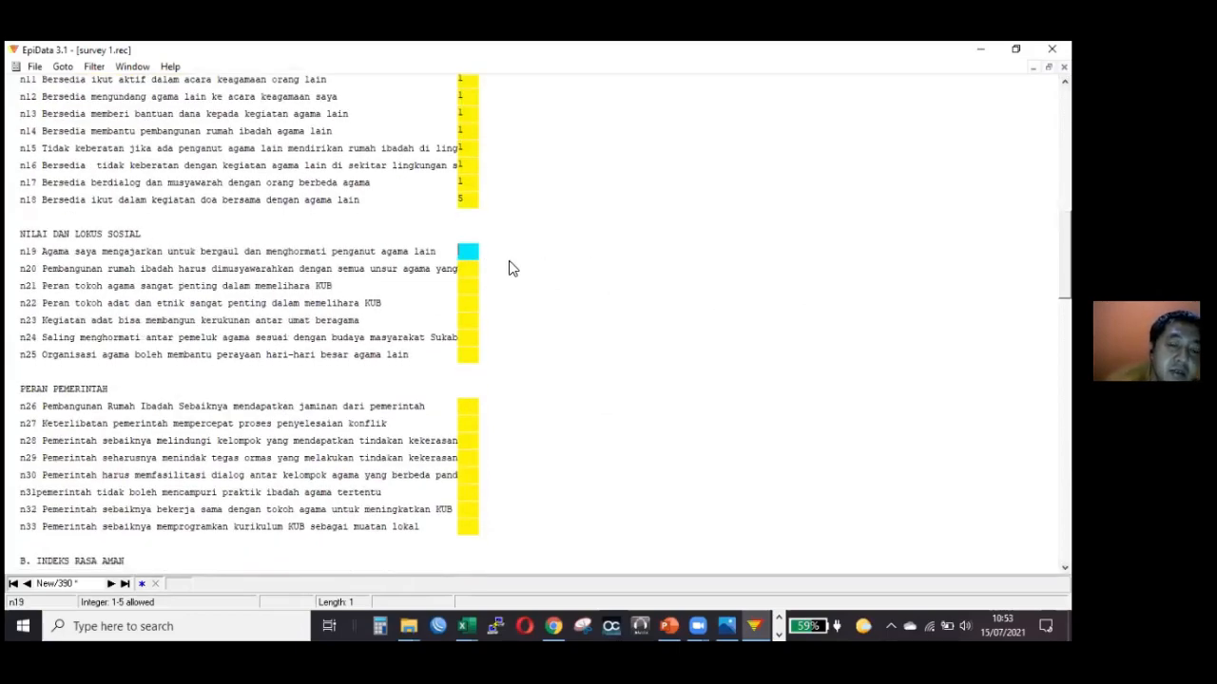
text(123356)
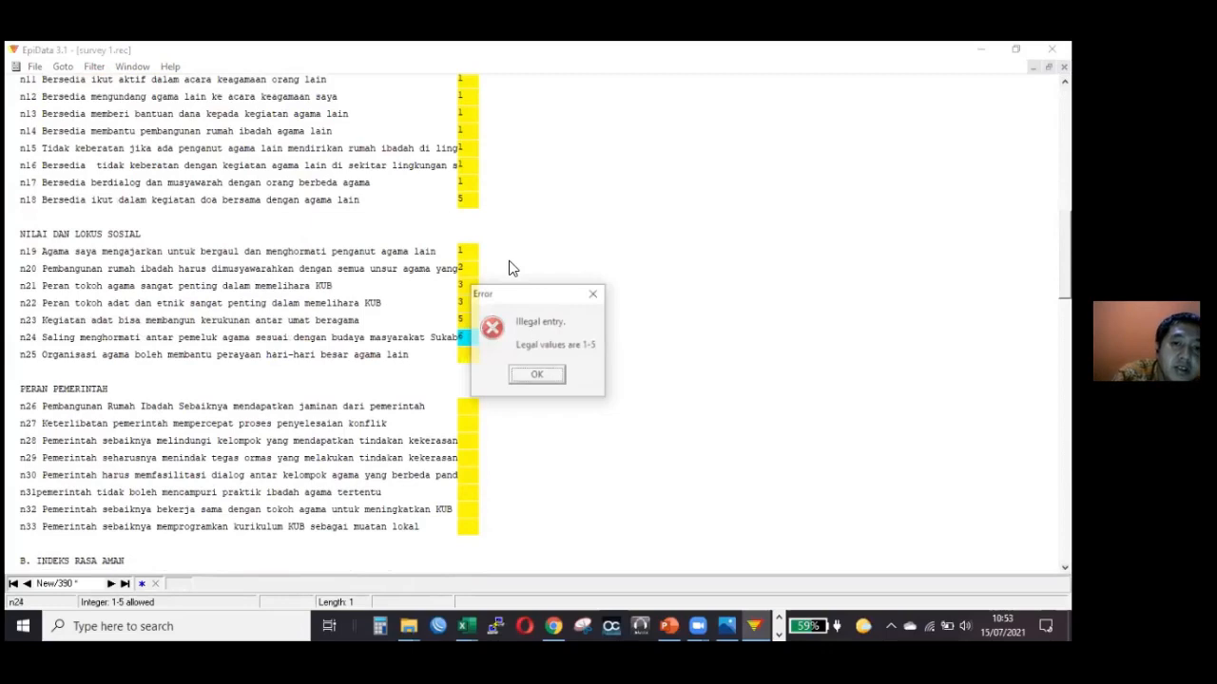
click(537, 374)
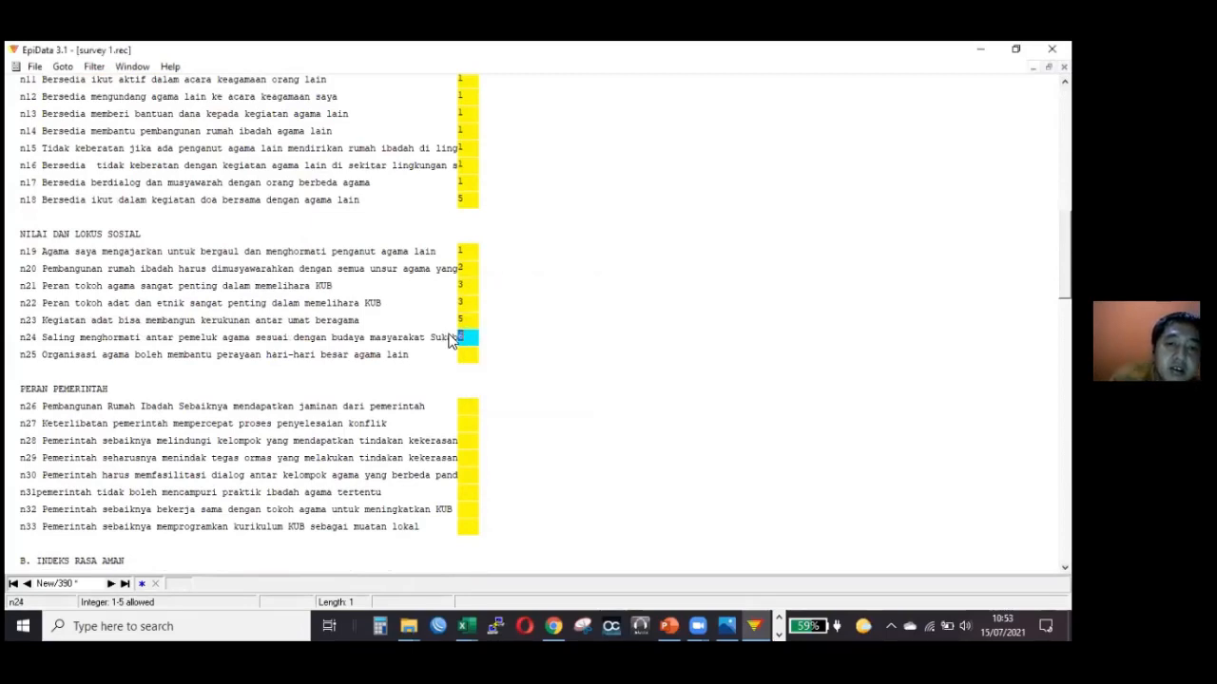
text(3)
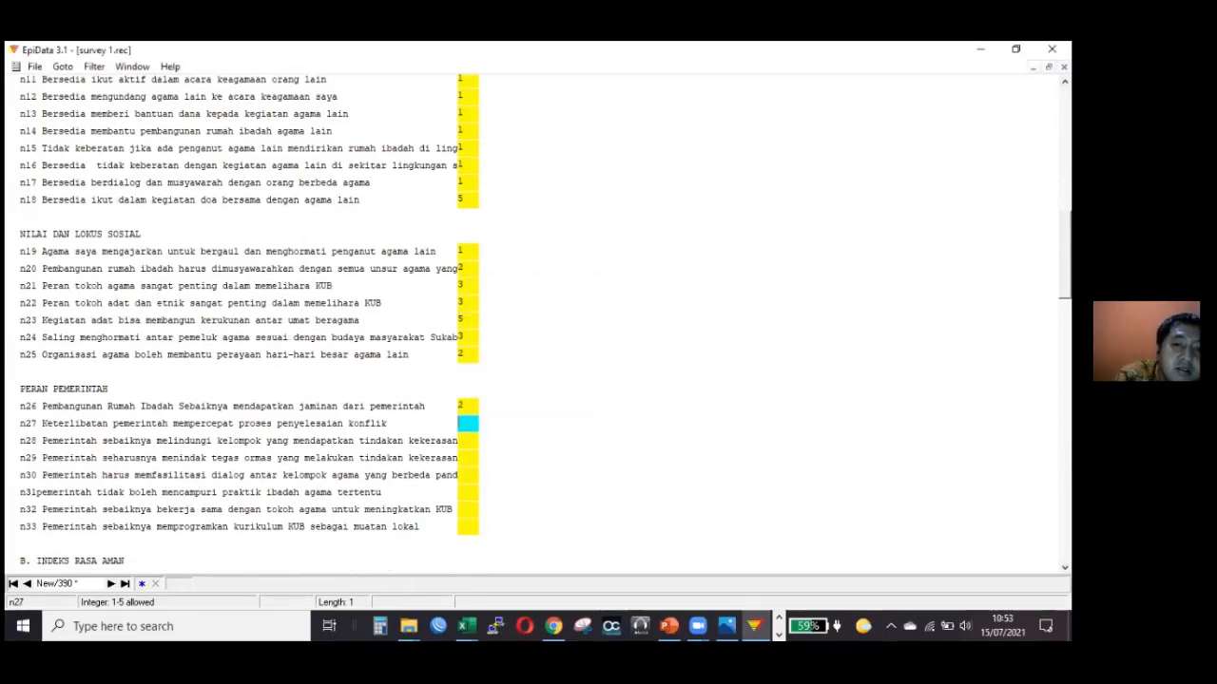
text(22132231223)
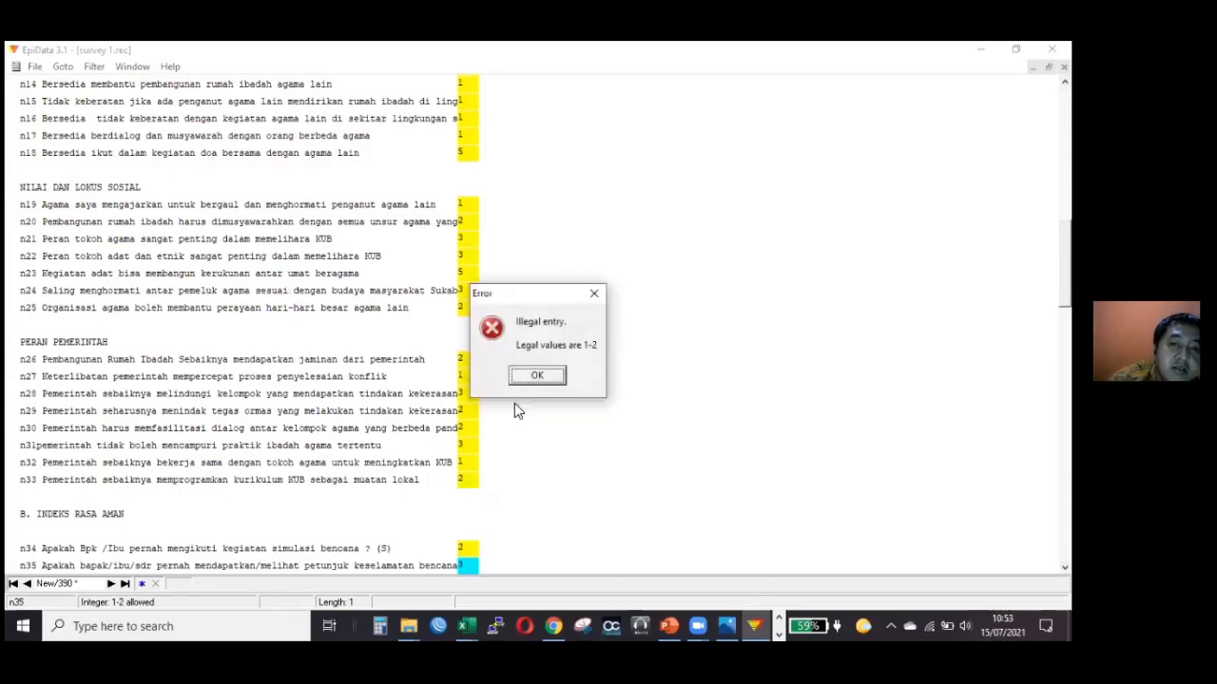
Answer questions n27 to n35 with 1, 3, 2, 2, 3, 1, 2, 2 and 1.
click(534, 377)
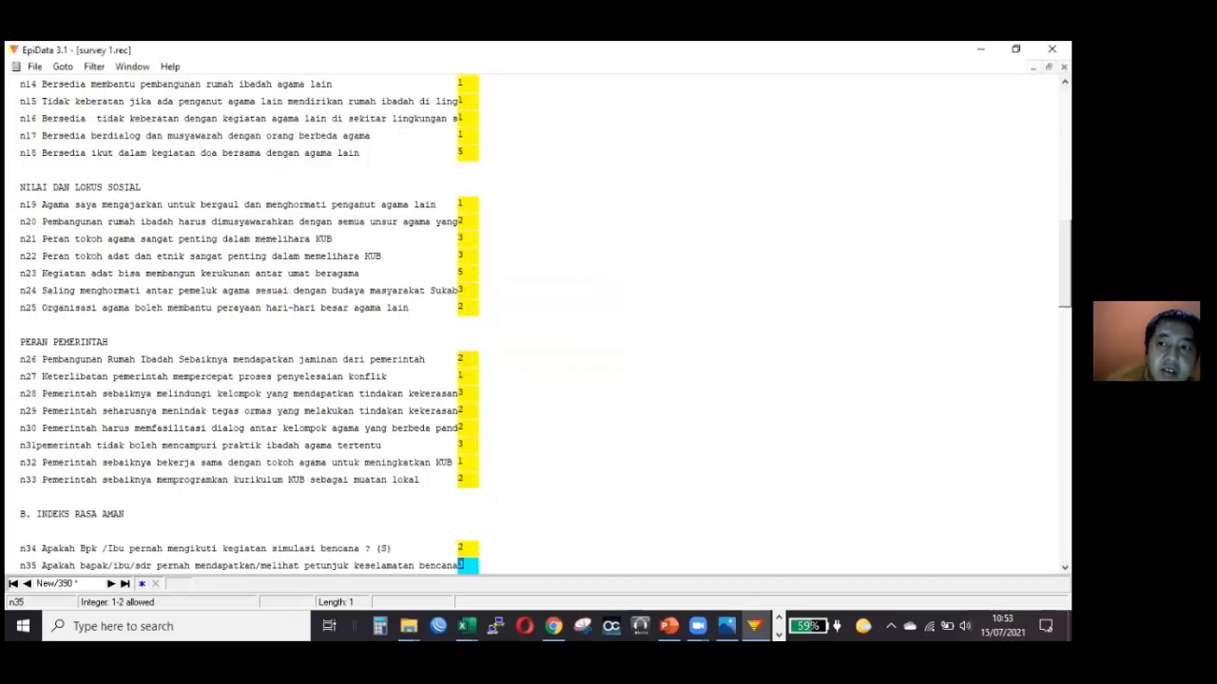
scroll(534, 376, down, 4)
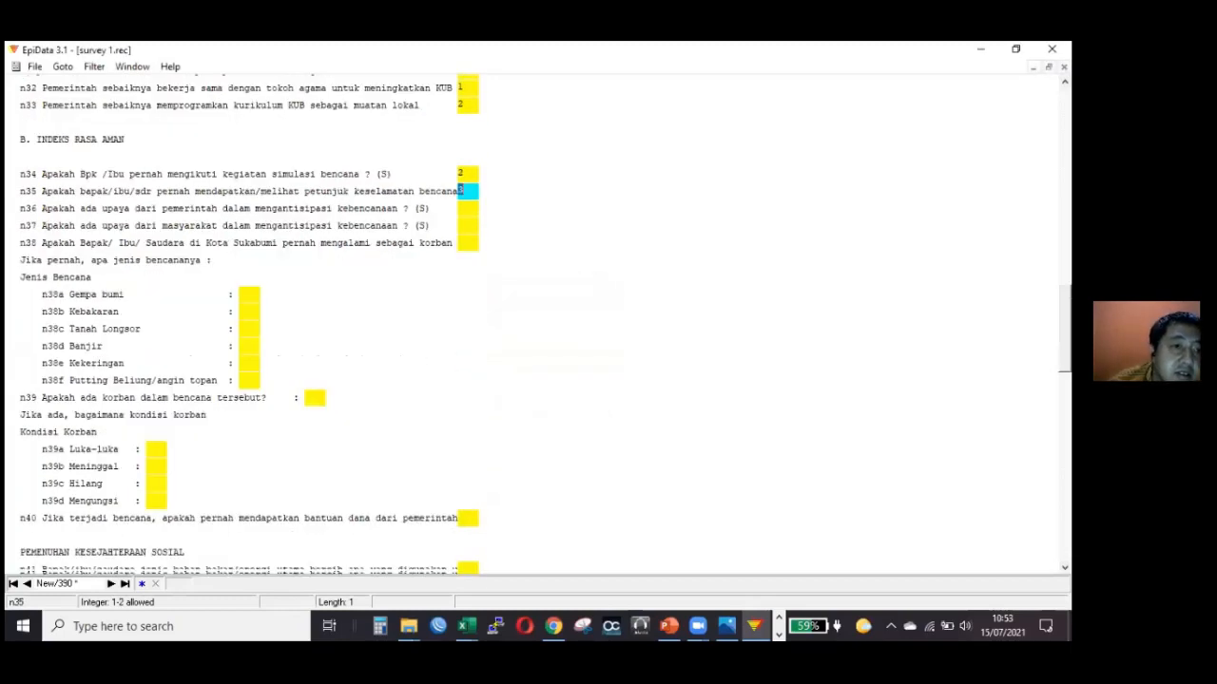
scroll(775, 274, down, 1)
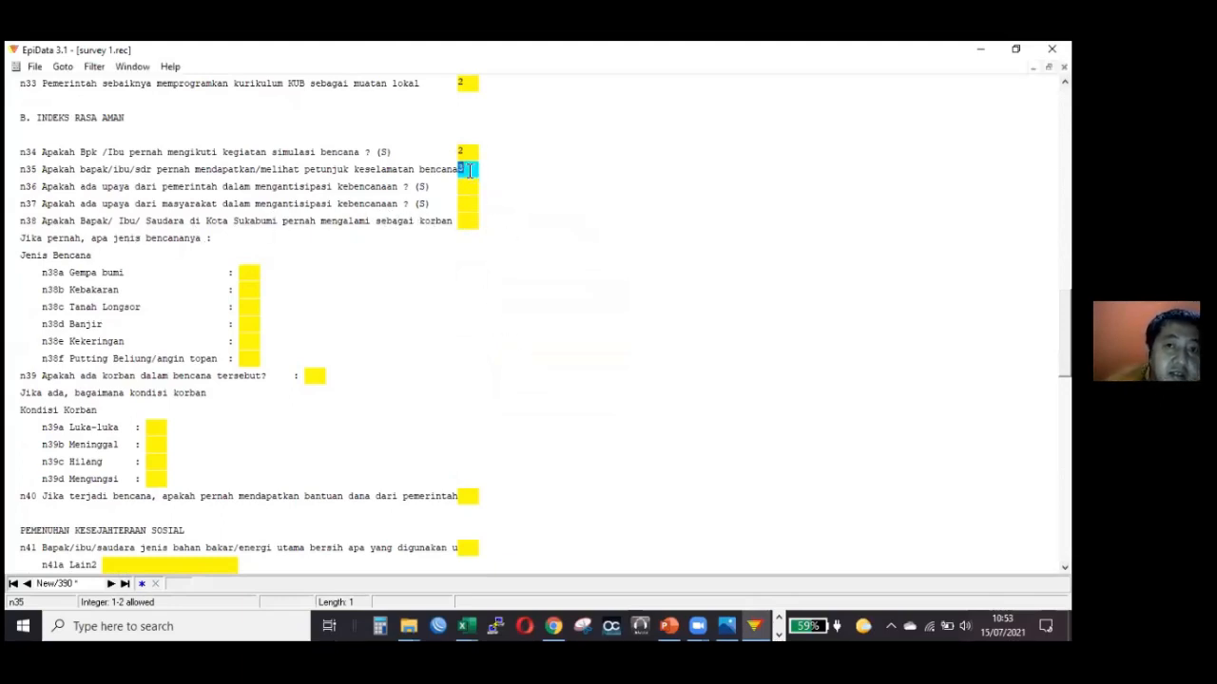
text(1)
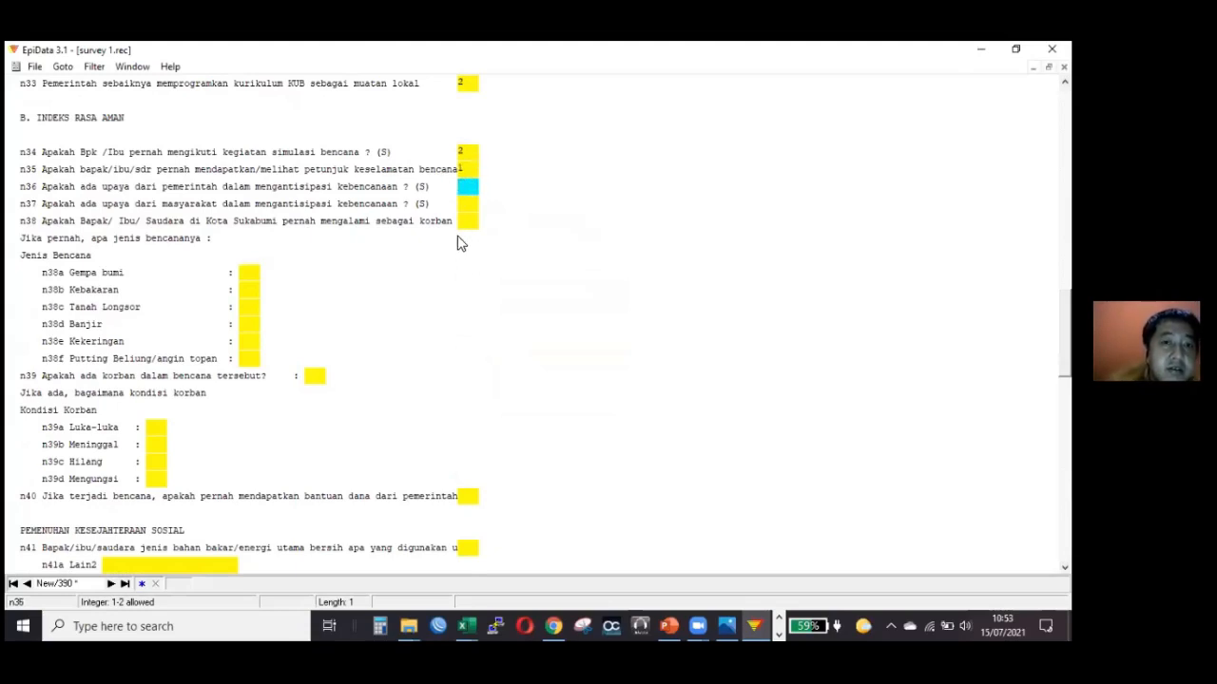
text(2)
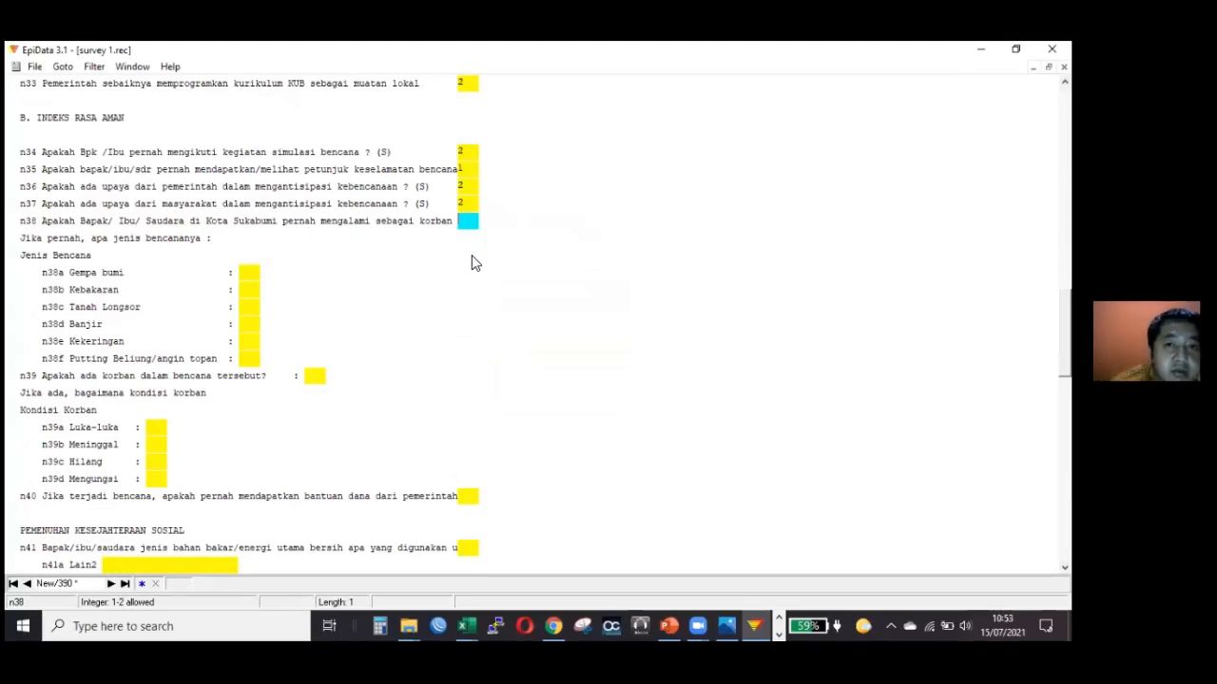
text(23)
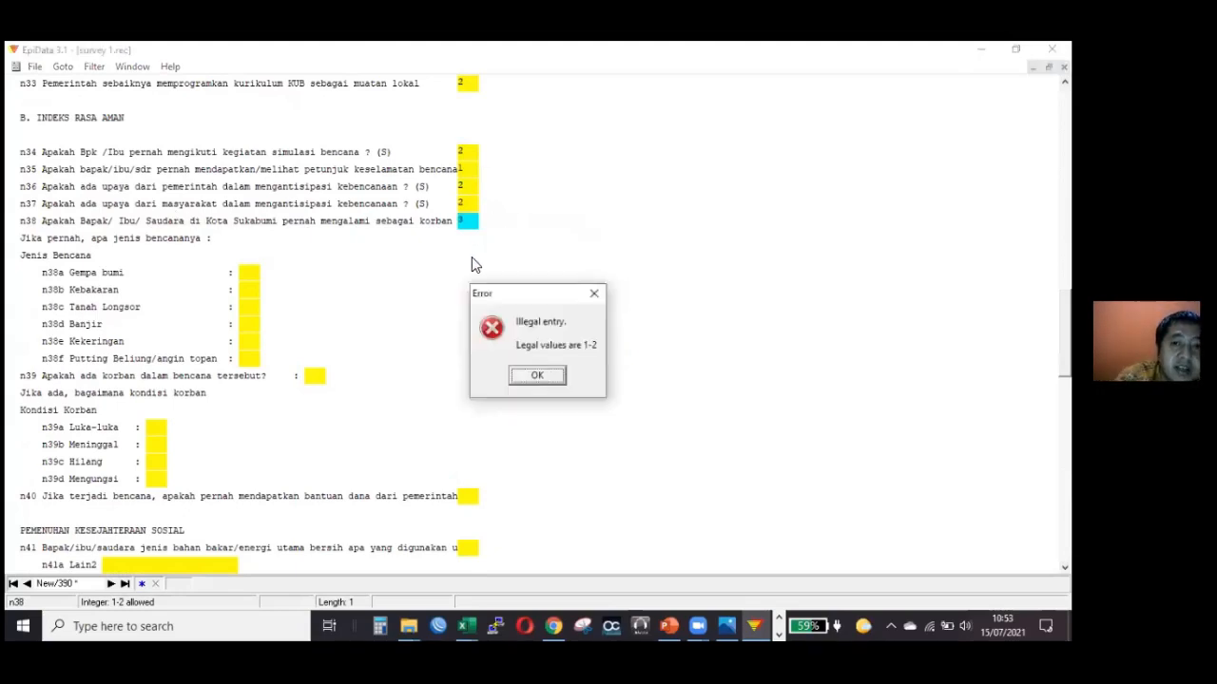
Answer questions n36 and n37 with 2, then try code 3 in n38 and replace it with 1.
key(Return)
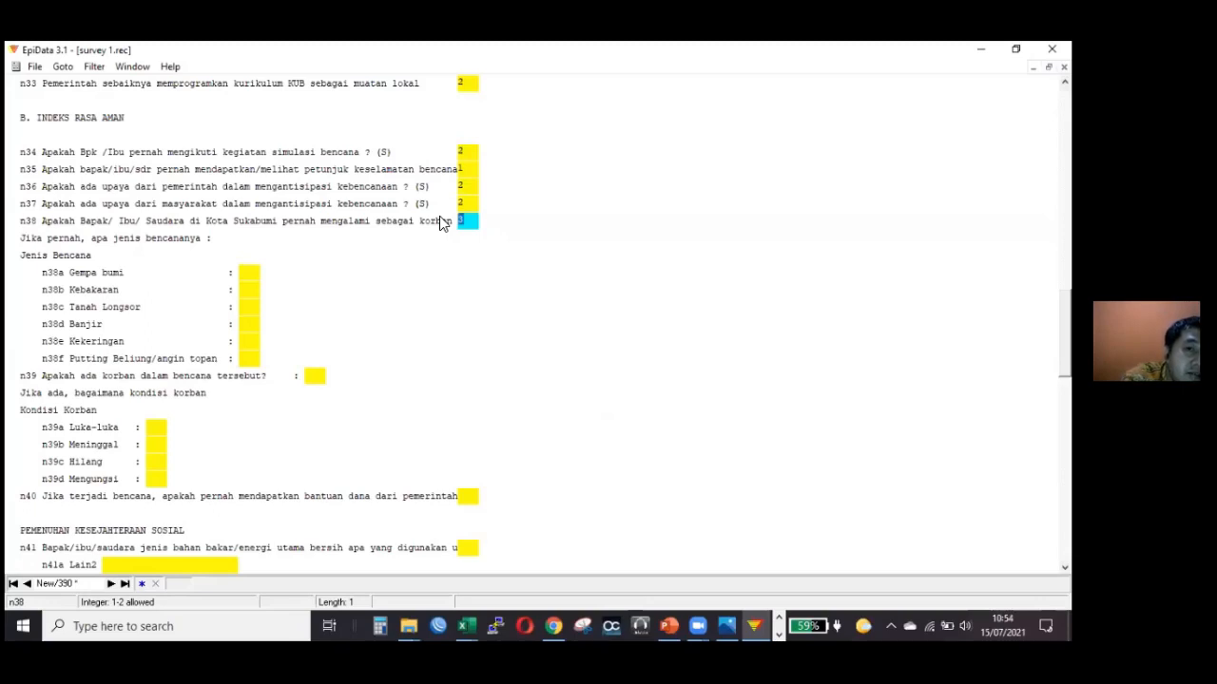
text(1)
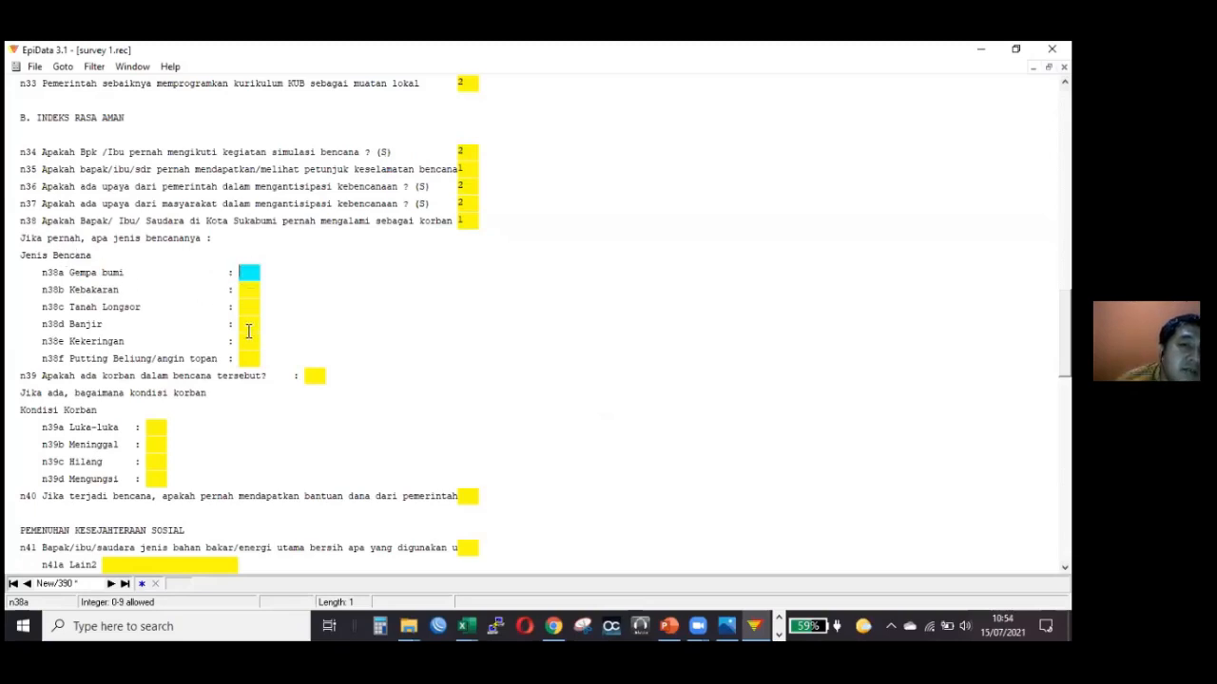
Change the answer to n38 to 2, skip to n41 and answer it with 4, and answer n42 with 3.
click(466, 223)
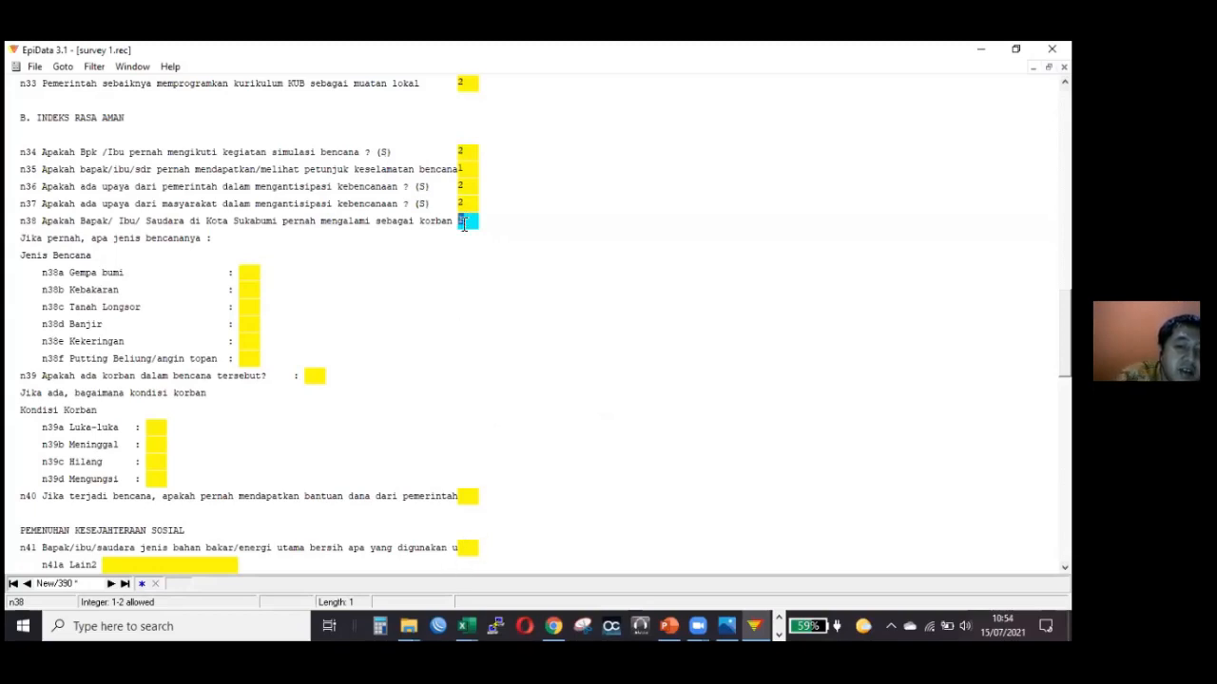
click(467, 548)
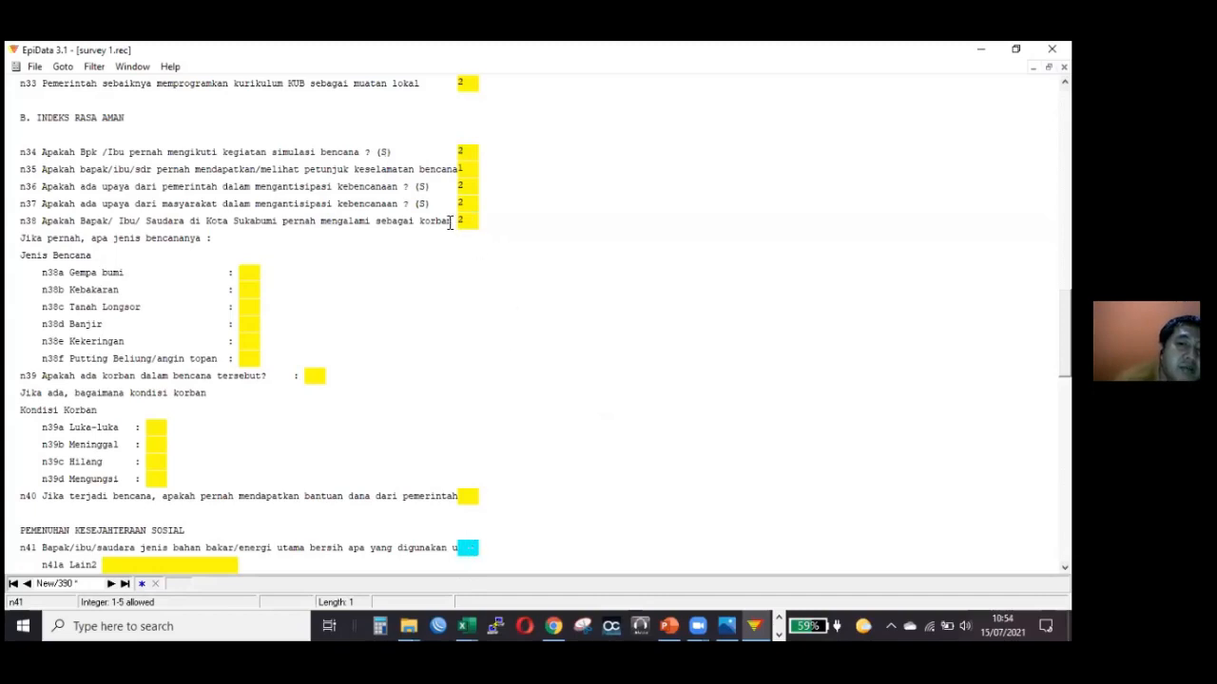
click(460, 222)
text(2)
text(4)
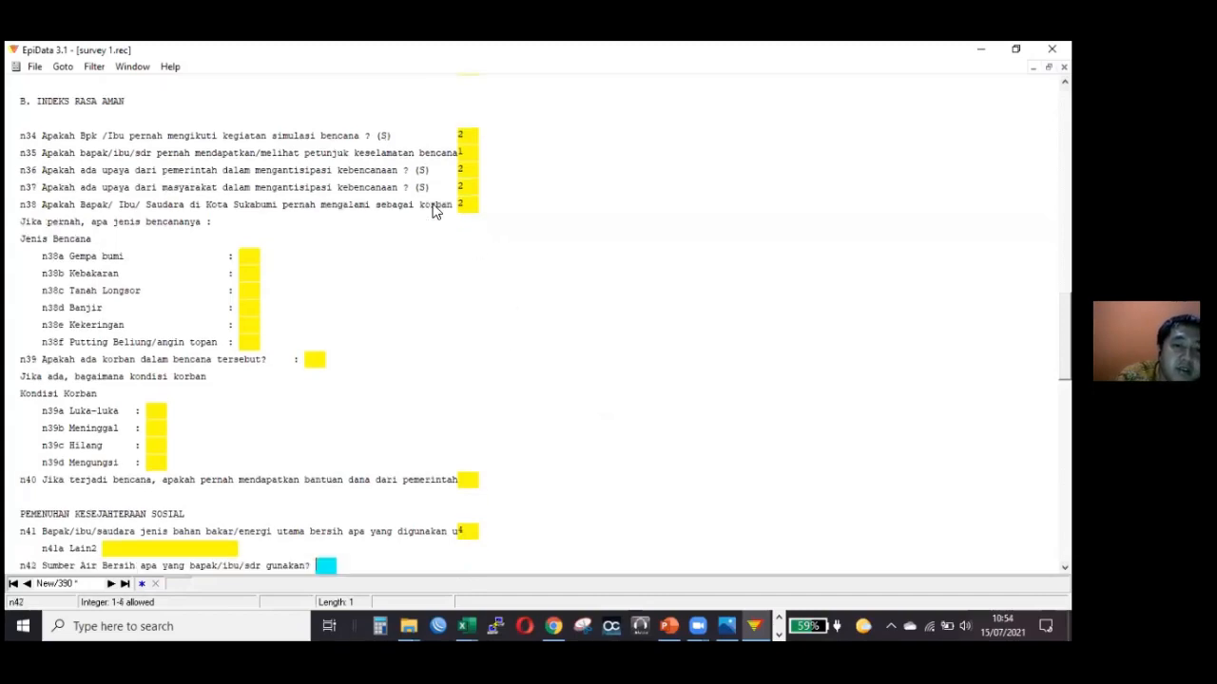
text(3)
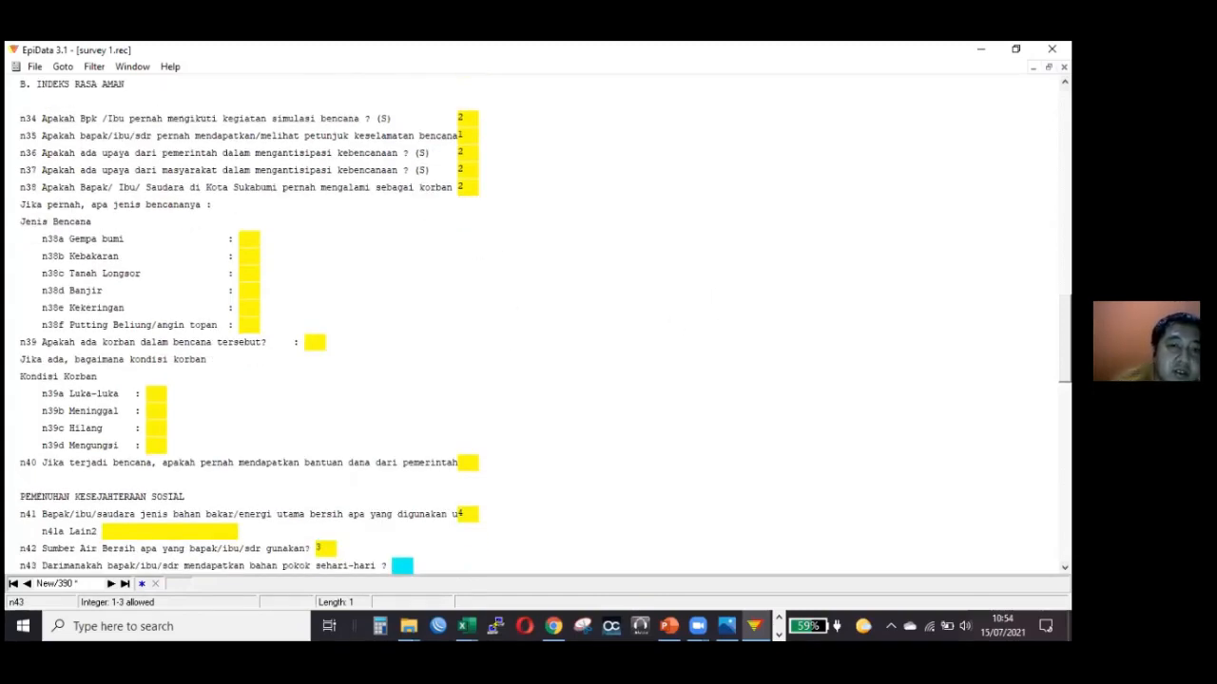
scroll(531, 323, down, 5)
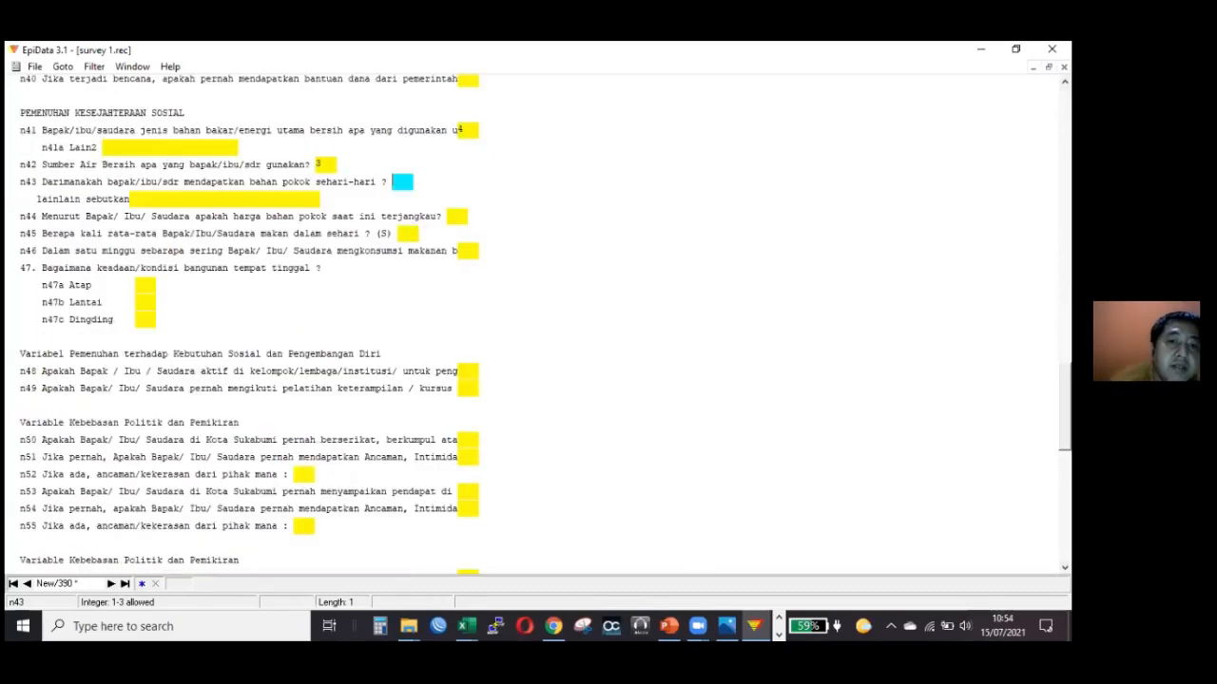
scroll(746, 327, up, 7)
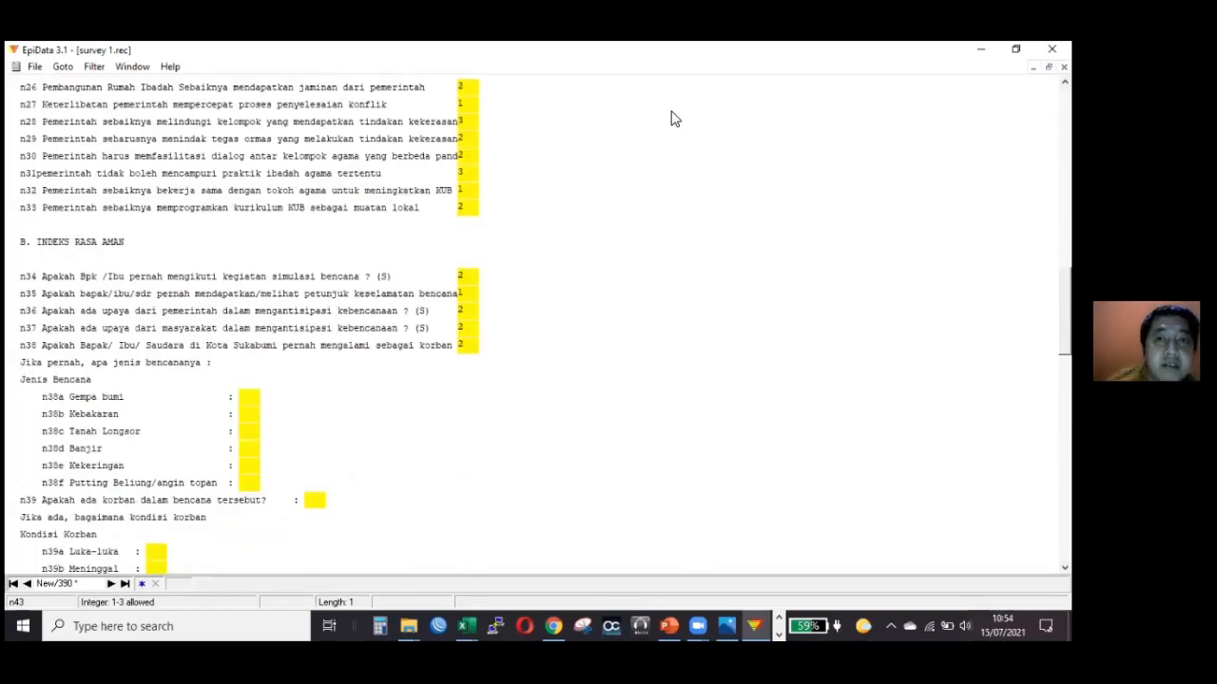
scroll(589, 258, up, 1)
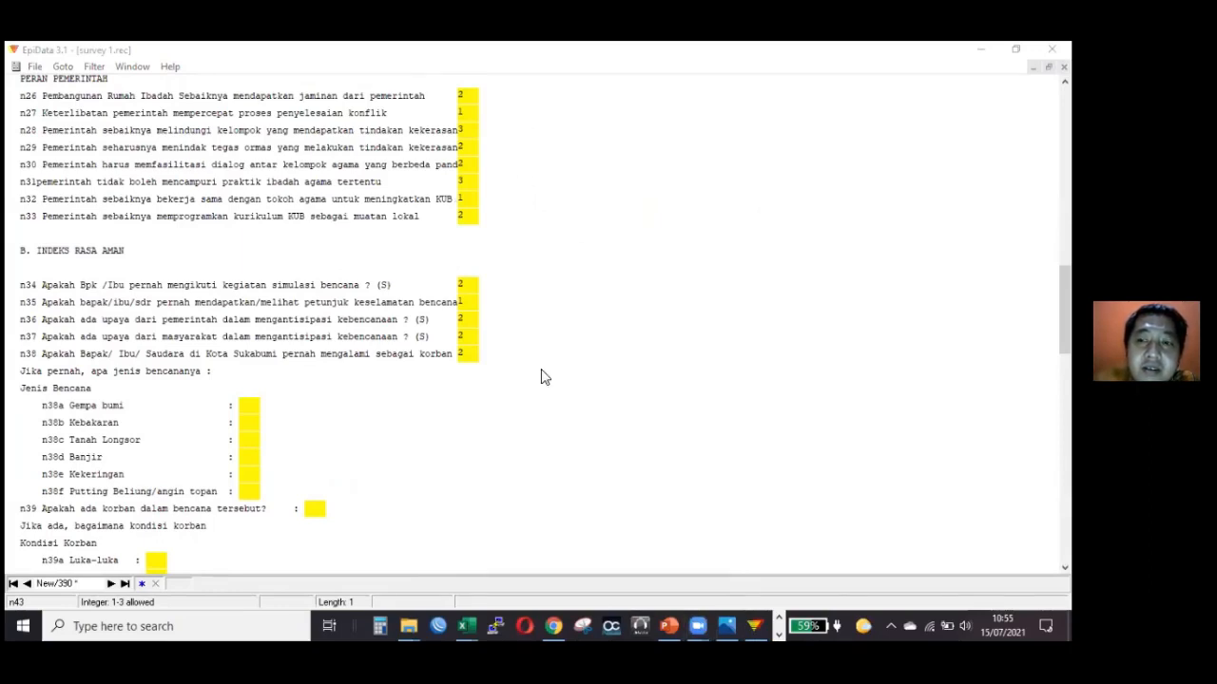
scroll(532, 323, down, 10)
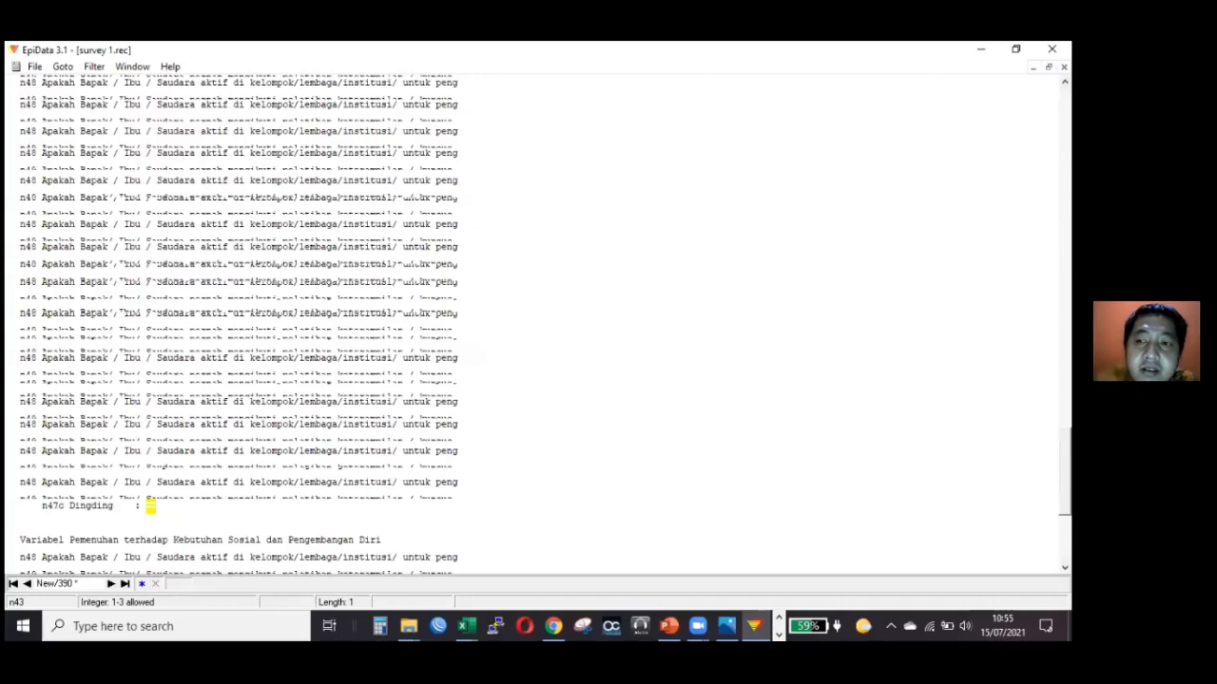
Look over the questions and answers in the survey 1.rec form and switch to the setup_epidata.rar Google Drive page in Chrome.
scroll(691, 118, down, 10)
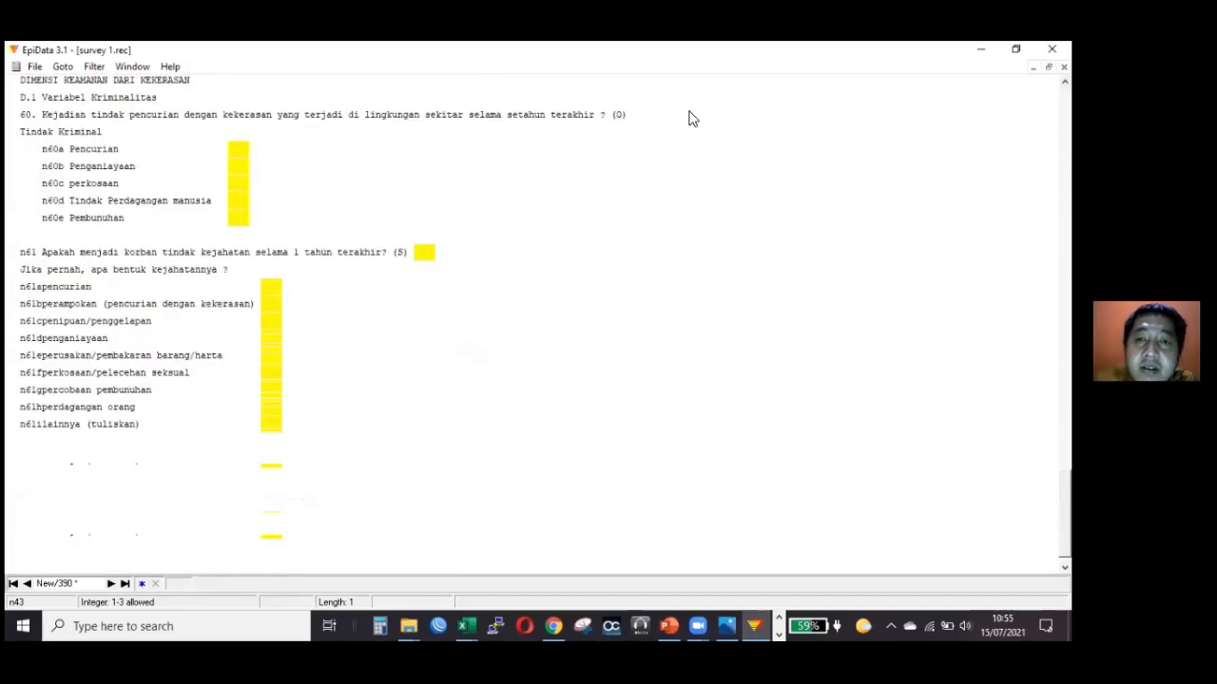
scroll(692, 118, up, 15)
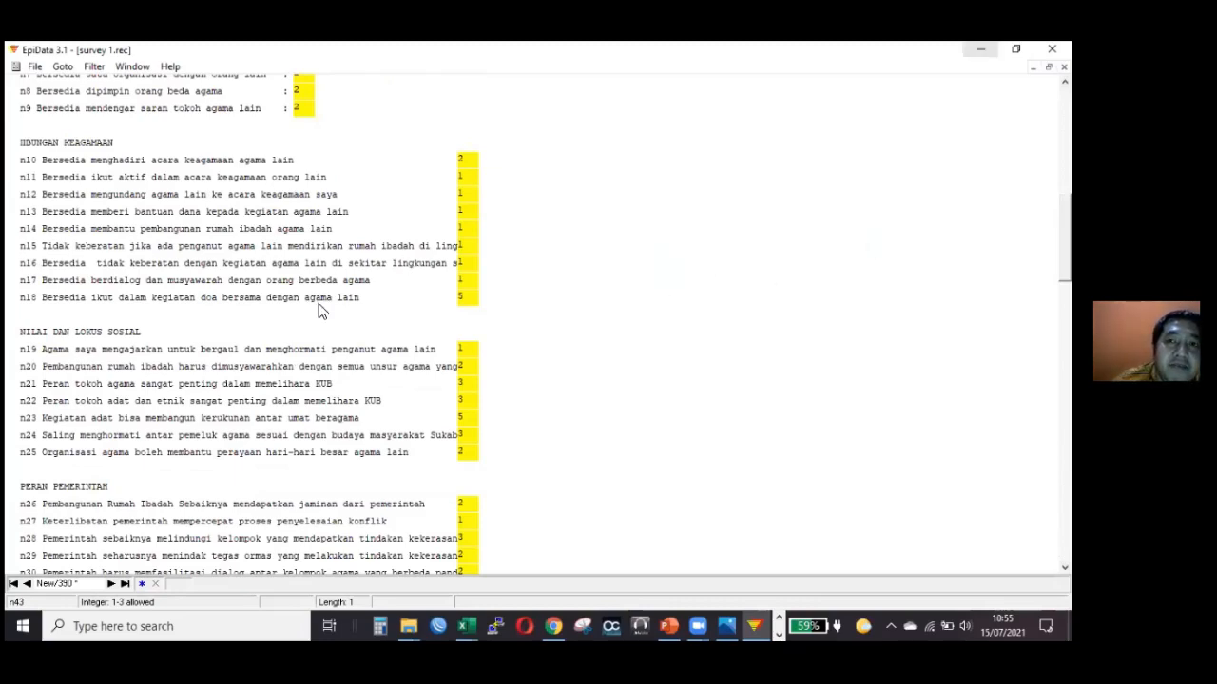
click(407, 626)
key(super+d)
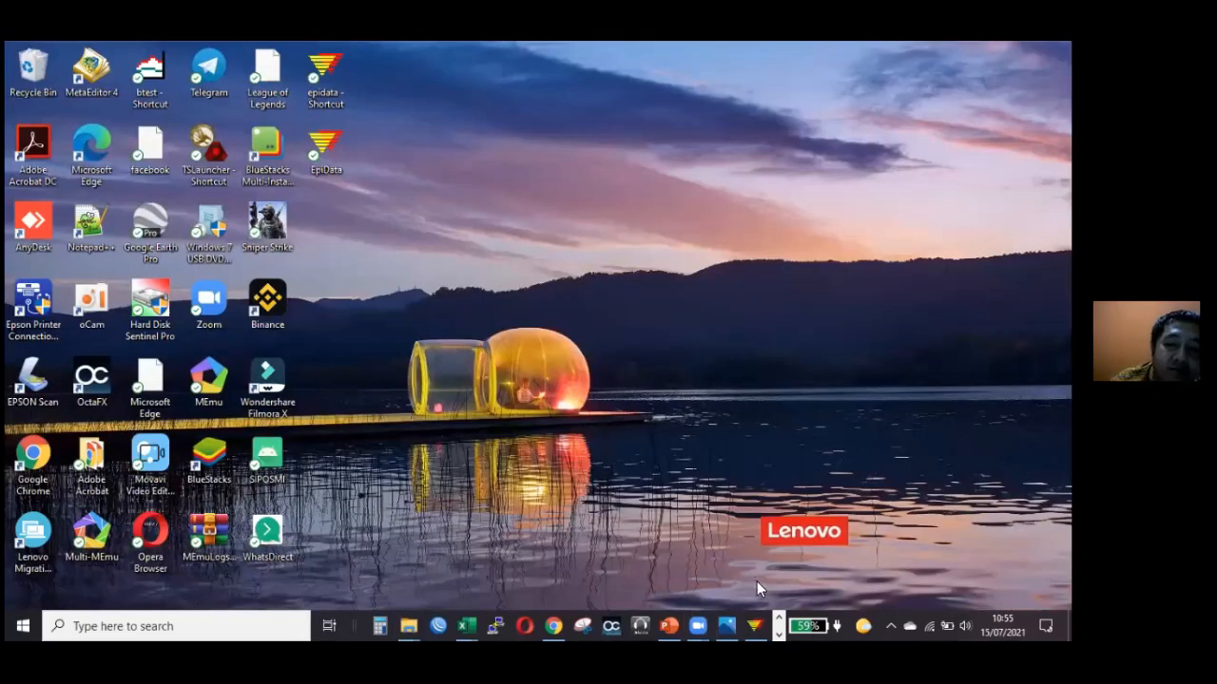
click(777, 627)
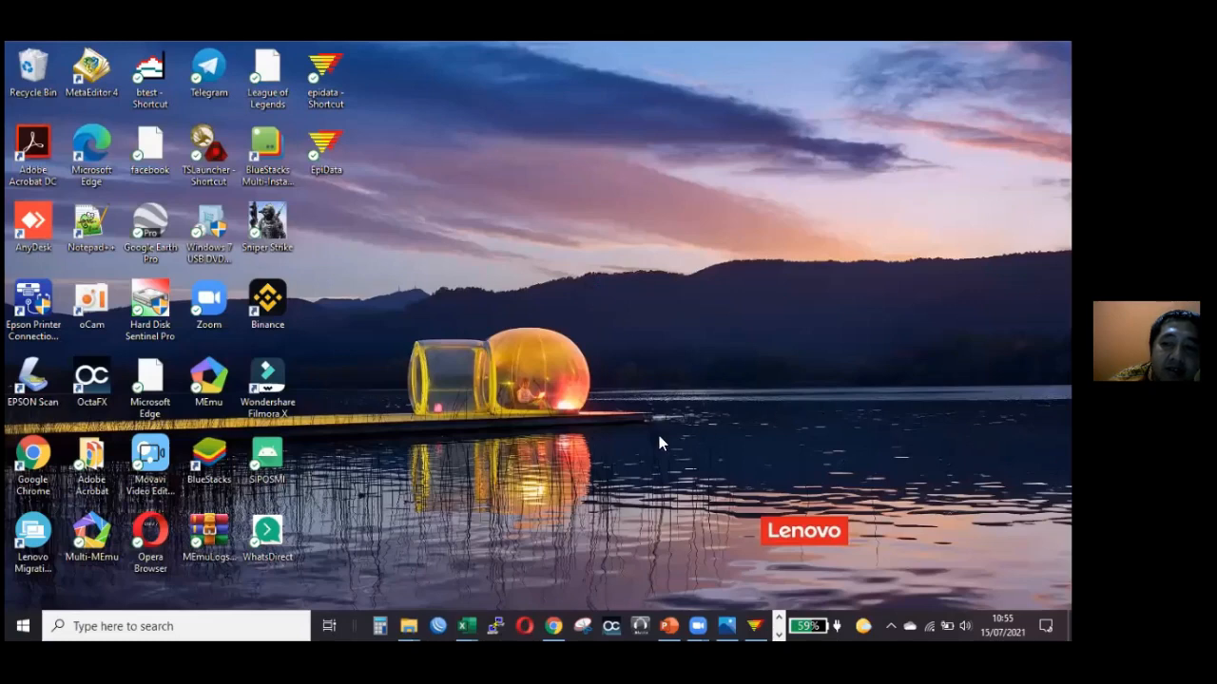
click(555, 620)
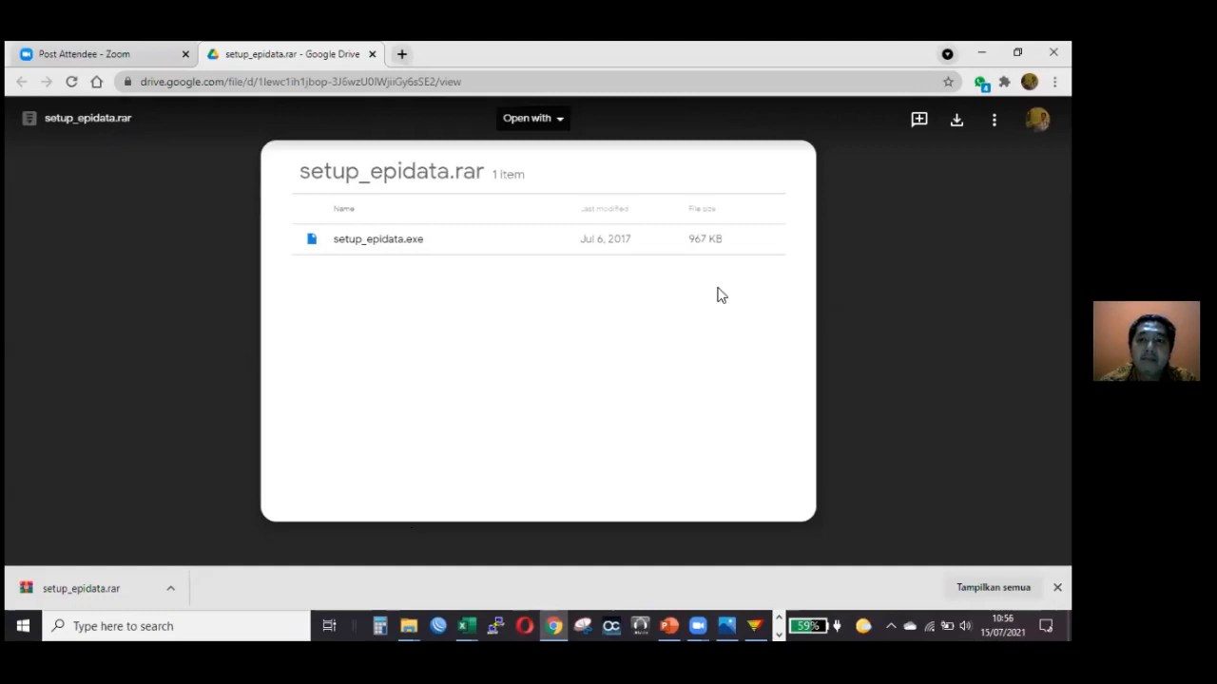
click(777, 620)
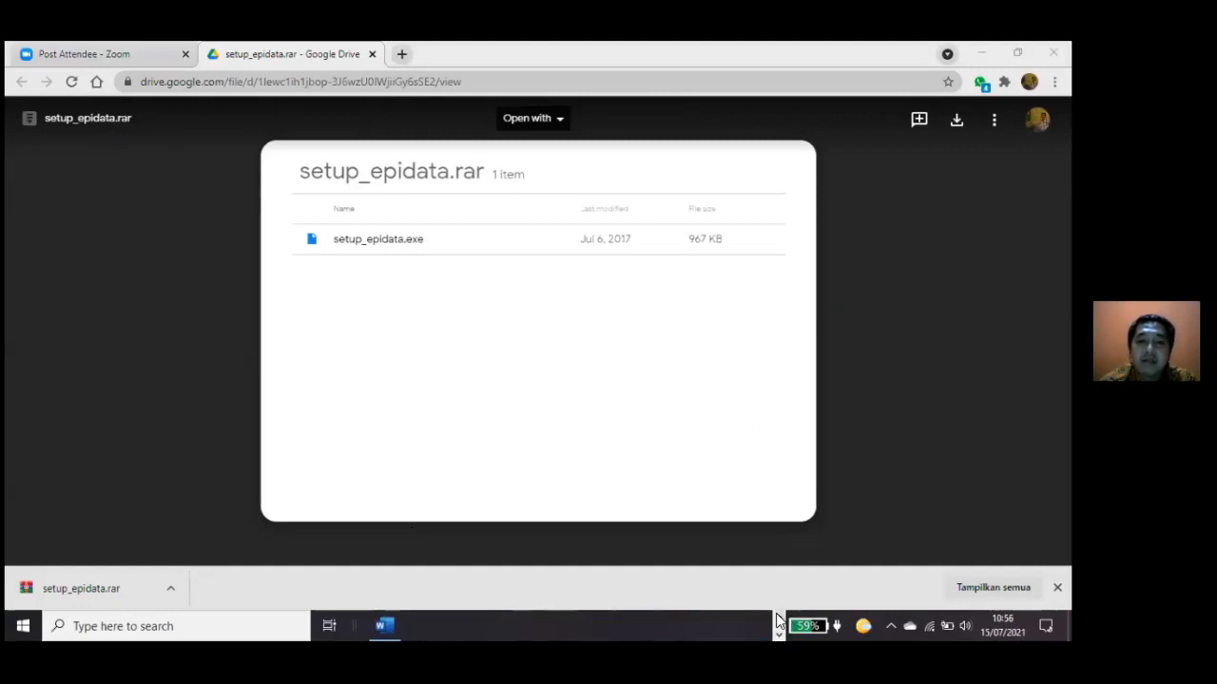
click(633, 129)
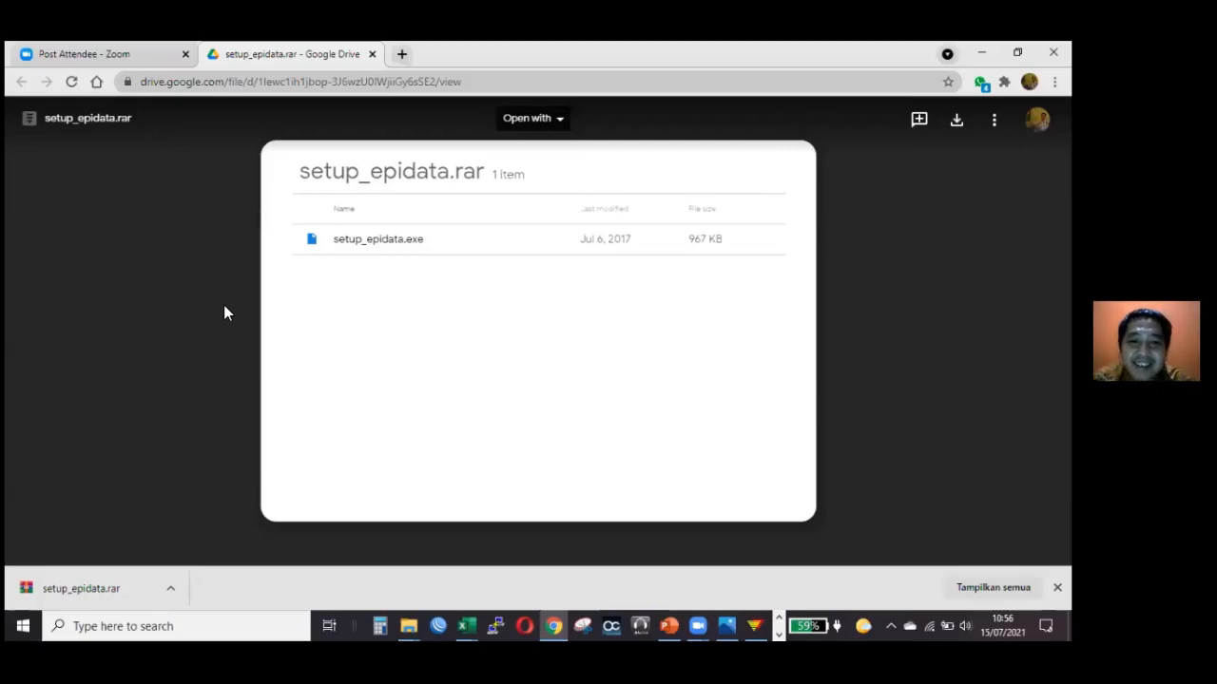
click(777, 617)
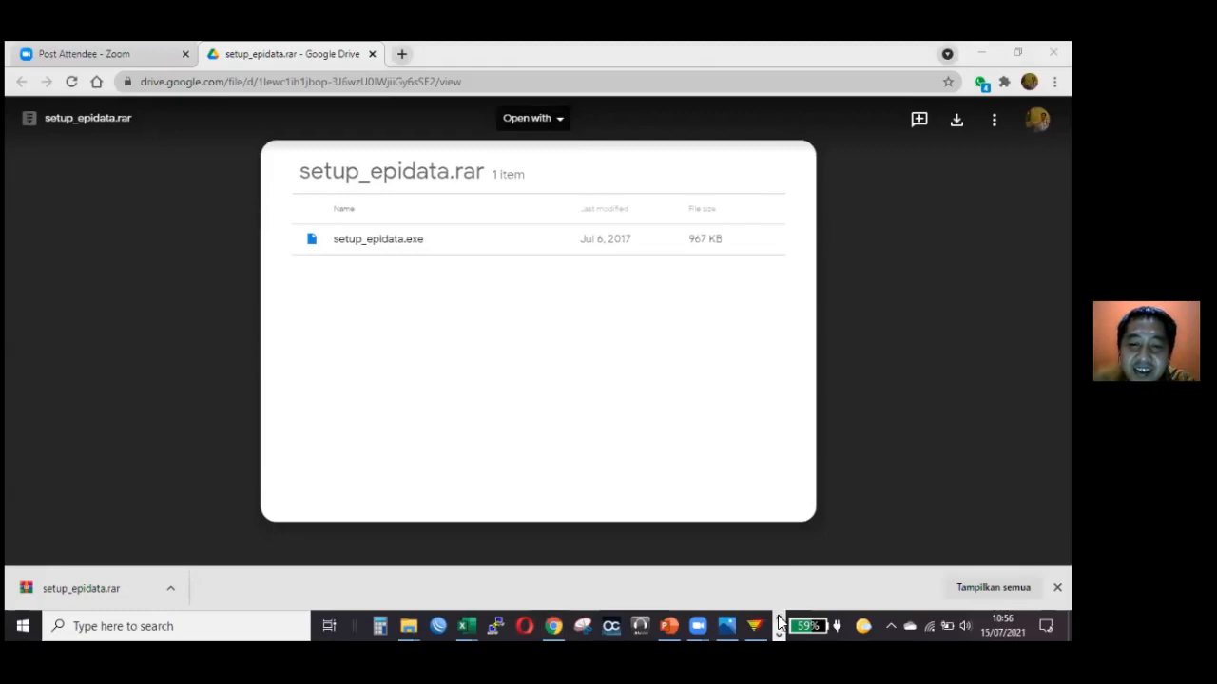